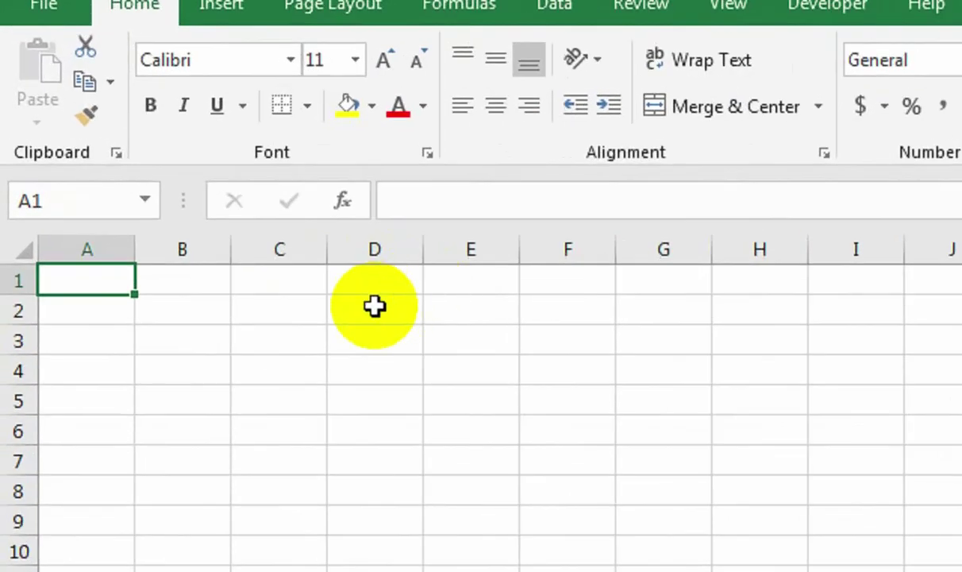
Narrow column D to about 4.14, widen column E to 28.86, and raise row 3 to 28.50.
left_click_drag(423, 244, 354, 254)
left_click_drag(453, 251, 655, 276)
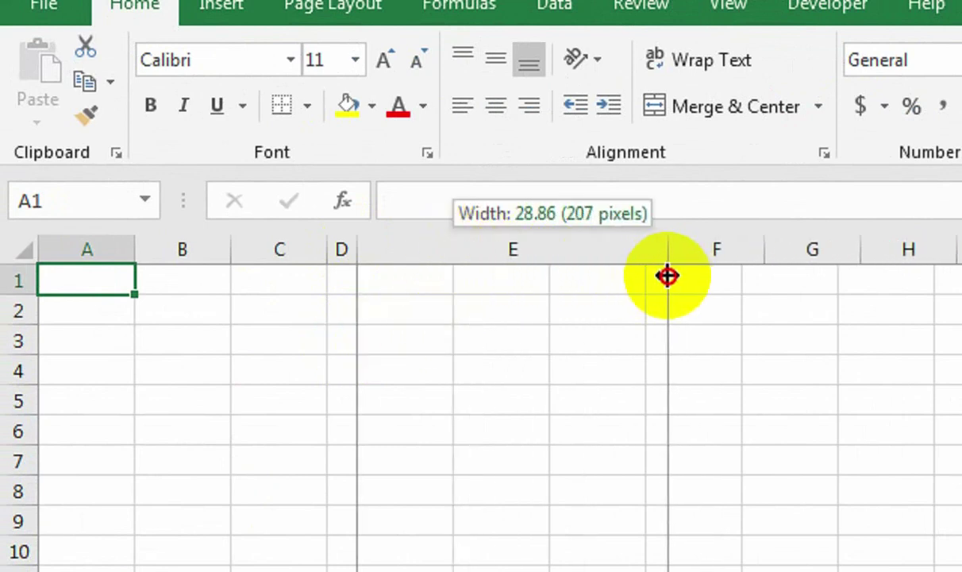
left_click_drag(673, 276, 673, 275)
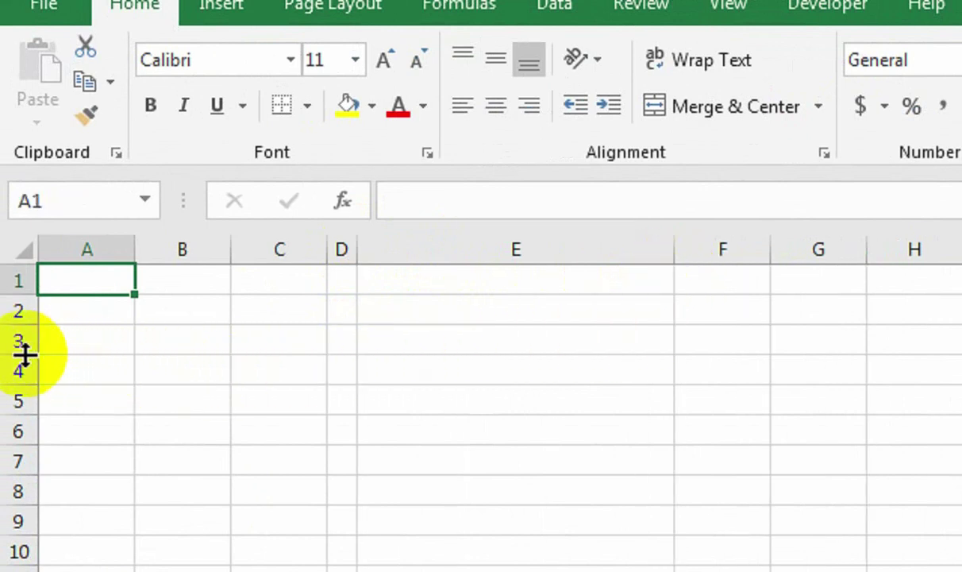
left_click_drag(24, 355, 25, 383)
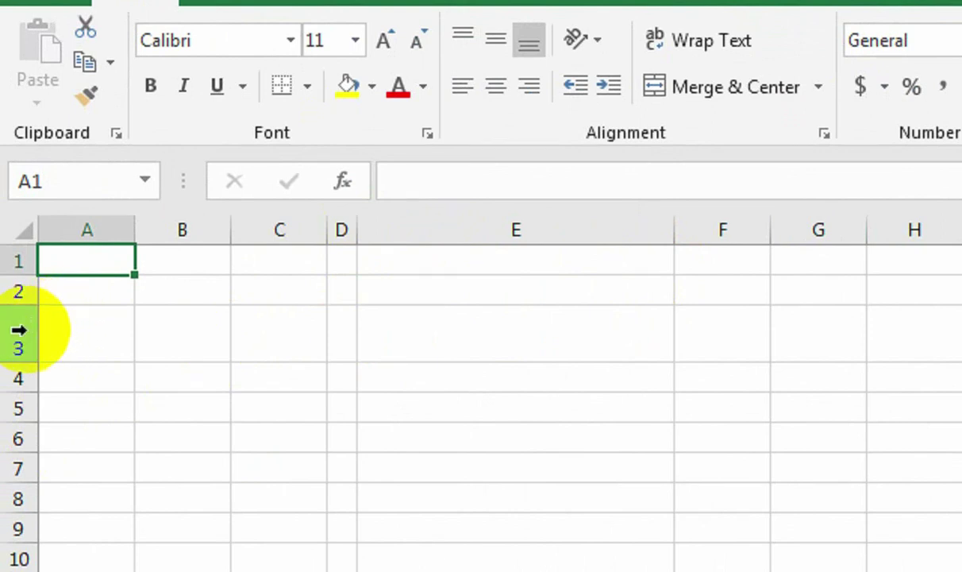
Select odd rows 3, 5, 7, 9, 11 and 13 and set them all to height 22.50.
left_click_drag(29, 330, 31, 335)
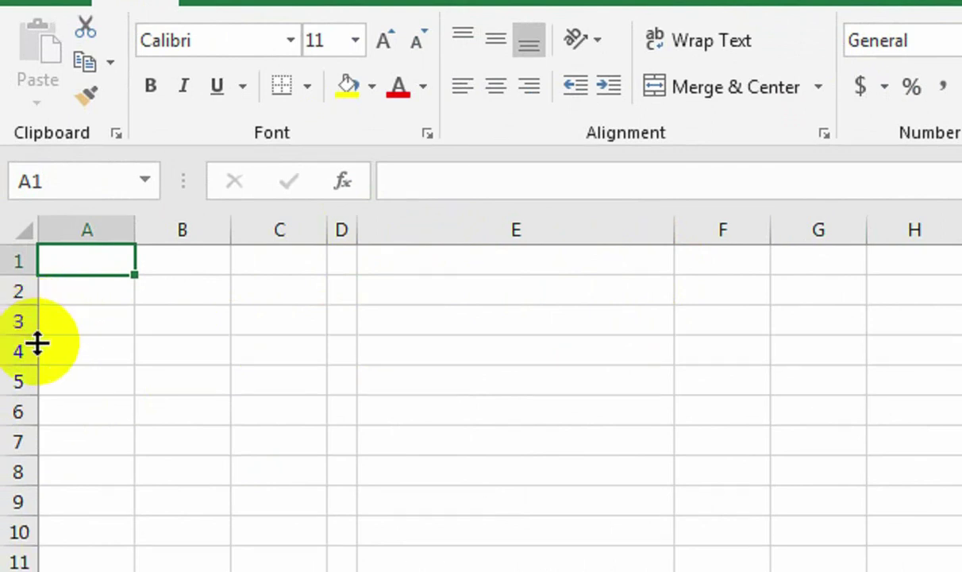
left_click(16, 322)
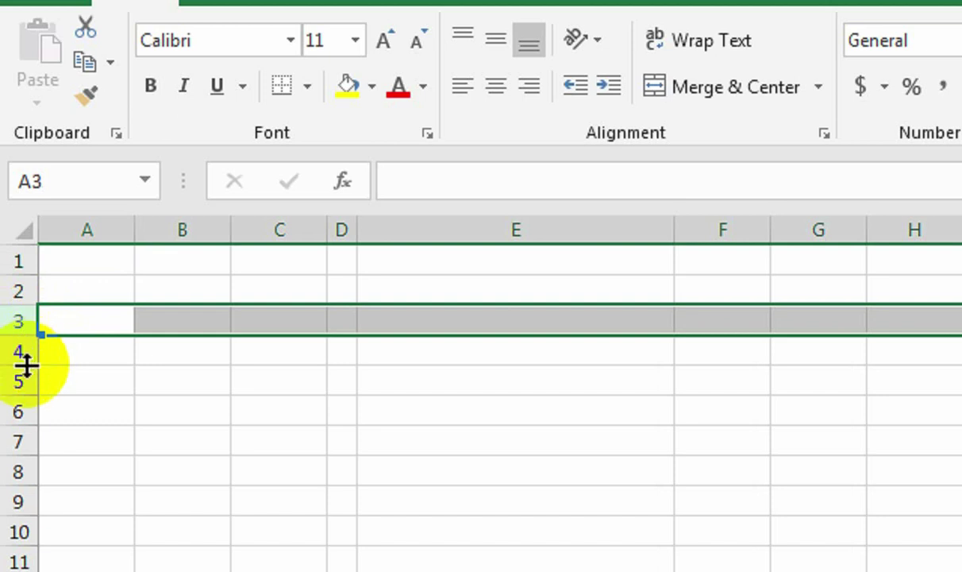
left_click_drag(17, 374, 24, 411)
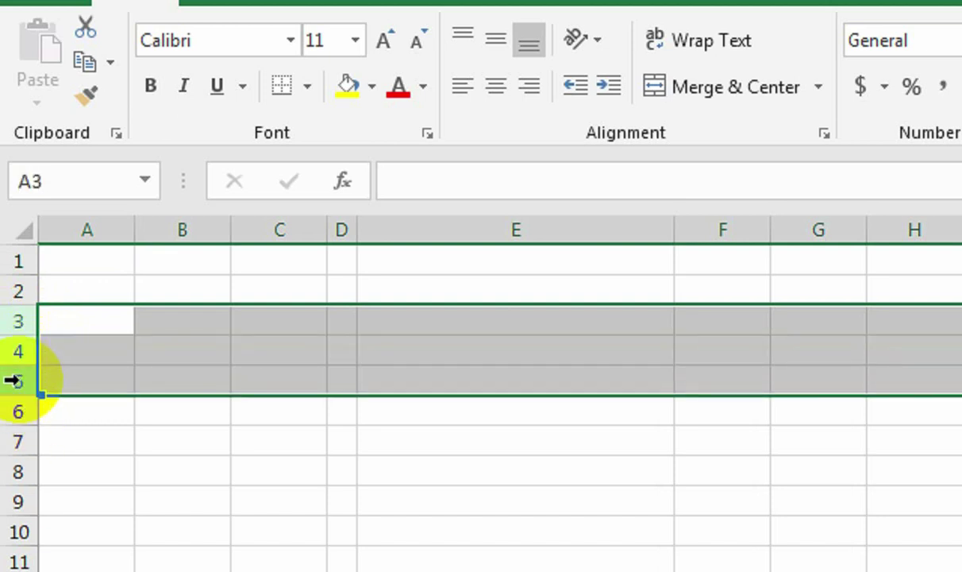
left_click(14, 381)
left_click(14, 320)
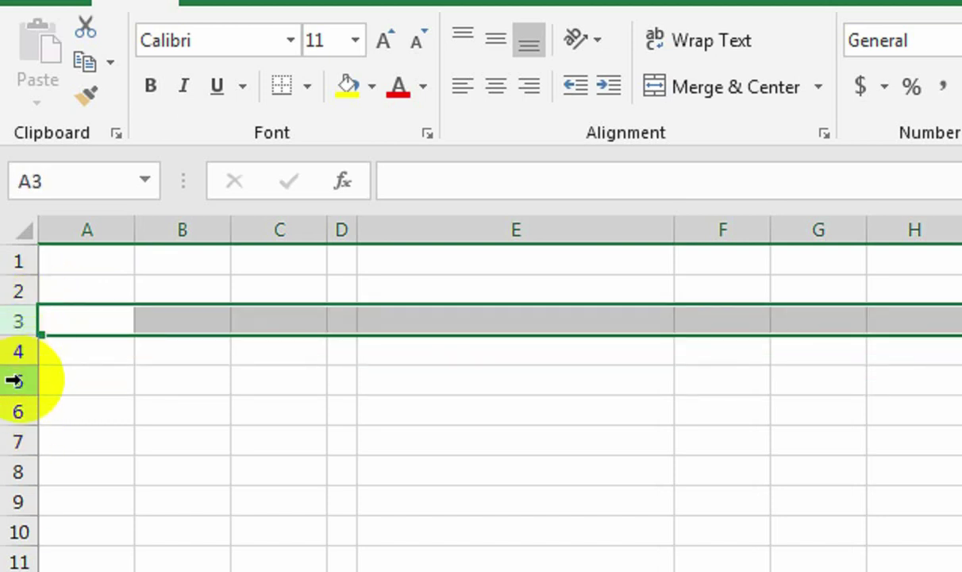
left_click(14, 381, "ctrl")
left_click(15, 445, "ctrl")
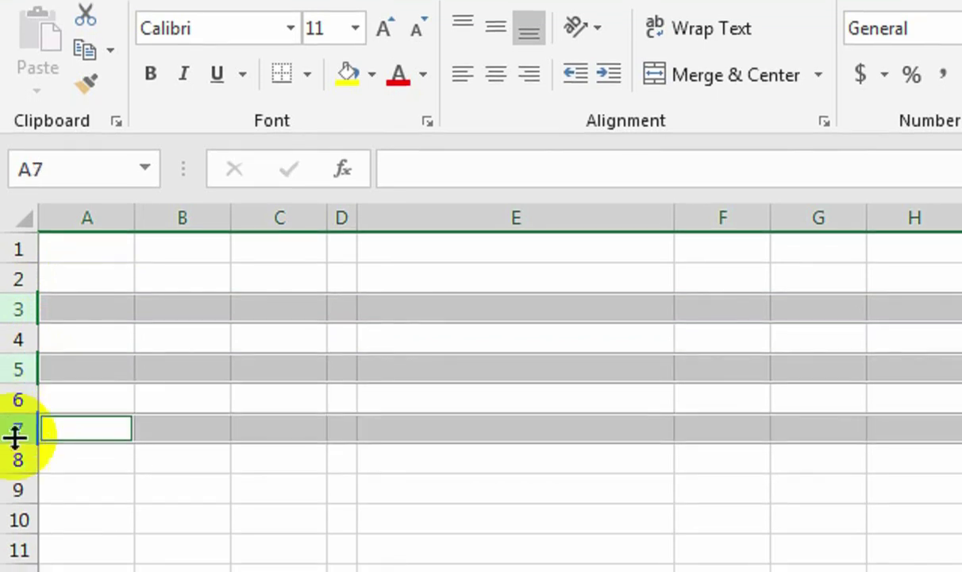
left_click(18, 490, "ctrl")
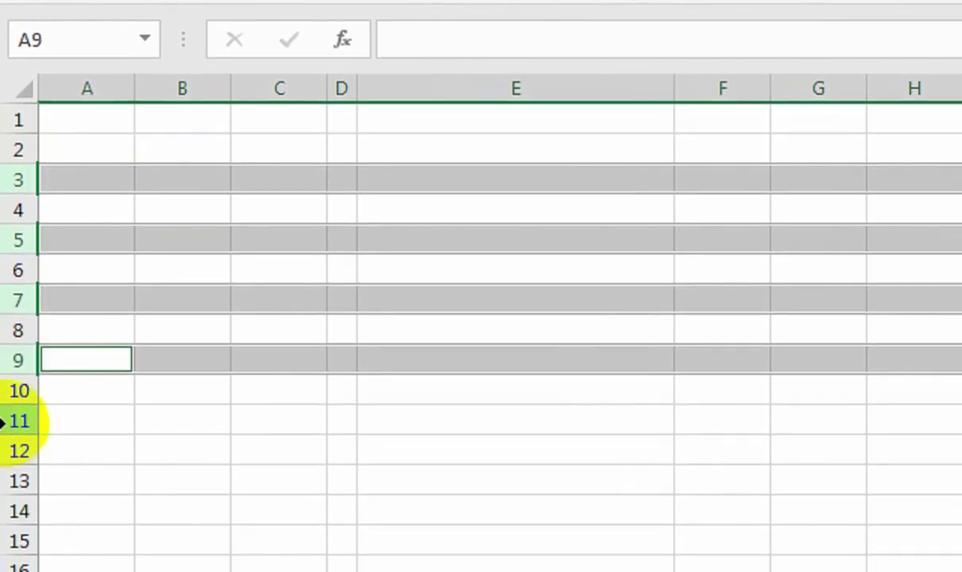
left_click(11, 421, "ctrl")
left_click(11, 481, "ctrl")
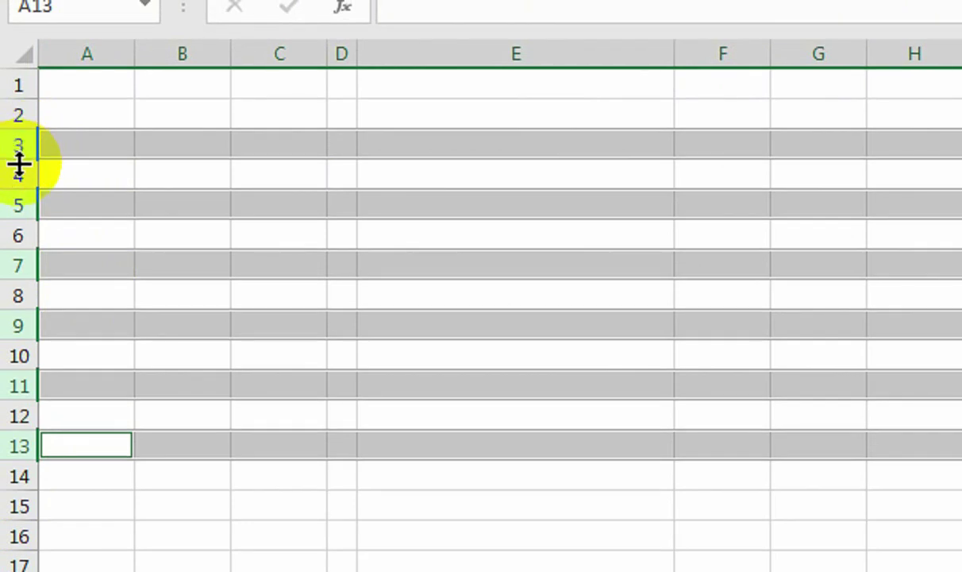
left_click_drag(19, 156, 18, 171)
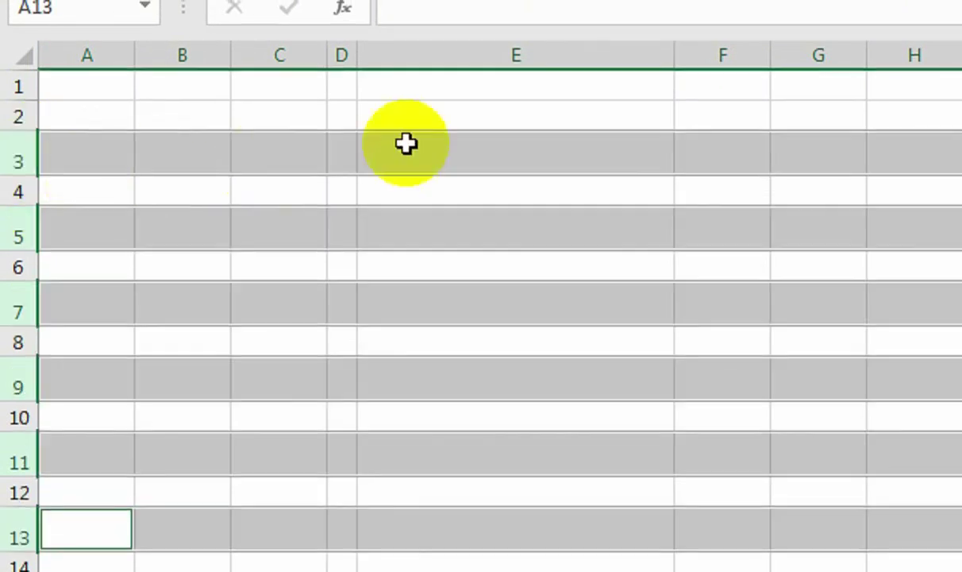
left_click(737, 159)
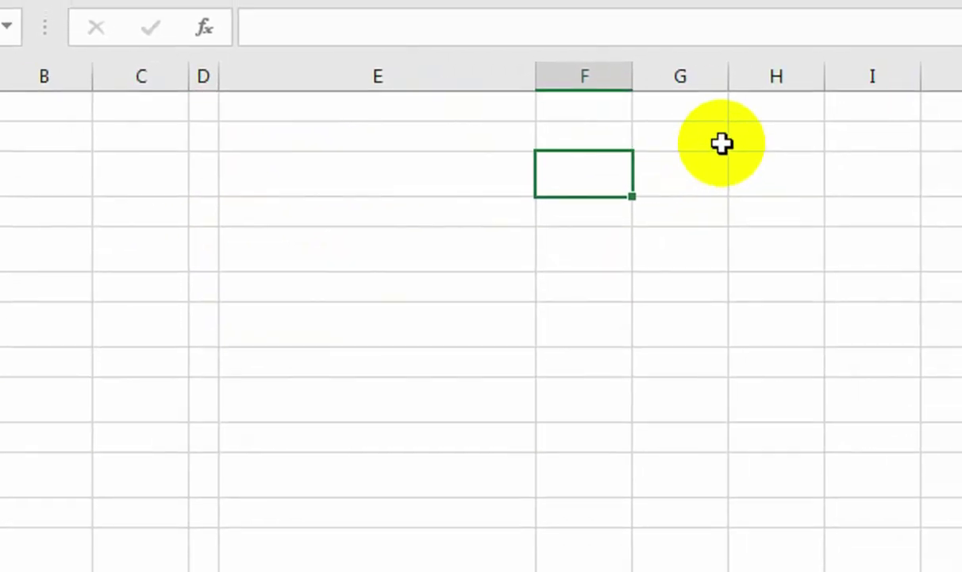
Widen column G and shrink column H to a thin spacer of about 2.57.
left_click_drag(631, 144, 671, 146)
left_click_drag(732, 152, 693, 161)
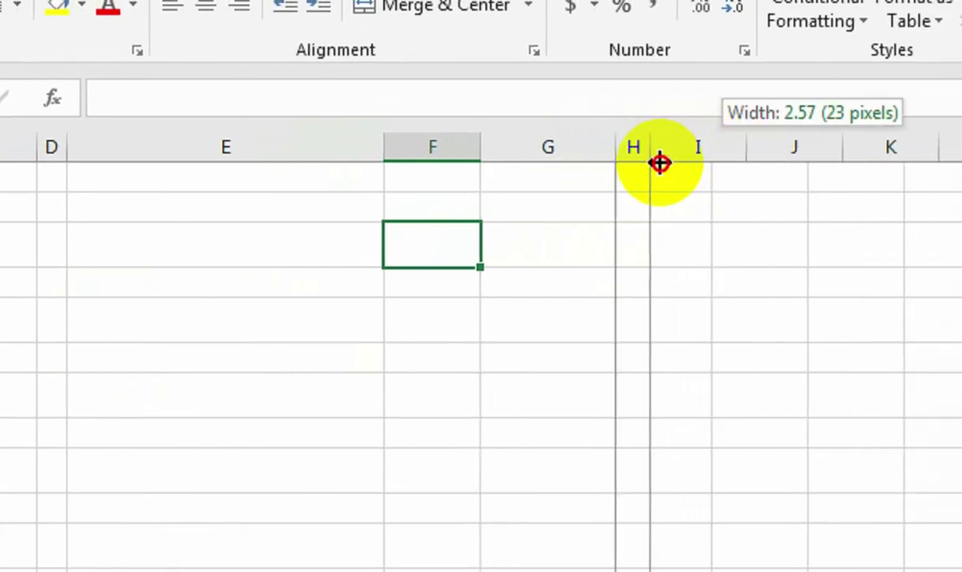
left_click_drag(660, 163, 660, 162)
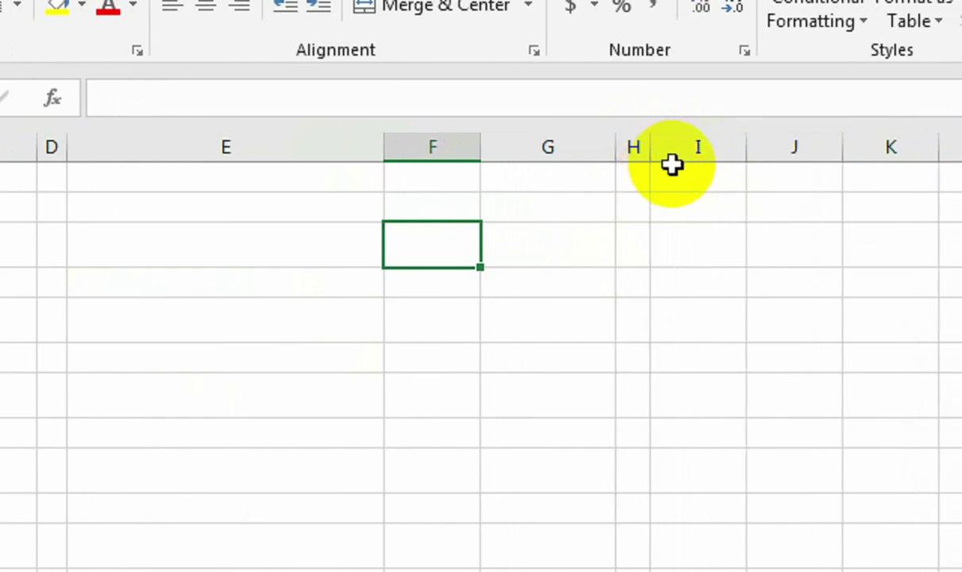
Widen column I to 29.43 so it matches column E.
left_click_drag(385, 148, 386, 149)
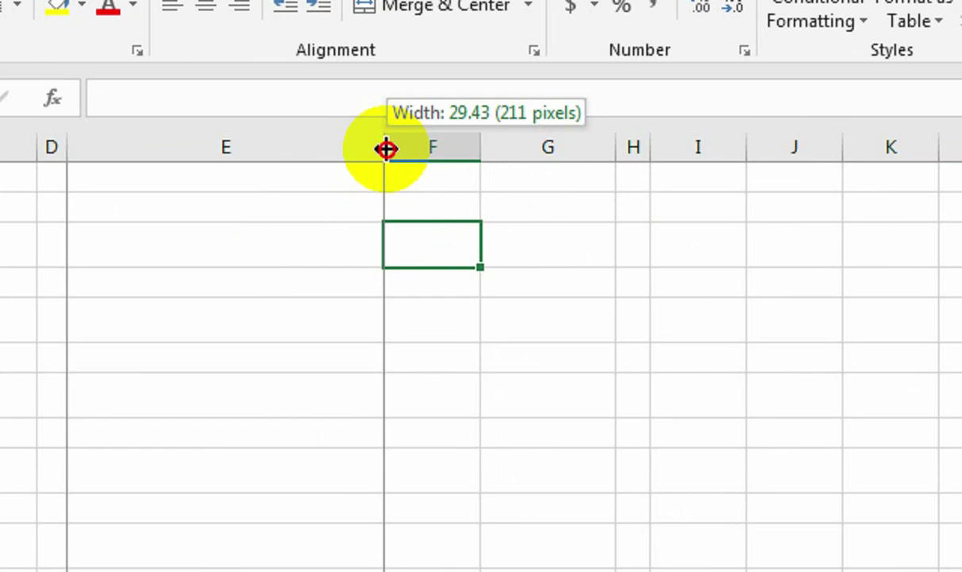
left_click_drag(386, 149, 383, 149)
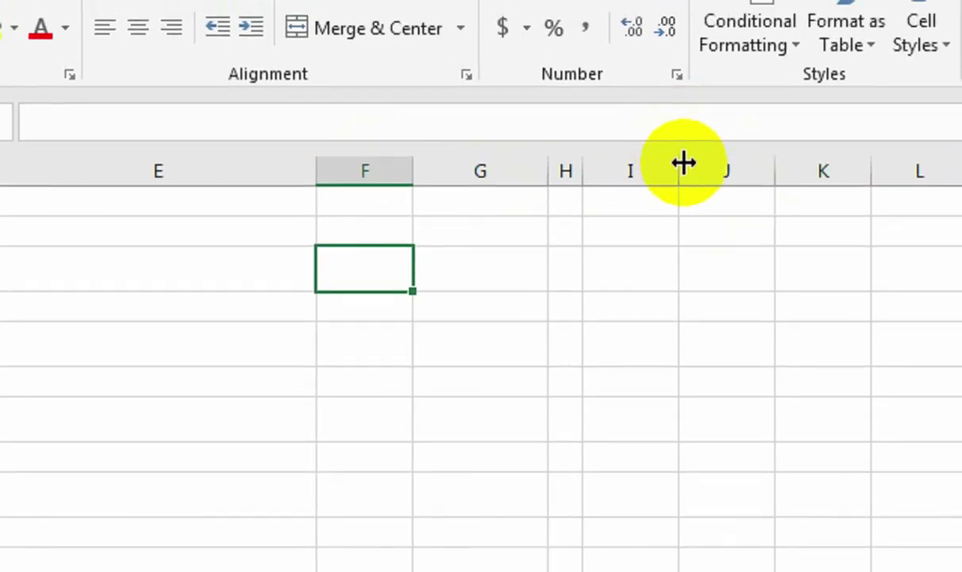
left_click_drag(746, 147, 866, 156)
left_click_drag(774, 179, 877, 192)
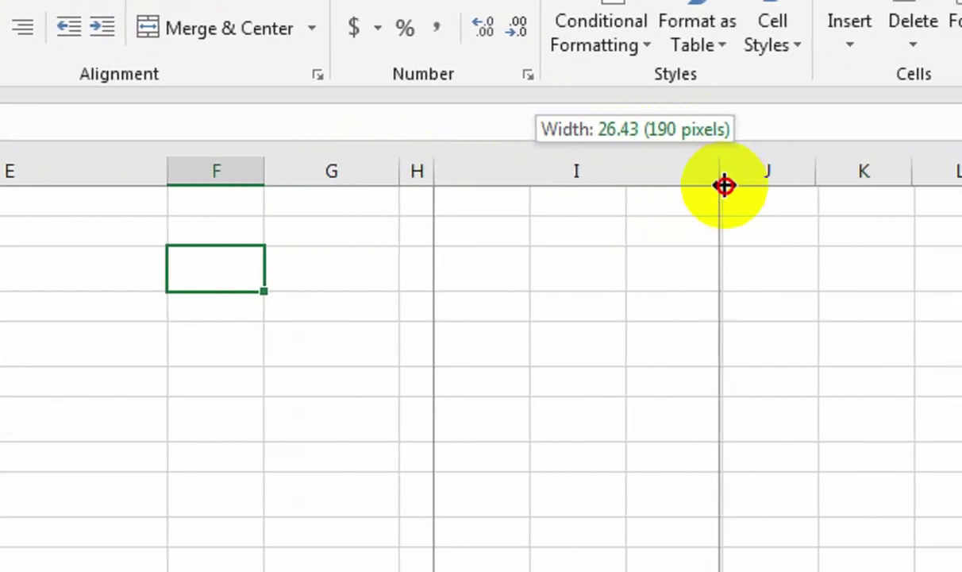
left_click_drag(724, 191, 720, 192)
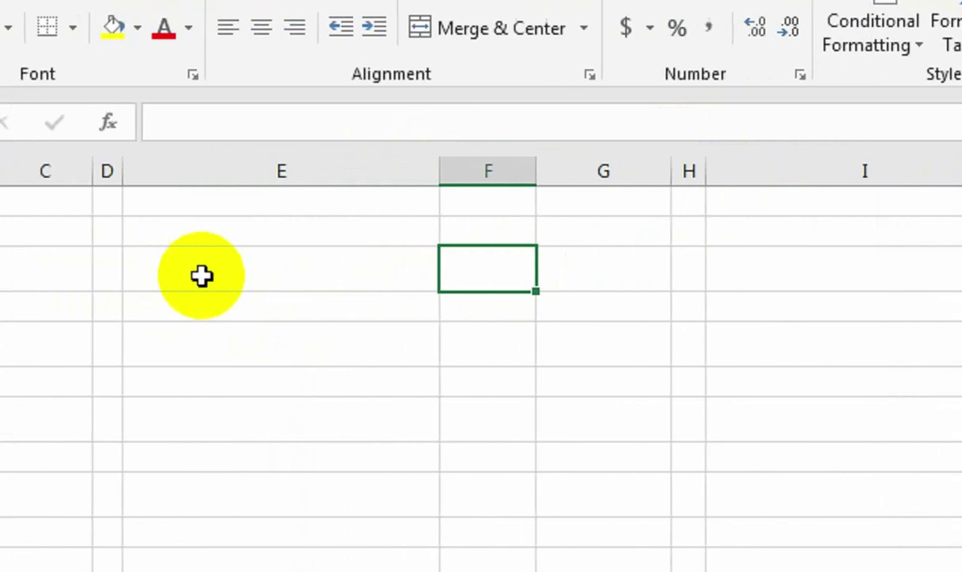
Ctrl-select E3, I3 and the other tall input cells in columns E and I, dropping stray cells.
left_click(200, 275)
left_click(789, 266, "ctrl")
left_click(756, 350, "ctrl")
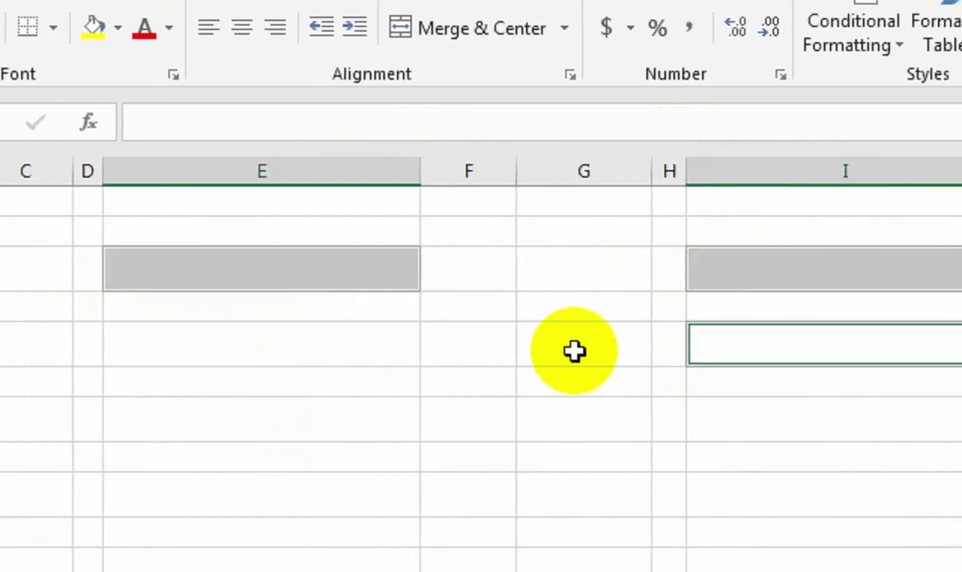
left_click(422, 341, "ctrl")
left_click(364, 422, "ctrl")
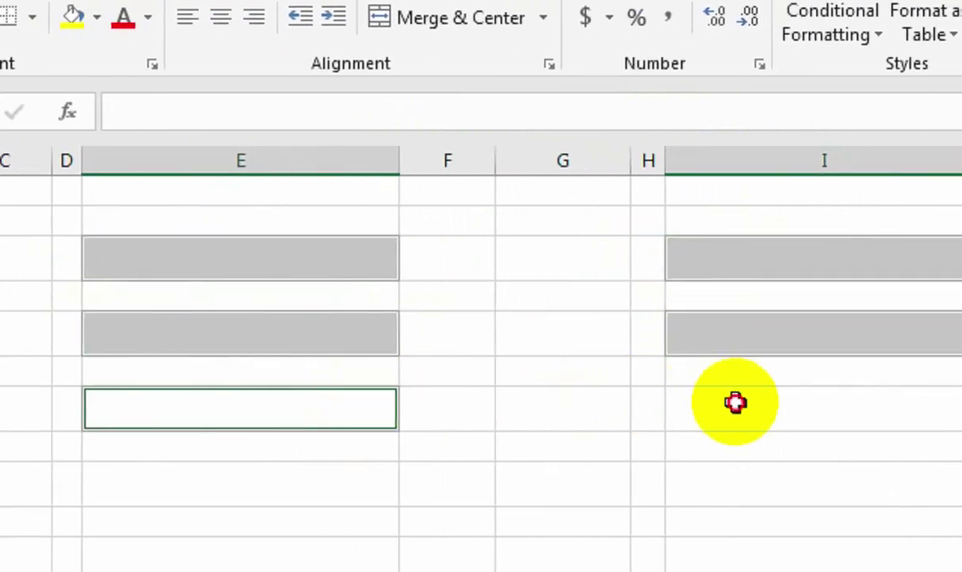
left_click(756, 417, "ctrl")
left_click(688, 449, "ctrl")
left_click(373, 443, "ctrl")
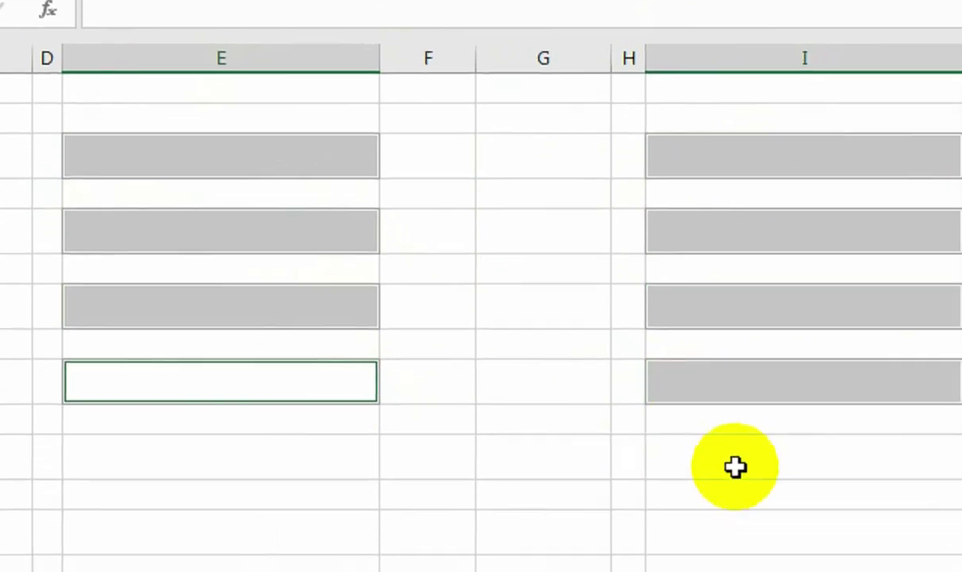
left_click(747, 500, "ctrl")
left_click(383, 493, "ctrl")
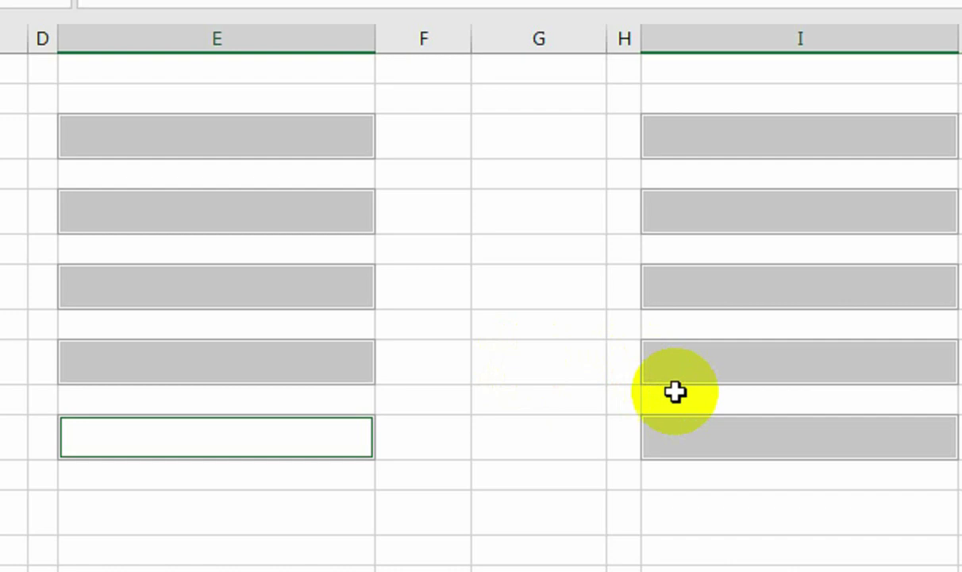
left_click(671, 434, "ctrl")
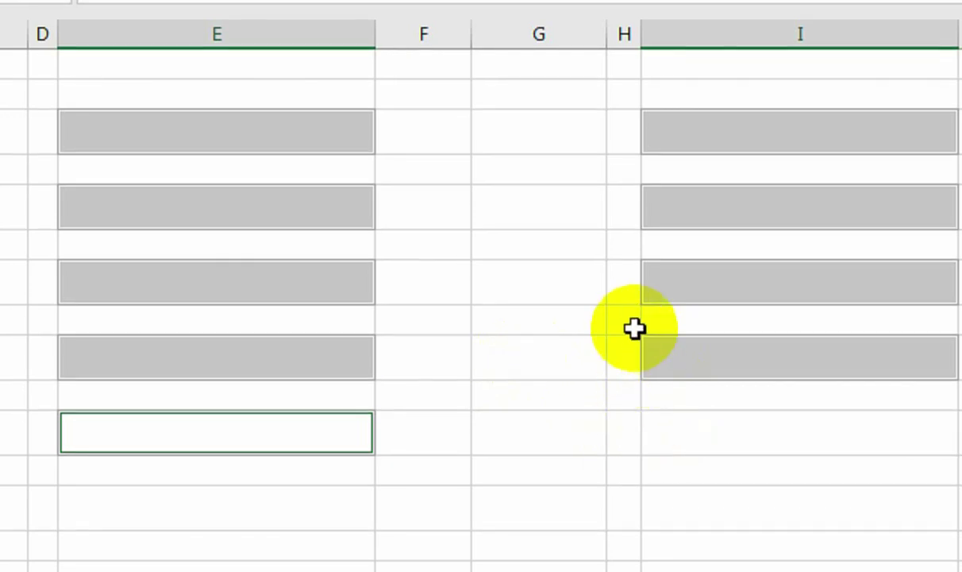
left_click(679, 354, "ctrl")
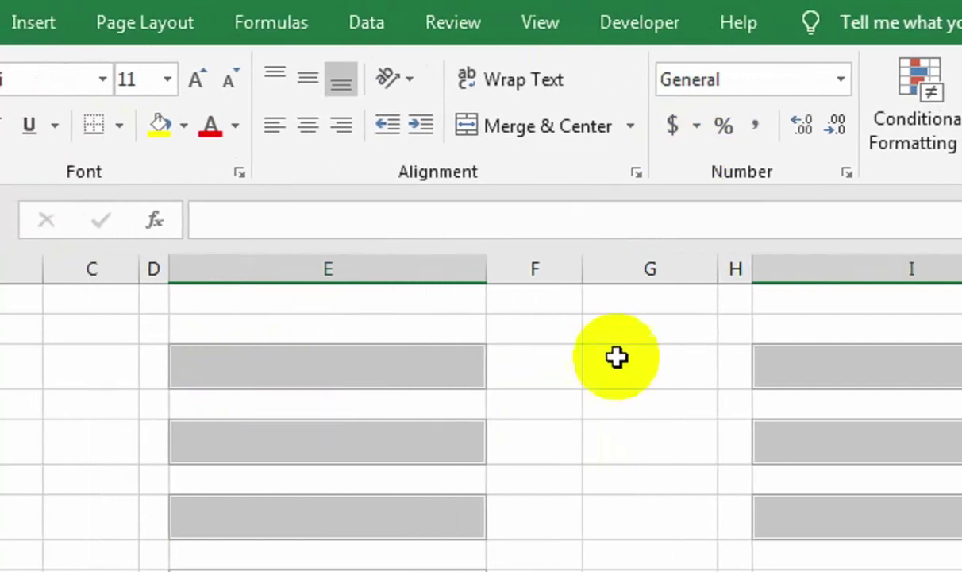
left_click(914, 135)
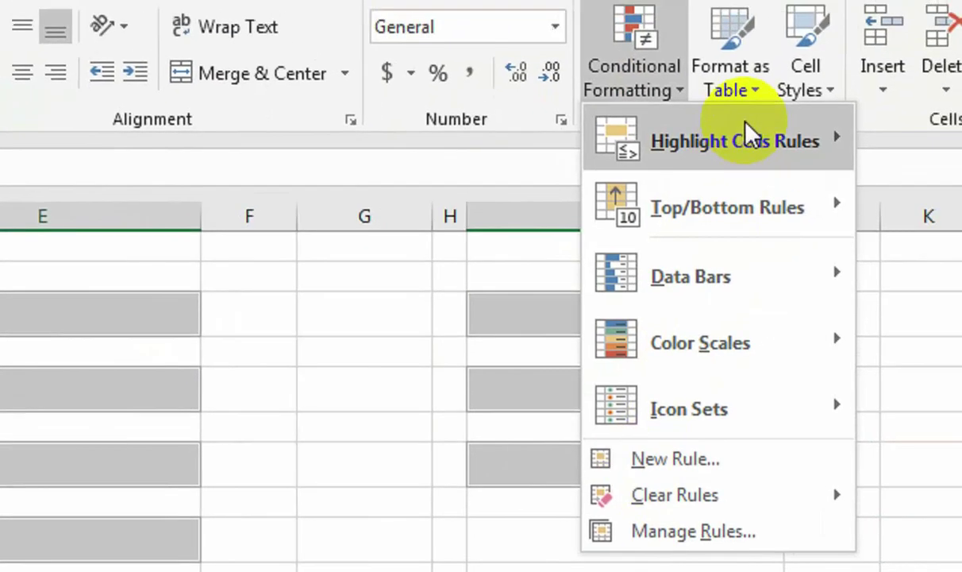
Add a conditional formatting rule that fills blank input cells light yellow.
mouse_move(779, 108)
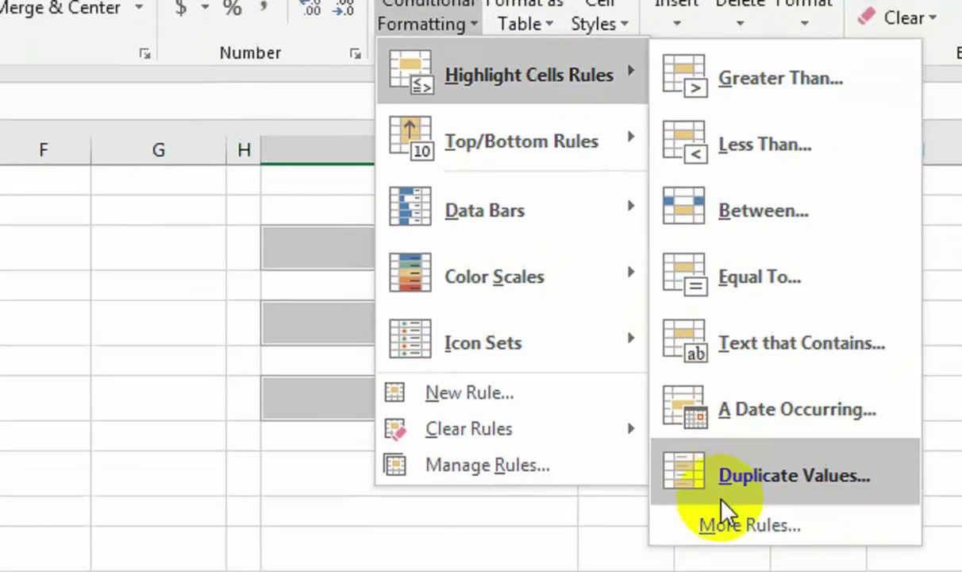
left_click(723, 524)
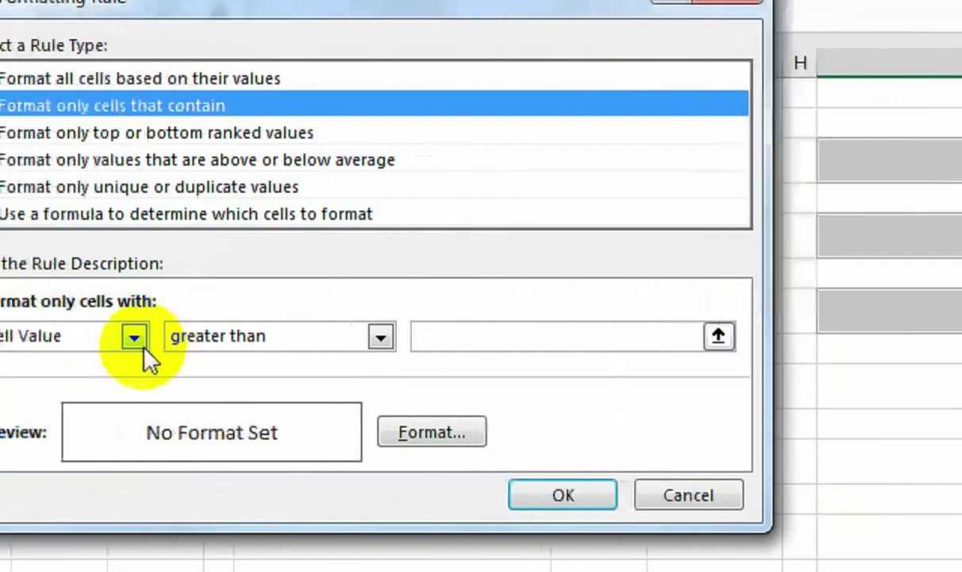
left_click(143, 347)
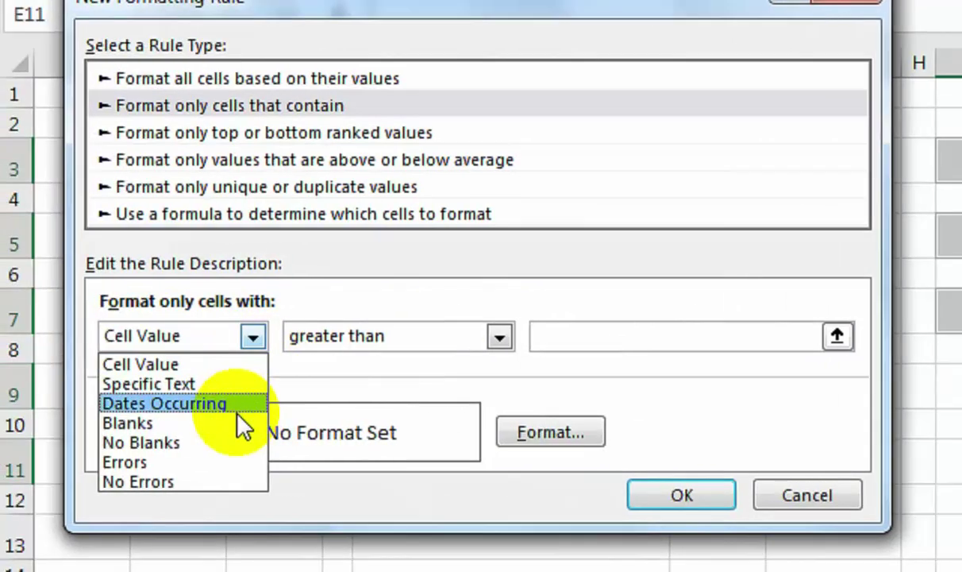
left_click(122, 427)
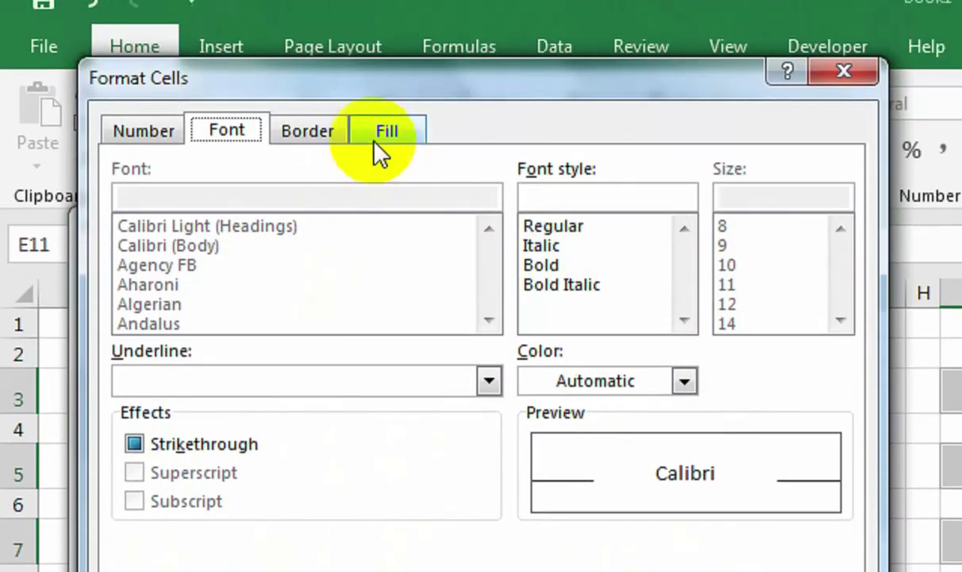
left_click(380, 141)
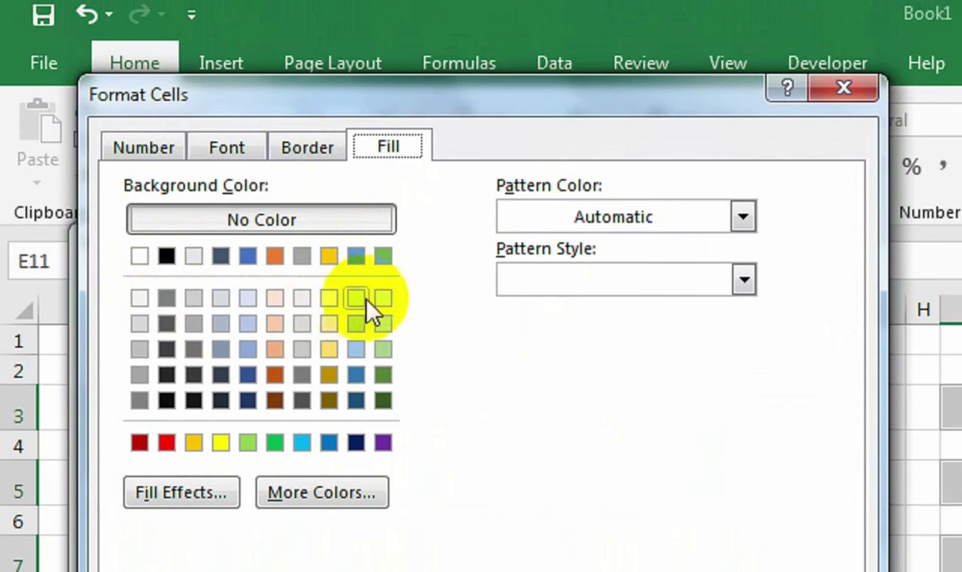
left_click(321, 299)
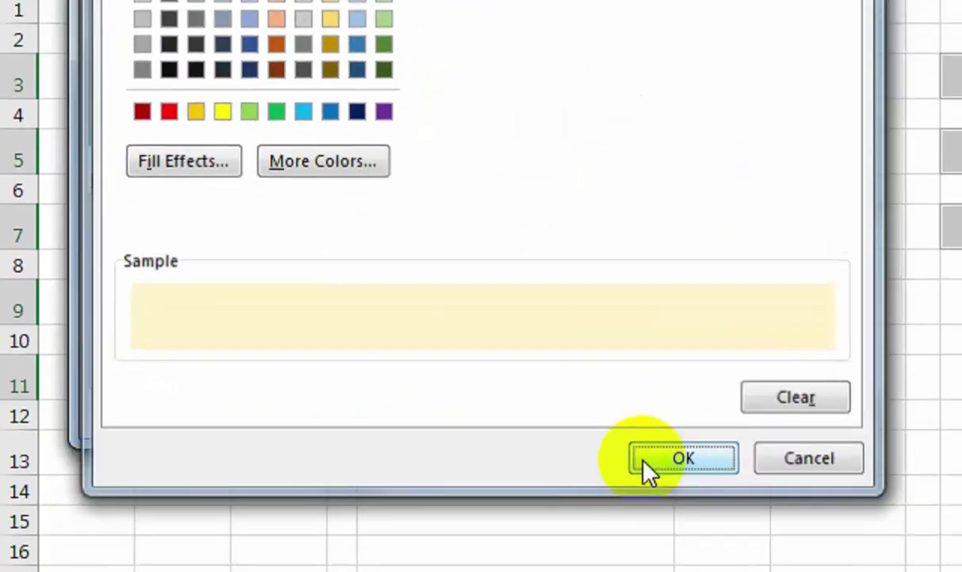
left_click(648, 464)
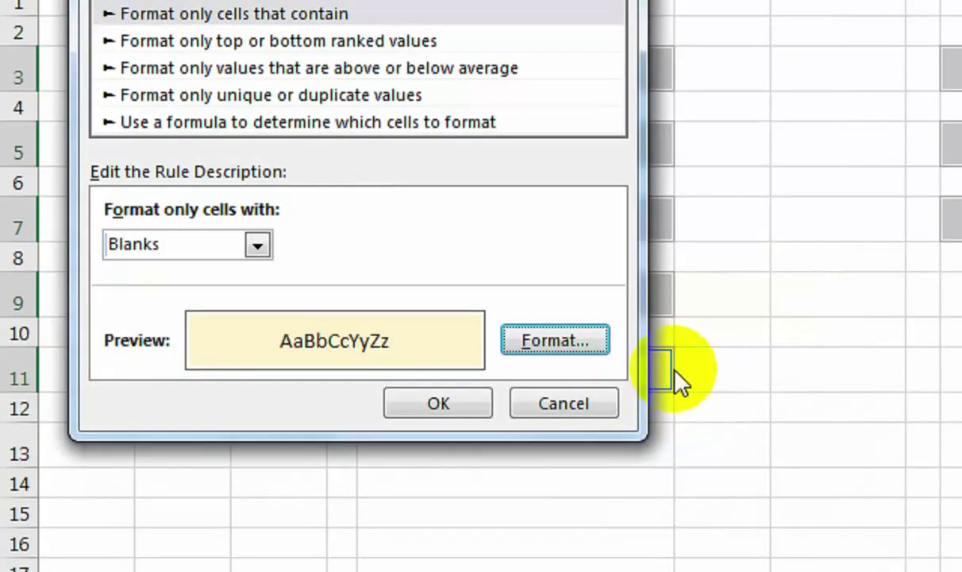
left_click(440, 407)
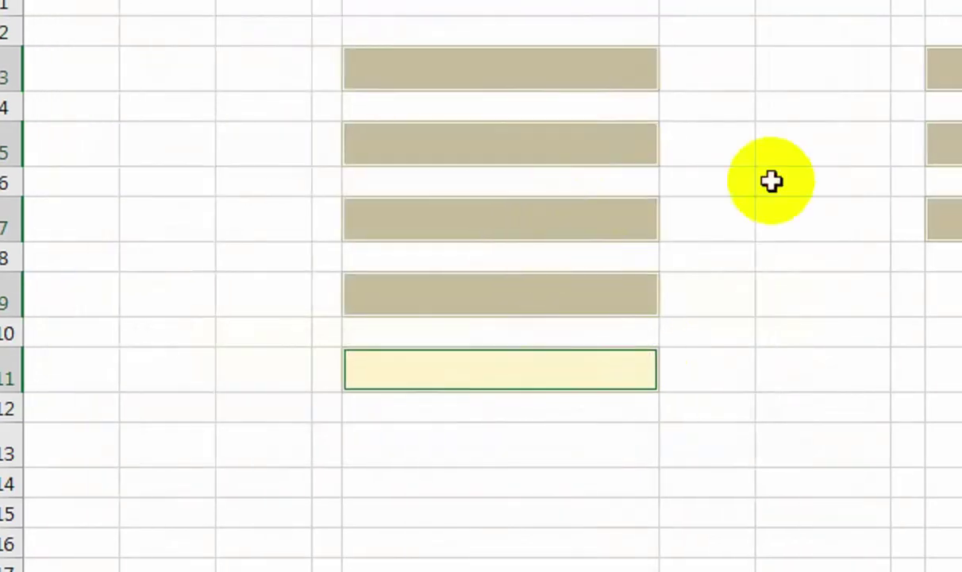
Delete the test entry from the top input cell so its yellow fill returns.
left_click(769, 181)
left_click(533, 135)
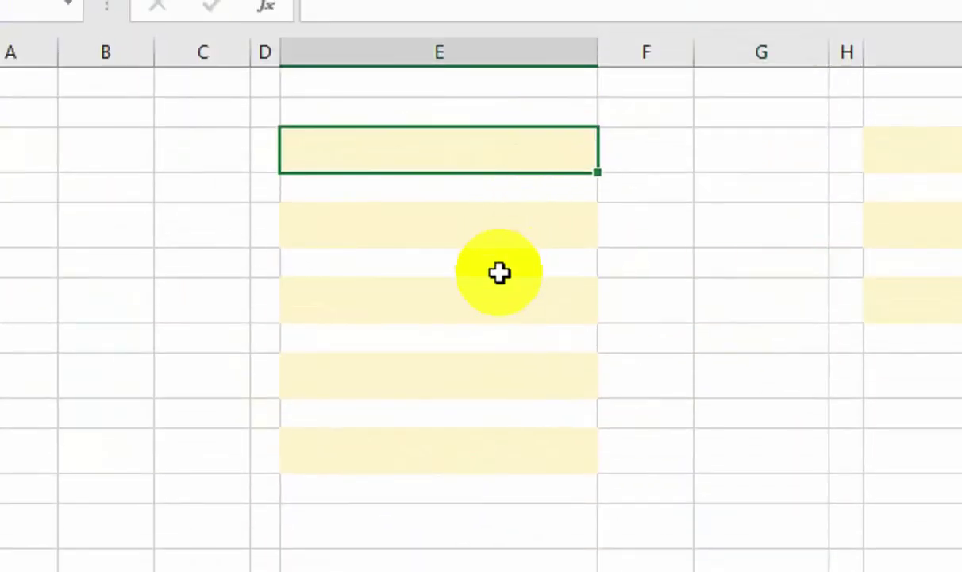
left_click(499, 274)
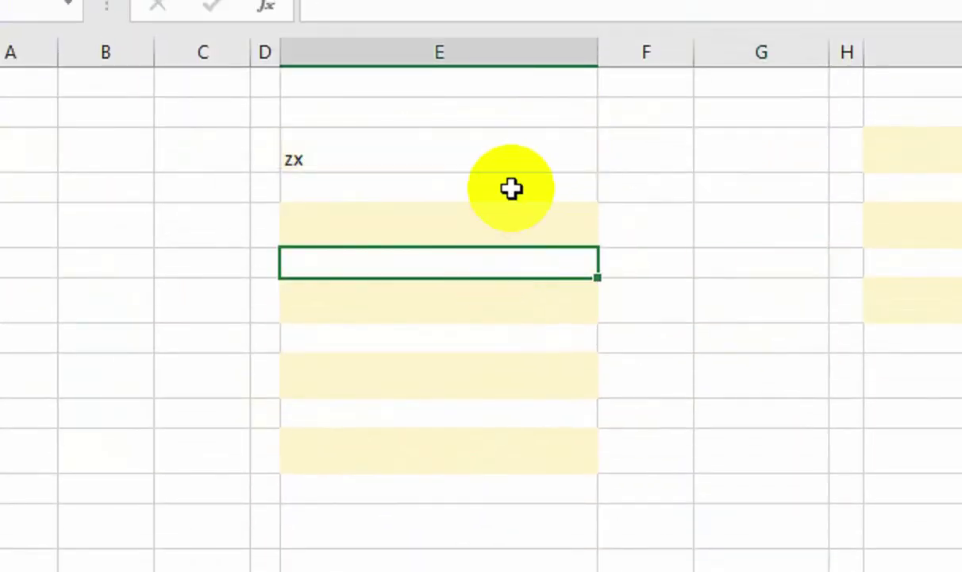
left_click(523, 163)
key("Delete")
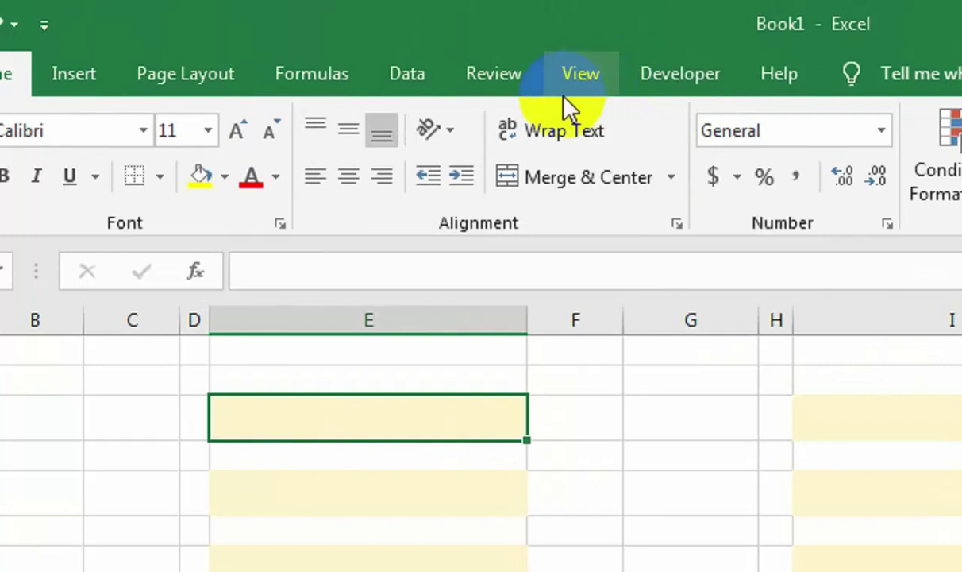
Hide the sheet gridlines and widen columns C and G to 15.71.
left_click(566, 101)
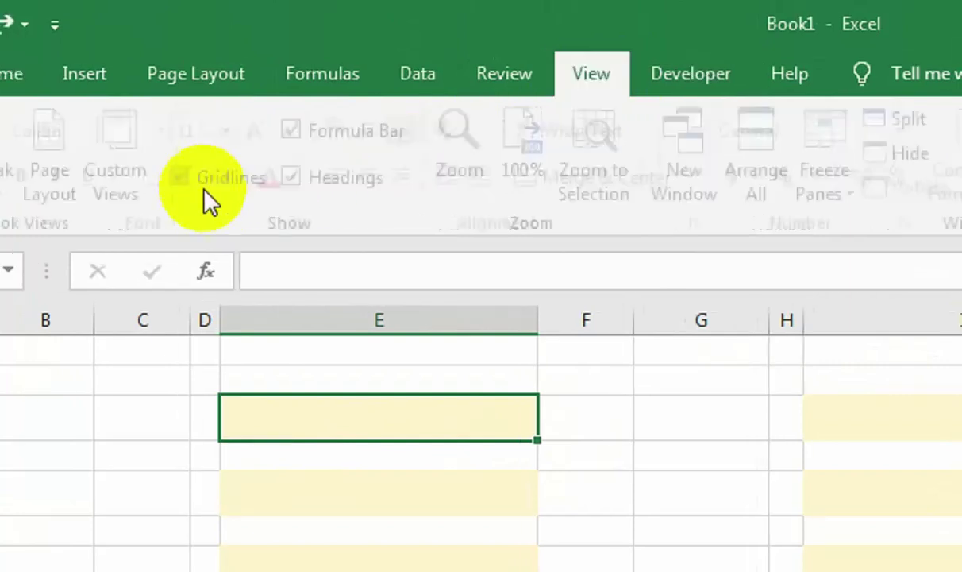
left_click(184, 177)
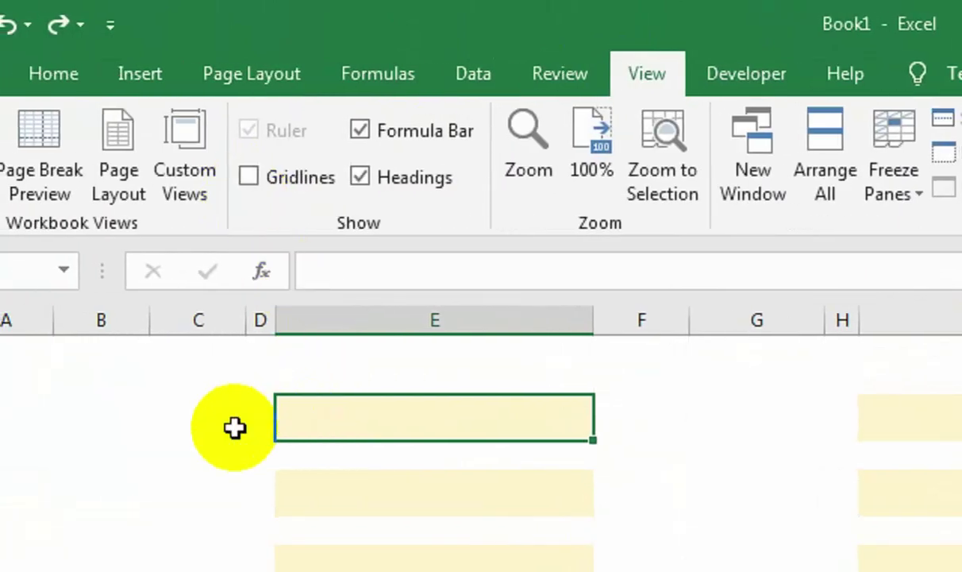
left_click(180, 426)
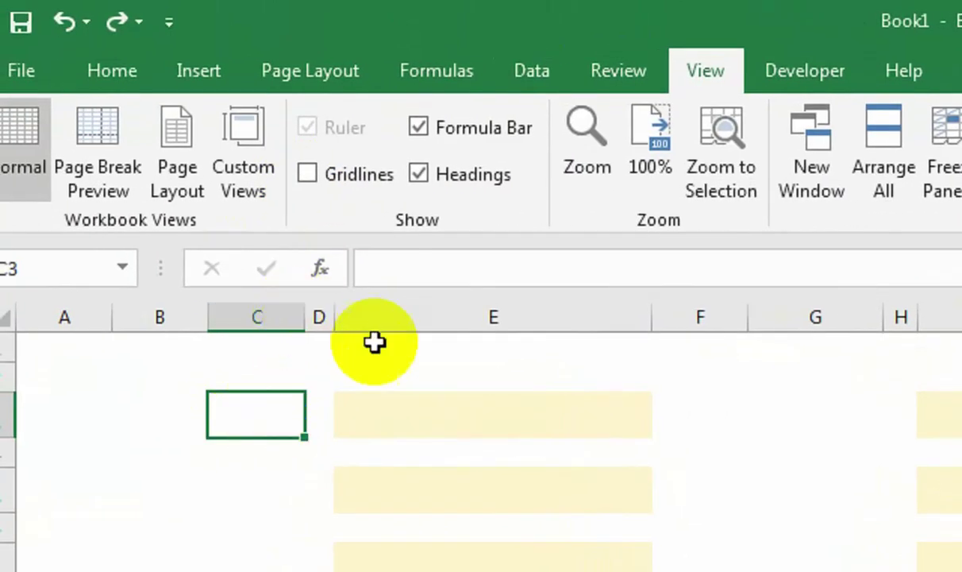
left_click(290, 307)
left_click(804, 317, "ctrl")
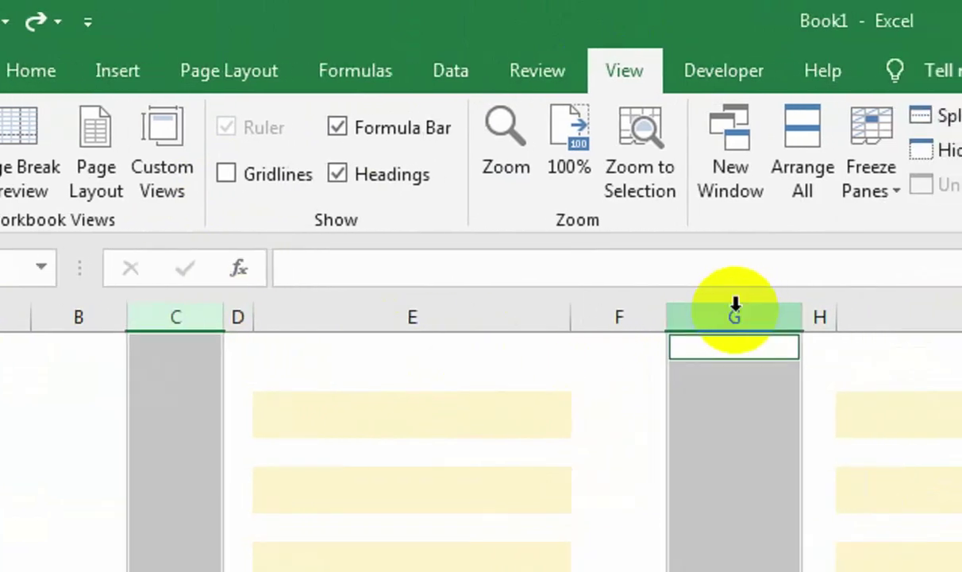
left_click_drag(871, 318, 912, 320)
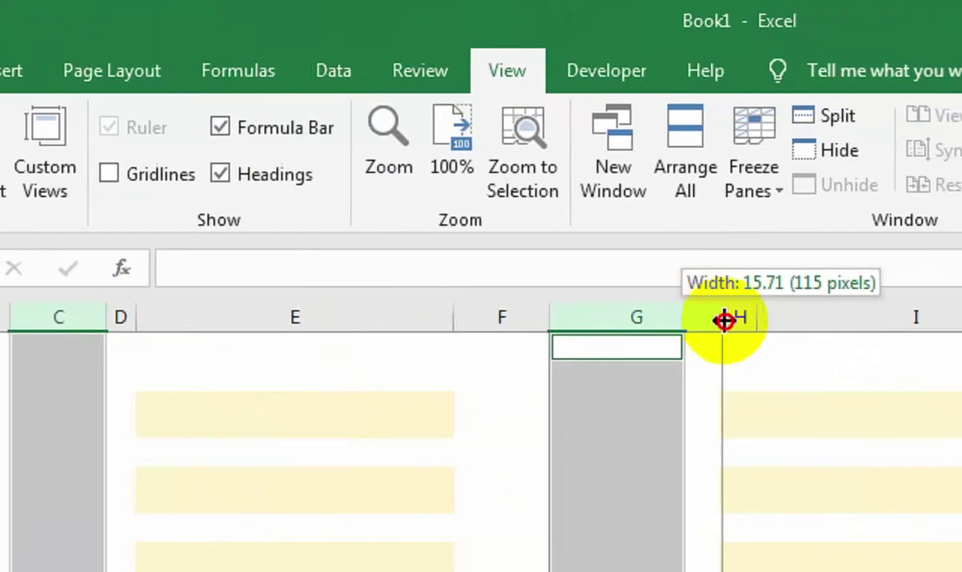
left_click_drag(724, 319, 724, 318)
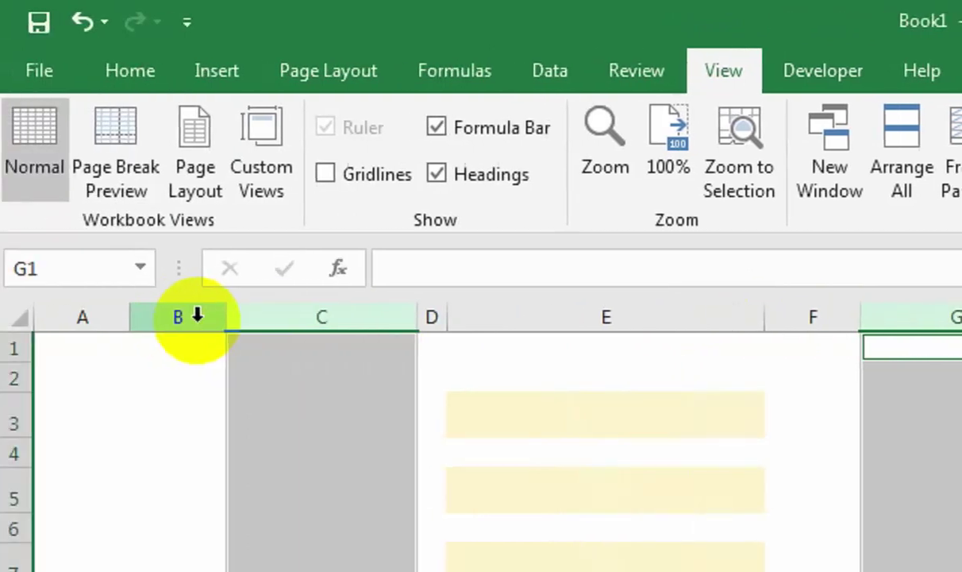
Delete column B so the input boxes shift left into columns D and H.
left_click(41, 317)
right_click(45, 316)
left_click(112, 565)
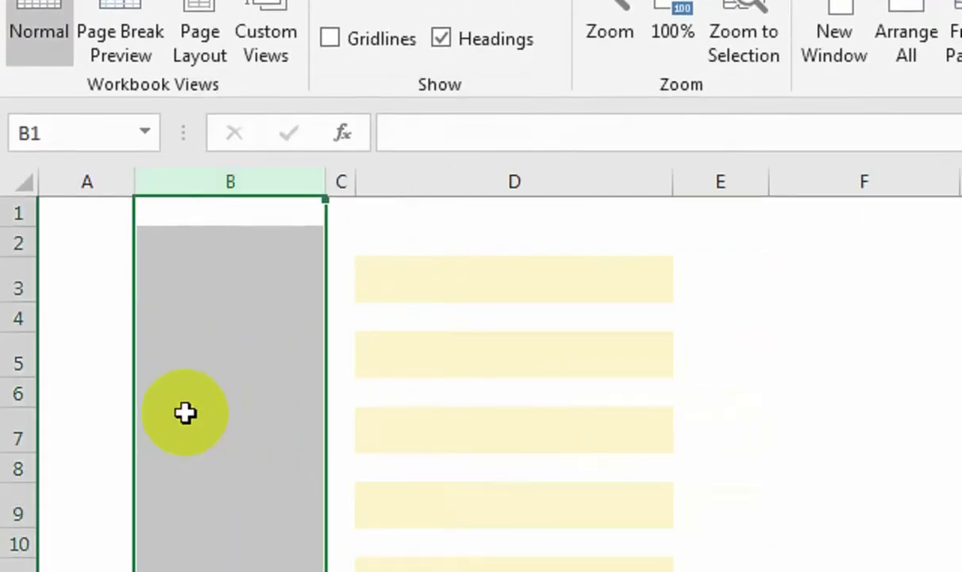
Select input boxes D3, D5, D7, D9, D11 together with H3, H5 and H7.
left_click(481, 278)
left_click(606, 361, "ctrl")
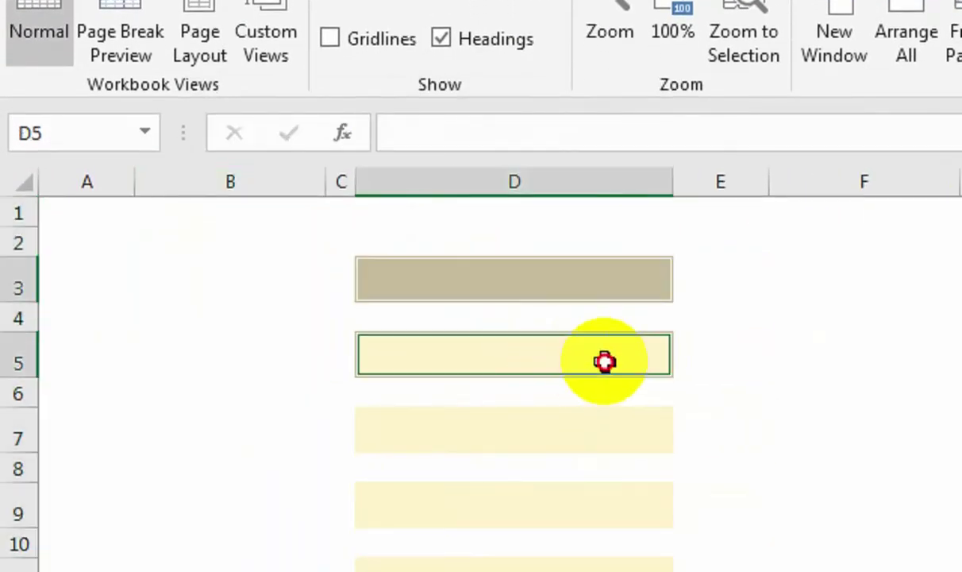
left_click(565, 430, "ctrl")
left_click(572, 517, "ctrl")
left_click(600, 508, "ctrl")
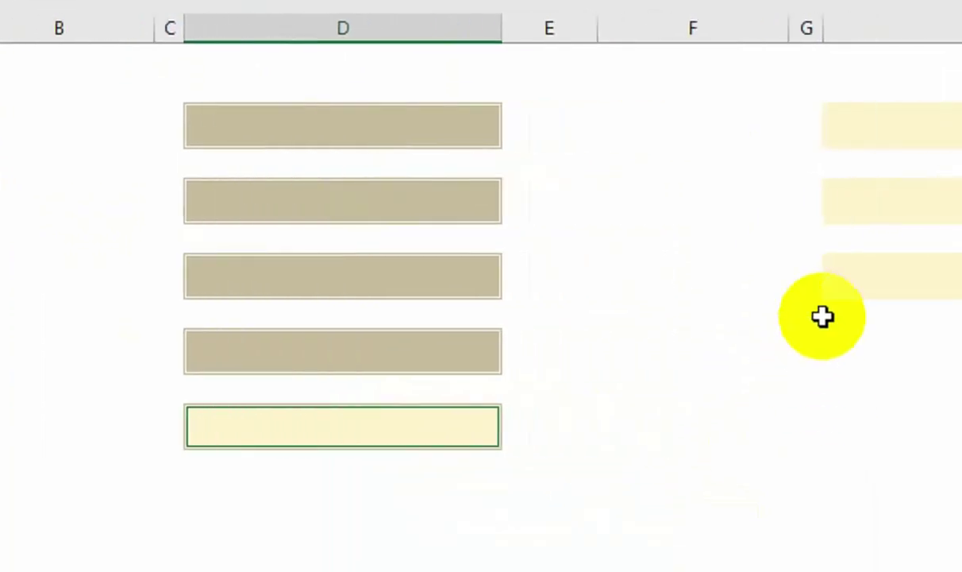
left_click(741, 280, "ctrl")
left_click(720, 183, "ctrl")
left_click(699, 136, "ctrl")
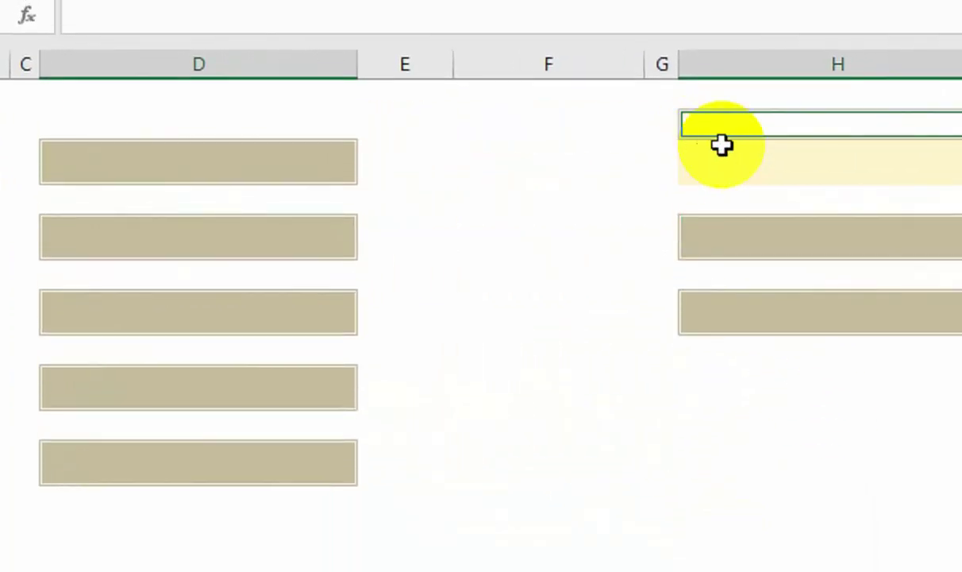
left_click(727, 135, "ctrl")
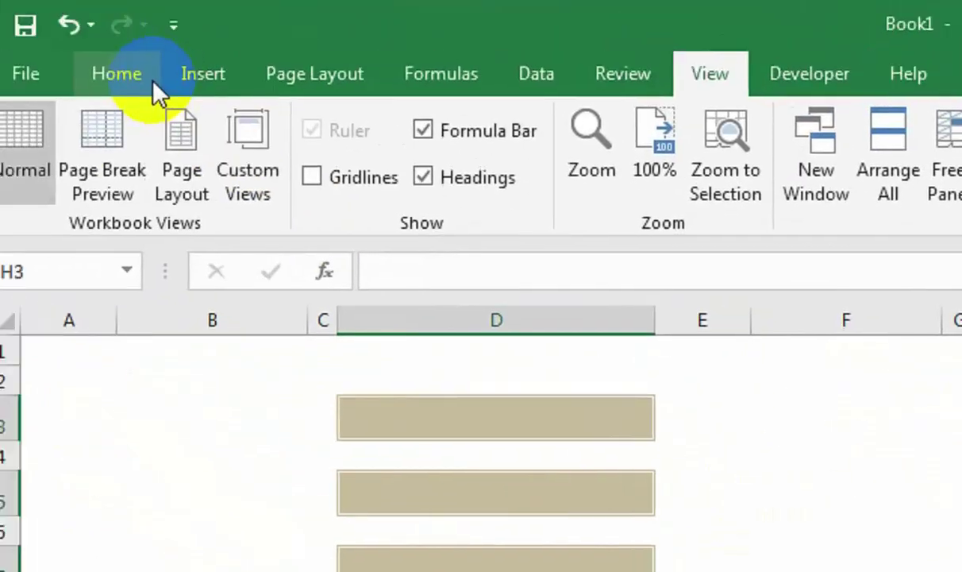
left_click(145, 75)
Give the selected input boxes black outside borders and raise rows 3, 5, 7, 9, 11 to 29.25.
left_click(307, 176)
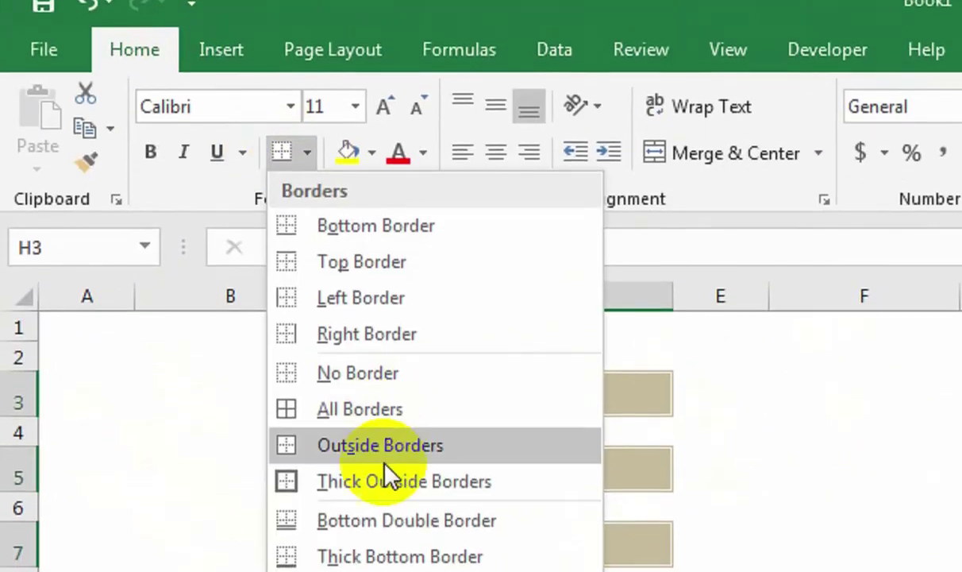
left_click(387, 469)
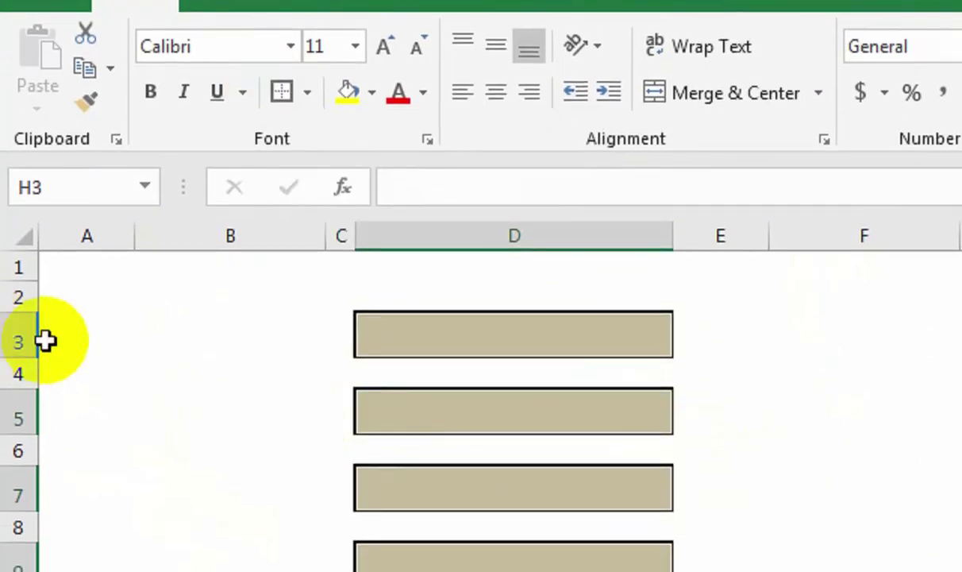
left_click(14, 341)
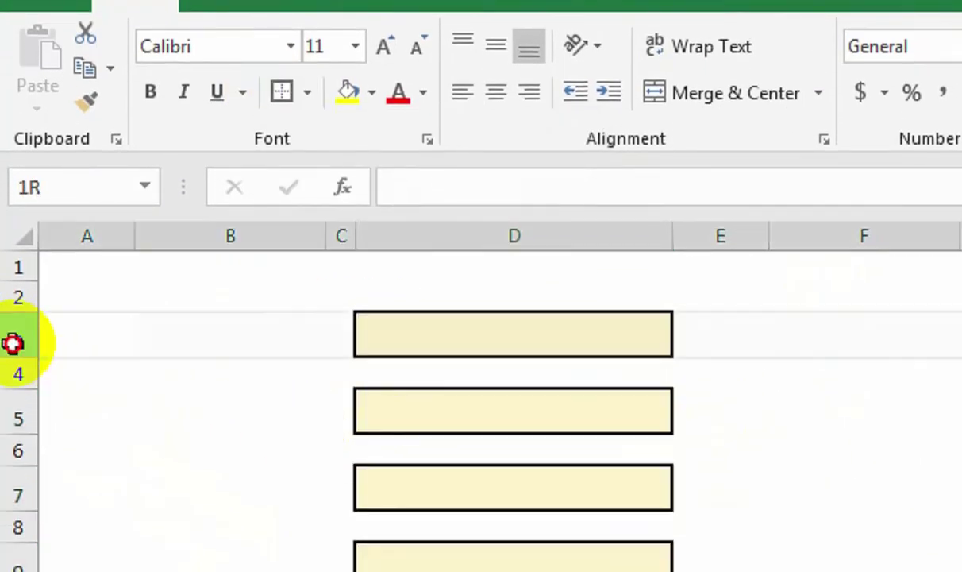
left_click(19, 419, "ctrl")
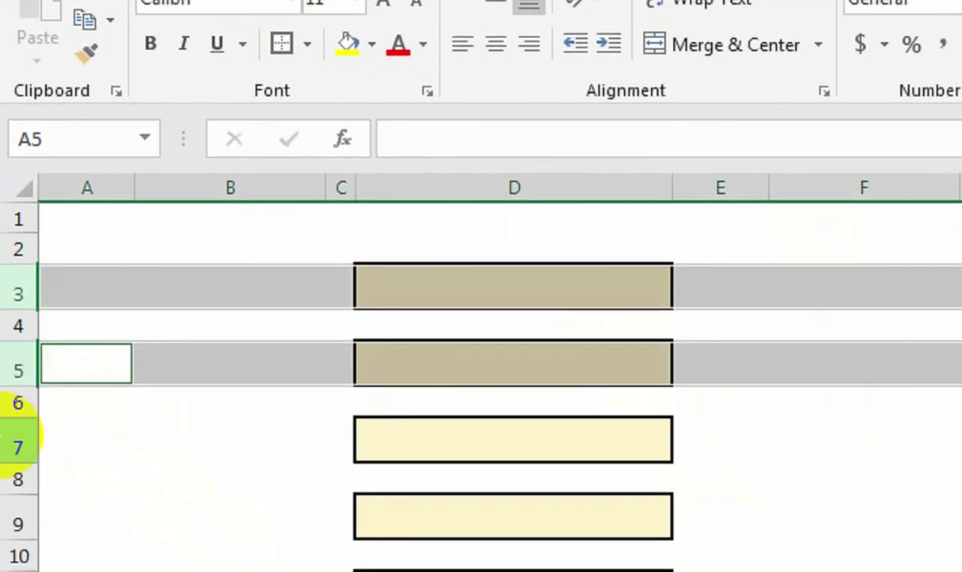
left_click(14, 496, "ctrl")
left_click(16, 477, "ctrl")
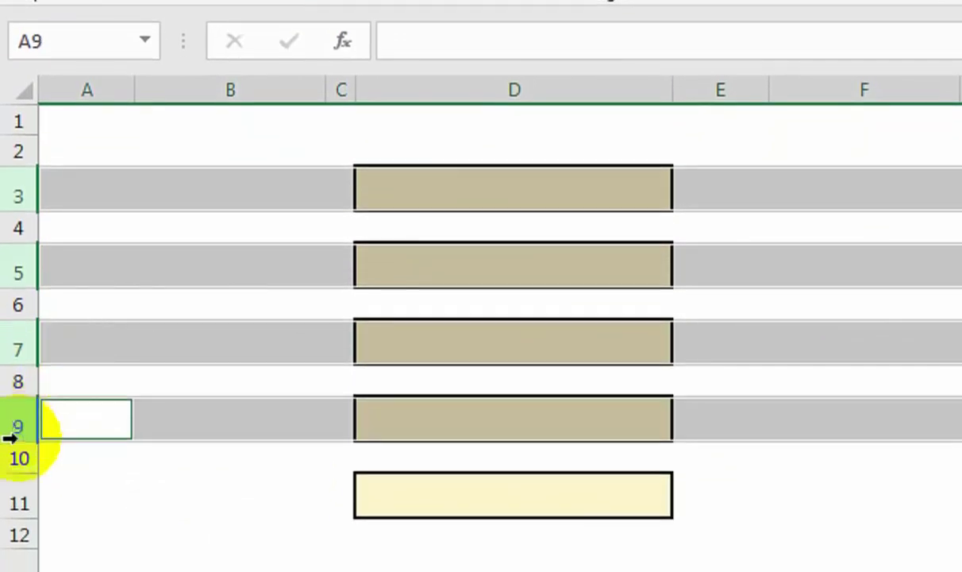
left_click(18, 553, "ctrl")
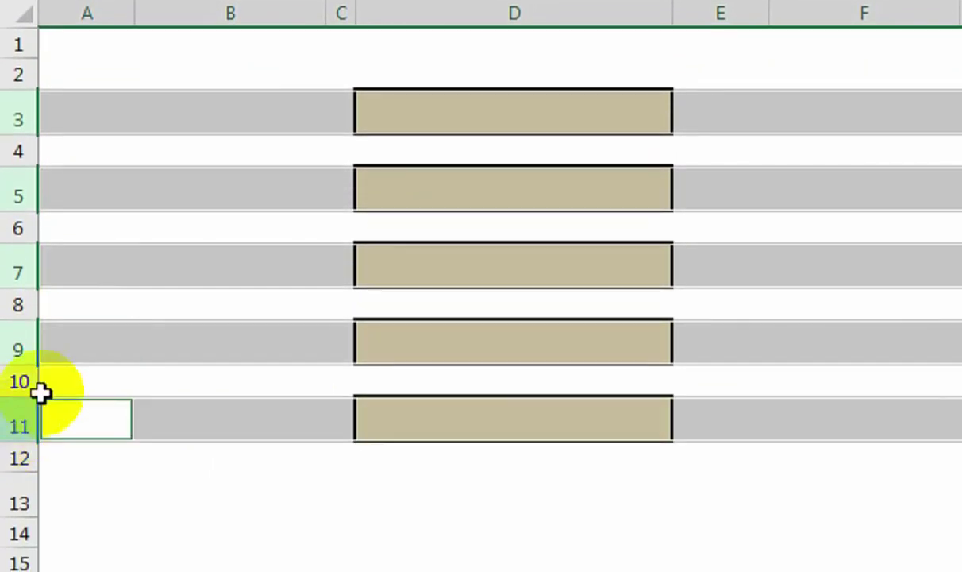
left_click_drag(31, 133, 33, 147)
left_click(542, 303)
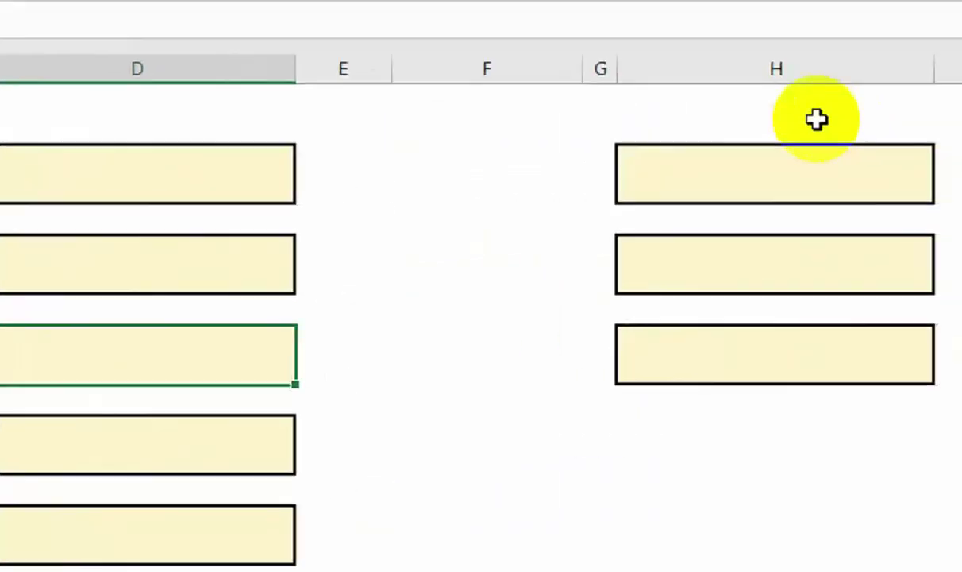
Widen columns D and H to 31.29 and narrow column E to 2.43.
left_click(723, 127)
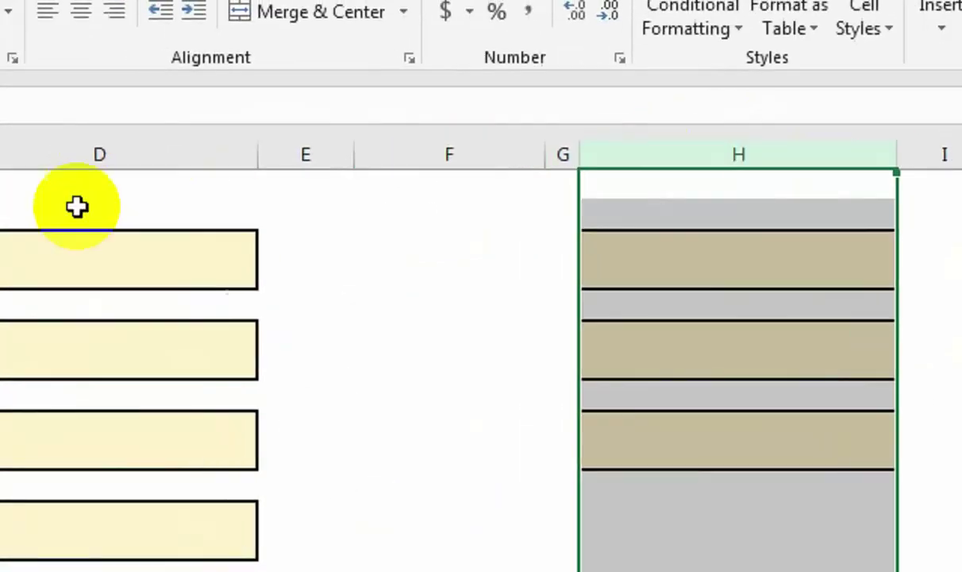
left_click(60, 147, "ctrl")
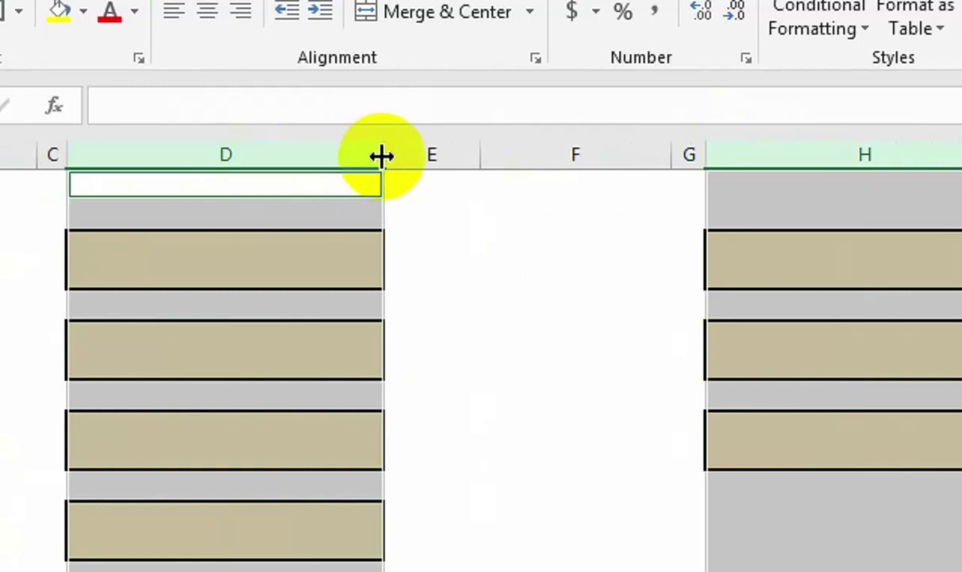
left_click_drag(381, 155, 412, 154)
left_click_drag(514, 155, 459, 170)
left_click(782, 514)
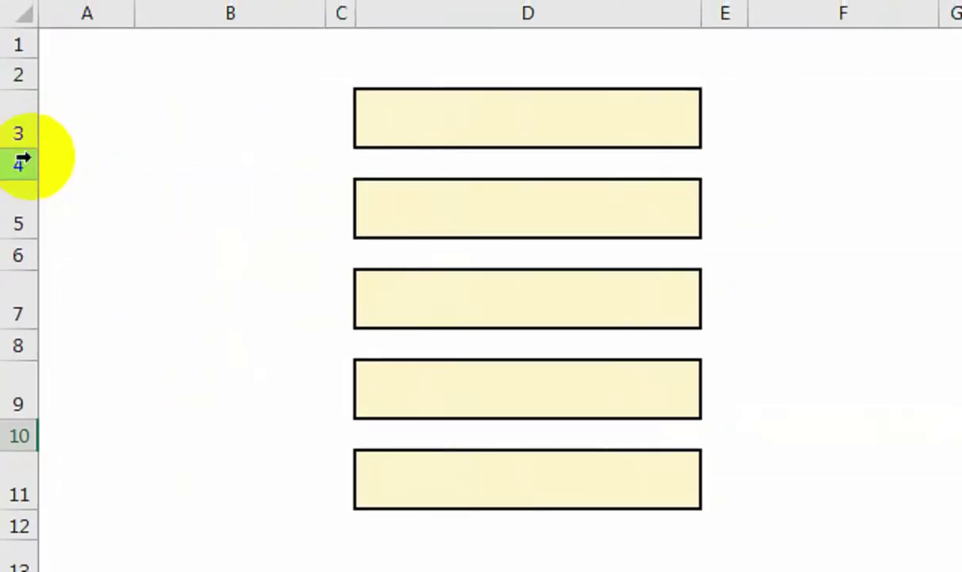
Shrink spacer rows 4, 6, 8 and 10 to a height of 12.
left_click(30, 158)
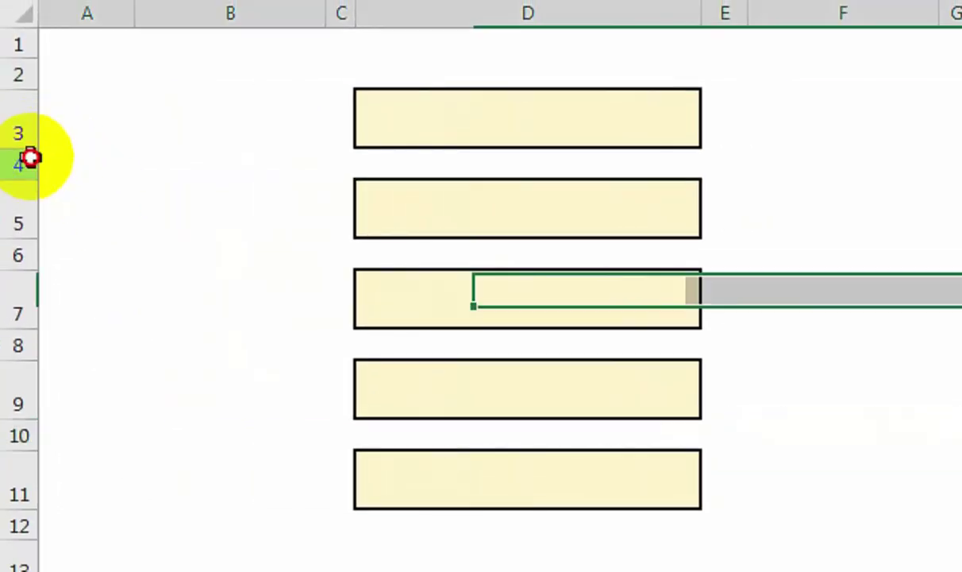
left_click(14, 254, "ctrl")
left_click(9, 345, "ctrl")
left_click(17, 433, "ctrl")
left_click_drag(47, 238, 36, 220)
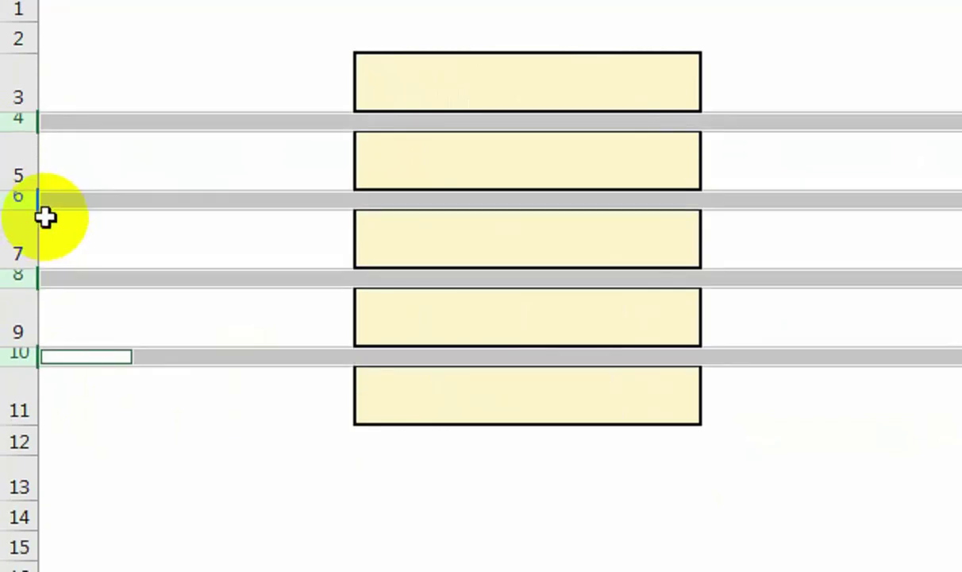
left_click(470, 256)
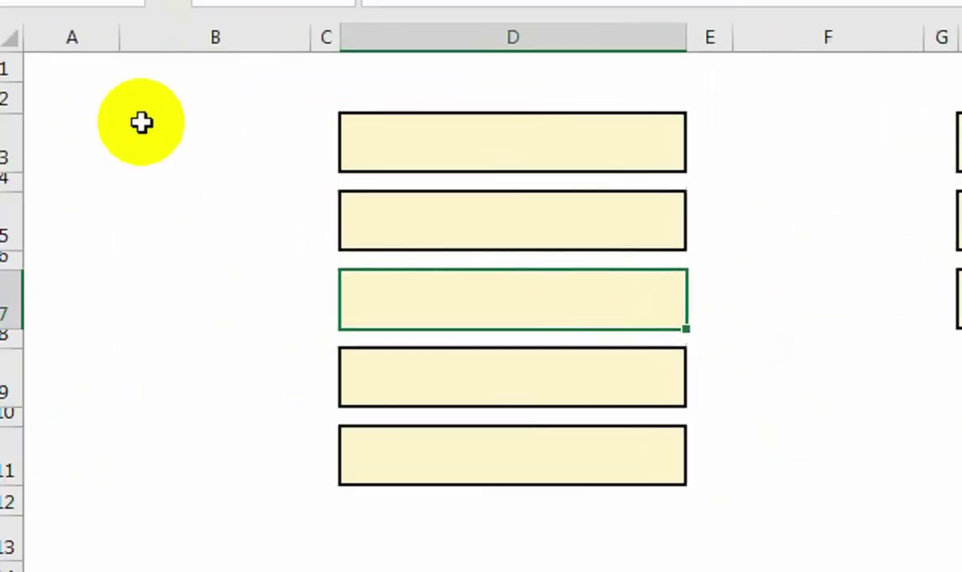
left_click(191, 151)
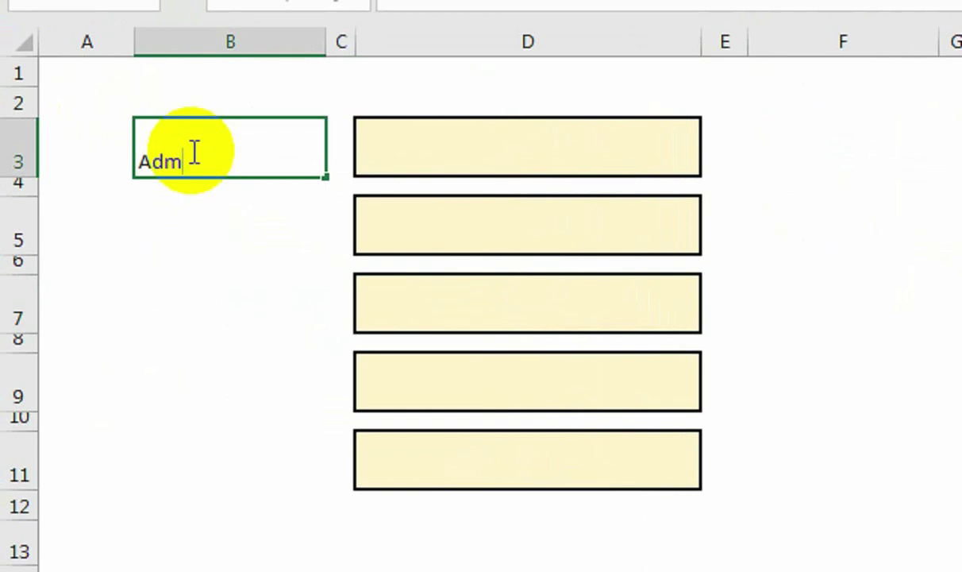
Enter the labels Admission NO, Student Name and Father Name in B3, B5 and B7.
key("Escape")
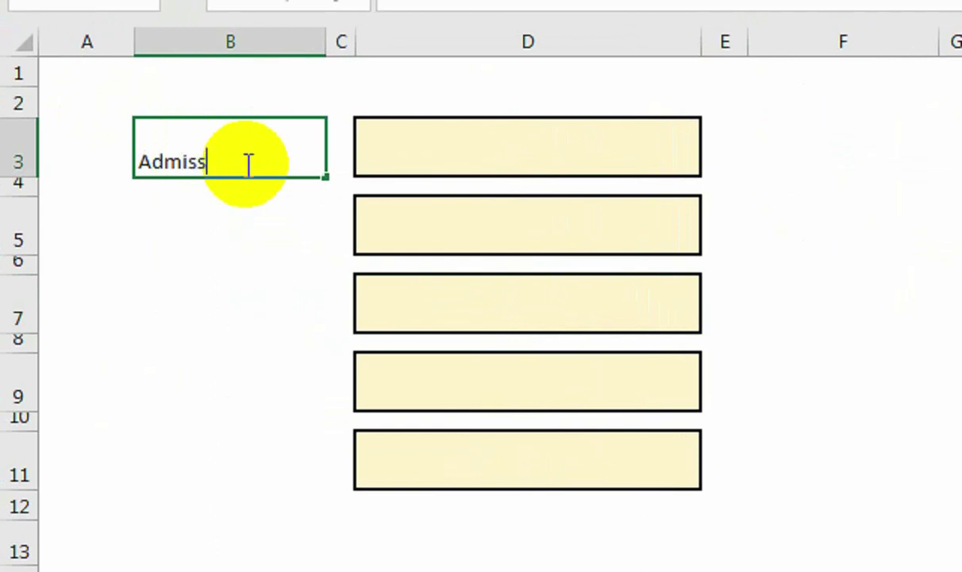
key("Return")
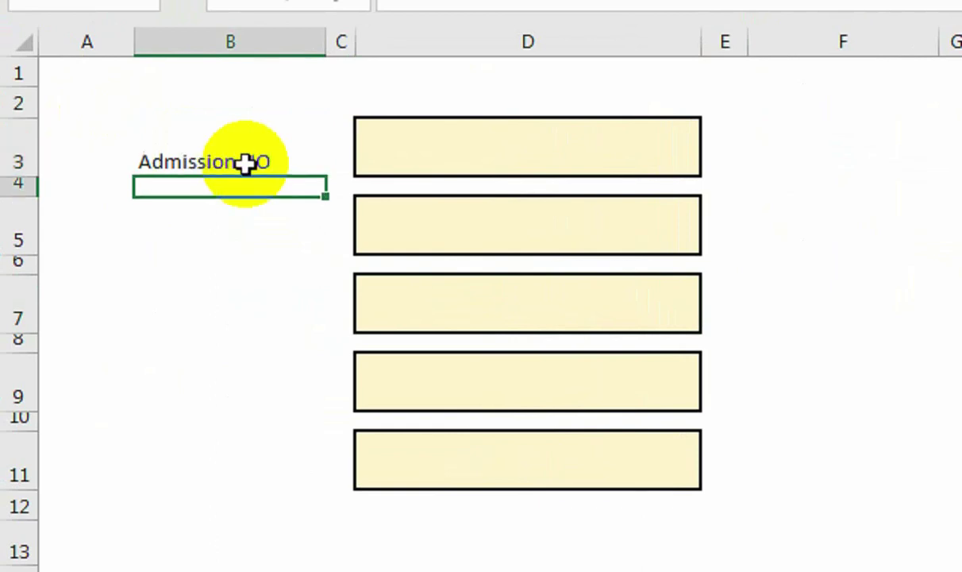
key("Return")
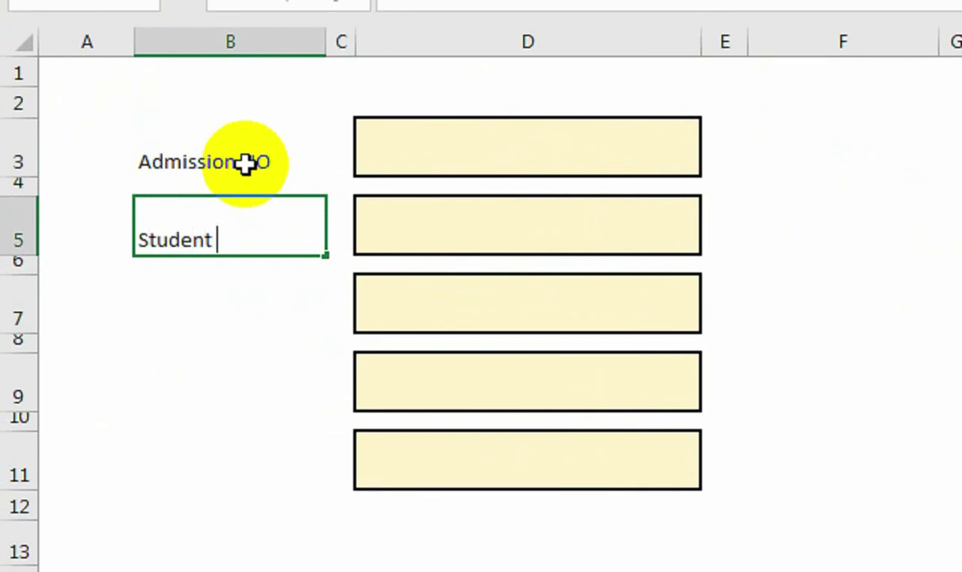
key("Return")
key("Return")
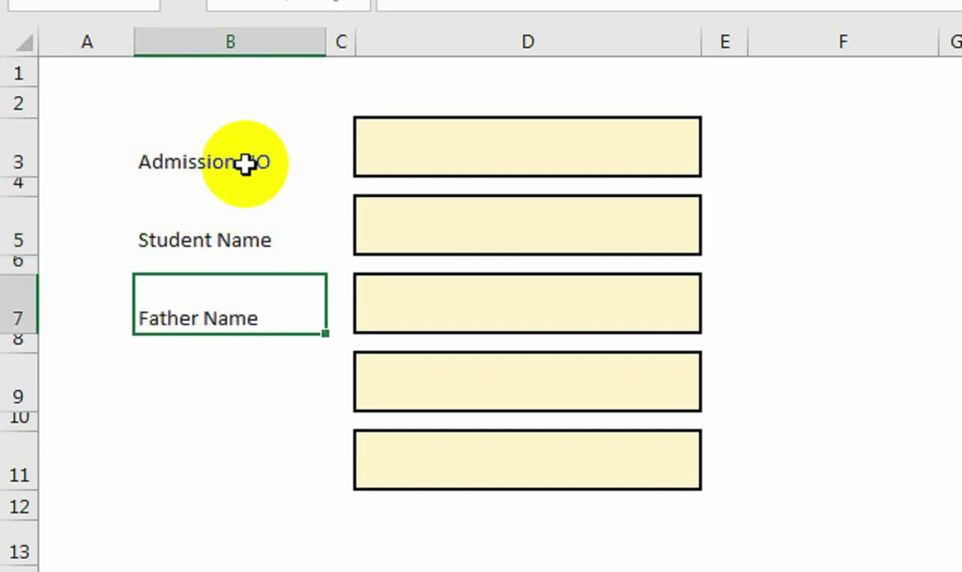
key("Return")
key("Return")
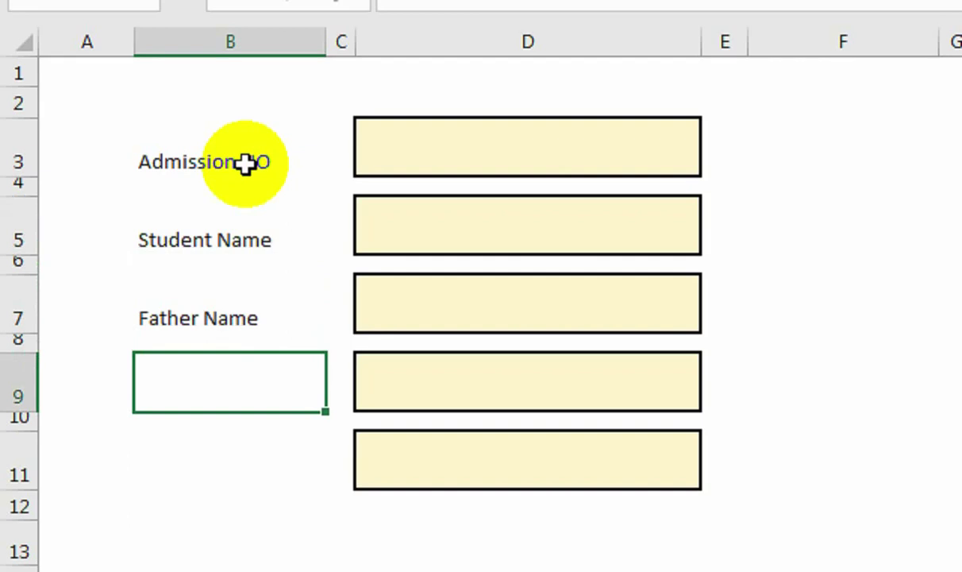
key("Right")
key("Right")
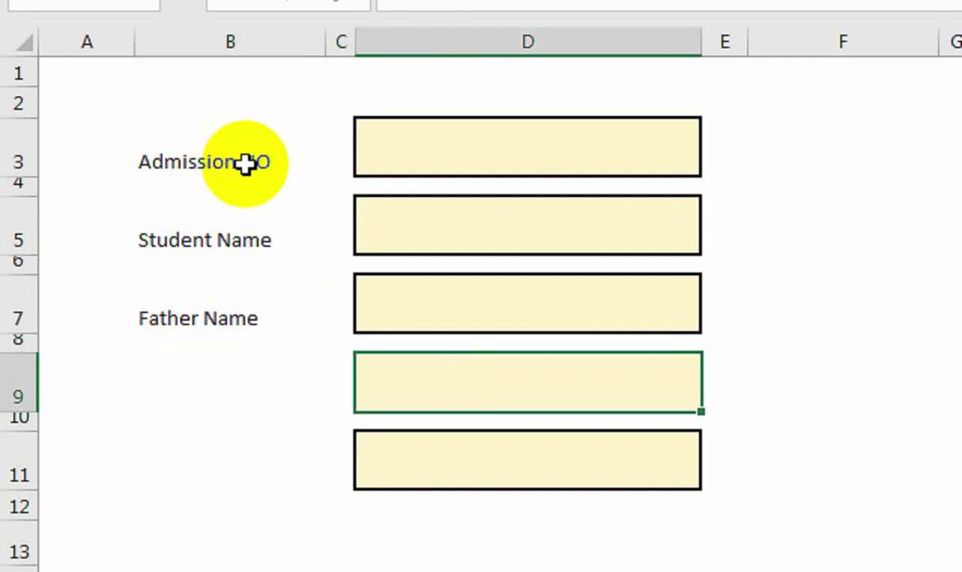
key("ctrl+shift+equal")
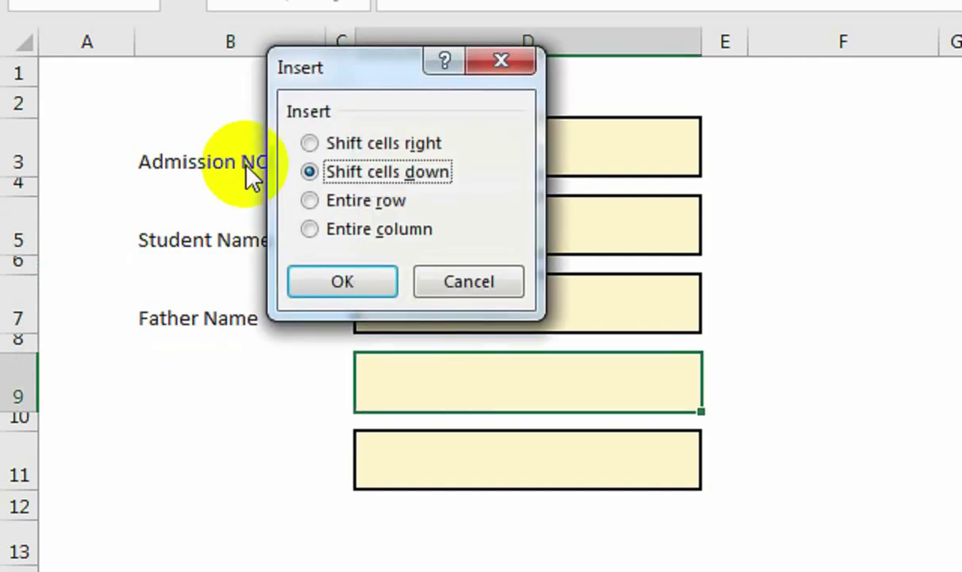
Undo a stray cell insertion and drag the lower column D input boxes down one row.
key("Return")
key("Down")
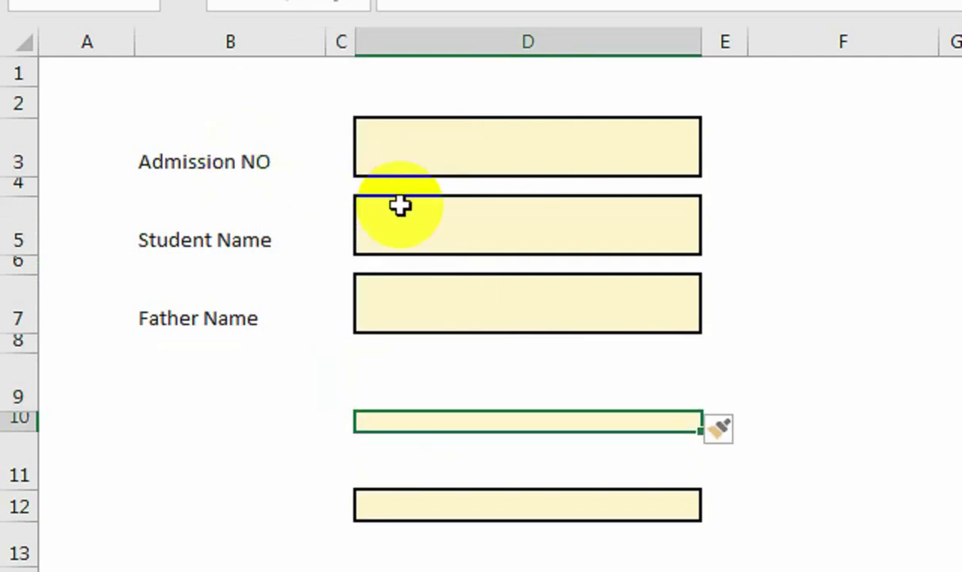
key("ctrl+z")
left_click_drag(469, 400, 479, 438)
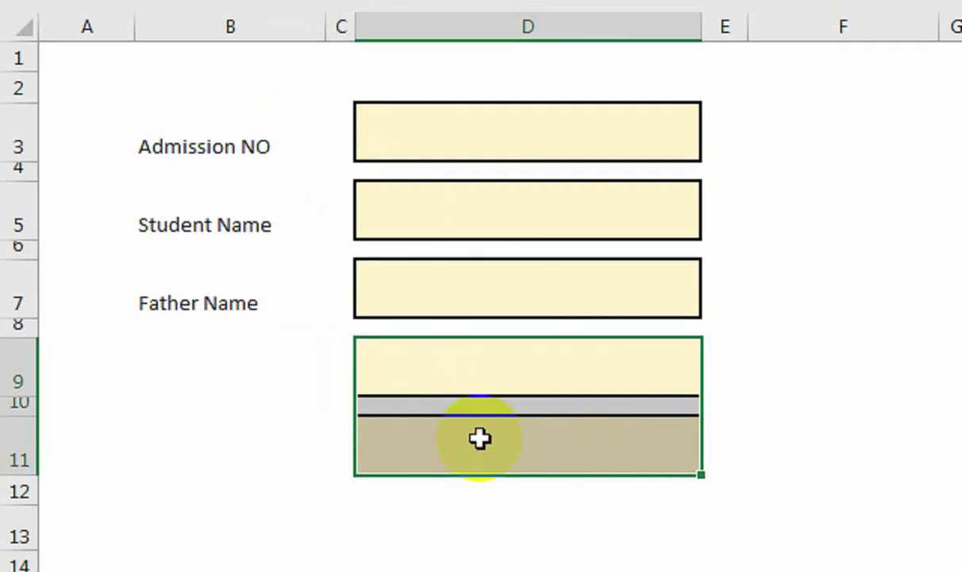
left_click_drag(523, 335, 522, 410)
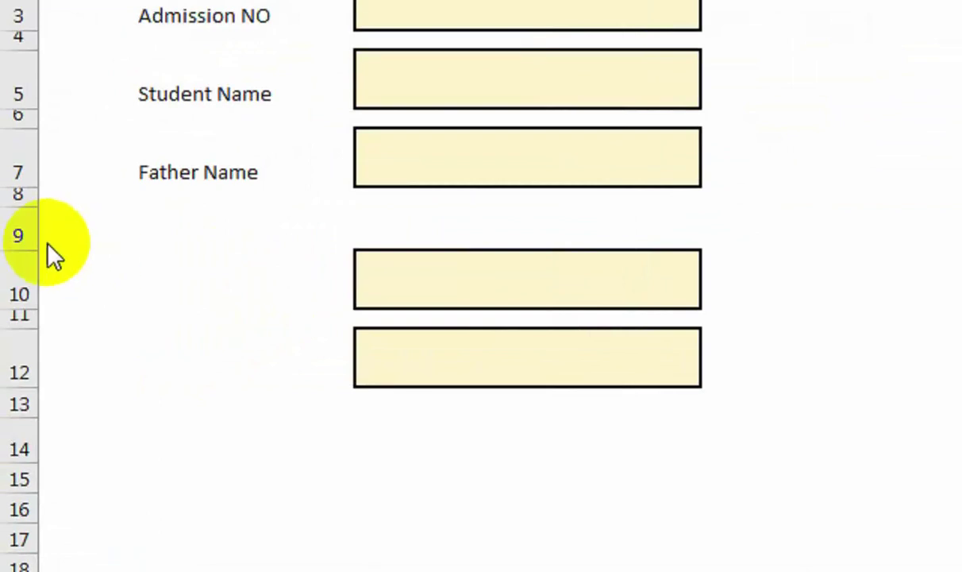
Insert a blank row at row 9 above the lower input boxes.
left_click(22, 235)
left_click(23, 234)
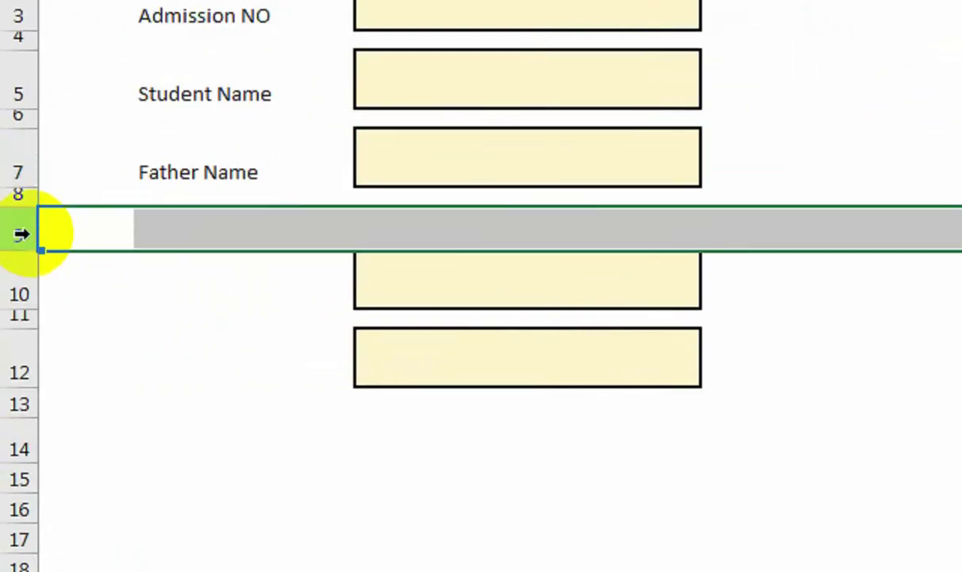
key("ctrl+plus")
key("ctrl+plus")
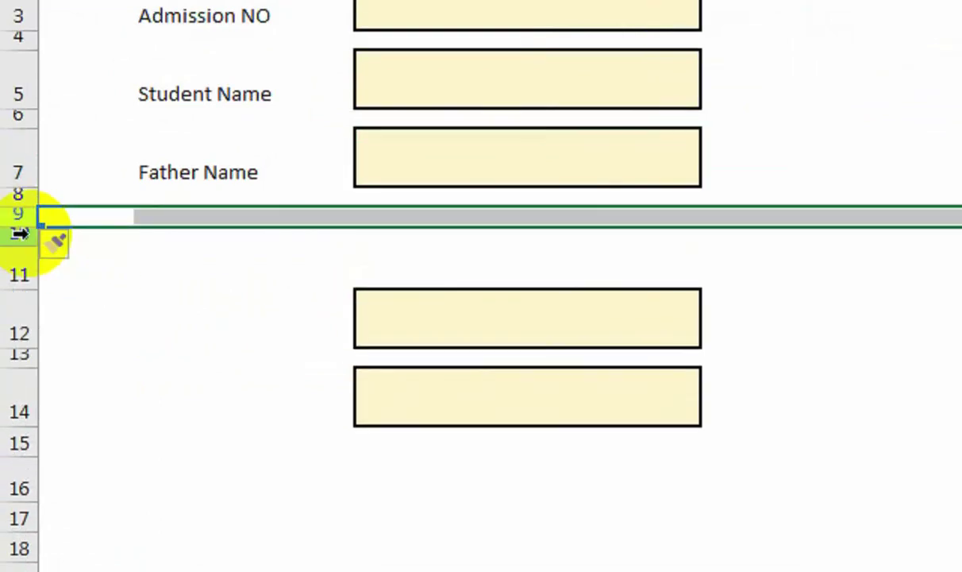
left_click(429, 253)
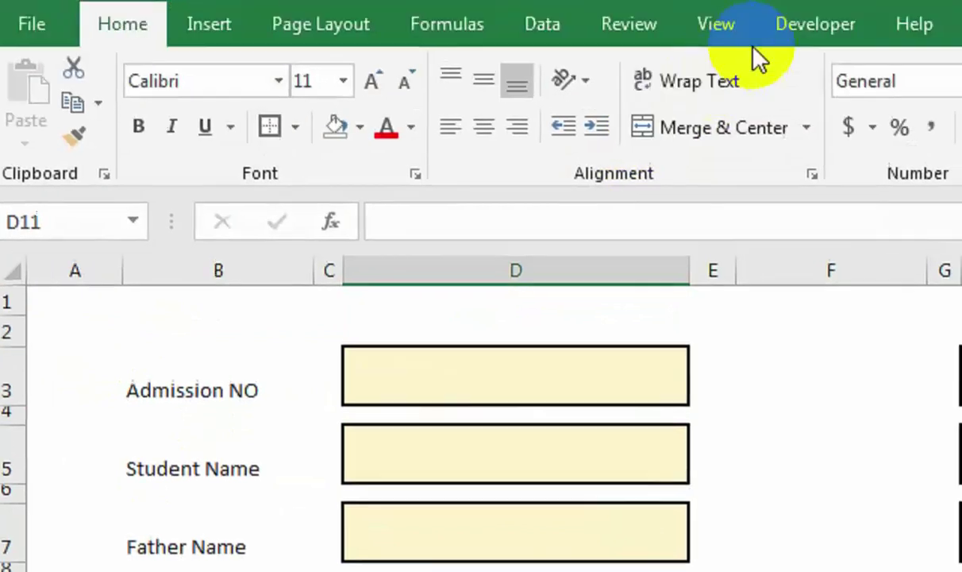
Enable the Developer tab through Customize the Ribbon and switch to it.
right_click(725, 79)
right_click(668, 79)
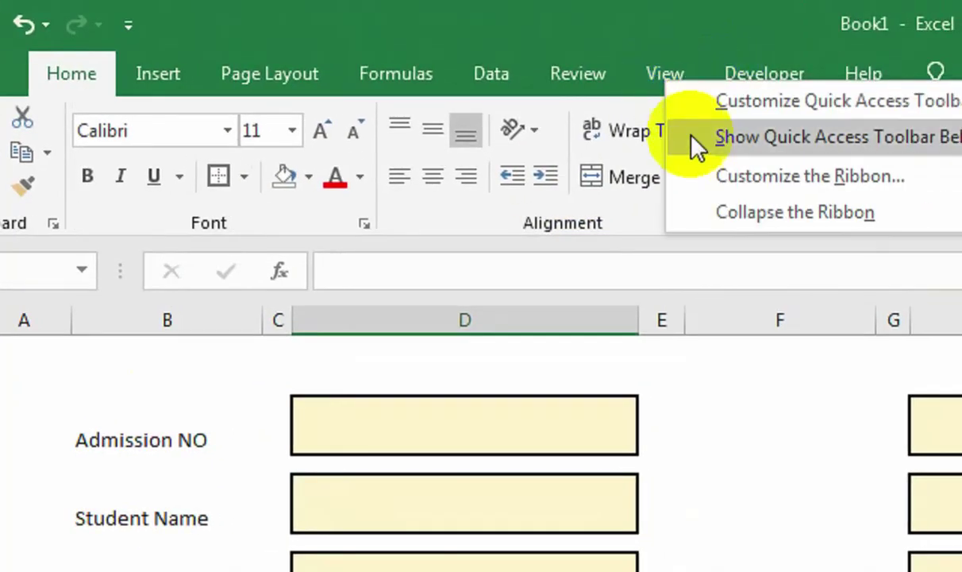
left_click(719, 181)
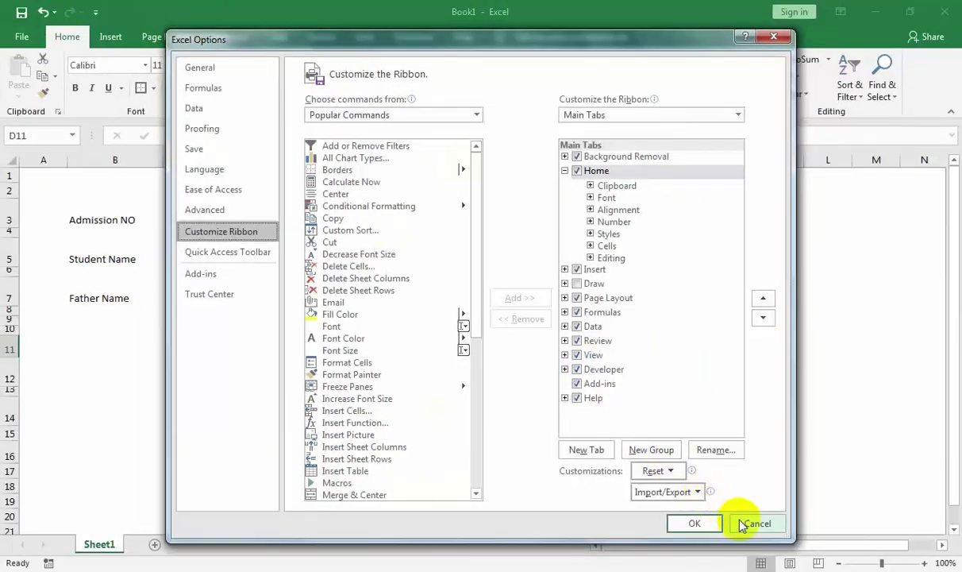
left_click(727, 538)
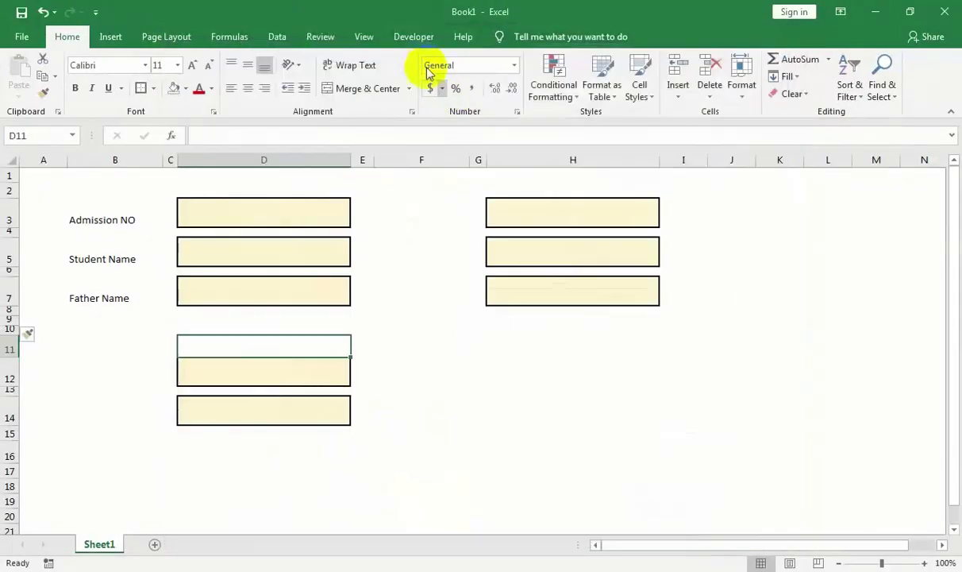
left_click(481, 79)
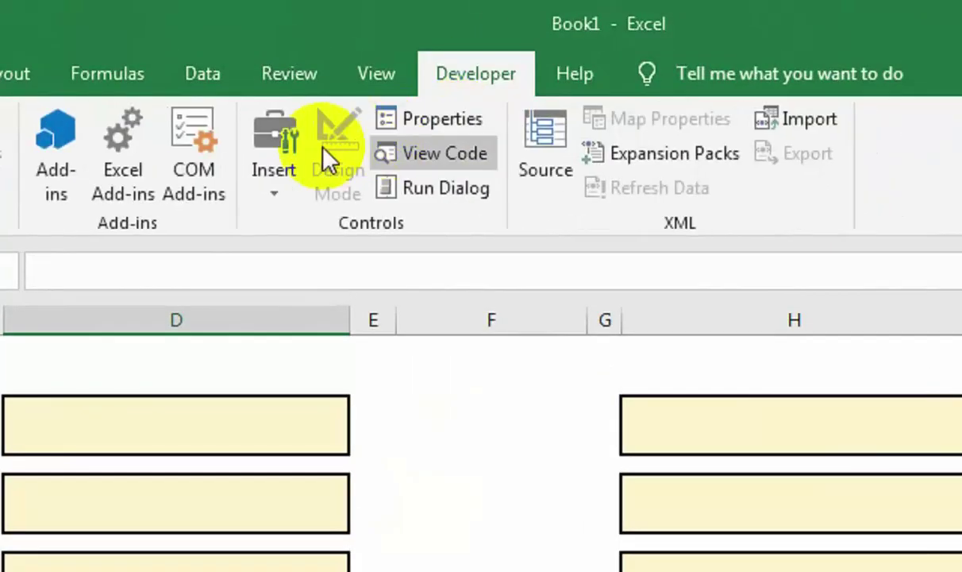
Draw an option button below Father Name, copy it to the right, and shorten row 11.
left_click(279, 194)
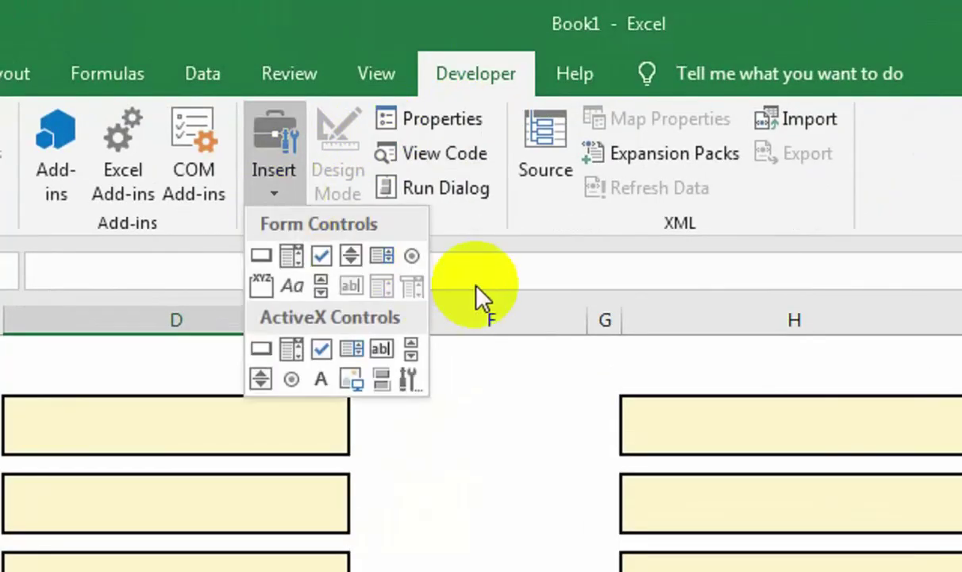
left_click(419, 260)
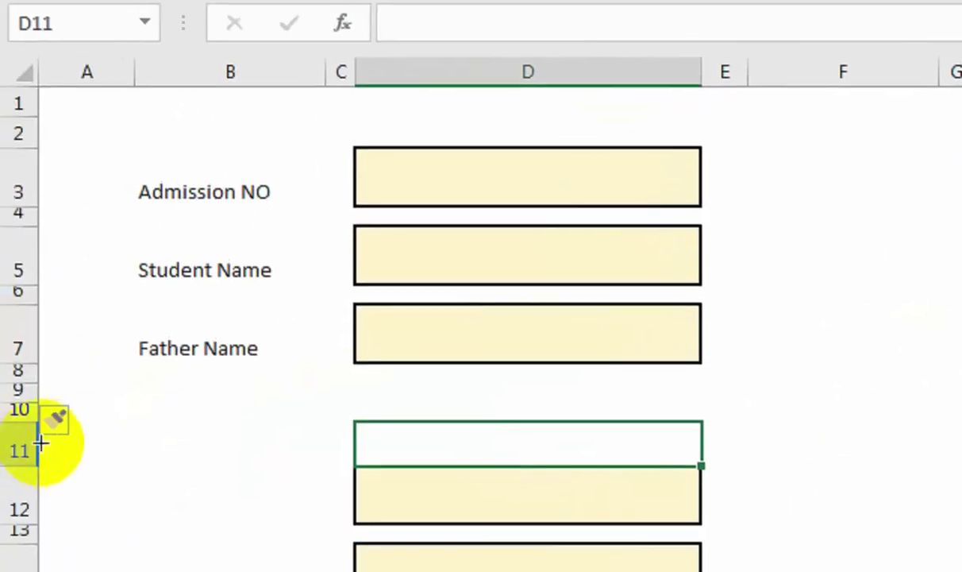
left_click_drag(350, 373, 477, 419)
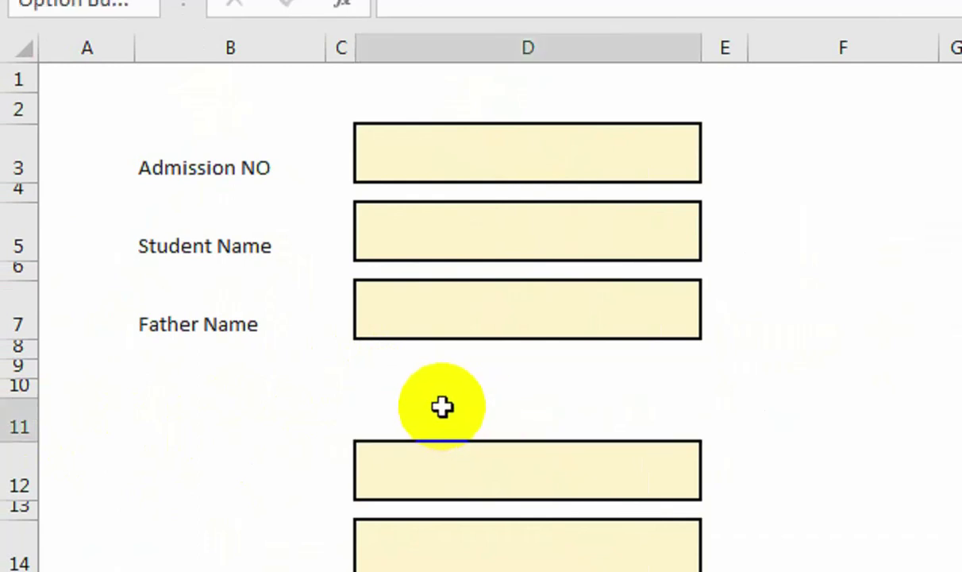
left_click_drag(429, 394, 656, 372)
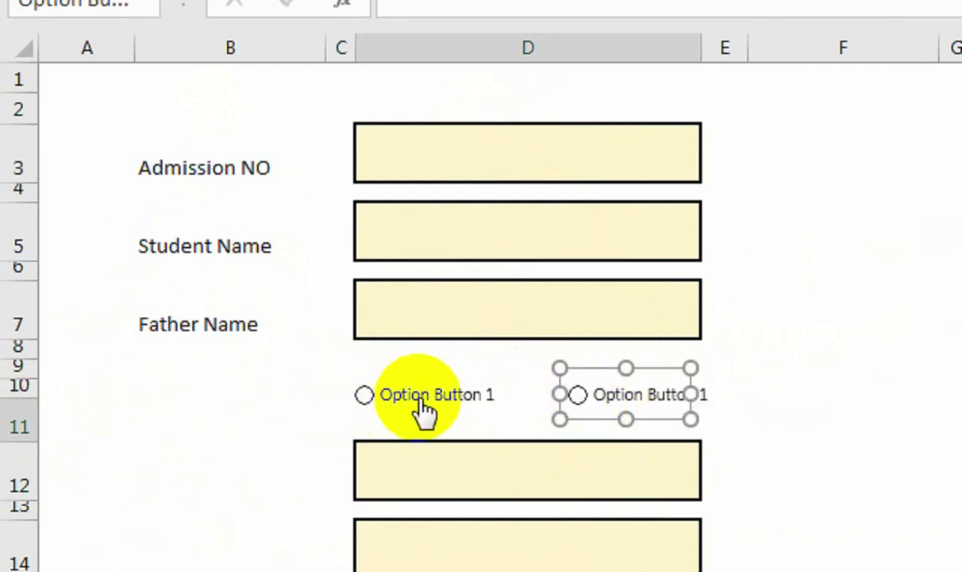
left_click(22, 447)
left_click(29, 413)
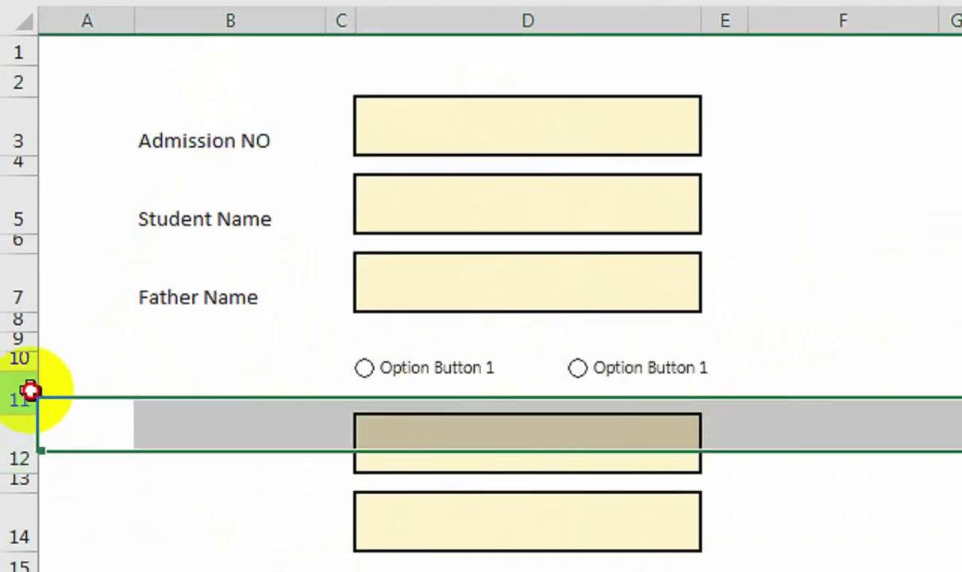
left_click_drag(30, 391, 30, 389)
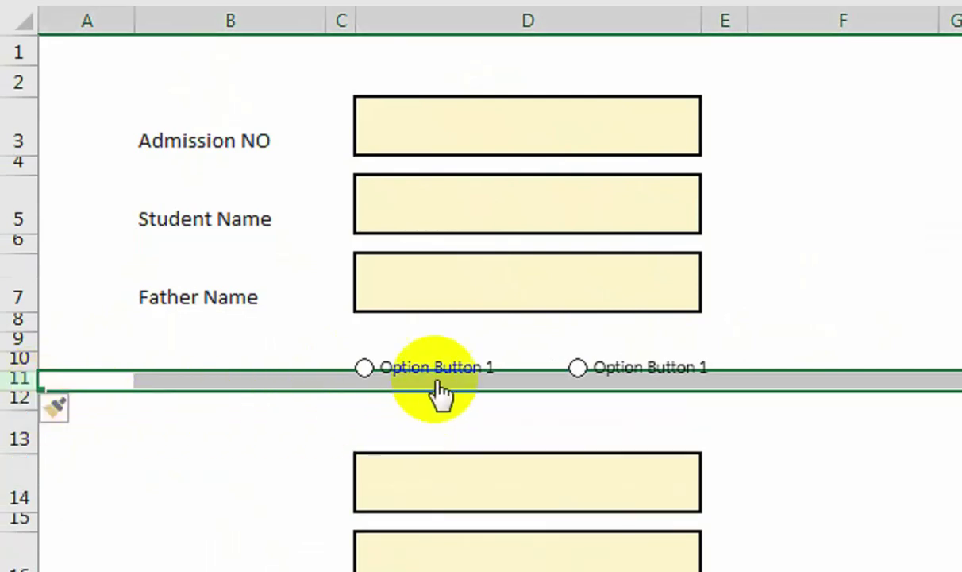
Select both option buttons and nudge them slightly downward together.
right_click(464, 378)
left_click(584, 359, "ctrl")
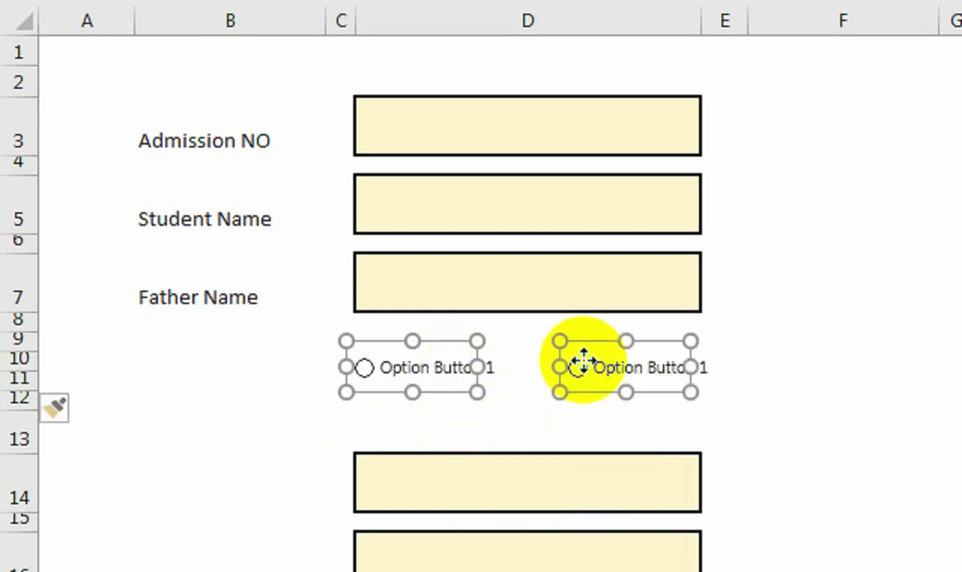
right_click(587, 367)
key("Escape")
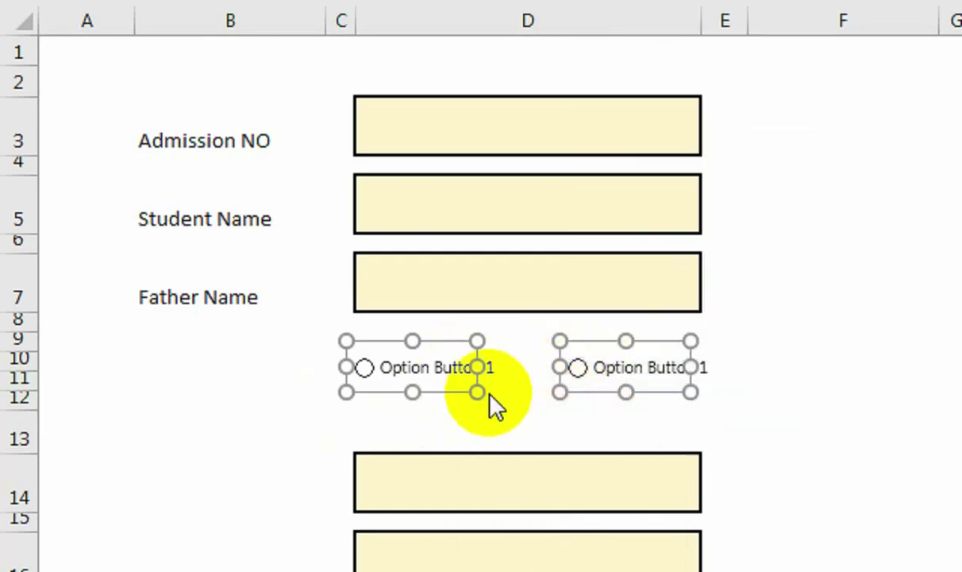
key("Down")
key("Down")
key("Down")
key("Down")
key("Down")
key("Down")
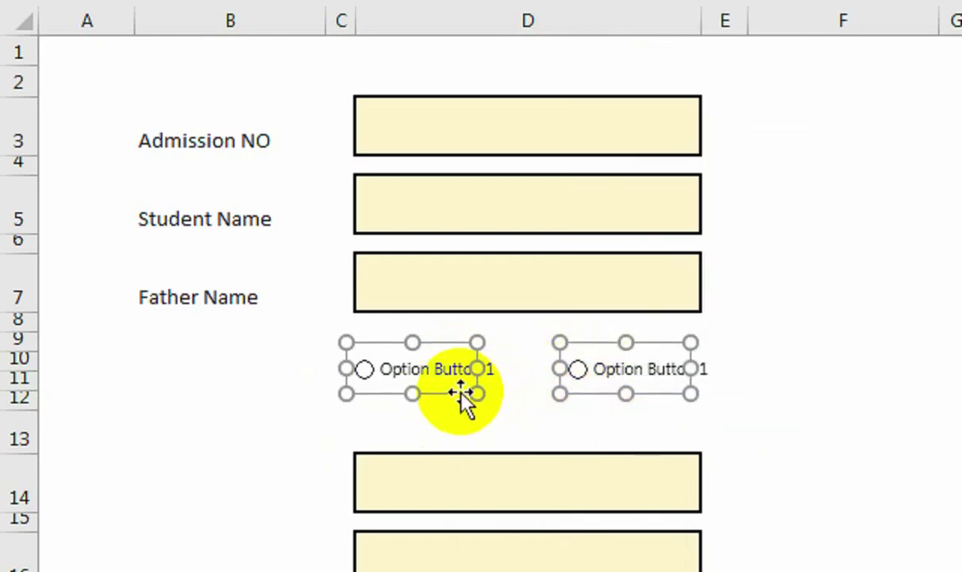
key("Down")
key("Down")
key("Down")
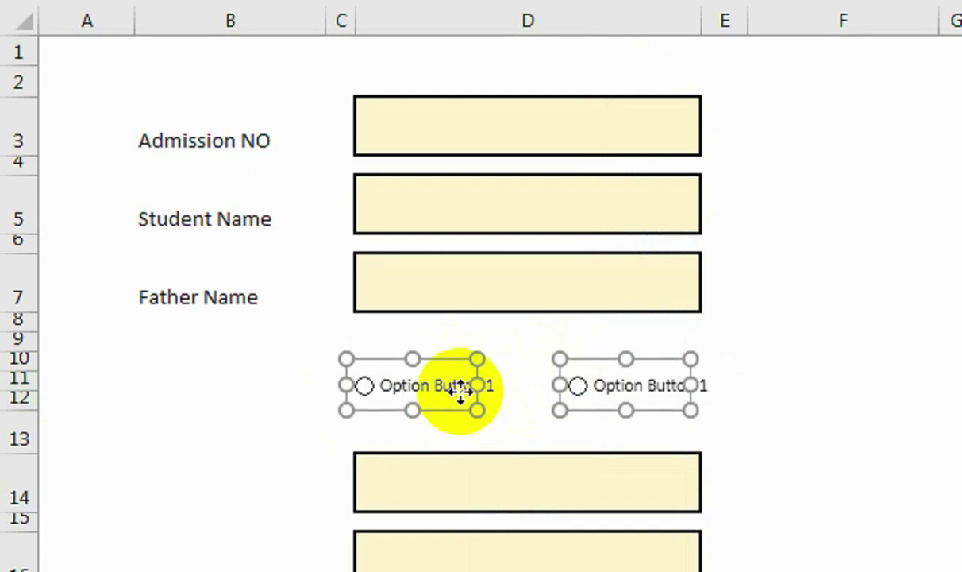
key("Escape")
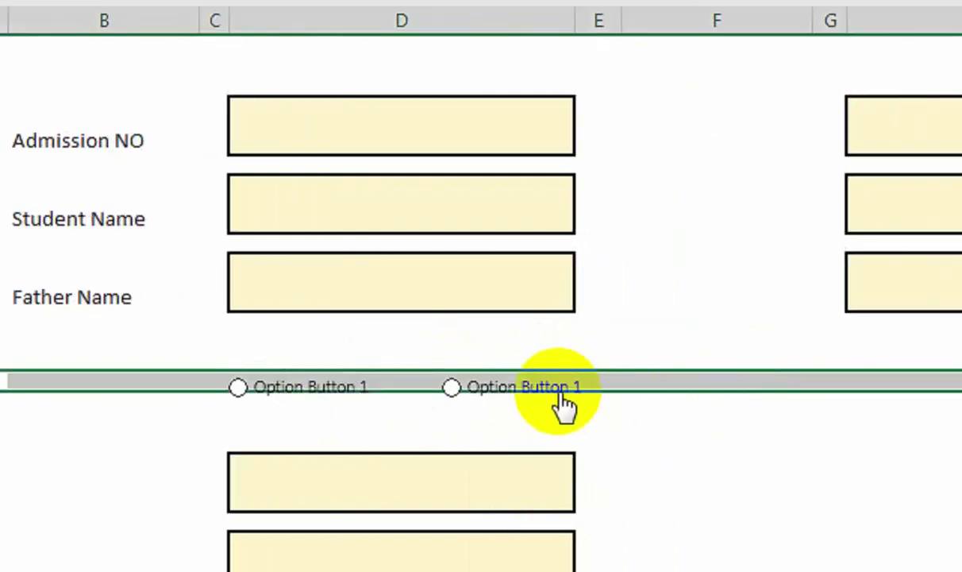
Retype both option button captions, starting with Male.
right_click(557, 390)
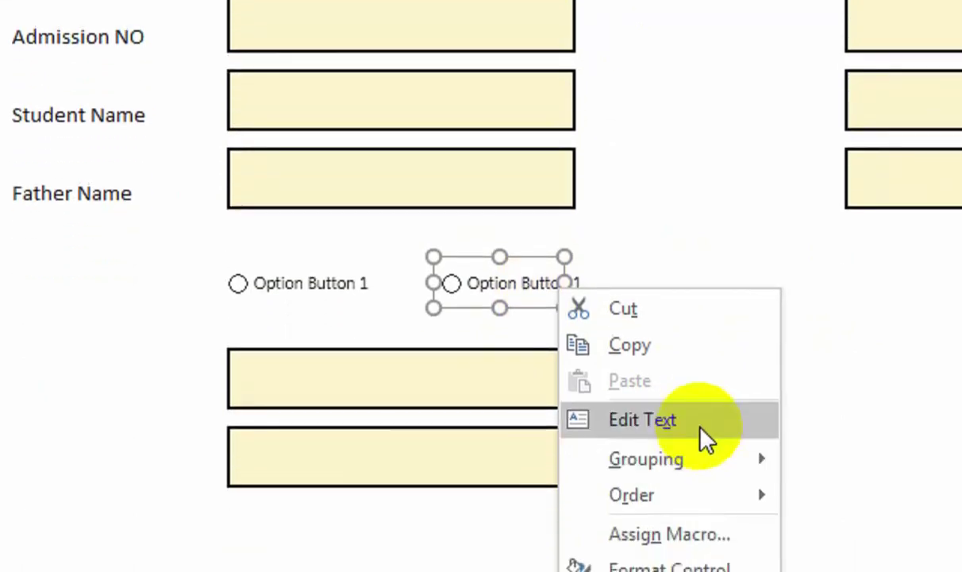
left_click(706, 437)
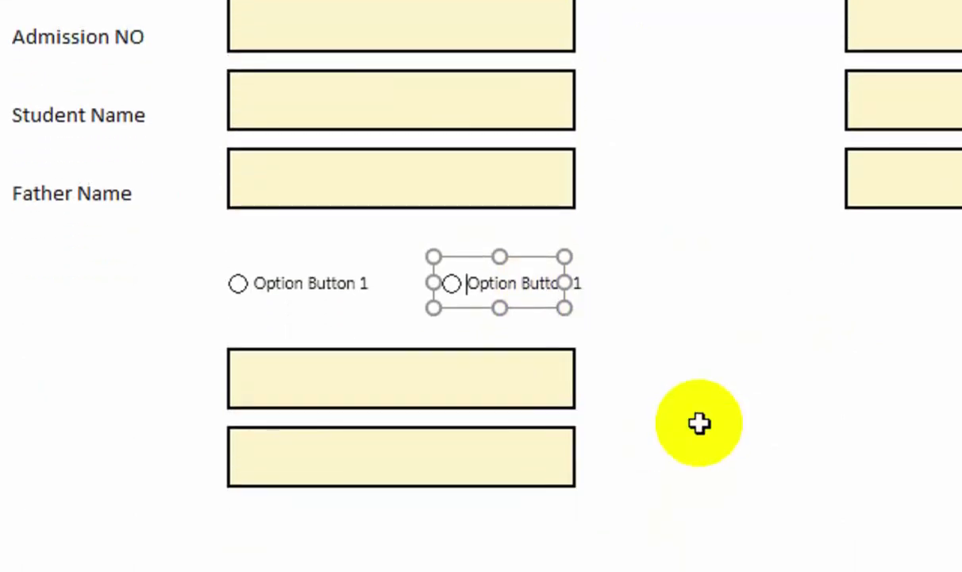
key("ctrl+a")
type("Ma")
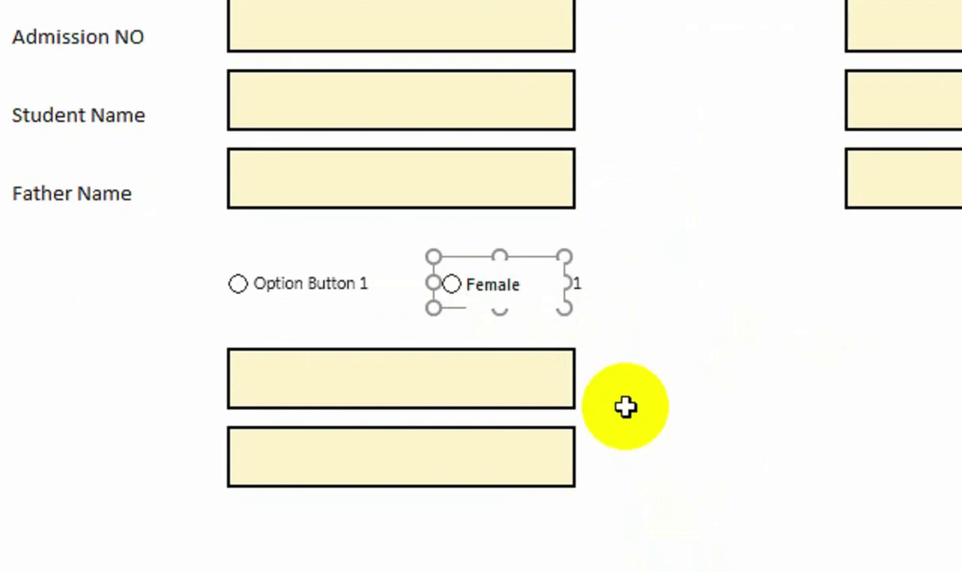
right_click(327, 281)
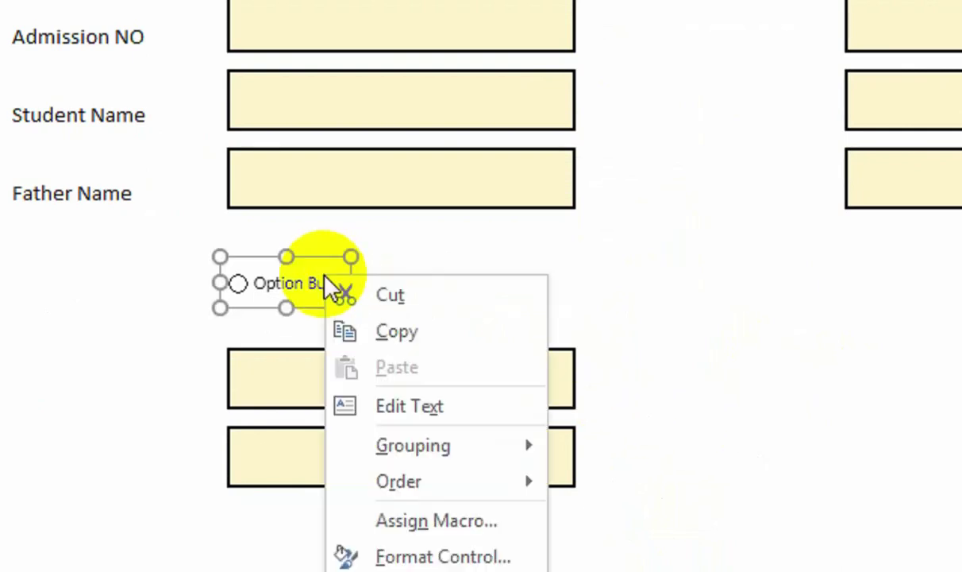
left_click(393, 404)
key("ctrl+a")
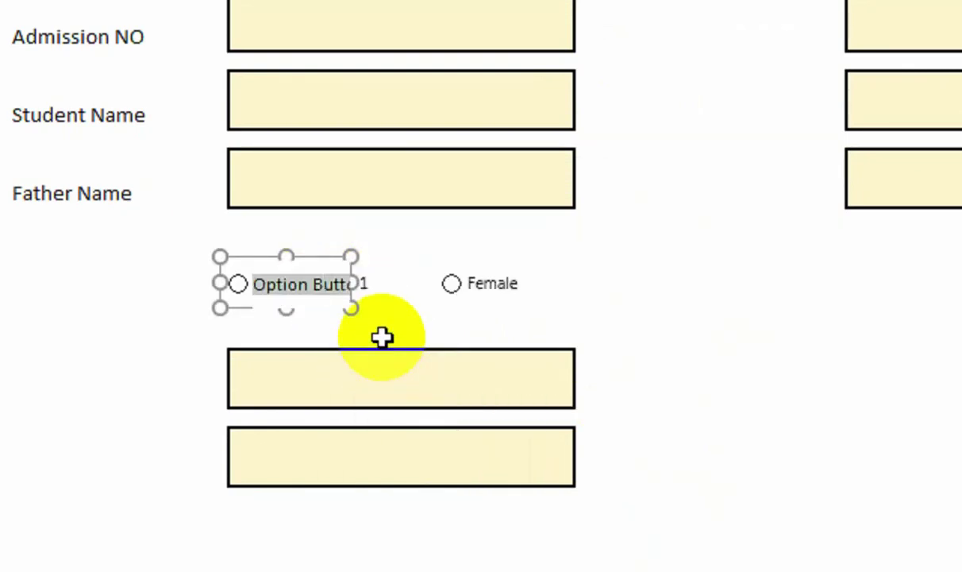
type("Male")
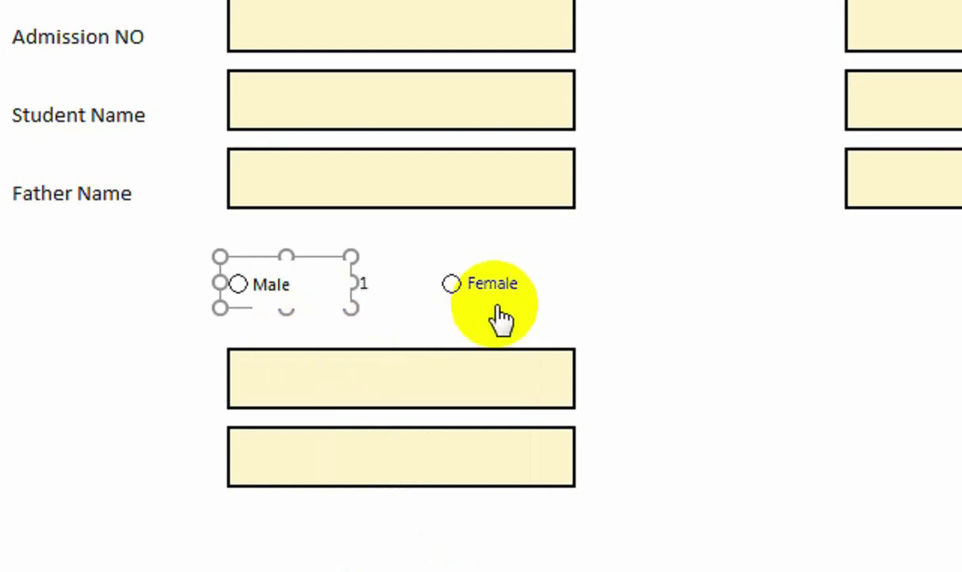
left_click(617, 297)
Delete the Female and Male captions, leaving bare option button circles.
left_click(475, 300, "ctrl")
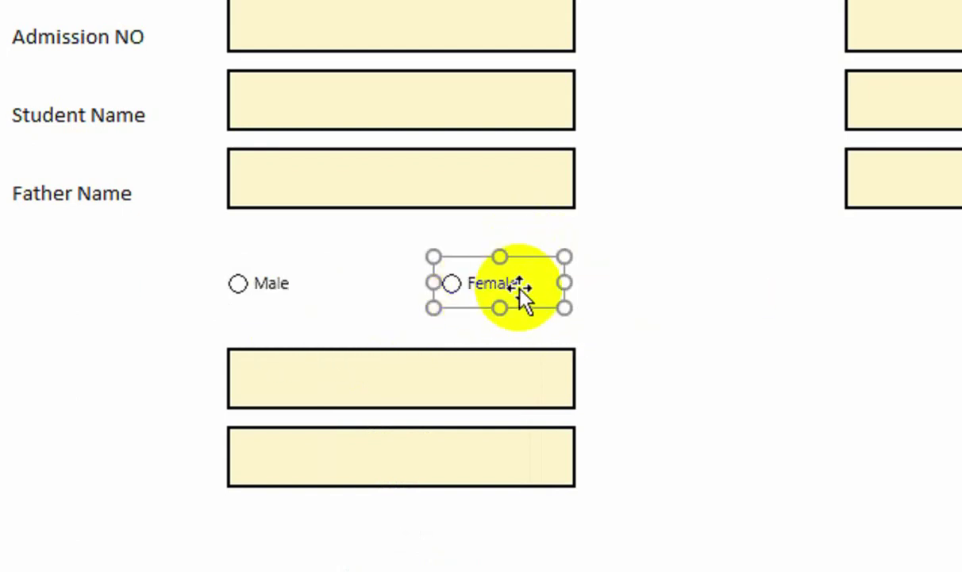
right_click(502, 284)
key("Escape")
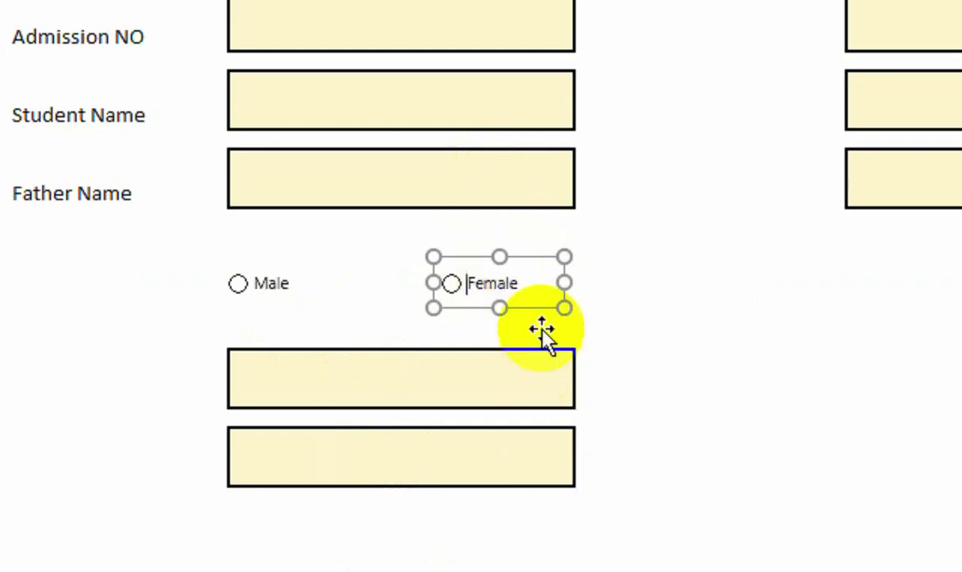
double_click(530, 286)
key("BackSpace")
right_click(267, 282)
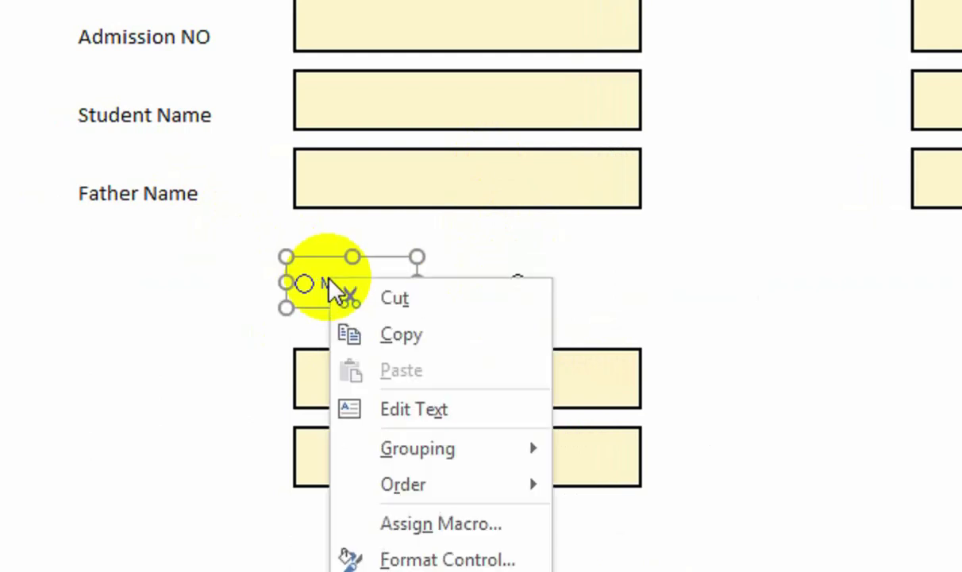
left_click(430, 412)
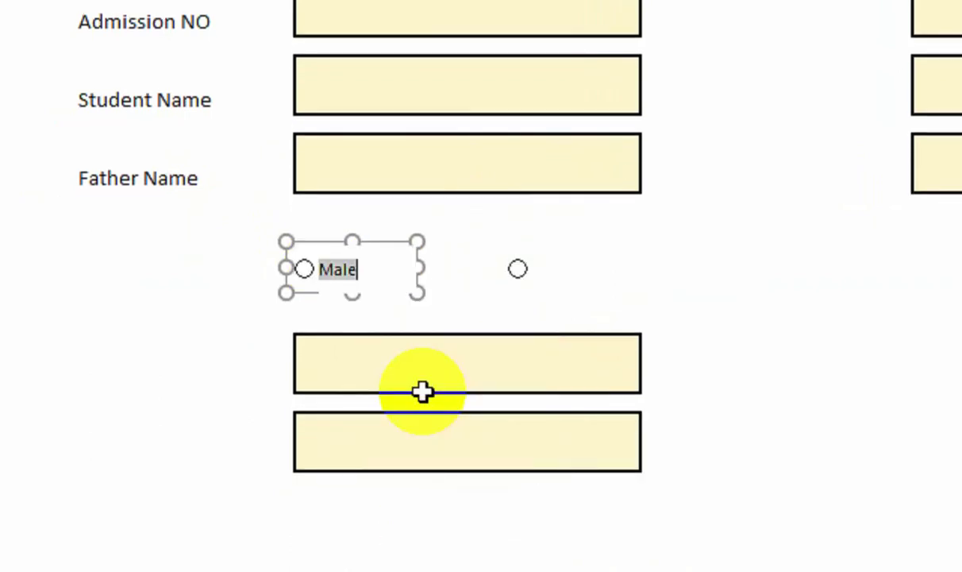
left_click(707, 313)
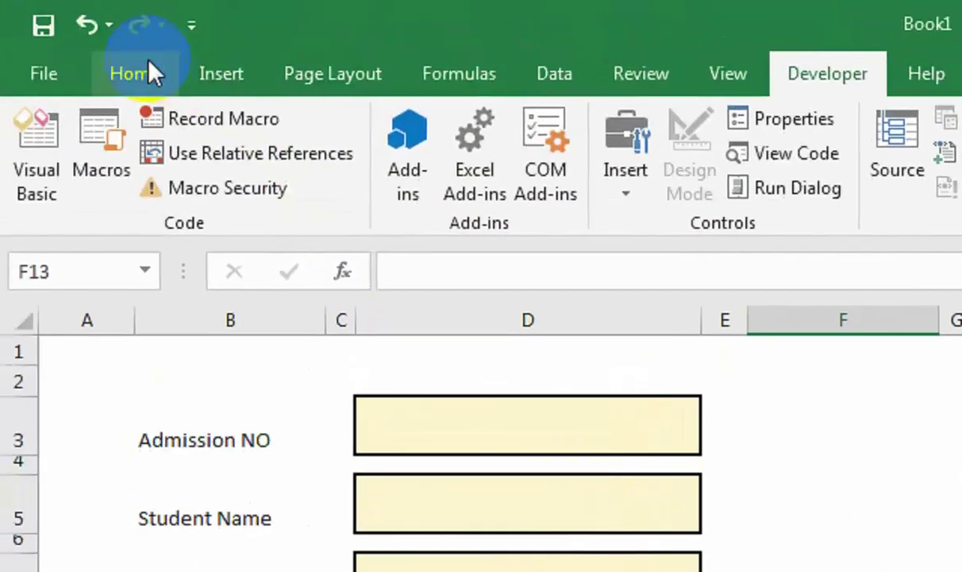
Draw a text box reading Male beside the first option button, bold and enlarged.
left_click(193, 87)
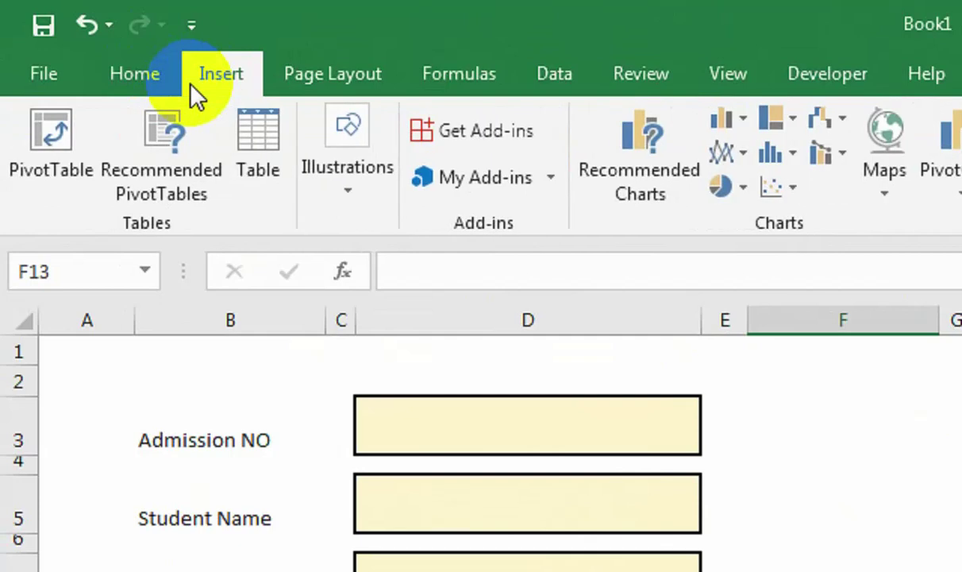
left_click(336, 198)
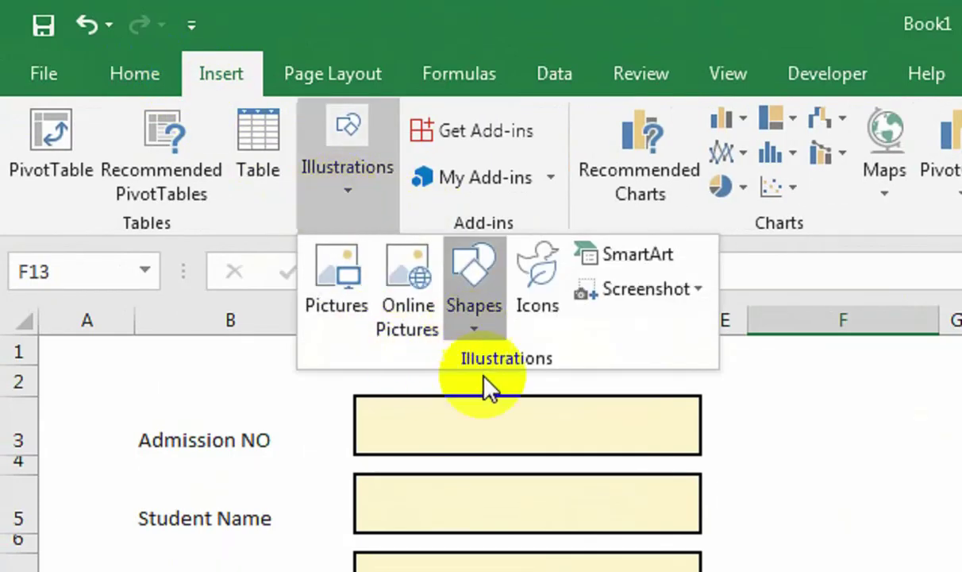
left_click(474, 321)
left_click(470, 396)
left_click_drag(382, 413, 560, 411)
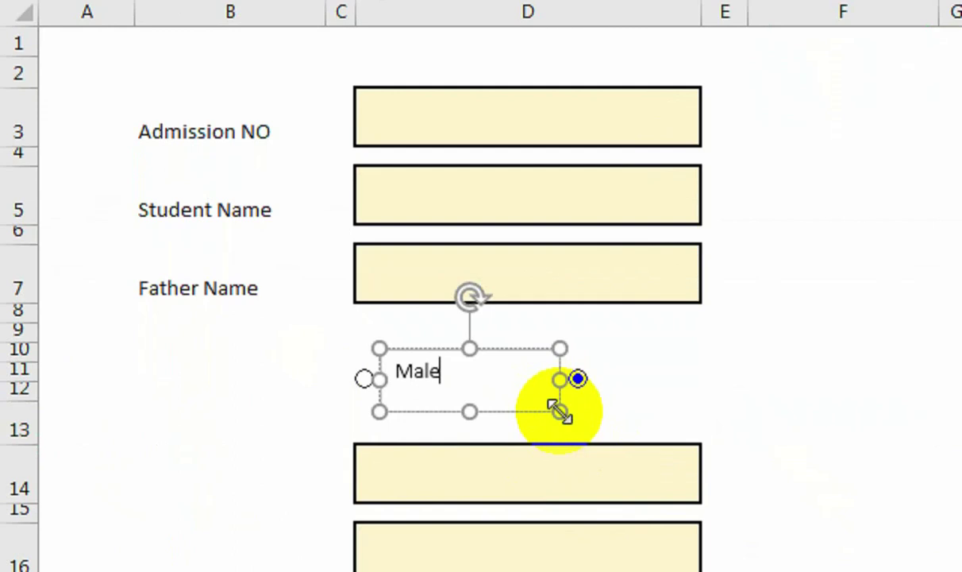
left_click_drag(559, 383, 394, 371)
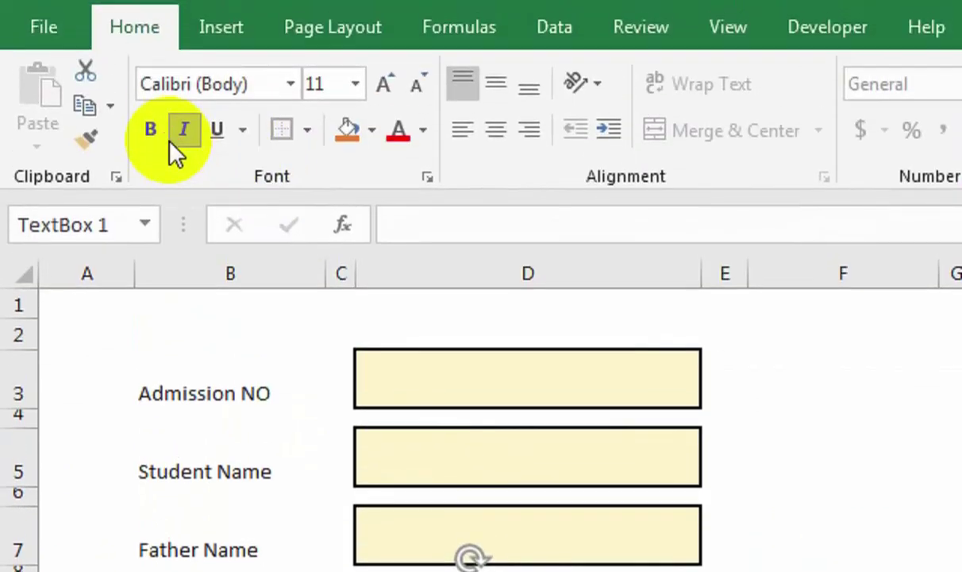
left_click(150, 131)
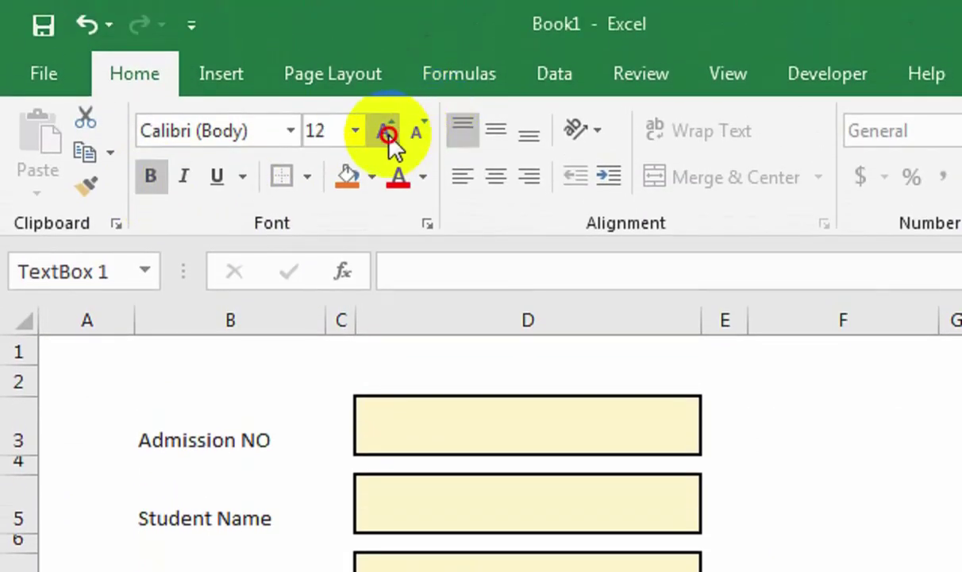
left_click(388, 134)
left_click(388, 134)
left_click(388, 133)
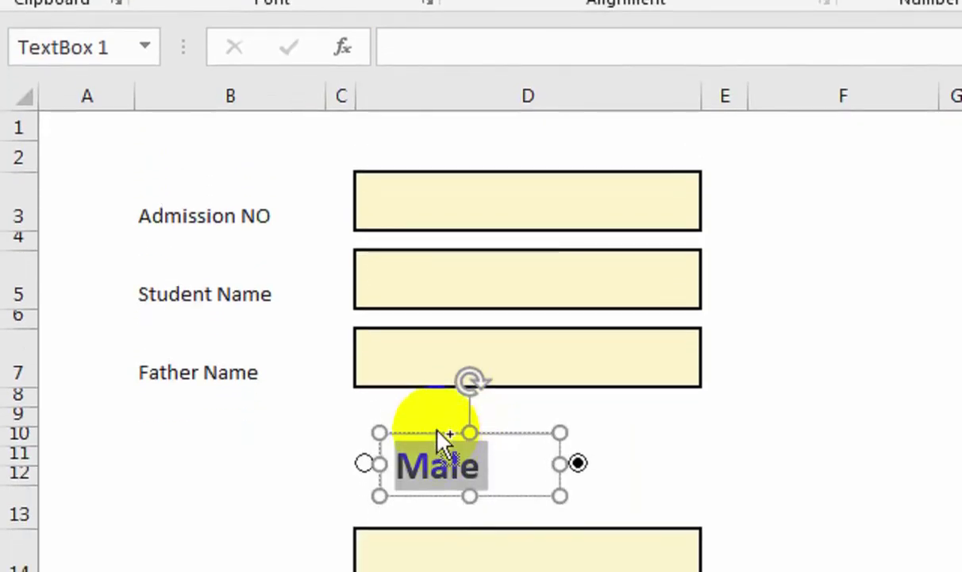
Copy the Male label beside the second option button and nudge that button into line.
left_click_drag(435, 435, 645, 436)
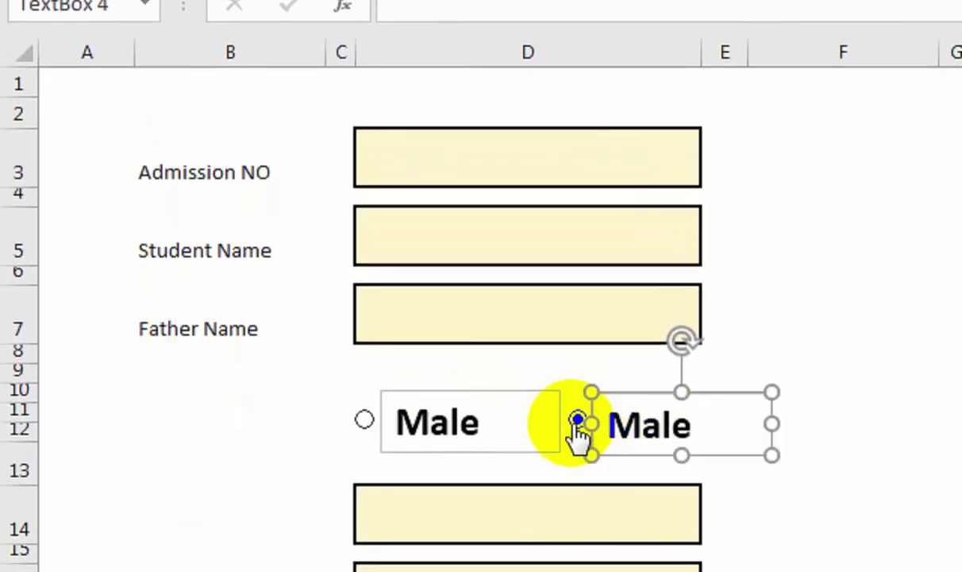
right_click(578, 433)
key("Escape")
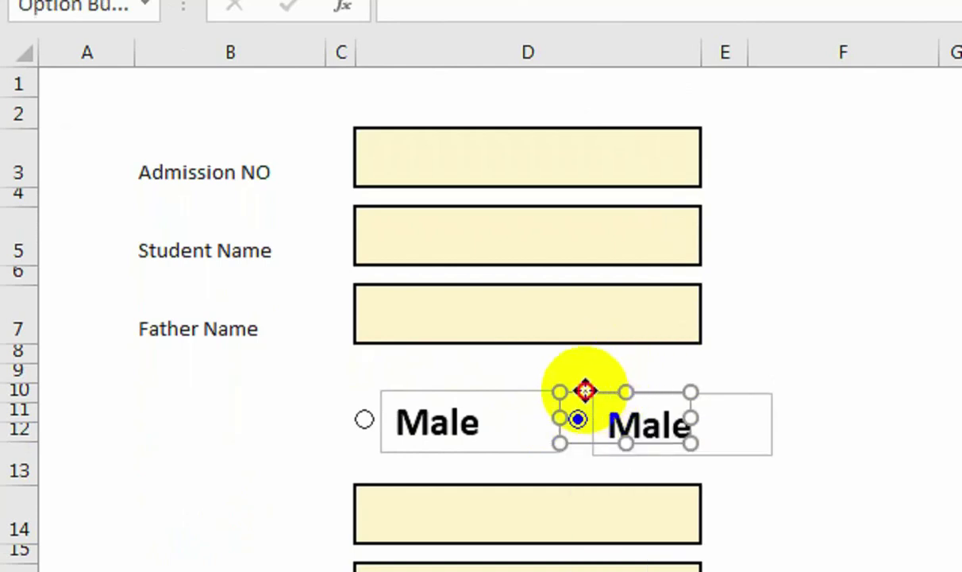
key("Left")
key("Left")
key("Left")
key("Left")
key("Left")
key("Left")
key("Left")
key("Left")
key("Left")
key("Left")
key("Left")
key("Left")
key("Left")
key("Left")
key("Left")
key("Left")
key("Left")
key("Left")
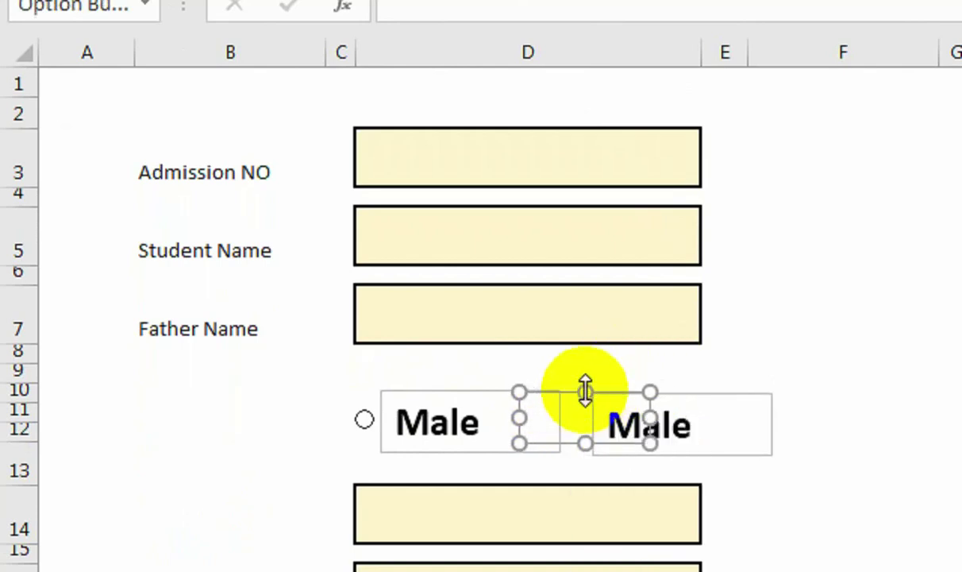
key("Right")
key("Right")
key("Right")
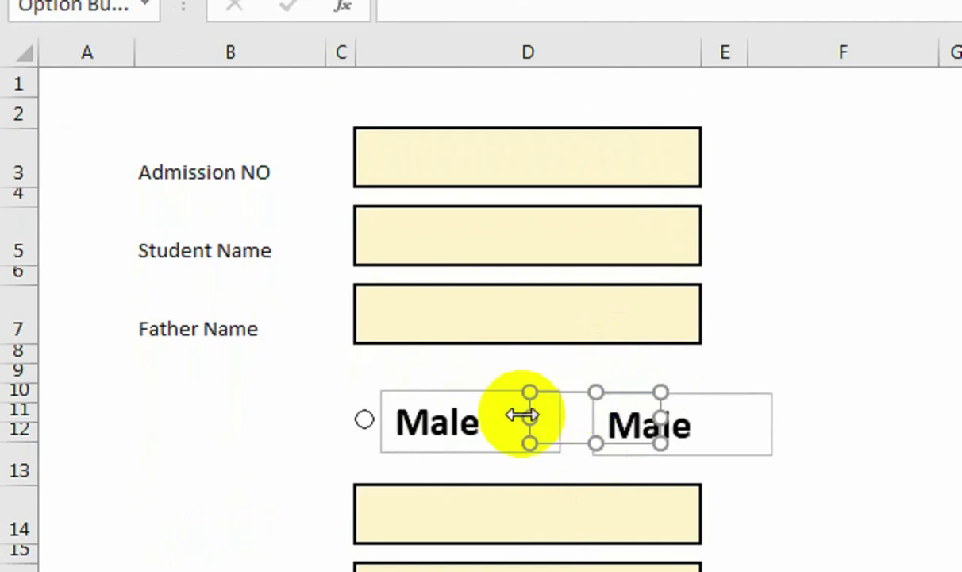
Narrow the first Male label, then select both Male labels together.
left_click(491, 395)
left_click_drag(560, 420, 496, 423)
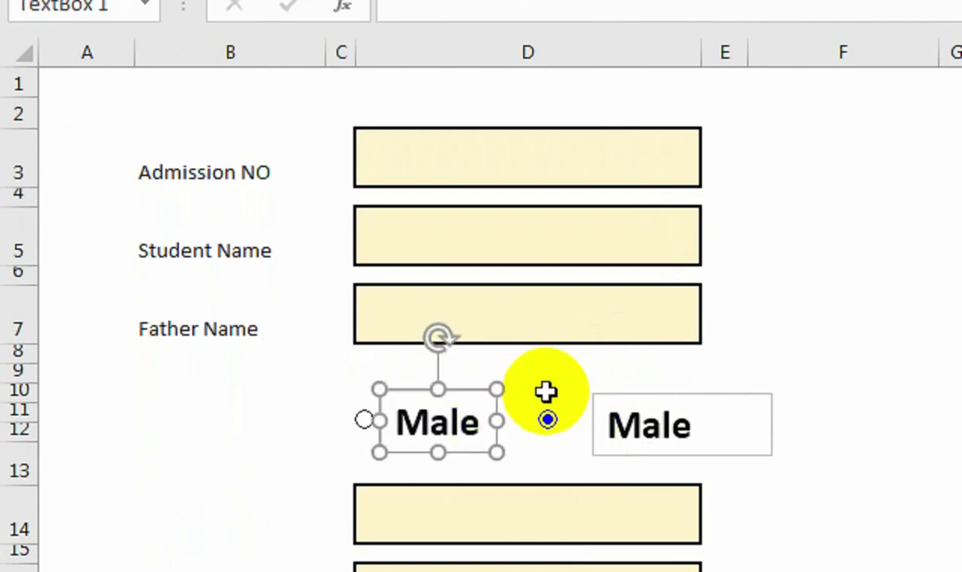
right_click(548, 391)
left_click(530, 467)
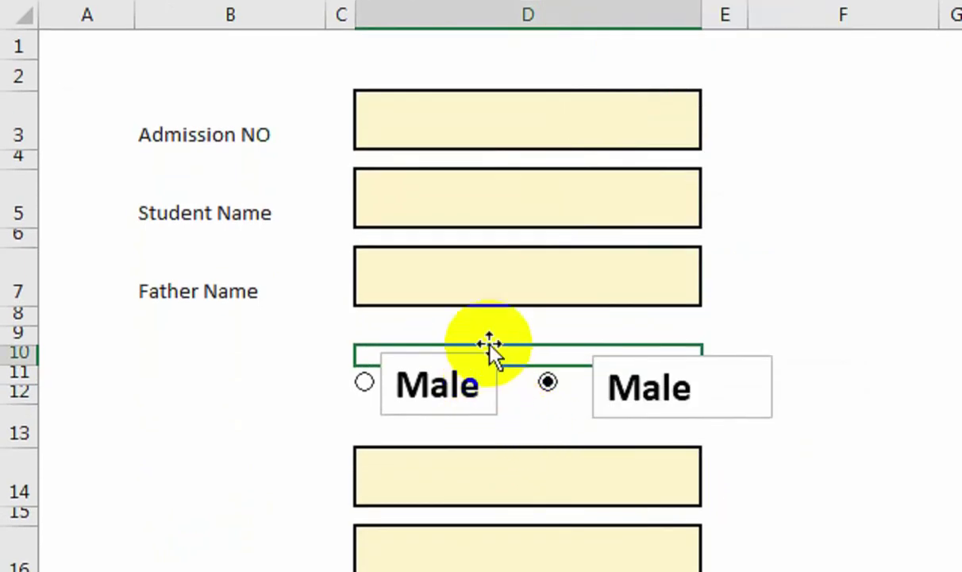
left_click(482, 352)
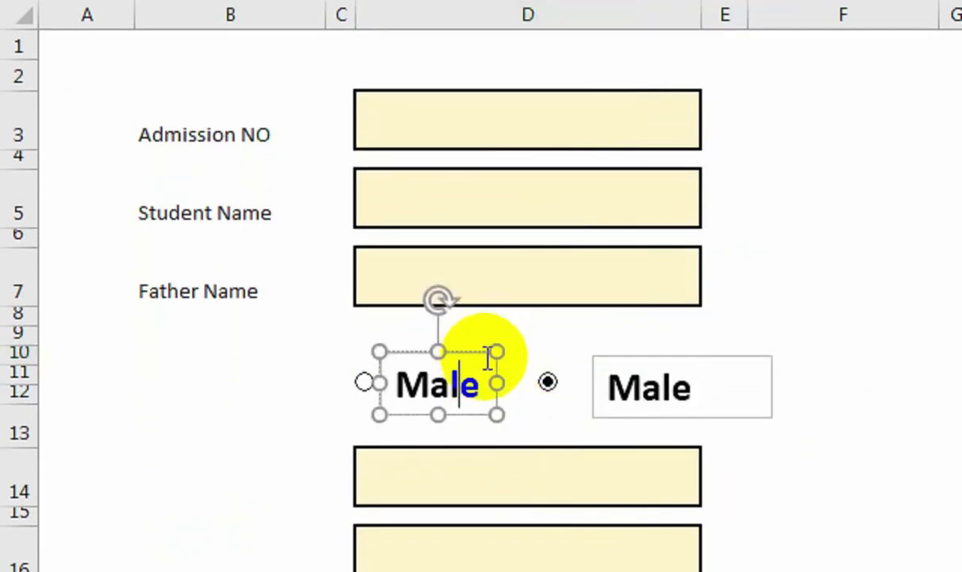
left_click(475, 351)
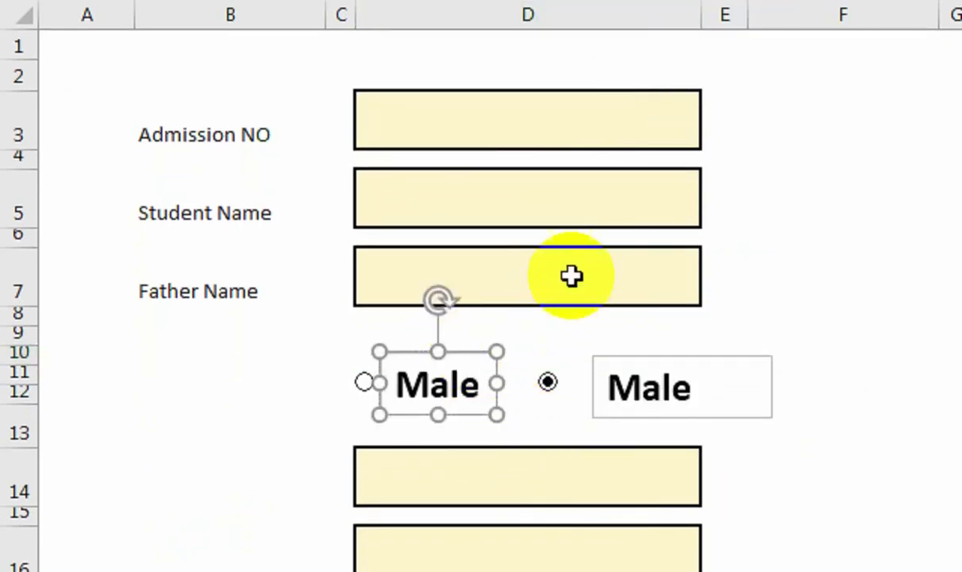
left_click(681, 356, "shift")
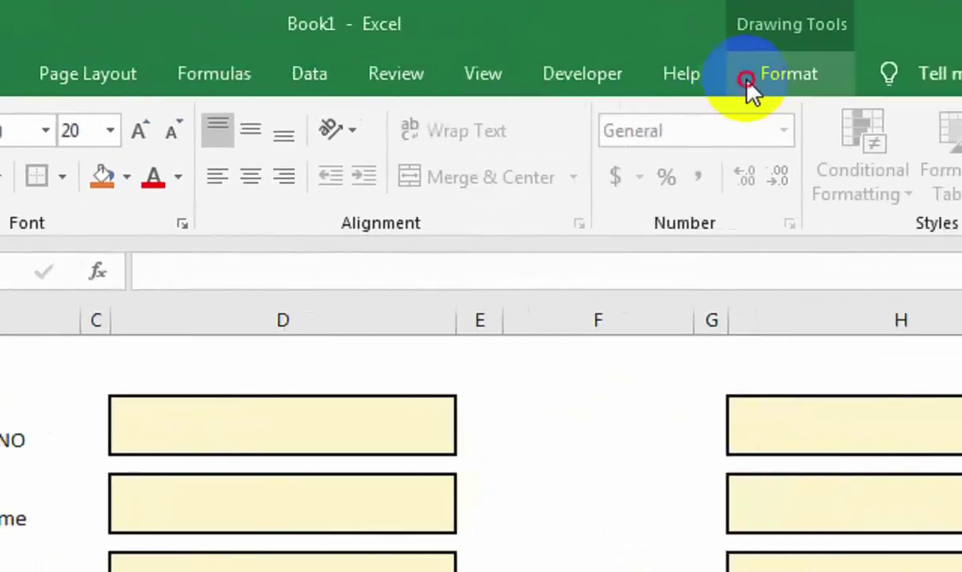
Give both labels No Fill and No Outline.
left_click(448, 119)
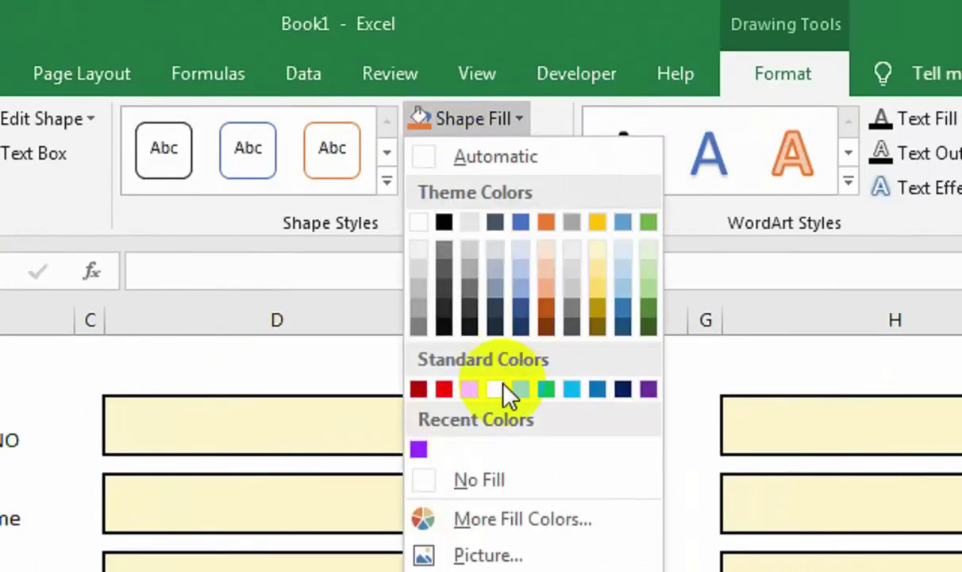
left_click(497, 451)
left_click(505, 108)
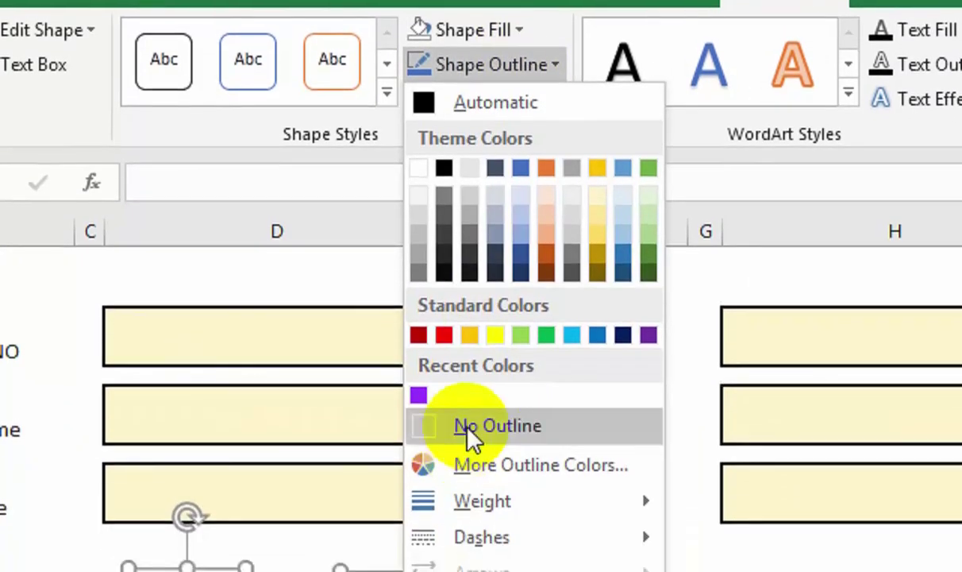
left_click(469, 429)
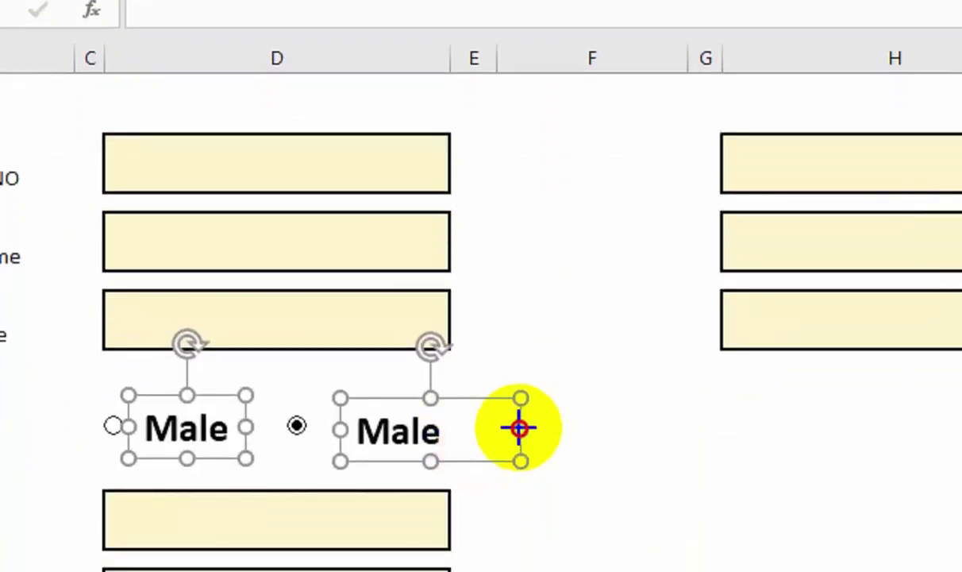
Widen the right label and move it next to the second option button.
left_click(486, 427)
left_click_drag(486, 427, 521, 436)
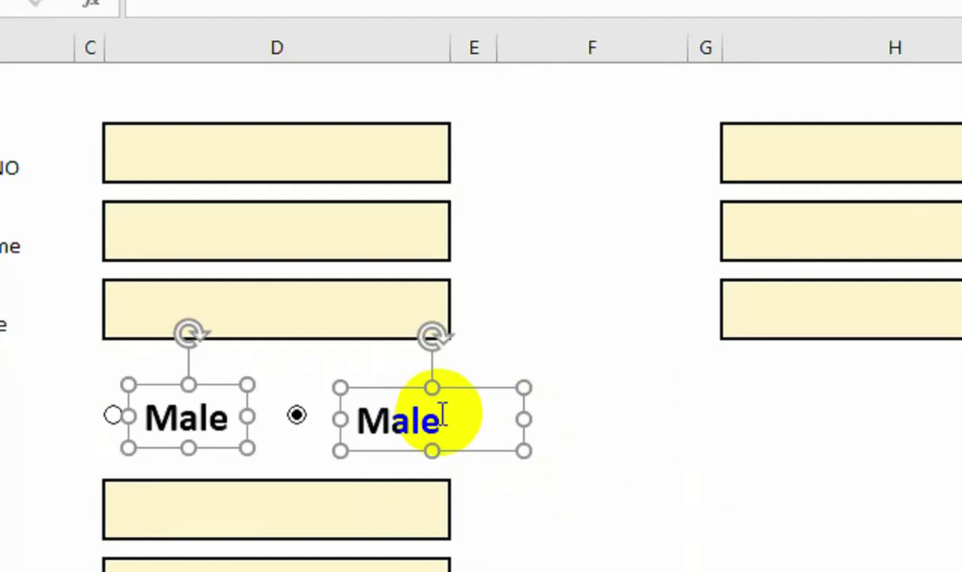
left_click_drag(407, 386, 379, 386)
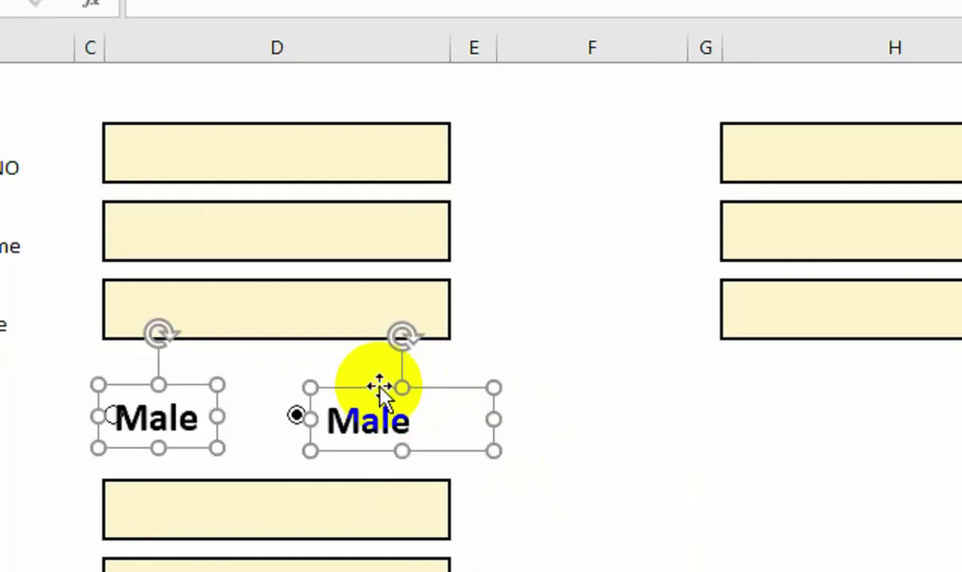
key("ctrl+z")
left_click(594, 531)
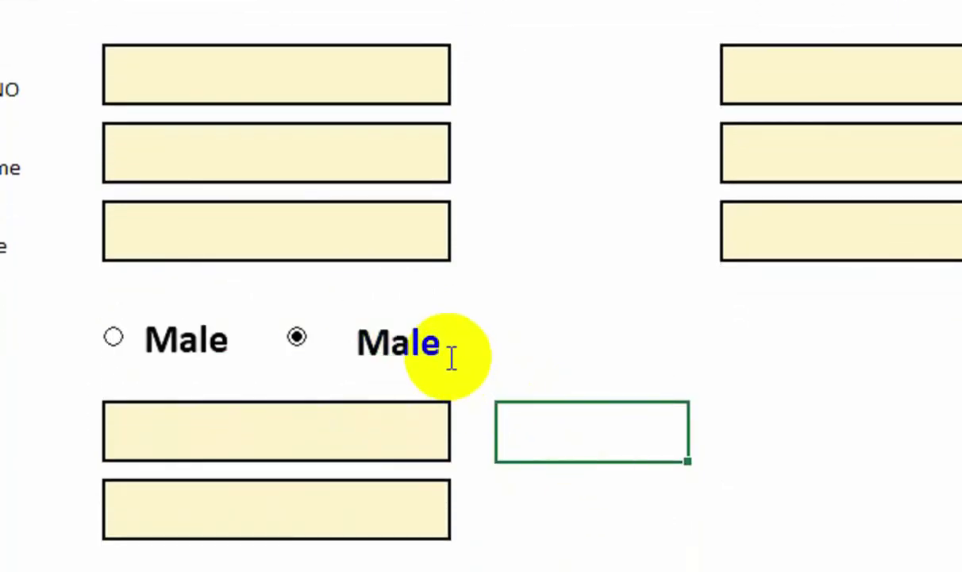
left_click(421, 311)
left_click_drag(408, 311, 376, 301)
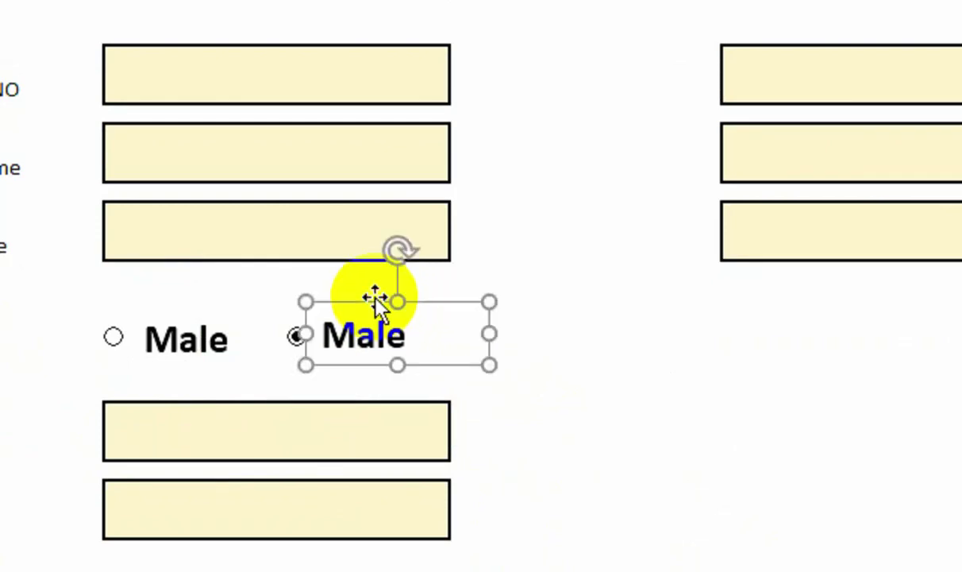
Change the second label's text from Male to Female.
double_click(340, 338)
type("Femasle")
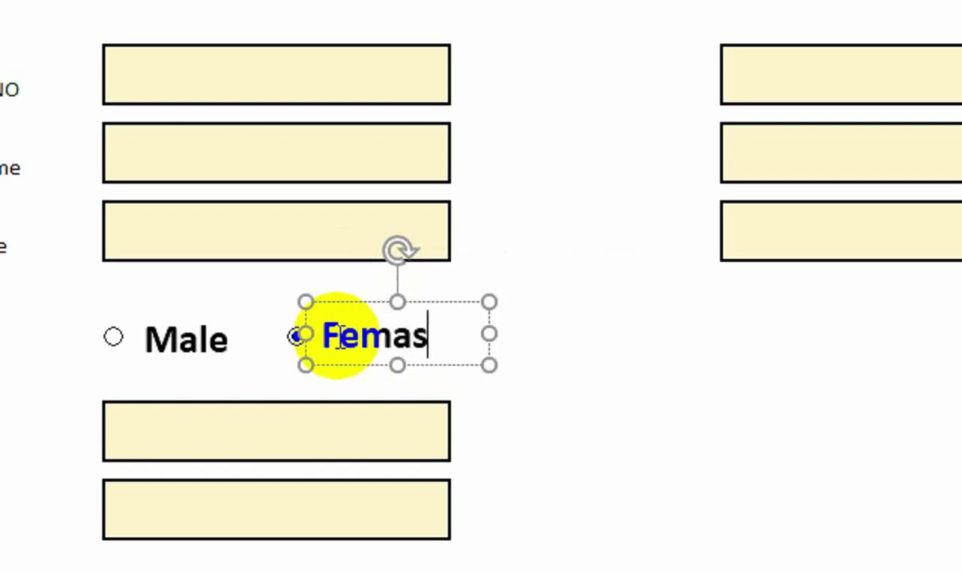
scroll(516, 436, "down", 1)
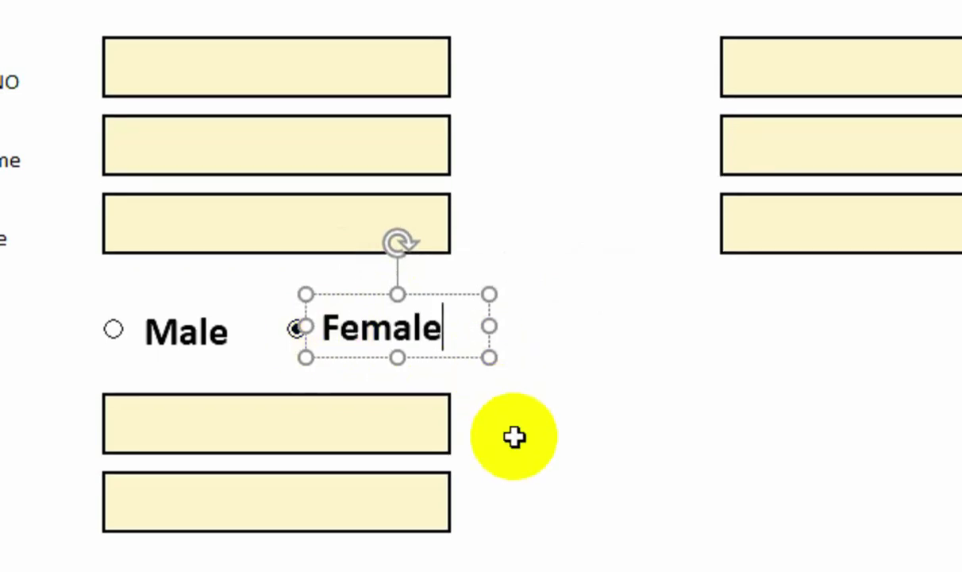
left_click(509, 429)
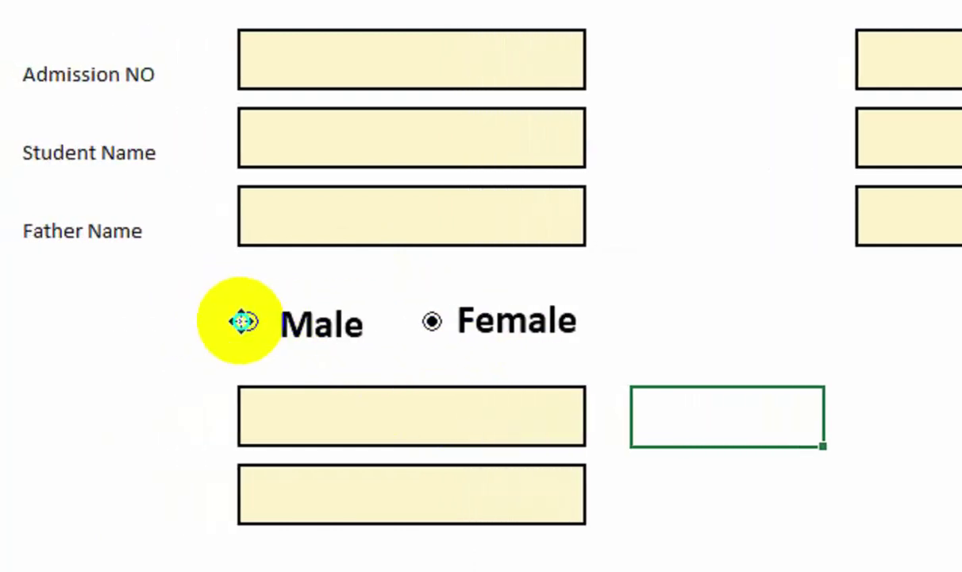
Set the option buttons' cell link to $L$13 in Format Control, then select Male.
right_click(236, 322)
left_click(291, 571)
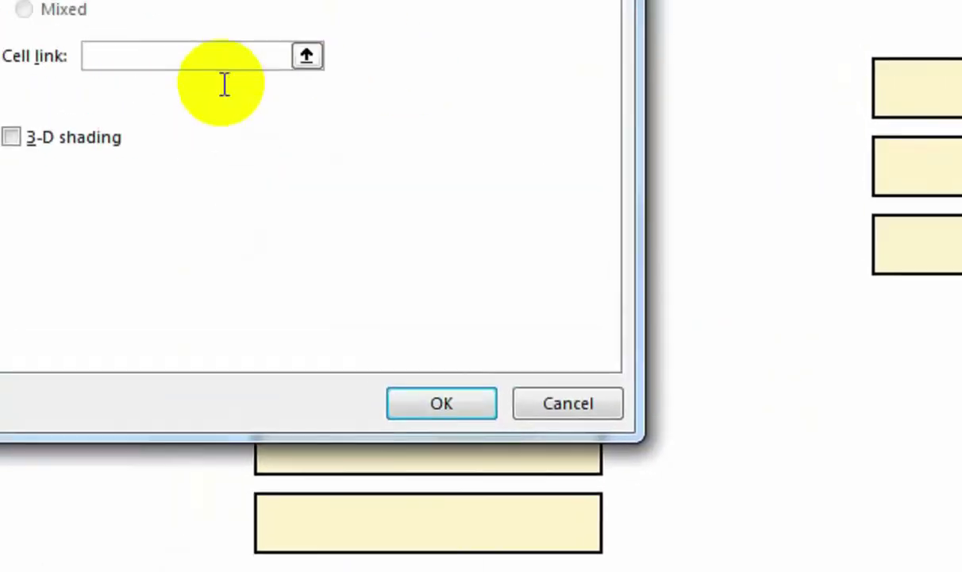
left_click(187, 56)
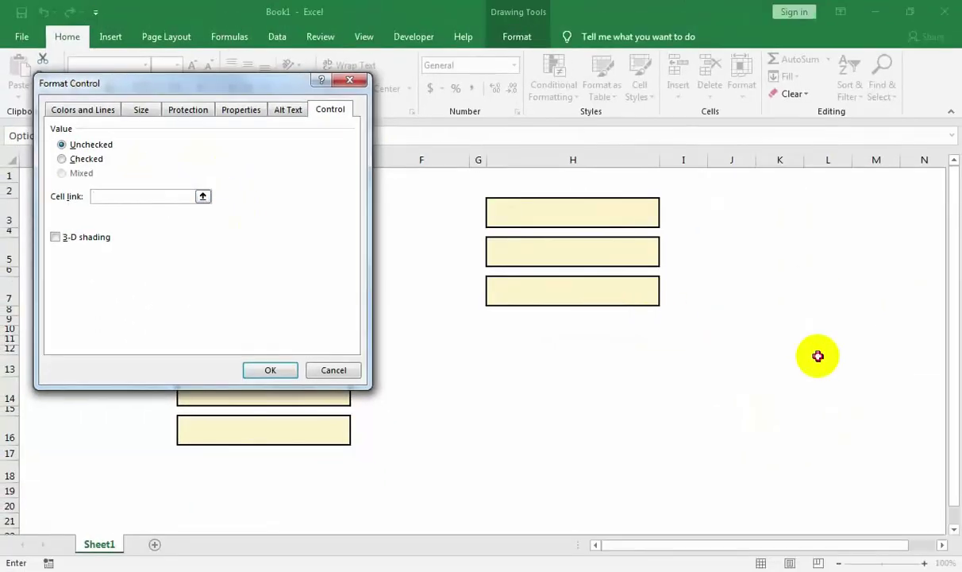
left_click(270, 370)
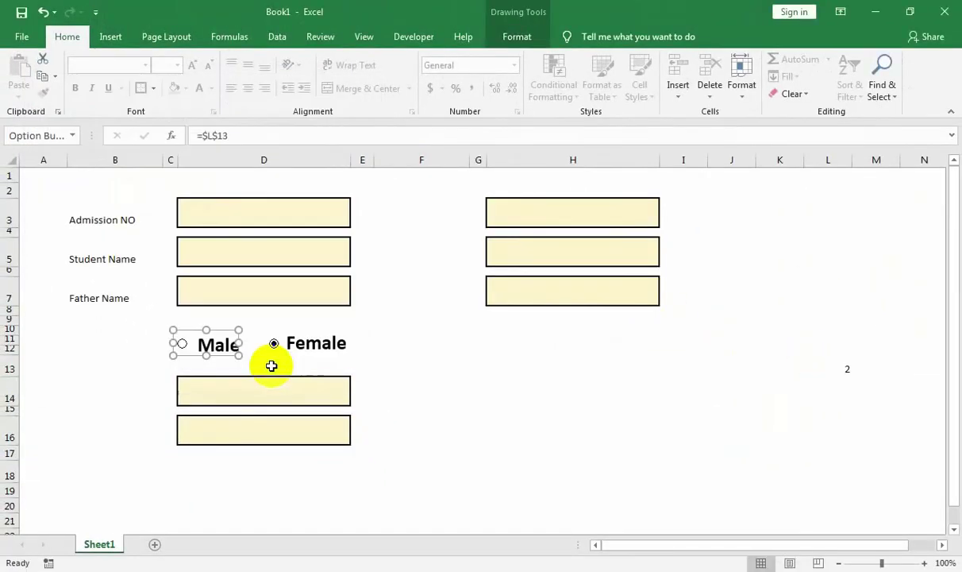
left_click(401, 365)
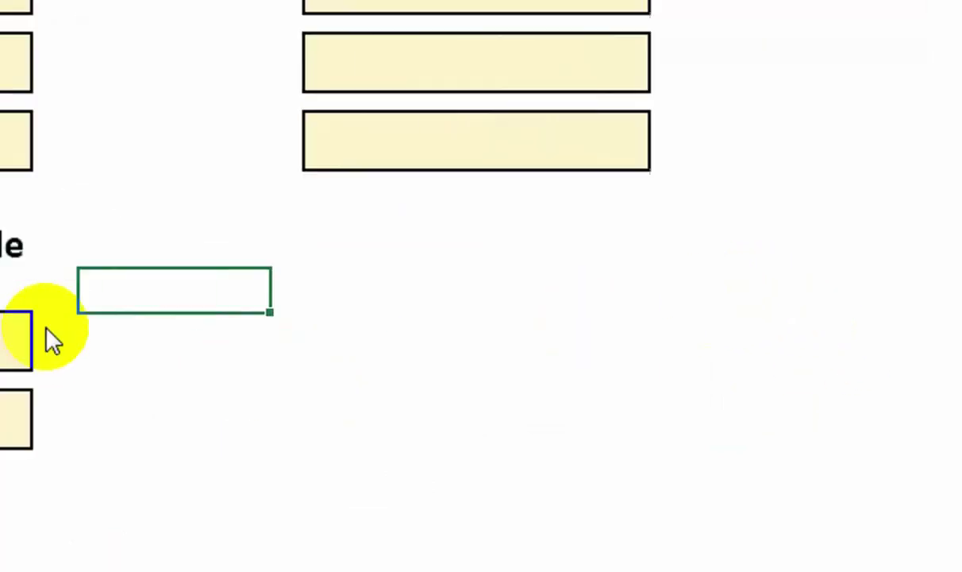
left_click(168, 253)
left_click(241, 247)
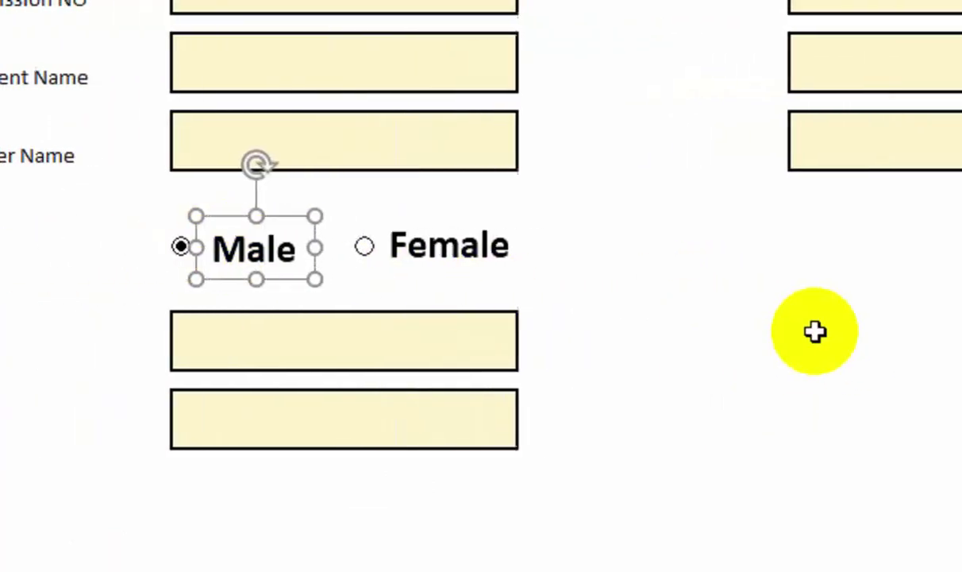
left_click(786, 391)
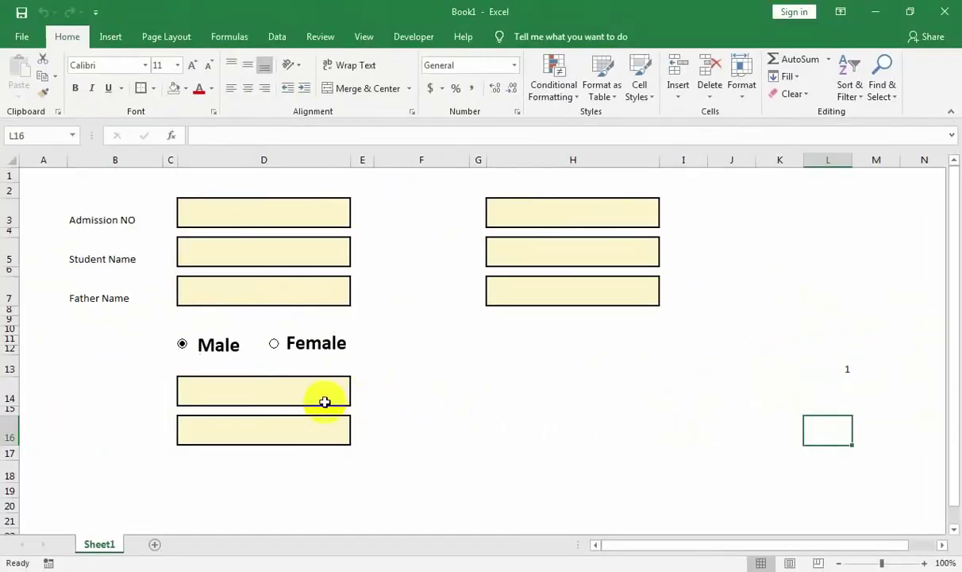
Draw a Check Box form control in column G beside the Male/Female options.
left_click(316, 400)
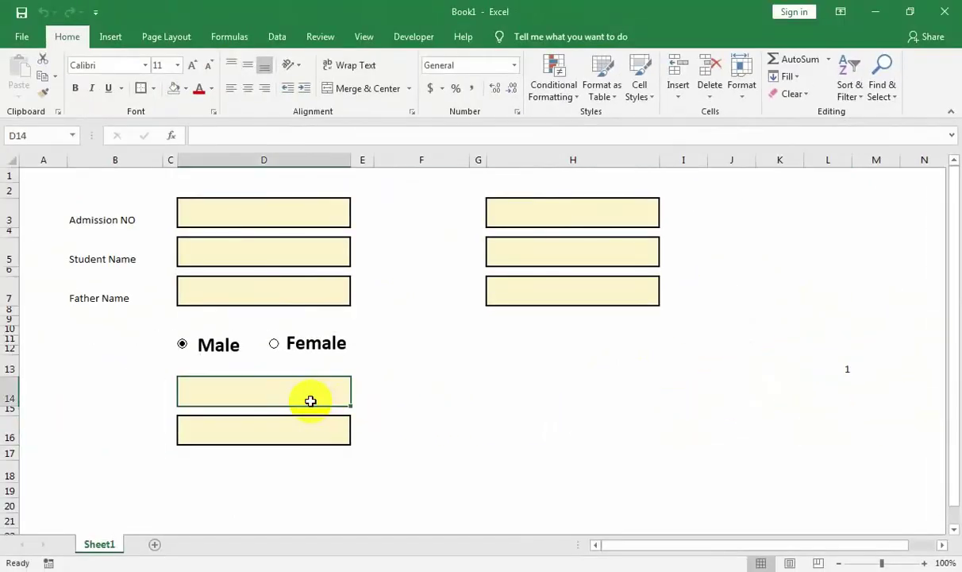
left_click(275, 417)
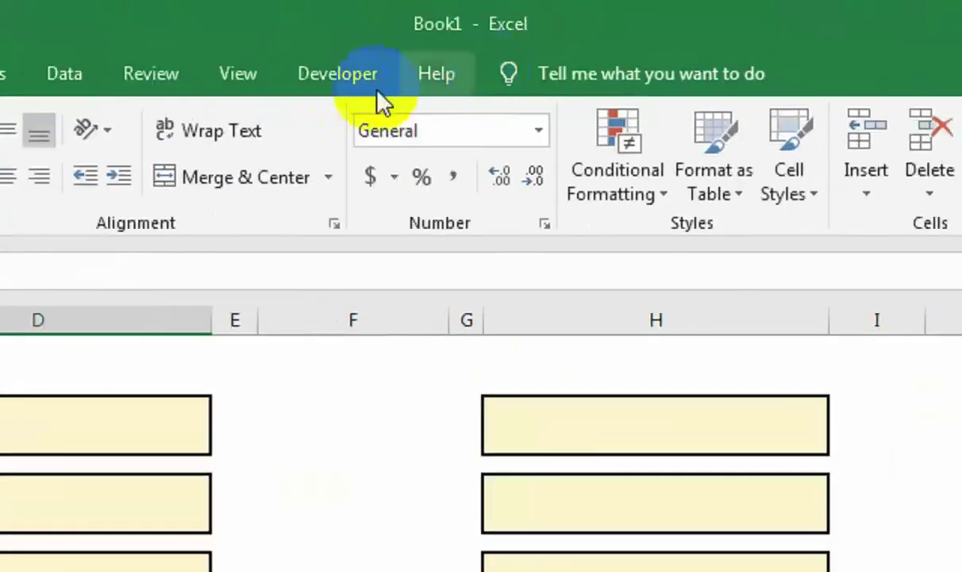
left_click(414, 36)
left_click(225, 197)
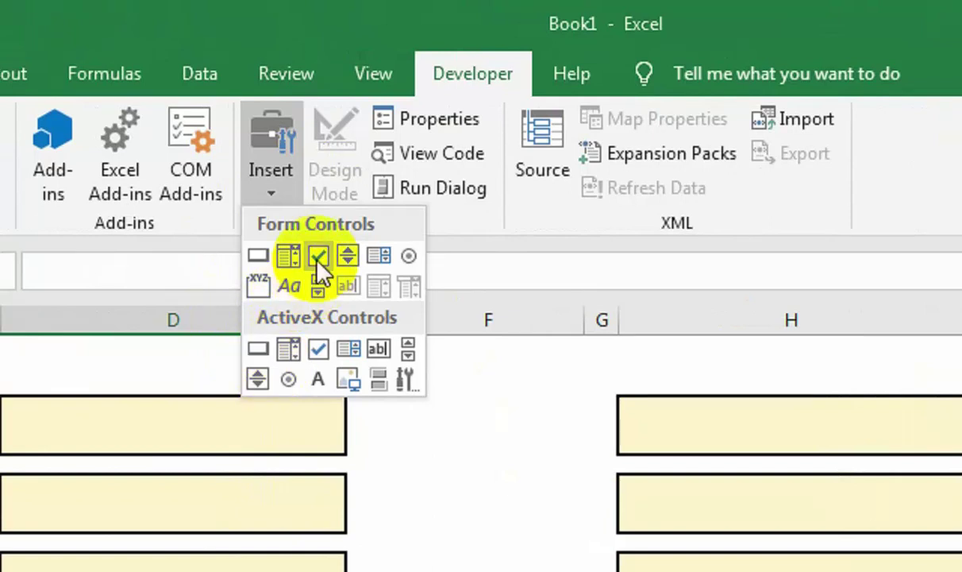
left_click(320, 256)
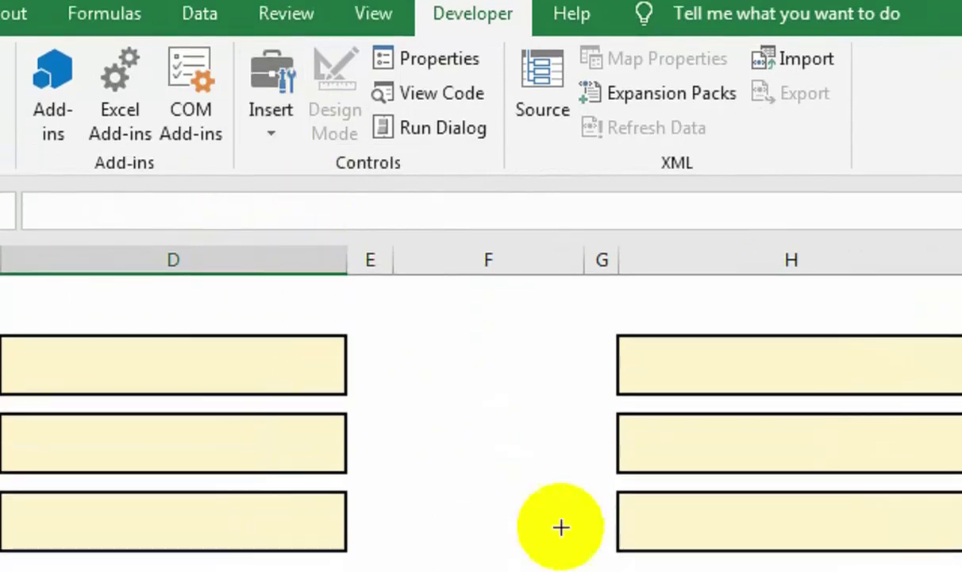
left_click_drag(585, 422, 639, 442)
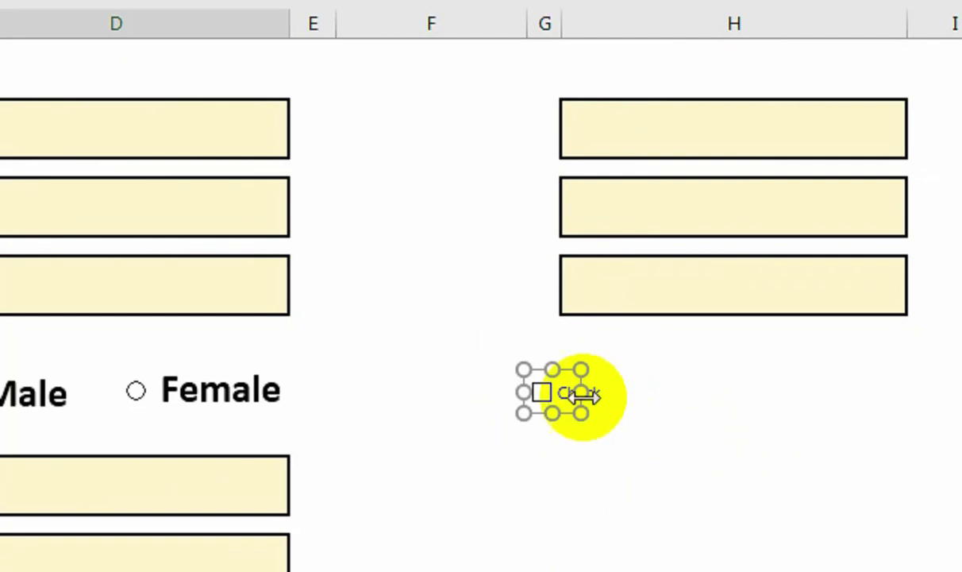
Copy the Female label beside the checkbox, retype it as Term and Condition, and widen it.
left_click_drag(582, 392, 602, 392)
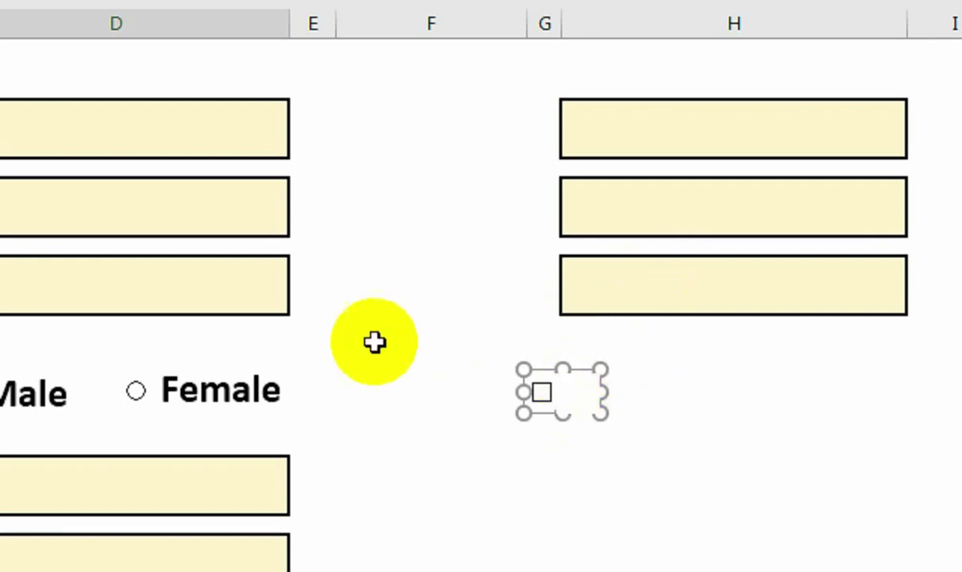
left_click(260, 390)
left_click_drag(243, 357, 663, 372)
left_click(731, 395)
double_click(725, 397)
type("Term")
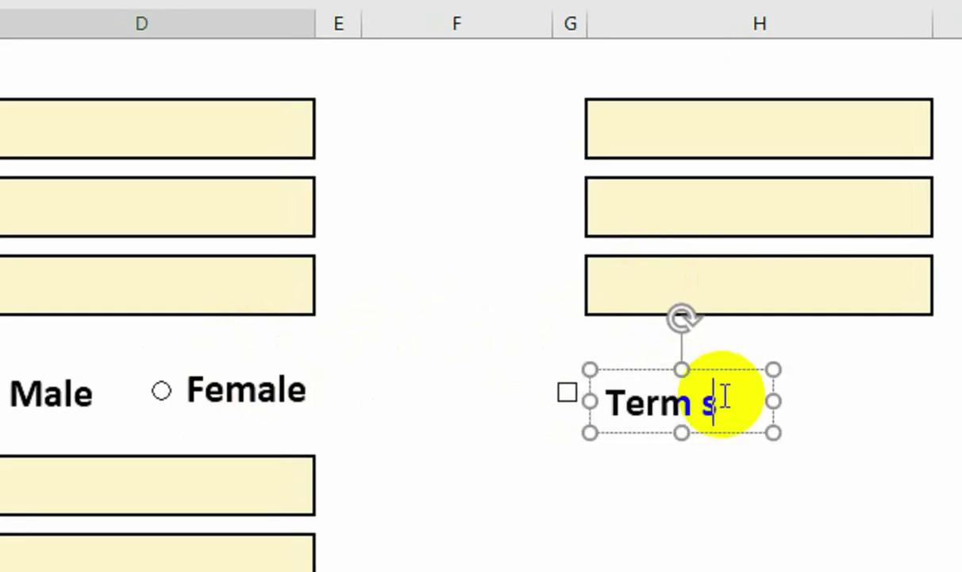
type(" and")
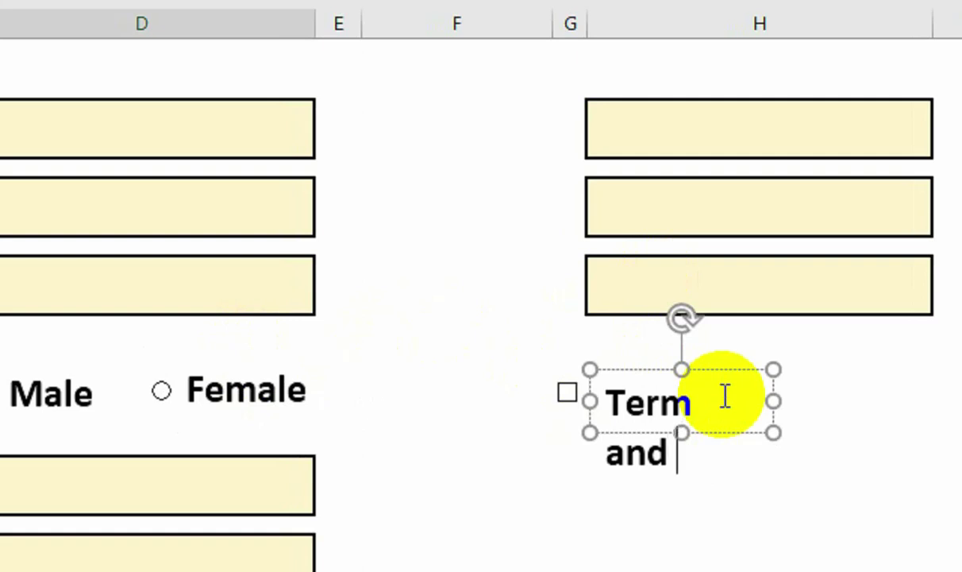
type(" Condition")
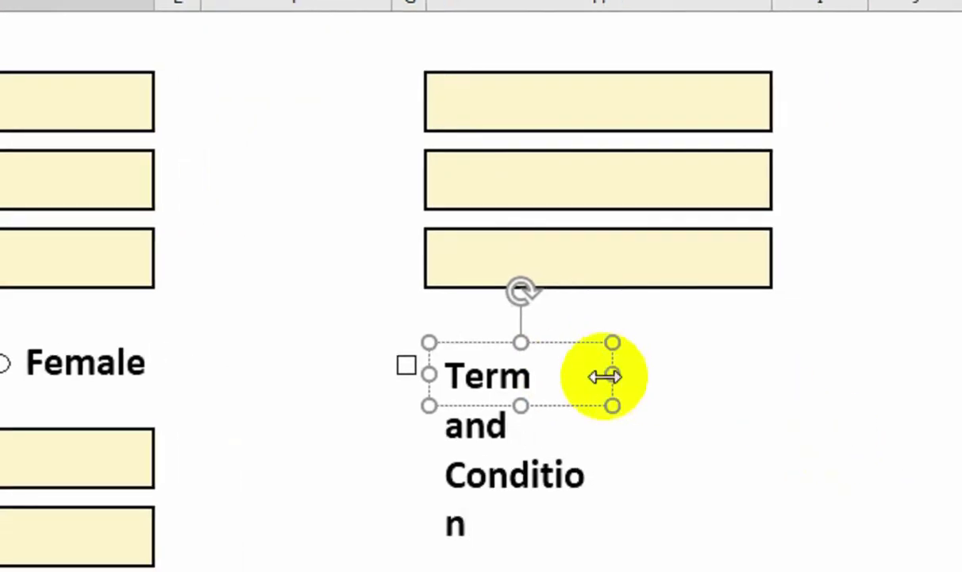
left_click_drag(768, 403, 868, 399)
mouse_move(707, 372)
left_mouse_down()
mouse_move(796, 362)
mouse_move(723, 372)
left_mouse_up()
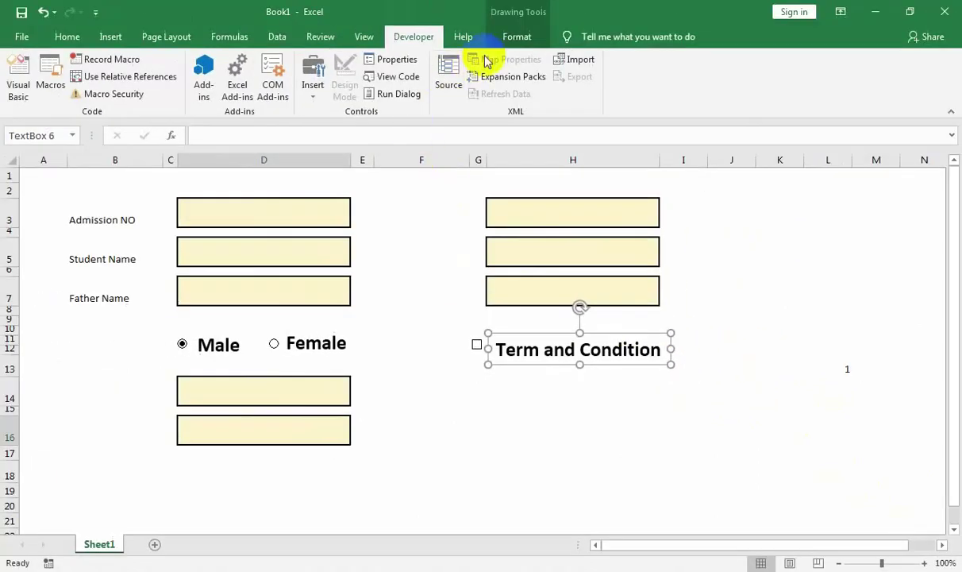
Remove the label's outline and make its text dark blue.
left_click(517, 37)
left_click(370, 76)
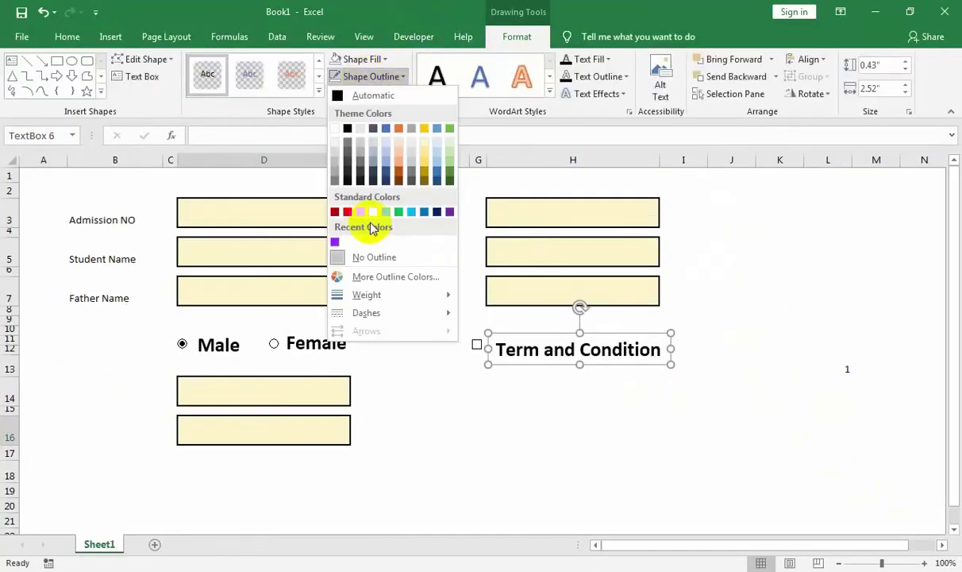
left_click(370, 257)
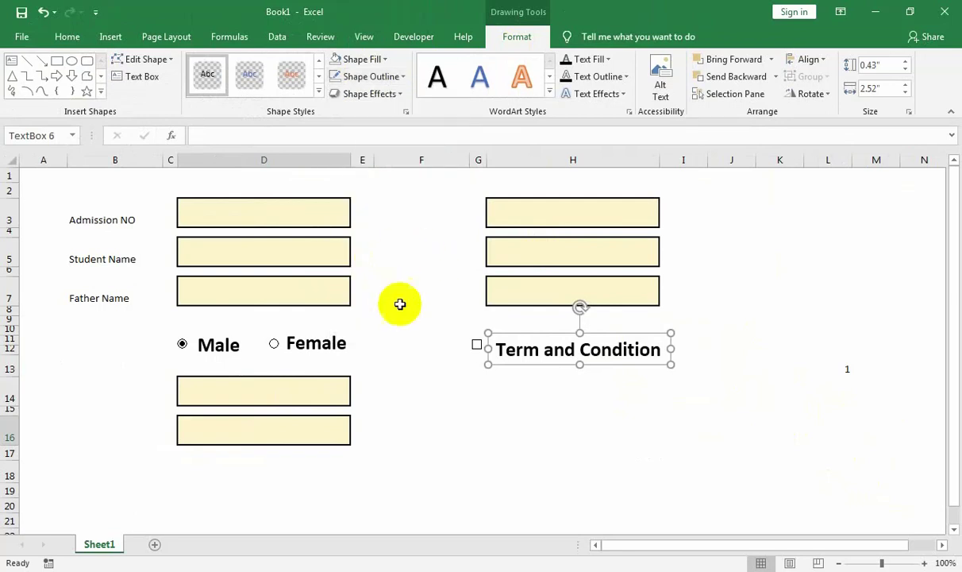
left_click(509, 365)
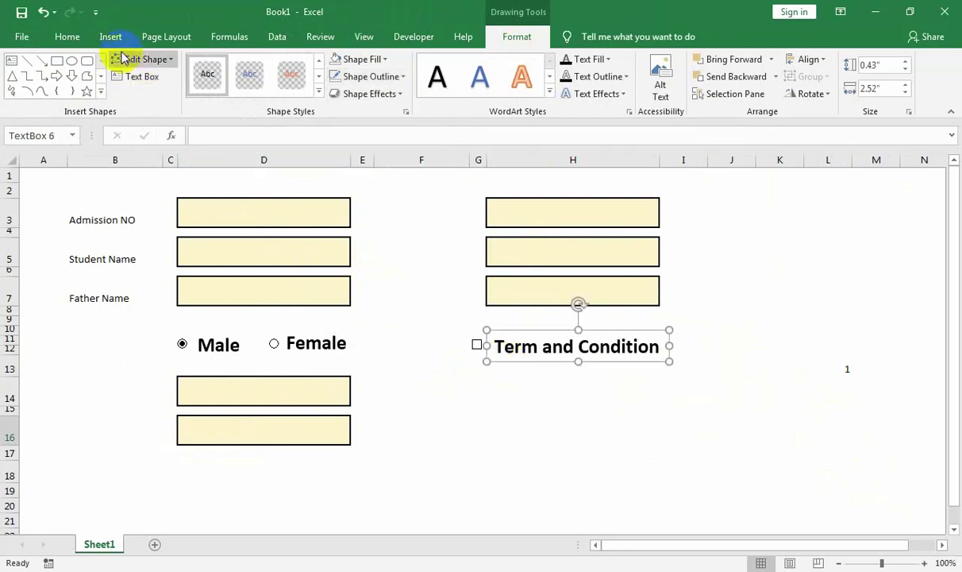
left_click(78, 38)
left_click(211, 89)
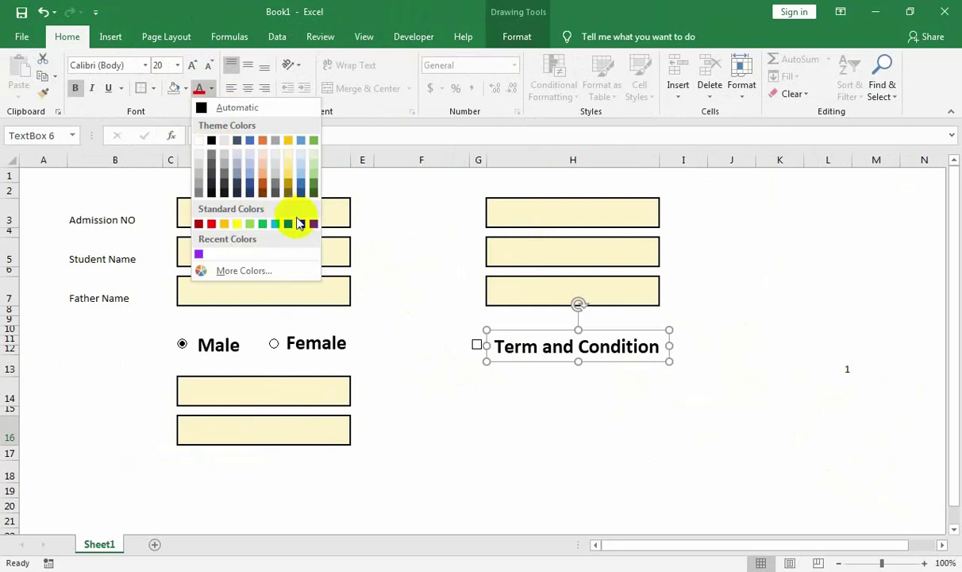
left_click(301, 225)
left_click(480, 407)
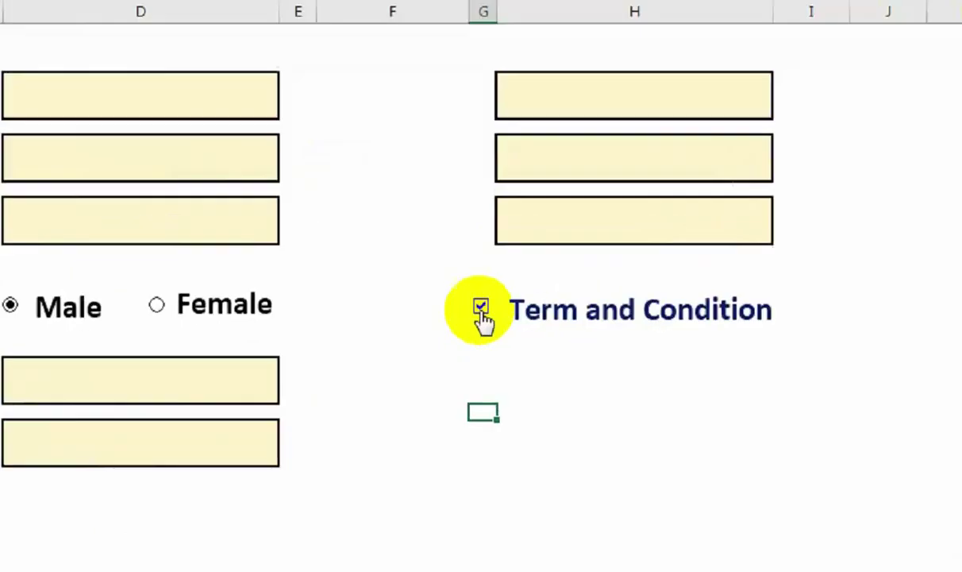
Set the check box's cell link to $L$7 in Format Control.
right_click(477, 349)
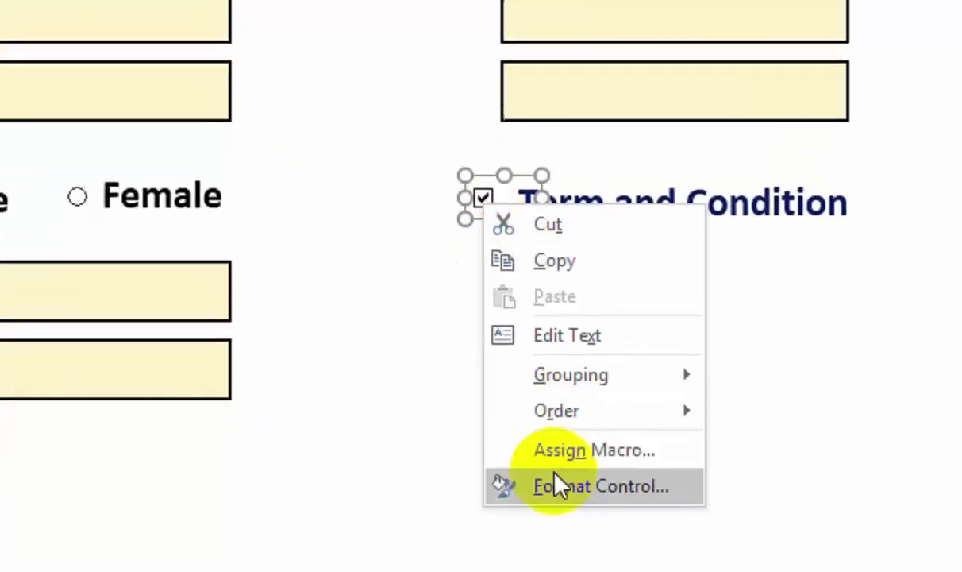
left_click(512, 490)
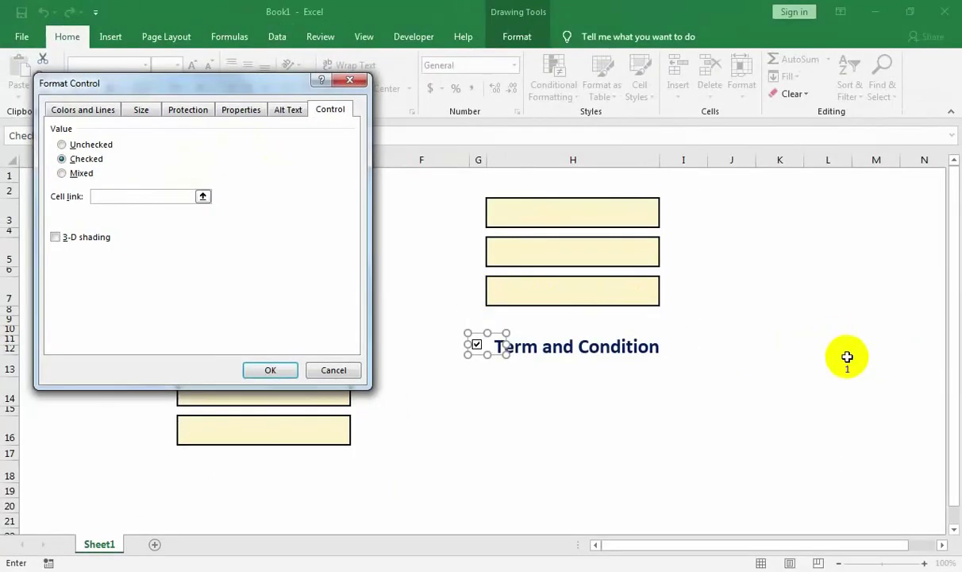
left_click(887, 374)
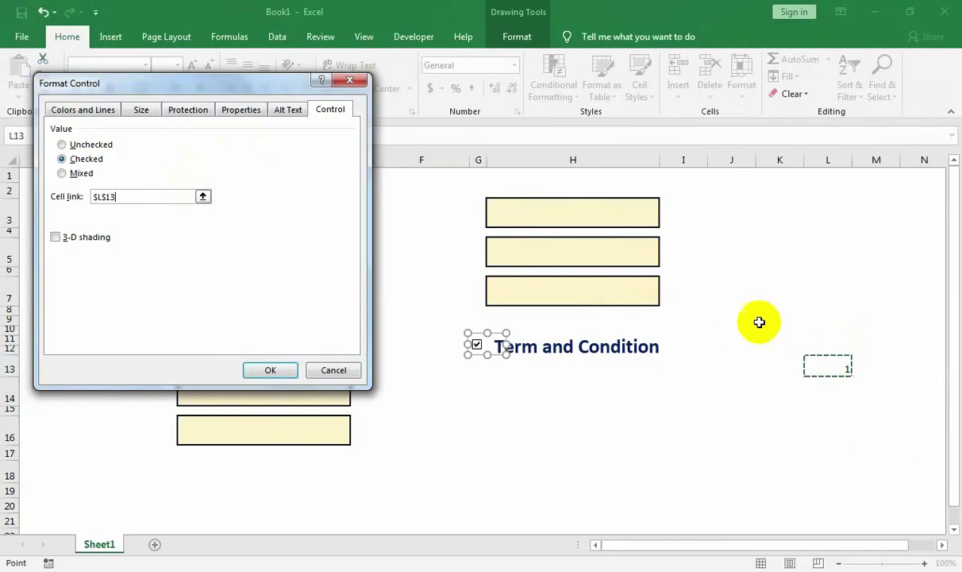
left_click(828, 340)
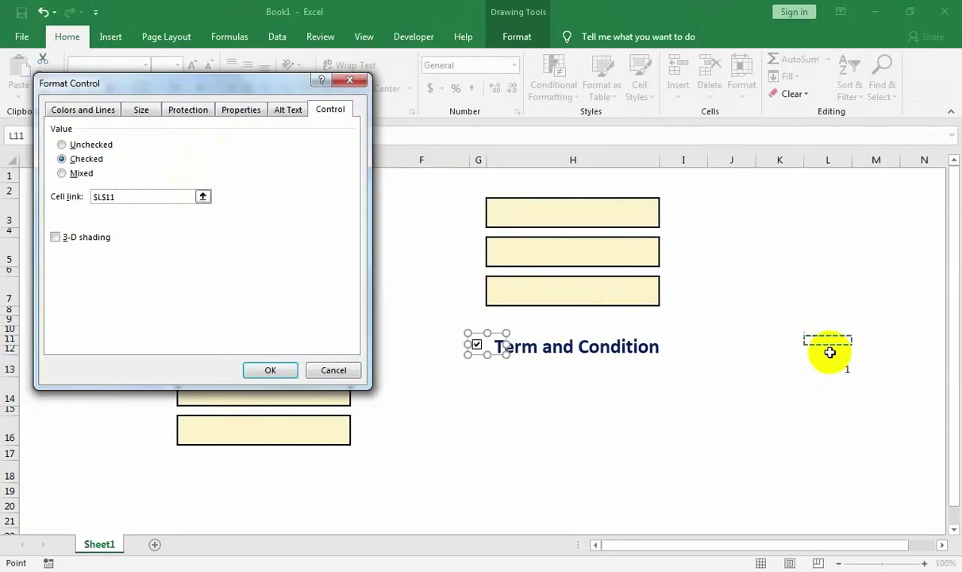
left_click(843, 298)
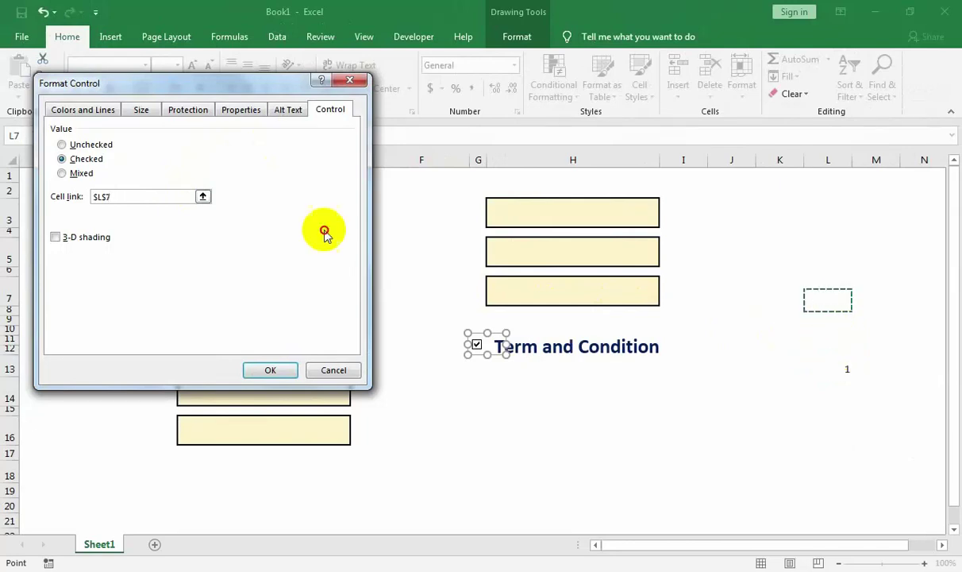
left_click(262, 373)
left_click(516, 431)
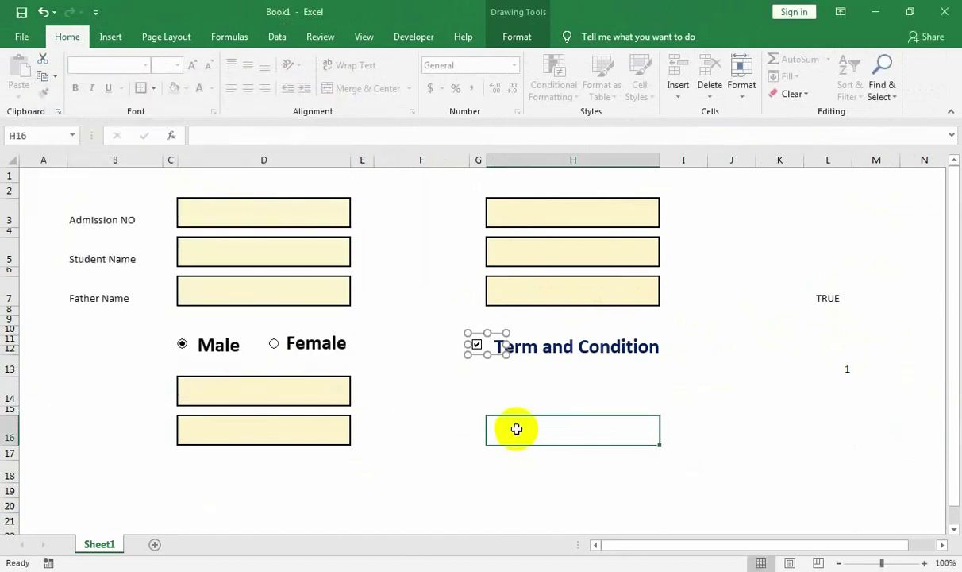
Untick and retick the check box to confirm L7 switches between FALSE and TRUE.
left_click(477, 350)
left_click(462, 389)
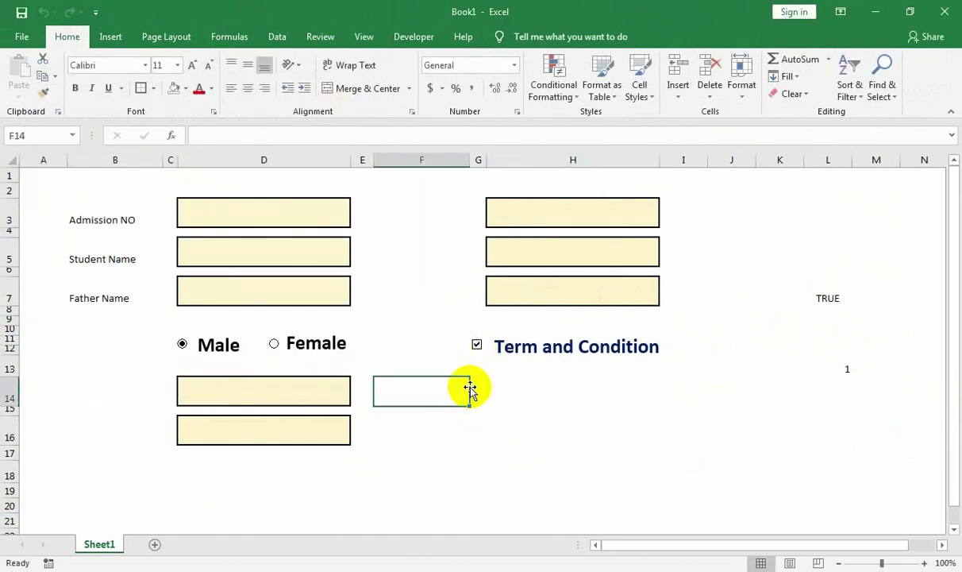
left_click(570, 429)
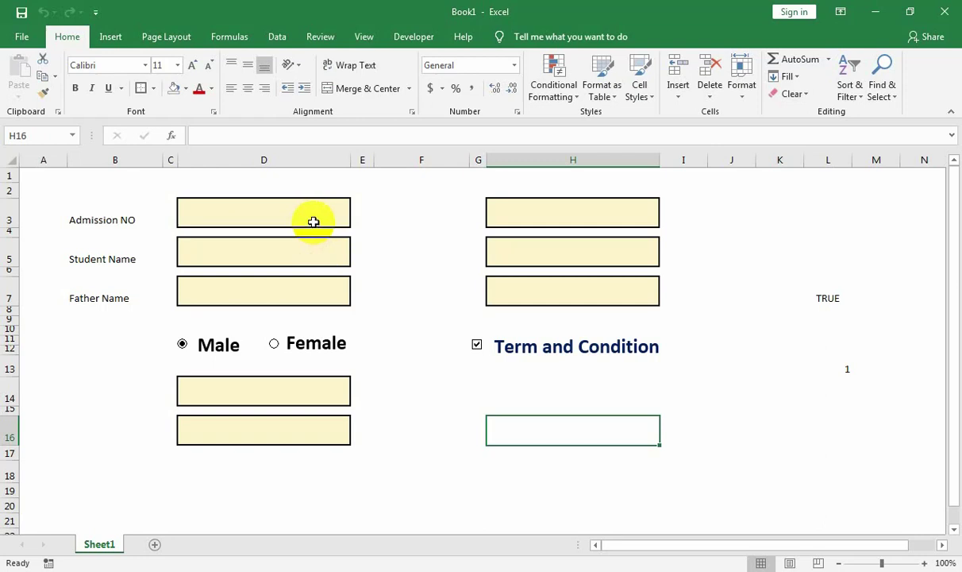
Merge B11:B13, enter Gender, and left-align it.
left_click(134, 340)
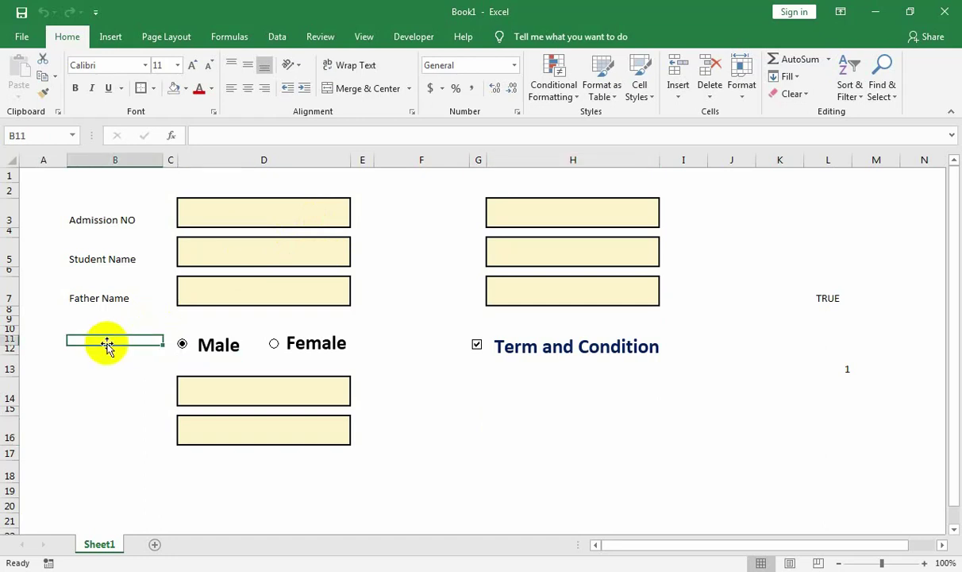
left_click_drag(117, 339, 120, 355)
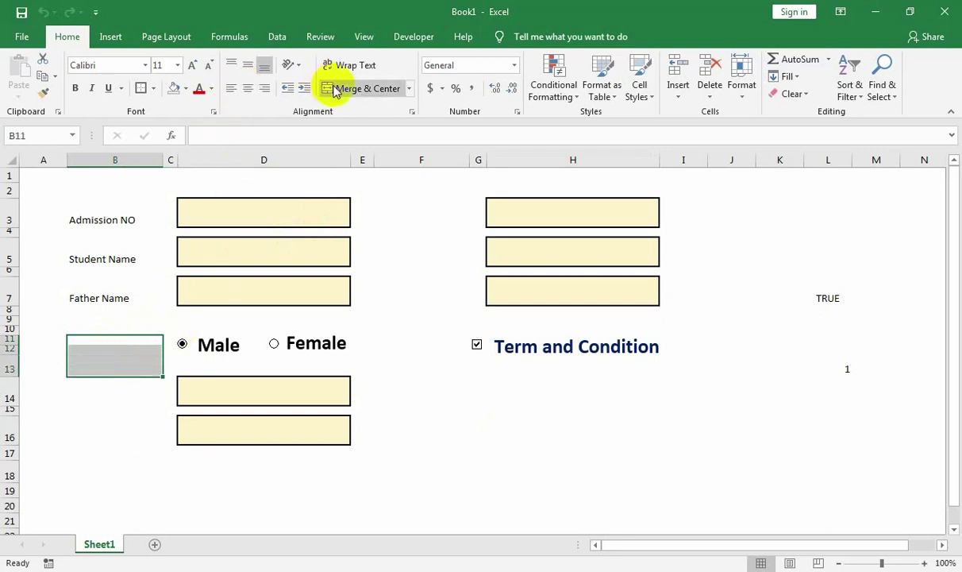
left_click(361, 88)
type("Gender")
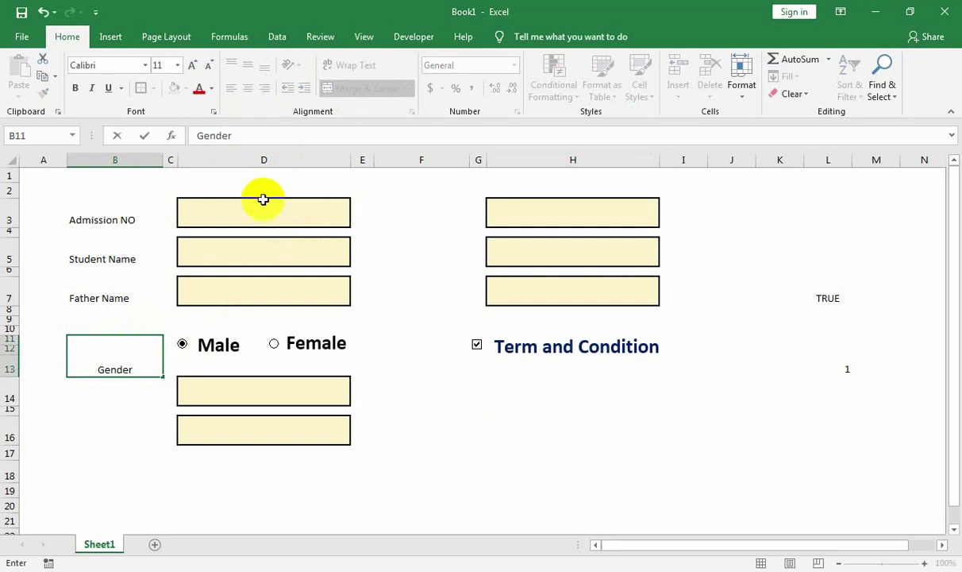
key("Return")
left_click(120, 355)
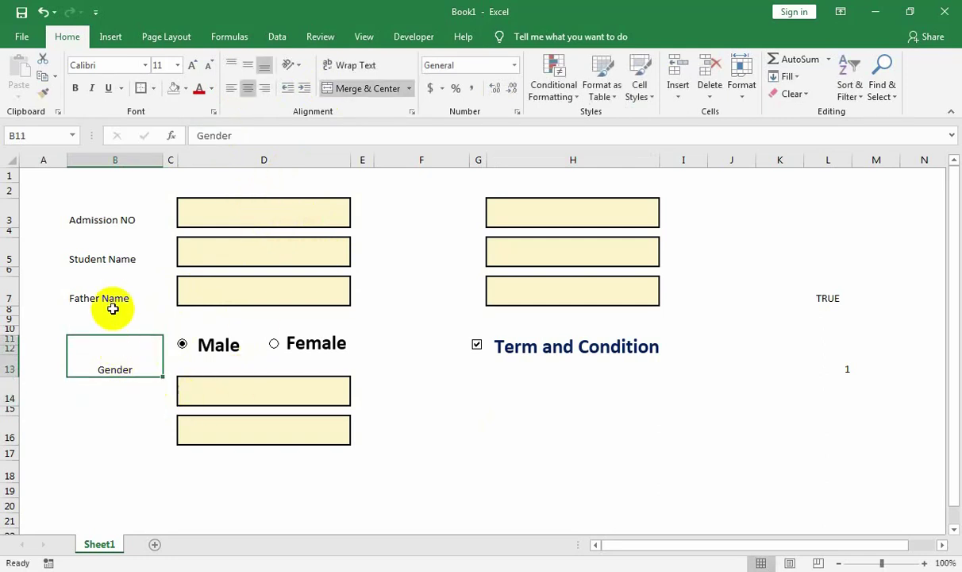
left_click(231, 88)
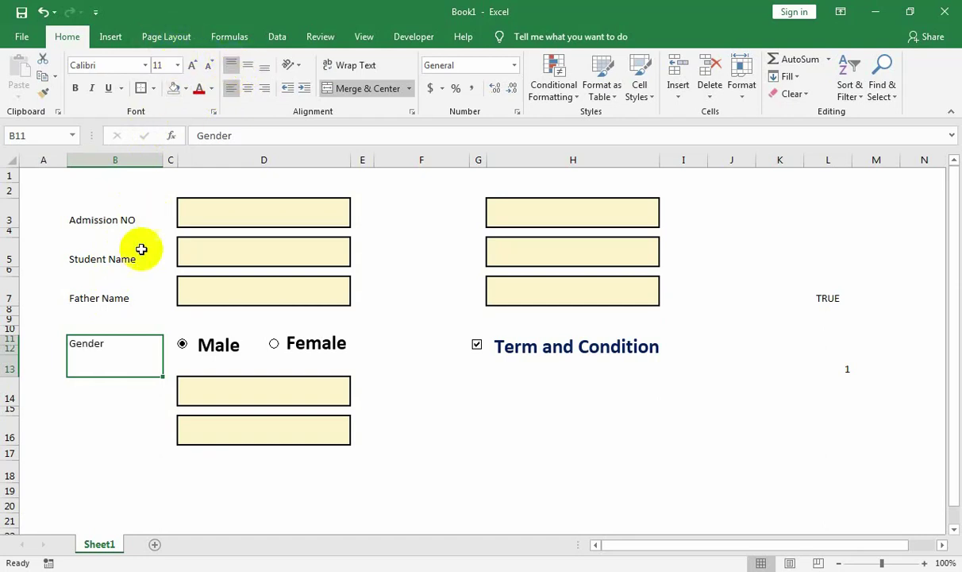
left_click(104, 292)
Enter Course in B14, fixing a typo, and Address in B16.
left_click(95, 390)
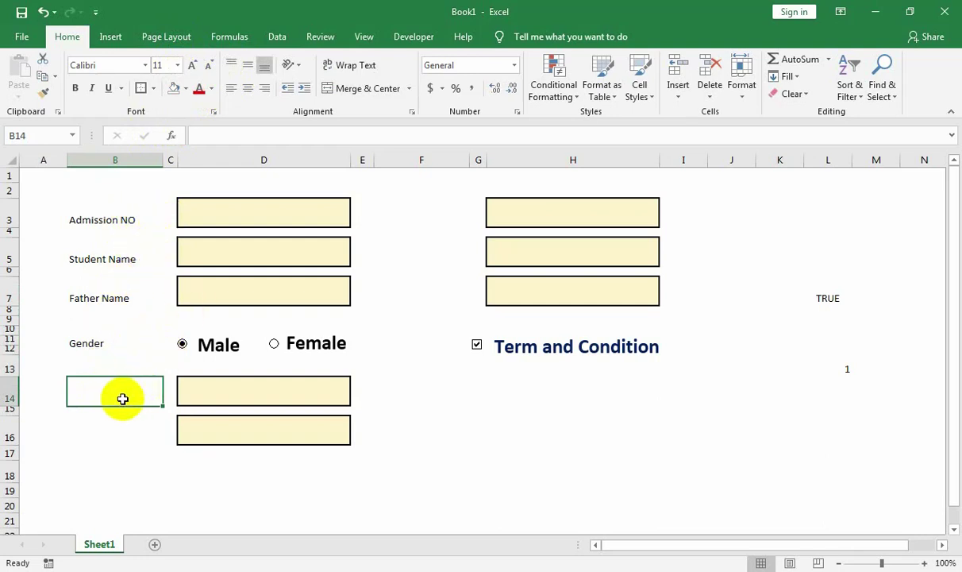
type("Cousr")
key("Return")
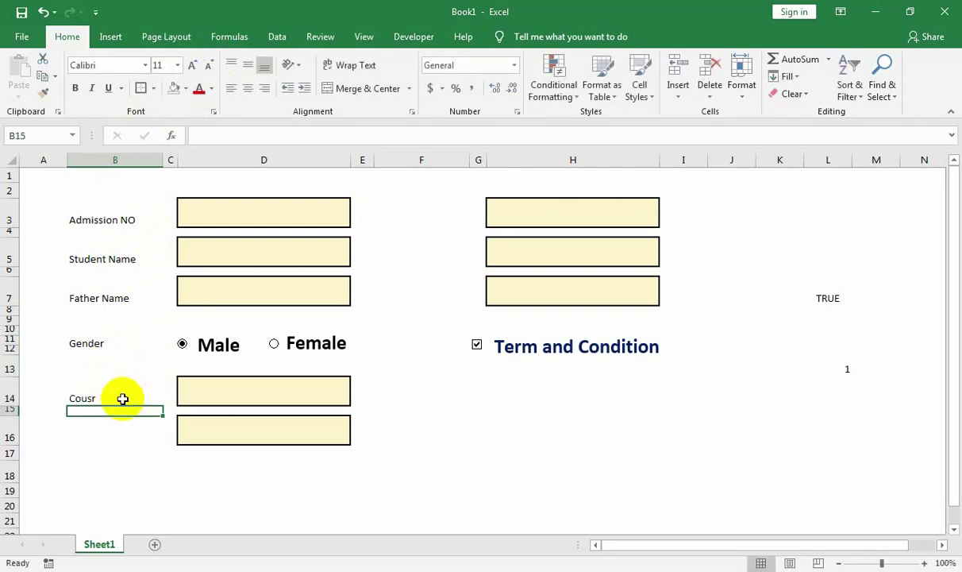
left_click(123, 399)
type("Course")
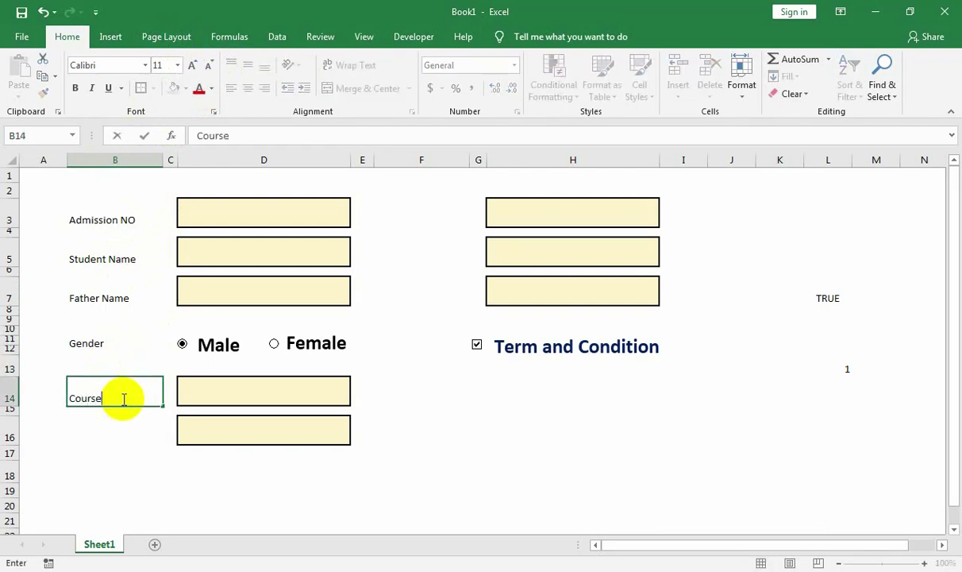
key("Return")
key("Return")
type("Add")
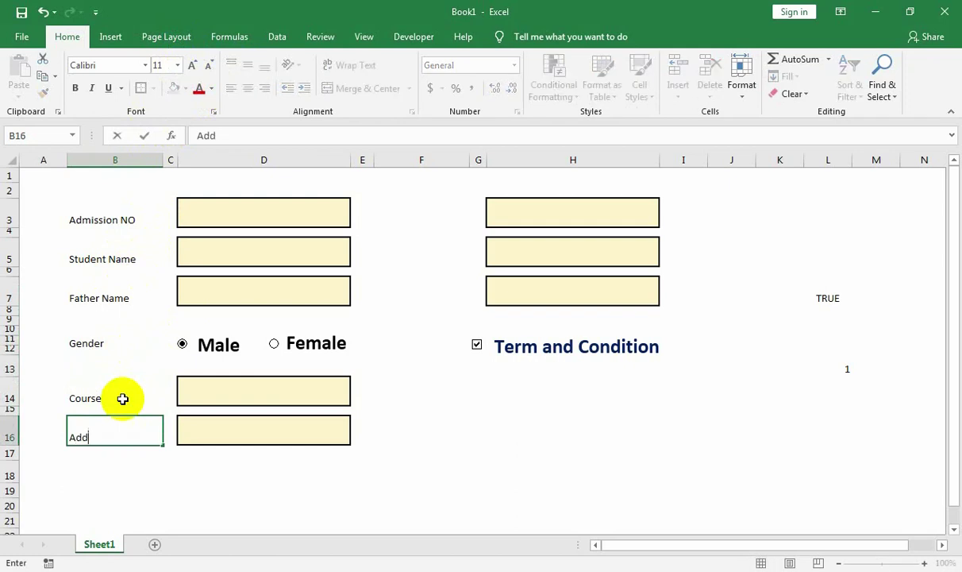
type("ress")
key("Tab")
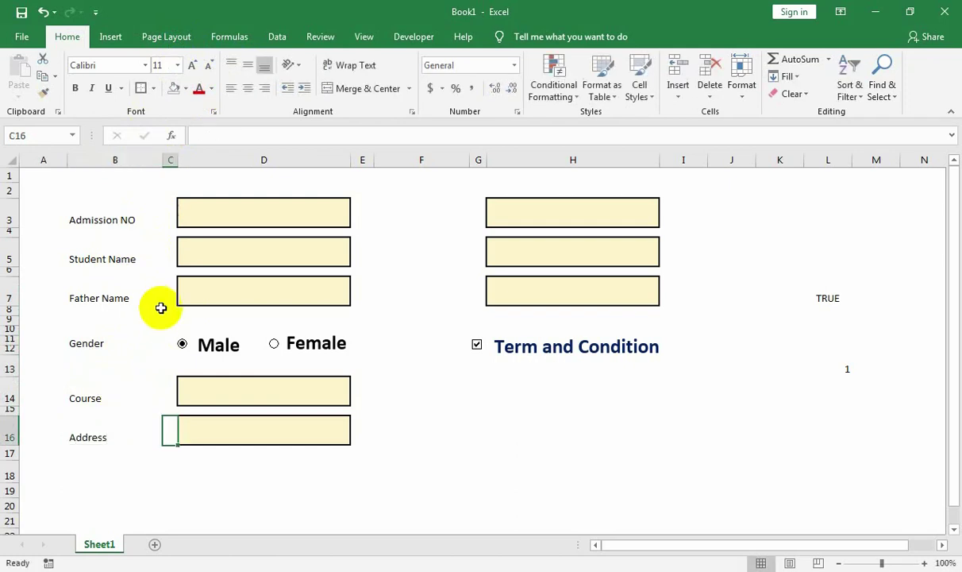
Enter the labels CITY, Contact and Admi Date down column F.
left_click(452, 223)
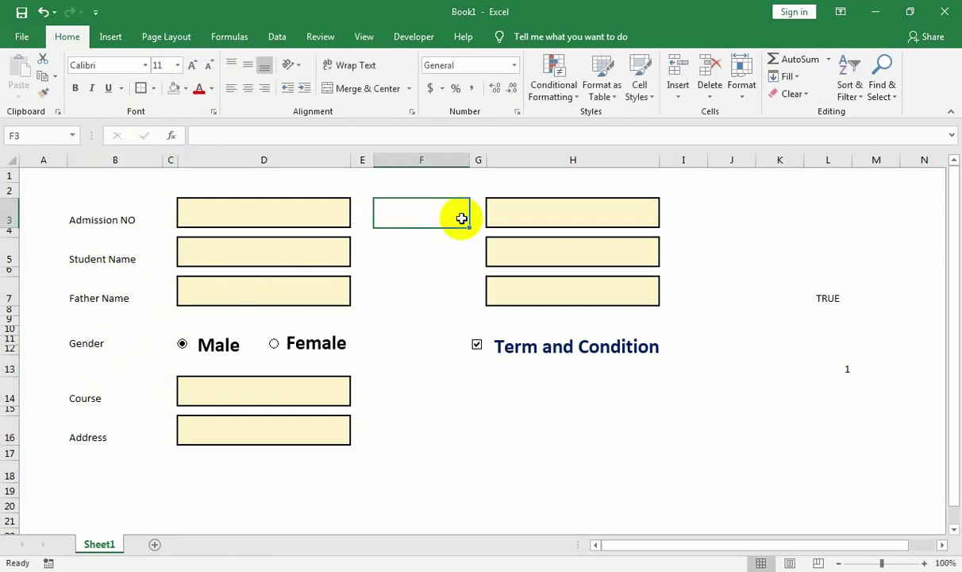
type("CITY")
key("Return")
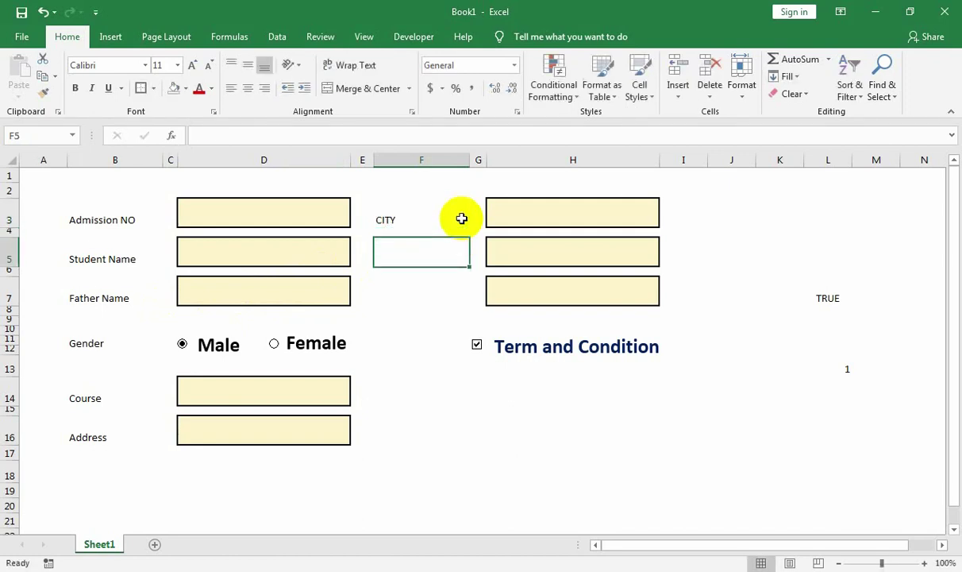
type("Contact")
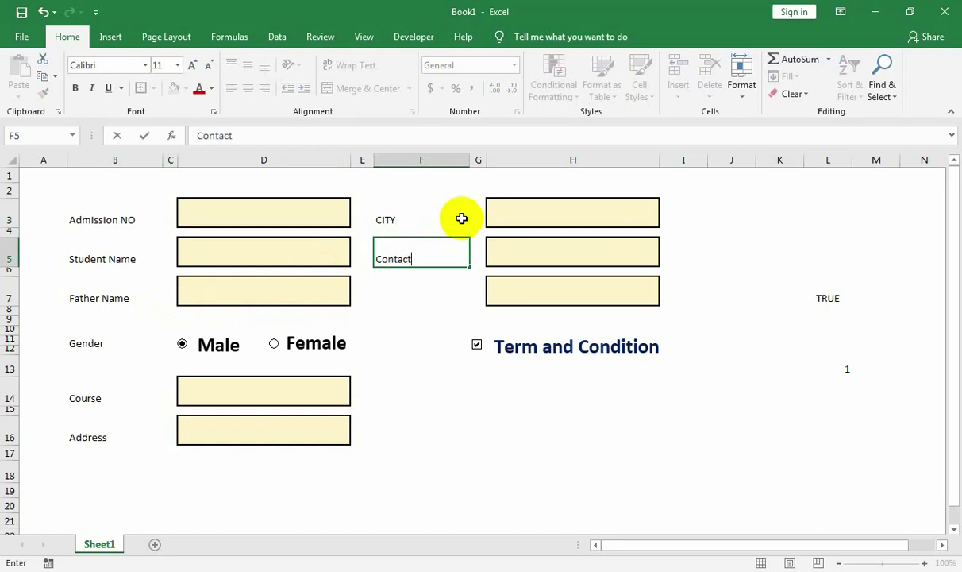
key("Return")
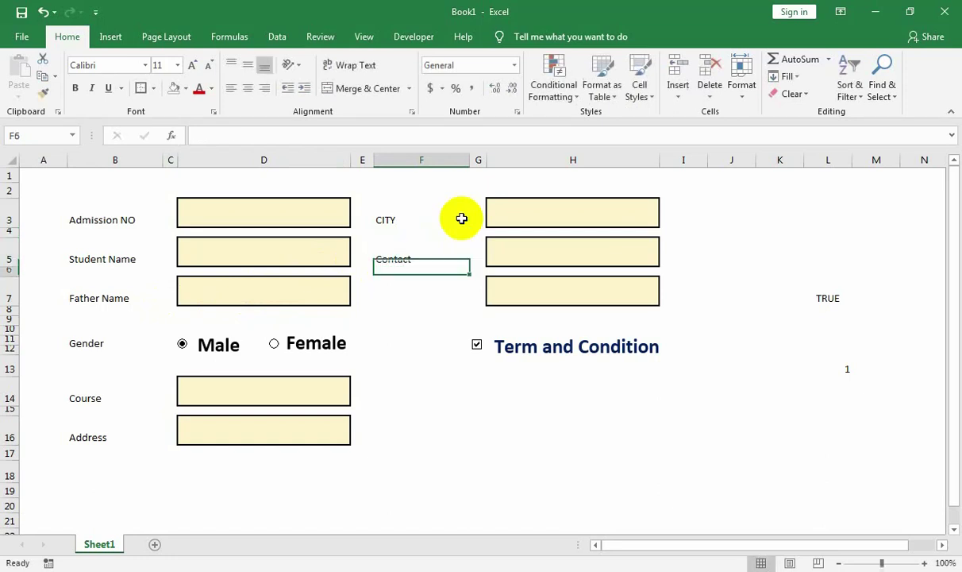
key("Up")
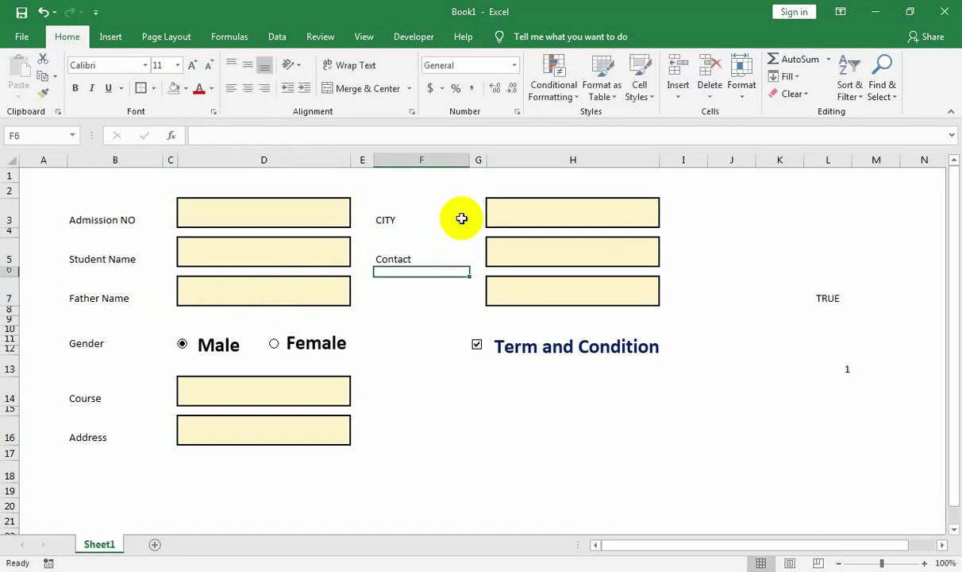
key("Up")
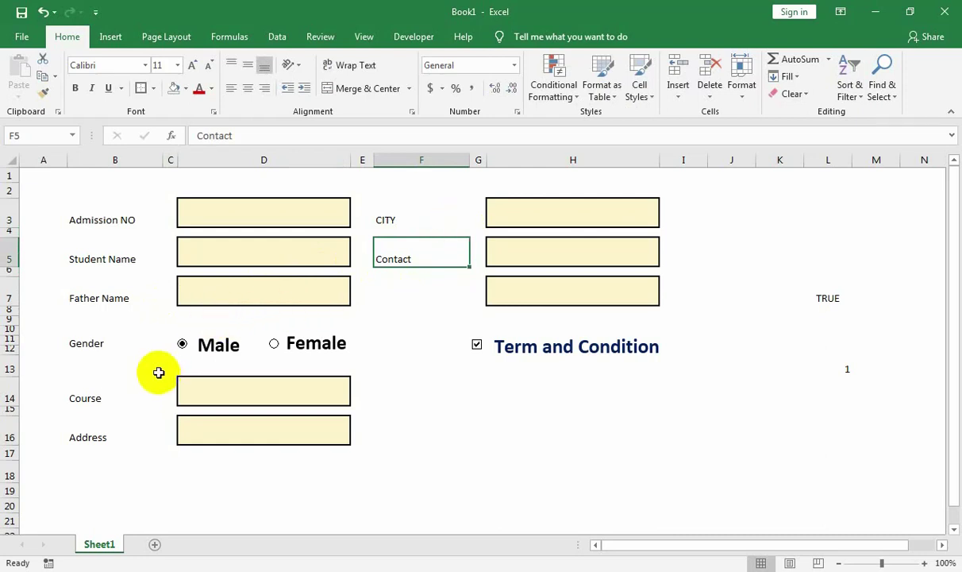
left_click(404, 294)
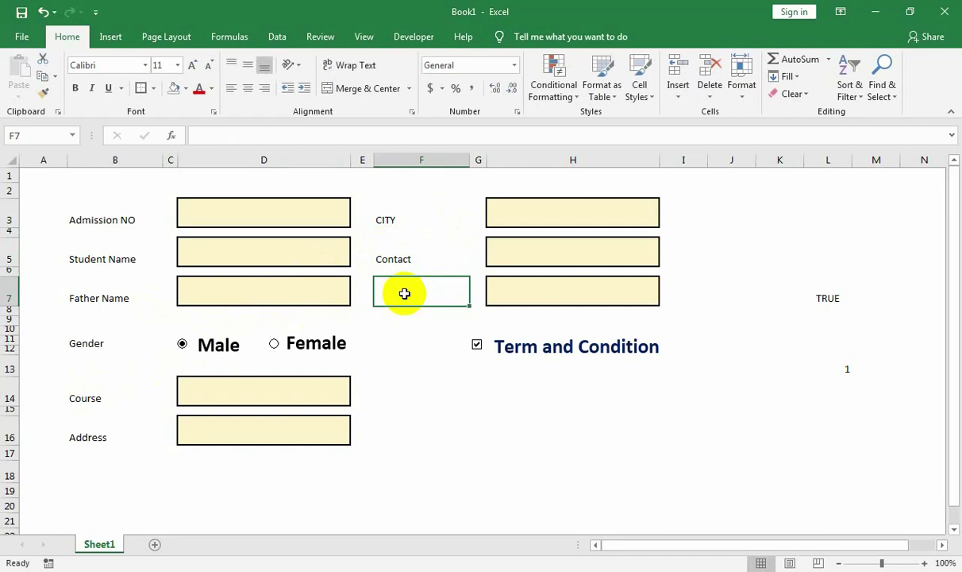
type("Admi D")
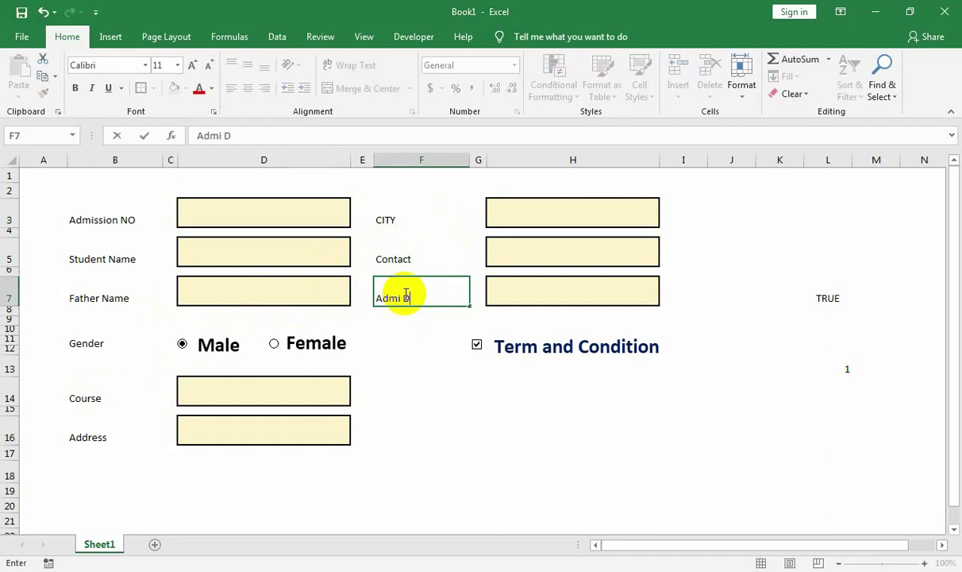
type("ate")
left_click(408, 327)
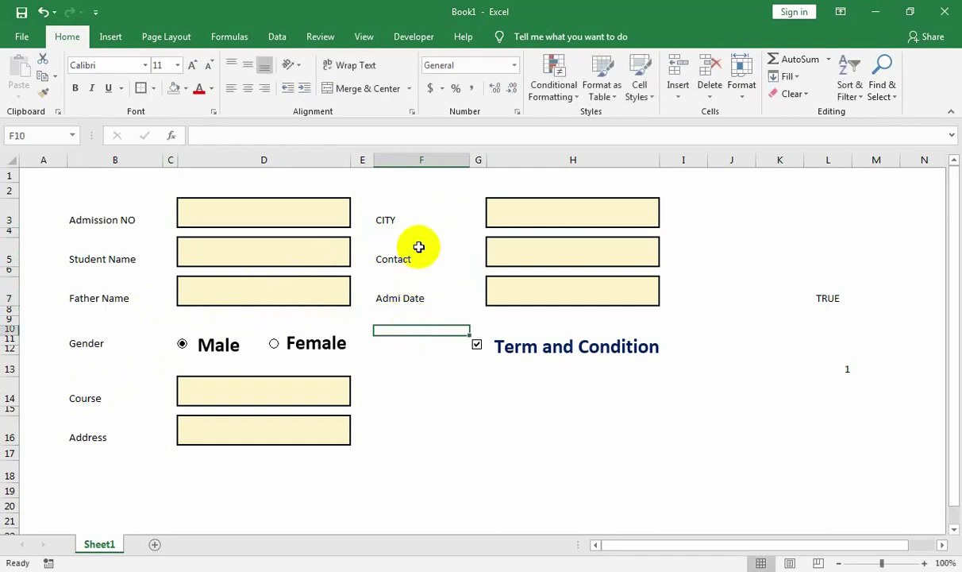
Append a colon to the Admission NO and Student Name labels.
left_click(129, 230)
left_click(131, 218)
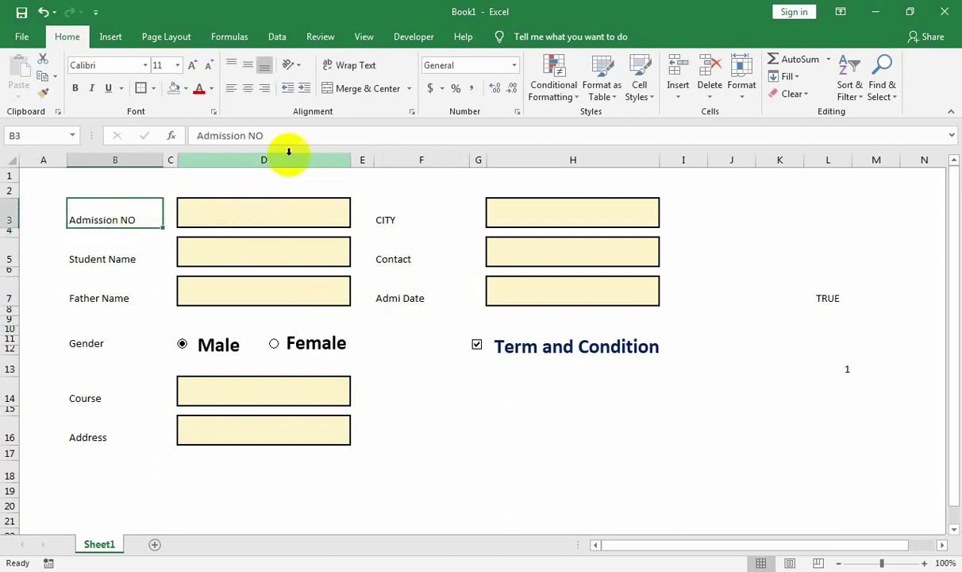
left_click(302, 141)
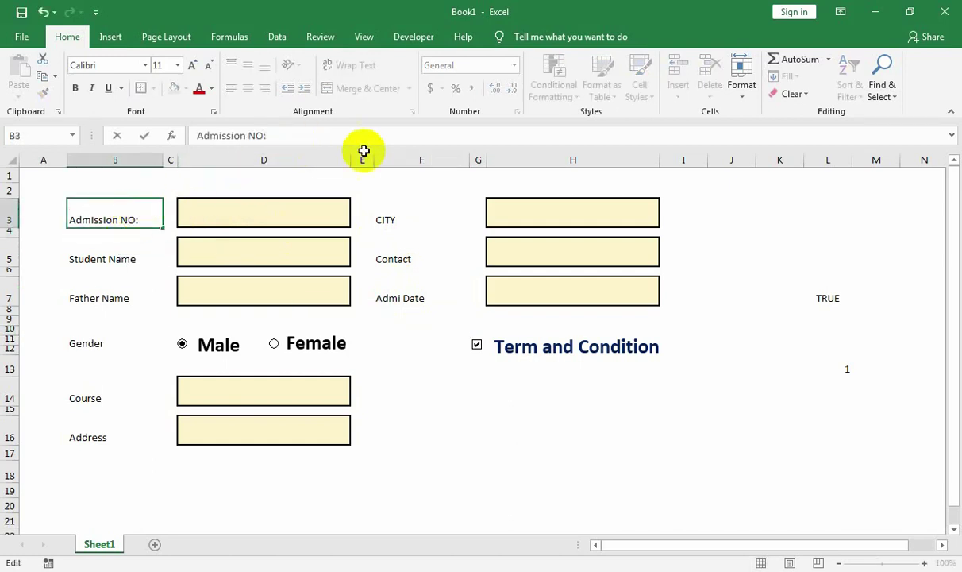
left_click(153, 256)
double_click(153, 255)
type(":")
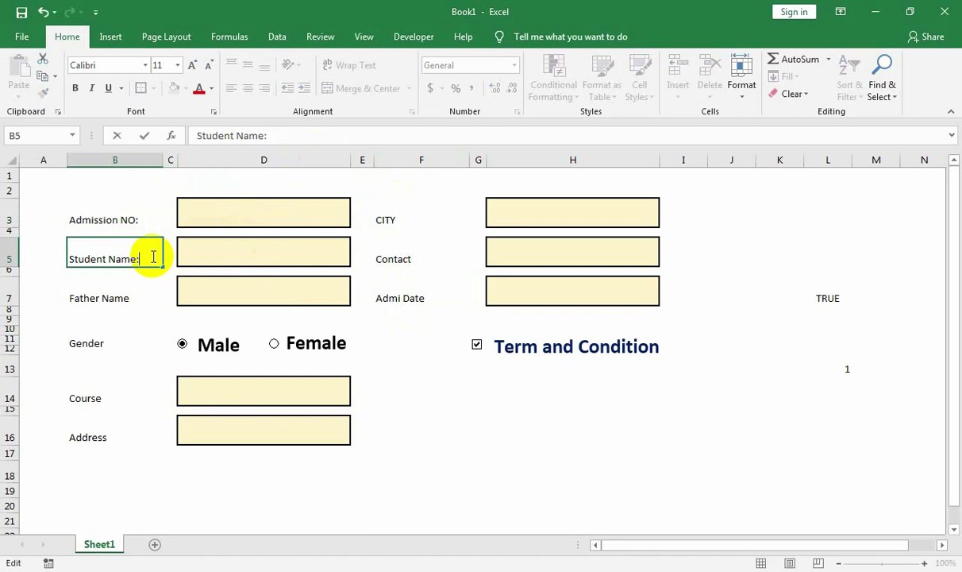
left_click(146, 318)
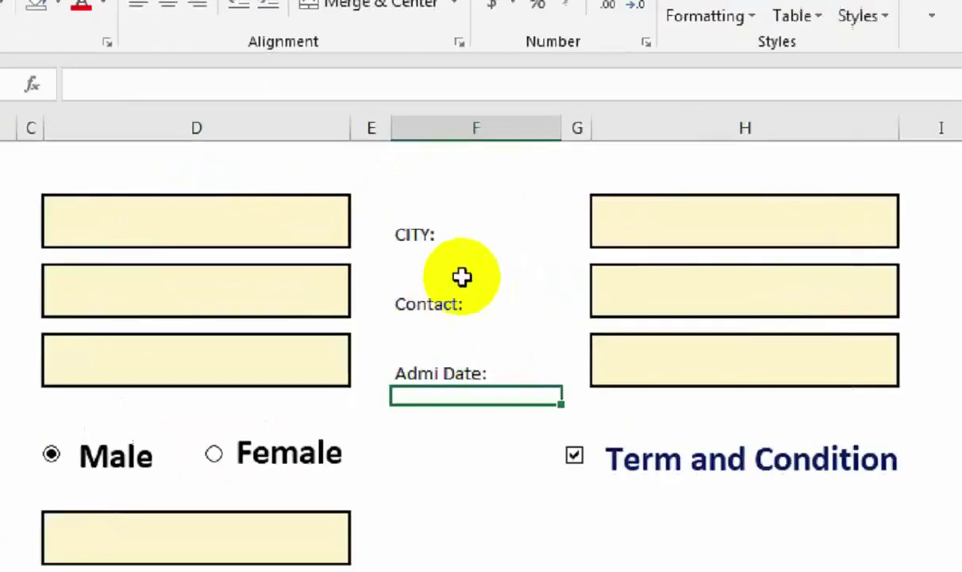
Start selecting the form labels, beginning with CITY: and Admission NO:.
left_click(414, 246)
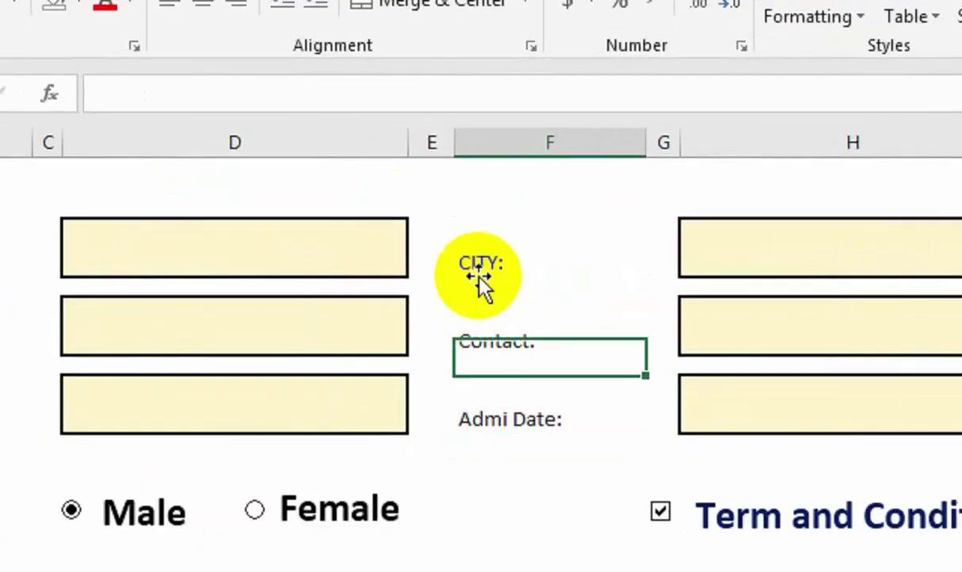
left_click(387, 223)
left_click(127, 270, "ctrl")
Add Student Name, Contact, Admi Date, Father Name, Gender, Course and Address labels to the selection.
left_click(102, 326, "ctrl")
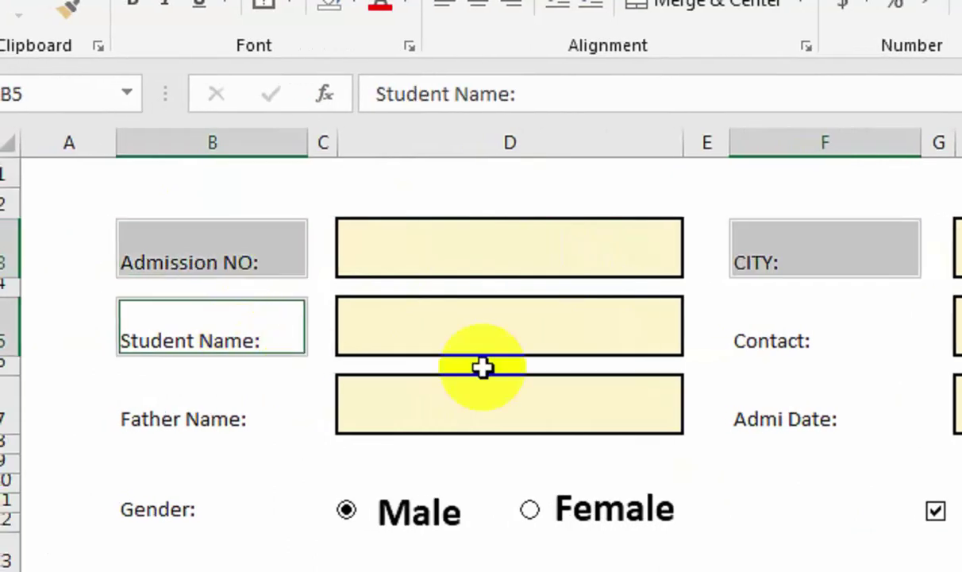
left_click(608, 348, "ctrl")
left_click(729, 421, "ctrl")
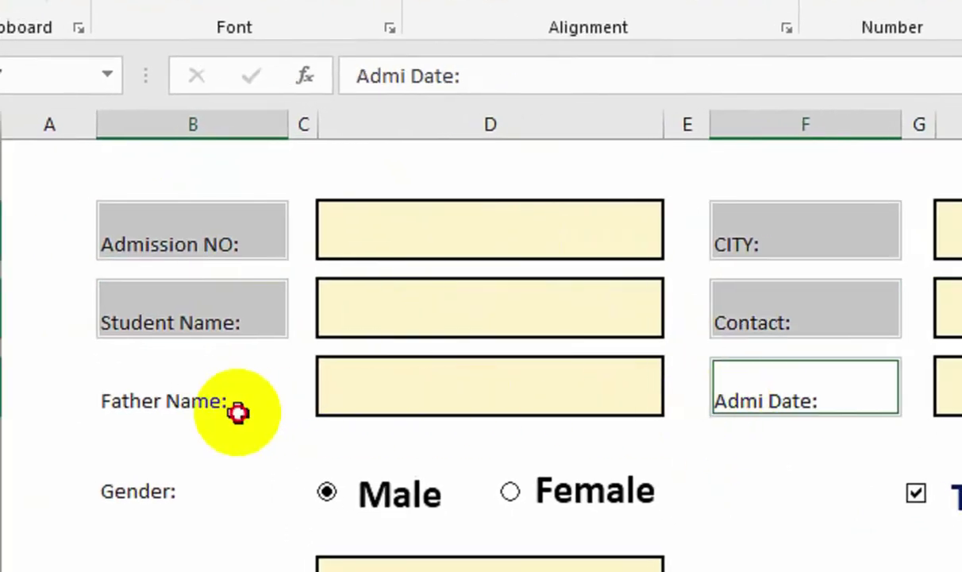
left_click(222, 421, "ctrl")
left_click(203, 449, "ctrl")
left_click(173, 560, "ctrl")
left_click(180, 470, "ctrl")
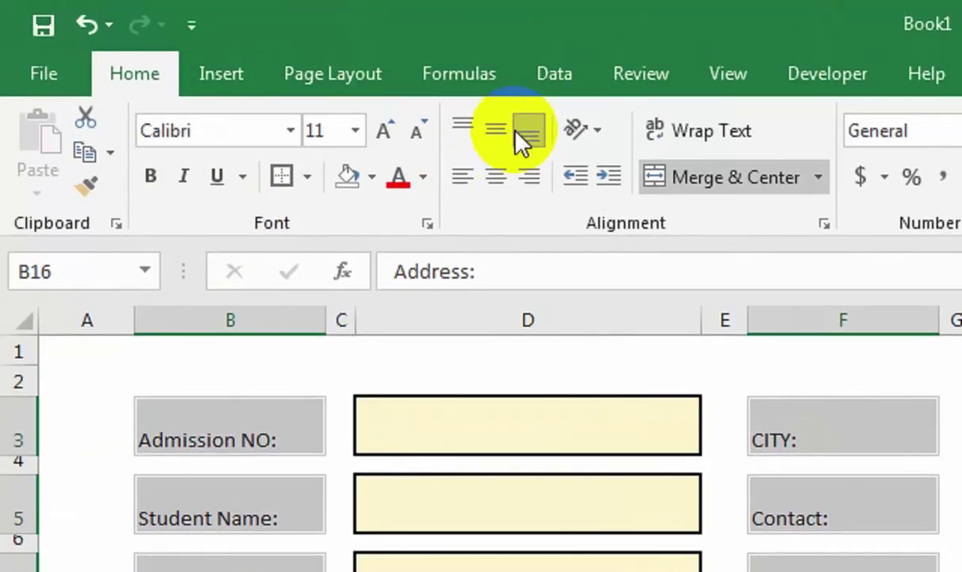
Make the selected labels middle-aligned, bold, 12 pt, with Light Gray, Background 2, Darker 10% fill.
left_click(497, 133)
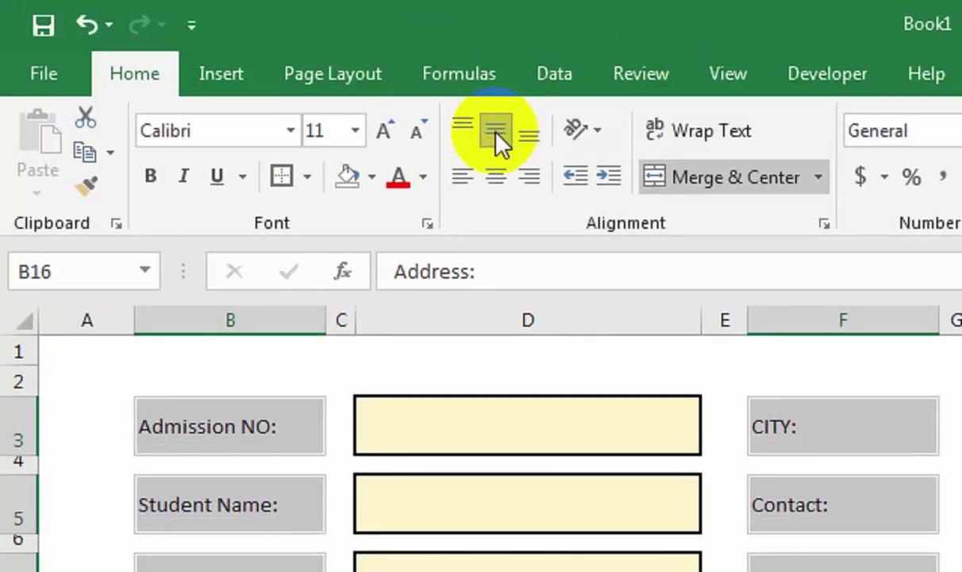
left_click(155, 174)
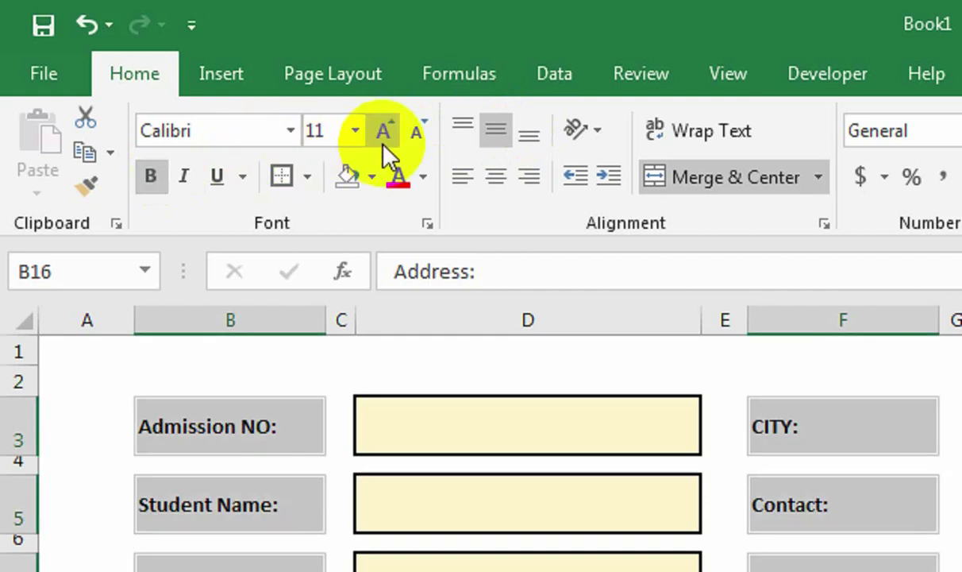
left_click(383, 143)
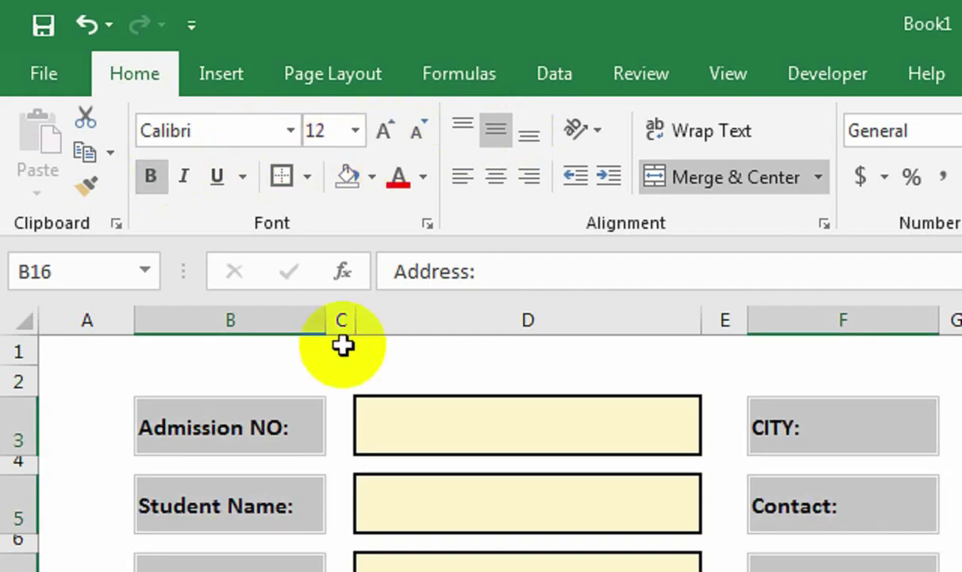
left_click(371, 178)
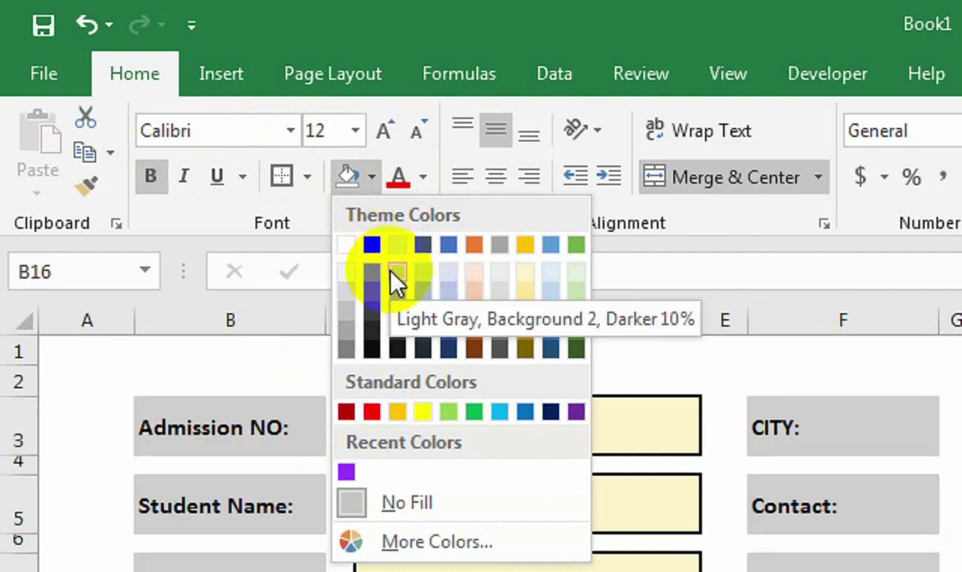
left_click(393, 270)
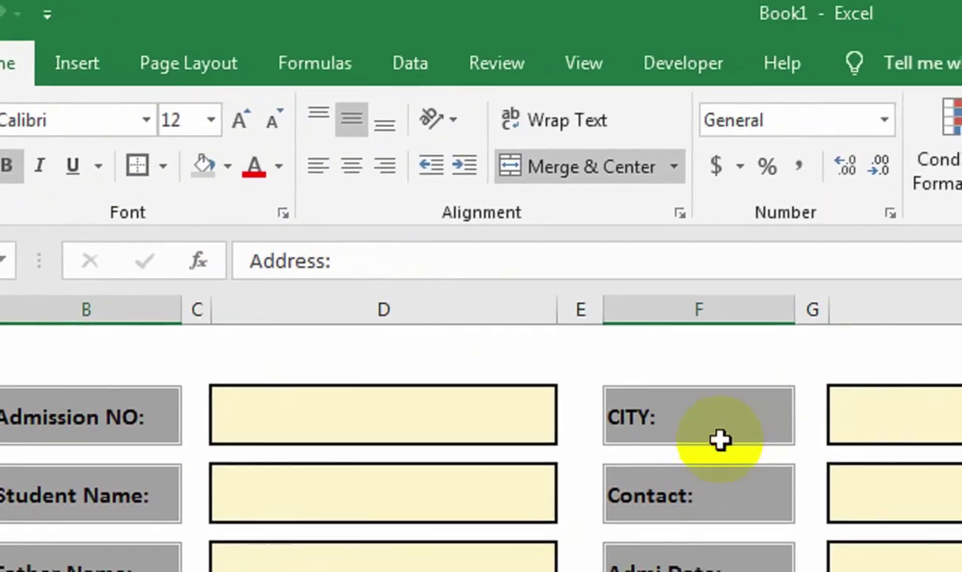
left_click(847, 500)
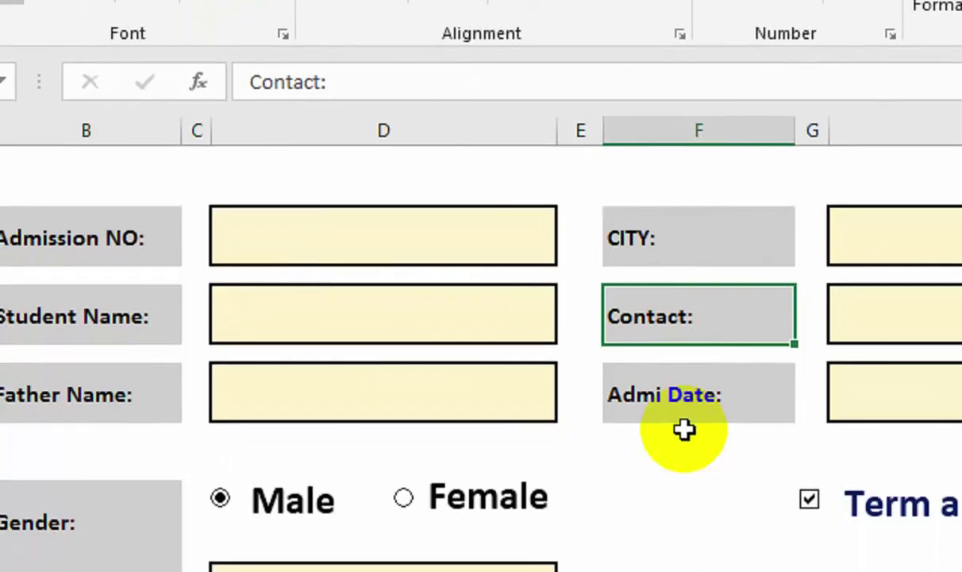
left_click(627, 134)
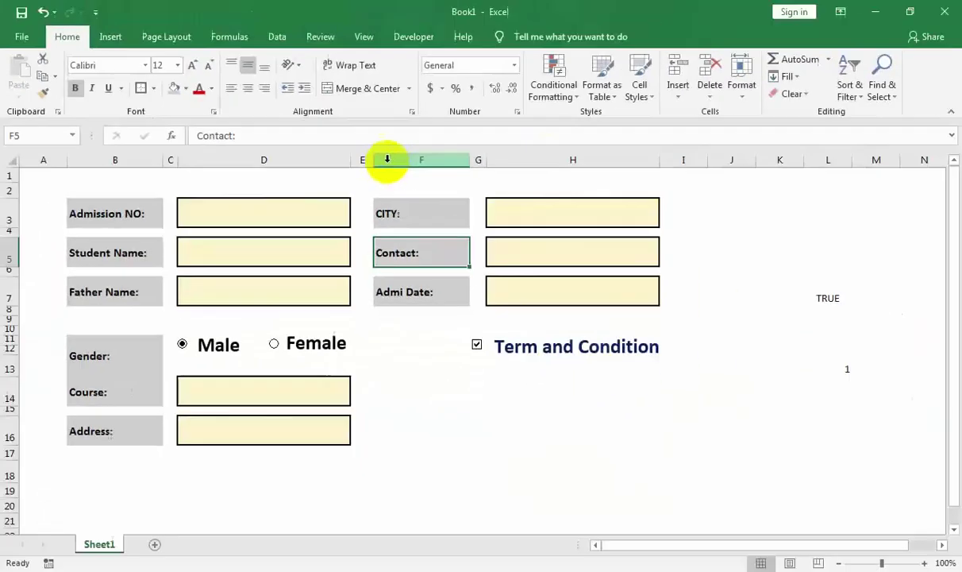
Insert a blank column F before the CITY labels and drag it slightly wider.
right_click(631, 132)
left_click(528, 494)
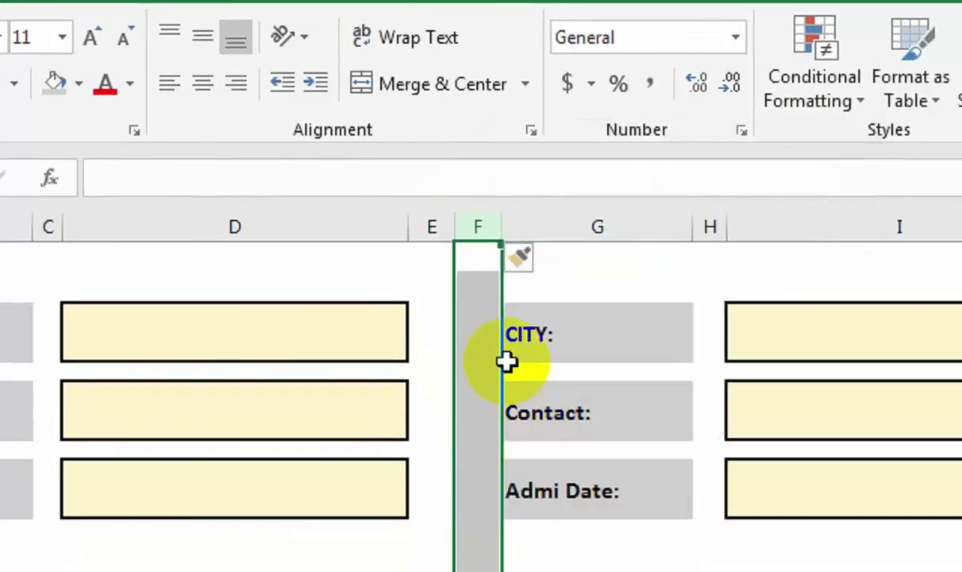
left_click_drag(505, 228, 530, 227)
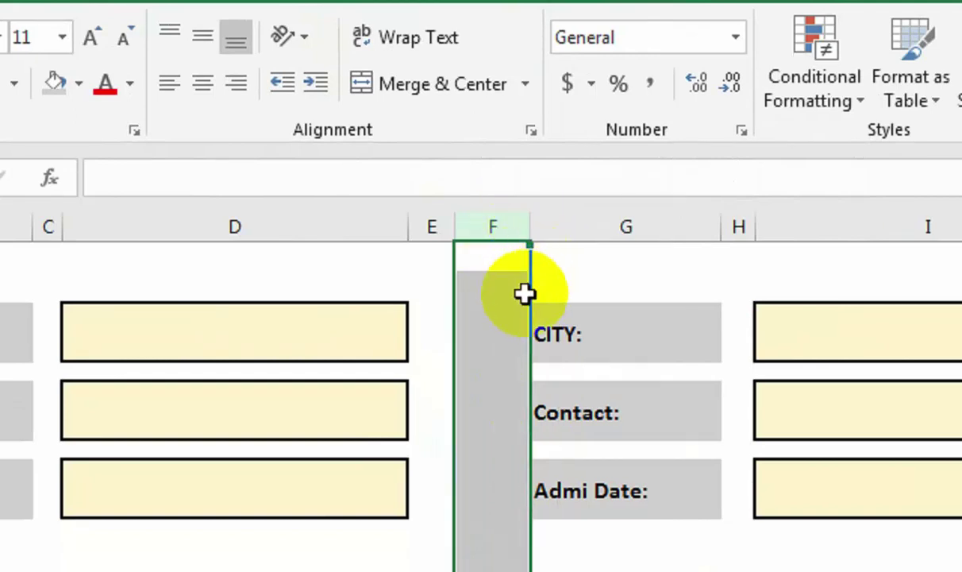
left_click(442, 328)
left_click(436, 410)
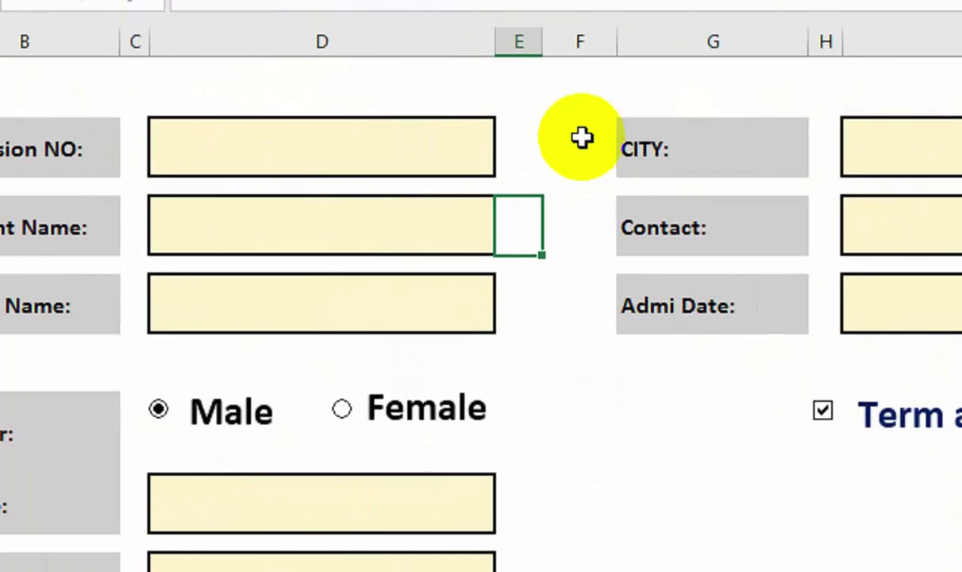
Enter =IF(ISNUMBER(D3),"P","O") in E3 as the Admission NO check.
left_click(512, 155)
type("=IF")
key("BackSpace")
type("IF(")
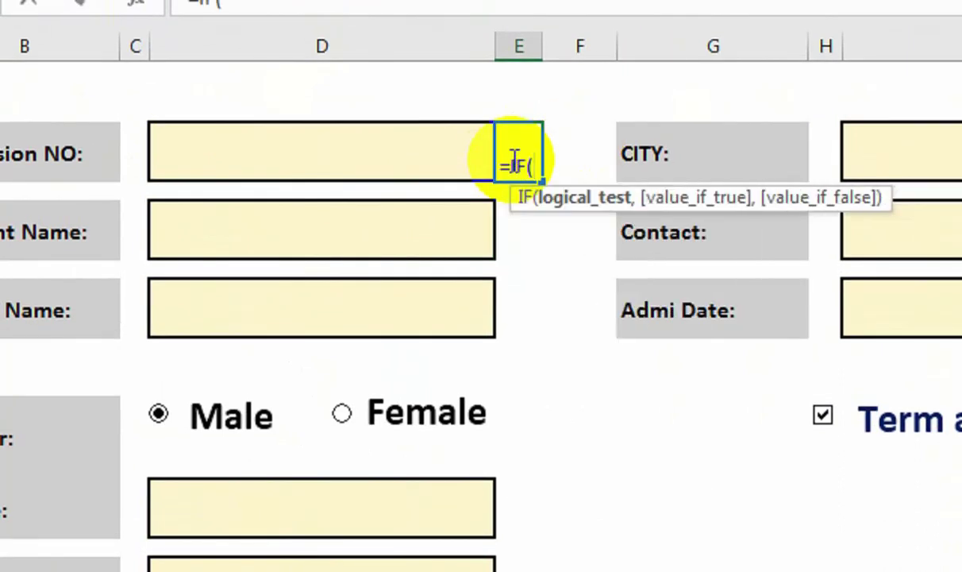
type("is")
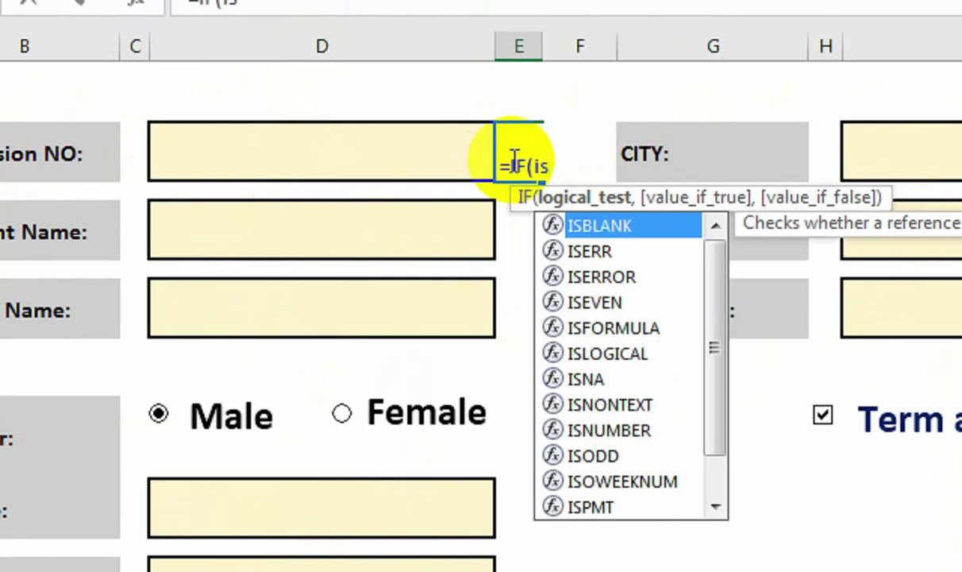
type("n")
key("Tab")
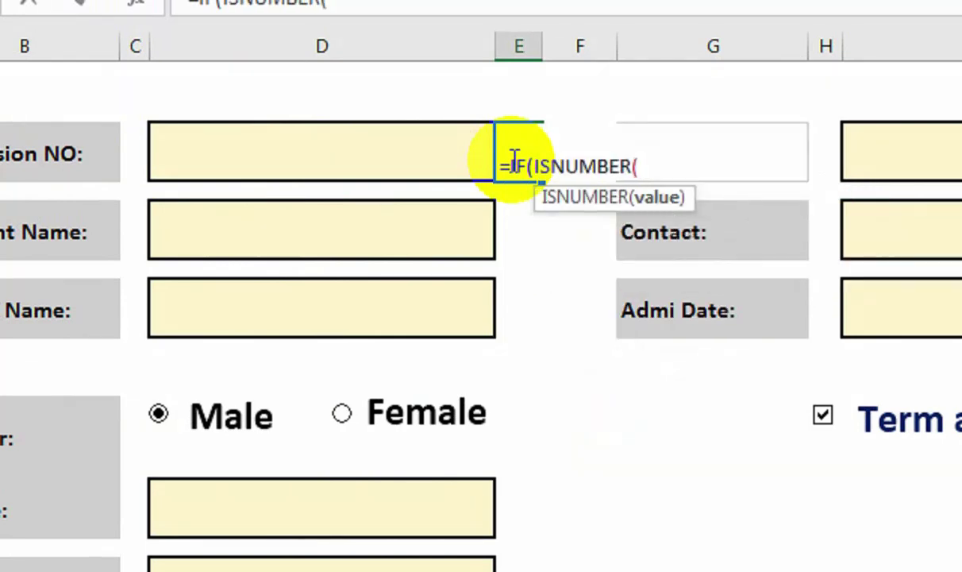
key("Left")
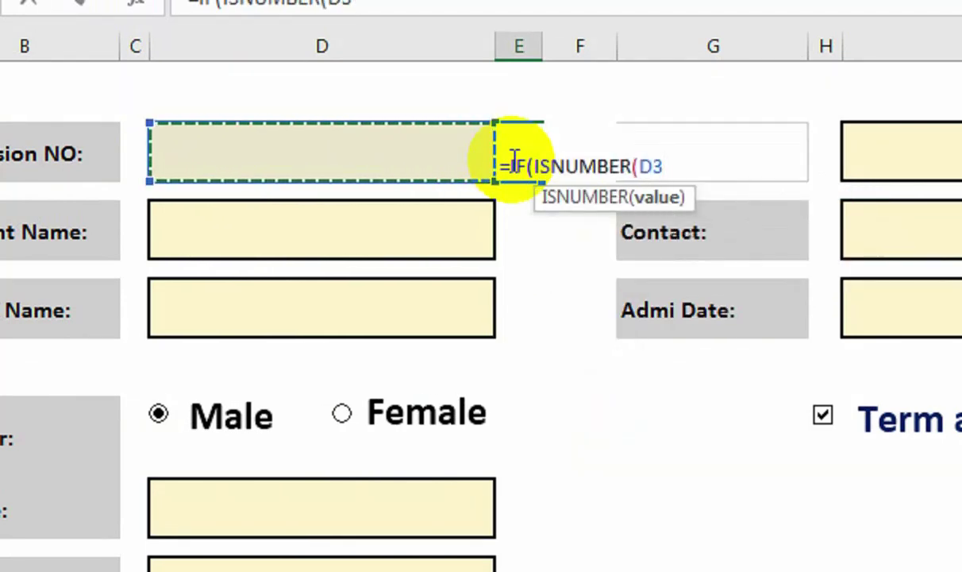
type("),\"P\",\"O")
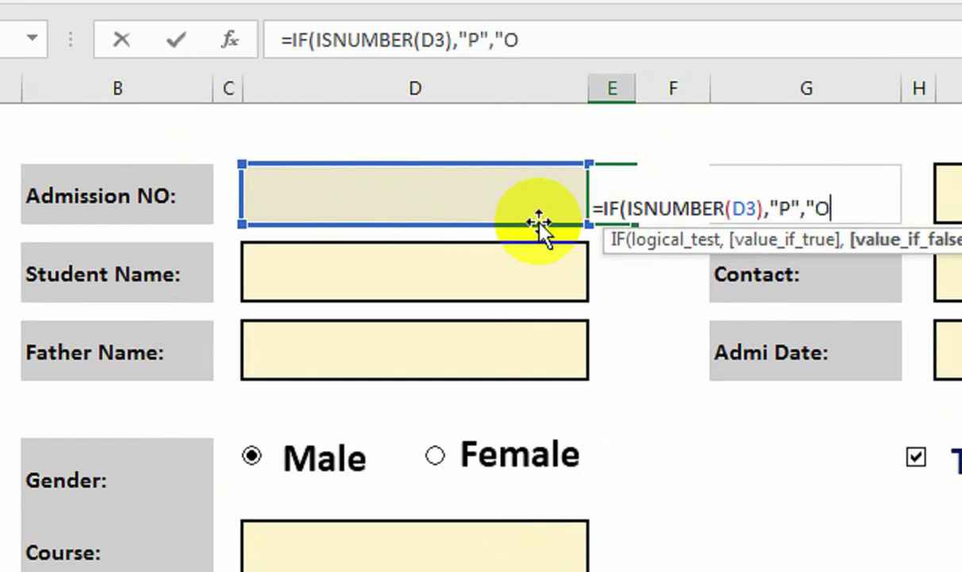
type(")")
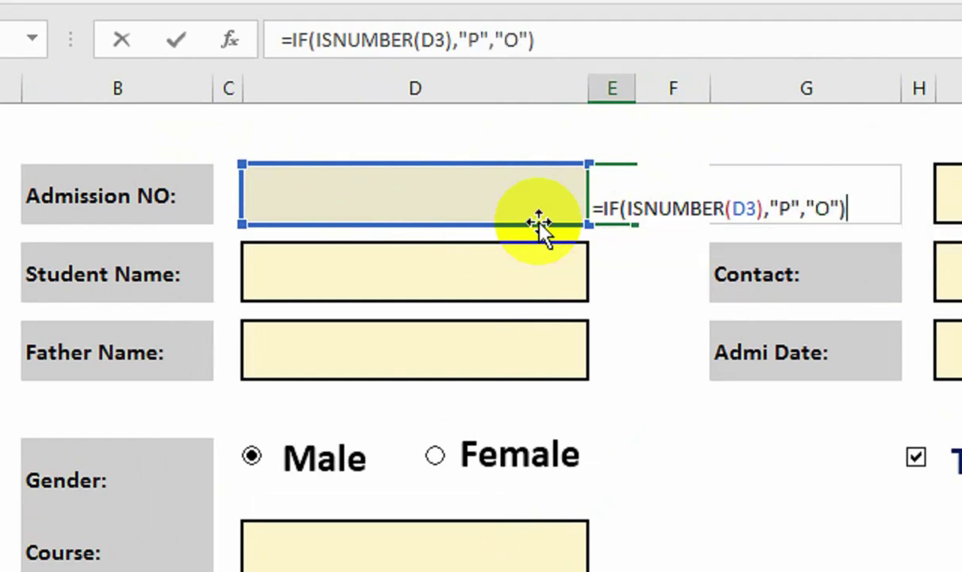
key("Return")
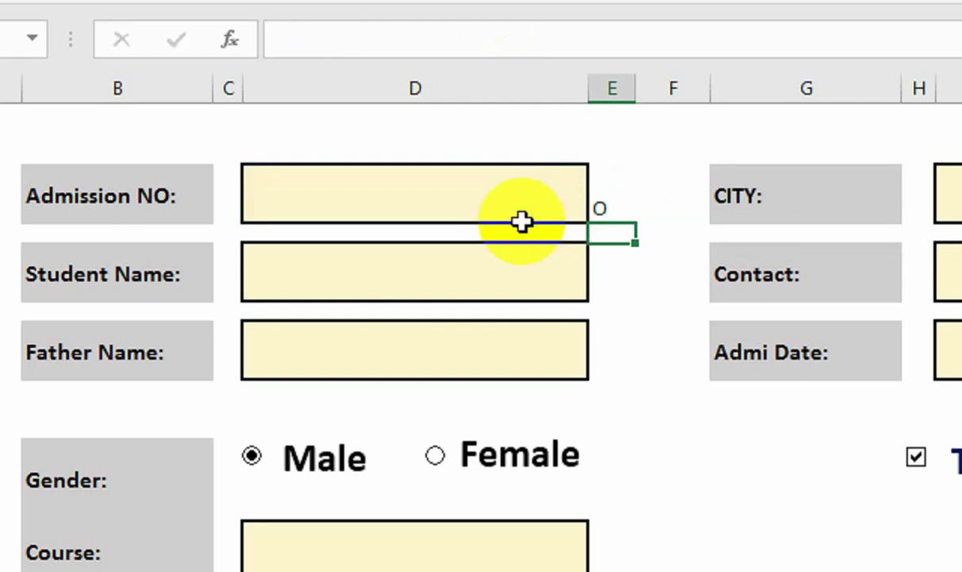
Test Admission NO with SDF and 5345, then clear D3 so E3 shows O.
left_click(529, 194)
type("SDF")
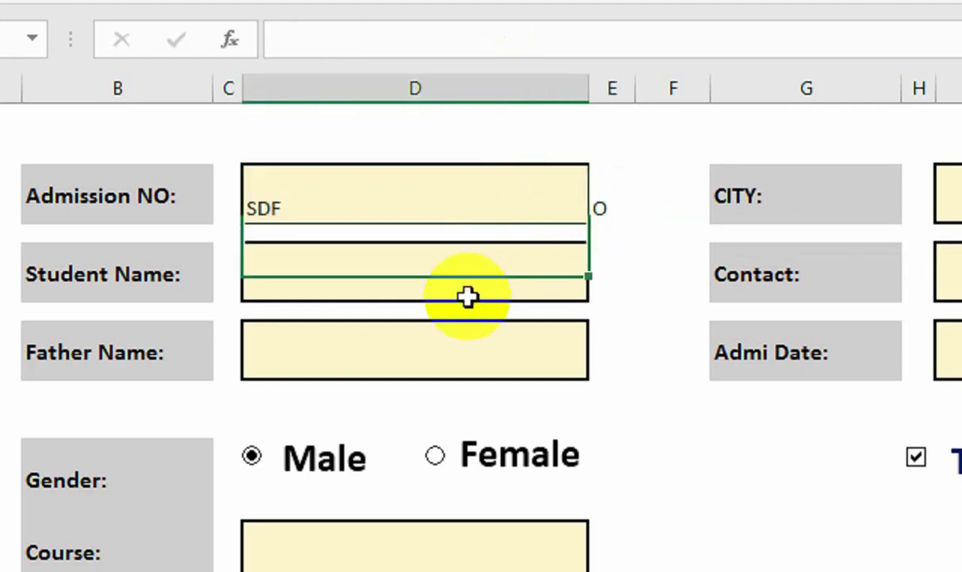
key("Return")
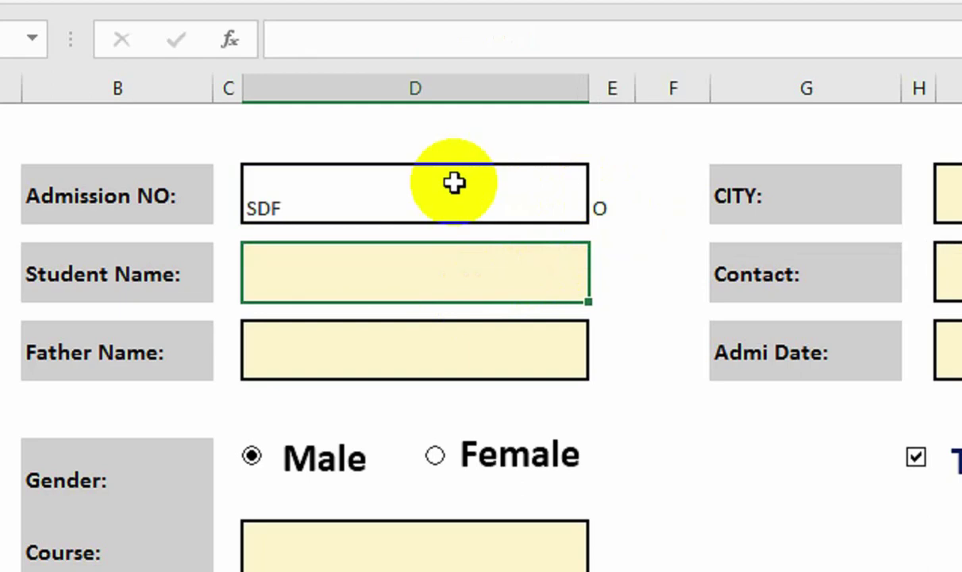
left_click(433, 198)
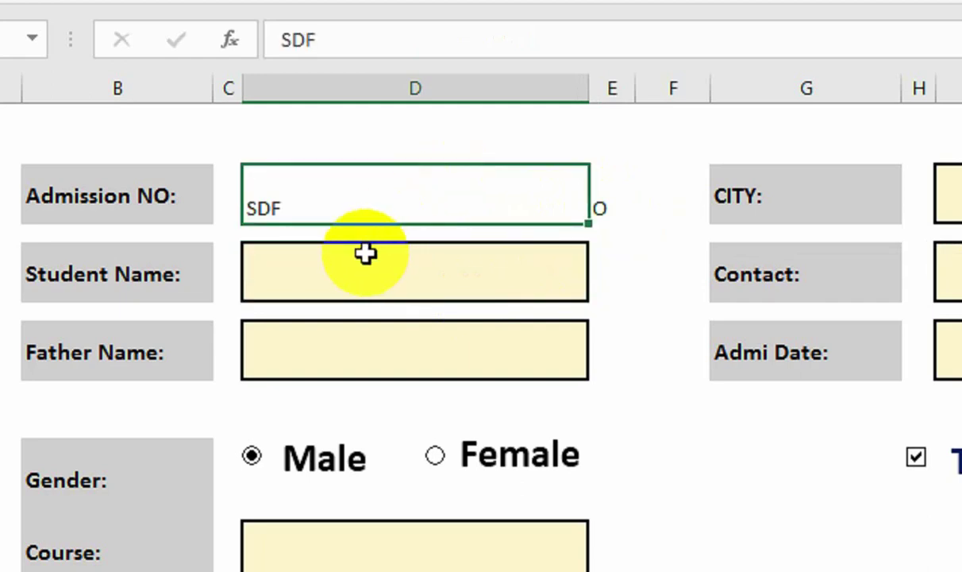
key("Return")
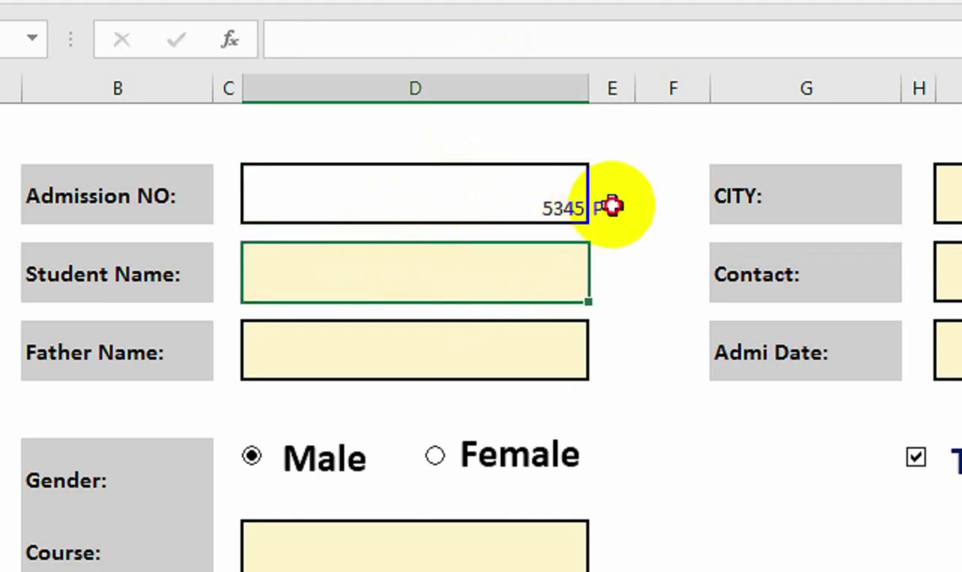
left_click(493, 205)
key("Delete")
key("Right")
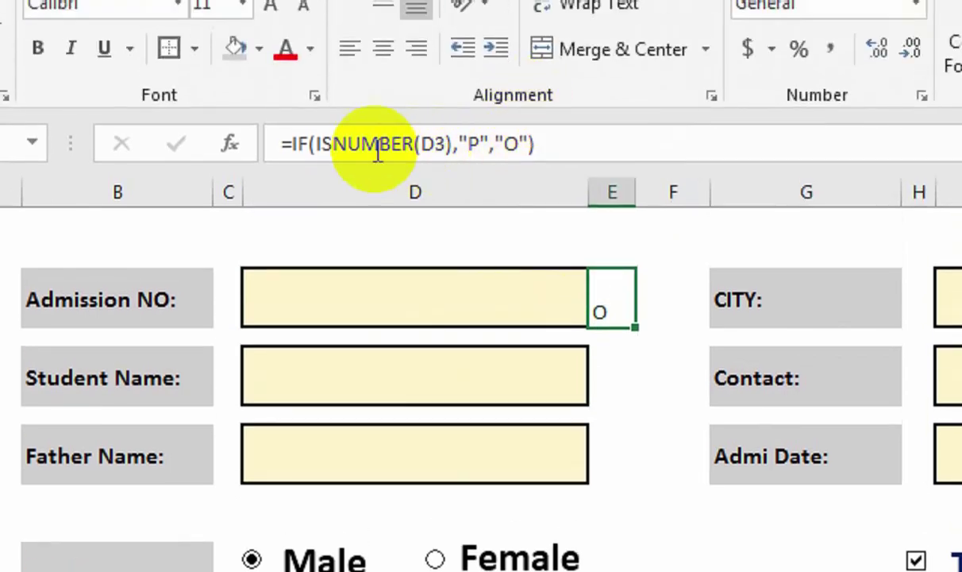
Change E3's formula to =IF(D3="","",IF(ISNUMBER(D3),"P","O")).
left_click(289, 148)
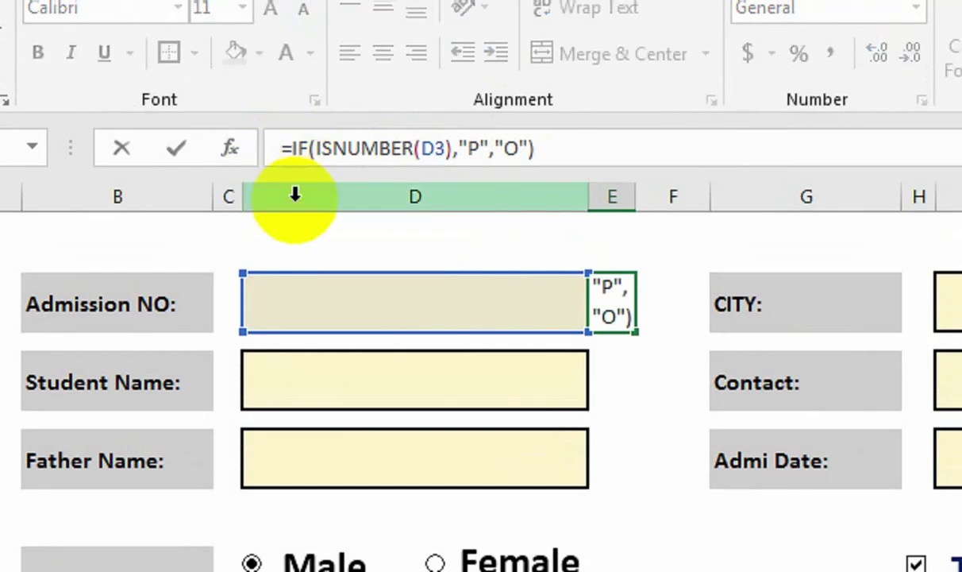
type("IF(")
left_click(395, 297)
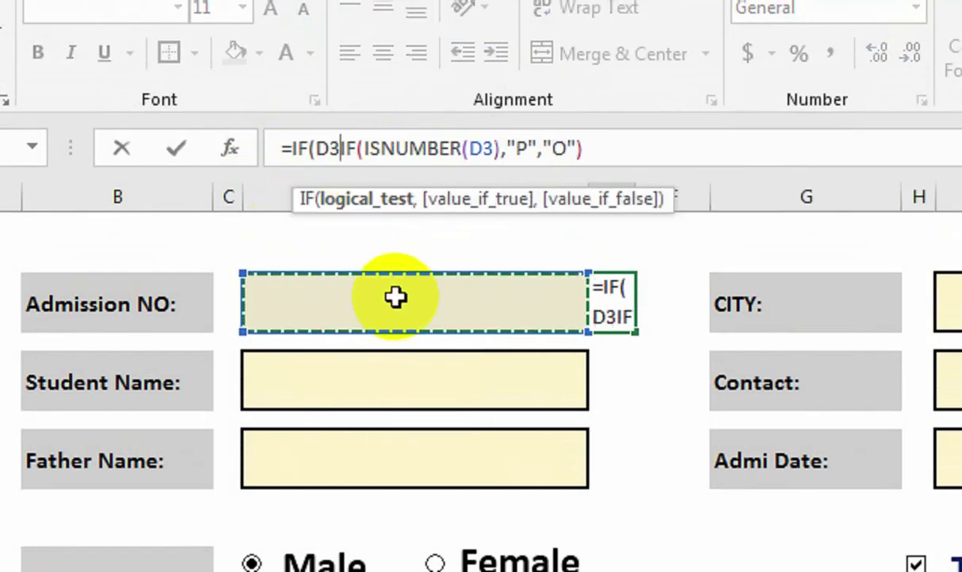
type("=\"\",\"")
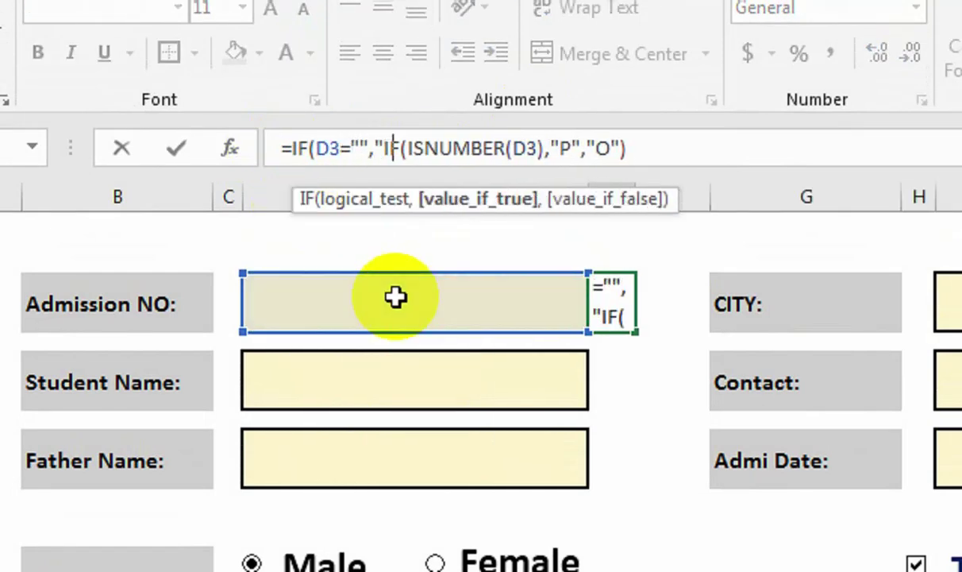
type("\",")
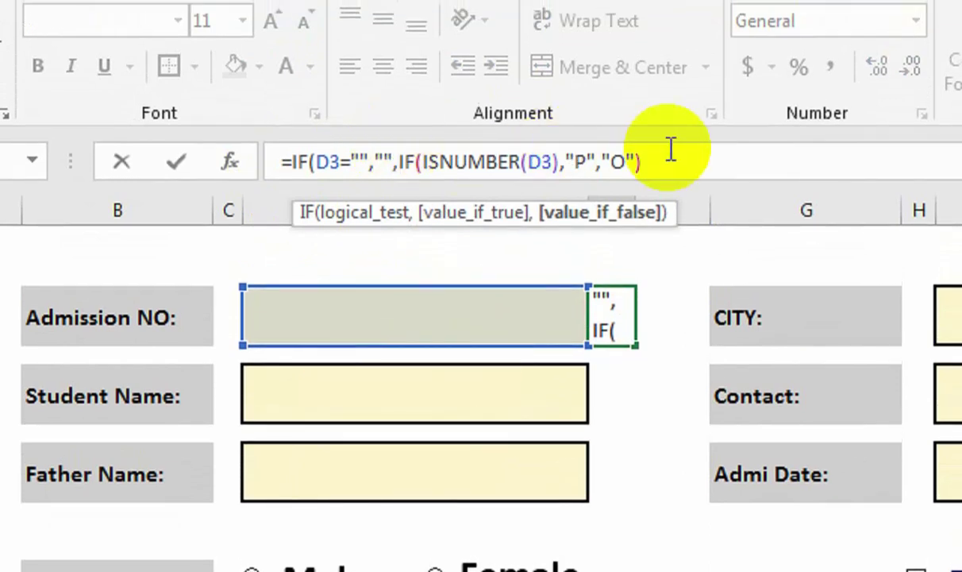
key("Return")
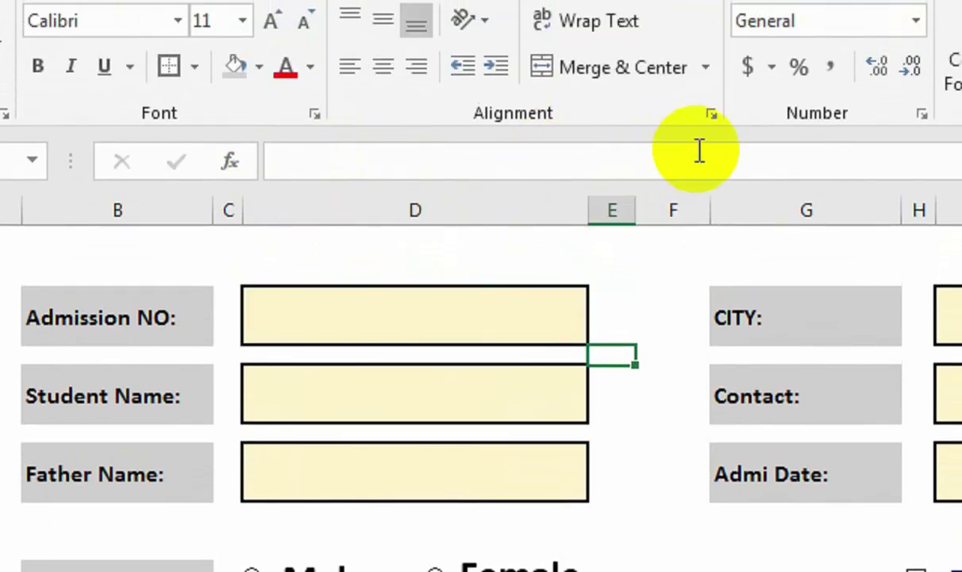
Enter 435 in Admission NO and confirm E3 now shows P.
left_click(333, 303)
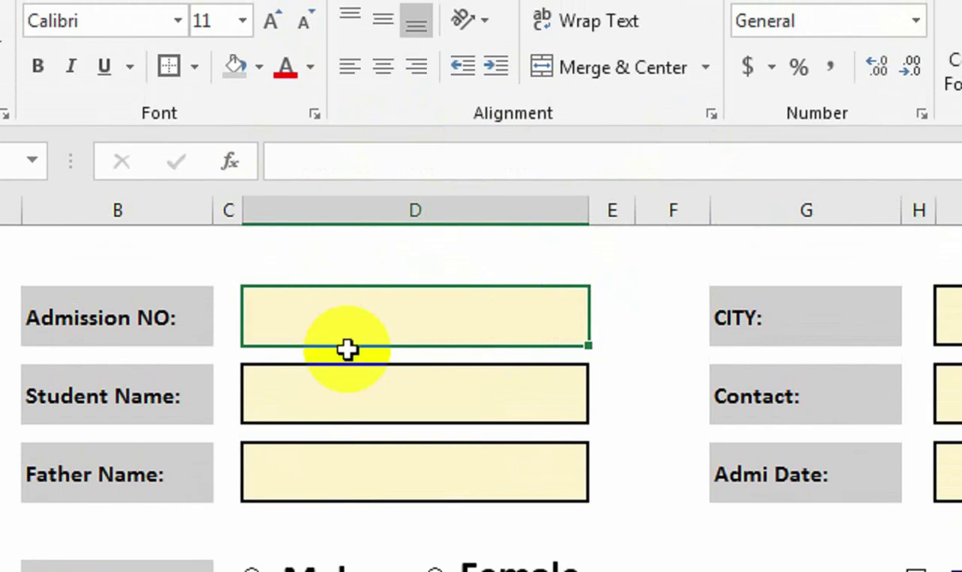
type("435")
key("Return")
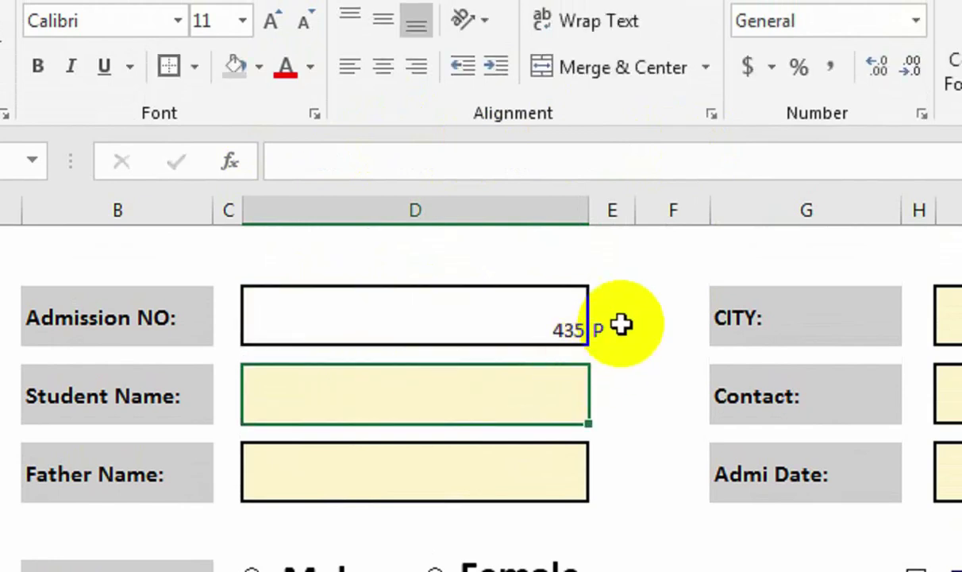
left_click(620, 324)
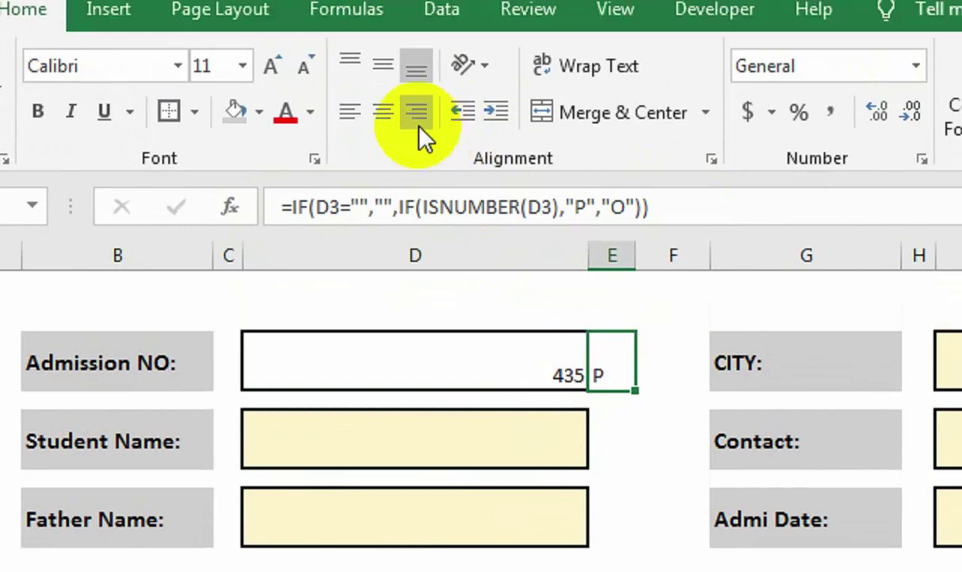
Centre E3, enlarge it to size 18 and set Wingdings 2 so P becomes a tick.
left_click(385, 115)
left_click(387, 72)
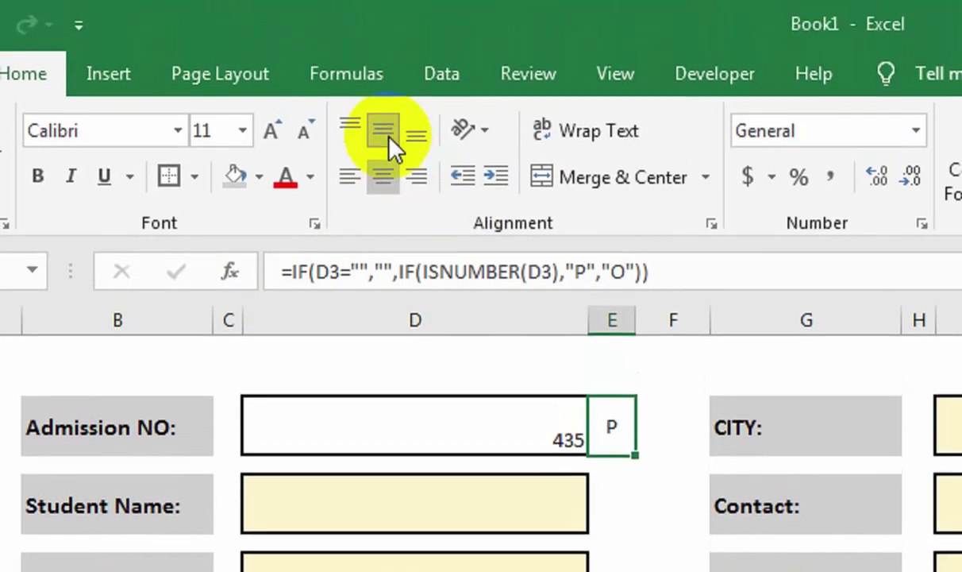
left_click(271, 131)
left_click(271, 131)
left_click(271, 131)
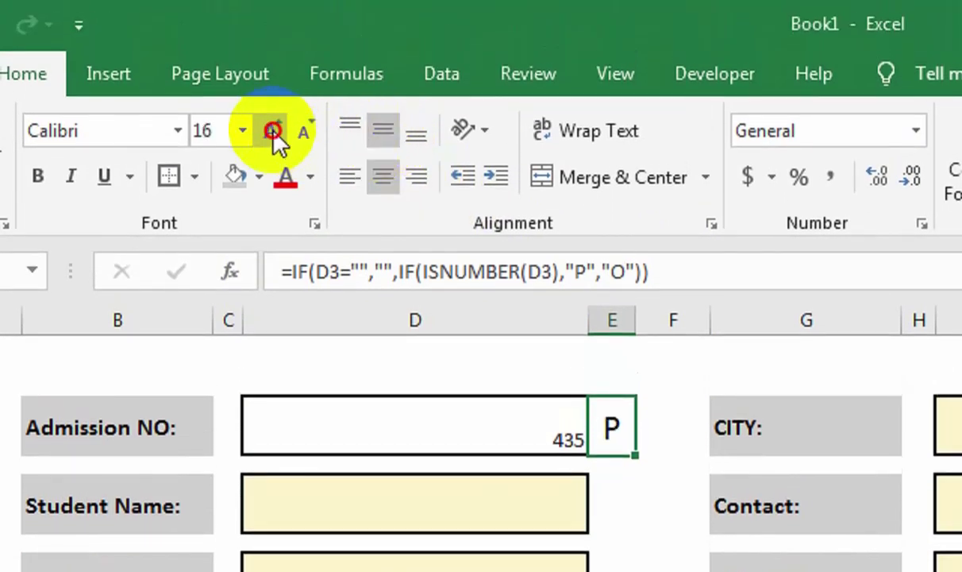
left_click(271, 131)
left_click(193, 132)
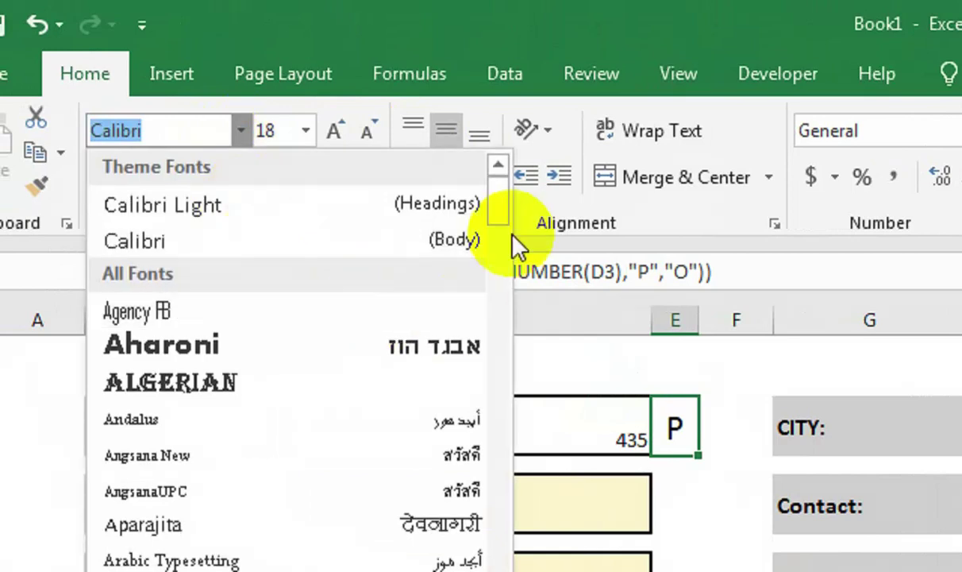
type("w")
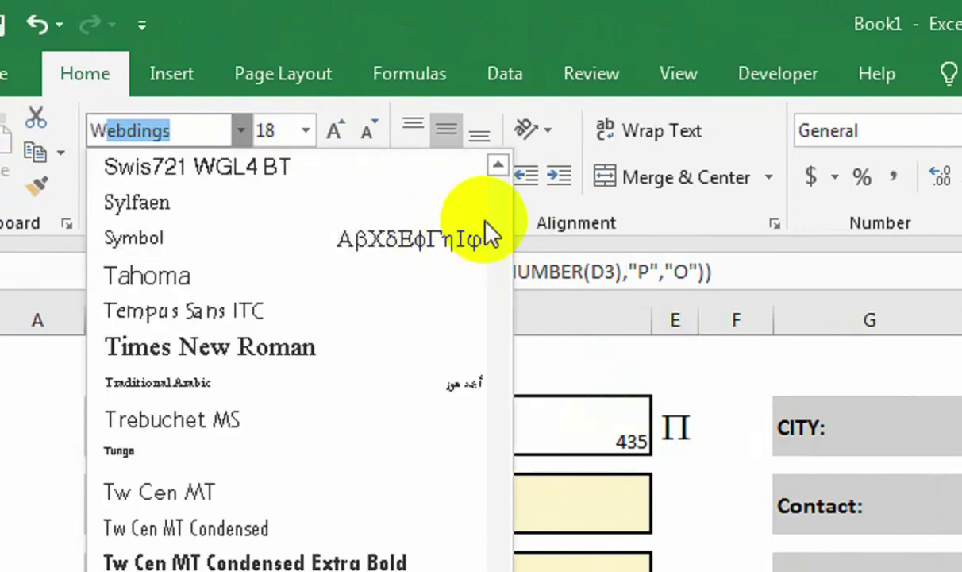
scroll(508, 477, "down", 2)
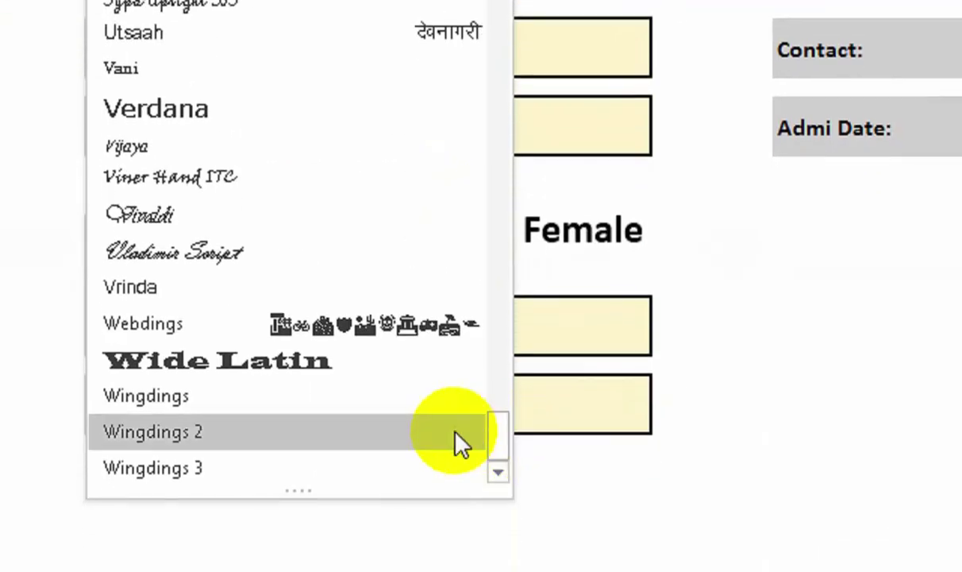
left_click(456, 442)
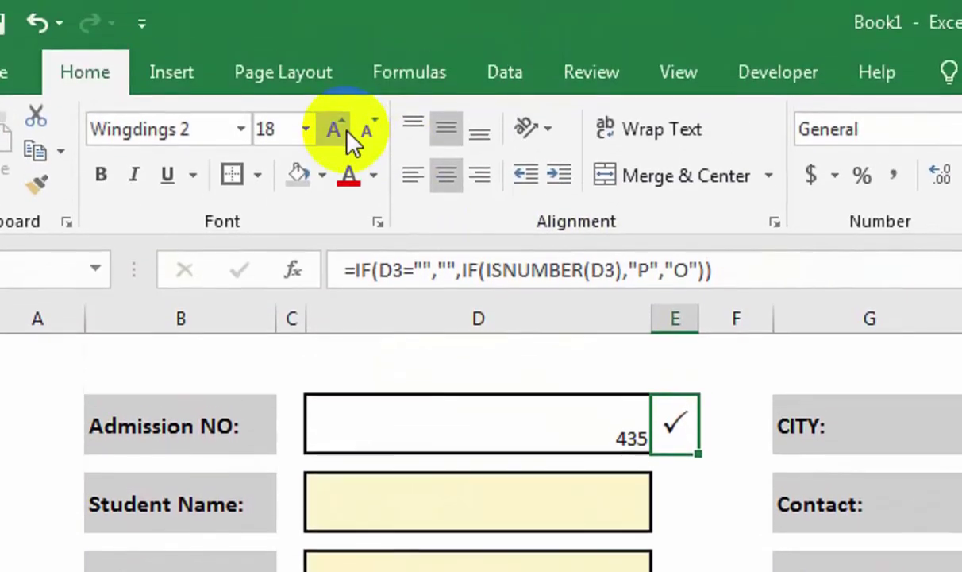
left_click(345, 2)
Ctrl-select the Admission NO, Student Name, Father Name, Course, CITY, Contact and Admi Date inputs.
left_click(493, 418)
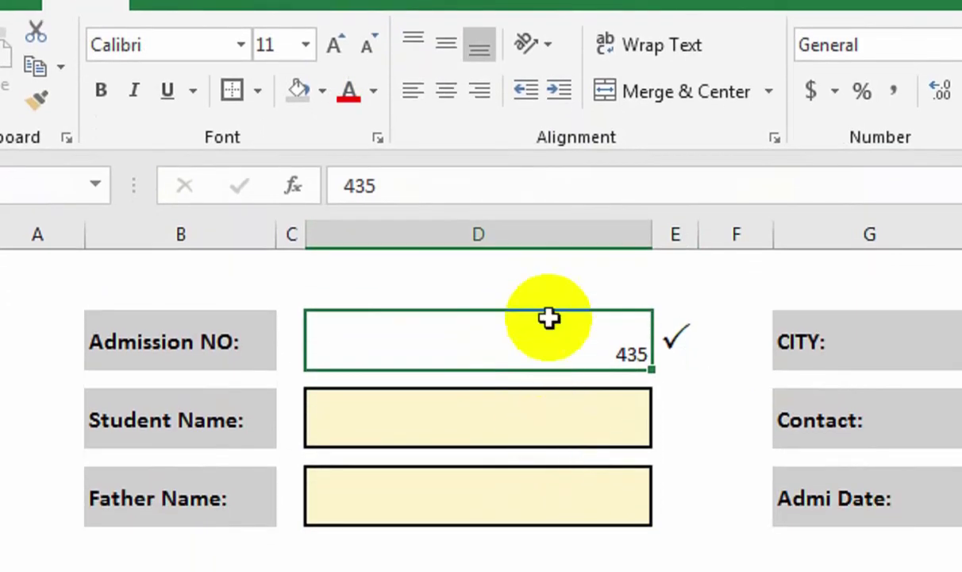
left_click(540, 435)
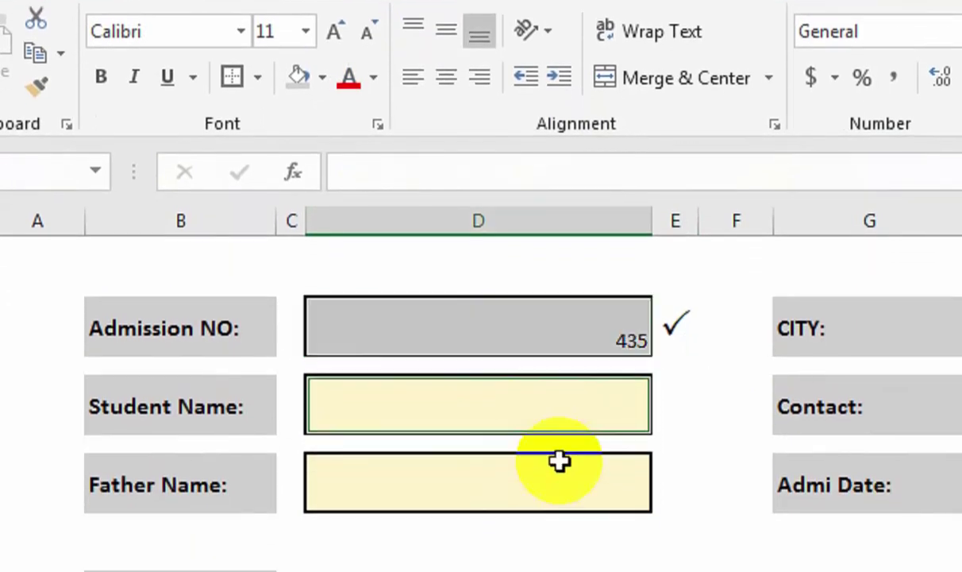
left_click(561, 488)
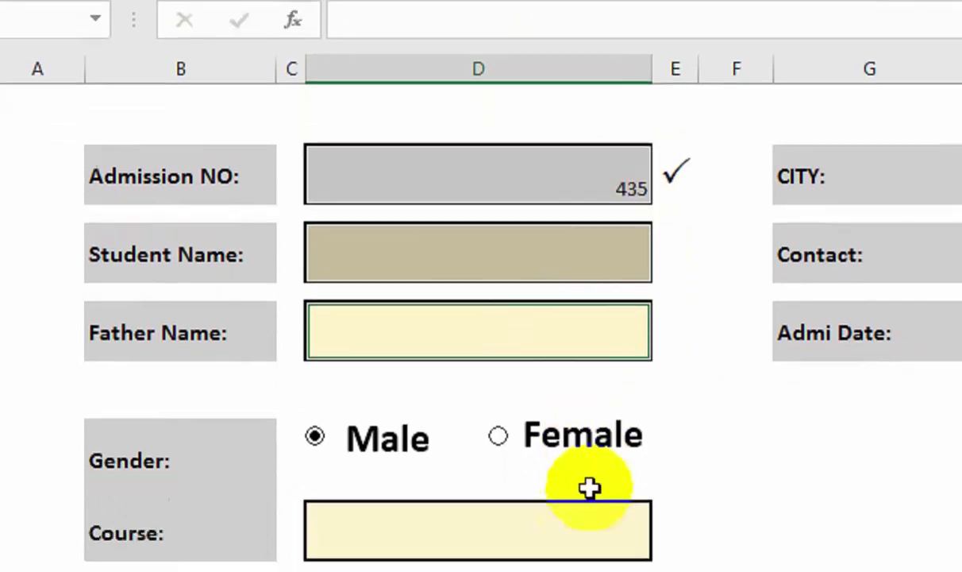
left_click(573, 458)
left_click(595, 472)
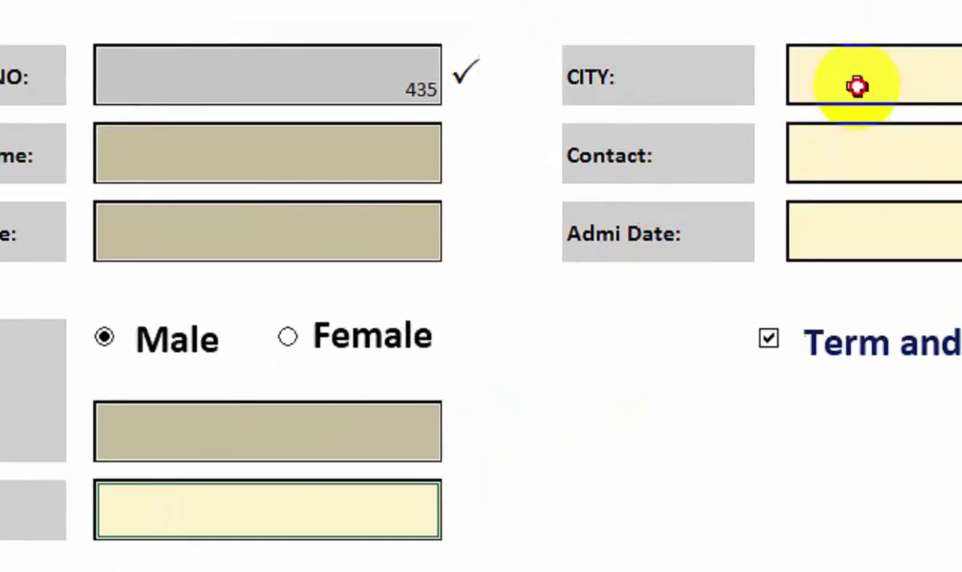
left_click(949, 32)
left_click(953, 120)
left_click(953, 199)
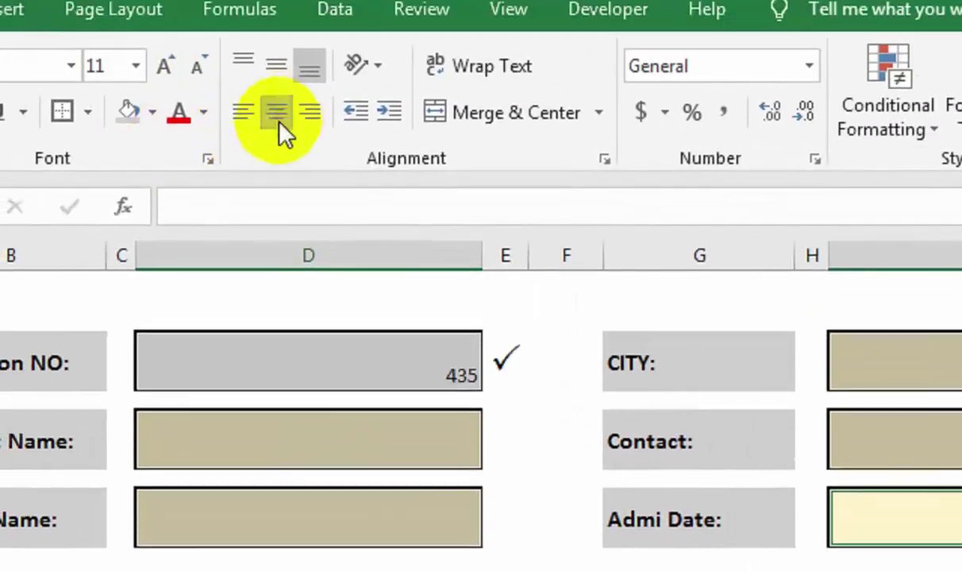
Format the input fields as centred, middle-aligned Arial 20, then clear Admission NO.
left_click(251, 35)
left_click(275, 60)
left_click(146, 120)
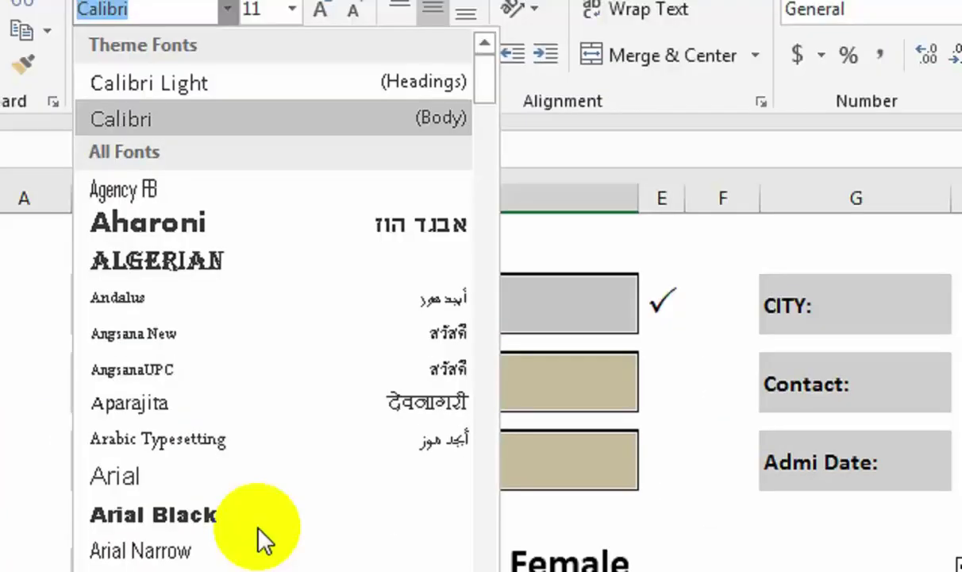
left_click(246, 409)
left_click(332, 54)
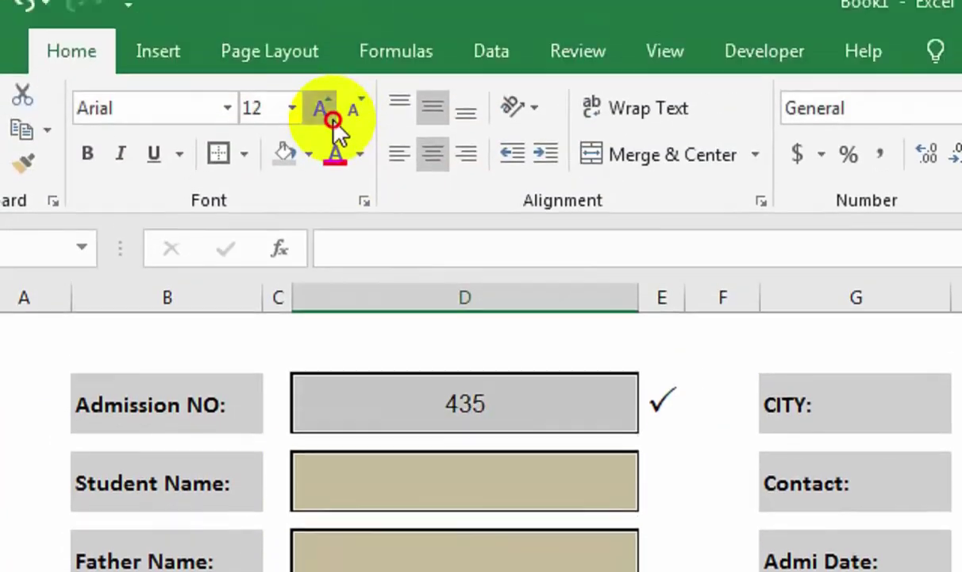
left_click(333, 54)
left_click(333, 54)
left_click(333, 54)
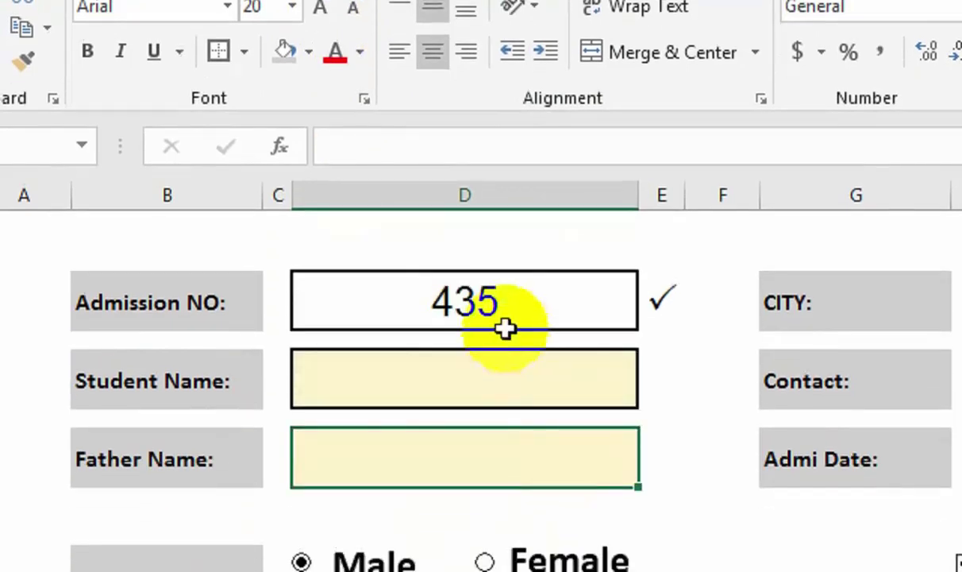
left_click(508, 429)
key("Delete")
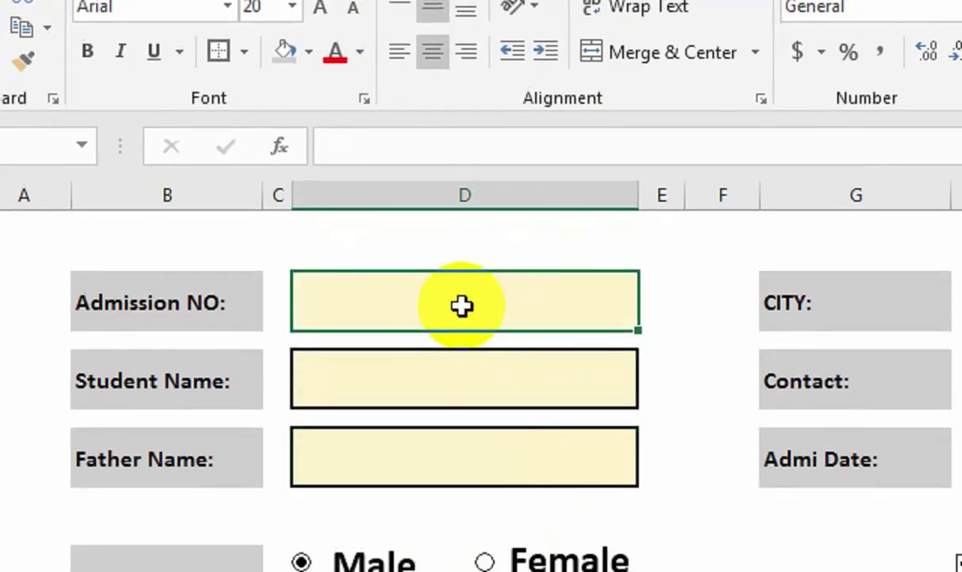
Test Admission NO with 345 (tick) and FERWE (cross), then clear the field.
type("345")
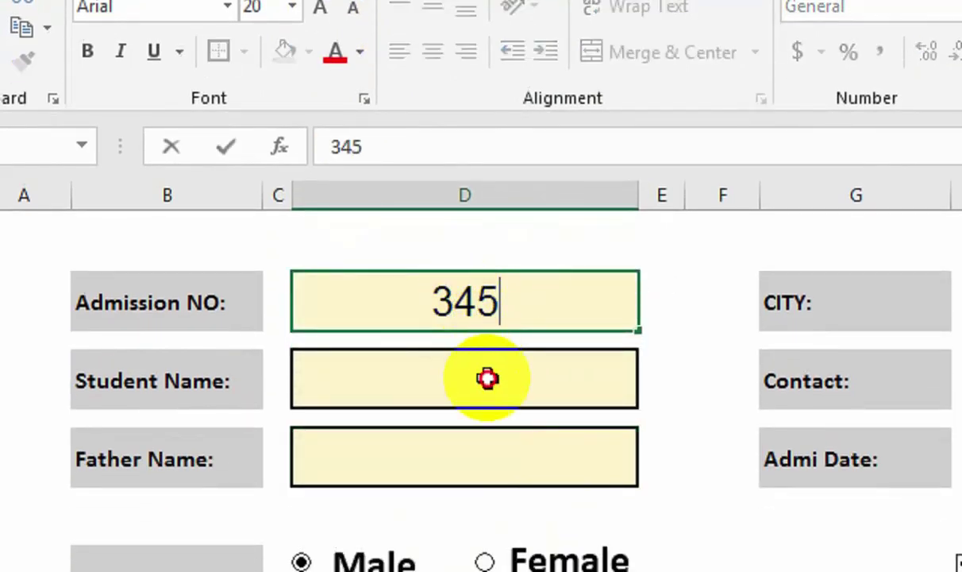
left_click(488, 378)
left_click(548, 307)
type("FERWE")
left_click(551, 386)
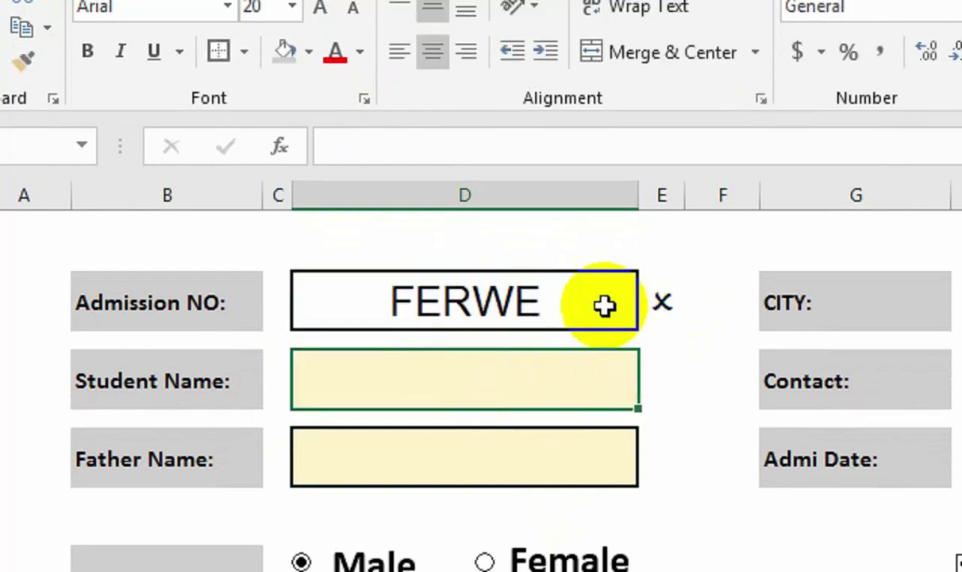
left_click(595, 310)
left_click(664, 301)
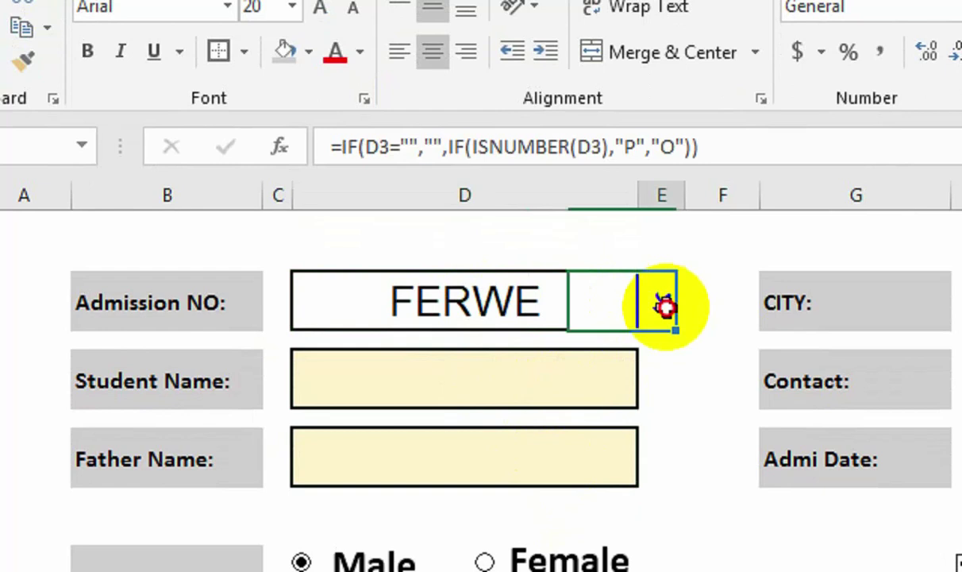
left_click(532, 310)
key("Delete")
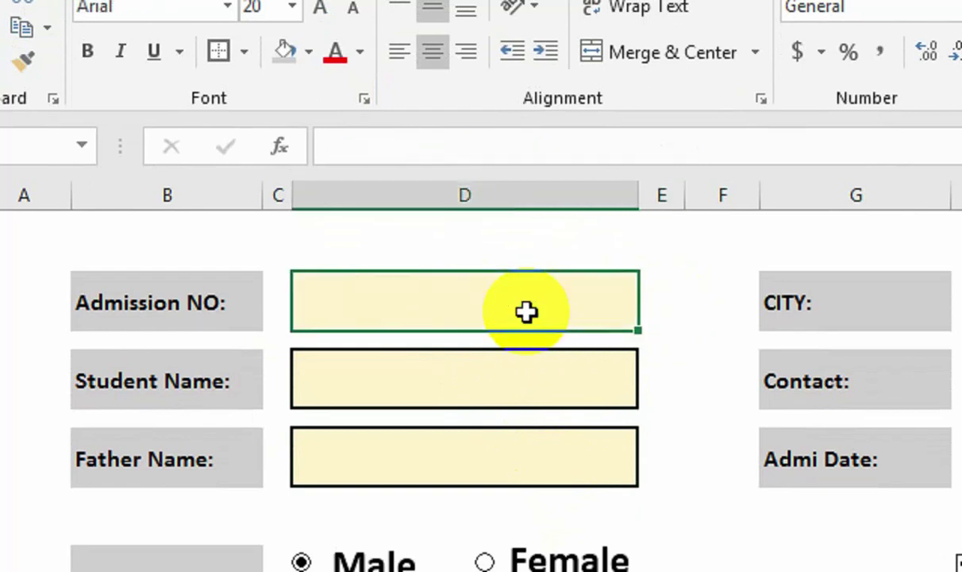
Copy the full text of E3's check formula from the formula bar.
left_click(653, 307)
left_click(663, 147)
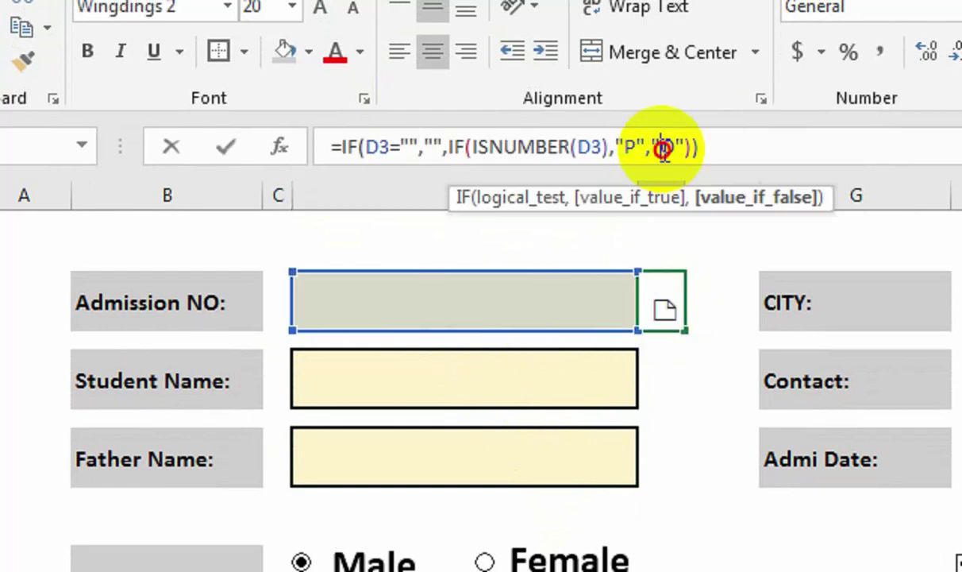
key("ctrl+a")
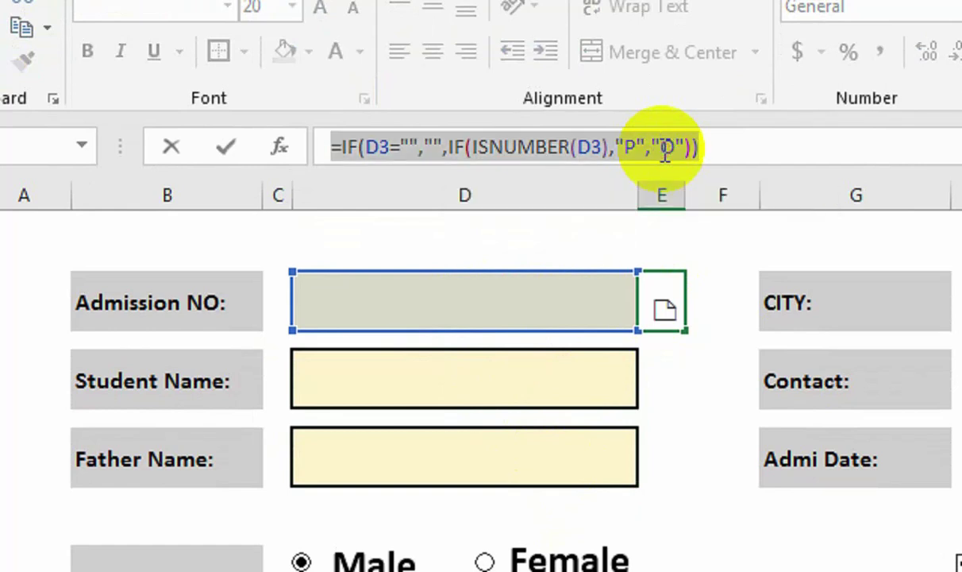
key("Delete")
key("Return")
key("Return")
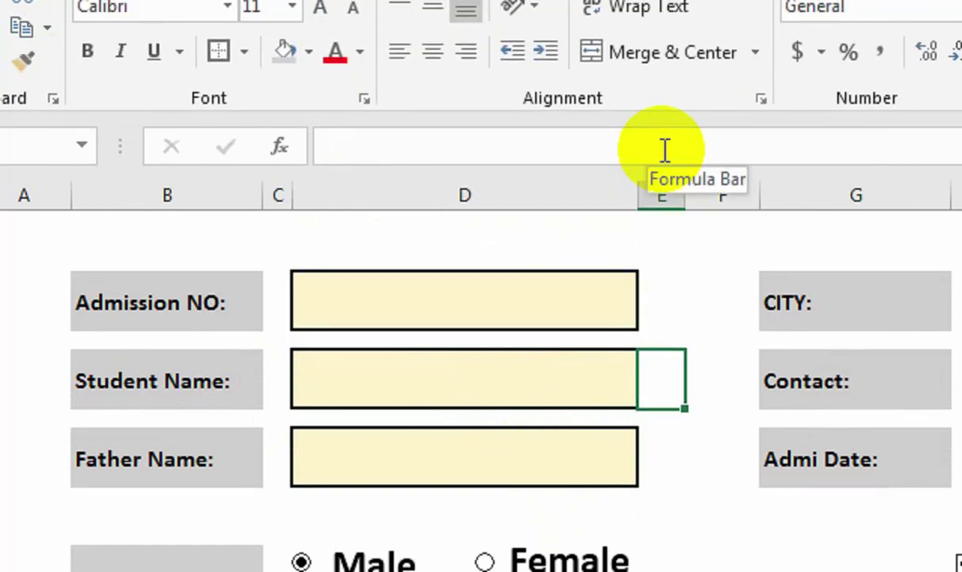
Try pasting the check formula into all the scattered check cells, dismiss the error, then pick Student Name's check cell.
left_click(661, 458, "ctrl")
left_click(666, 476, "ctrl")
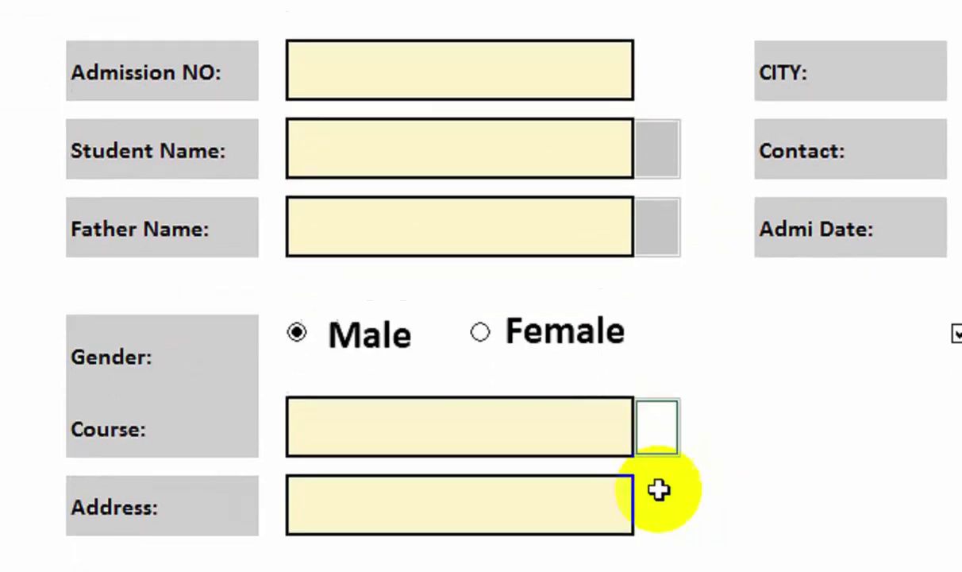
left_click(659, 541, "ctrl")
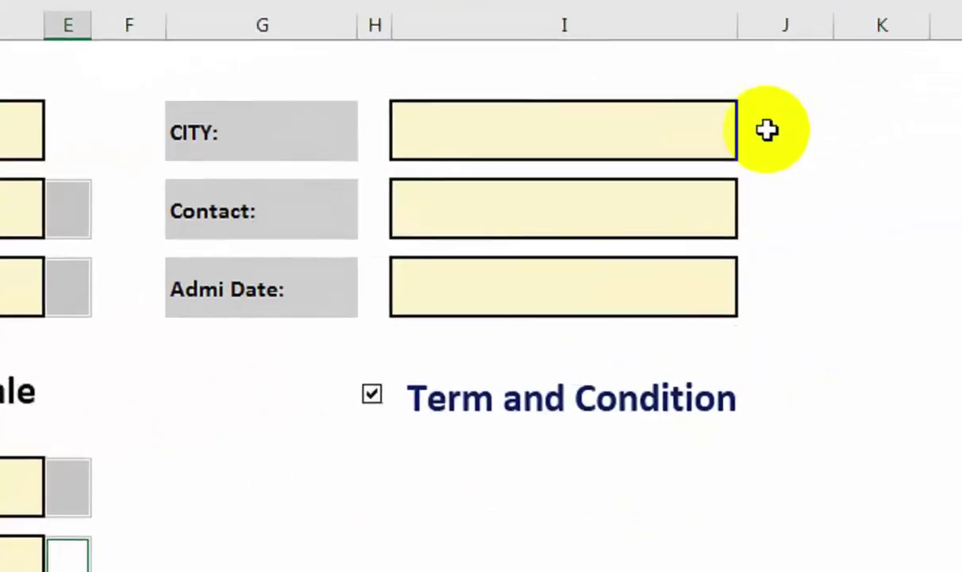
left_click(766, 127, "ctrl")
left_click(767, 199, "ctrl")
left_click(755, 280, "ctrl")
key("ctrl+v")
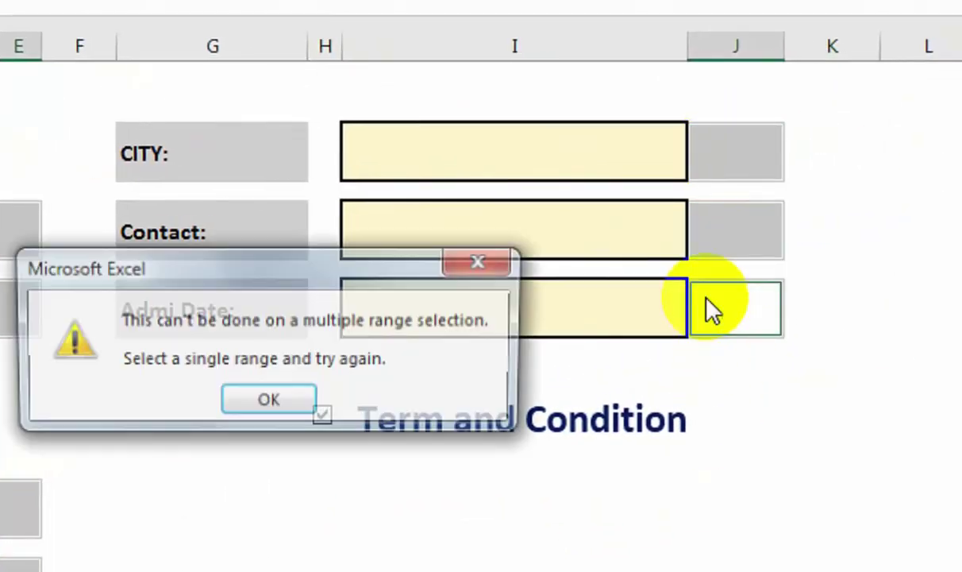
left_click(266, 401)
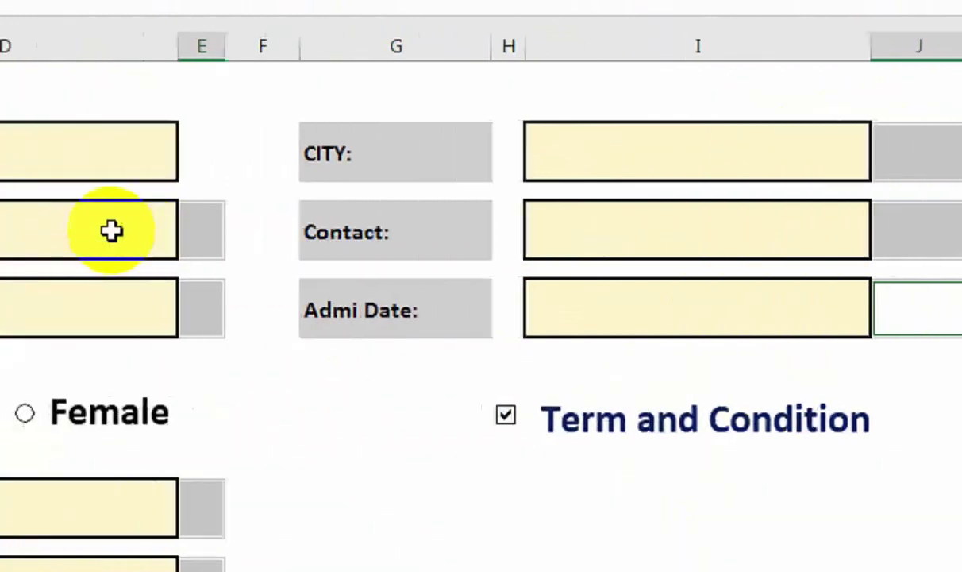
left_click(10, 236)
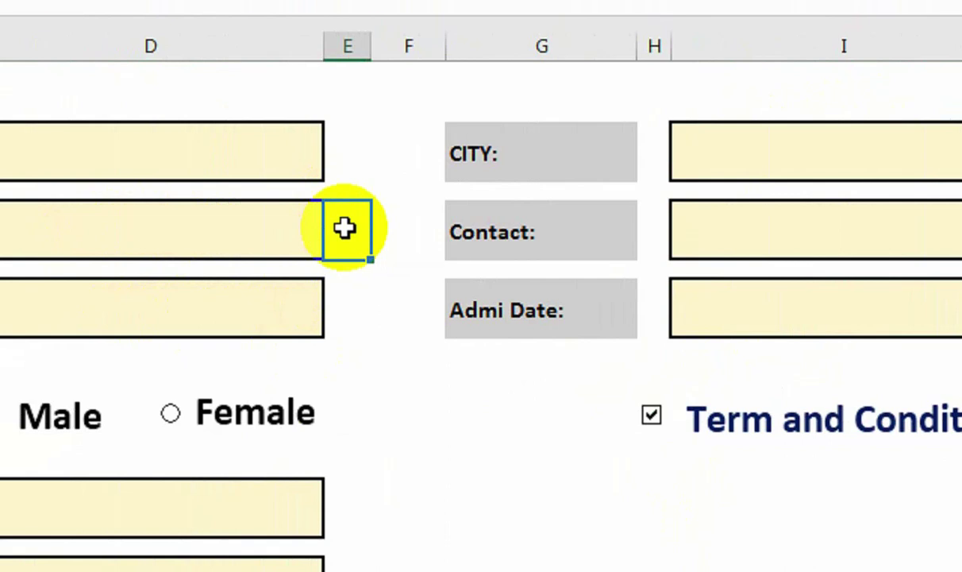
Change both D3 references in the Student Name check formula in E5 to D5.
double_click(344, 228)
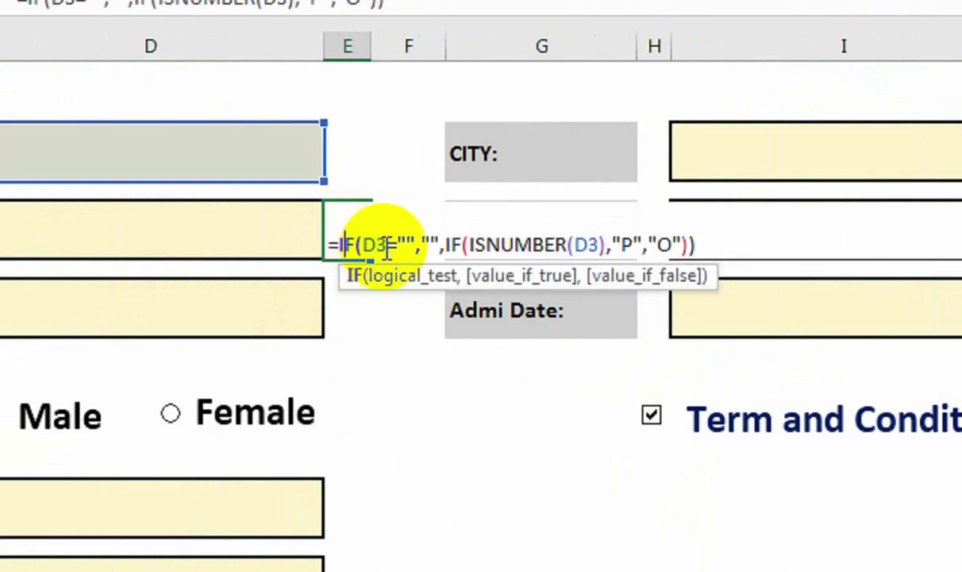
left_click(369, 243)
key("Delete")
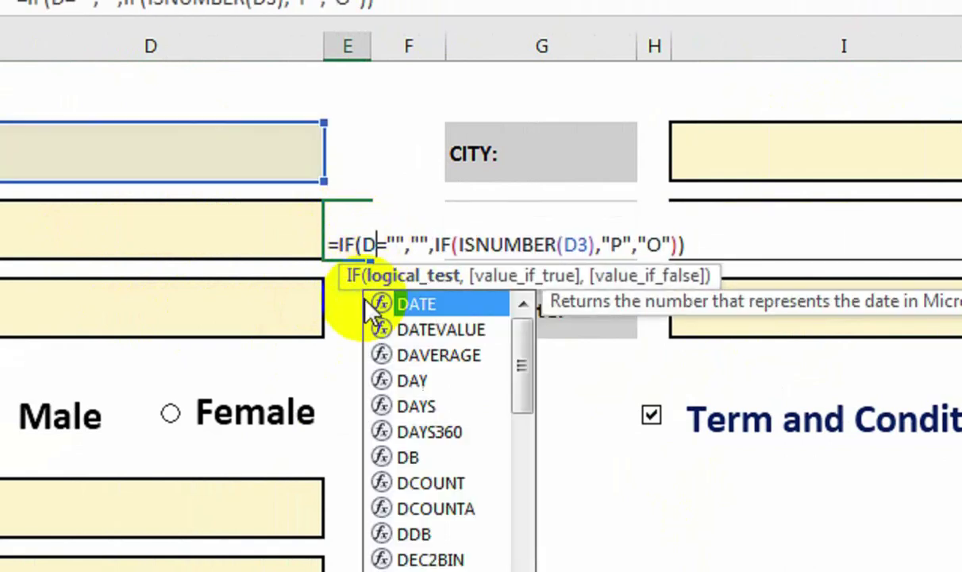
type("5")
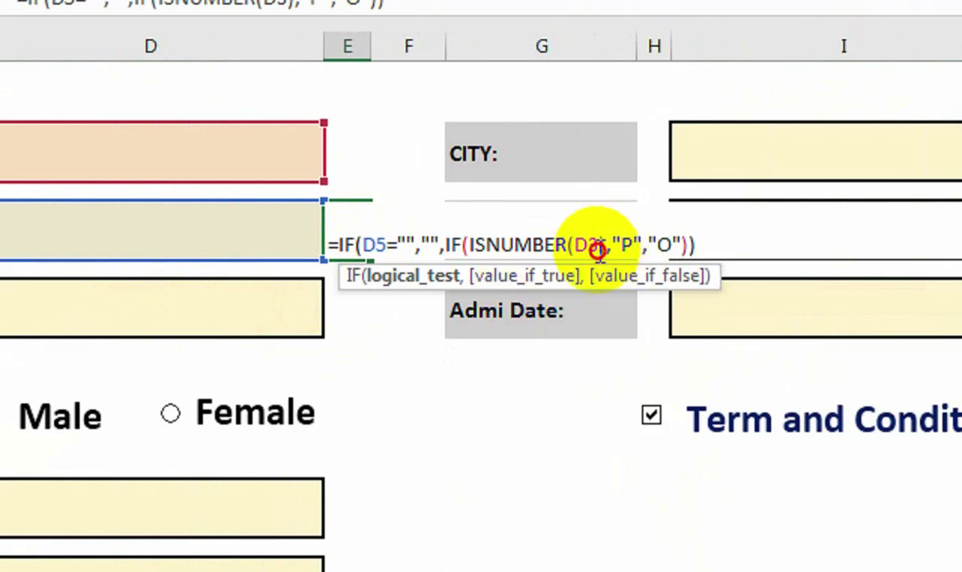
left_click(598, 248)
key("Delete")
type("5")
key("Return")
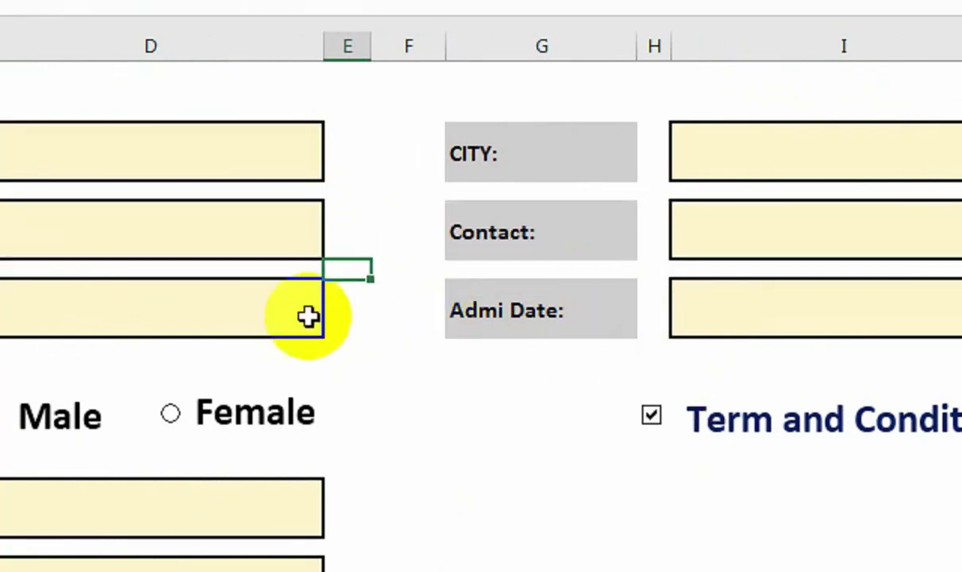
Point the Father Name check formula in E7 at D7 in both references.
left_click(354, 311)
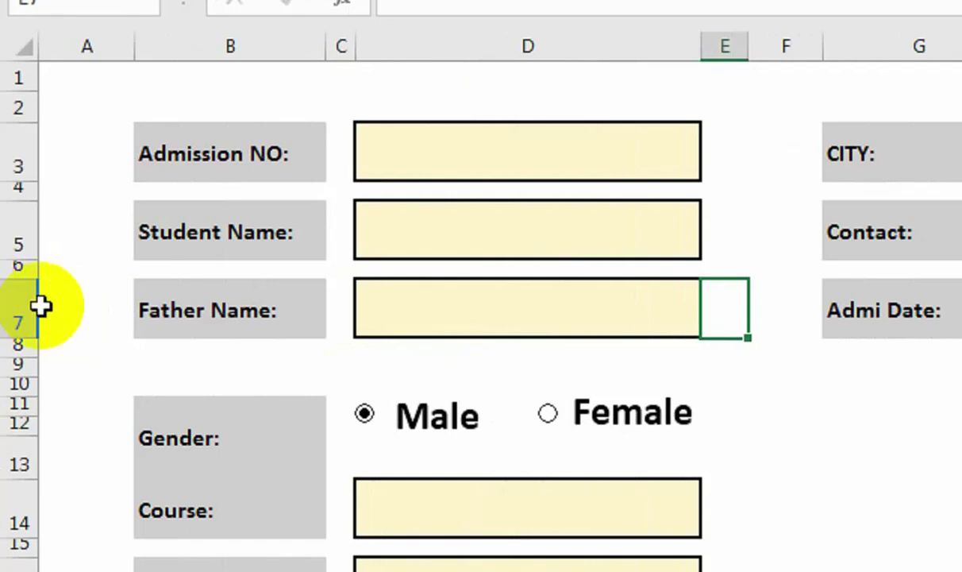
double_click(713, 301)
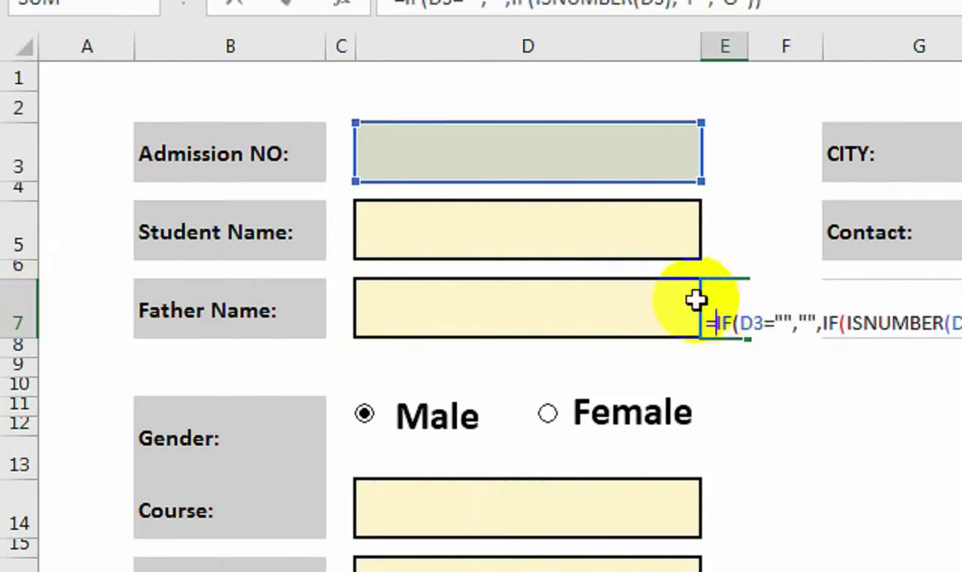
left_click(764, 323)
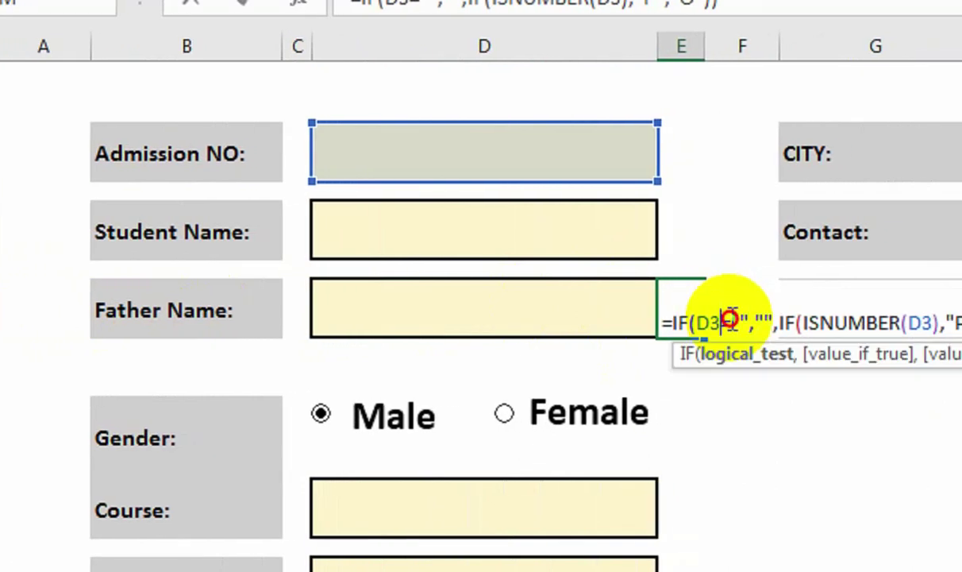
key("BackSpace")
type("7")
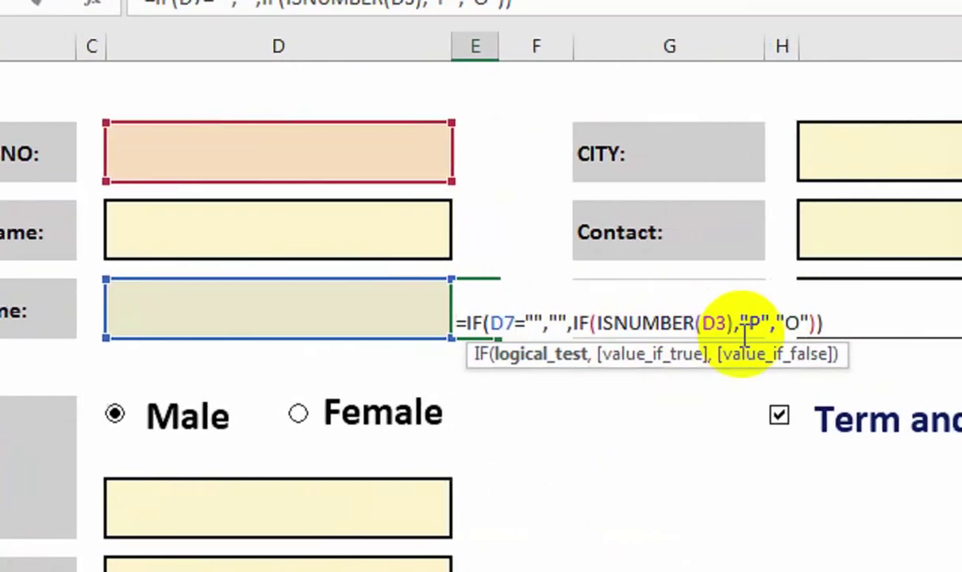
left_click(775, 323)
key("BackSpace")
type("7")
key("Return")
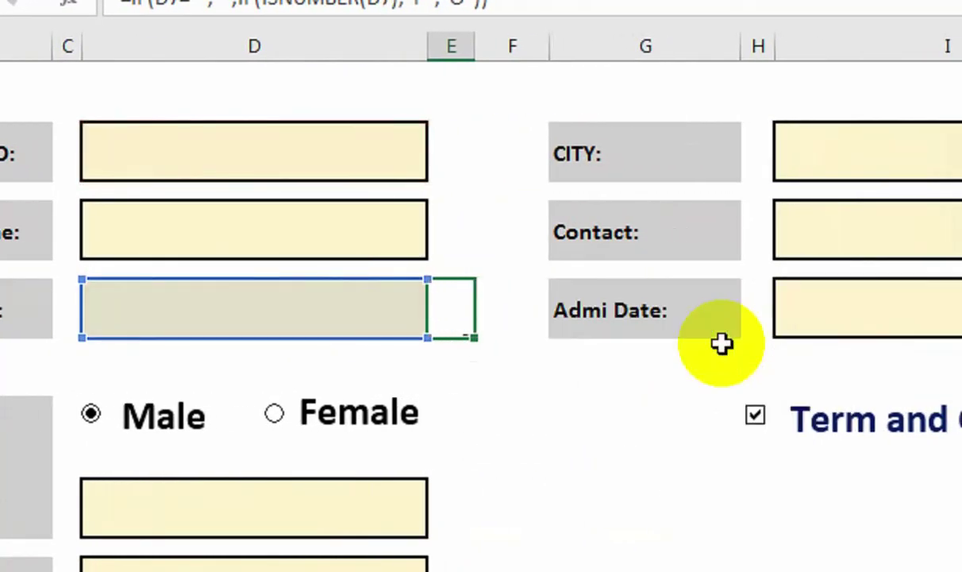
Make the Course check formula test D14 in both the blank and ISNUMBER references.
scroll(722, 344, "down", 1)
left_click(464, 432)
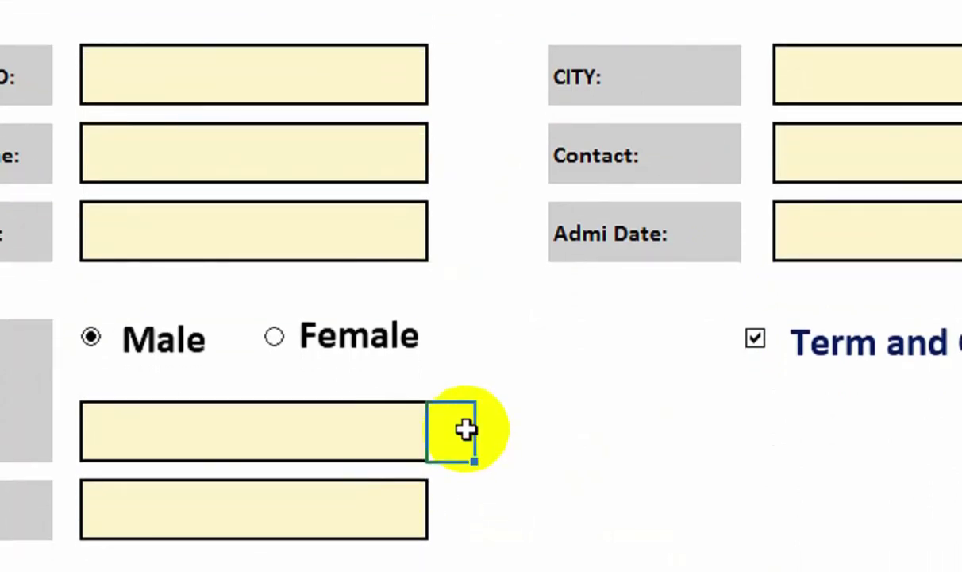
double_click(461, 429)
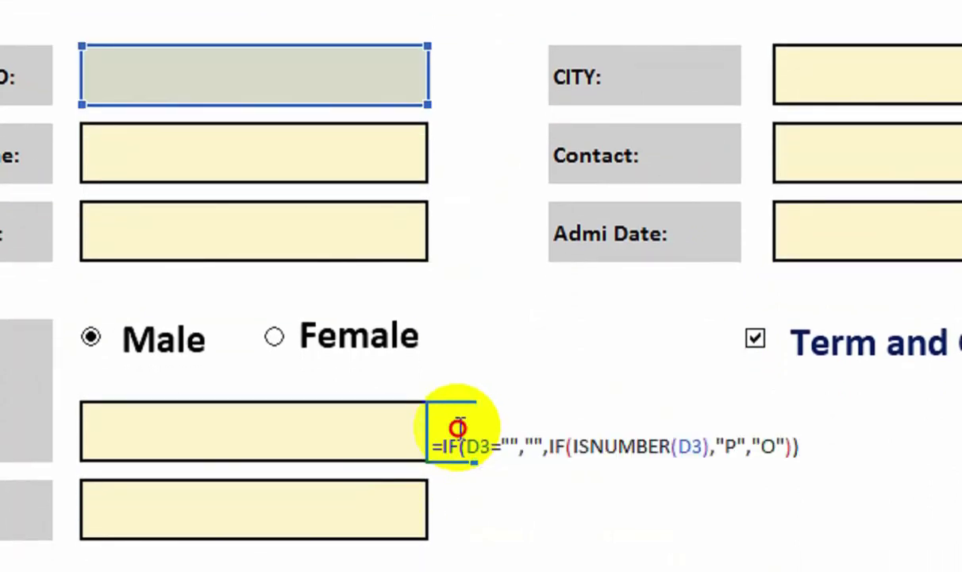
left_click(490, 428)
key("BackSpace")
type("14")
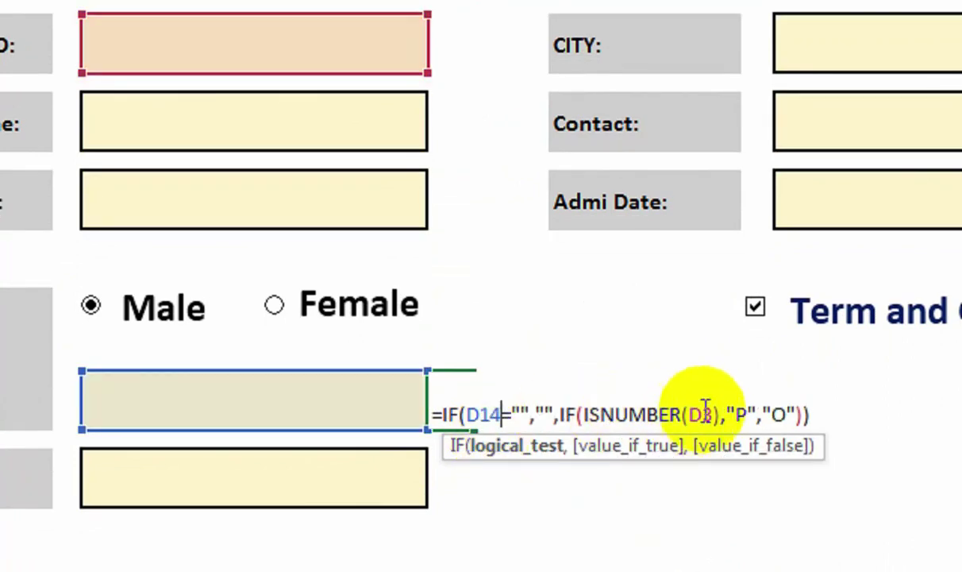
left_click(711, 411)
key("BackSpace")
type("14")
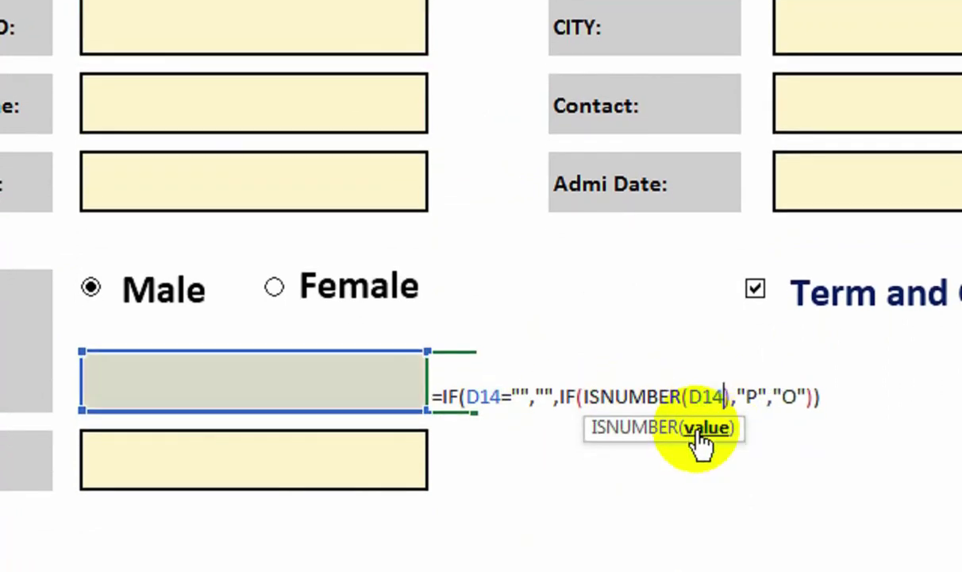
key("Return")
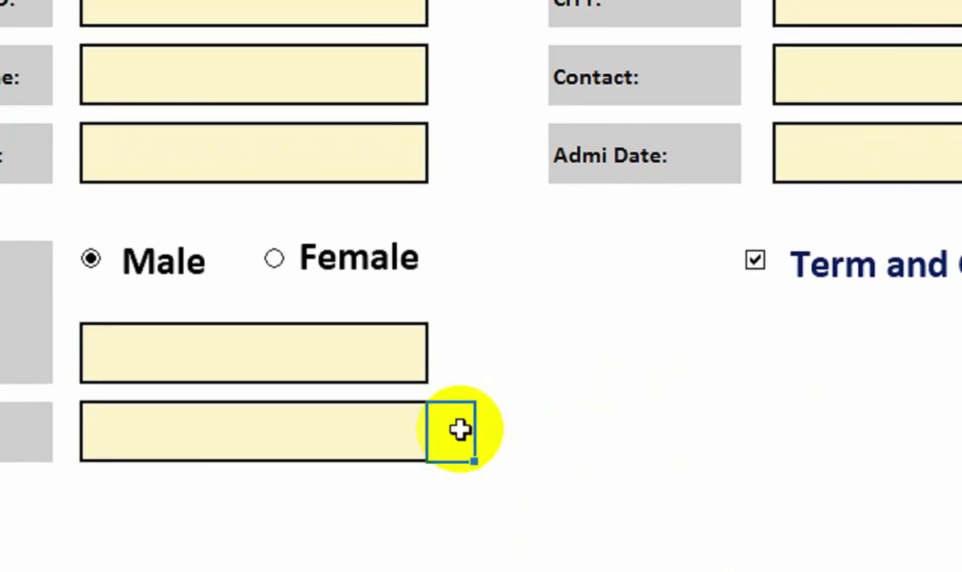
double_click(459, 430)
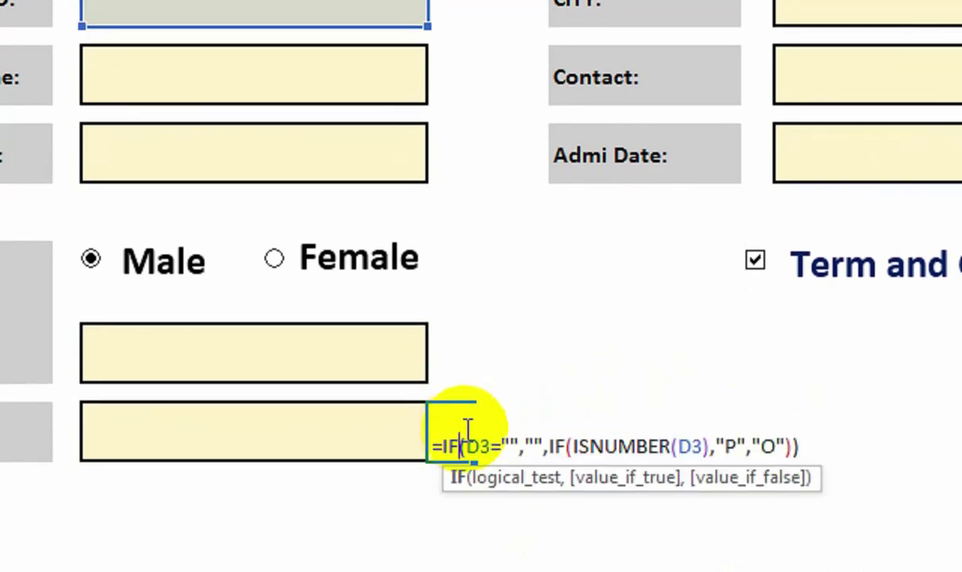
Change both references in the Address check formula to D16.
left_click(490, 430)
key("BackSpace")
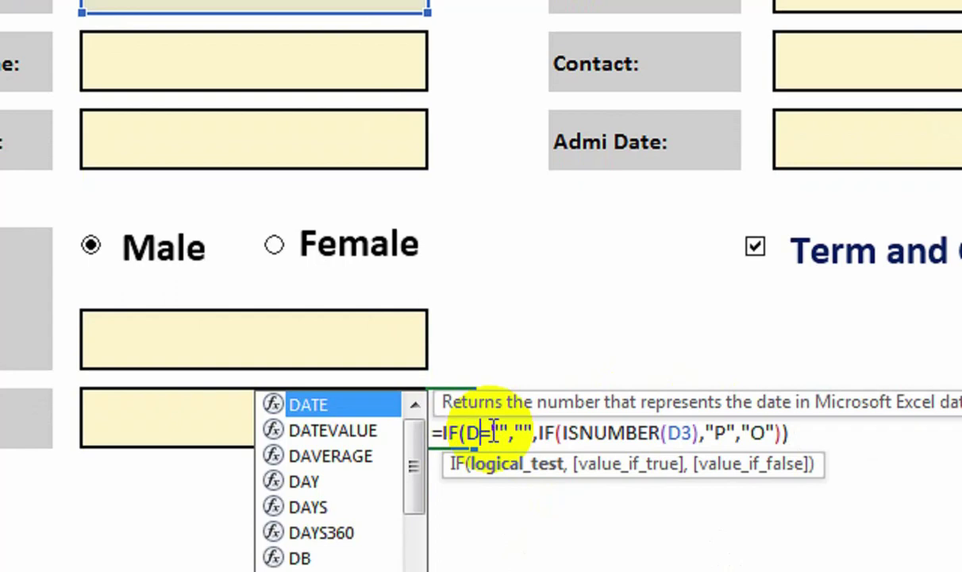
type("1")
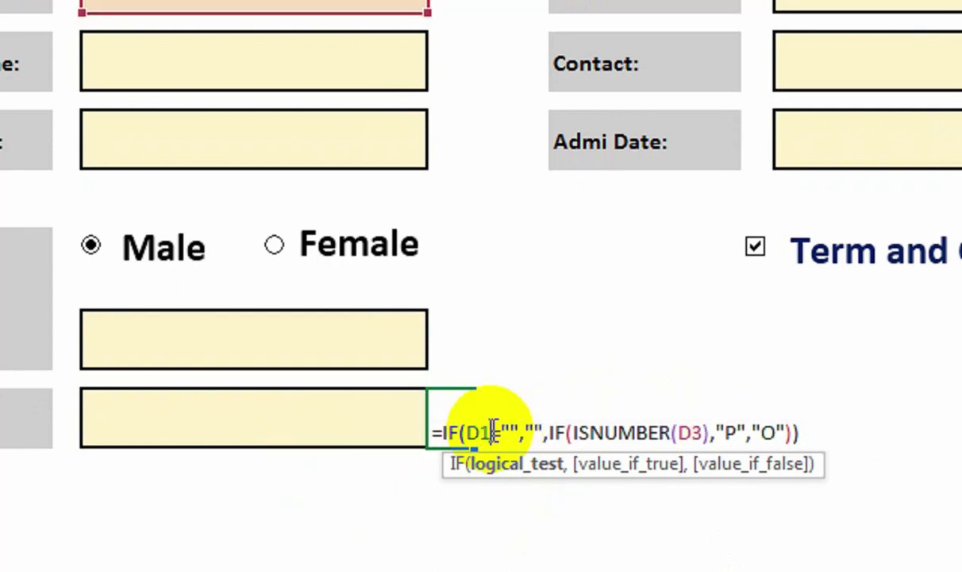
key("Return")
left_click(469, 366)
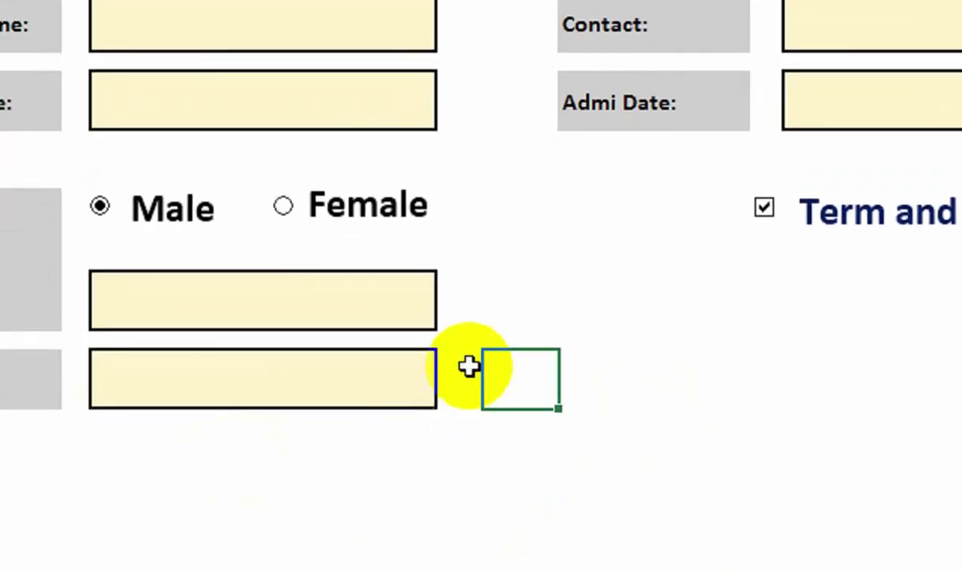
double_click(465, 368)
left_click(724, 394)
key("BackSpace")
type("16")
key("Return")
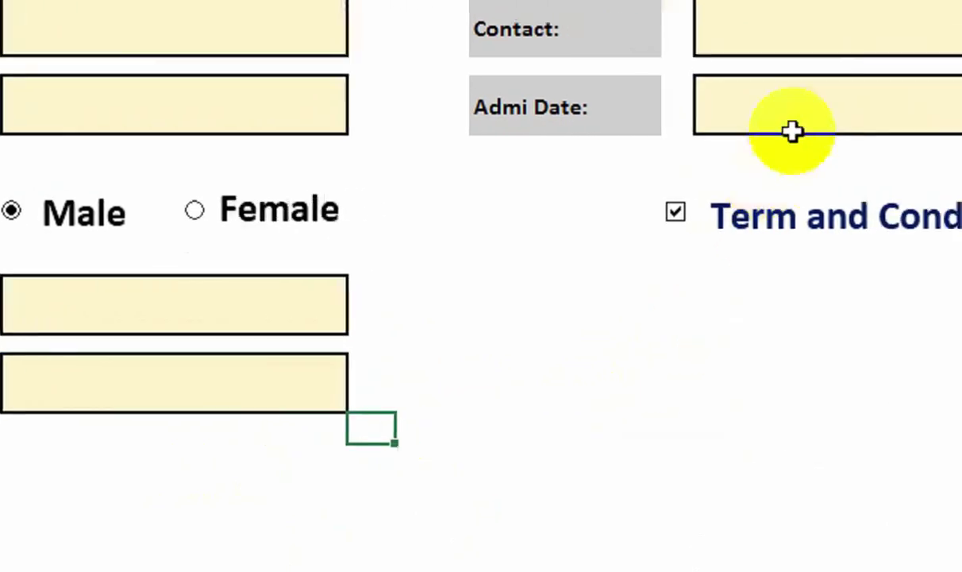
Paste the check formula into J3 beside CITY and change both references to I3.
left_click(735, 140)
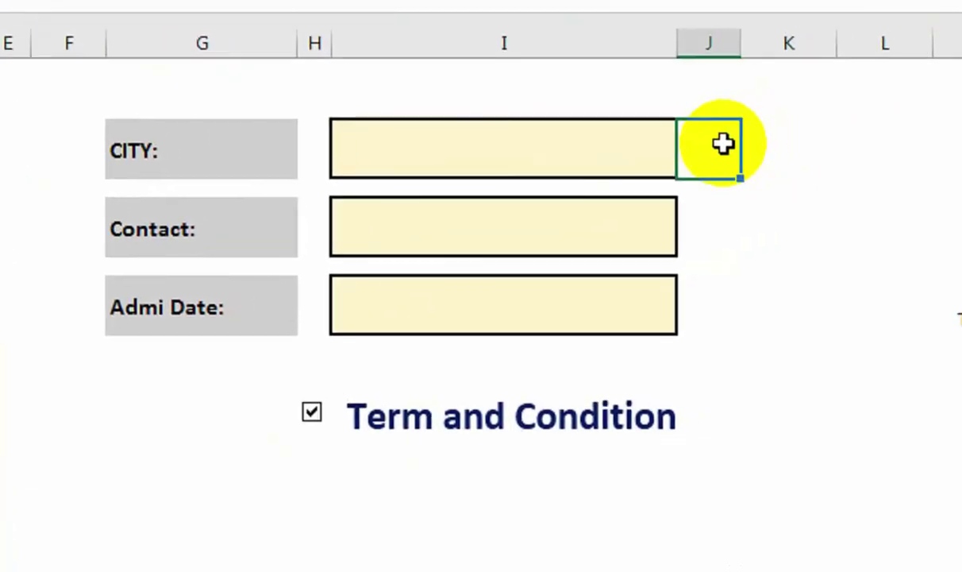
key("ctrl+v")
double_click(720, 146)
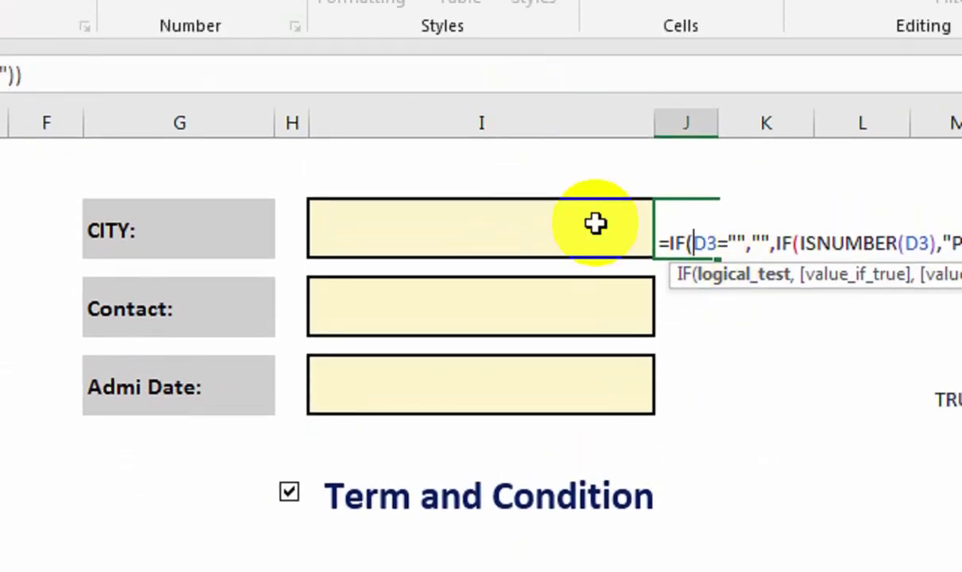
left_click(706, 180)
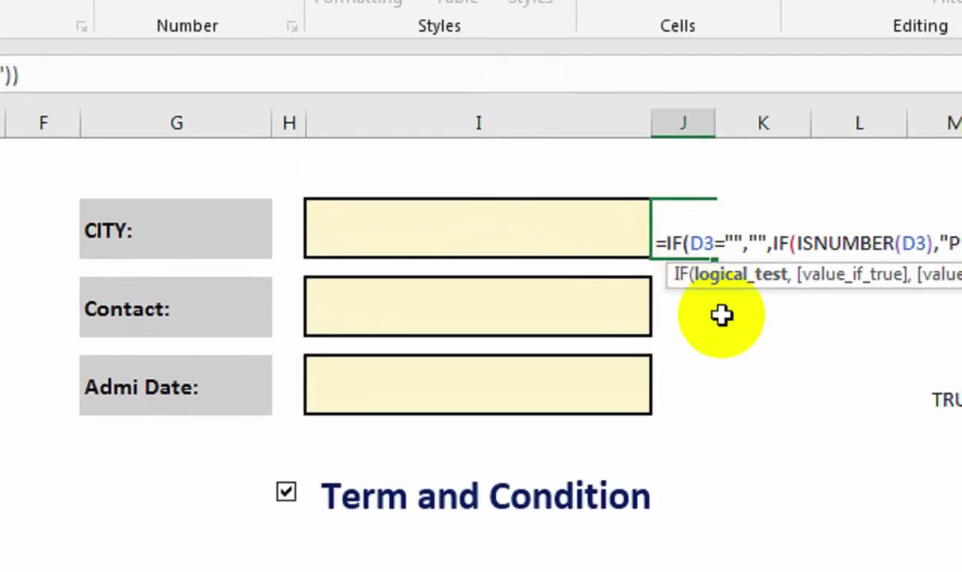
type("I")
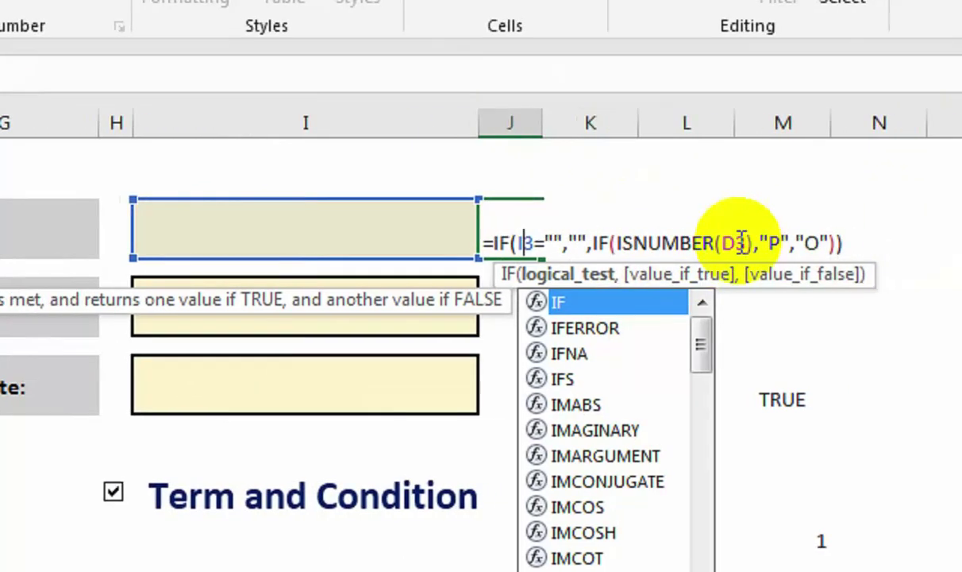
left_click(906, 243)
key("BackSpace")
type("I")
key("ctrl+Return")
left_click(472, 268)
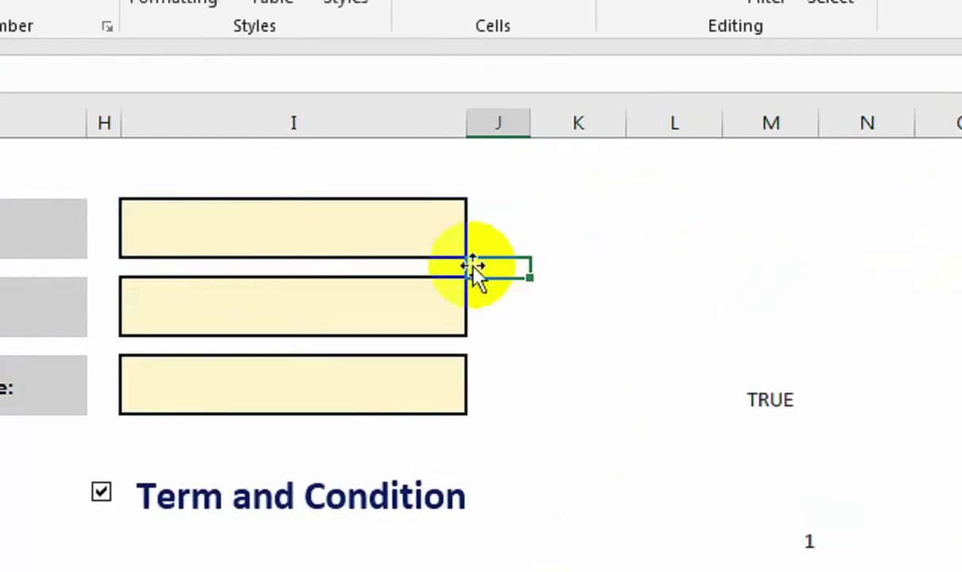
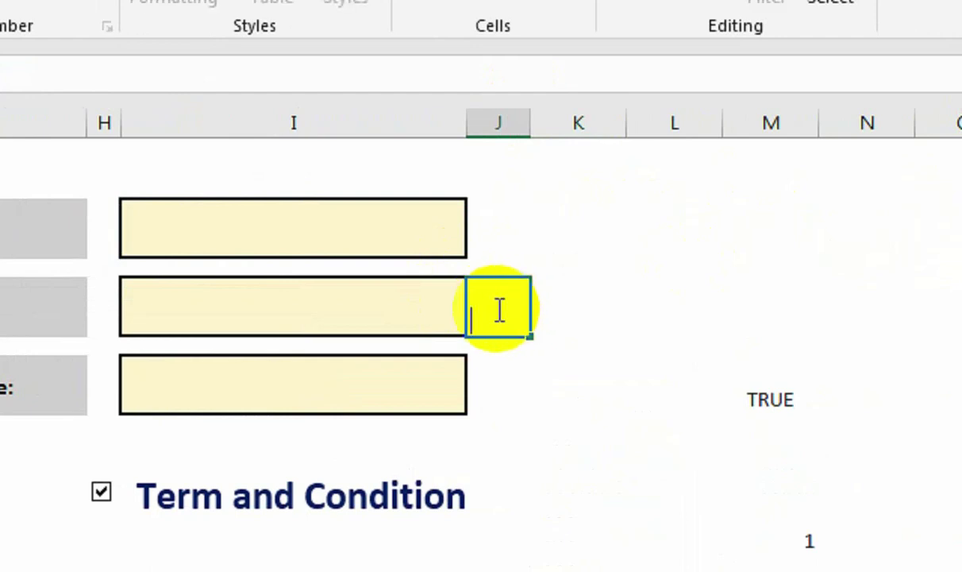
Paste the check formula beside Contact with its references pointing to I5.
type("=IF(D3=\"\",\"\",IF(ISNUMBER(D3),\"P\",\"O\"))")
left_click(516, 318)
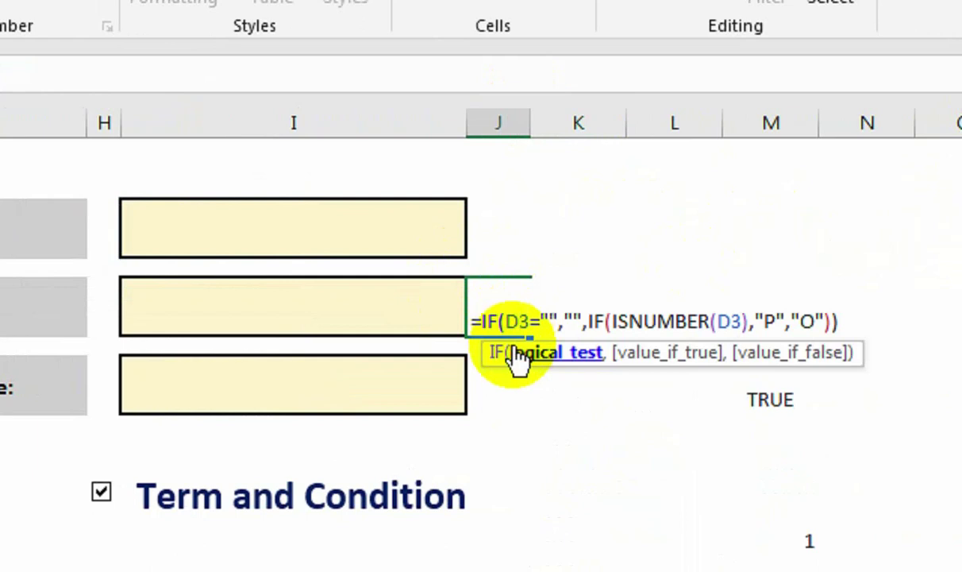
key("BackSpace")
type("I")
left_click(527, 308)
key("BackSpace")
type("5")
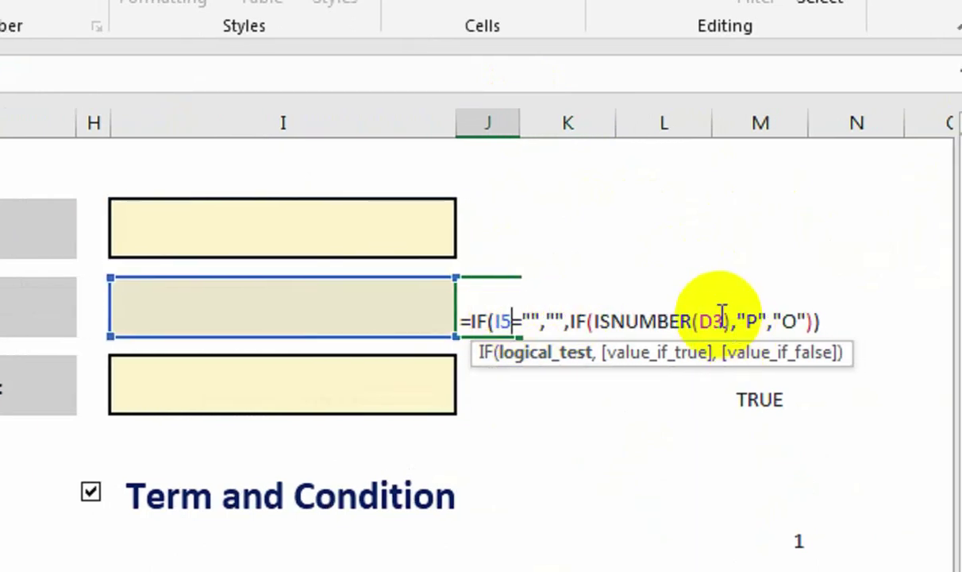
left_click(429, 309)
key("Return")
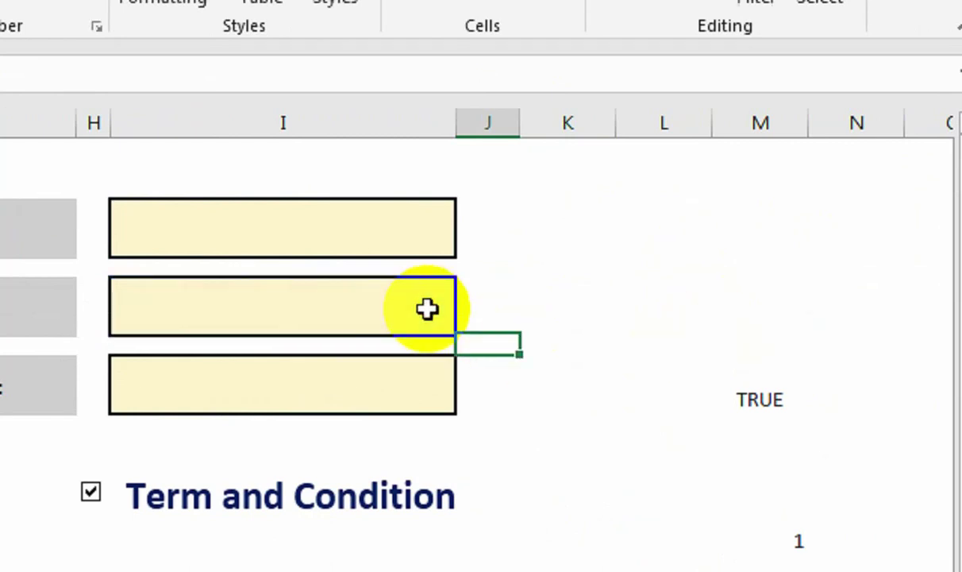
Paste the check formula beside Admi Date with both references pointing to I7.
double_click(493, 387)
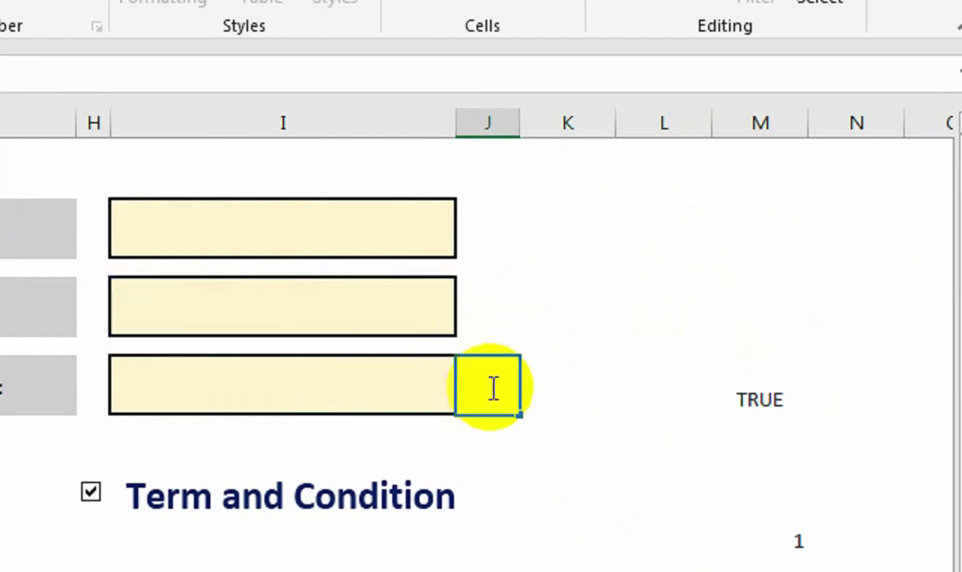
type("=IF(D3=\"\",\"\",IF(ISNUMBER(D3),\"P\",\"O\"))")
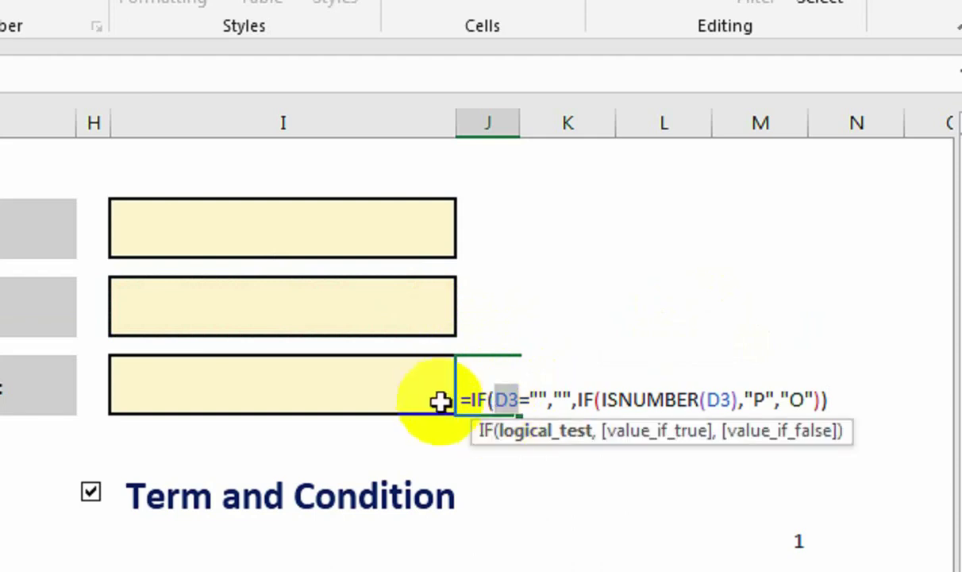
left_click(441, 397)
left_click_drag(723, 387, 701, 391)
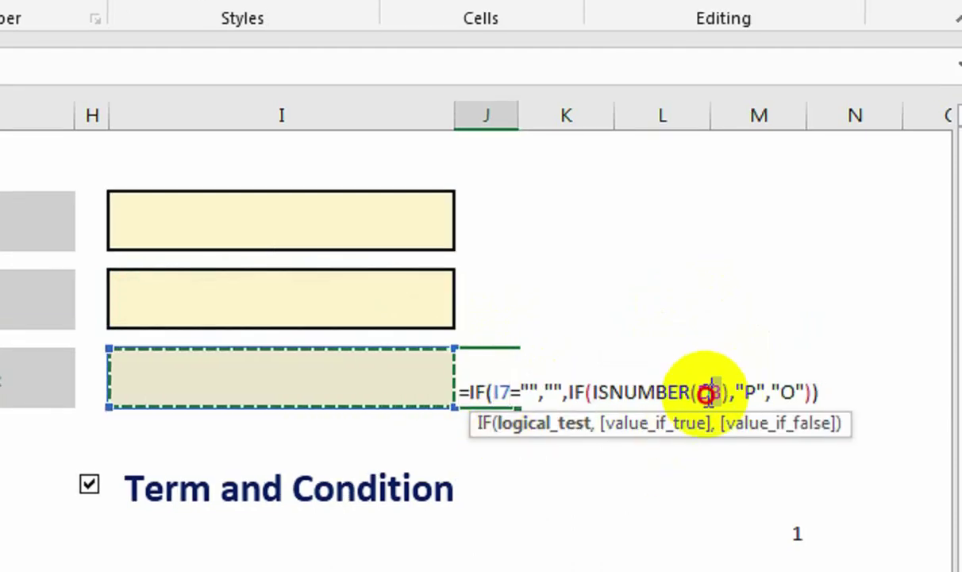
left_click(412, 382)
key("Return")
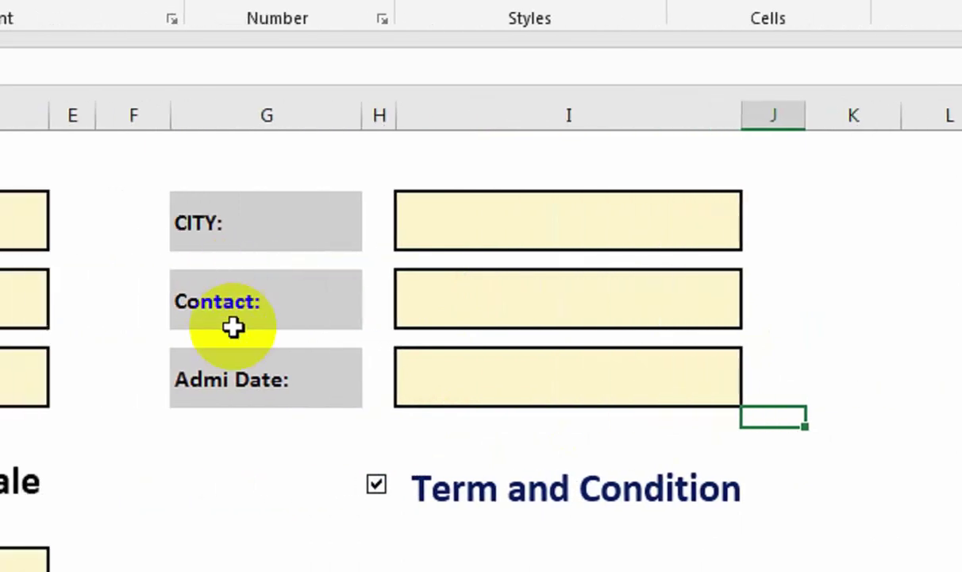
Review the Contact check formula and leave it unchanged.
double_click(606, 307)
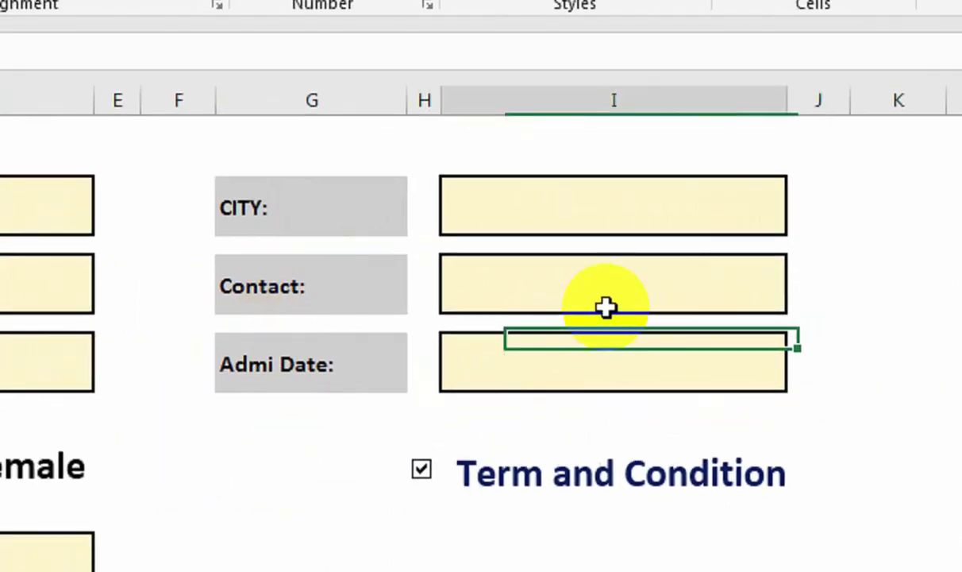
left_click(786, 282)
left_click(818, 283)
double_click(731, 284)
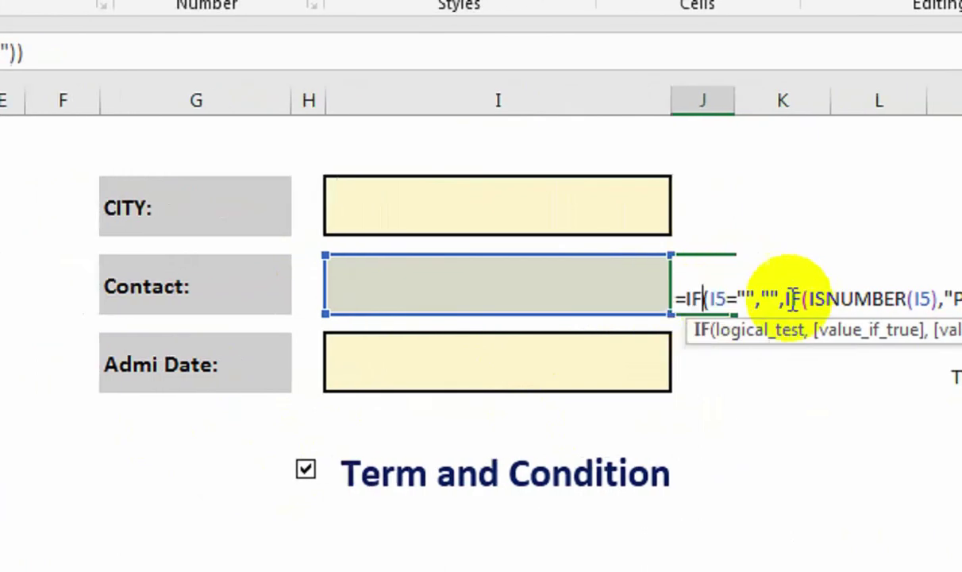
left_click_drag(723, 298, 656, 298)
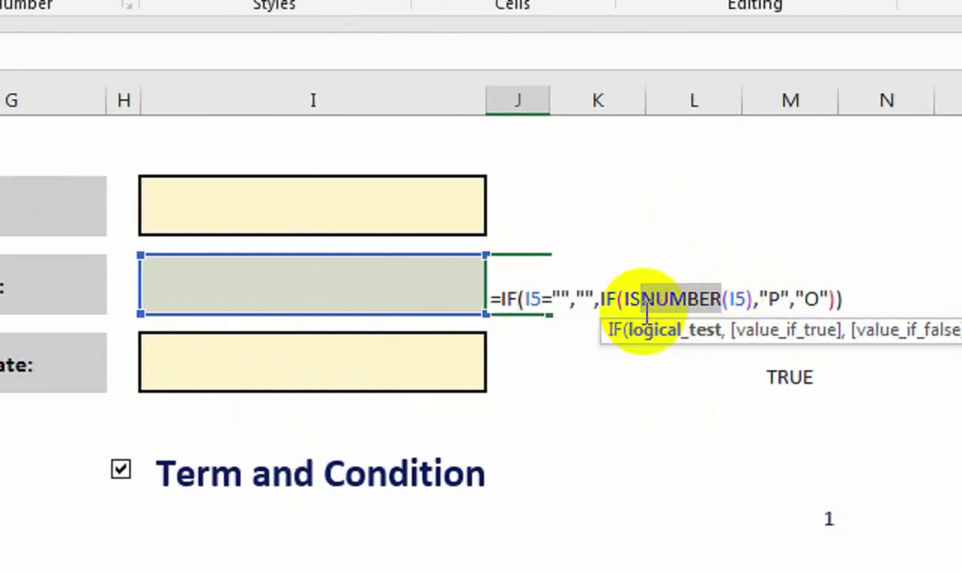
key("Escape")
Change the City check formula from ISNUMBER to ISTEXT.
double_click(520, 296)
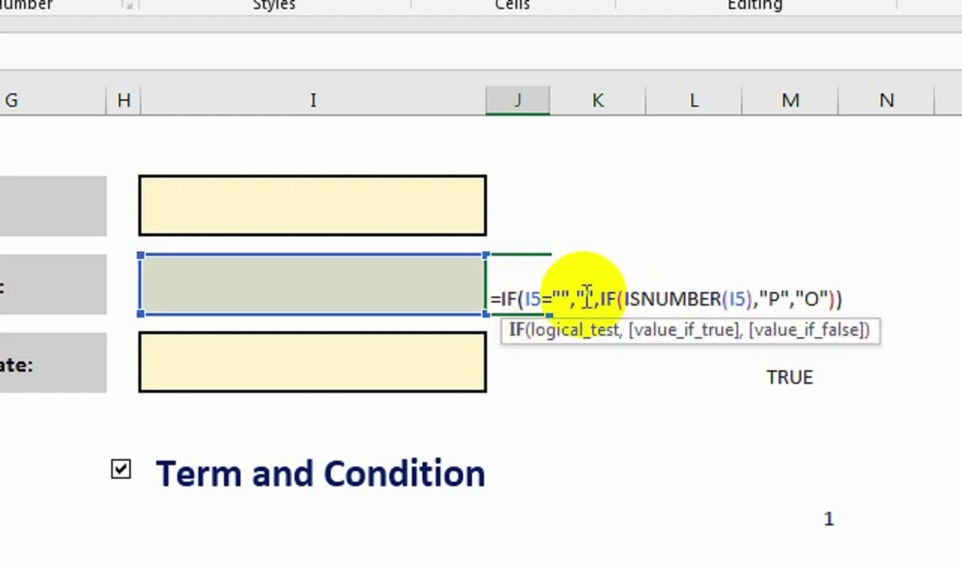
left_click(515, 217)
double_click(514, 217)
left_click_drag(720, 210, 636, 236)
type("T")
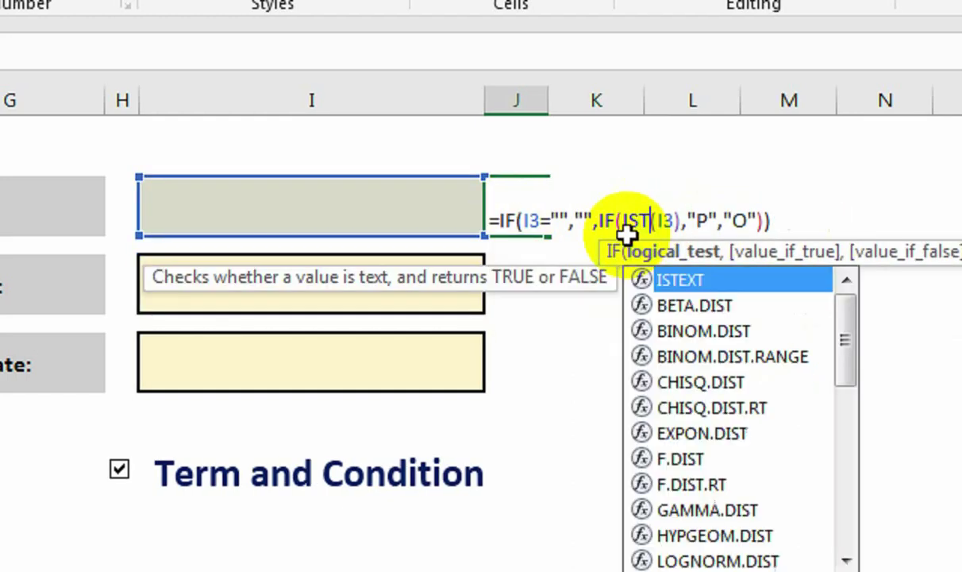
key("Return")
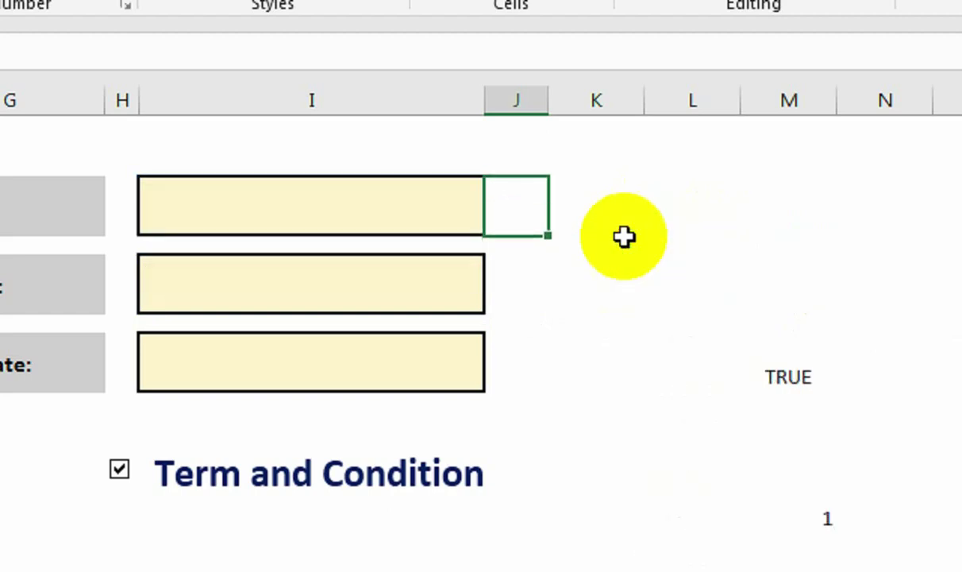
key("F2")
left_click(657, 220)
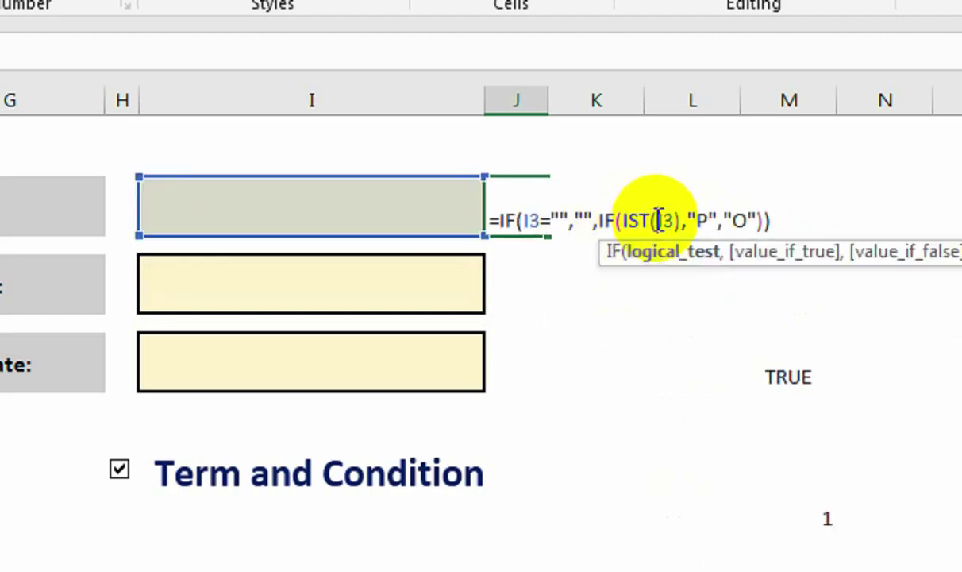
key("BackSpace")
key("Down")
key("Down")
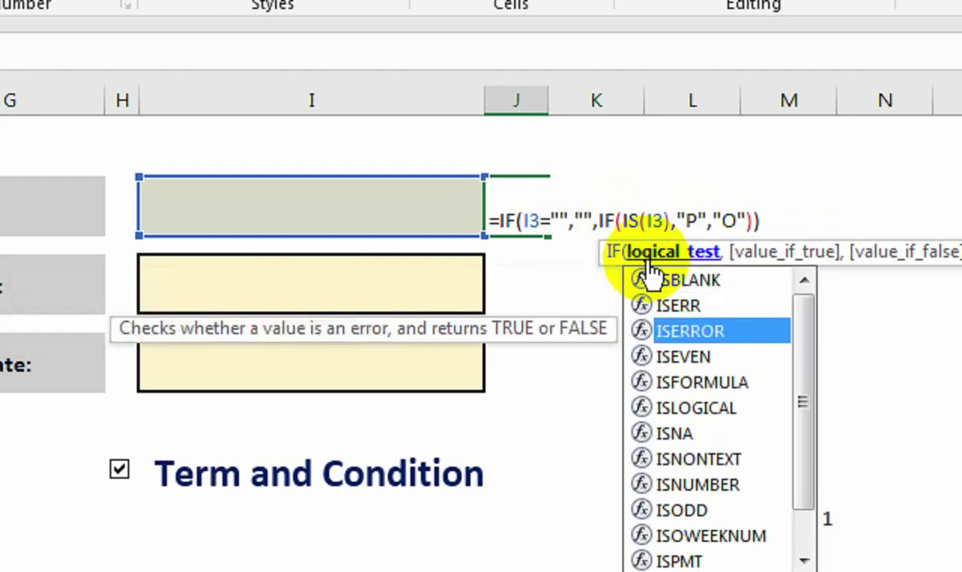
type("TEXT")
key("Return")
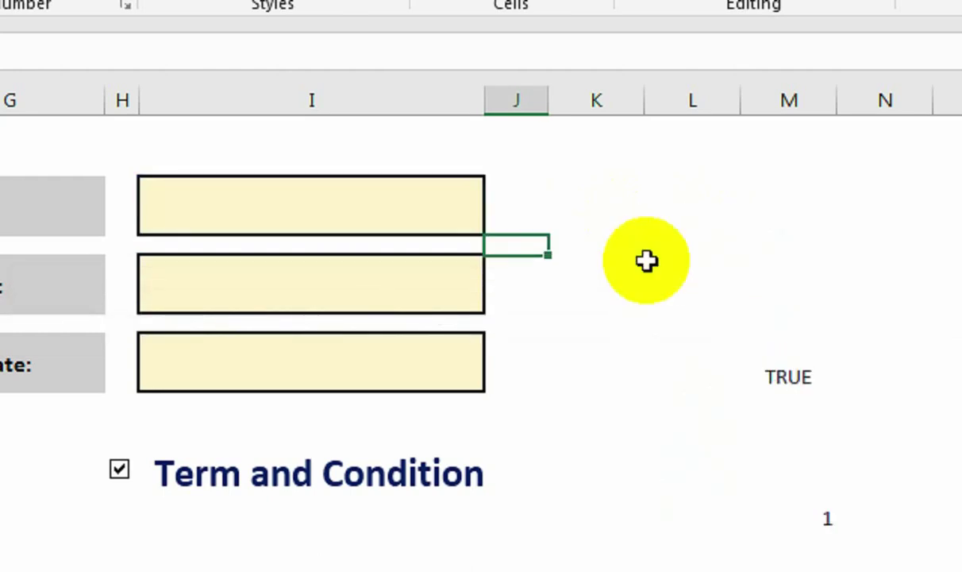
scroll(77, 284, "left", 5)
Switch the Student Name and Father Name checks from ISNUMBER to ISTEXT.
left_click(395, 278)
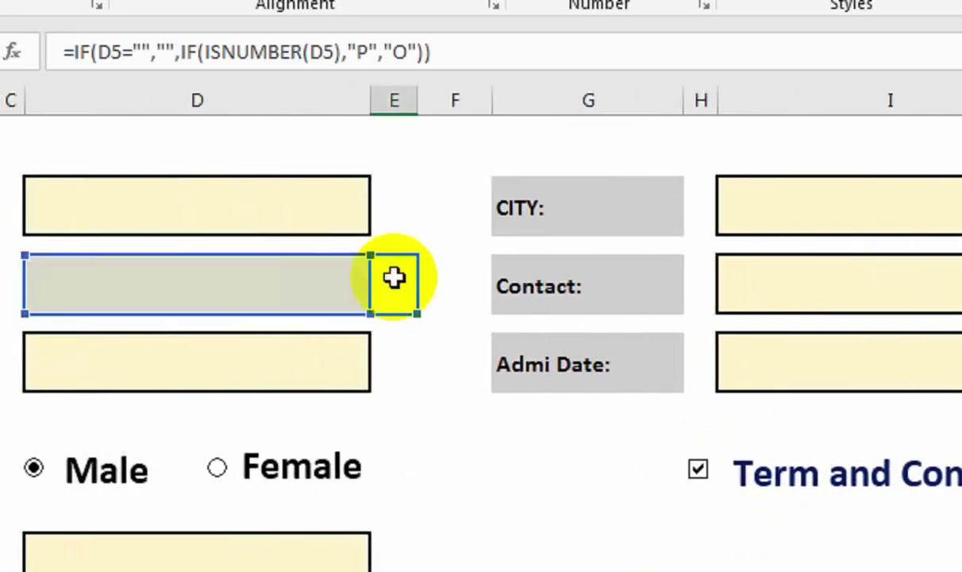
double_click(394, 277)
left_click_drag(613, 299, 542, 300)
type("T")
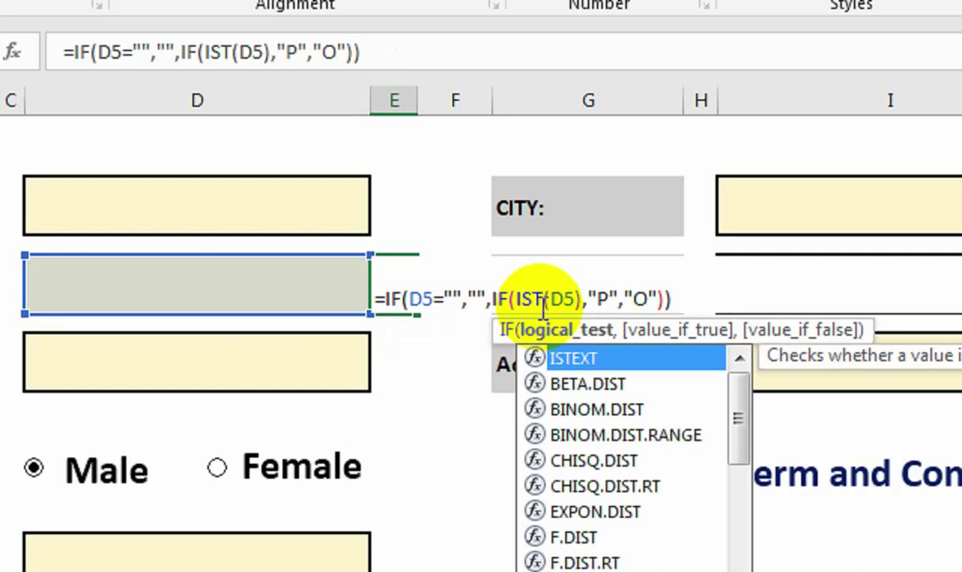
type("EXT")
key("Return")
key("Down")
key("F2")
key("Left")
key("Left")
key("Left")
key("Left")
key("Left")
key("Left")
key("Left")
key("Left")
key("Left")
key("Left")
key("Left")
key("Left")
key("Left")
key("Left")
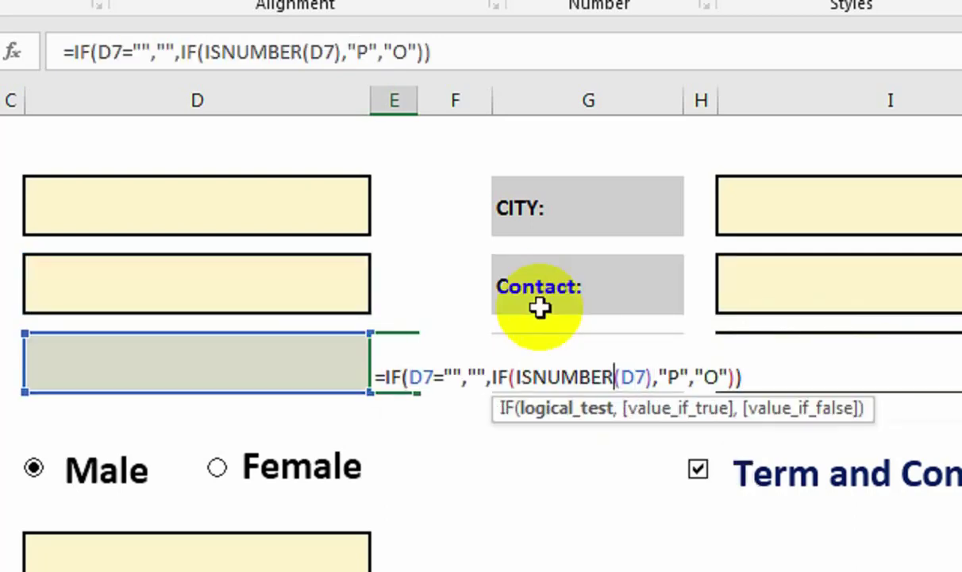
key("BackSpace")
key("BackSpace")
key("BackSpace")
key("BackSpace")
key("BackSpace")
key("BackSpace")
type("T")
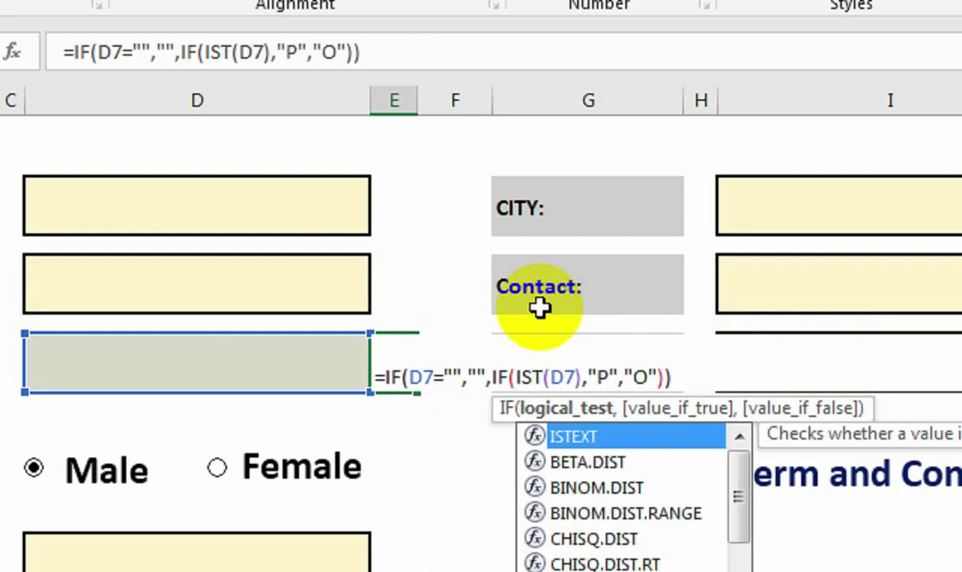
type("EXT")
key("Return")
key("Down")
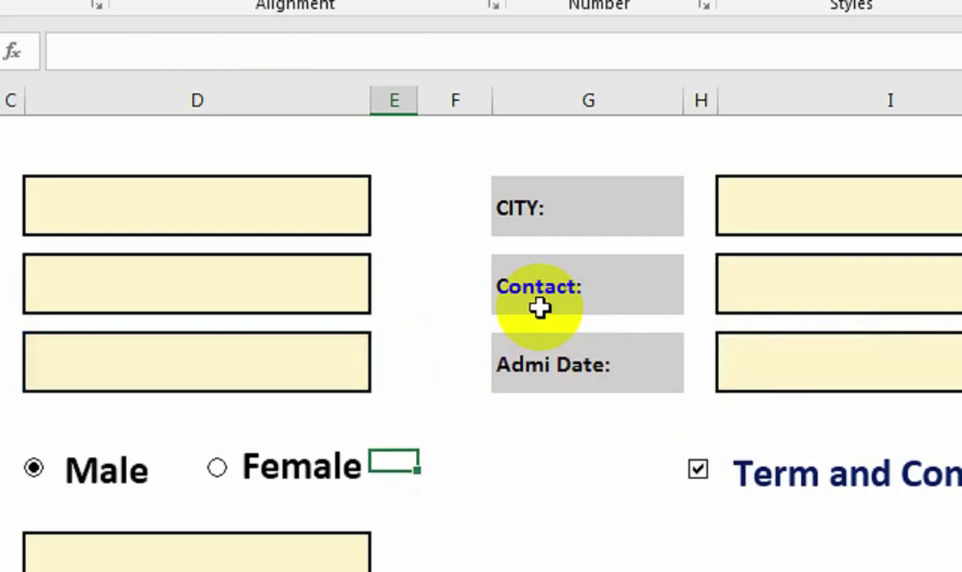
Switch the Course and Address checks from ISNUMBER to ISTEXT.
key("Down")
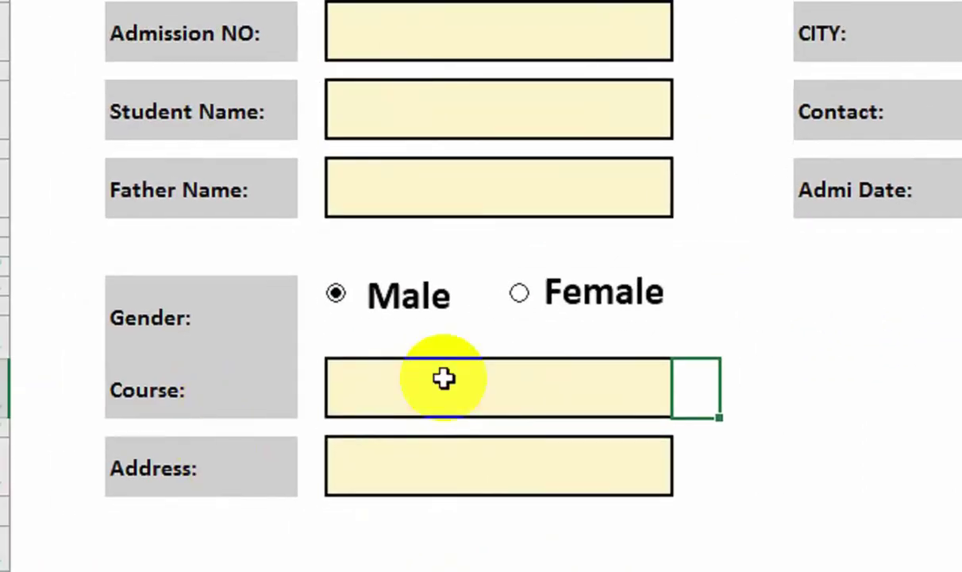
key("F2")
key("Left")
key("Left")
key("Left")
key("Left")
key("Left")
key("Left")
key("Left")
key("Left")
key("Left")
key("Left")
key("Left")
key("Left")
key("Left")
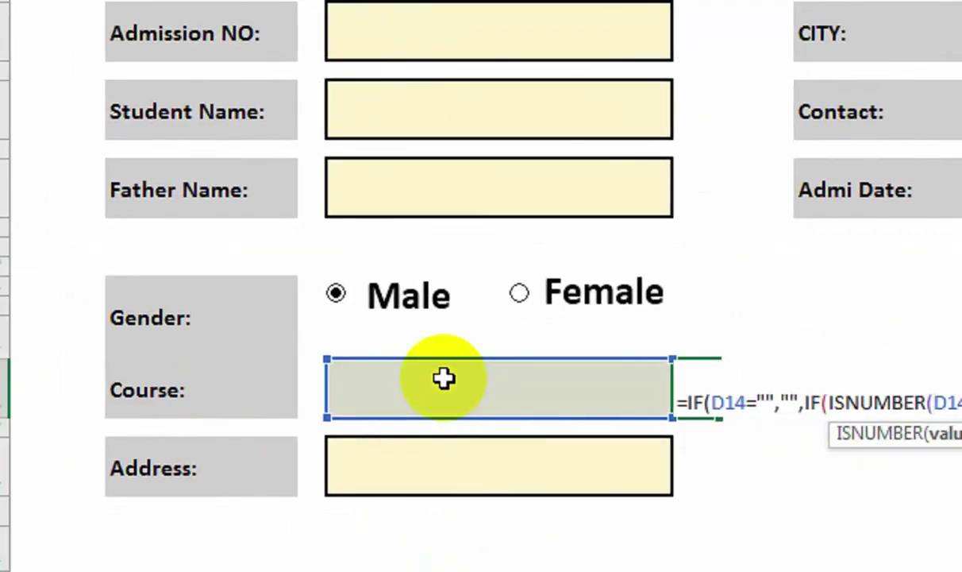
key("BackSpace")
key("BackSpace")
key("BackSpace")
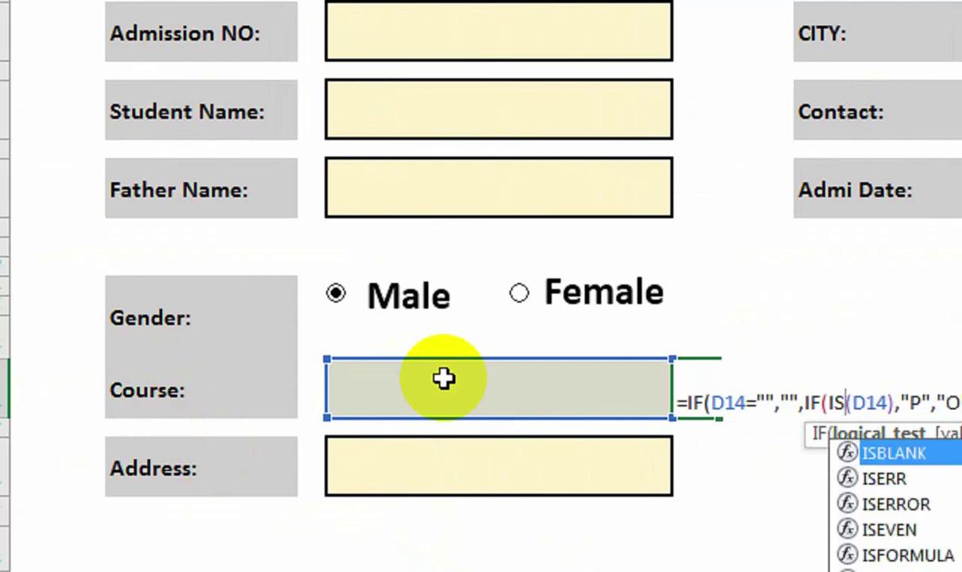
type("T")
key("Return")
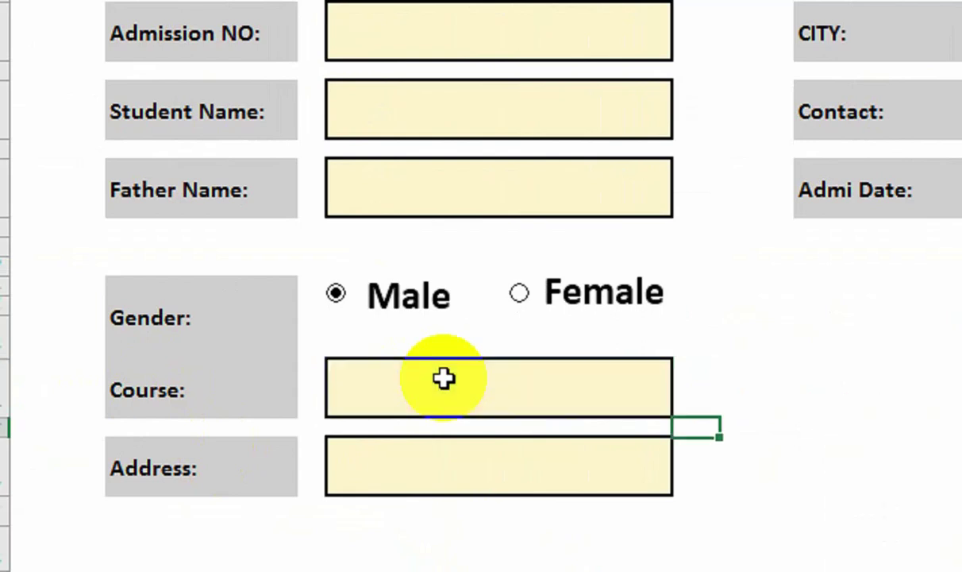
key("F2")
key("Left")
key("Left")
key("Left")
key("Left")
key("Left")
key("Left")
key("Left")
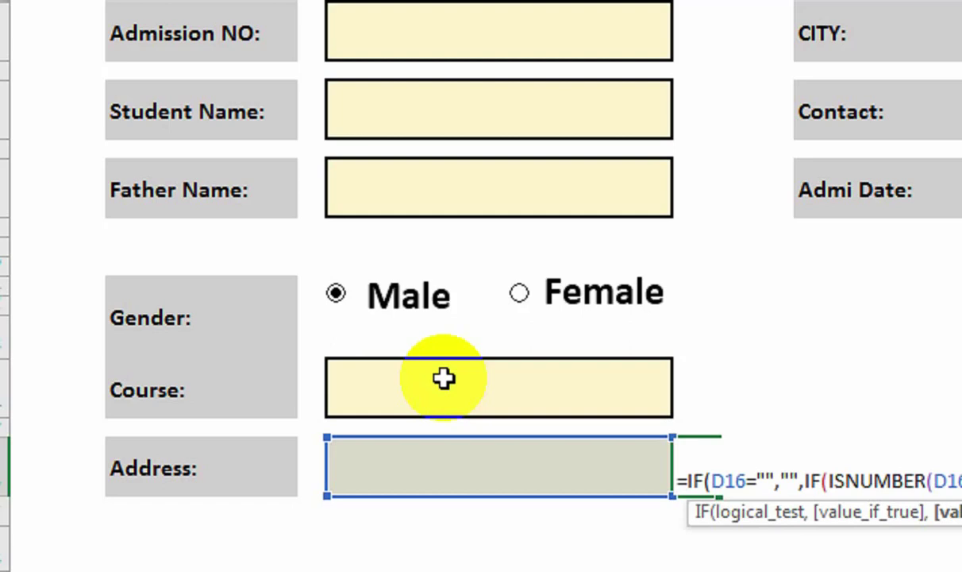
key("Left")
key("Left")
key("Left")
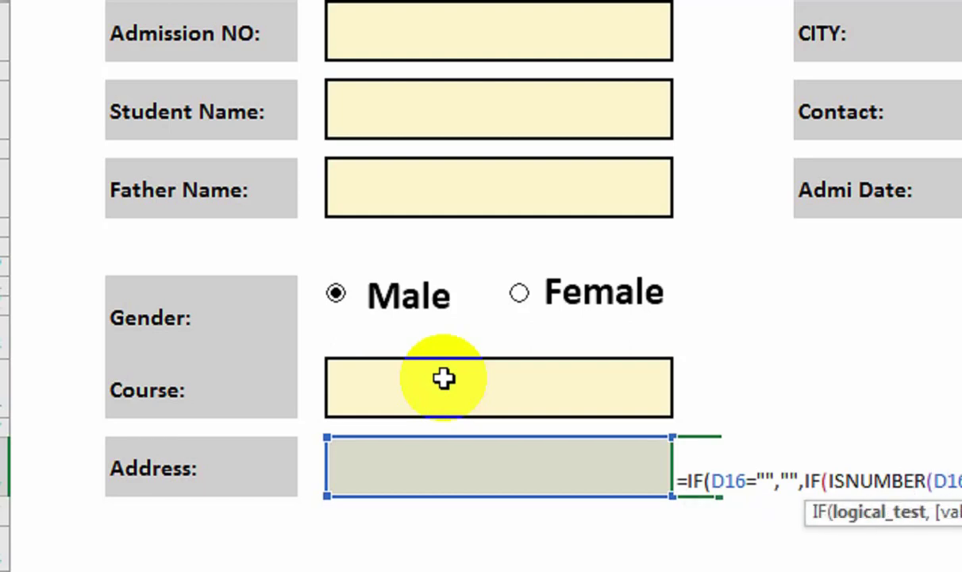
key("BackSpace")
key("BackSpace")
key("BackSpace")
key("BackSpace")
type("T")
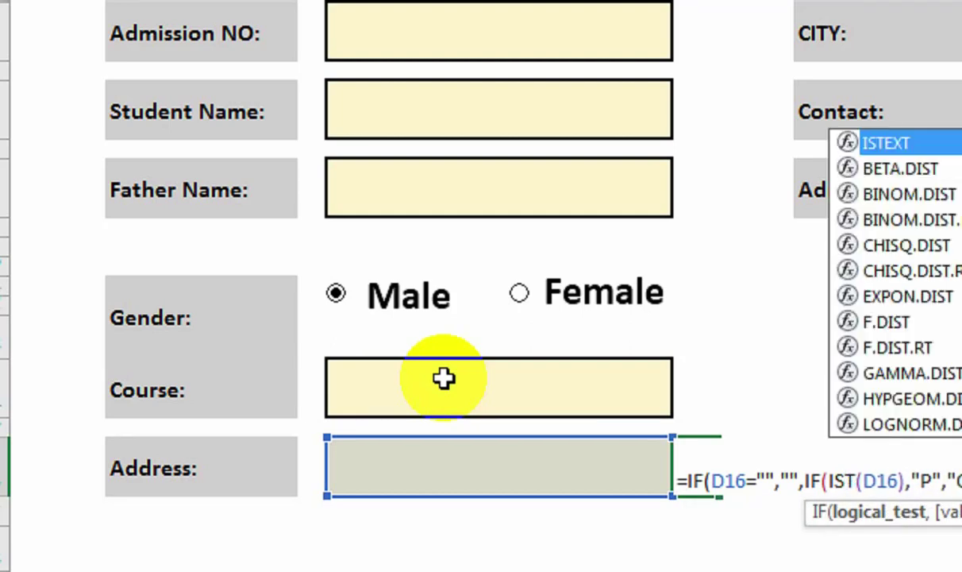
type("EXT")
key("Return")
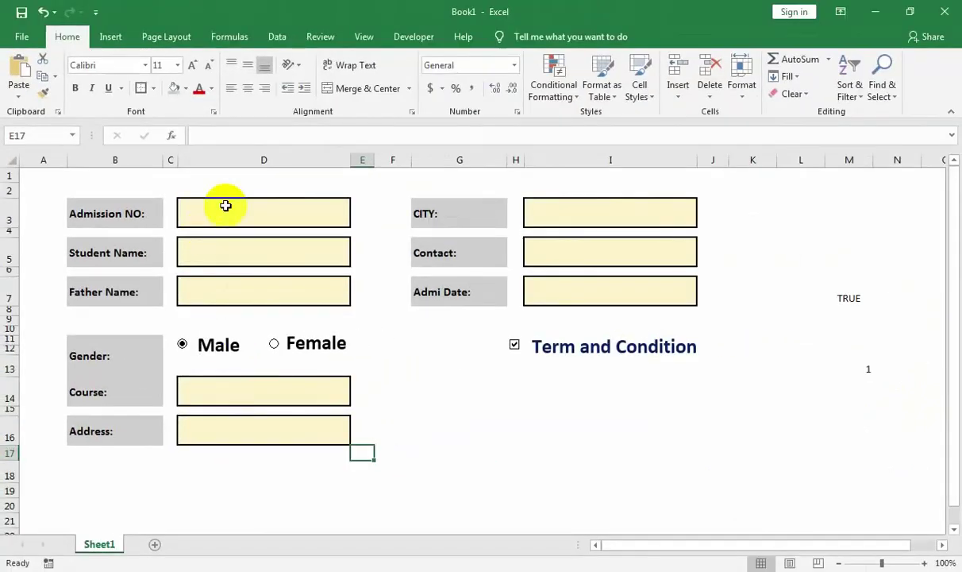
left_click(450, 31)
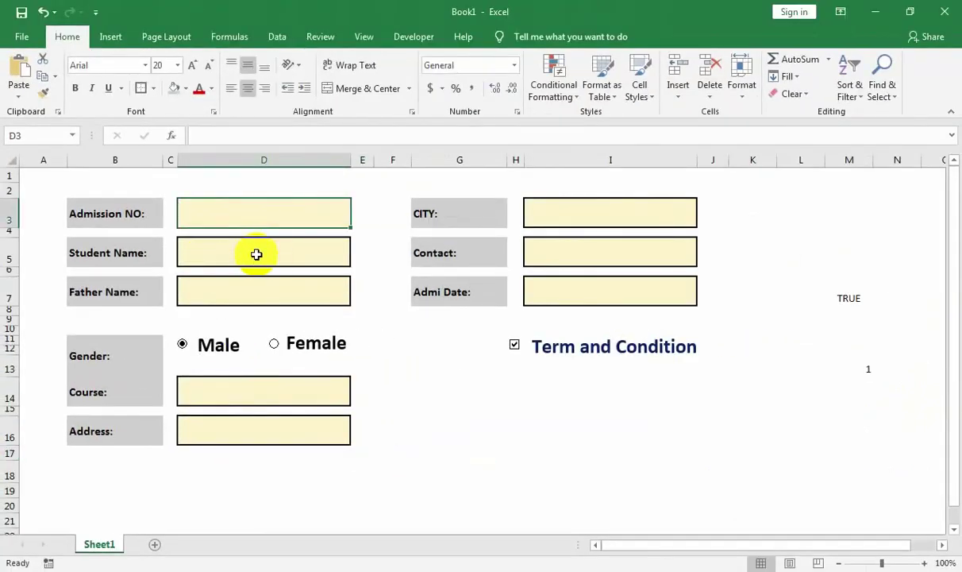
Enter 123 as the admission number and undo the stray 24 entry below it.
type("123")
key("Return")
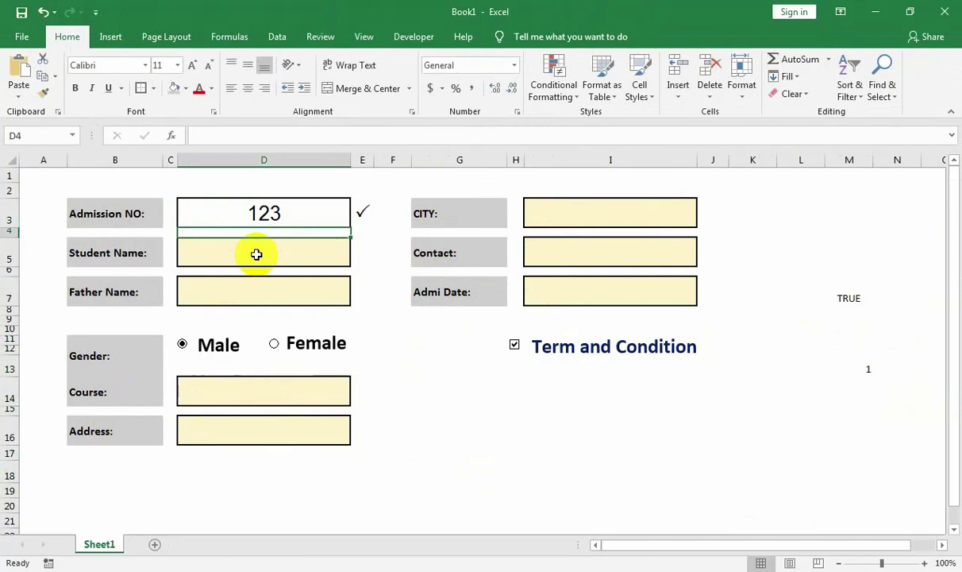
type("24")
key("Return")
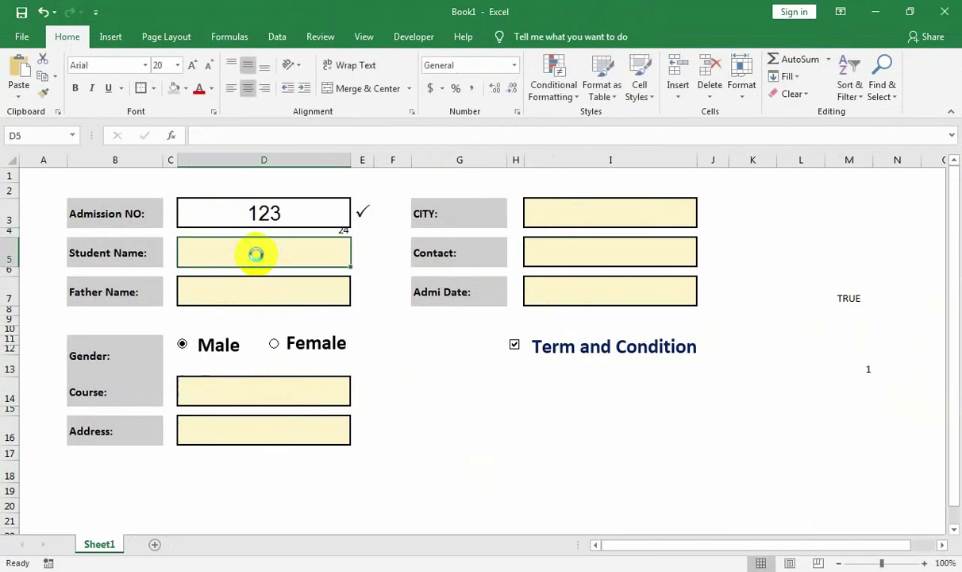
key("ctrl+z")
Test Student Name with a numeric entry (34) and inspect its check formula.
left_click(256, 254)
type("ASDA")
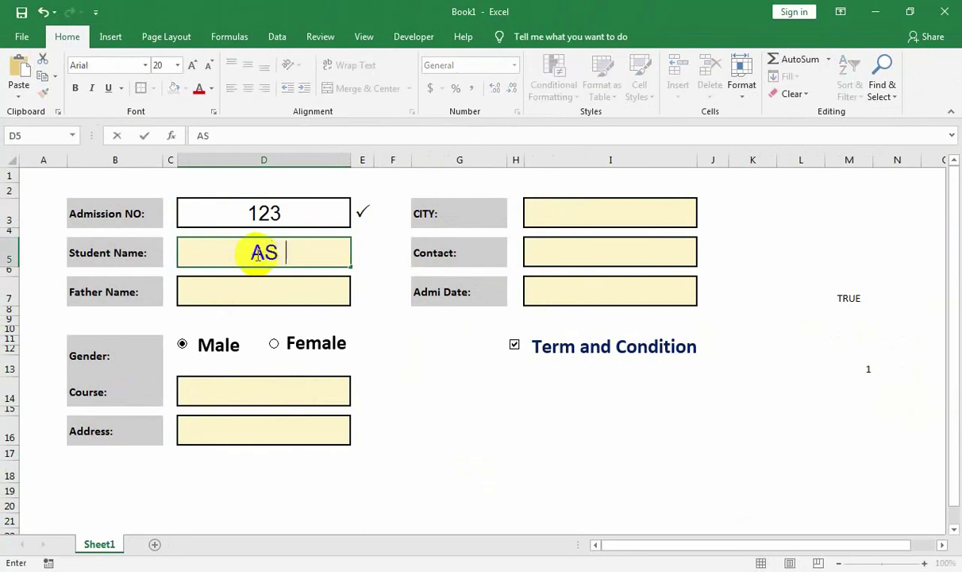
key("Return")
left_click(257, 252)
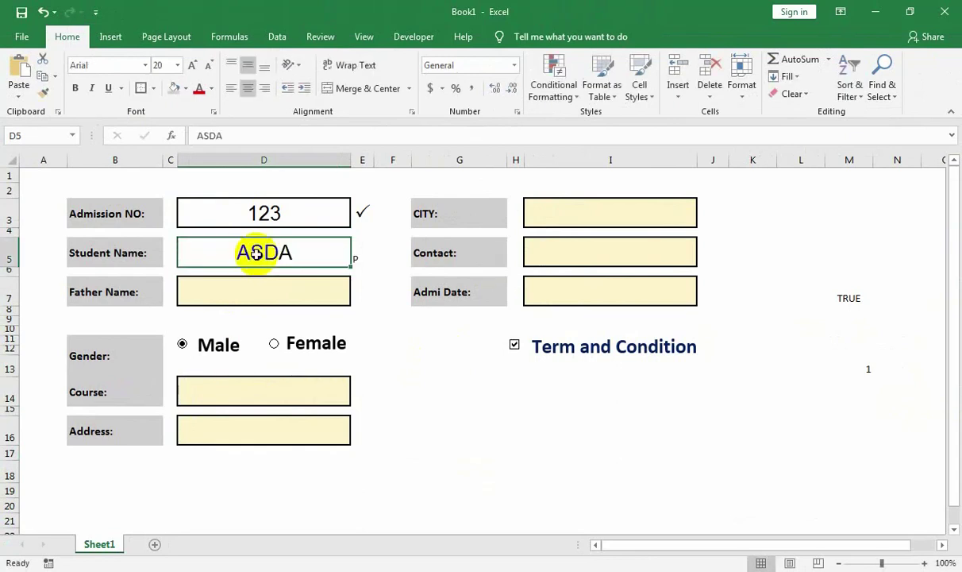
key("Return")
key("Right")
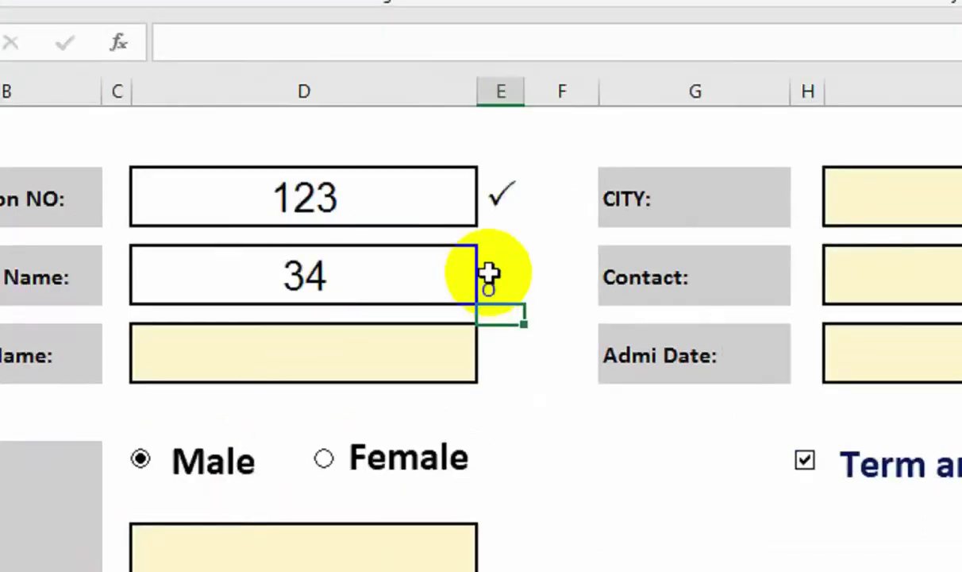
left_click(572, 292)
Format-paint the Admission NO tick's Wingdings 2 style onto all seven other check cells.
left_click(579, 208)
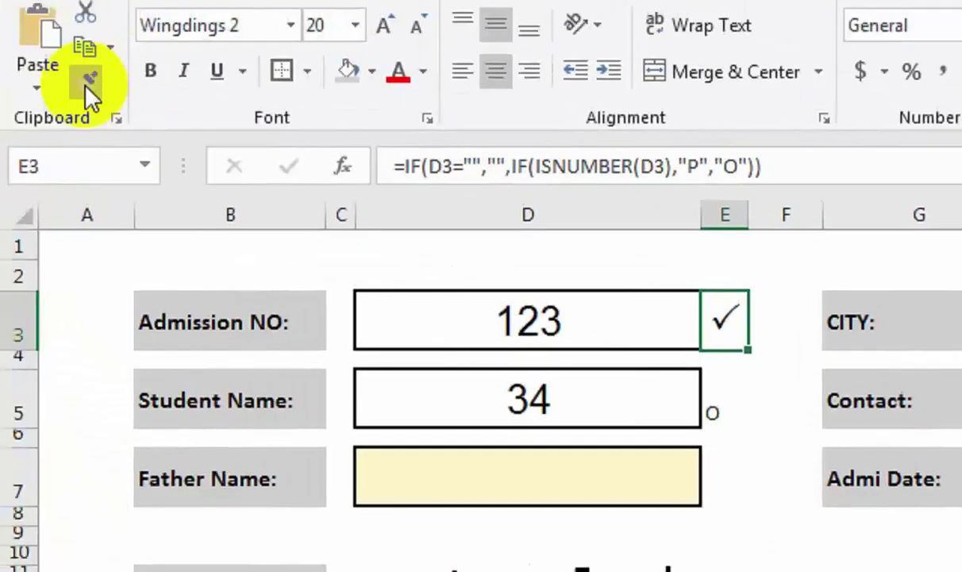
left_click(86, 86)
left_click(85, 86)
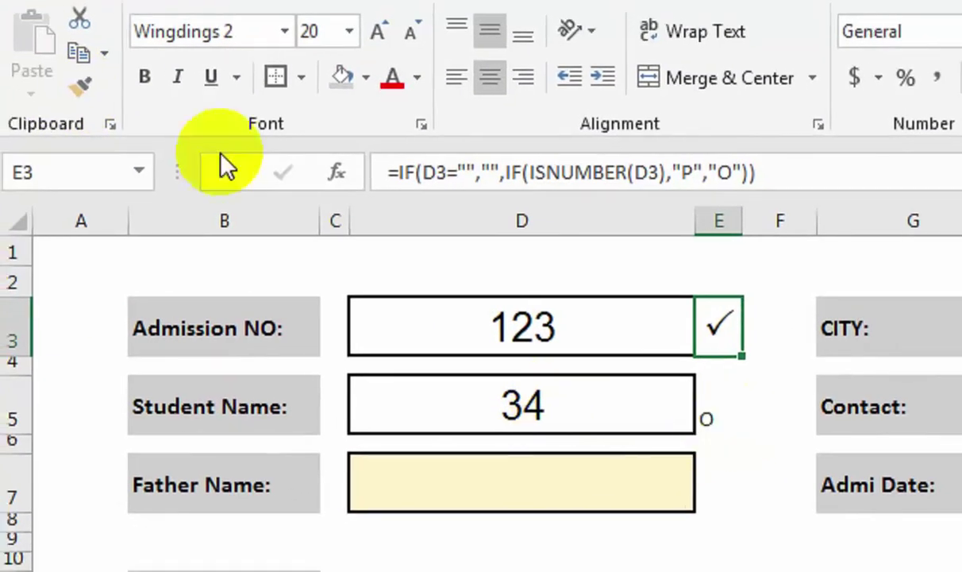
double_click(86, 105)
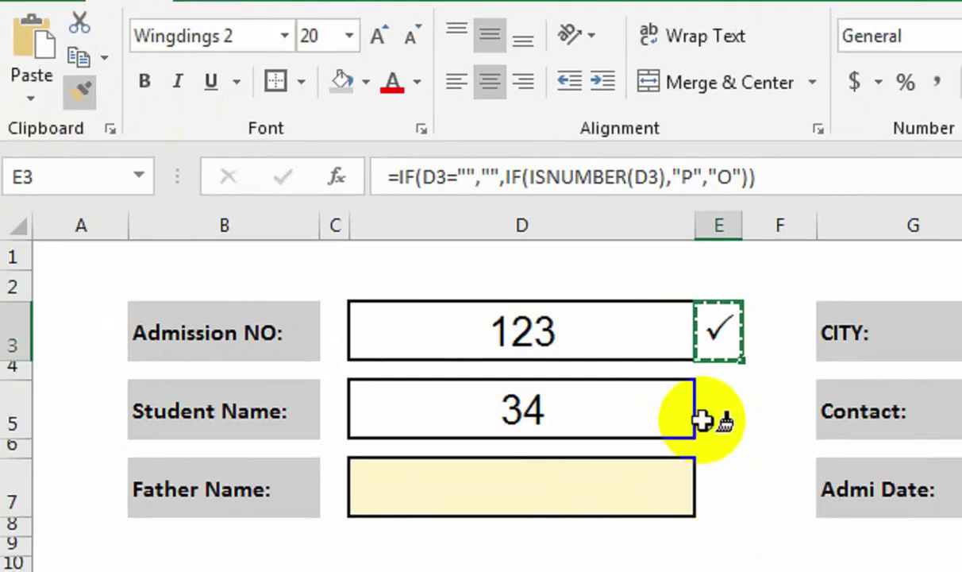
left_click(725, 424)
left_click(722, 459)
left_click(718, 571)
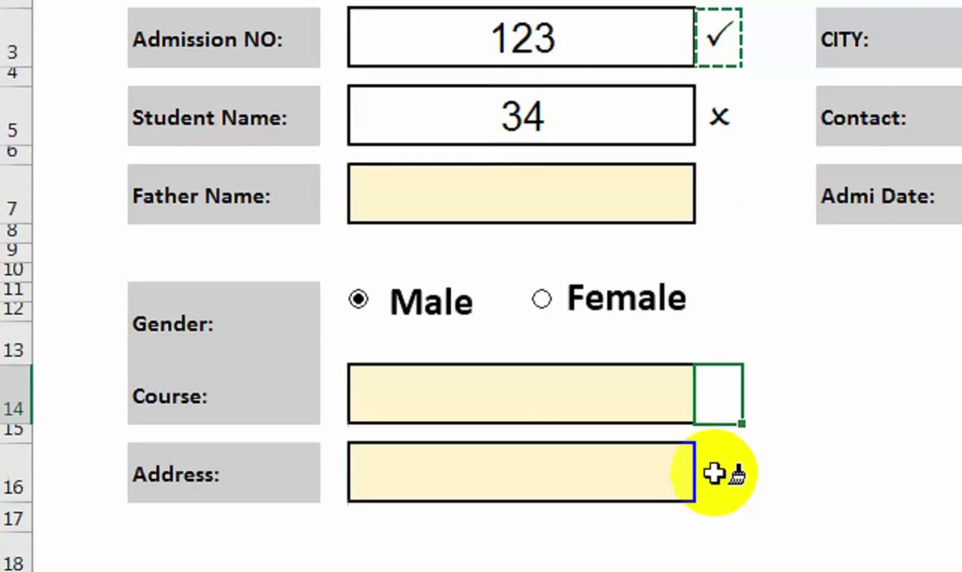
left_click(718, 571)
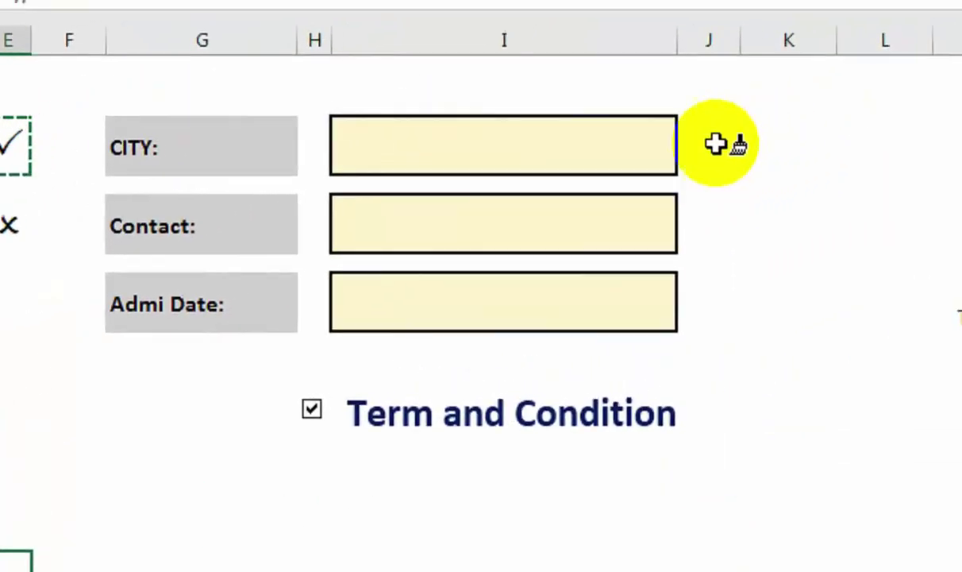
left_click(719, 144)
left_click(715, 222)
left_click(709, 295)
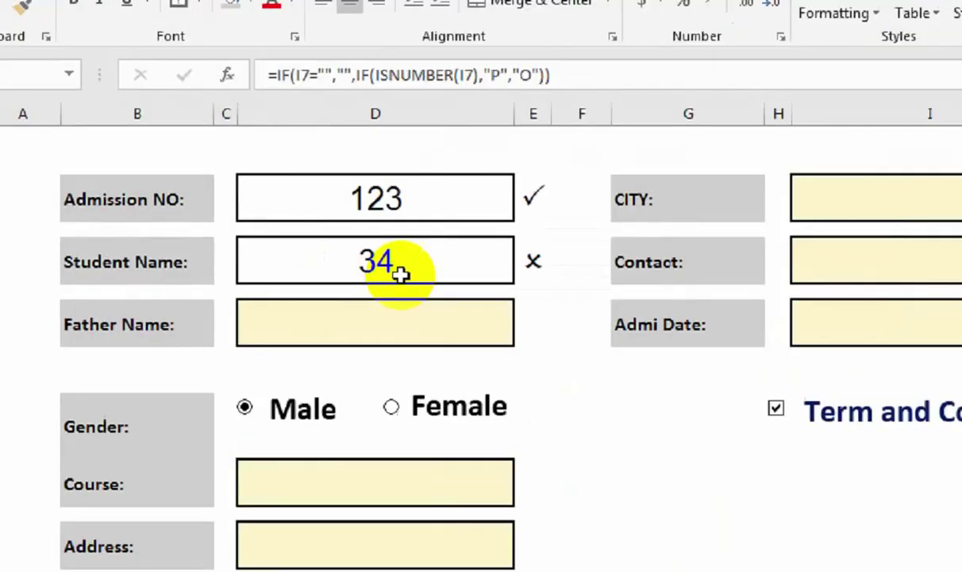
left_click(282, 253)
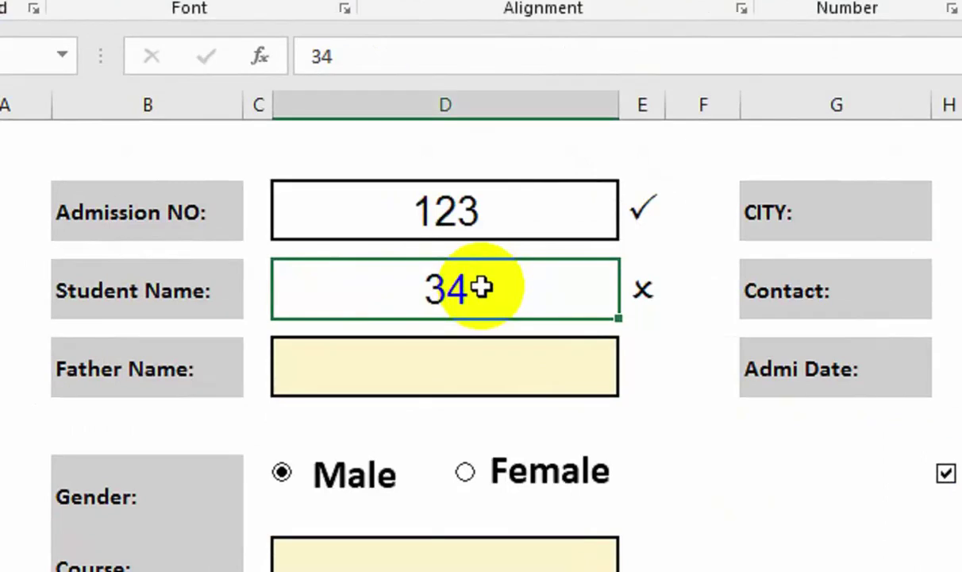
key("Return")
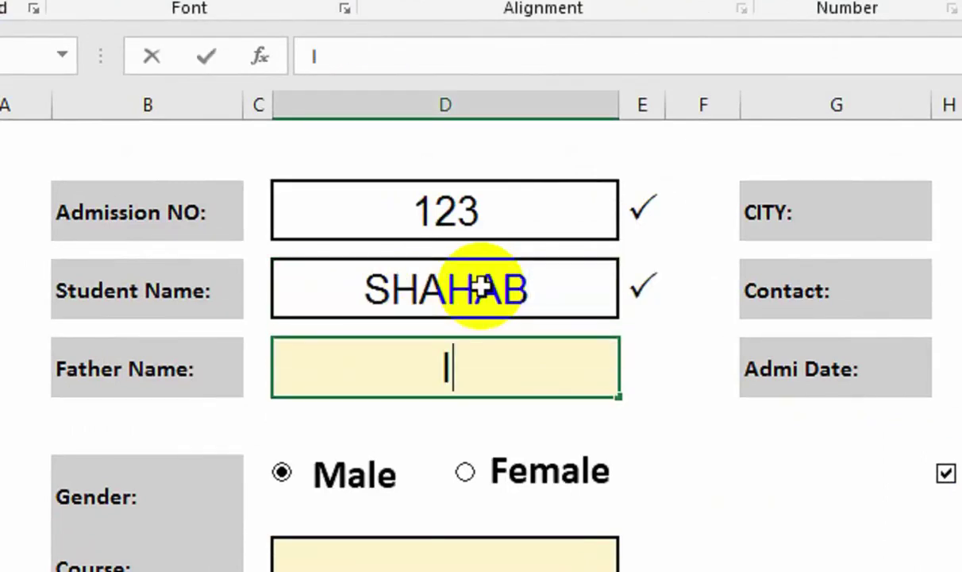
key("Return")
key("Return")
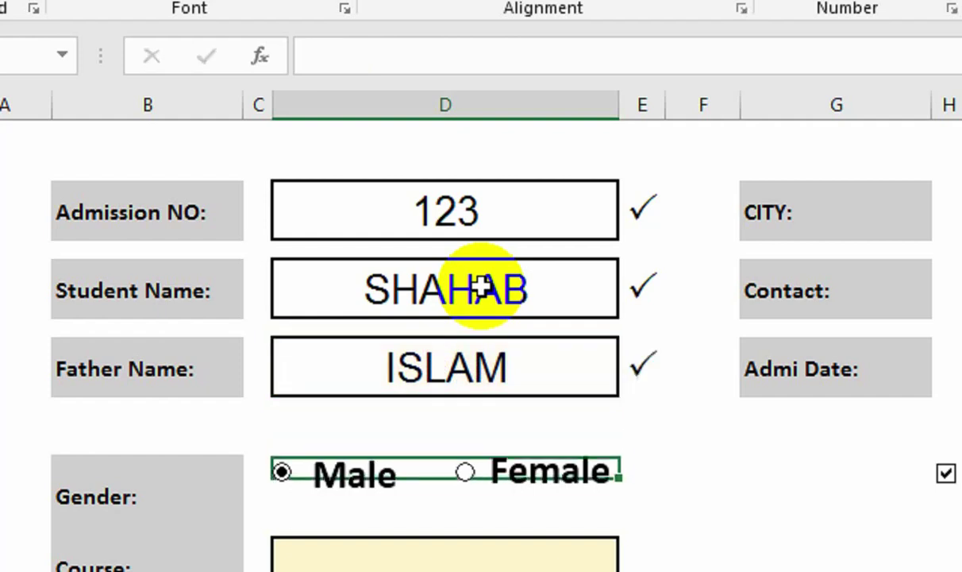
key("Return")
Enter GRAPHICS as the Course and KARIMABAD as the Address.
left_click(431, 424)
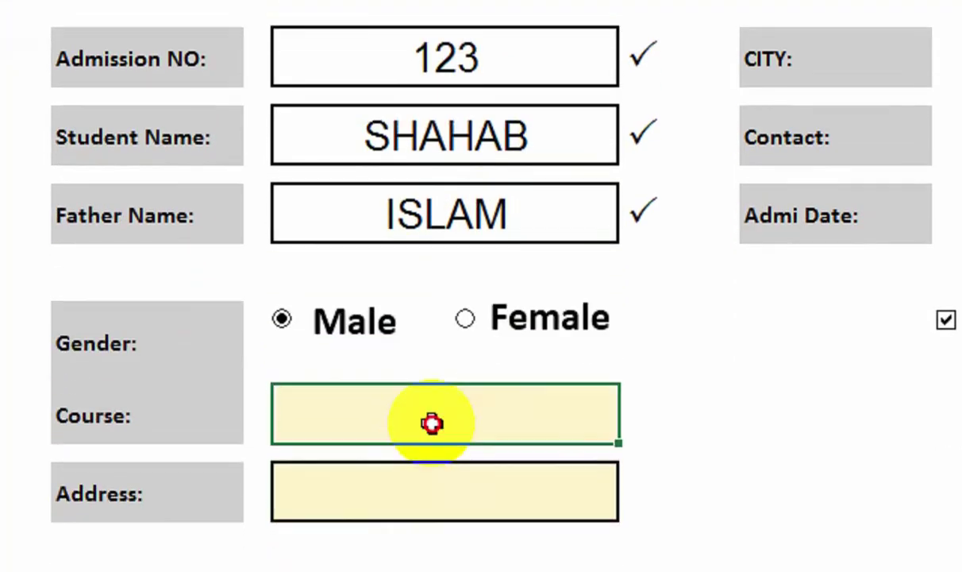
type("GRAPHICS")
key("Return")
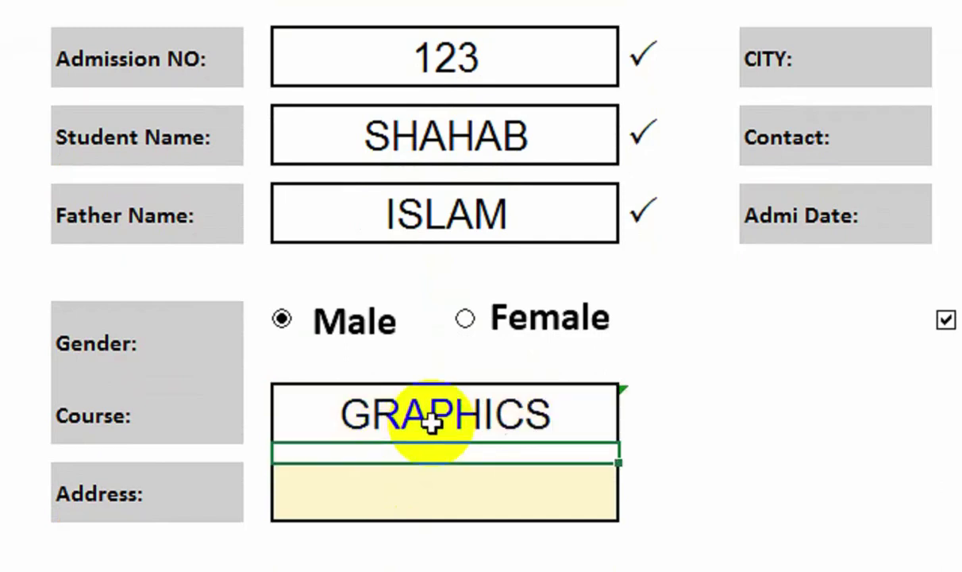
key("Return")
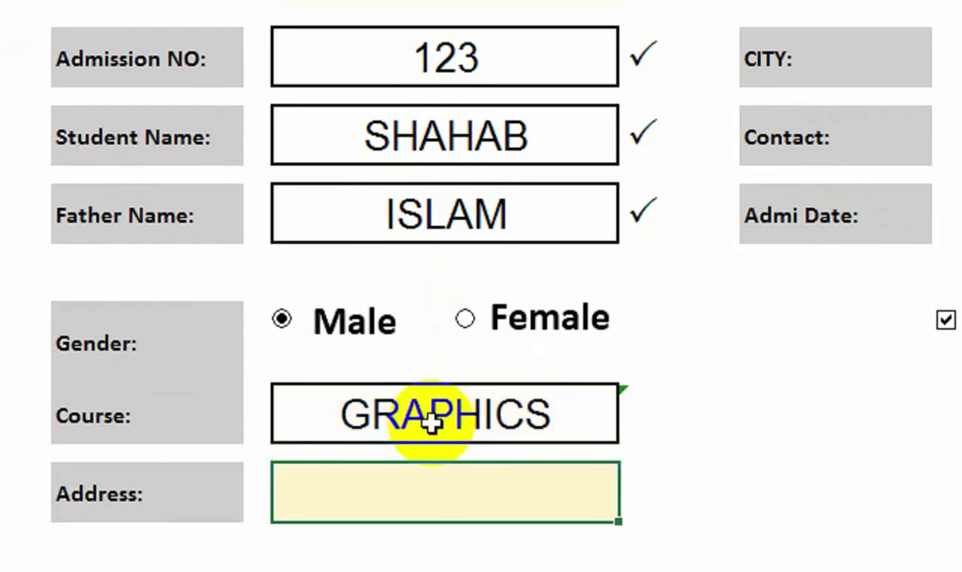
type("KARIMABAD")
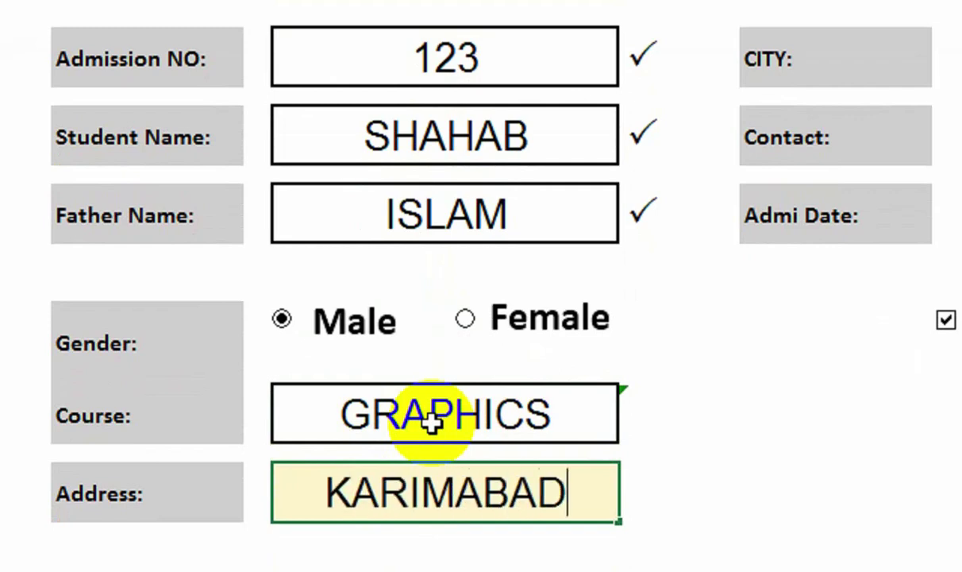
key("Return")
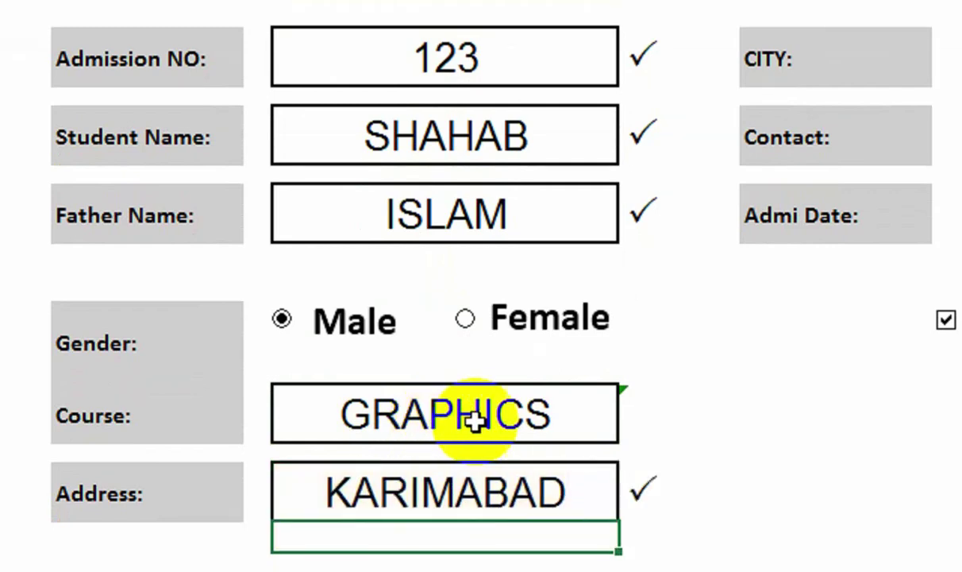
double_click(650, 414)
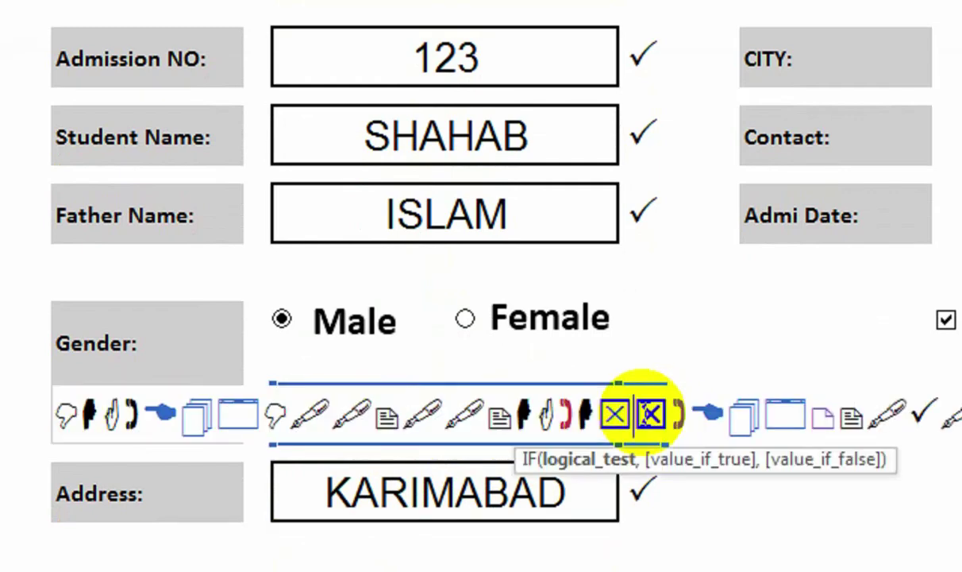
Correct the Course check's mistyped IST to ISTEXT via the formula bar.
key("Escape")
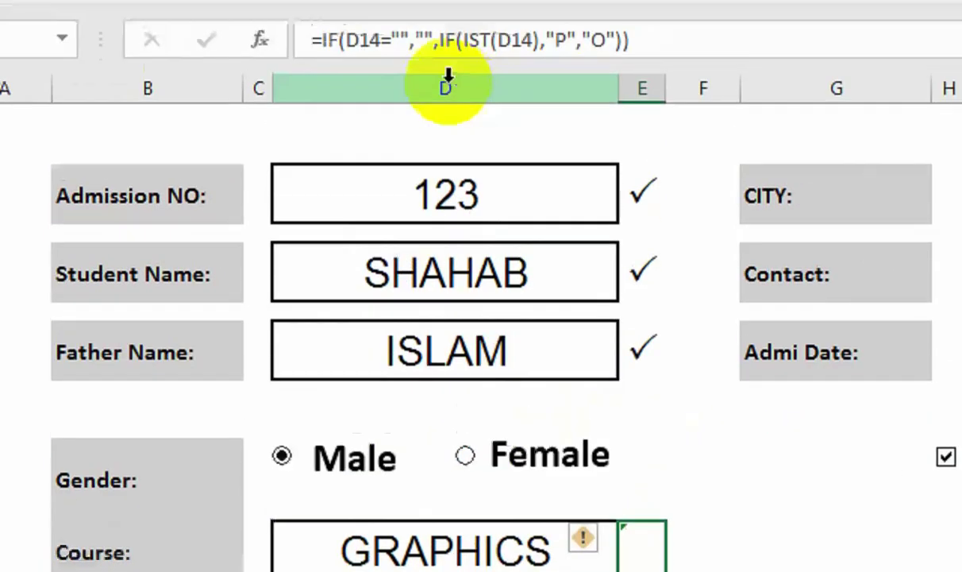
left_click(16, 429)
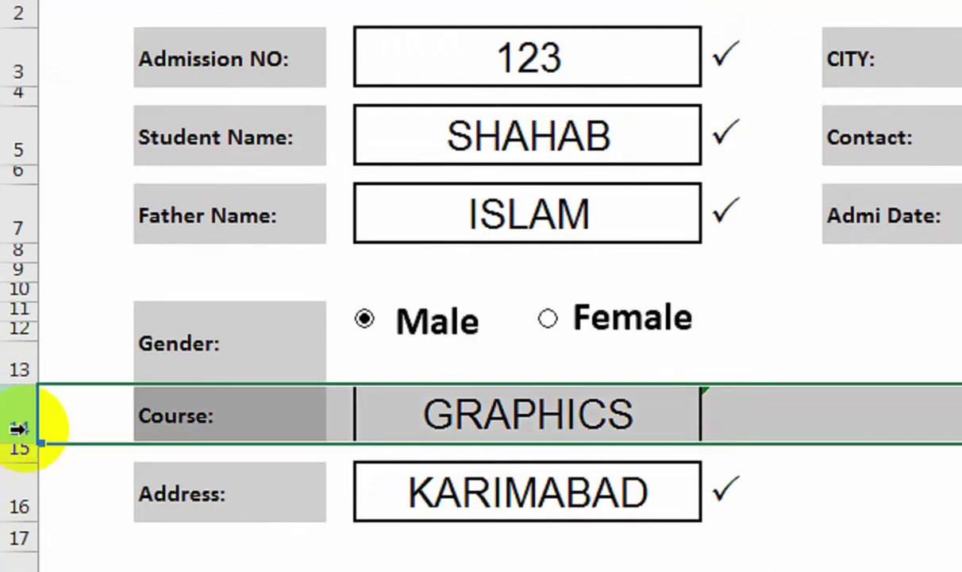
left_click(438, 418)
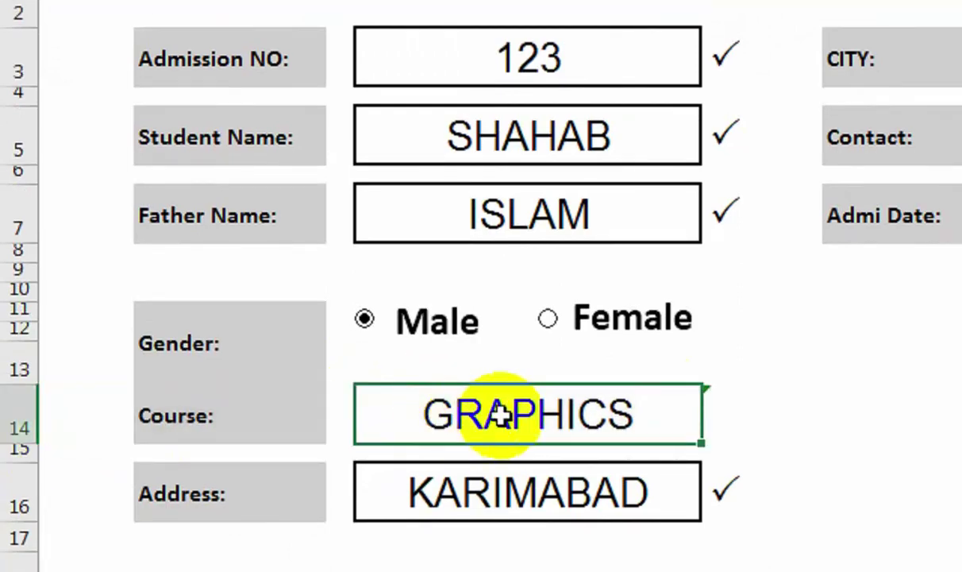
left_click(717, 406)
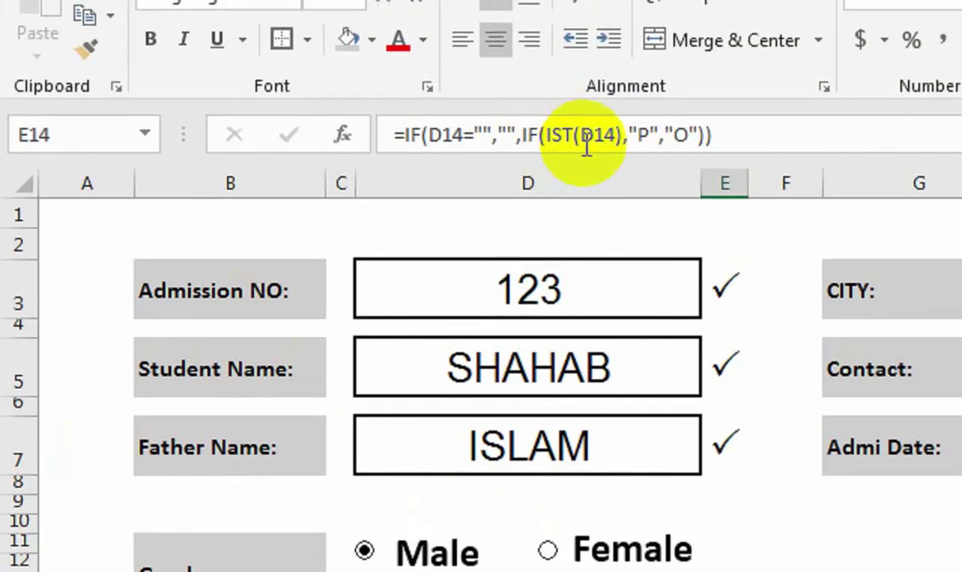
left_click(576, 116)
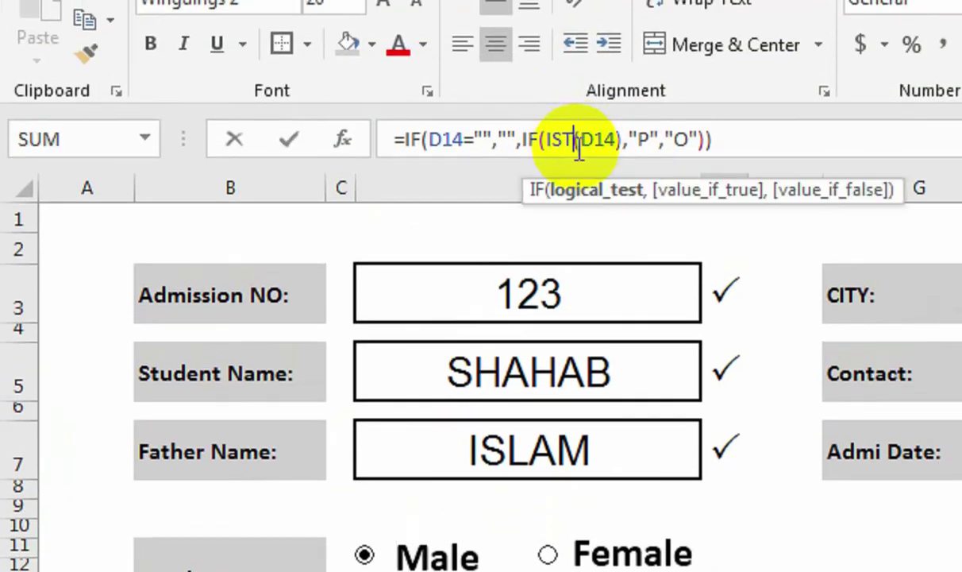
type("EXT")
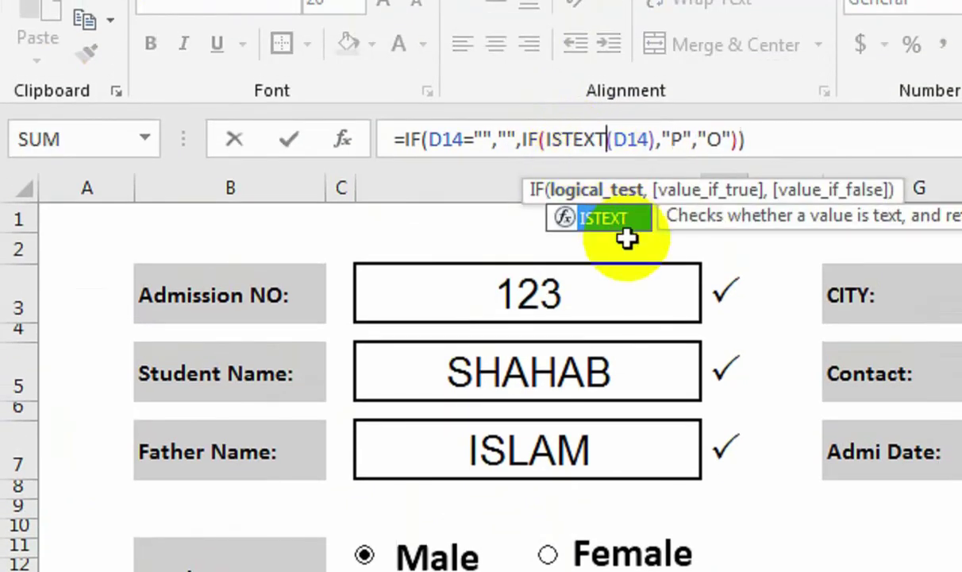
key("Return")
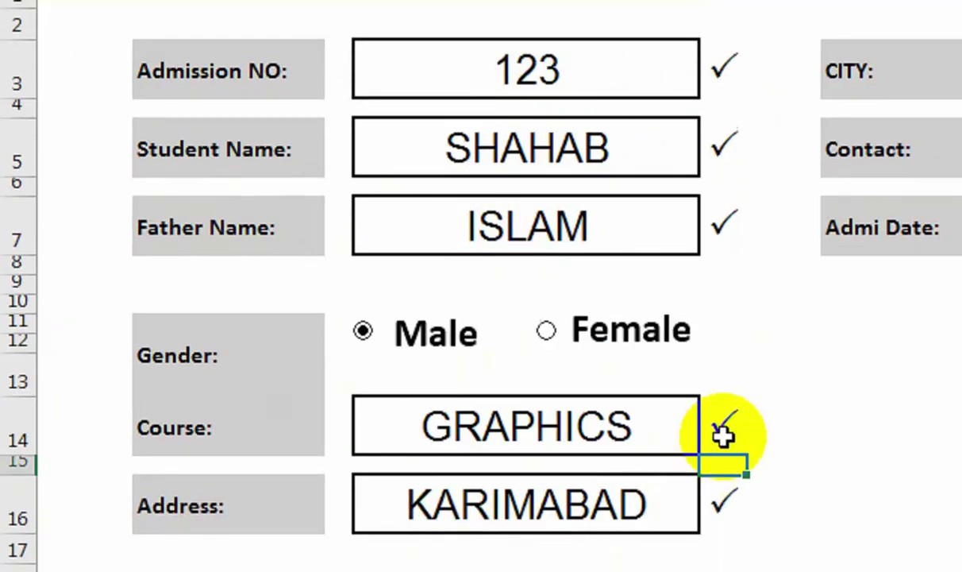
left_click(721, 434)
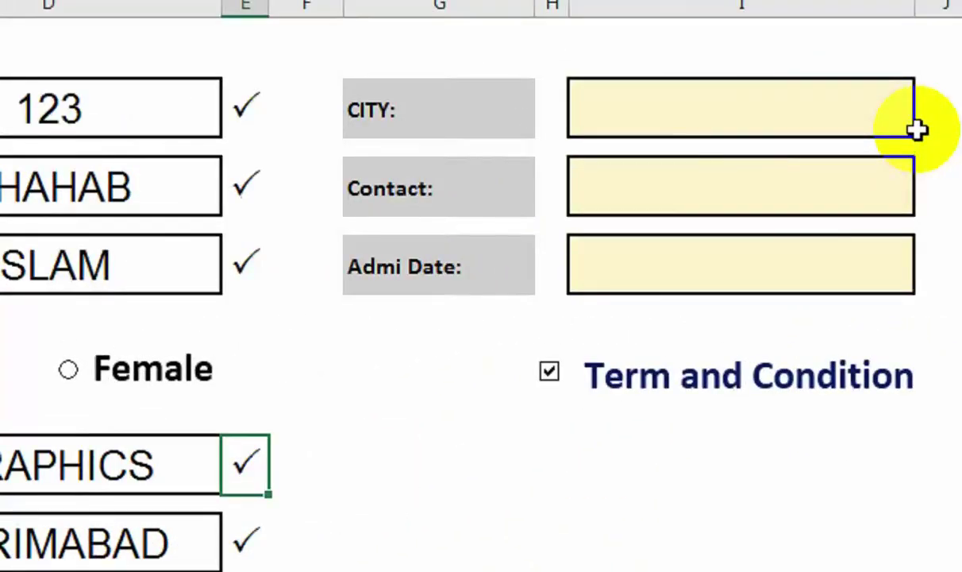
Enter KARACHI as the City and a contact number in the Contact field.
left_click(746, 141)
type("KARACHI")
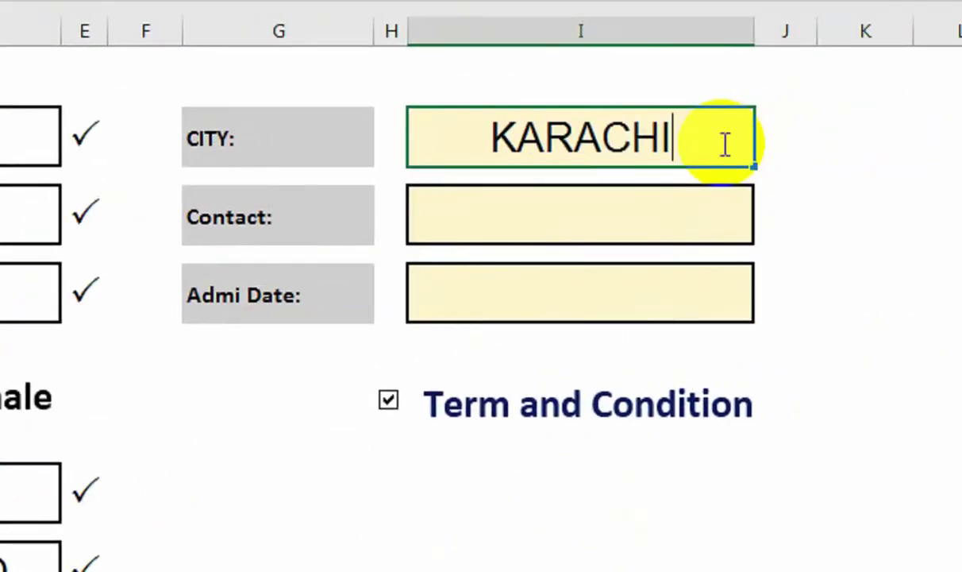
key("Return")
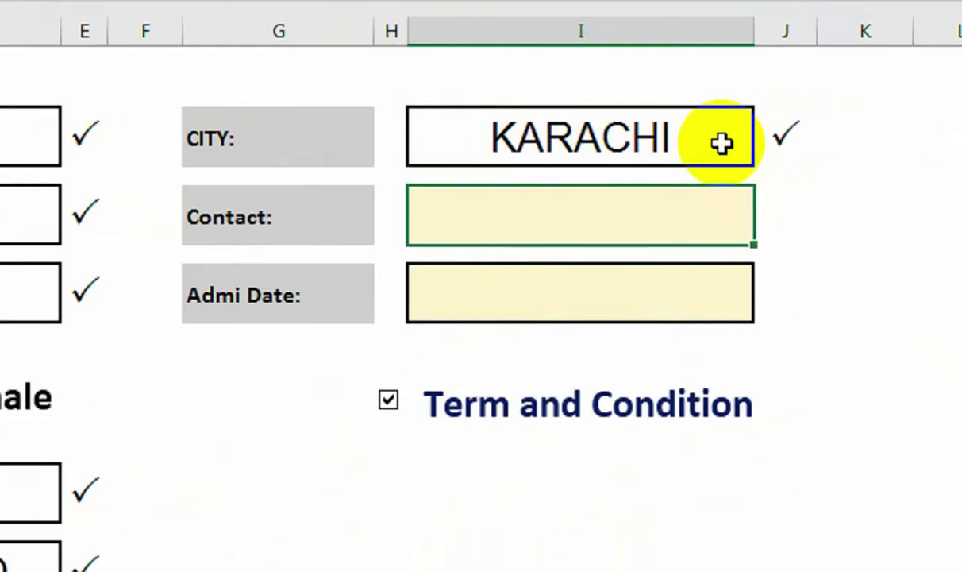
type("12345646")
key("Return")
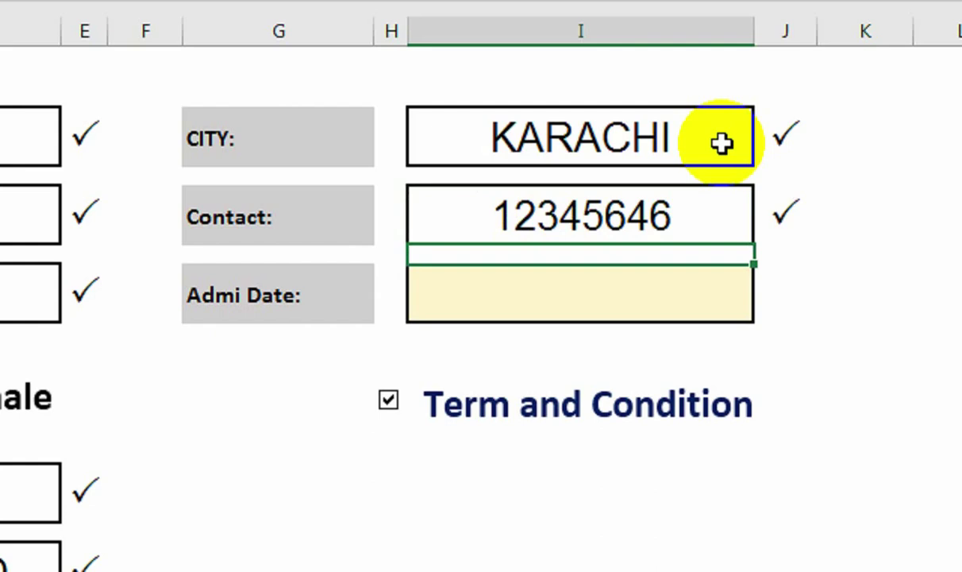
Enter 1-Oct-22 as the Admi Date, clearing the date first typed in the wrong row.
type("1-OCT-")
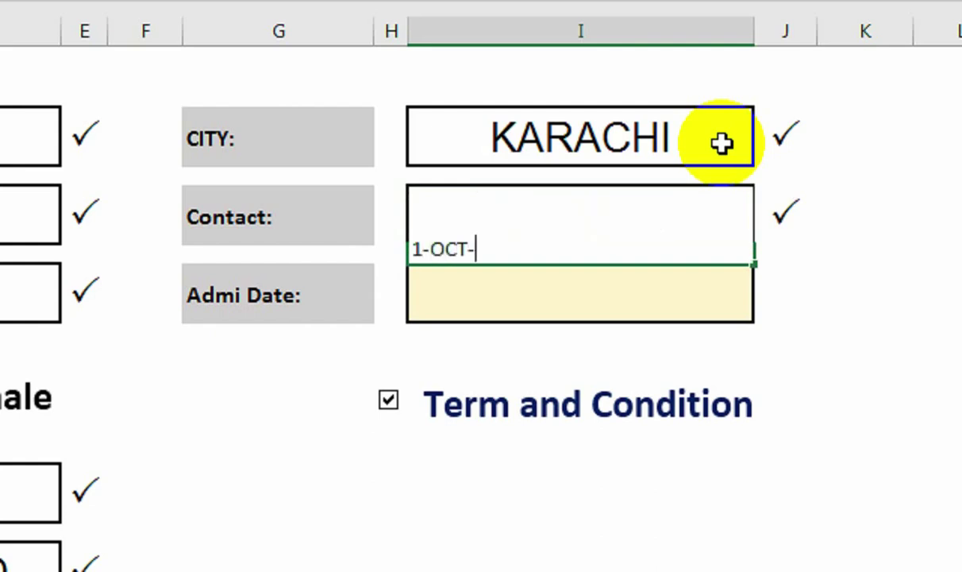
type("2")
key("Return")
key("Up")
key("Delete")
key("Down")
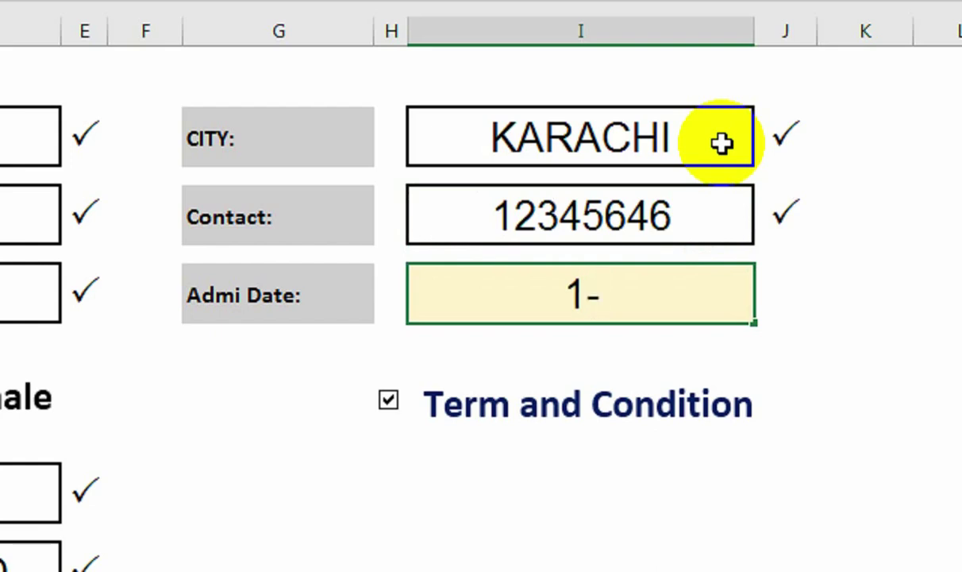
type("1-OCT-22")
key("Return")
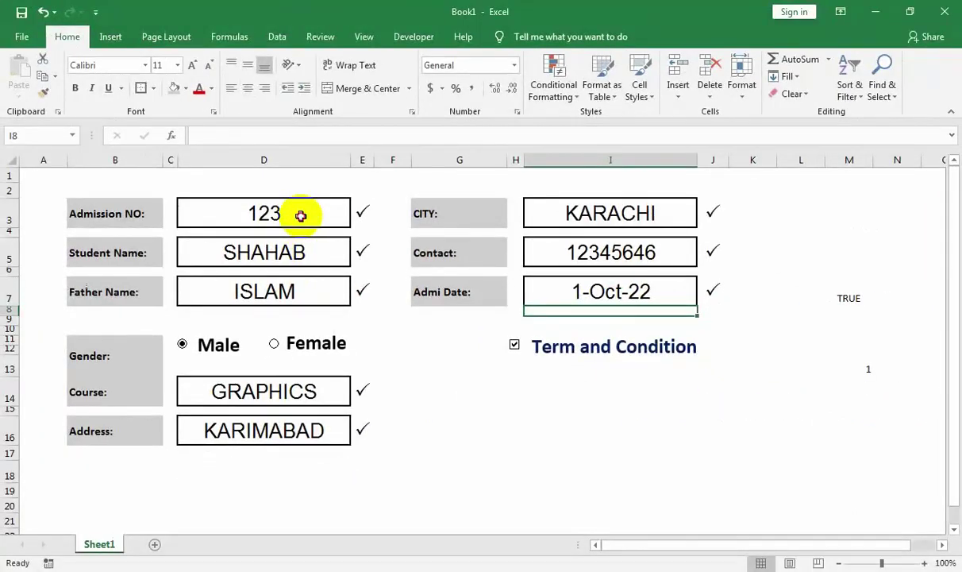
left_click_drag(301, 215, 302, 429)
Make all form field values bold at size 18, then delete them.
left_click(301, 429, "ctrl")
left_click(569, 294, "ctrl")
left_click(576, 253, "ctrl")
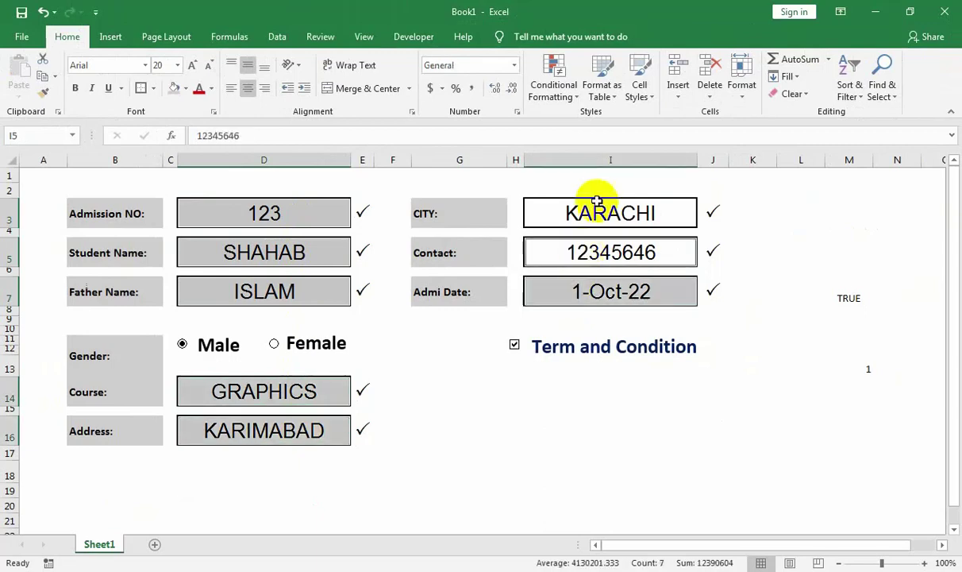
left_click(597, 208, "ctrl")
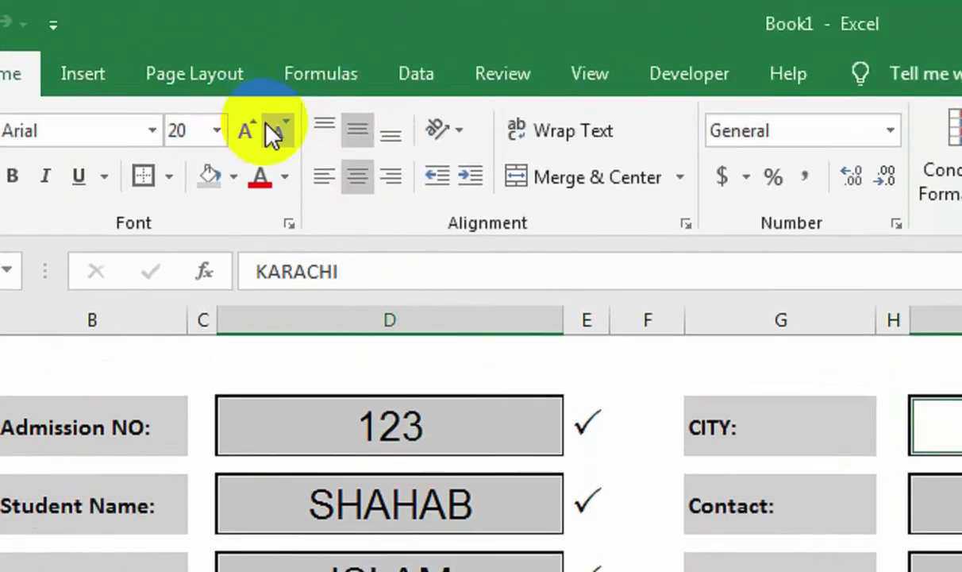
left_click(273, 129)
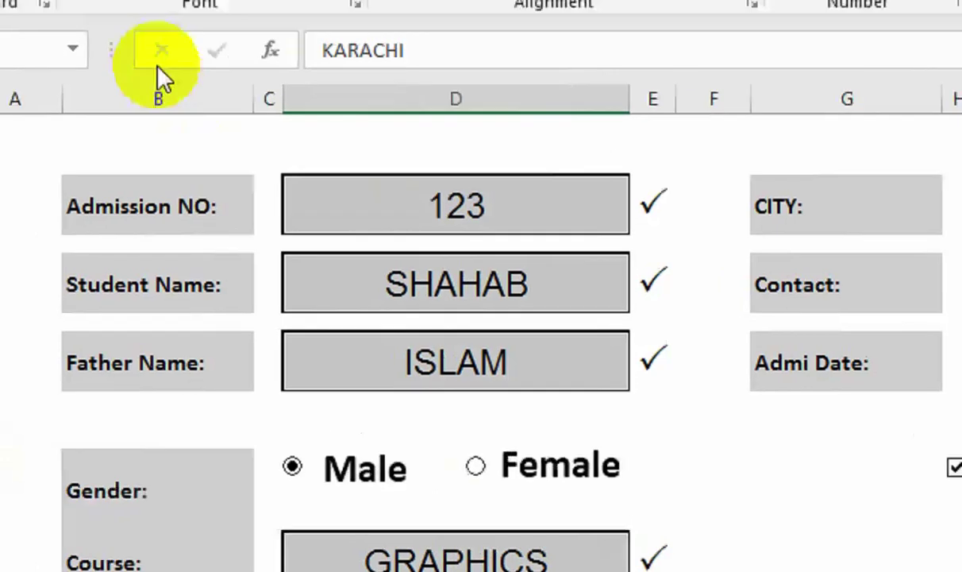
left_click(154, 102)
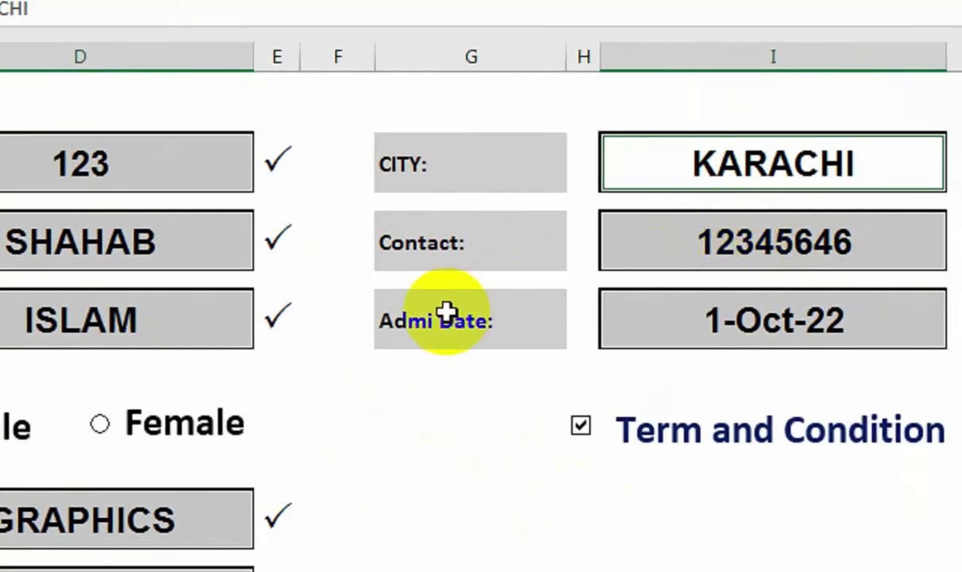
key("Delete")
Colour the validation tick cells beside all eight form fields red.
left_click(275, 176)
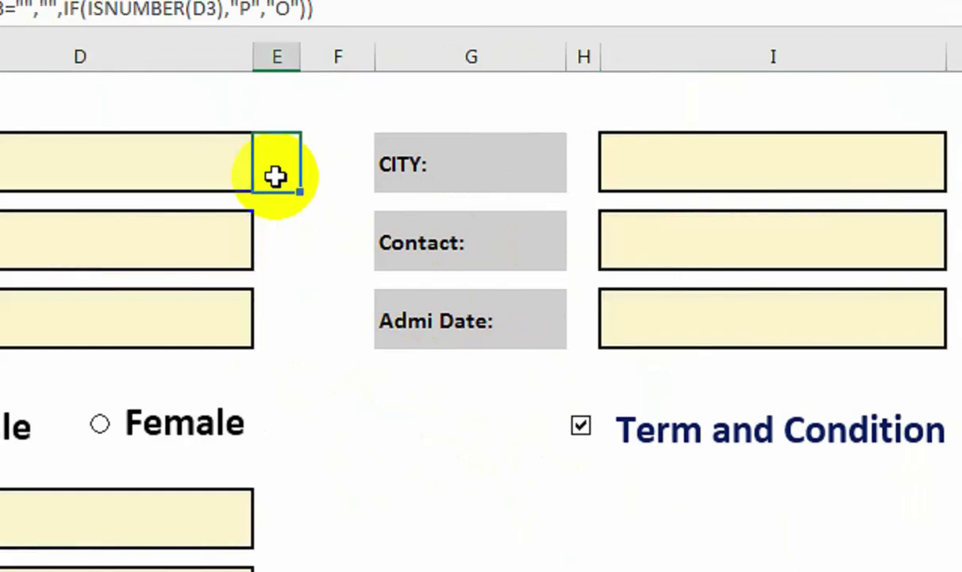
left_click(266, 246)
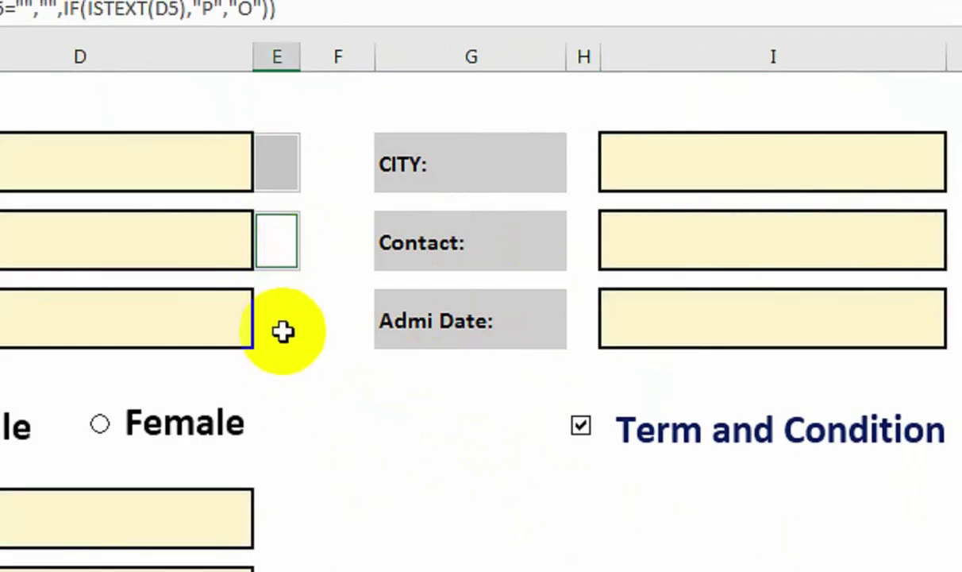
left_click(283, 327)
left_click(274, 478)
left_click(262, 542)
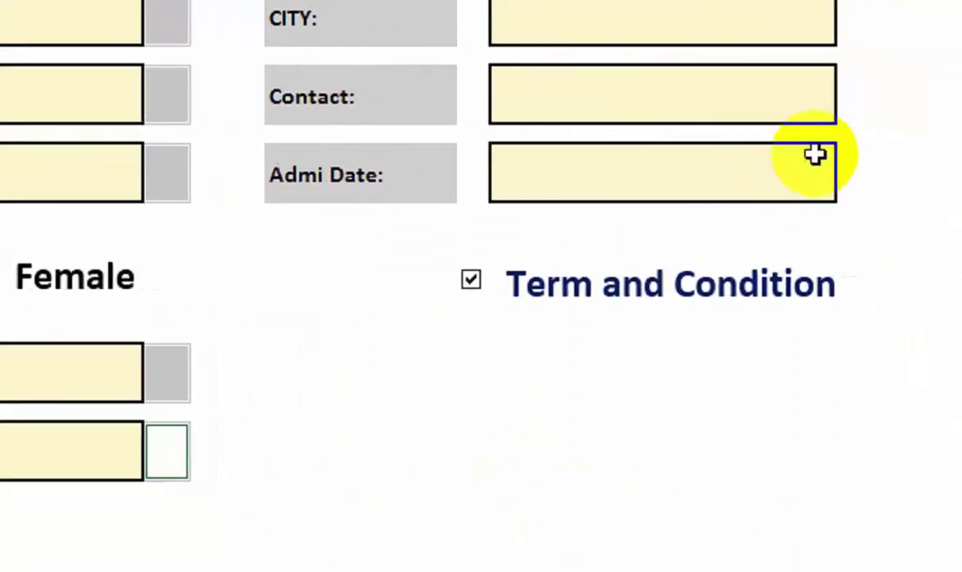
left_click(741, 170)
left_click(739, 94)
left_click(739, 17)
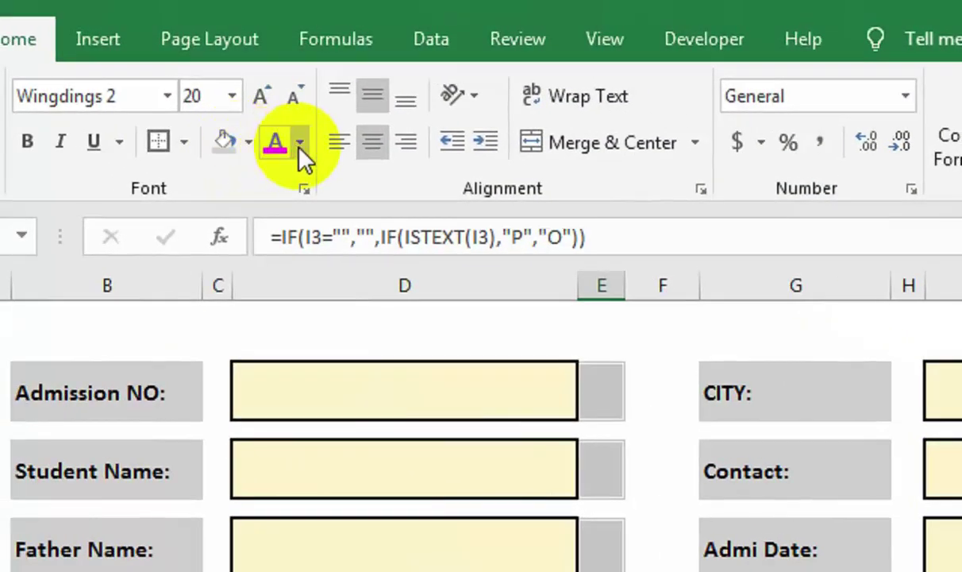
left_click(279, 144)
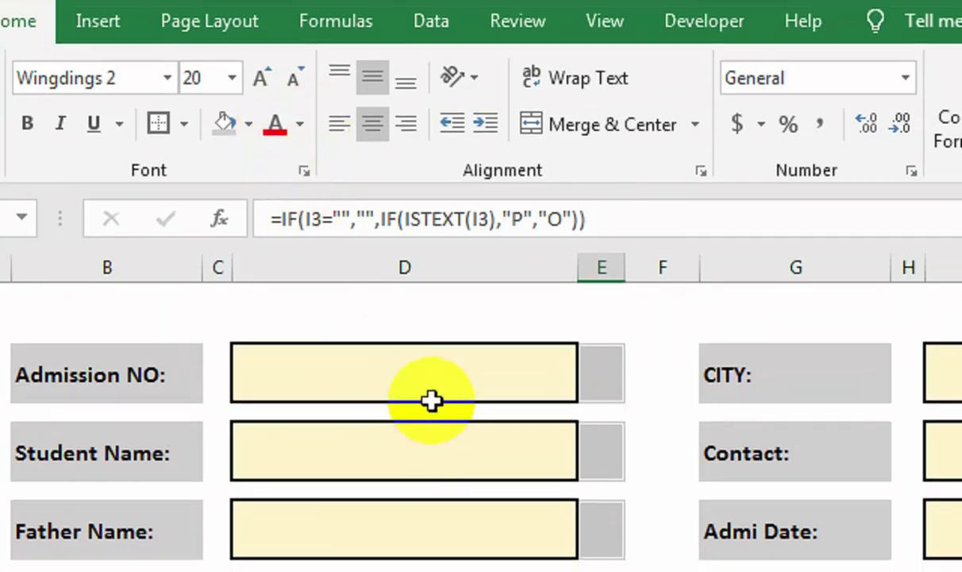
Test Admission NO with ASDS, then 345, and delete the test value.
left_click(435, 380)
type("ASDS")
key("Return")
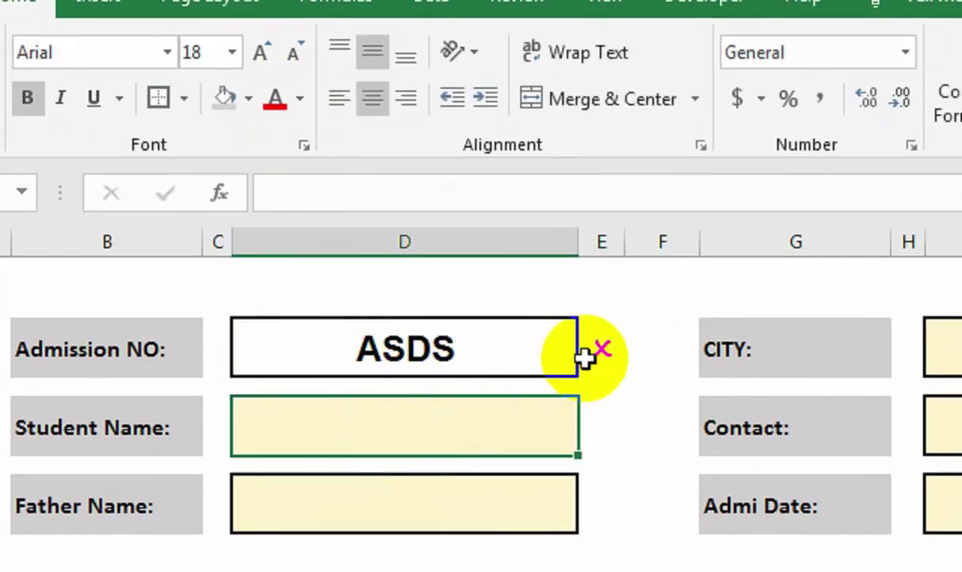
left_click(518, 358)
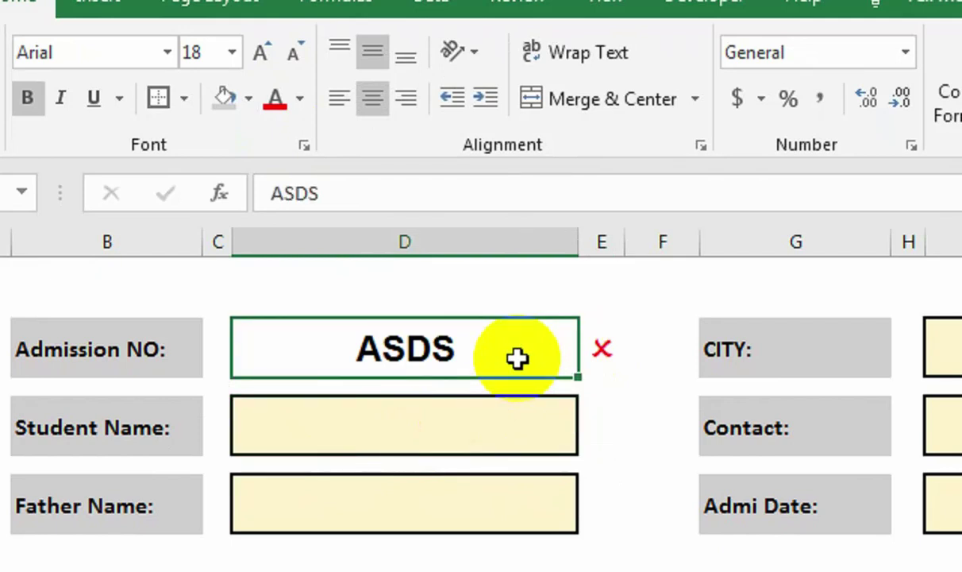
type("345")
key("Return")
left_click(631, 364)
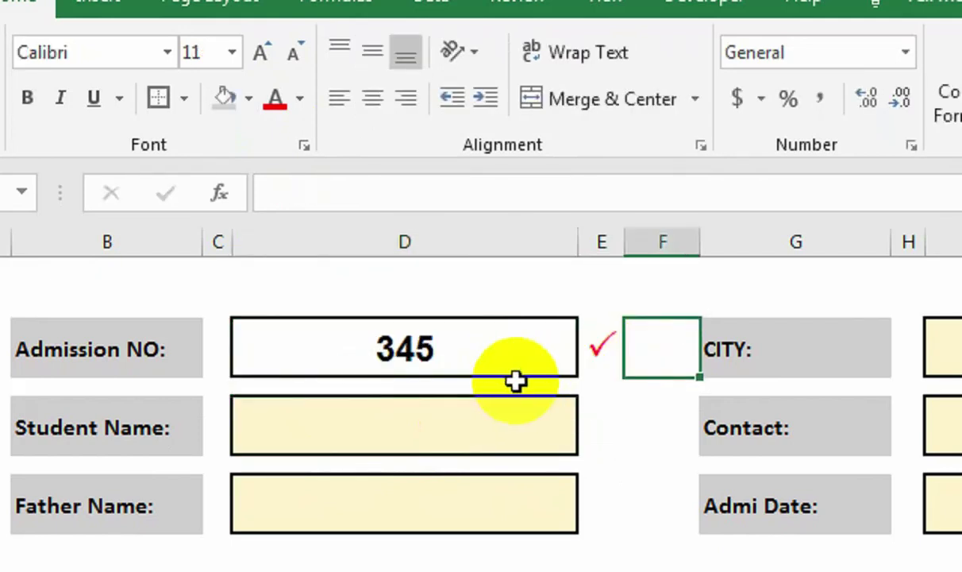
left_click(502, 359)
key("Delete")
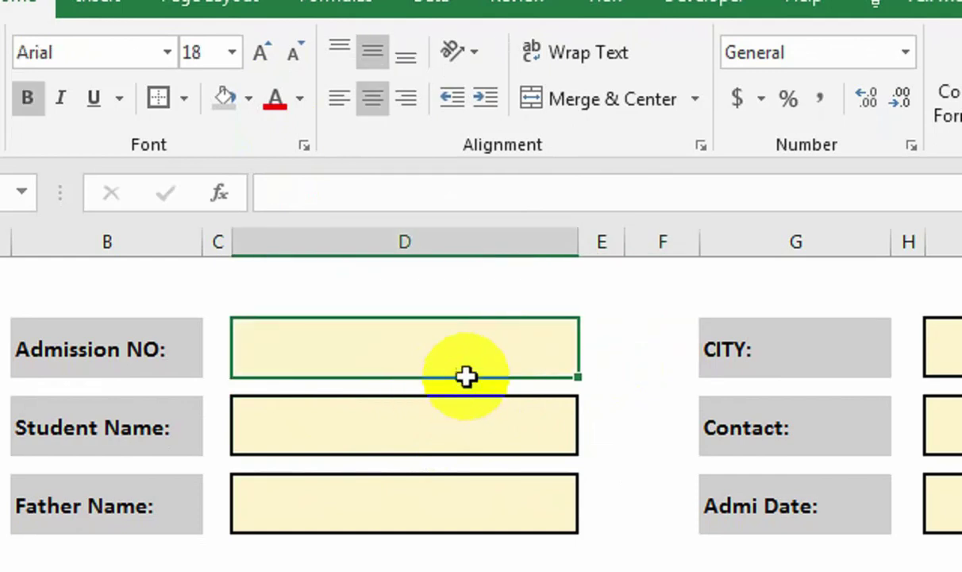
left_click(597, 352)
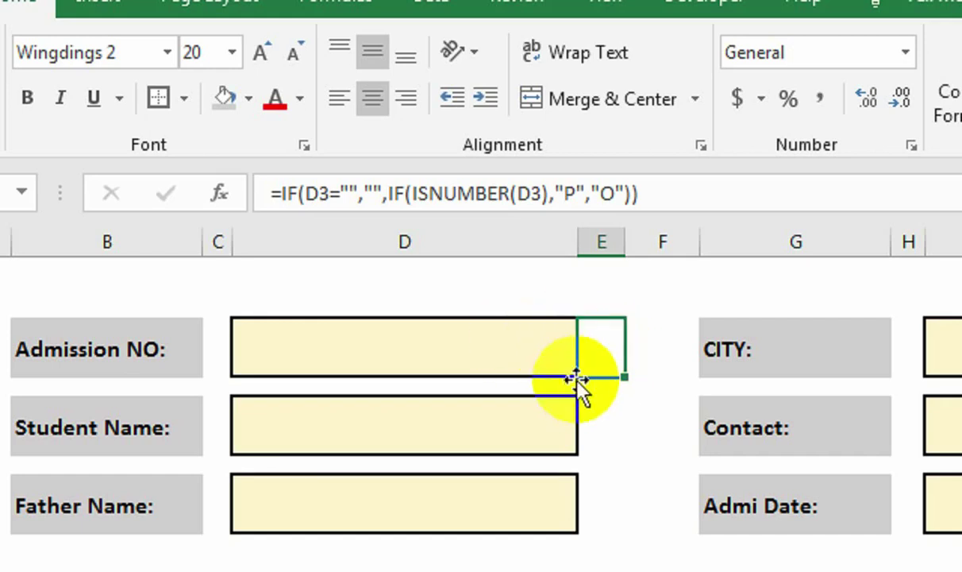
Highlight check cells equal to P with green fill and dark green text.
left_click(603, 420, "ctrl")
left_click(603, 497, "ctrl")
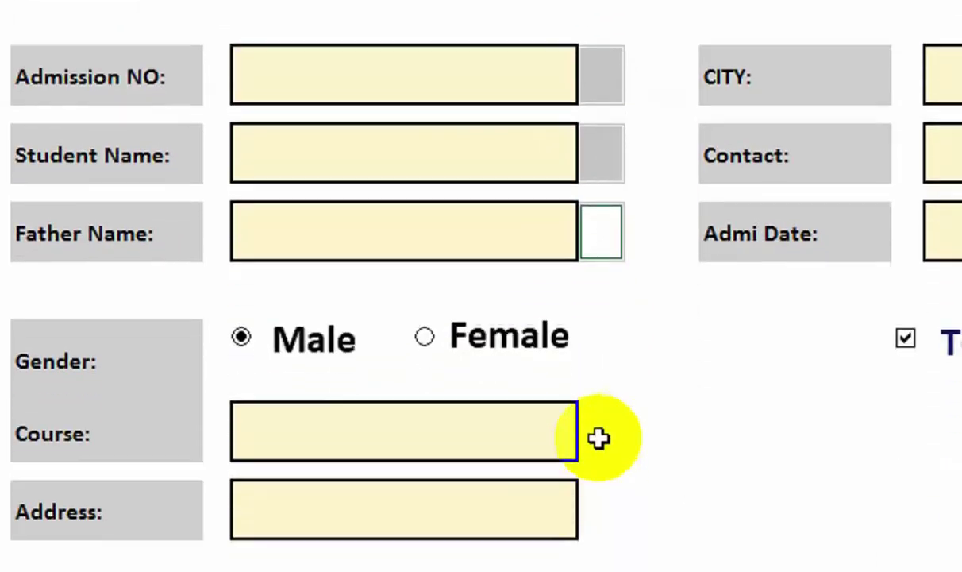
left_click(598, 438, "ctrl")
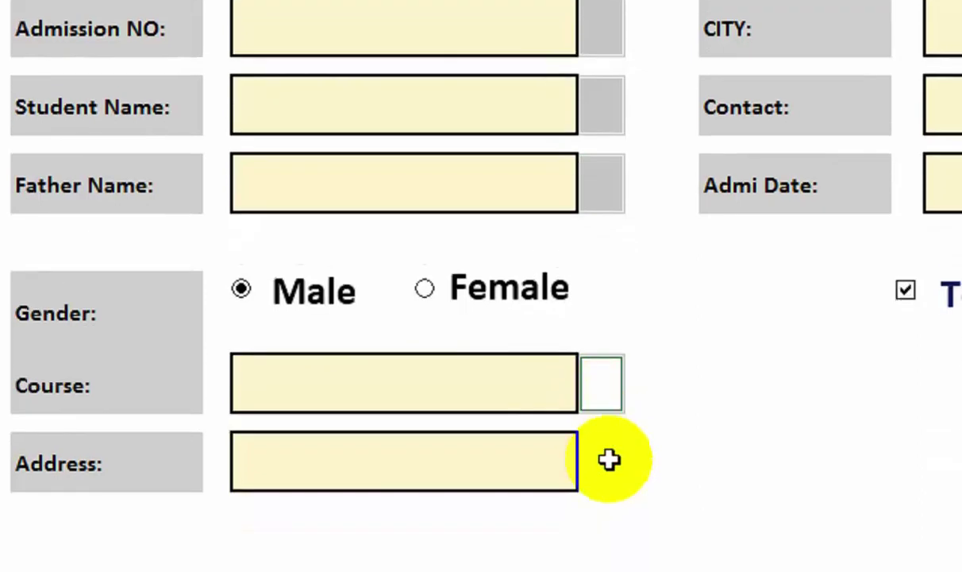
left_click(604, 508, "ctrl")
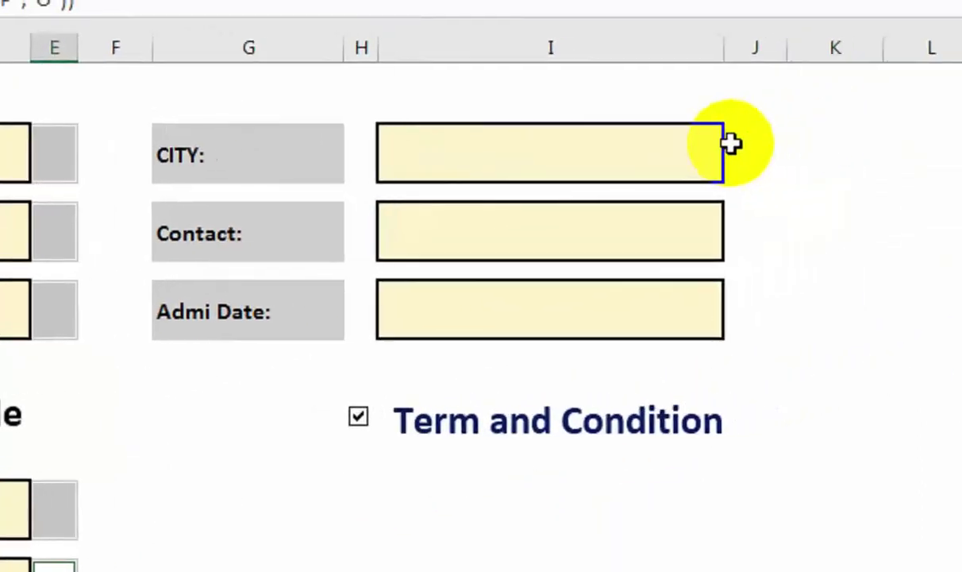
left_click(821, 129, "ctrl")
left_click(826, 198, "ctrl")
left_click(844, 290, "ctrl")
left_click(403, 62)
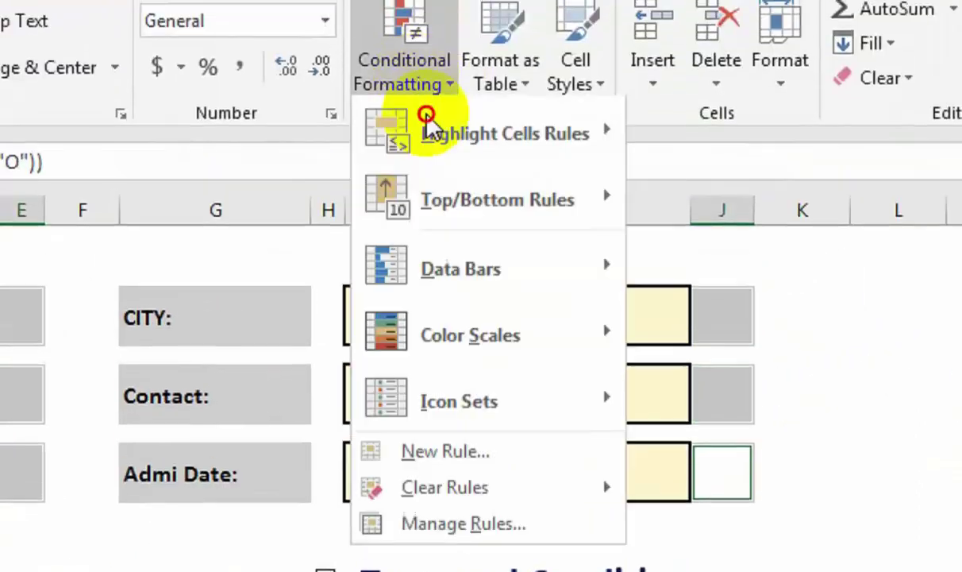
left_click(389, 250)
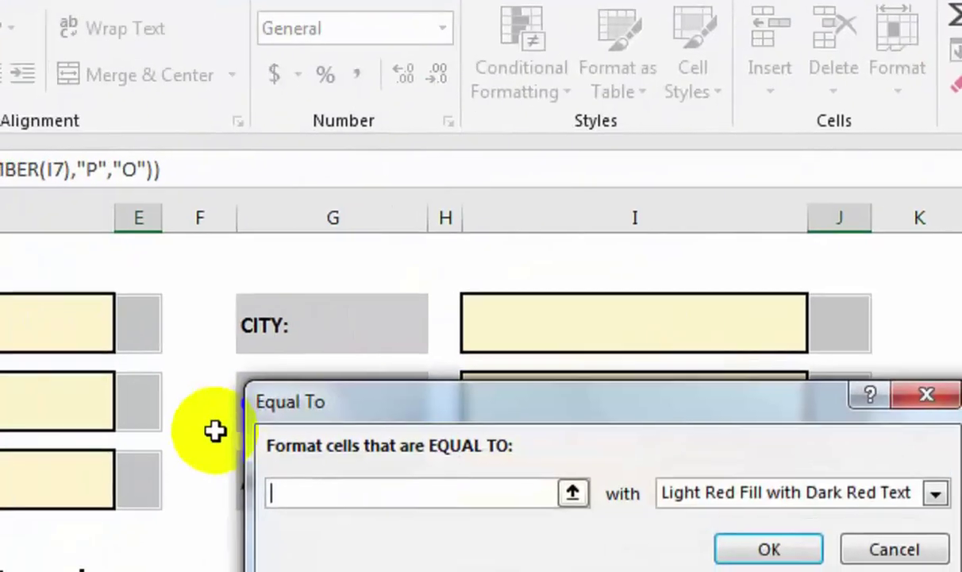
type("P")
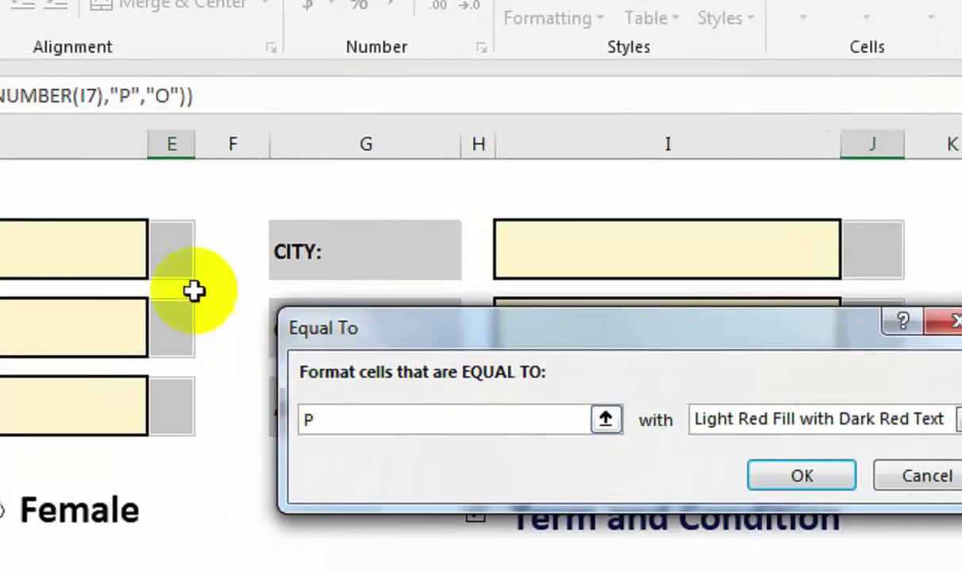
left_click(695, 420)
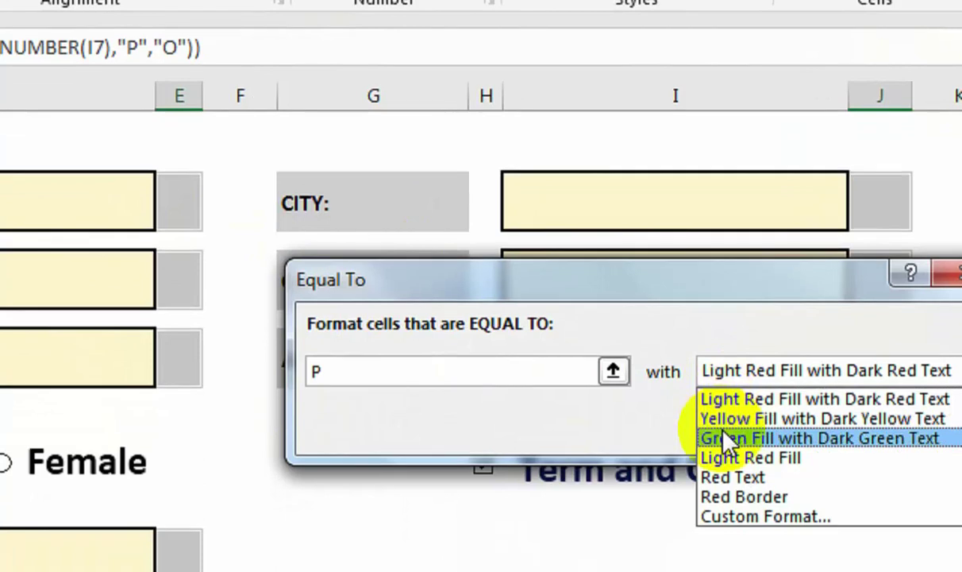
left_click(724, 471)
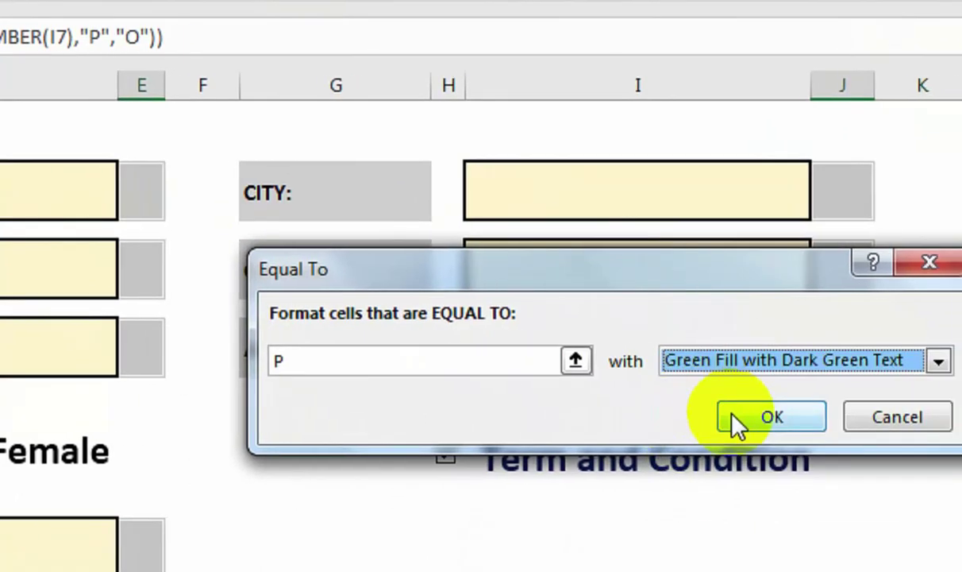
left_click(803, 417)
Test Admission NO with EWR and then 3434.
left_click(54, 198)
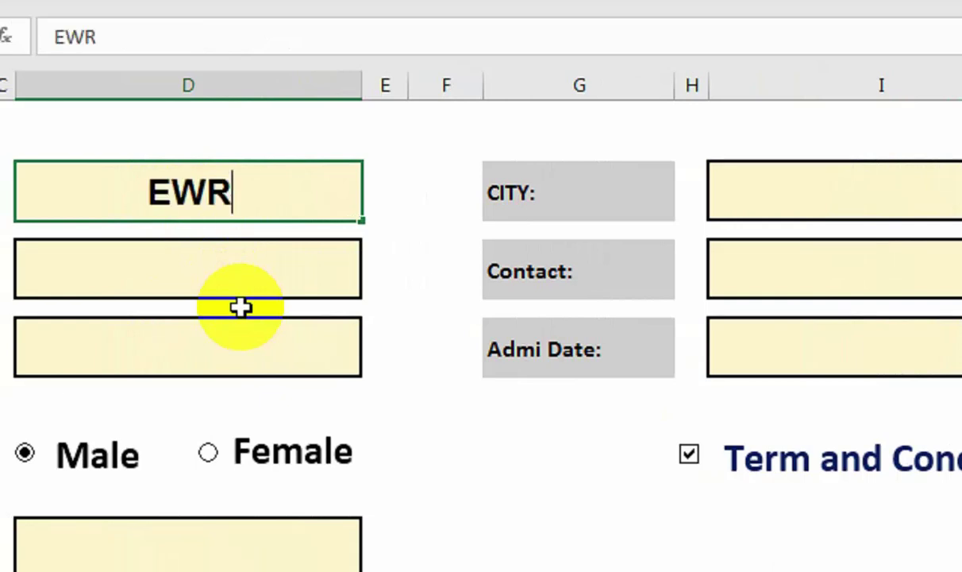
key("Return")
left_click(384, 194)
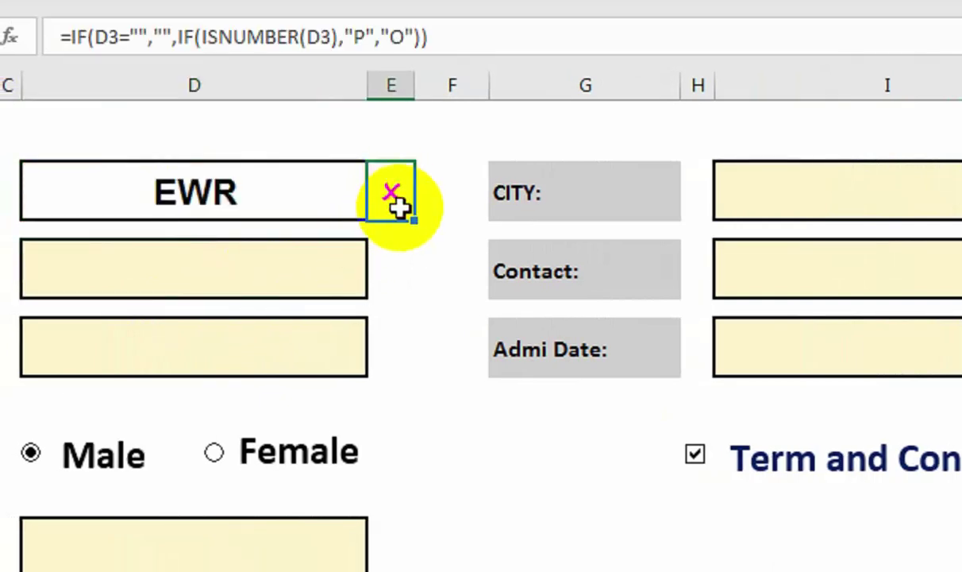
left_click(262, 208)
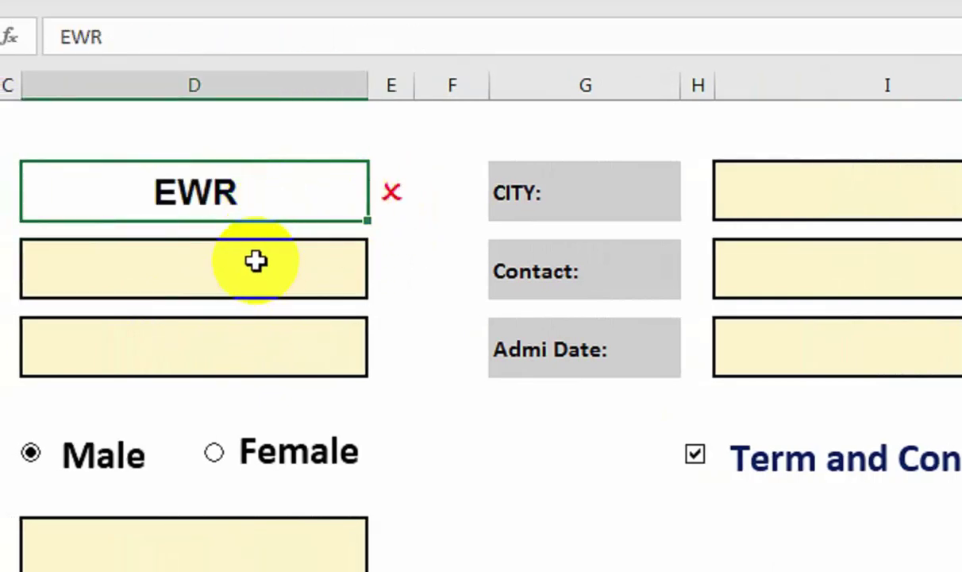
type("3434")
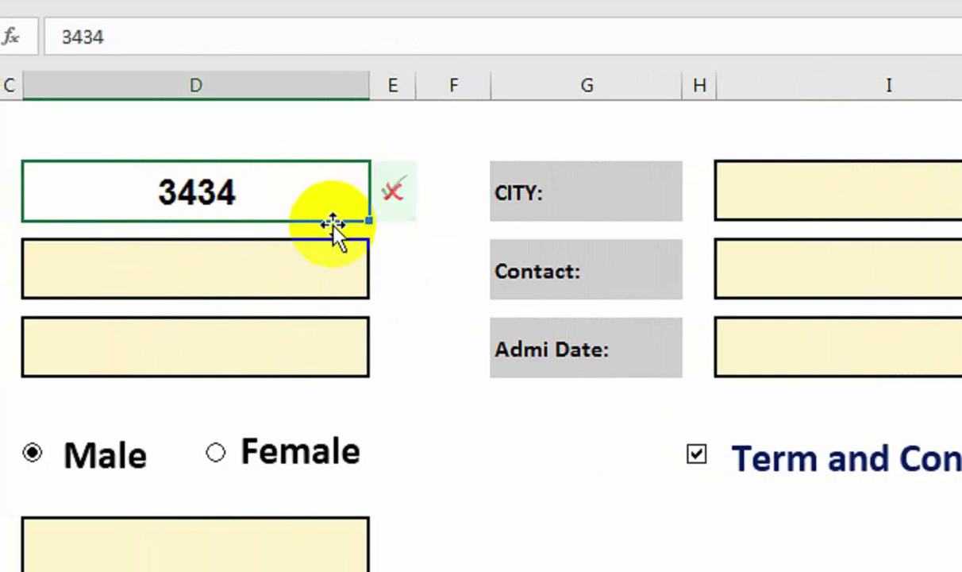
left_click(71, 266)
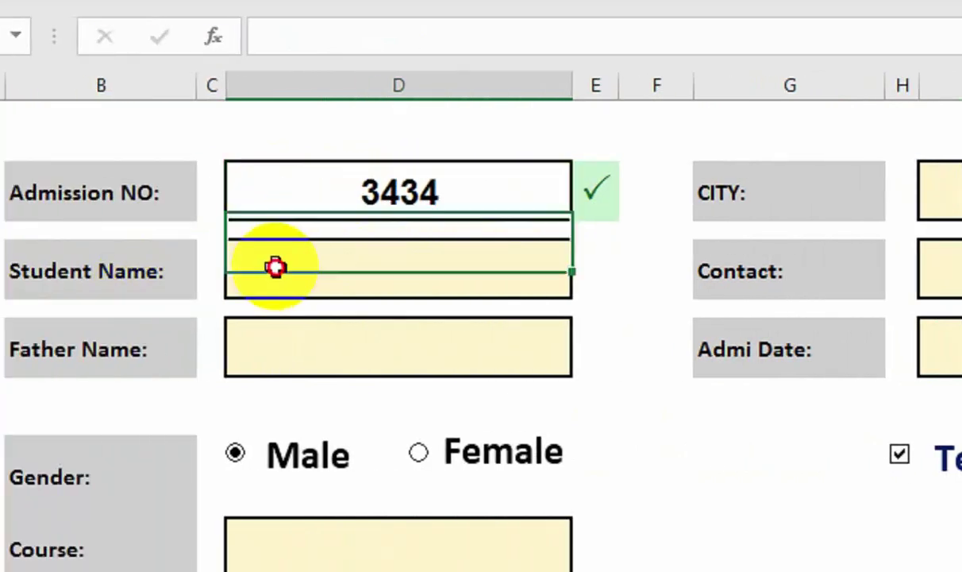
Enter AF and ASF as test names, then undo the test entries.
type("AF")
key("Return")
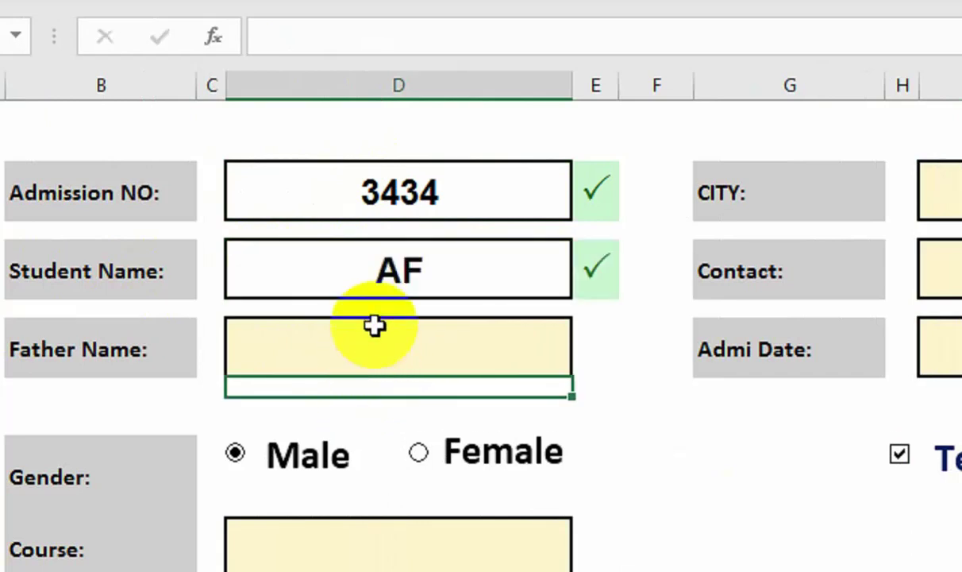
type("ASF")
left_click(399, 544)
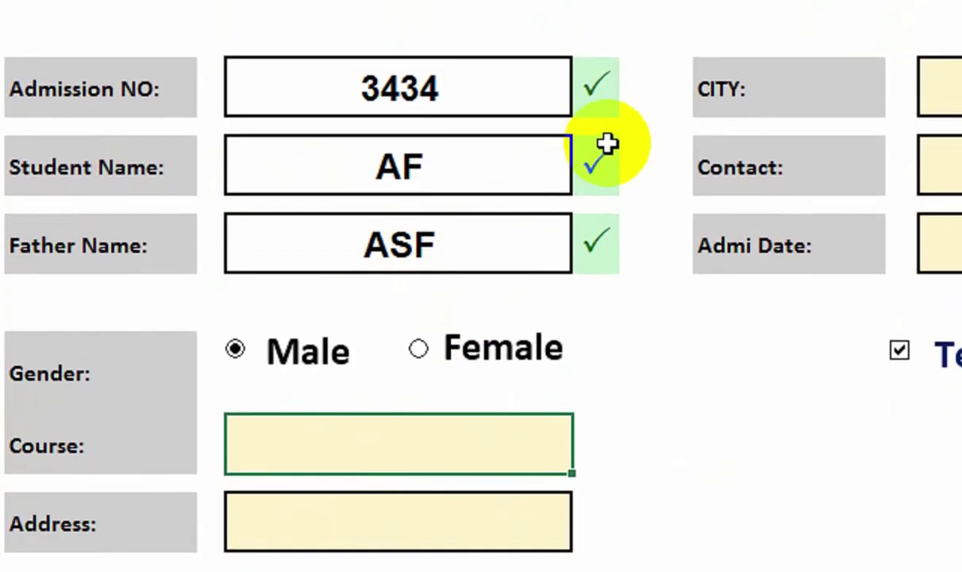
key("ctrl+z")
key("ctrl+z")
key("ctrl+z")
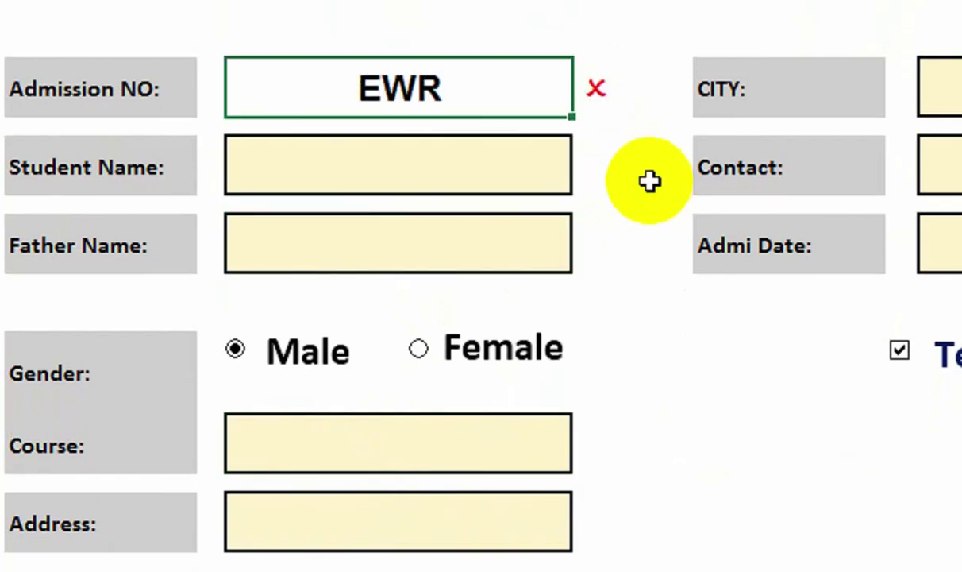
key("ctrl+z")
left_click(600, 94)
Start an Equal To highlight rule with value O on all check cells.
left_click(604, 176, "ctrl")
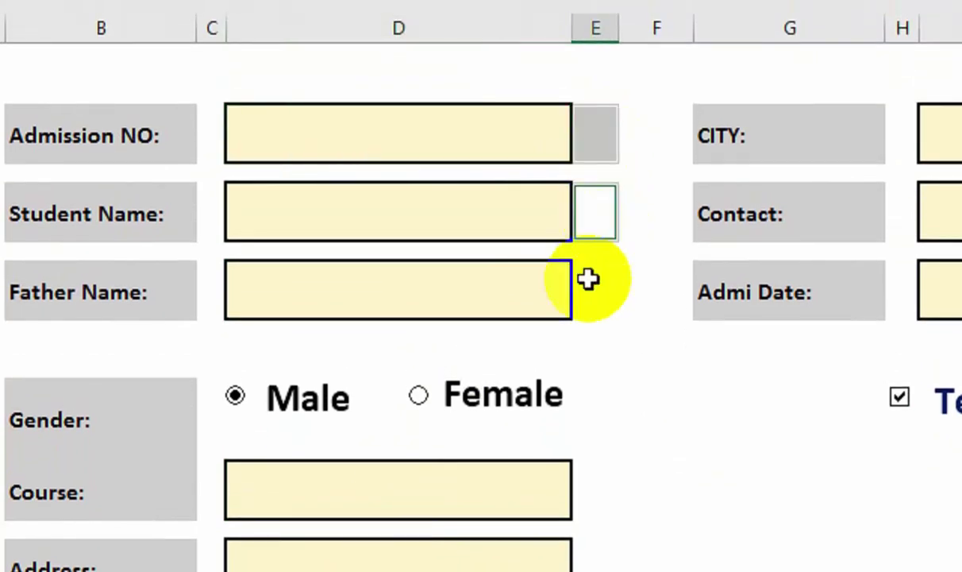
left_click(591, 282, "ctrl")
left_click(590, 495, "ctrl")
left_click(592, 567, "ctrl")
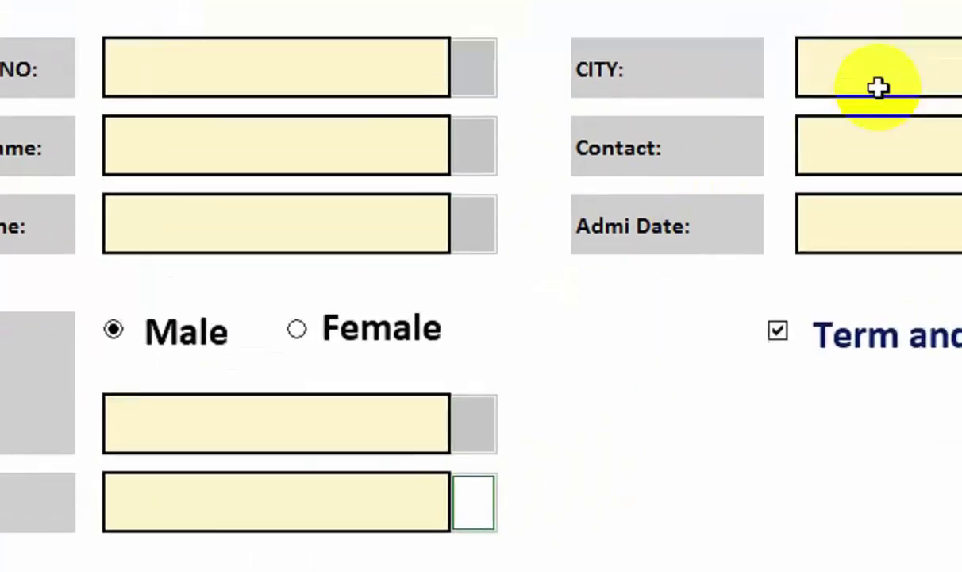
left_click(961, 70, "ctrl")
left_click(961, 146, "ctrl")
left_click(961, 225, "ctrl")
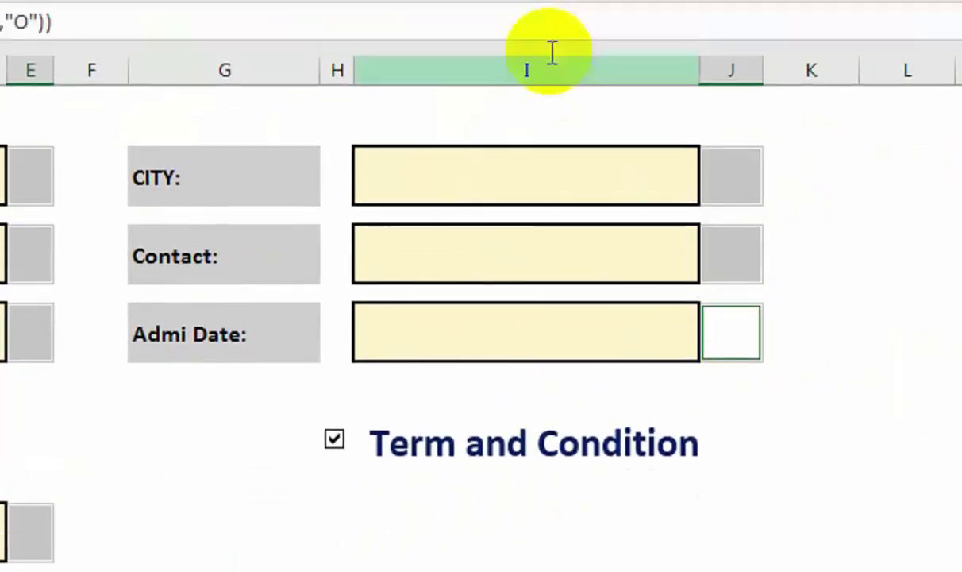
left_click(435, 123)
mouse_move(472, 183)
left_click(683, 381)
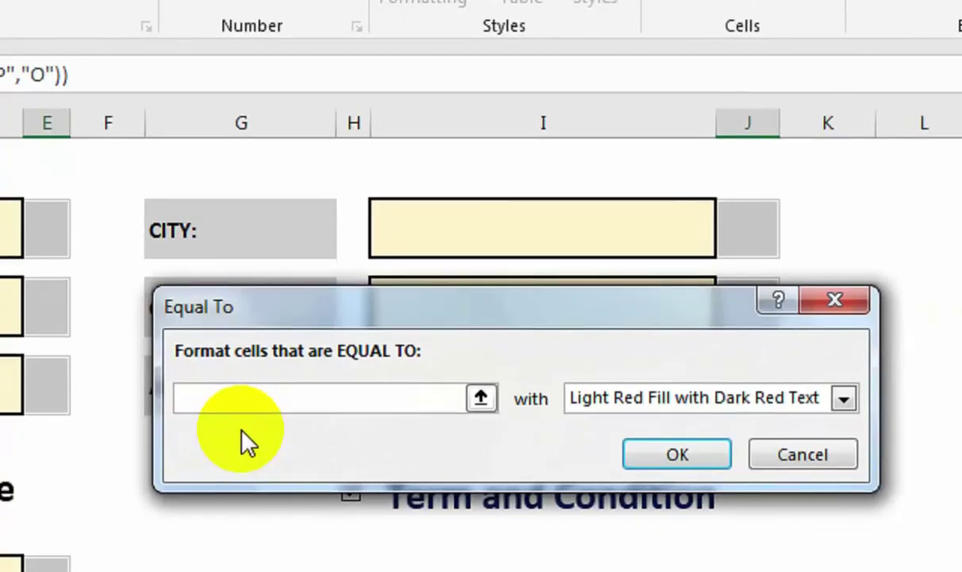
type("O")
Give the O rule a custom format with dark red fill and bold font.
left_click(587, 399)
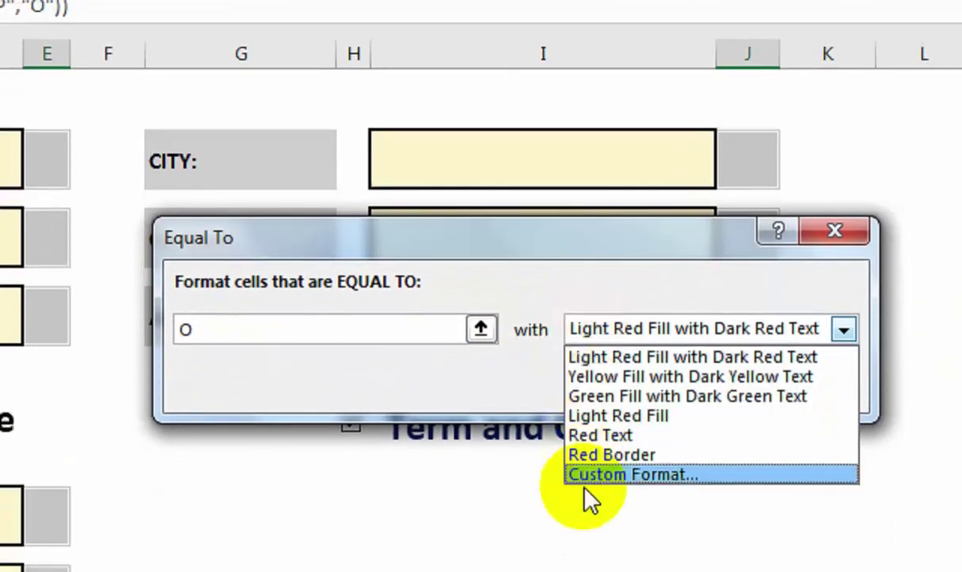
left_click(588, 474)
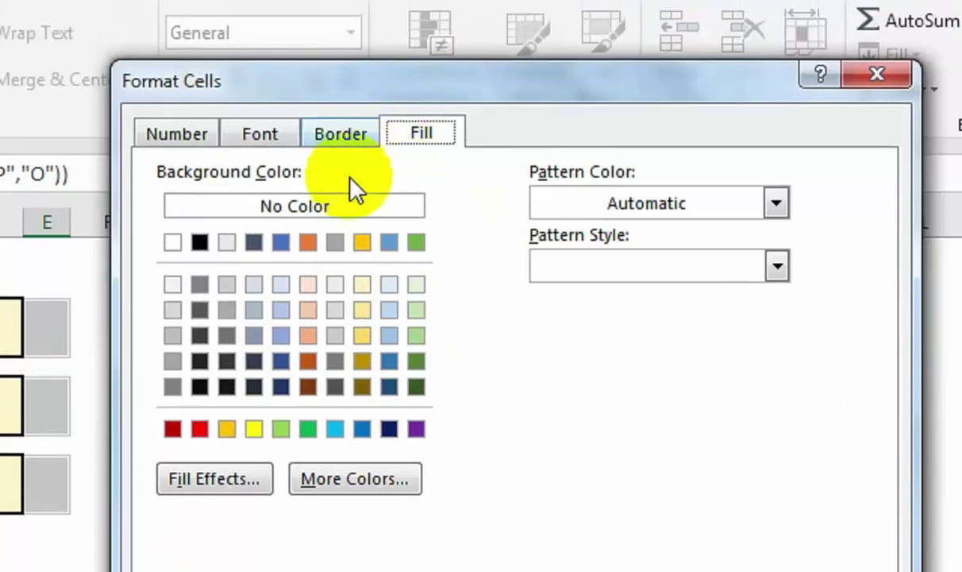
left_click(172, 429)
left_click(260, 134)
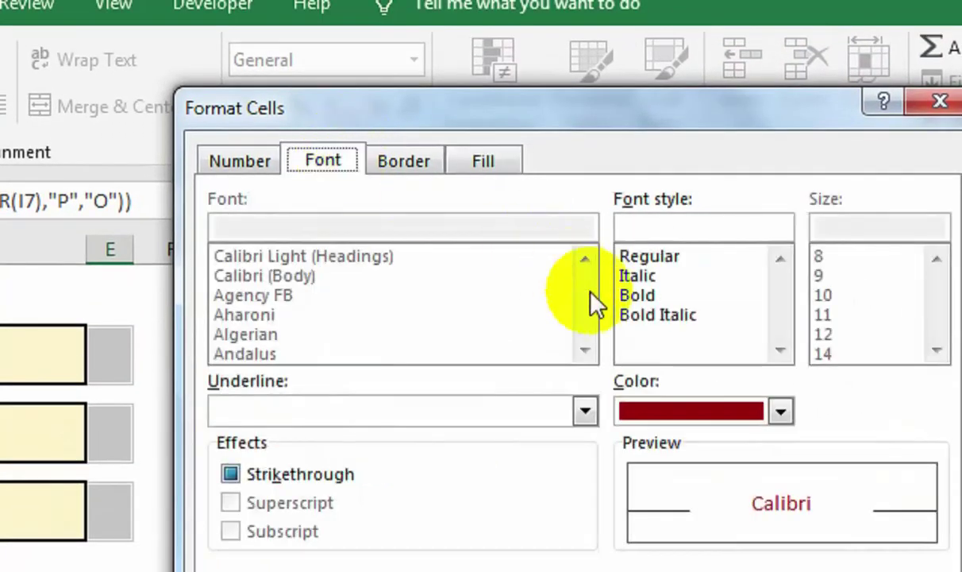
left_click(640, 296)
left_click(741, 571)
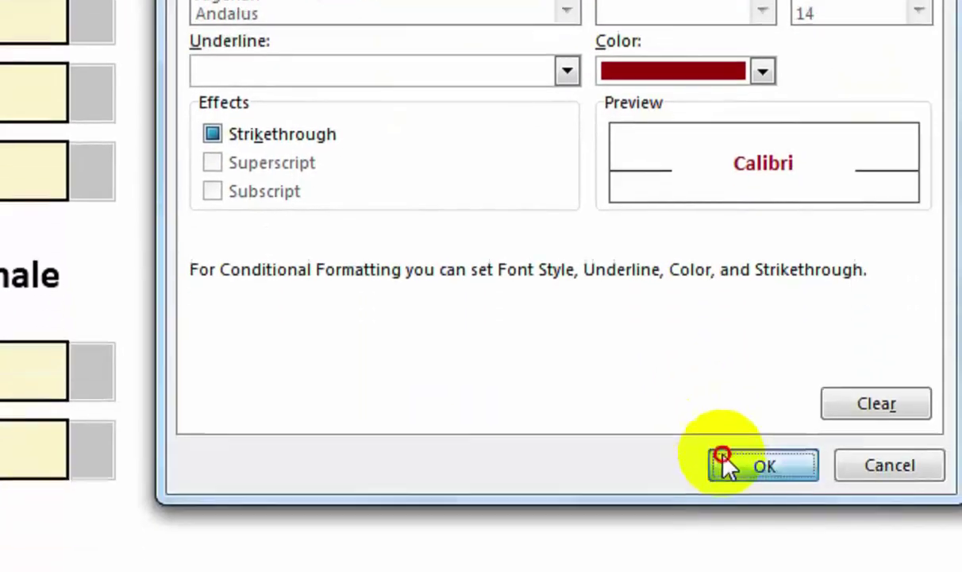
left_click(726, 232)
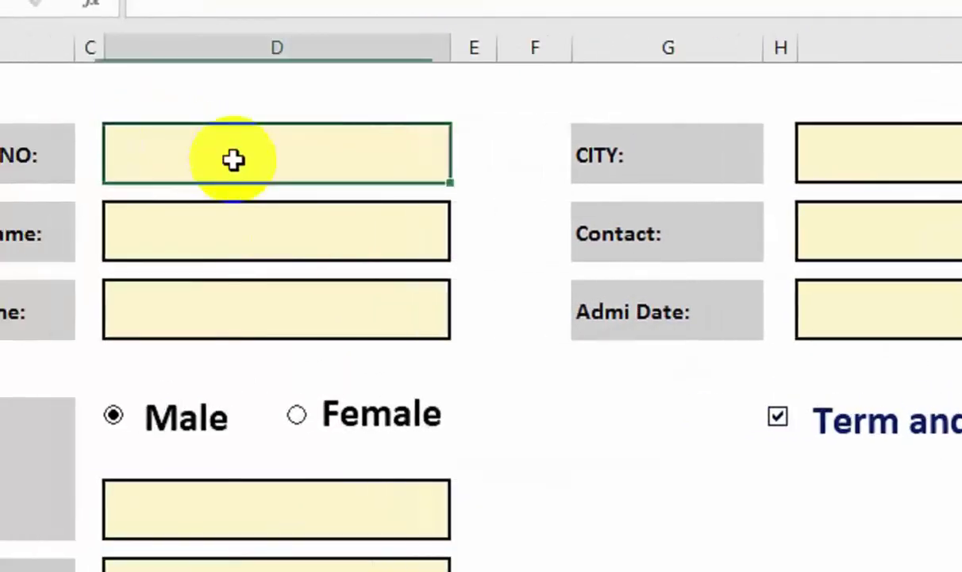
Enter ADF in Admission NO to test the red highlight.
double_click(233, 160)
type("ADF")
key("Return")
left_click(474, 168)
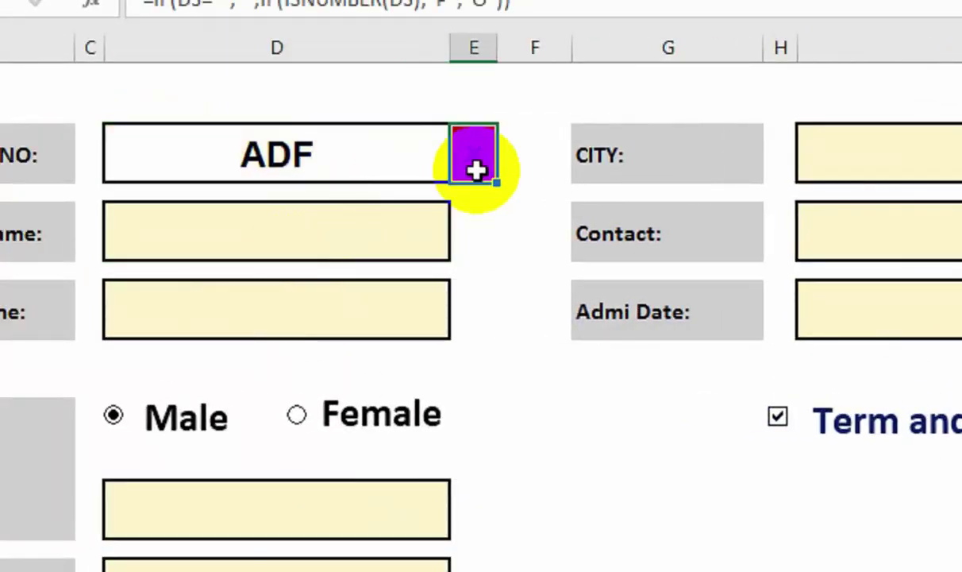
Select the check cells and open the O rule for editing in Manage Rules.
left_click(468, 234, "ctrl")
left_click(478, 312, "ctrl")
left_click(476, 505, "ctrl")
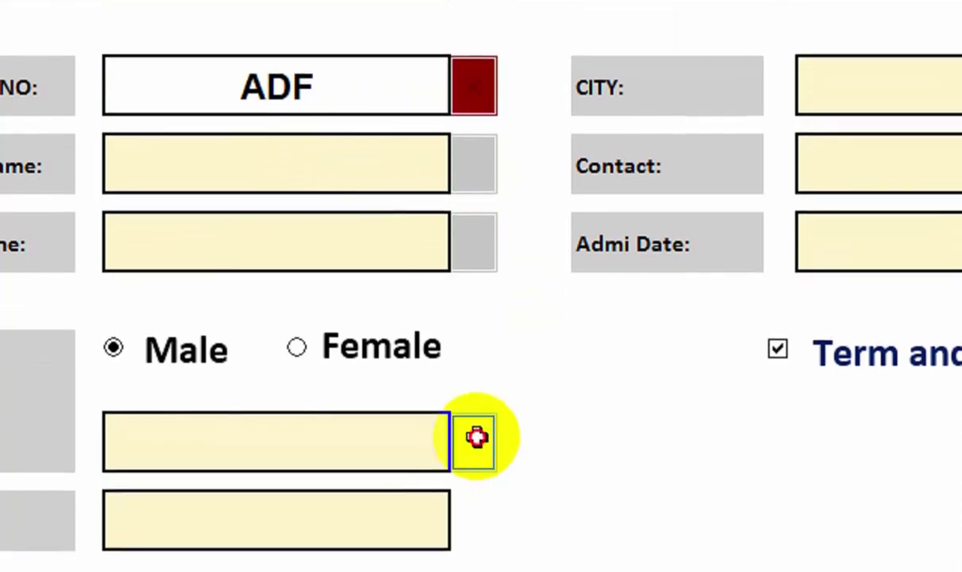
left_click(471, 447, "ctrl")
left_click(784, 129, "ctrl")
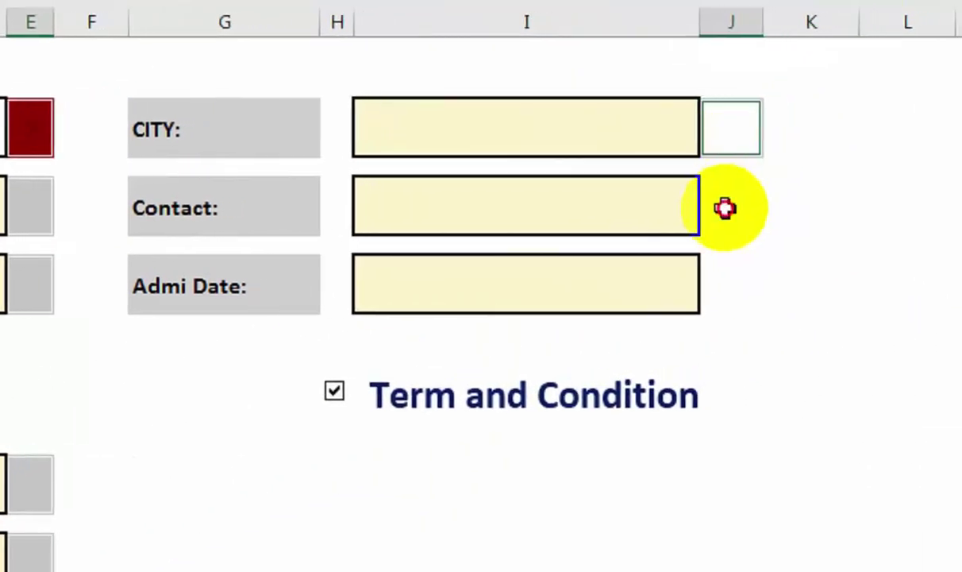
left_click(726, 208, "ctrl")
left_click(709, 289, "ctrl")
left_click(386, 9)
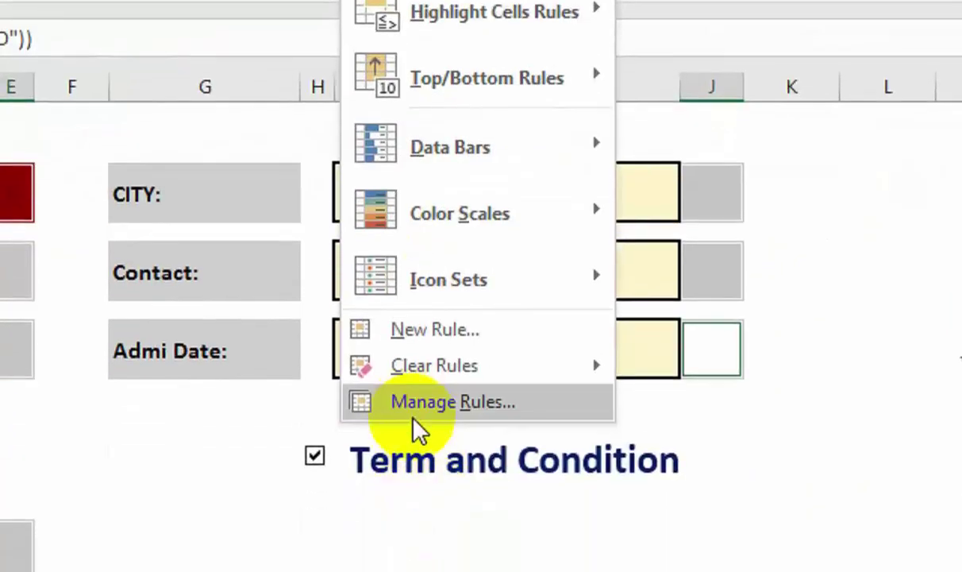
left_click(415, 423)
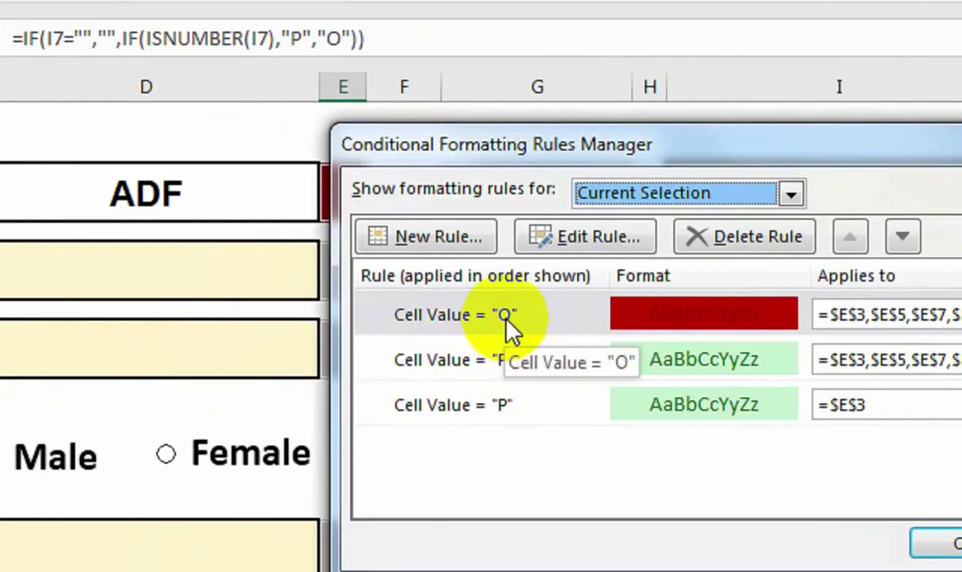
left_click(512, 327)
left_click(576, 240)
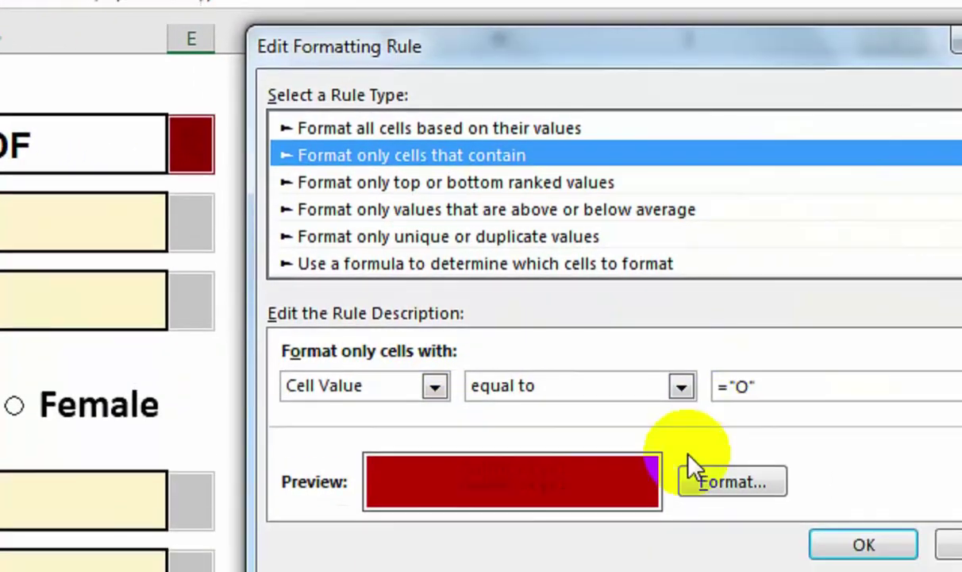
Change the O rule's font colour to white and apply it.
left_click(865, 525)
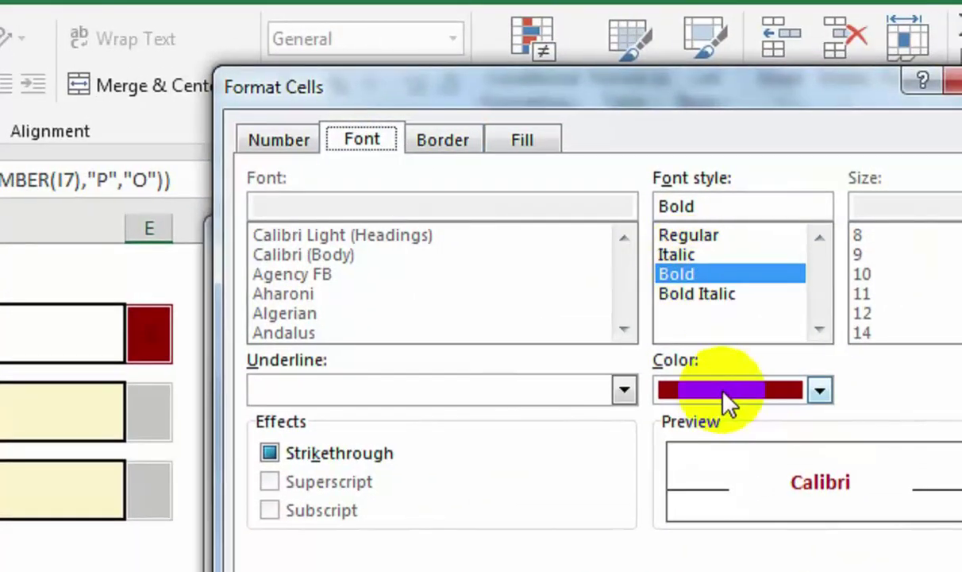
left_click(688, 393)
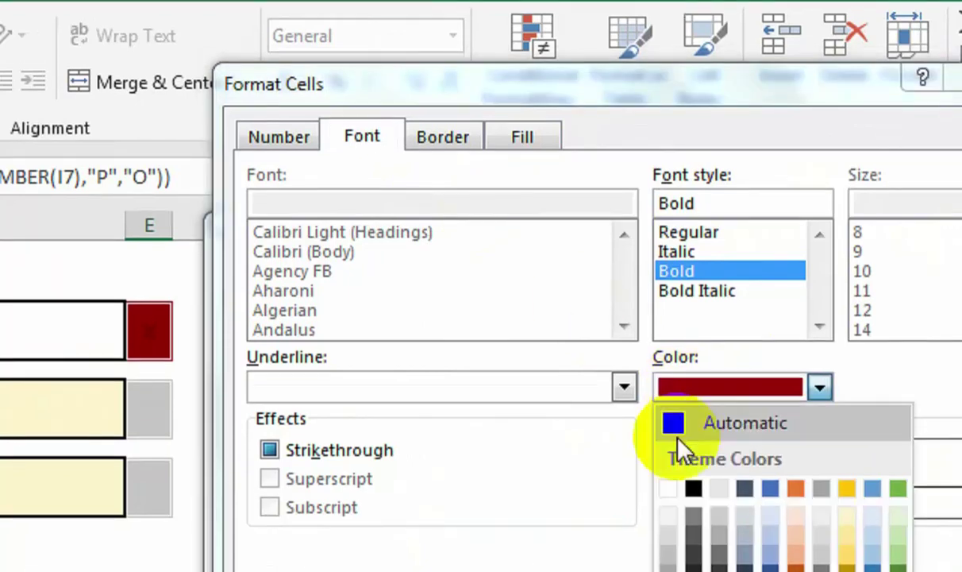
left_click(670, 436)
left_click(763, 477)
left_click(733, 399)
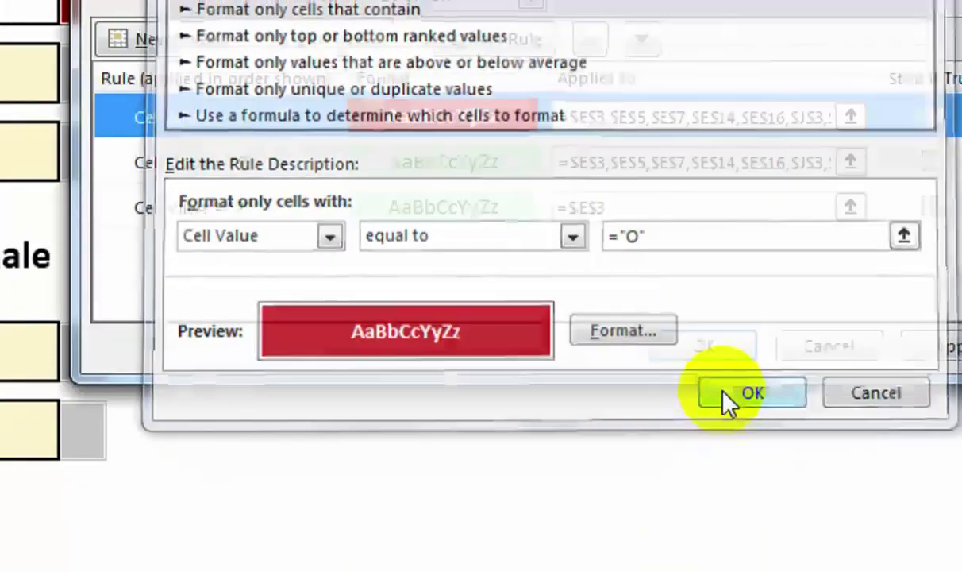
left_click(790, 347)
left_click(558, 346)
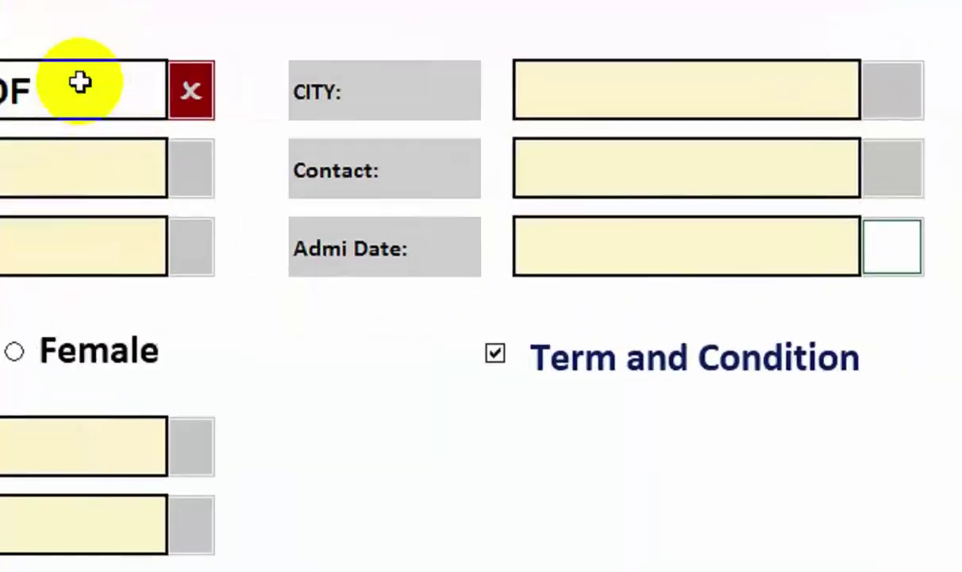
Enter 4234 in Admission NO, check its tick, then clear it.
left_click(337, 156)
left_click(266, 143)
type("4234")
left_click(284, 241)
left_click(434, 156)
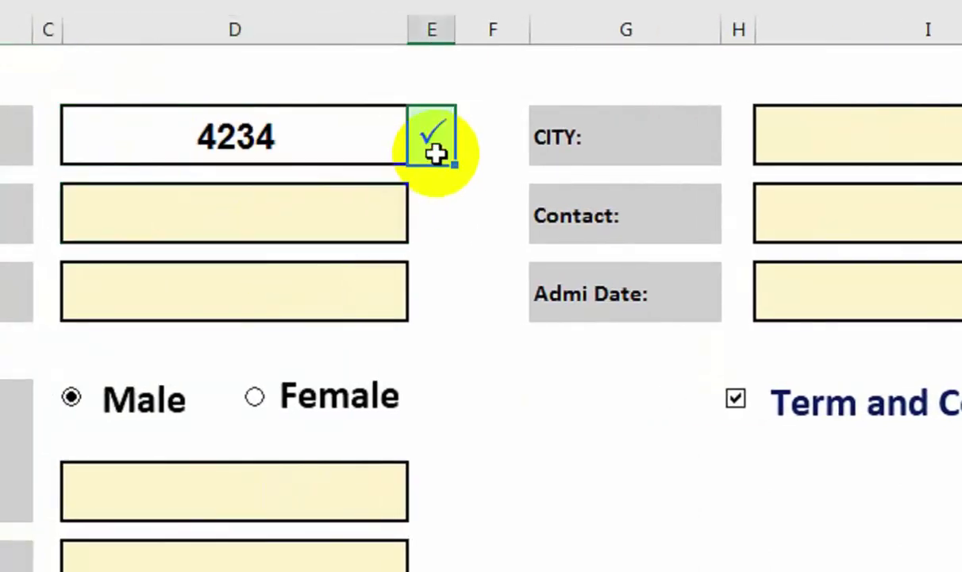
left_click(304, 141)
key("Delete")
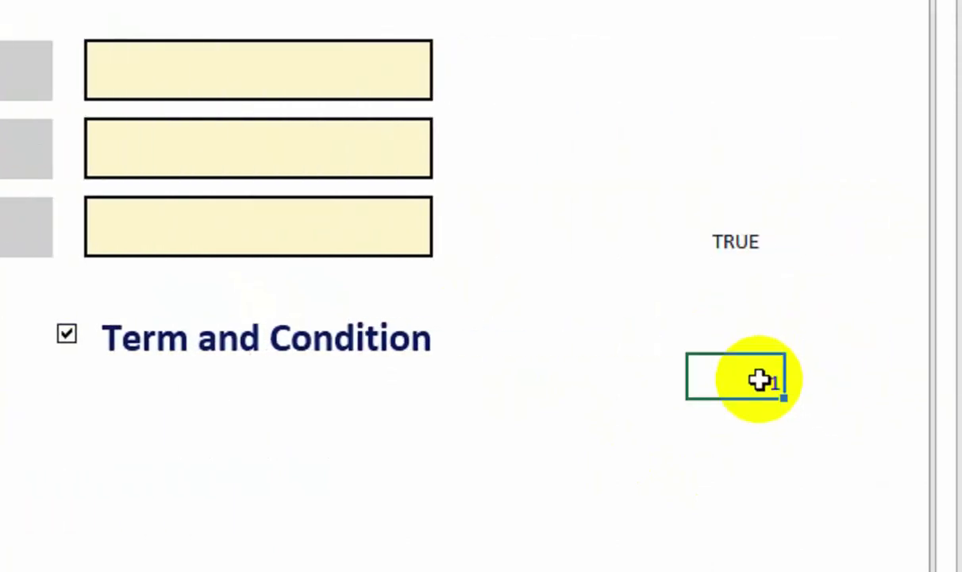
Add an IF formula returning MALE or FEMALE from the gender option's value.
left_click(735, 329)
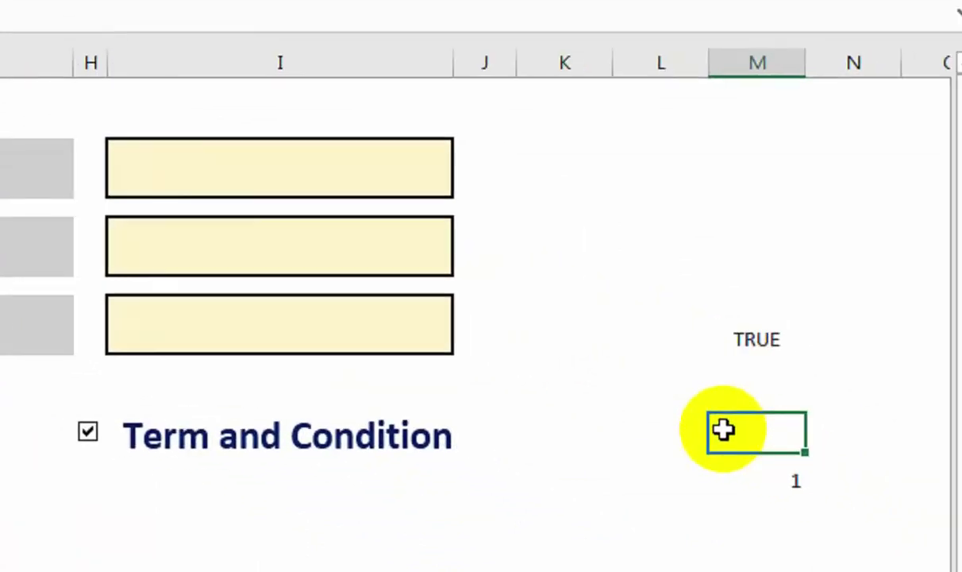
double_click(724, 430)
type("=IF(")
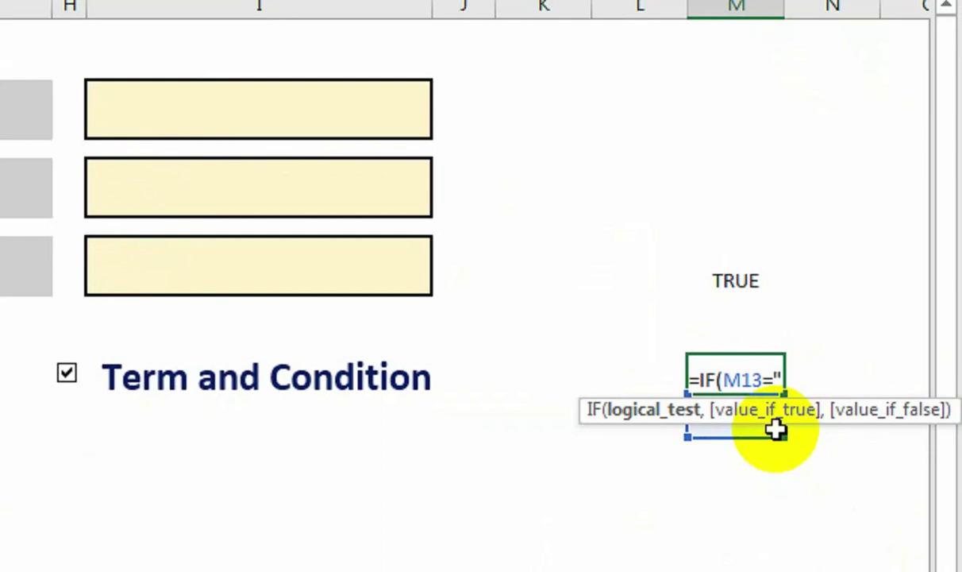
type(",")
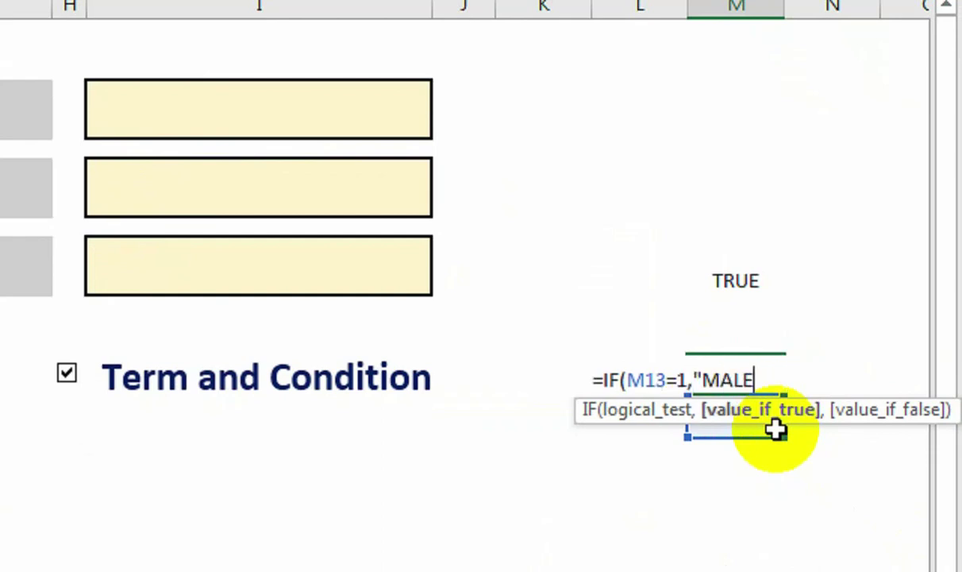
type("\"MALE\",\"FEMALE")
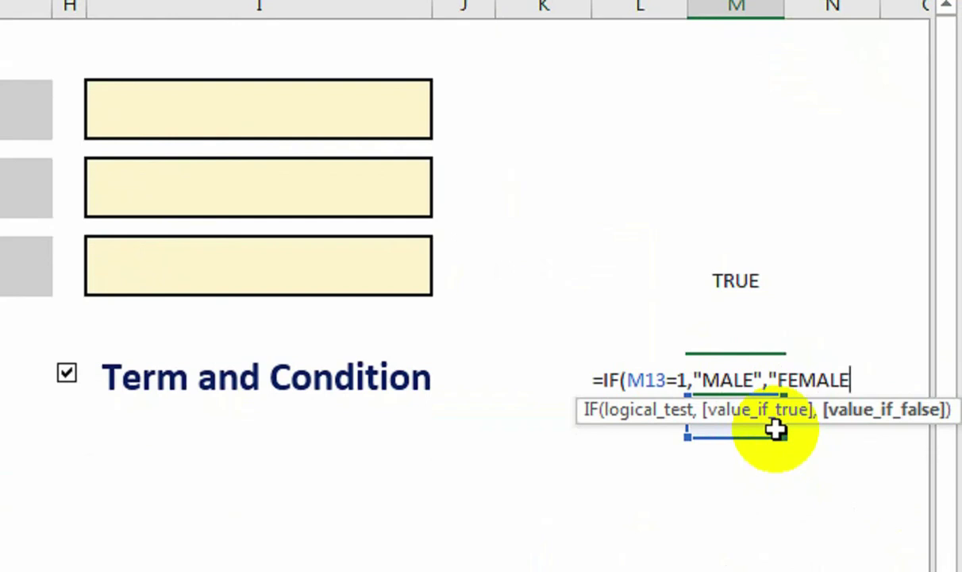
type("\")")
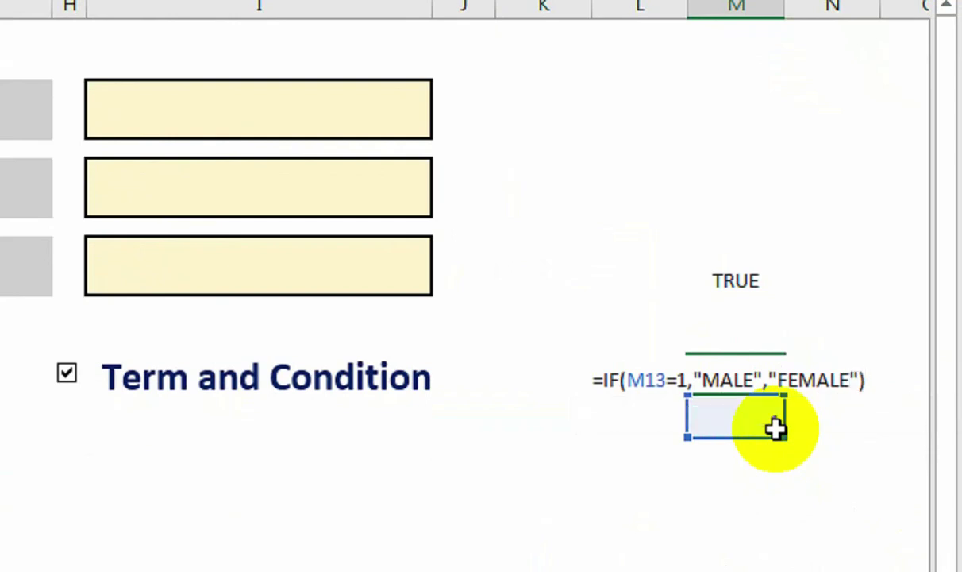
key("Return")
Test the formula with Female, then set the gender option to Male.
scroll(46, 302, "left", 5)
left_click(210, 381)
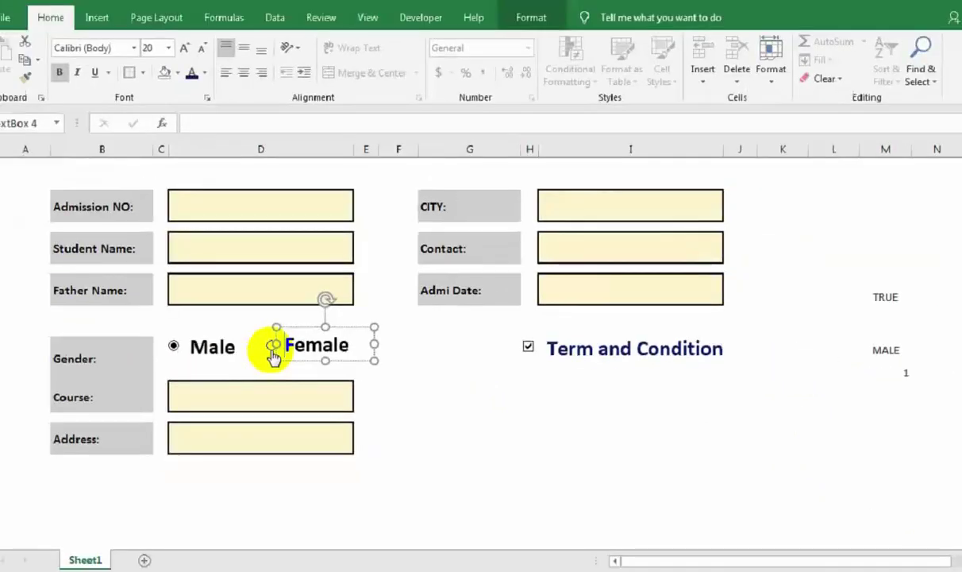
left_click(251, 370)
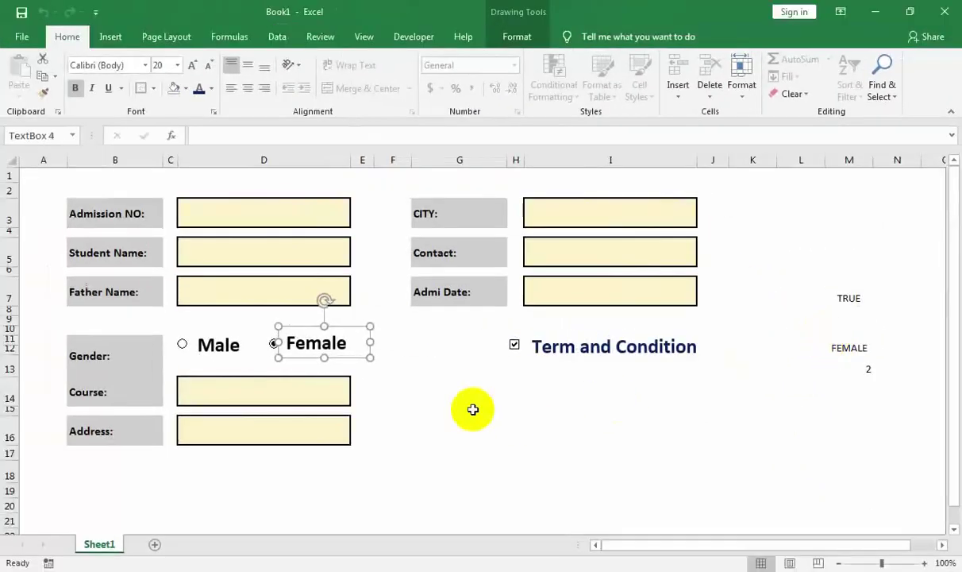
left_click(470, 409)
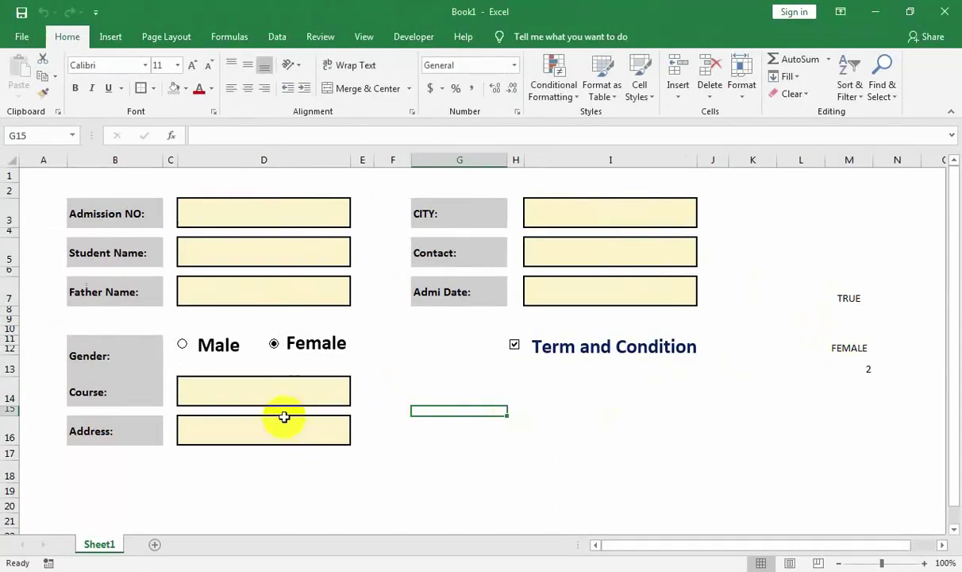
left_click(183, 346)
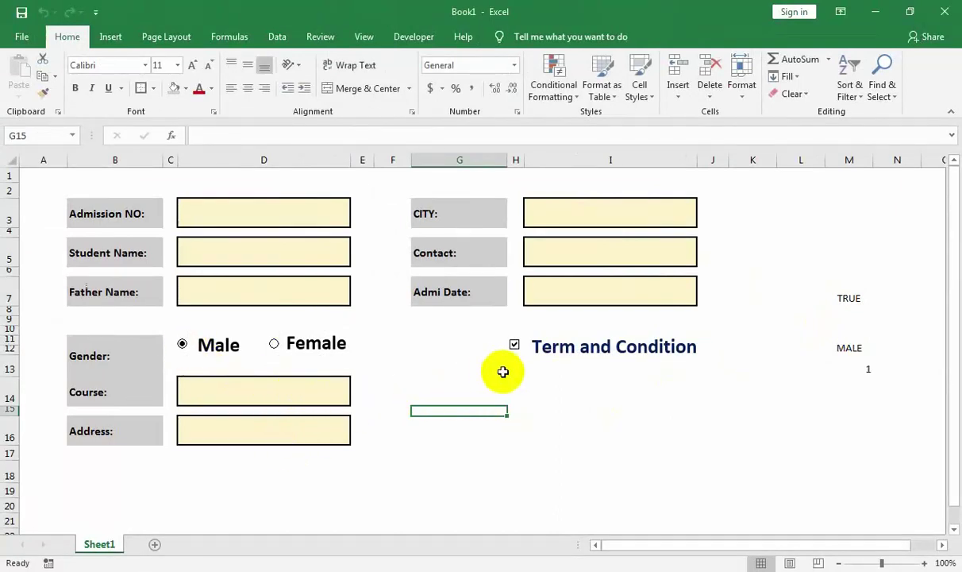
left_click(531, 382)
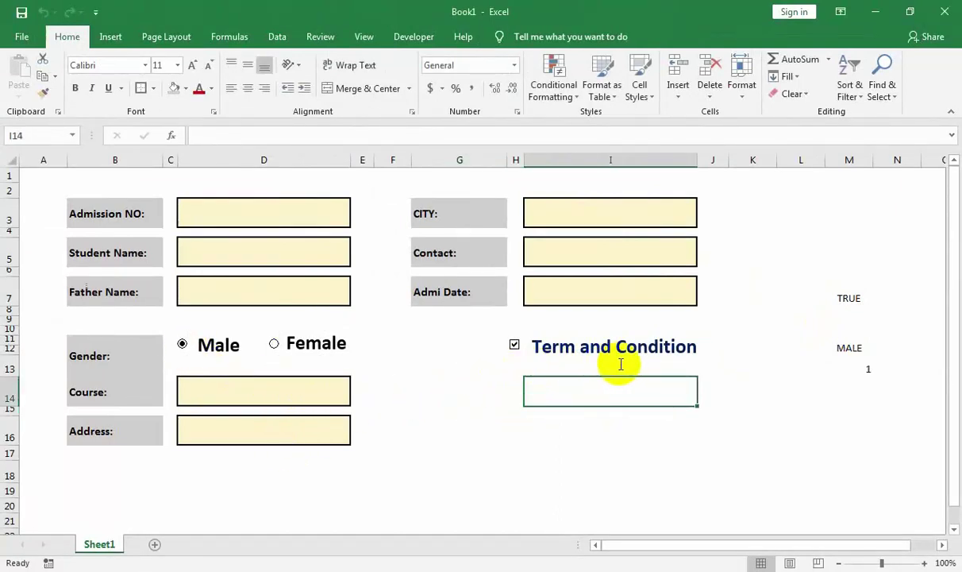
Merge G14:I14 and type 'Note: Admission Fee No Return and No Transfer' there.
left_click_drag(444, 384, 614, 384)
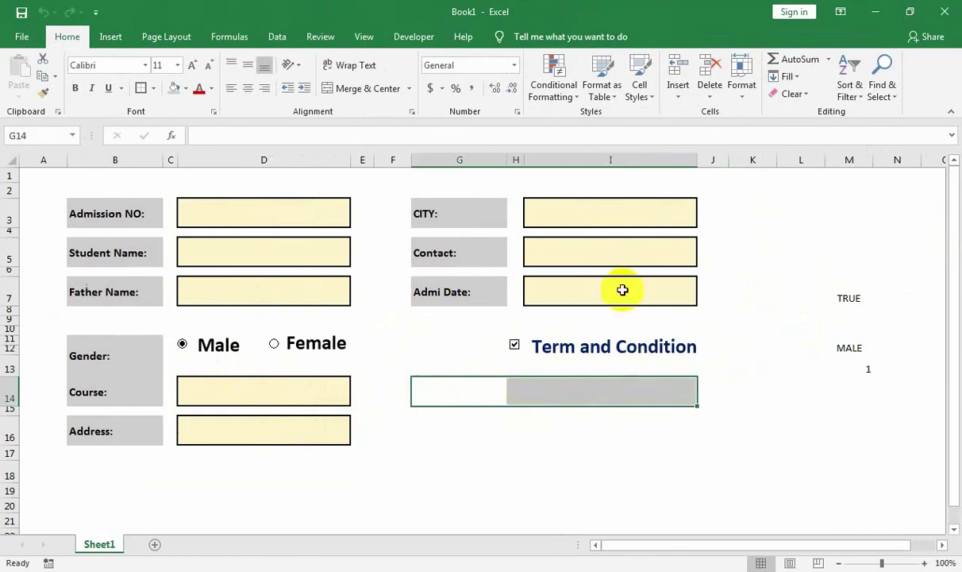
left_click(389, 94)
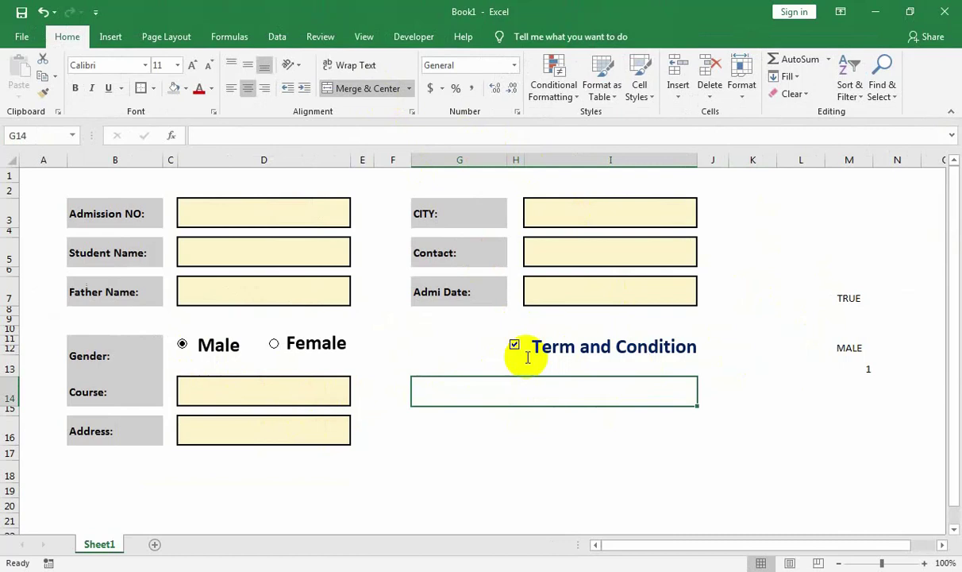
key("ctrl+z")
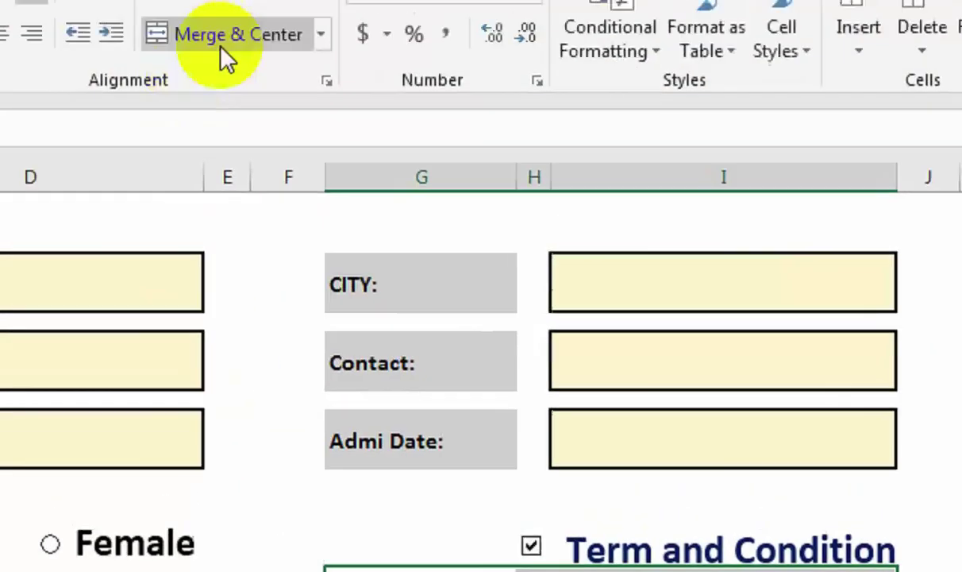
left_click(223, 49)
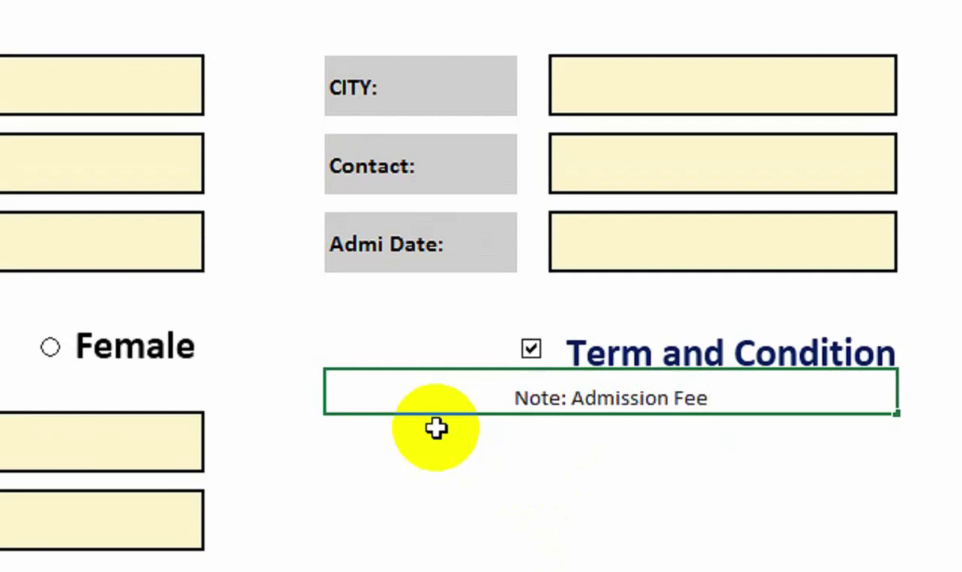
type("urn and No Ta")
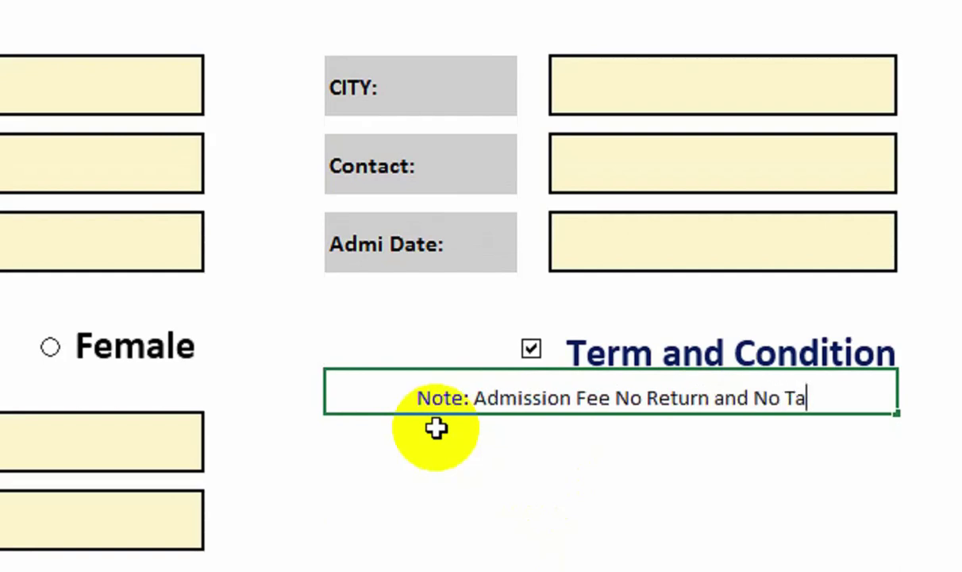
key("BackSpace")
type("ransfe")
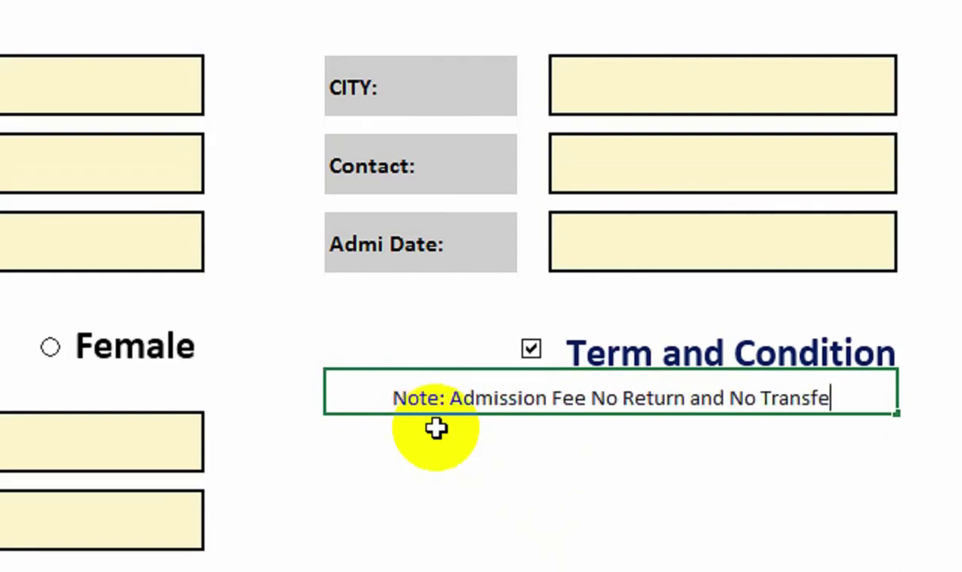
type("r")
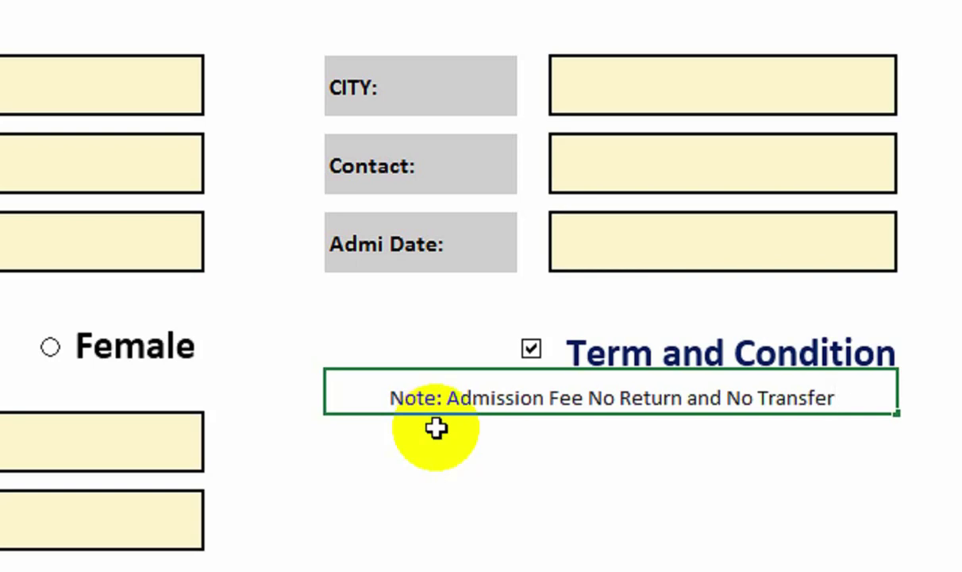
type("'")
key("BackSpace")
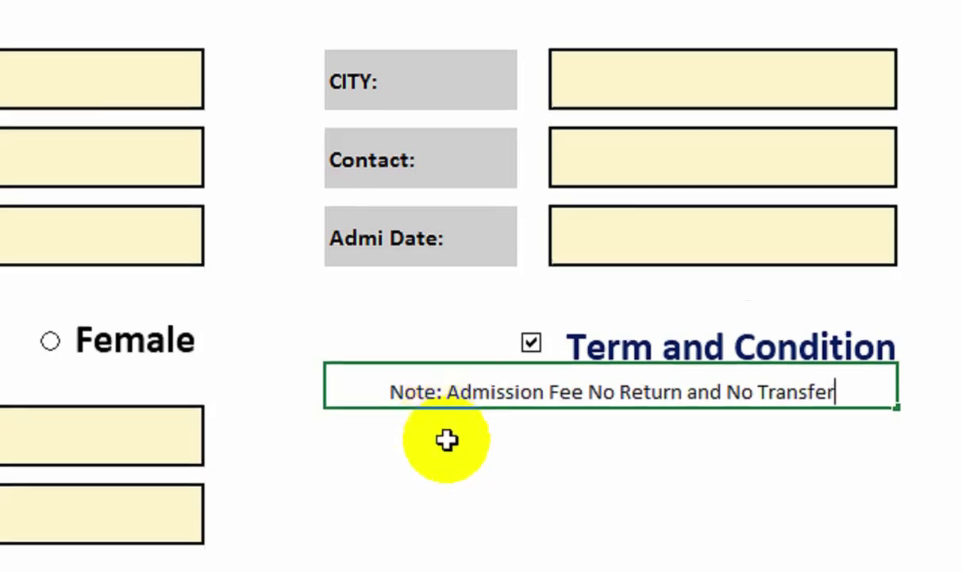
key("Return")
left_click(664, 364)
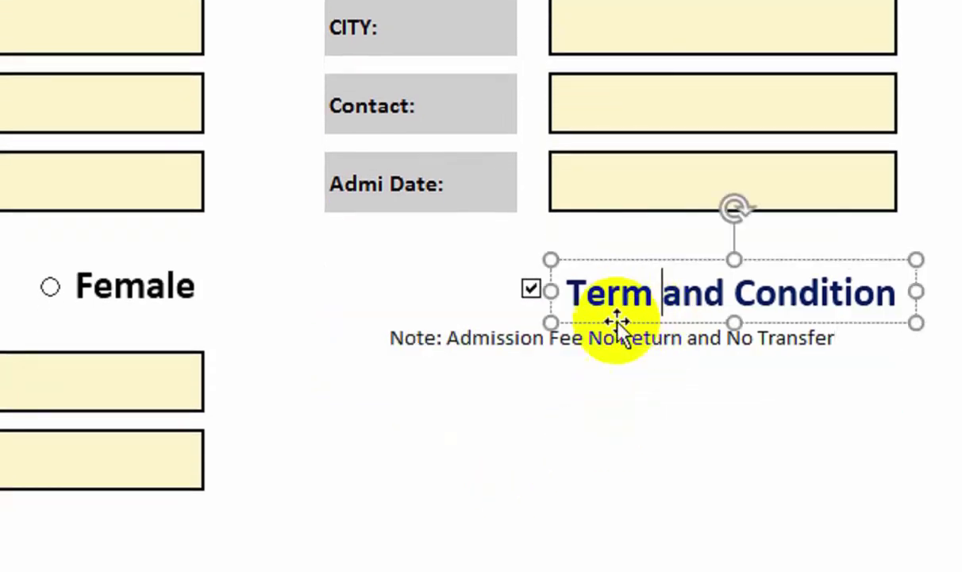
Format the merged admission fee note as bold, size 12, red text.
left_click(490, 339)
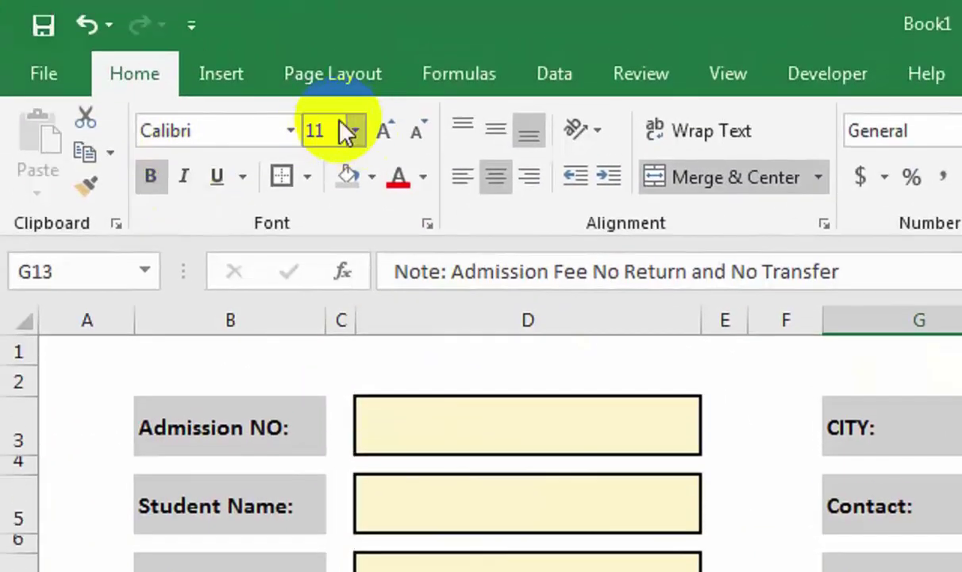
left_click(384, 133)
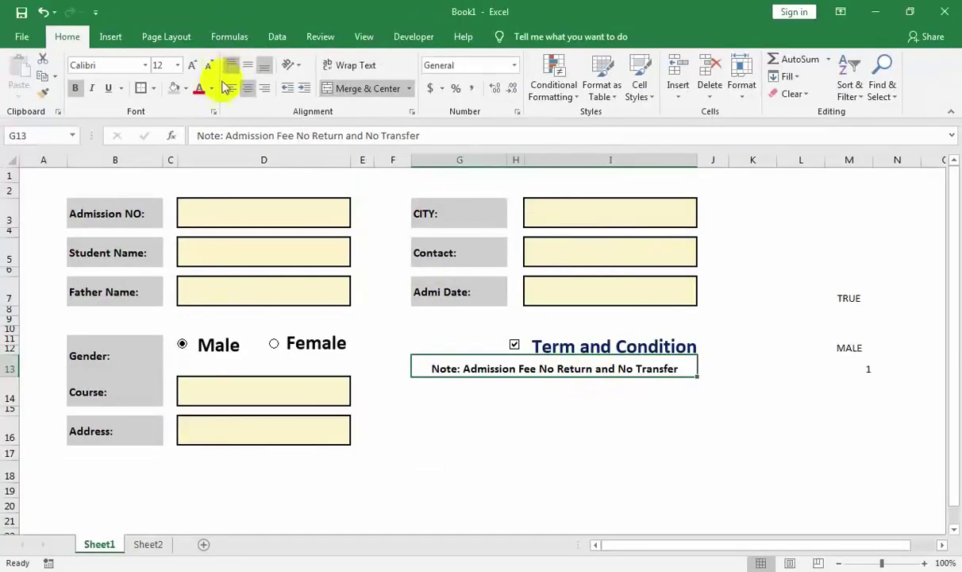
left_click(198, 89)
left_click(512, 408)
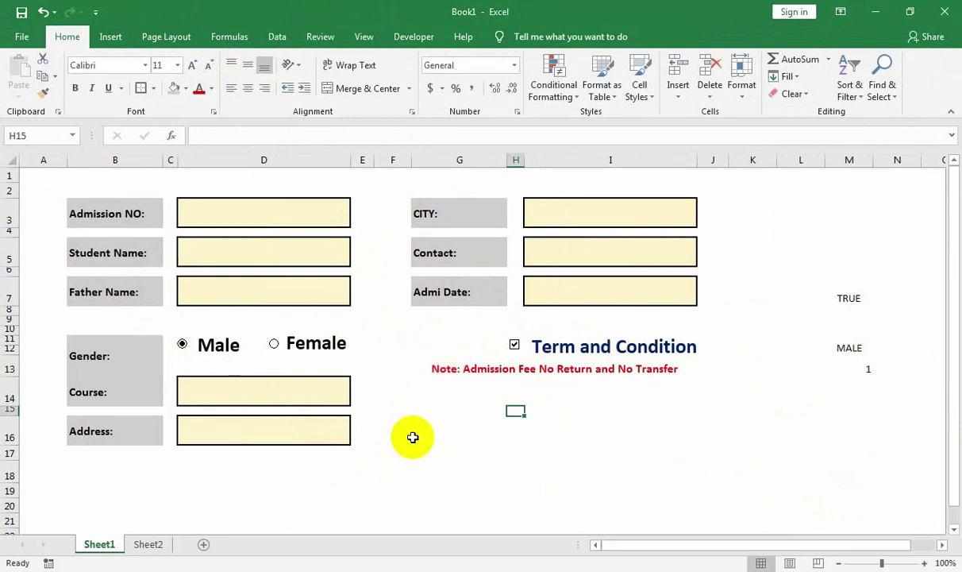
left_click(539, 435)
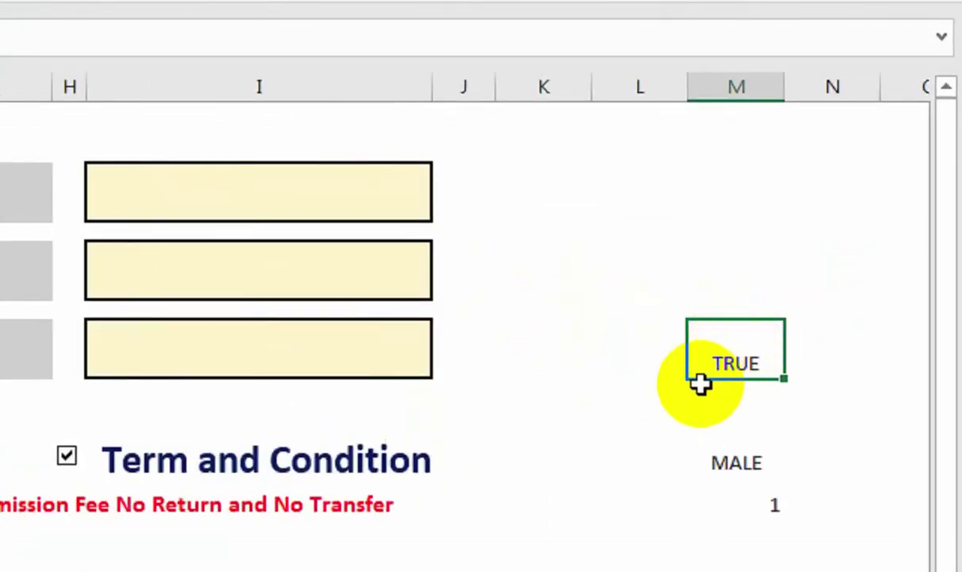
left_click(644, 343)
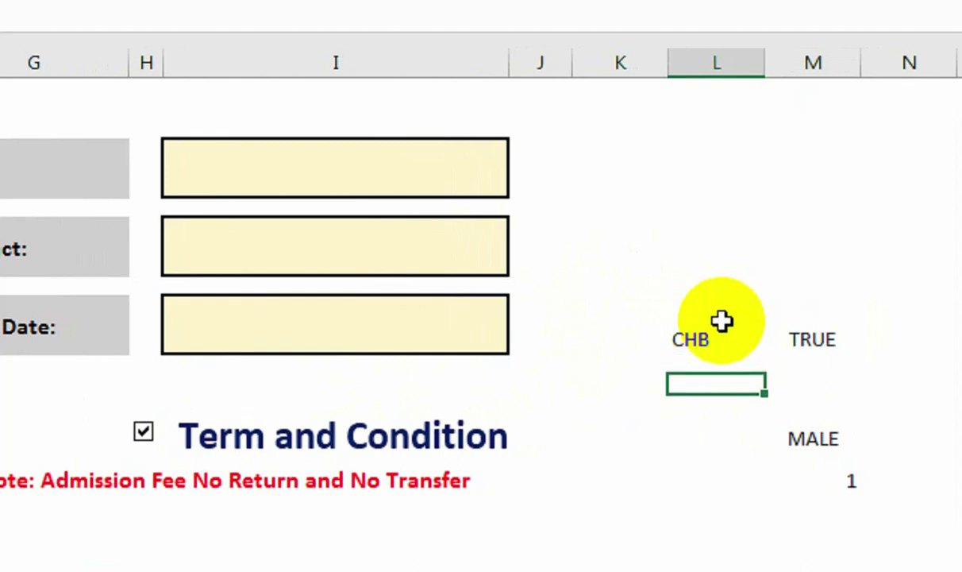
Enter CHB beside TRUE and merge two column L cells for BUTTON beside MALE.
key("Down")
key("Down")
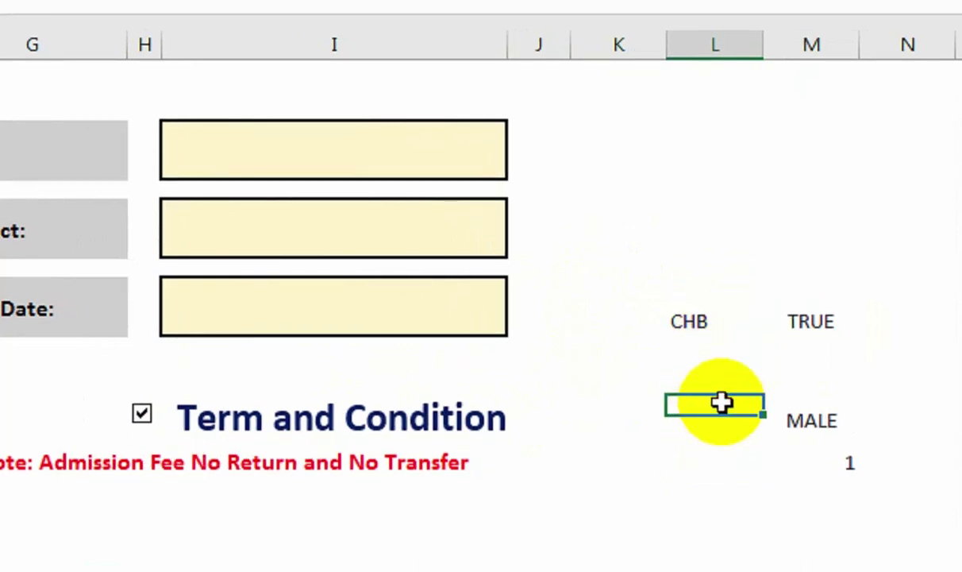
left_click_drag(721, 403, 718, 424)
left_click(131, 63)
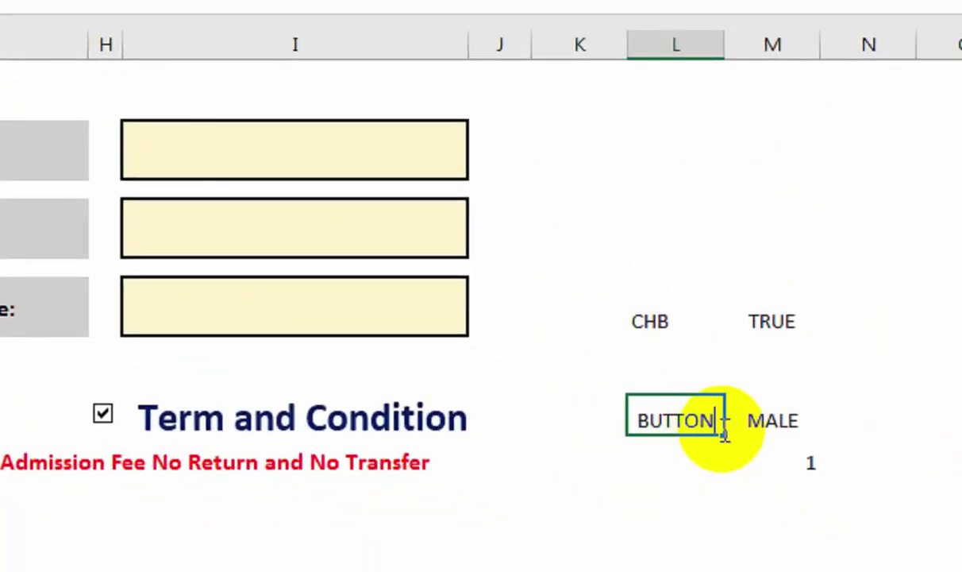
left_click(726, 436)
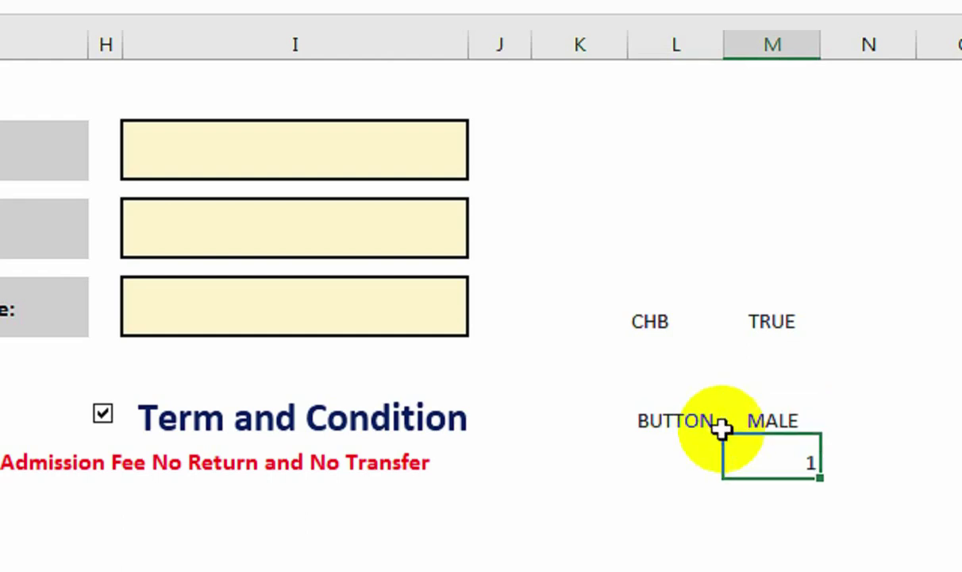
left_click_drag(724, 430, 721, 428)
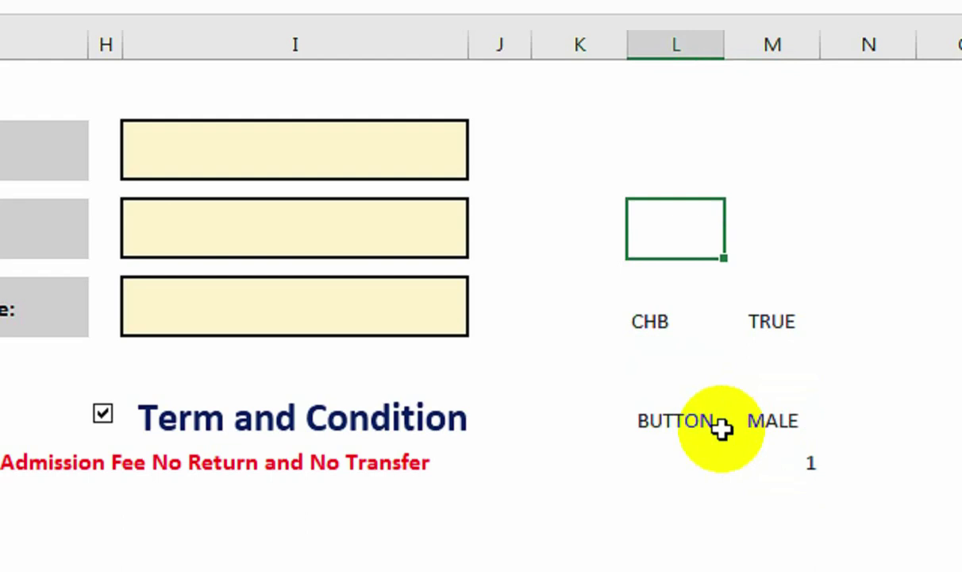
Begin a COUNTA formula referencing the left-column fields D3, D5, D7, D14 and D16.
type("=COUN")
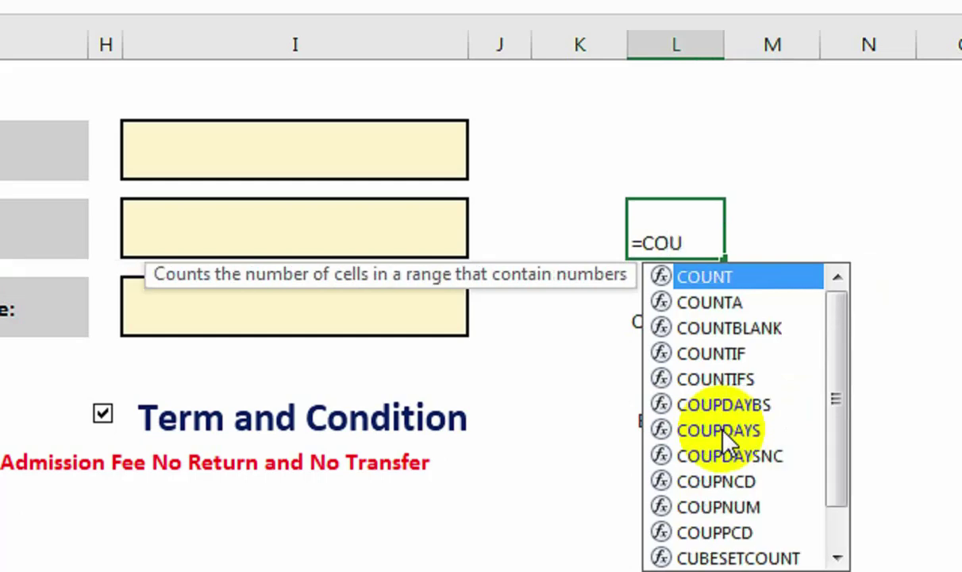
key("Down")
key("Tab")
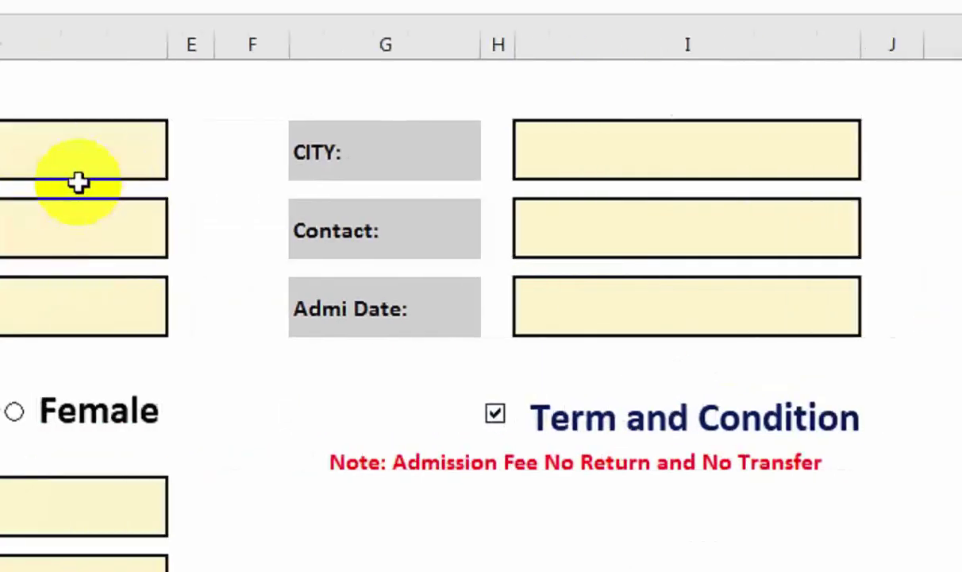
left_click(232, 161)
type(",")
left_click(209, 238)
type(",")
left_click(209, 305)
type(",")
left_click(244, 451)
type(",")
left_click(296, 540)
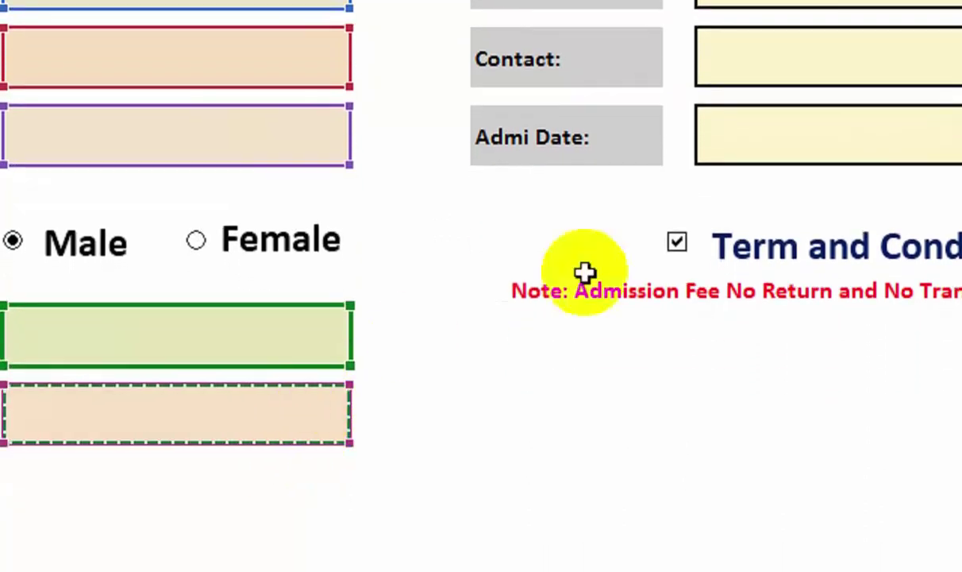
Add I3, I5 and I7 to the COUNTA formula and commit it, showing 0.
type(",")
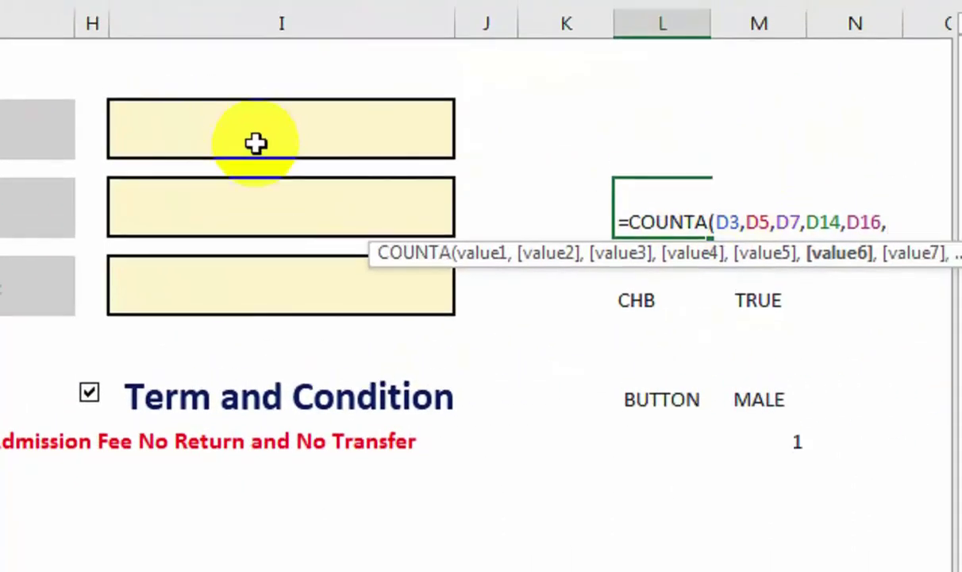
left_click(365, 127)
type(",")
left_click(313, 205)
type(",")
left_click(270, 286)
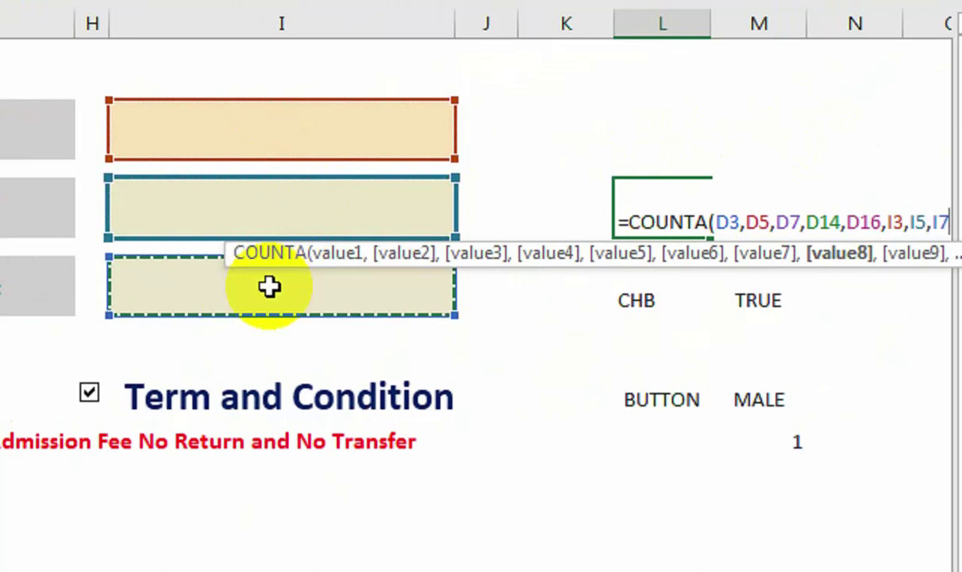
type(")")
key("Return")
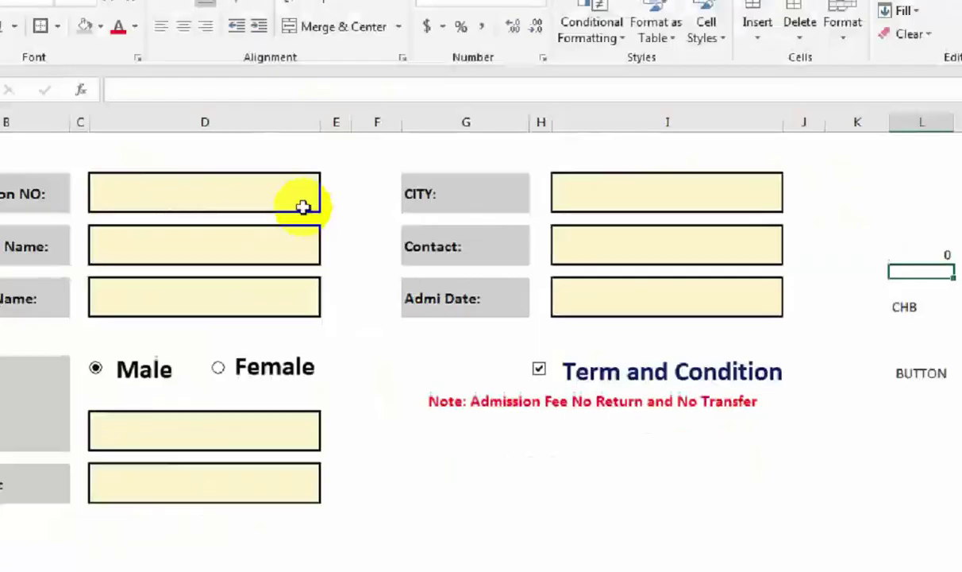
left_click(326, 215)
Enter test values 423, T and WER in Admission NO, Student Name, Father Name and Course.
type("ASD")
left_click(316, 255)
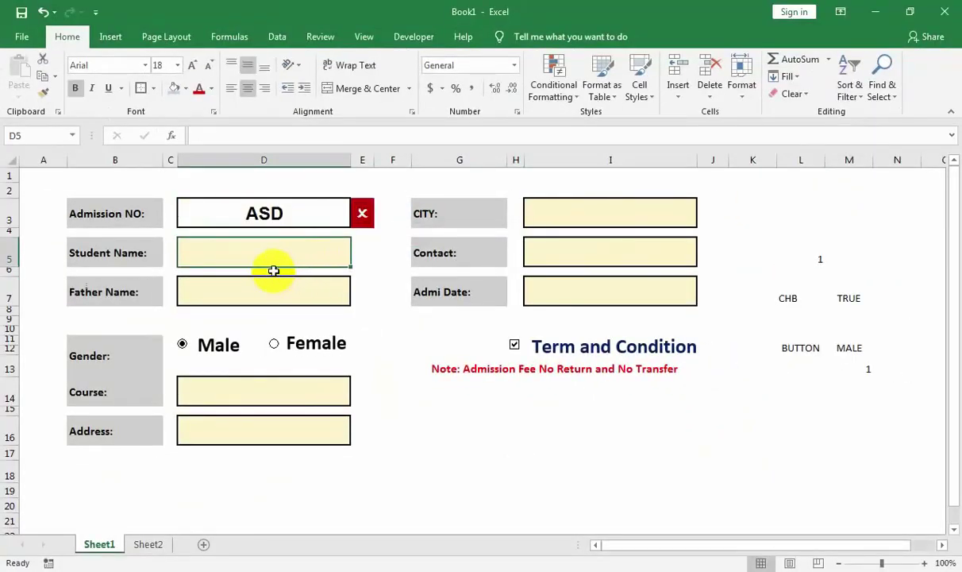
left_click(279, 209)
type("423")
left_click(279, 258)
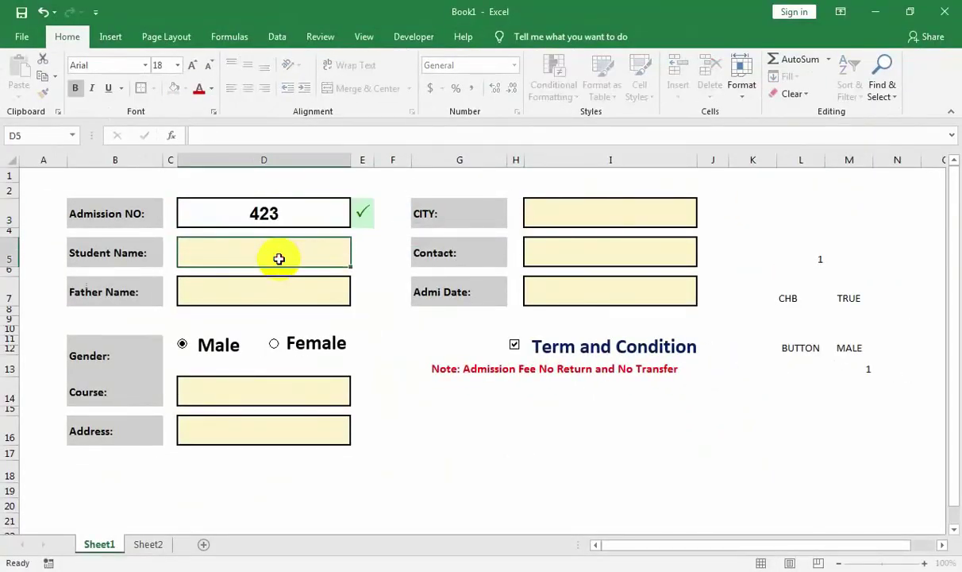
type("T")
left_click(272, 288)
type("WER")
left_click(272, 388)
type("WER")
Enter test text in the Address, CITY, Contact and Admi Date fields.
left_click(275, 426)
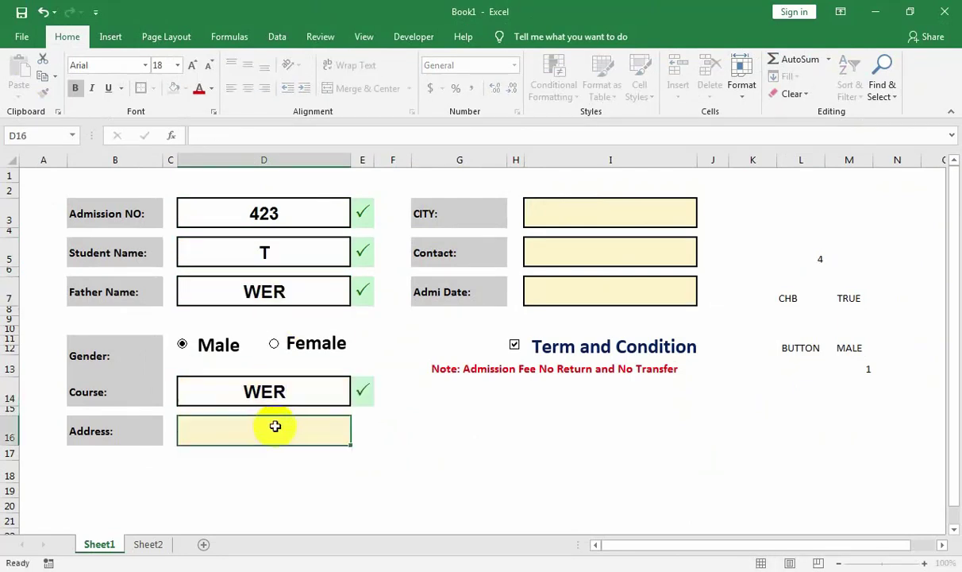
type("WRE")
left_click(601, 211)
type("RE")
left_click(587, 262)
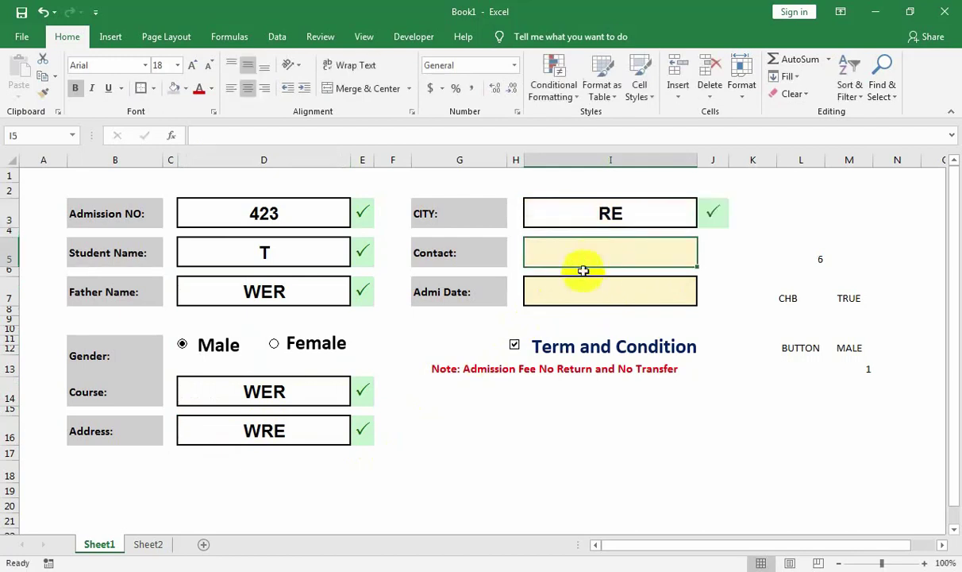
type("WER")
left_click(574, 287)
type("WER")
left_click(612, 326)
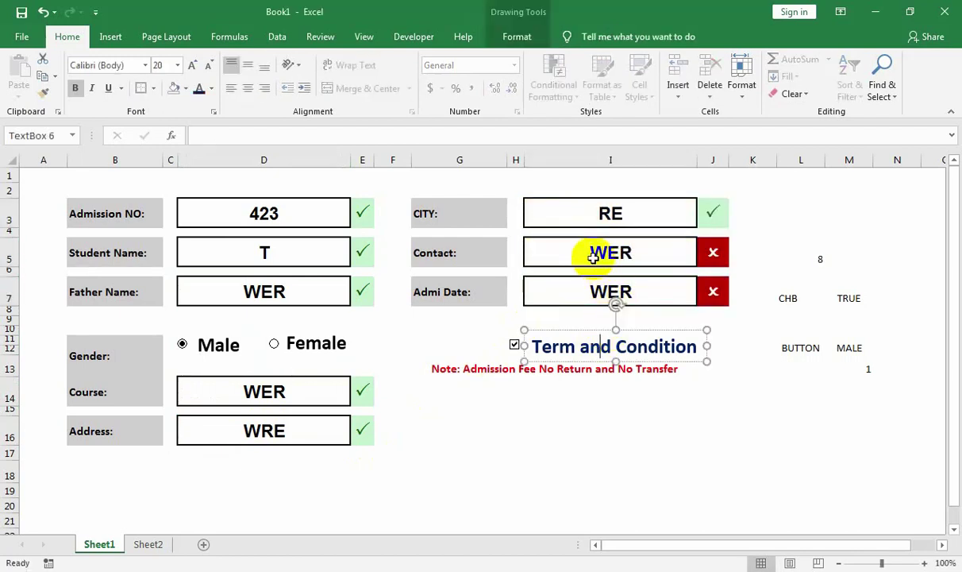
Set Contact to 321 and Admi Date to 1-Oct-22 so both fields get ticks.
left_click(595, 256)
type("02315+")
key("Return")
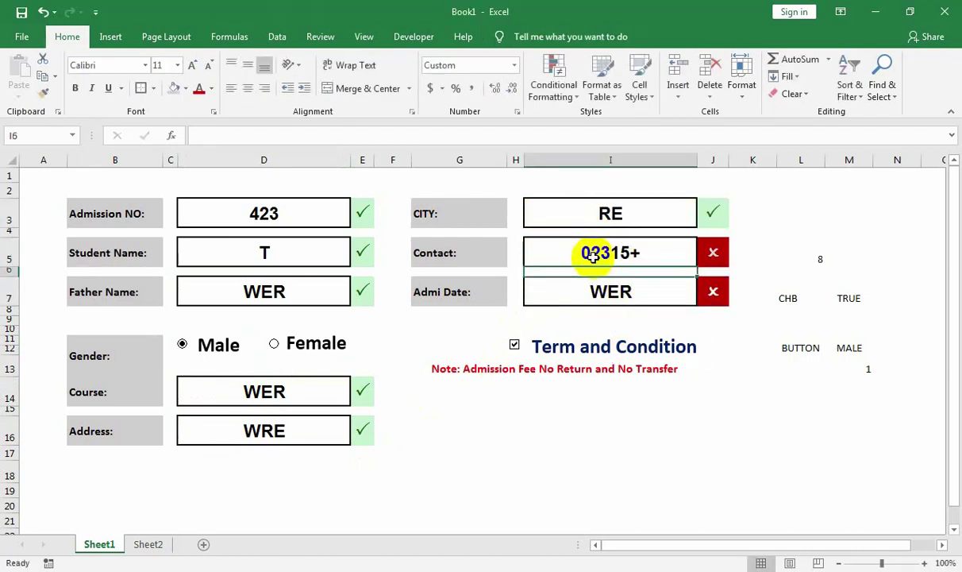
left_click(594, 256)
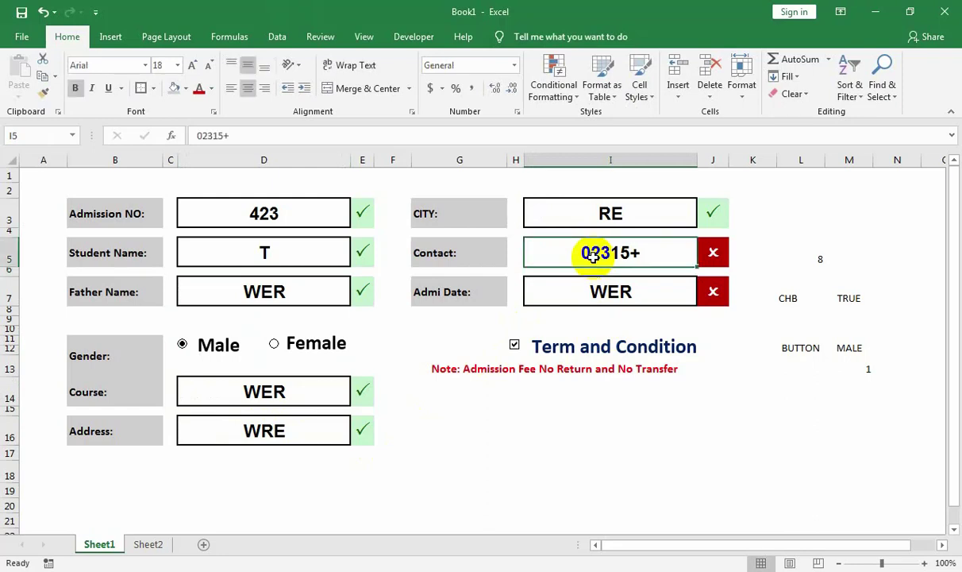
key("Return")
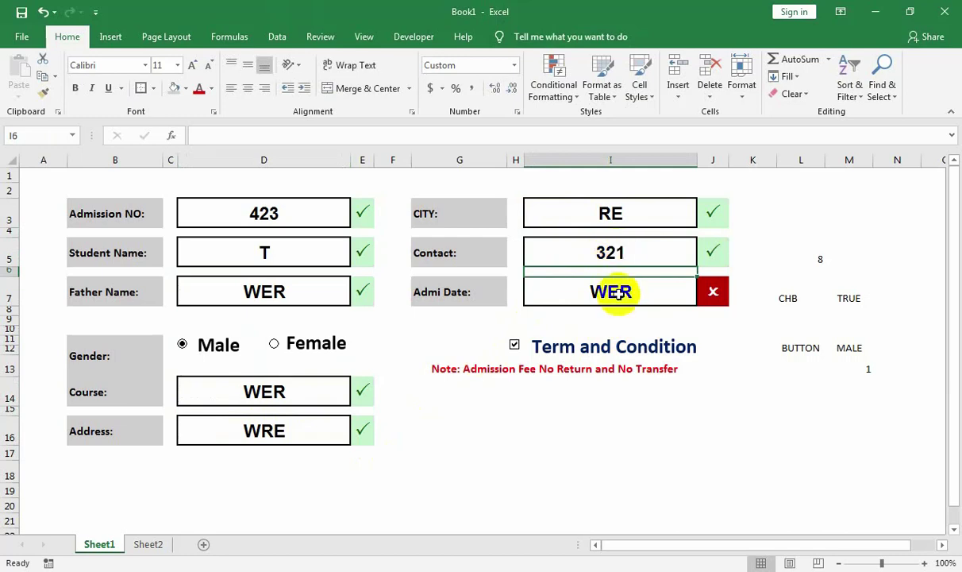
type("1-OCT-22")
key("Return")
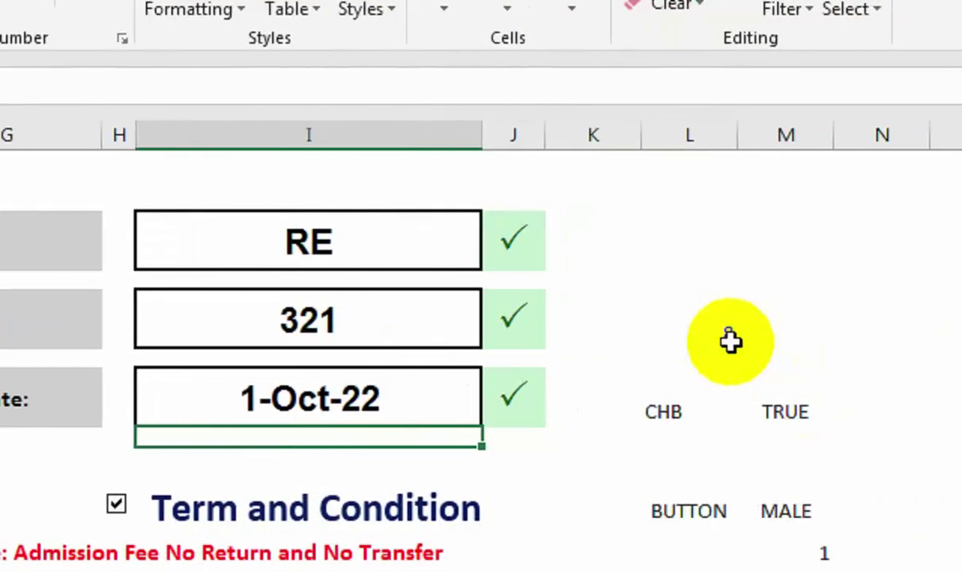
Enter the count 8 beside the Contact row and move it into M5.
left_click(725, 341)
type("8")
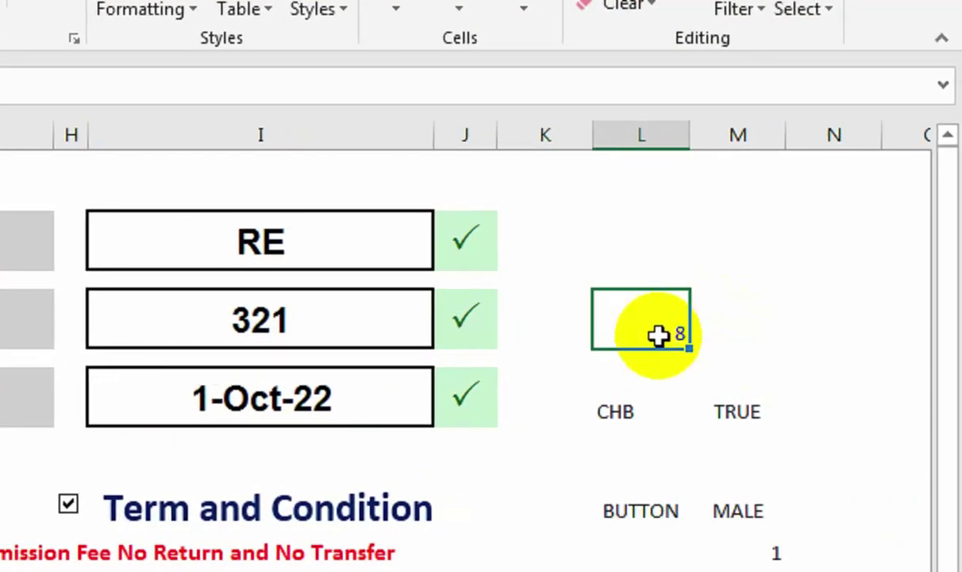
left_click(720, 314)
left_click(679, 327)
left_click_drag(691, 314, 733, 310)
Enter =AND(M7=TRUE,M5=8) in M14 so the check reads TRUE.
left_click(717, 429)
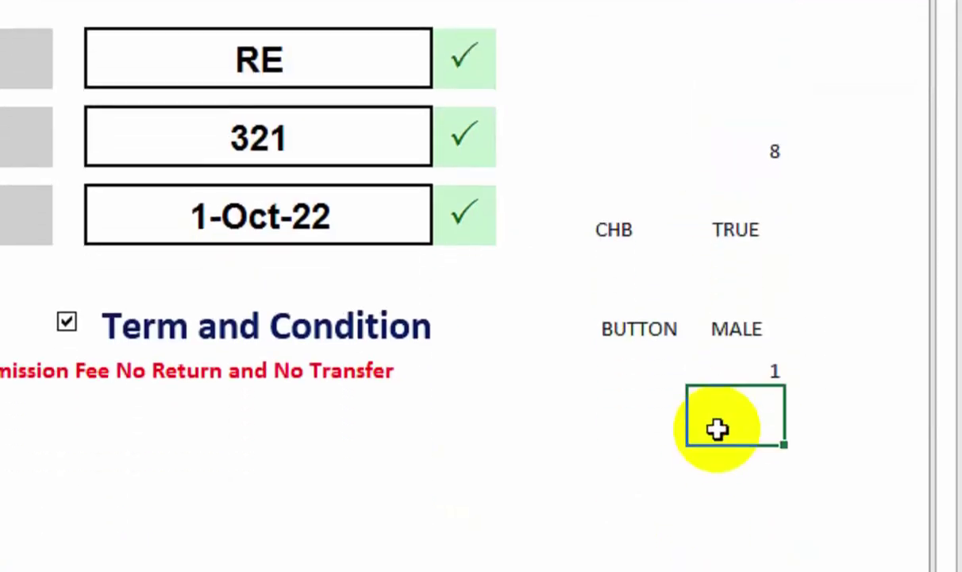
type("=AND(")
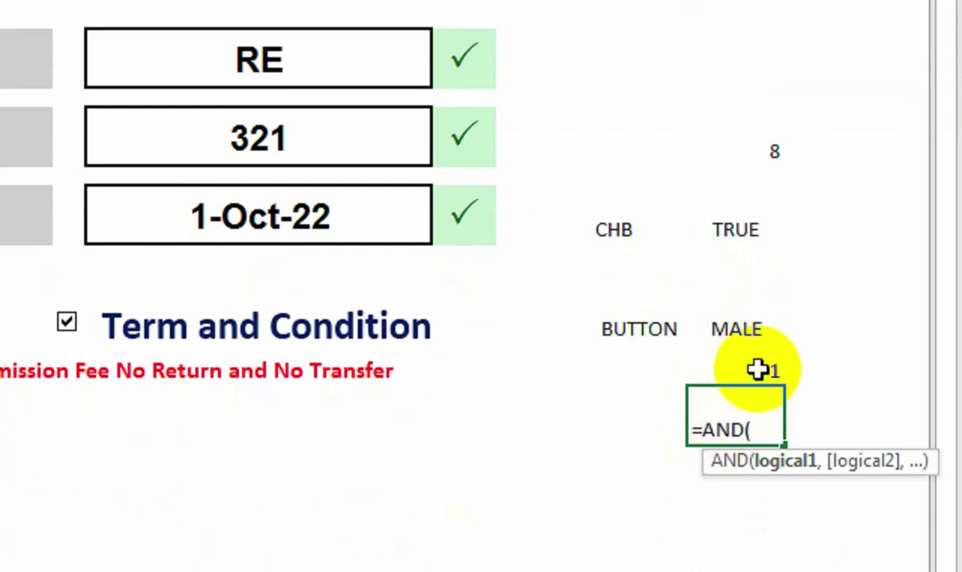
left_click(732, 231)
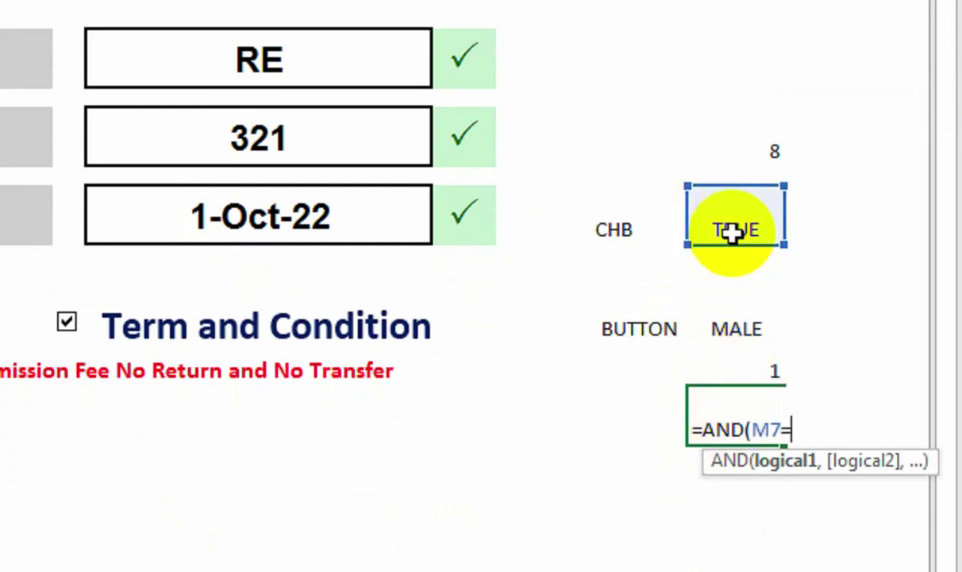
type("=TR")
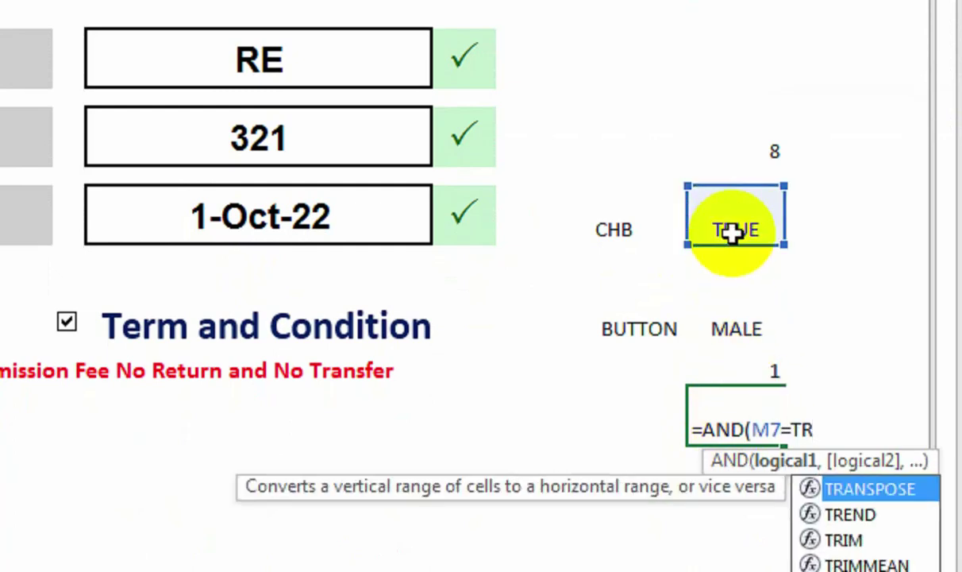
key("Down")
key("Down")
type("UE")
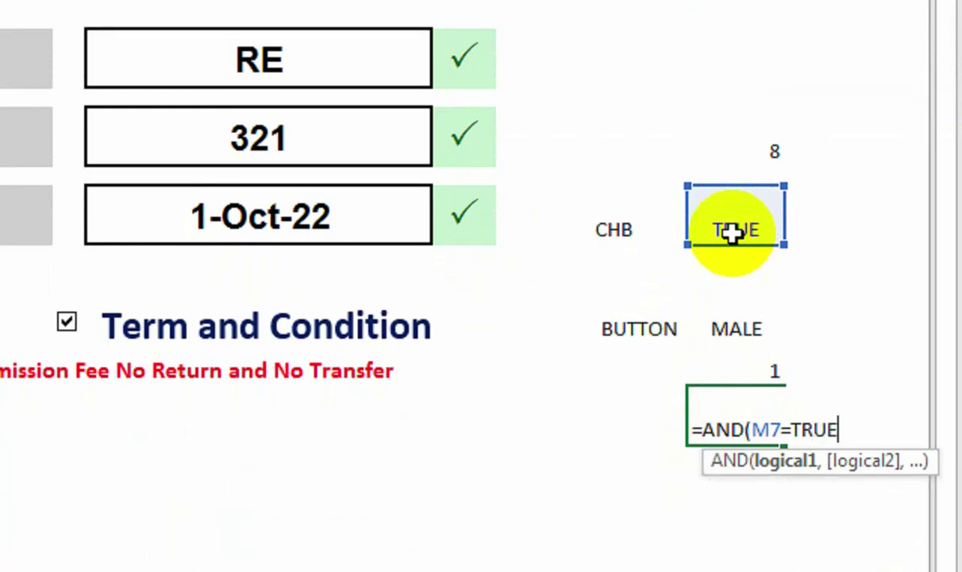
type(",")
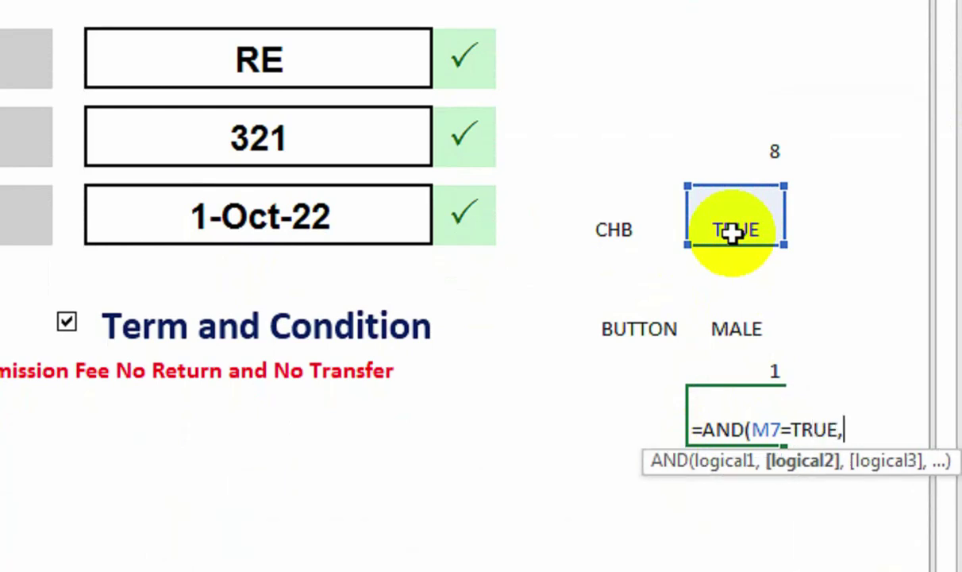
left_click(733, 230)
left_click(753, 171)
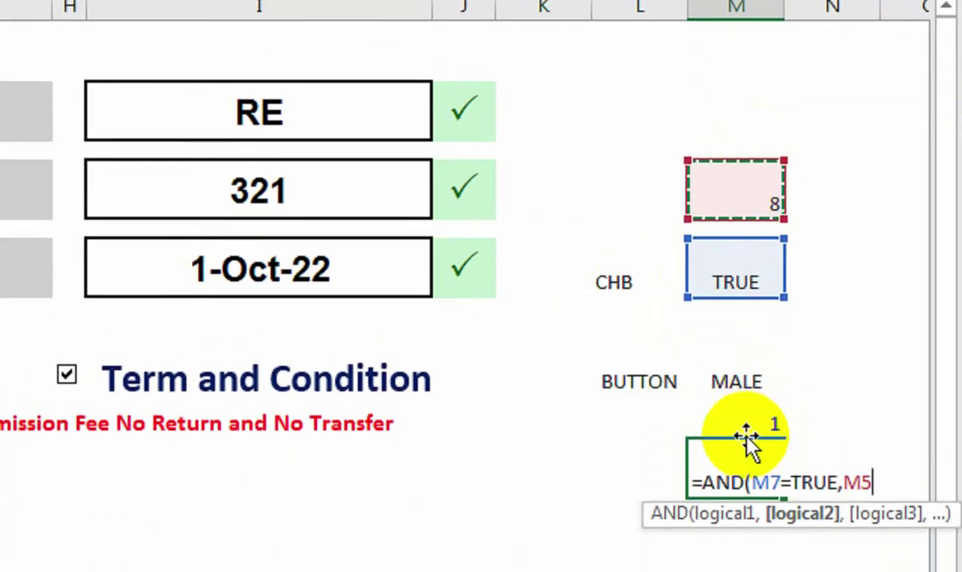
type("=8)")
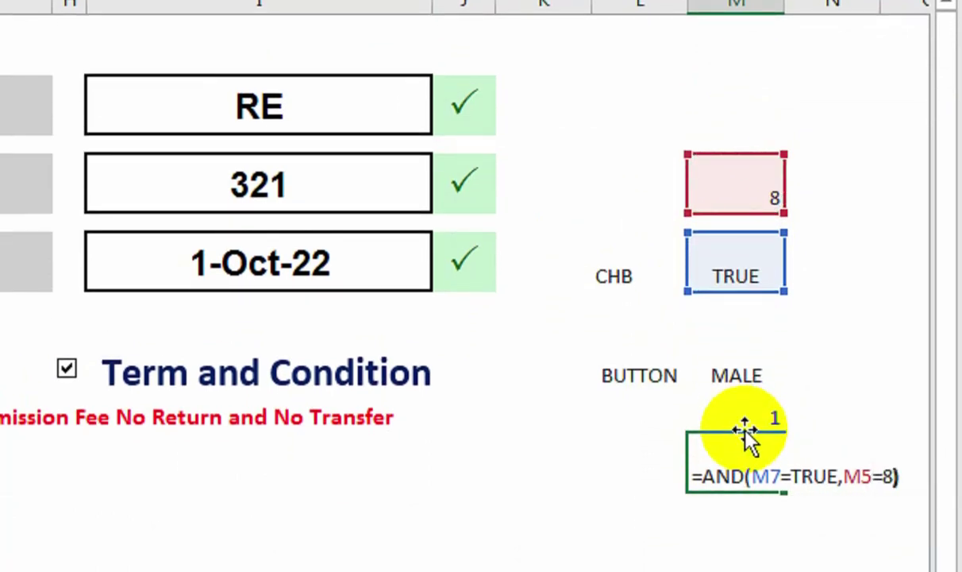
key("Return")
left_click(727, 470)
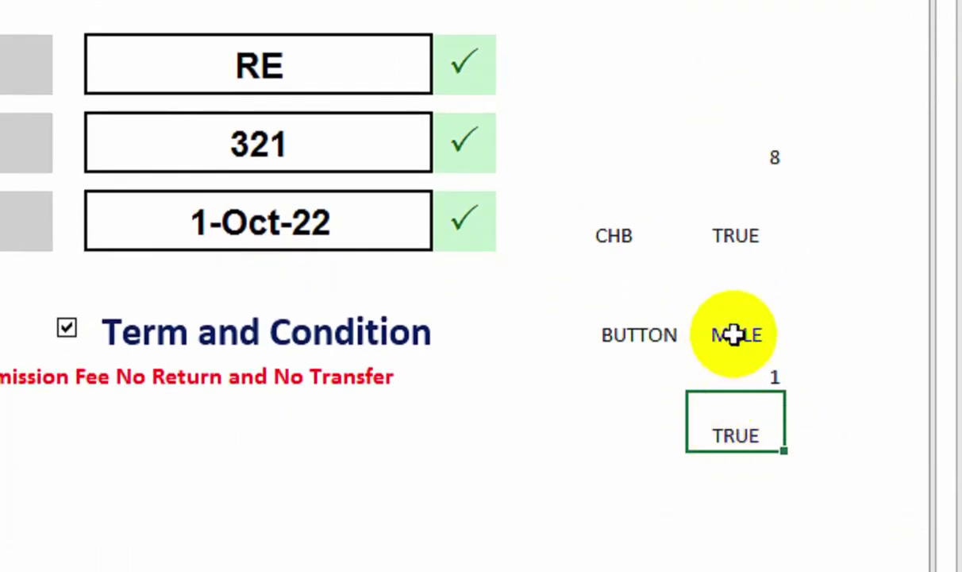
Toggle the terms box and clear the Contact field, turning the M14 check FALSE.
left_click(66, 328)
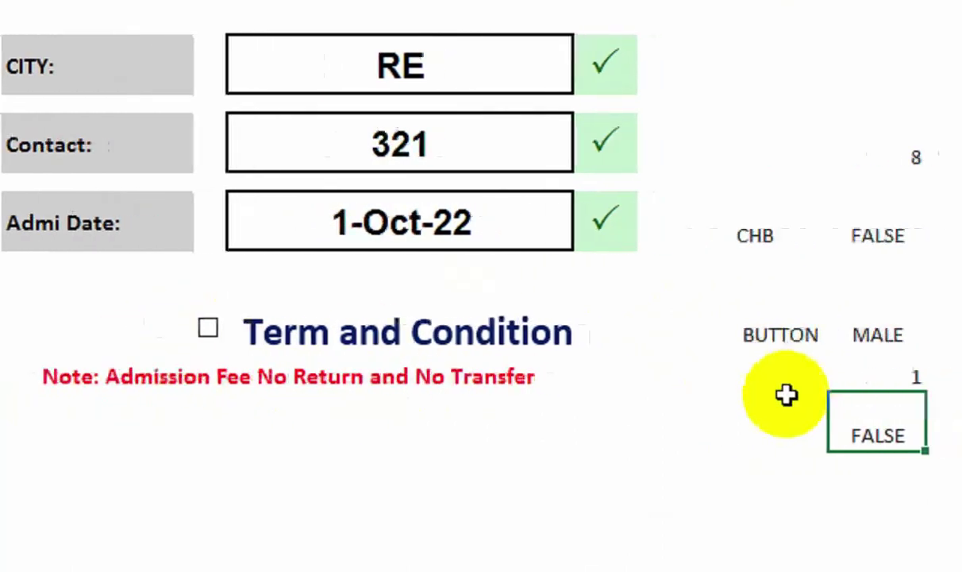
left_click(209, 328)
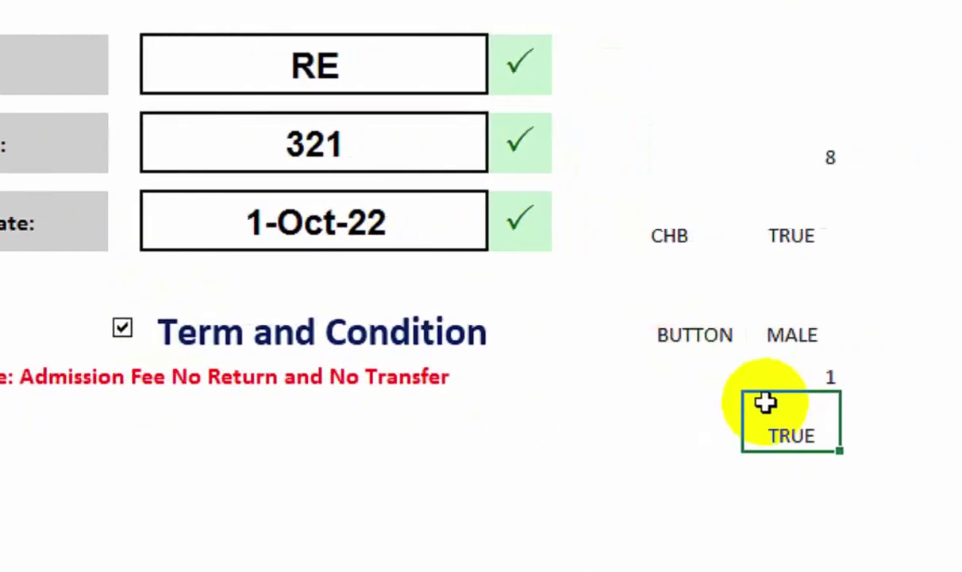
left_click(427, 156)
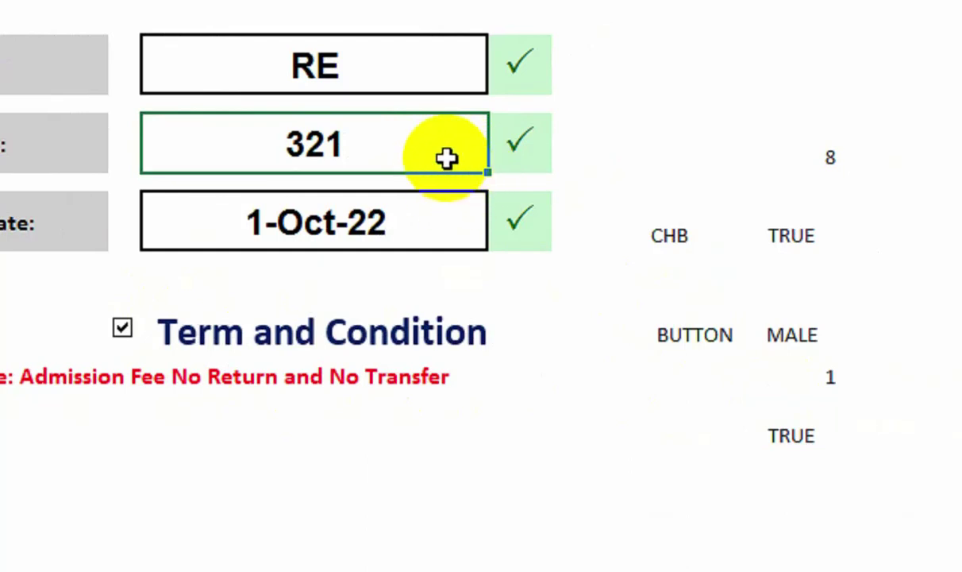
key("Delete")
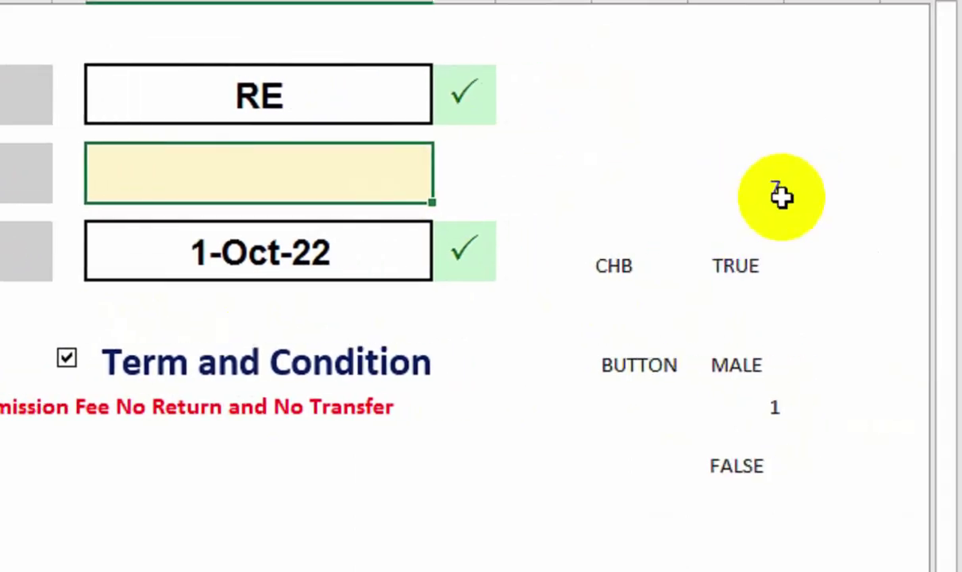
key("Return")
left_click(721, 447)
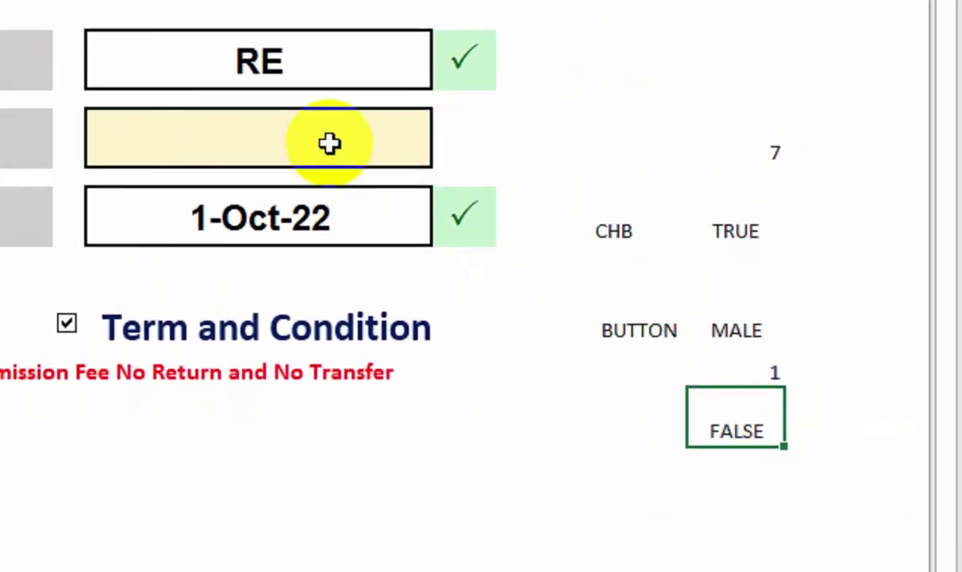
Enter 12153 as Contact and retoggle the terms box so M14 reads TRUE.
left_click(329, 156)
type("12153")
key("Return")
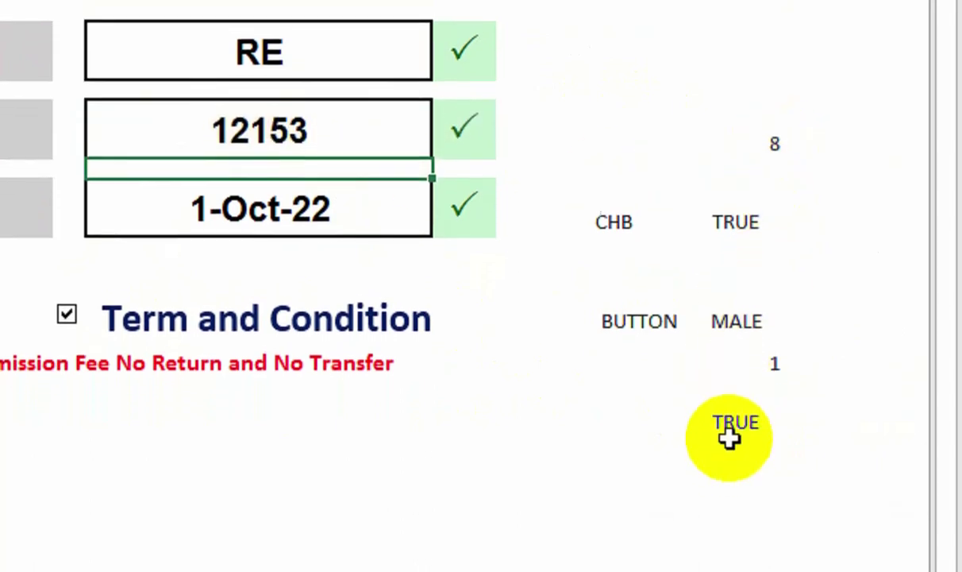
left_click(66, 328)
left_click(240, 312)
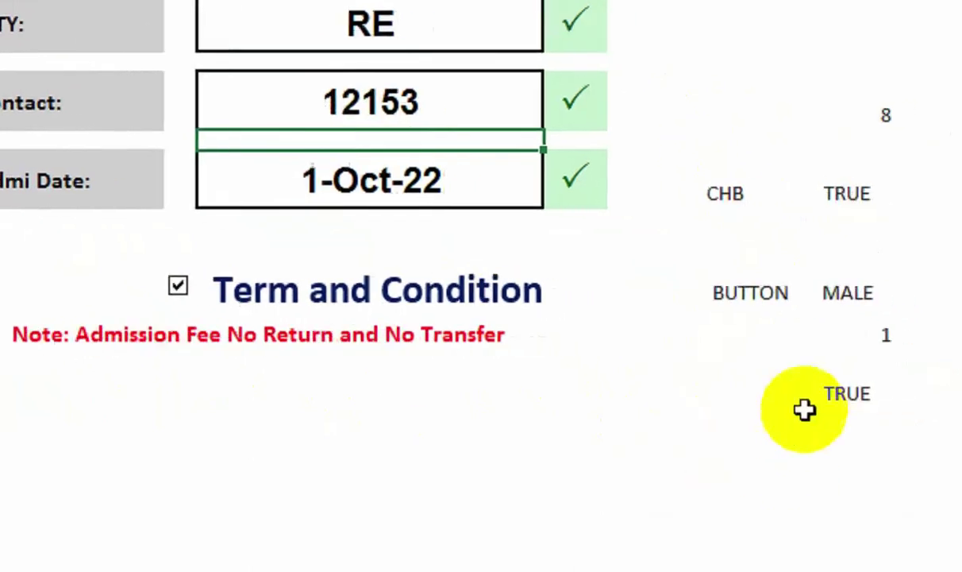
left_click(886, 414)
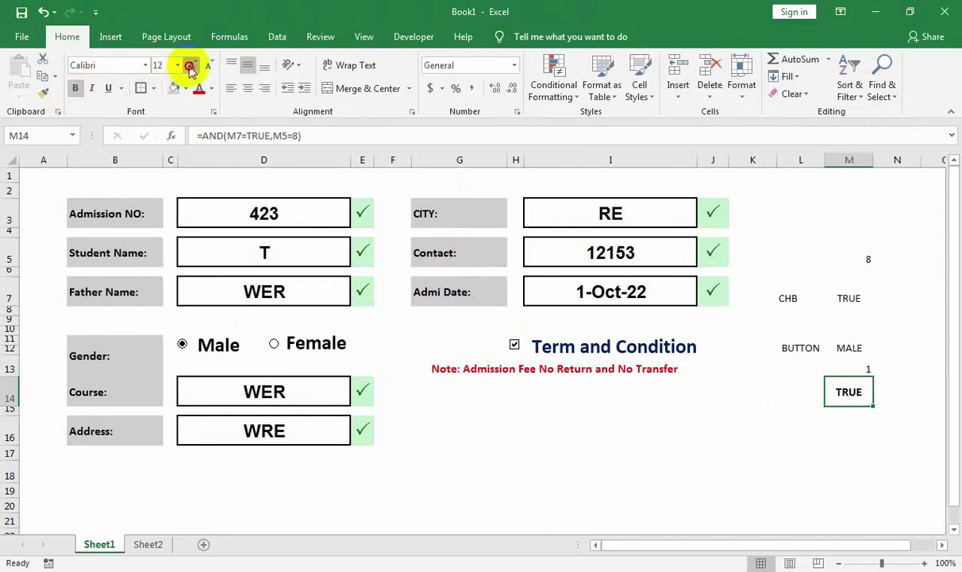
Empty Contact so the count reads 7, view Sheet2's headers, then return to Sheet1's I16.
left_click(771, 370)
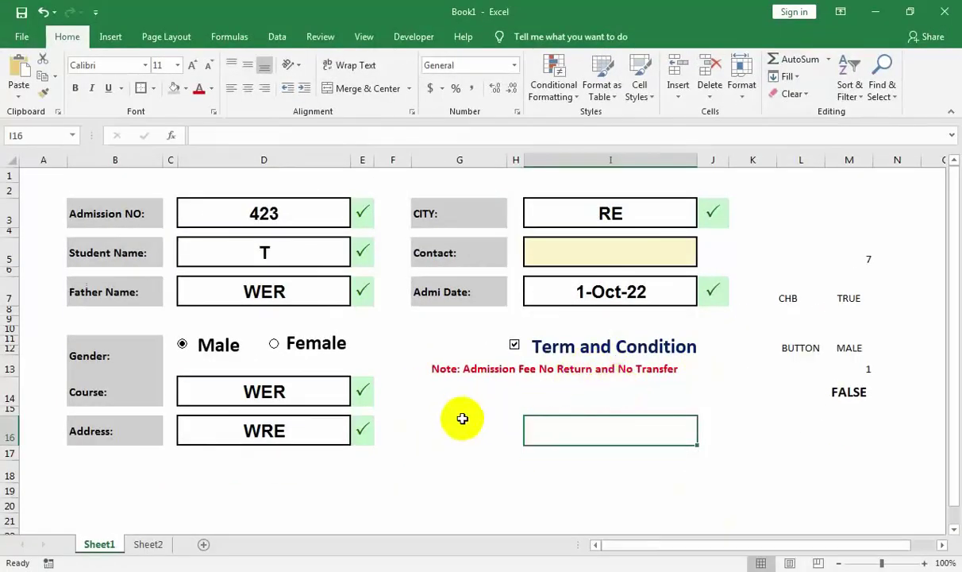
left_click(463, 419)
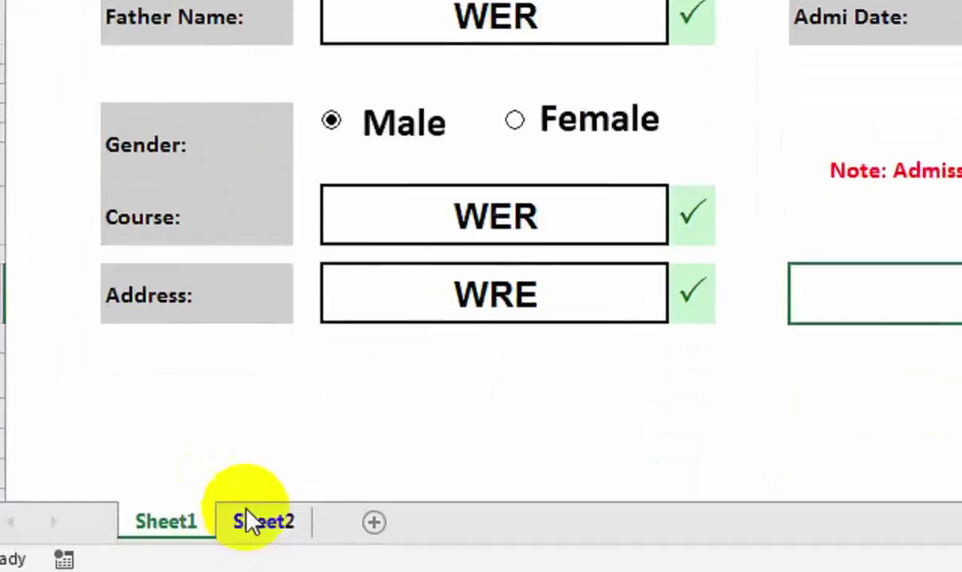
left_click(250, 522)
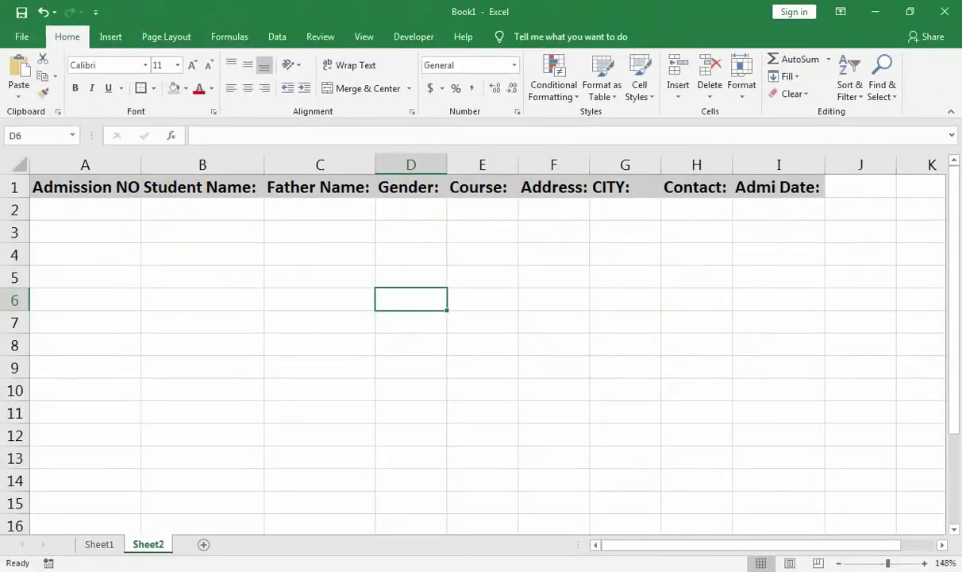
left_click(100, 545)
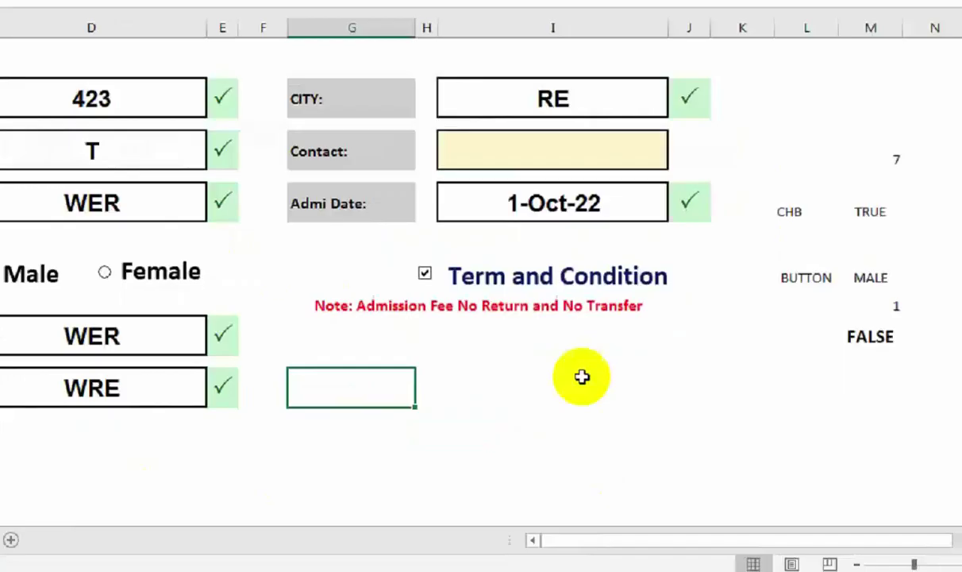
left_click(472, 292)
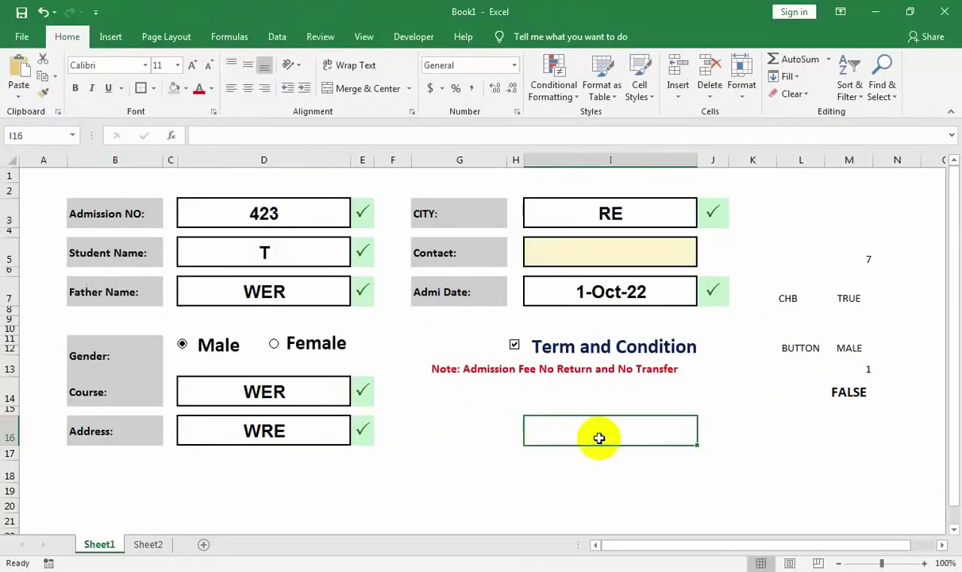
Widen column R to hold the button.
left_click_drag(921, 247, 806, 251)
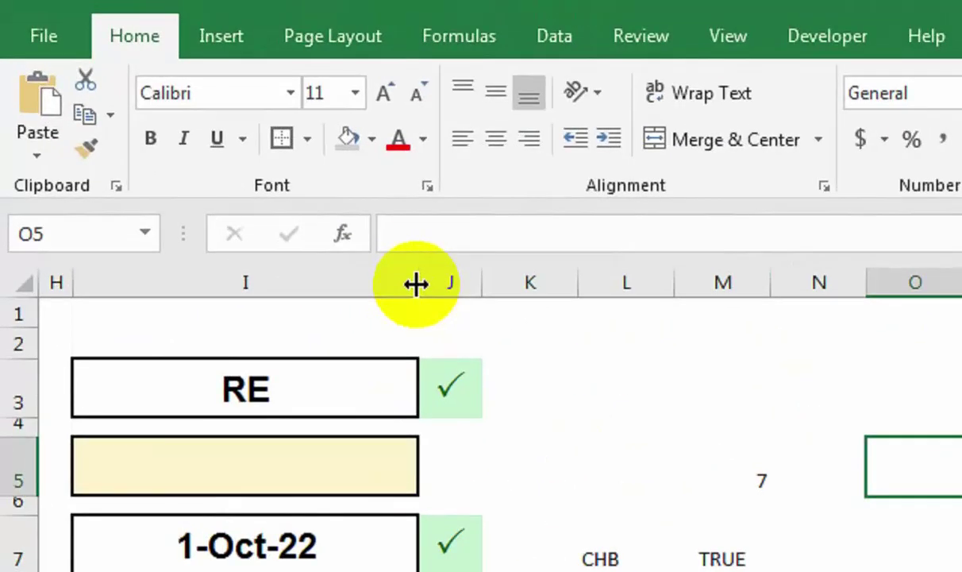
left_click_drag(416, 284, 416, 284)
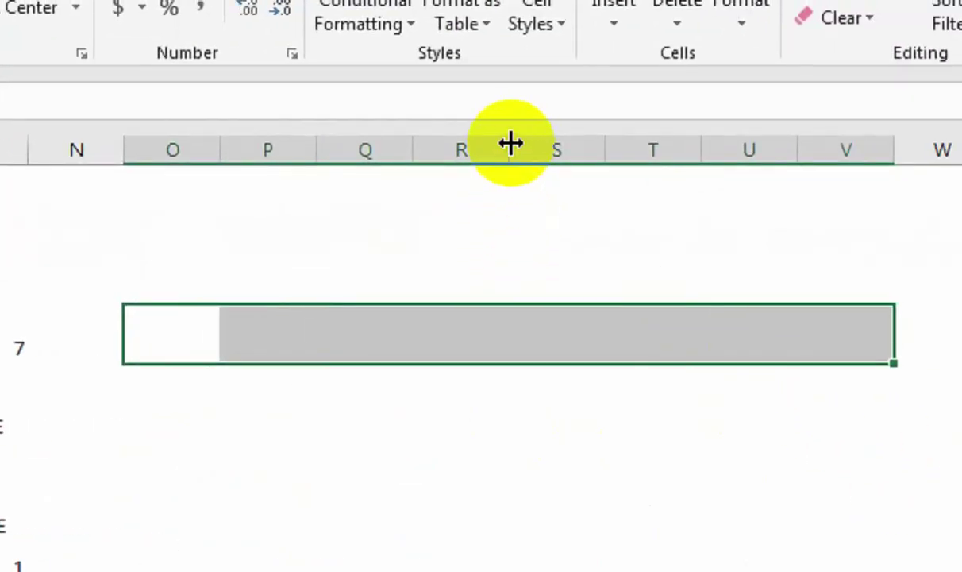
left_click_drag(511, 144, 713, 184)
Give R5 grey fill, the SUBMIT label, enlarged bold text and white font colour.
left_click(579, 325)
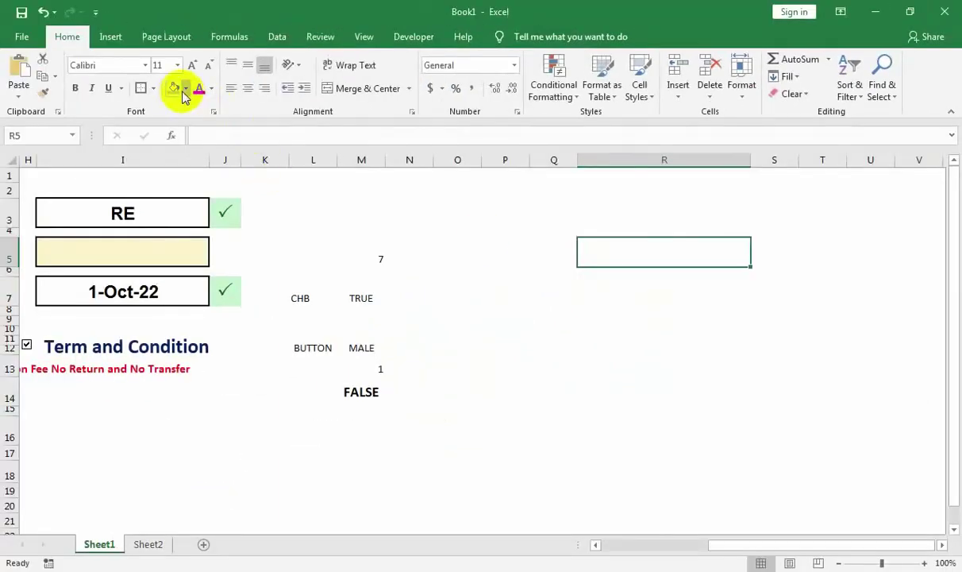
left_click(176, 89)
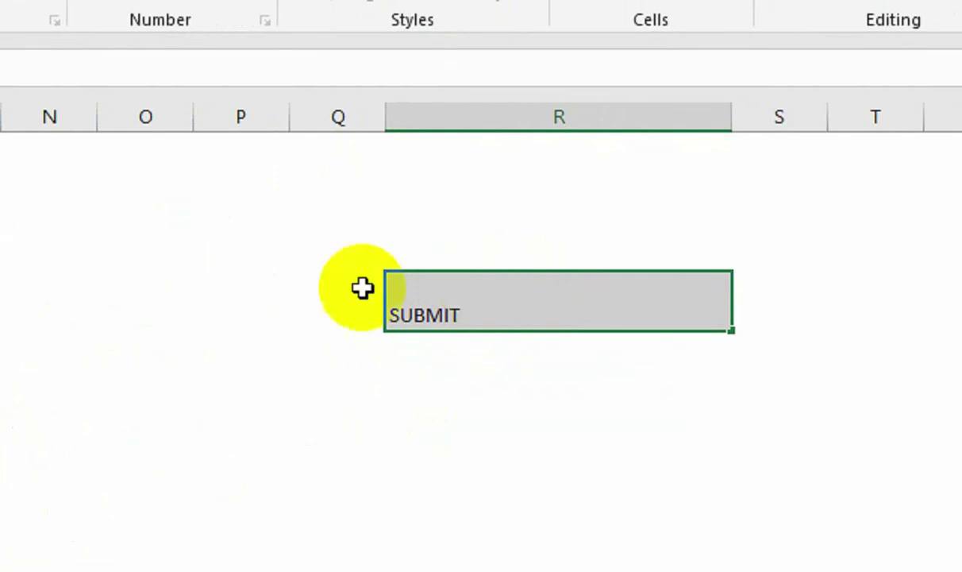
left_click(447, 496)
left_click(500, 296)
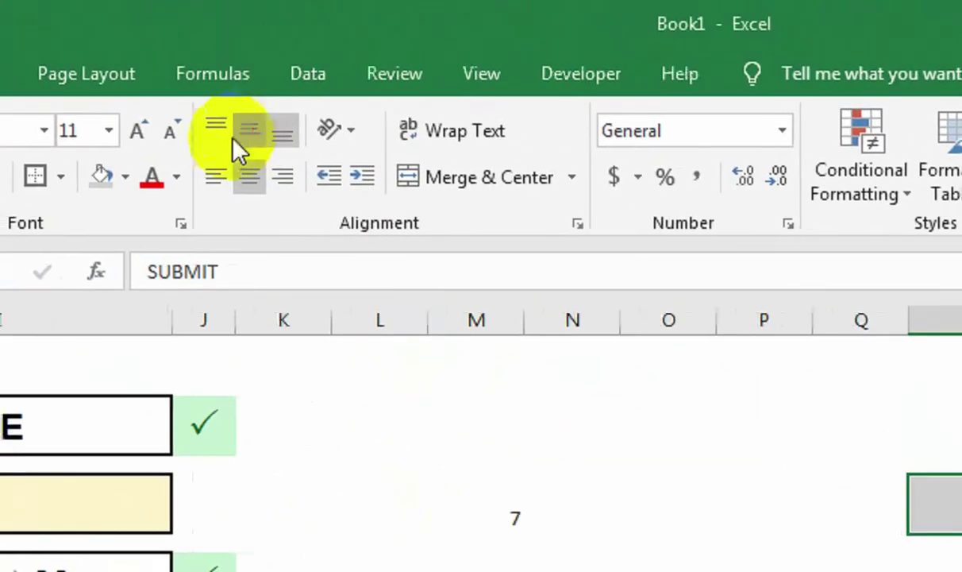
left_click(136, 131)
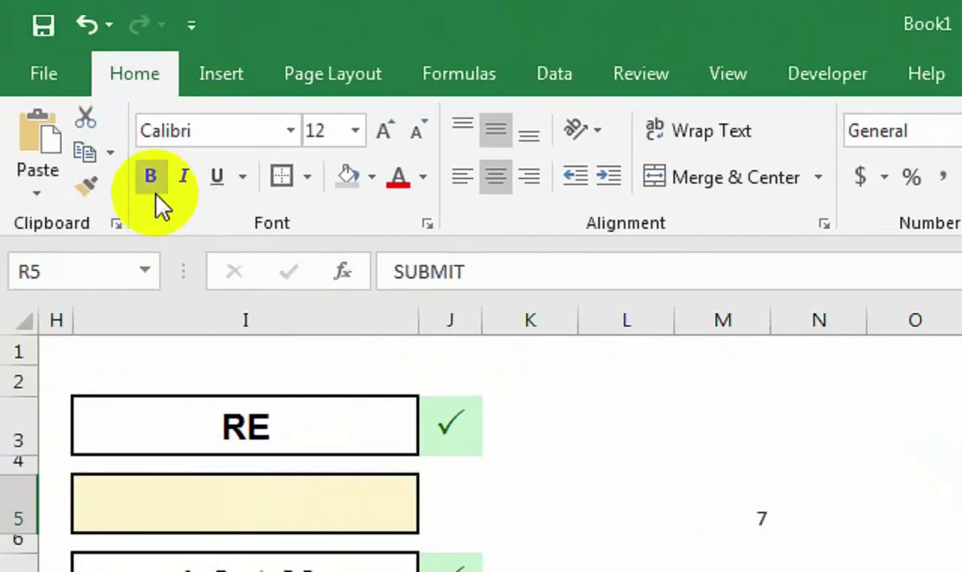
left_click(154, 187)
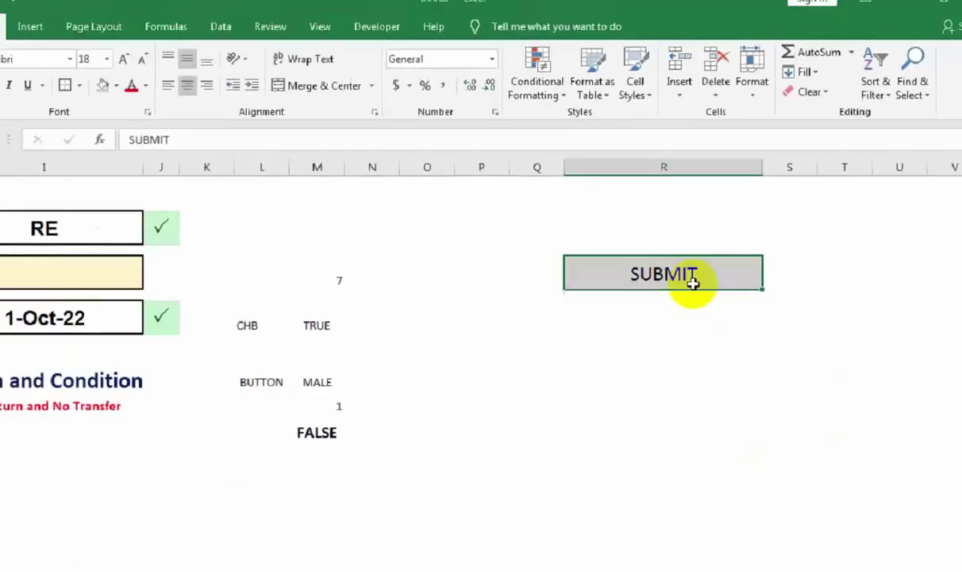
left_click(211, 89)
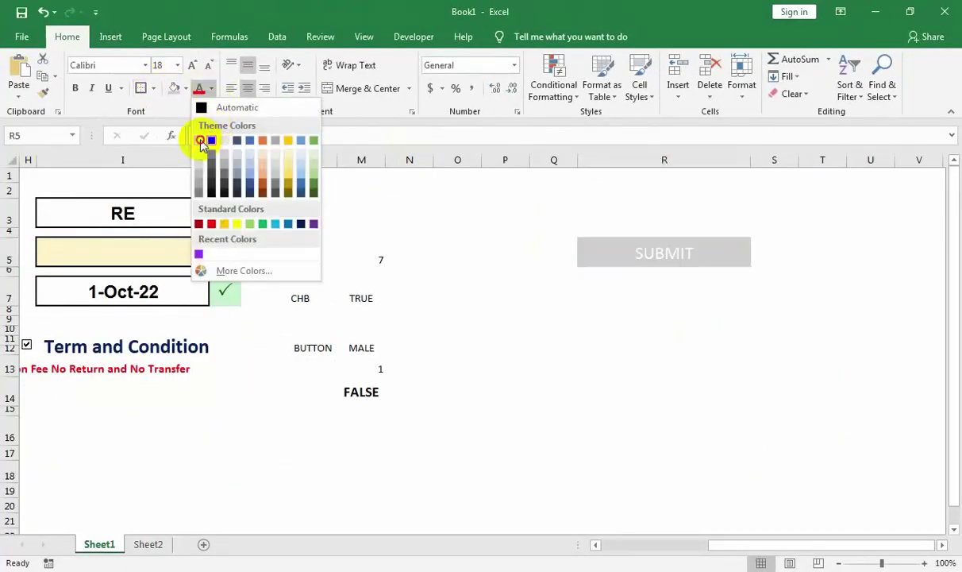
left_click(203, 139)
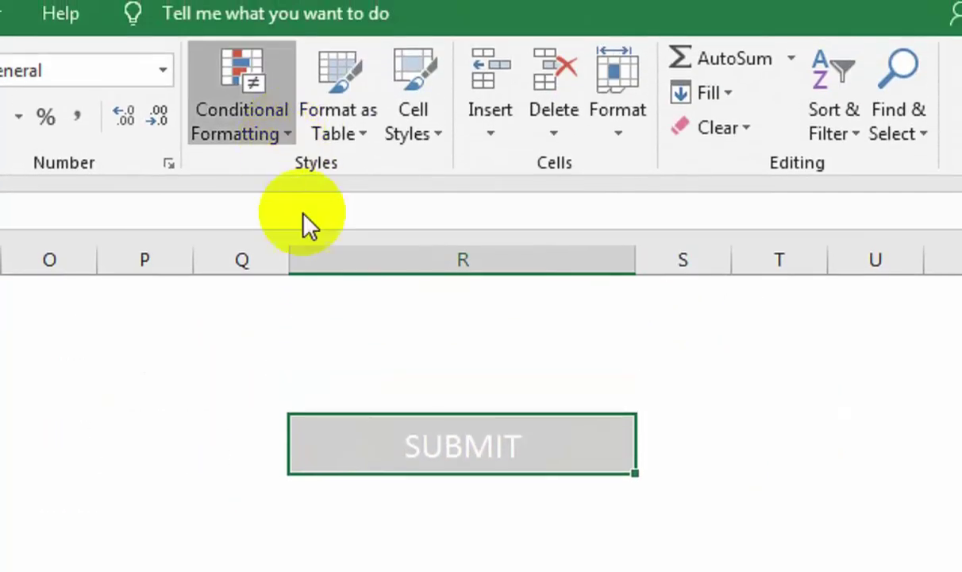
left_click(241, 99)
Create a formula-based conditional rule =$M$14=TRUE for the SUBMIT cell.
mouse_move(429, 205)
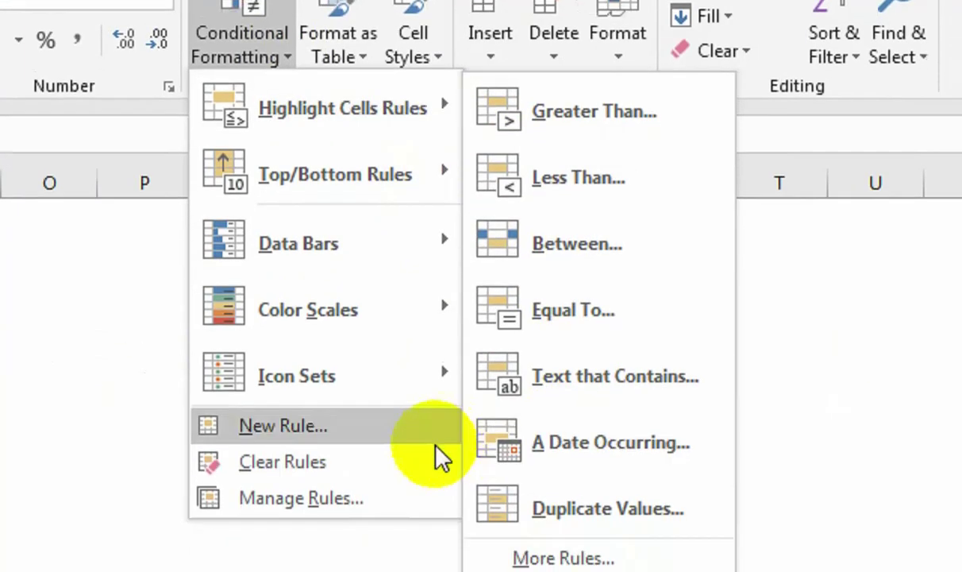
left_click(425, 497)
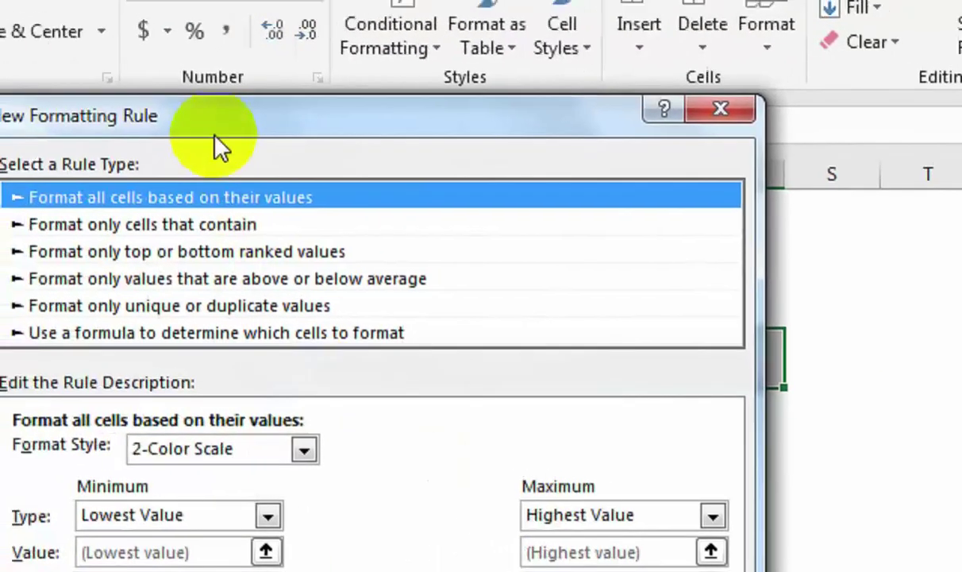
left_click_drag(214, 135, 421, 524)
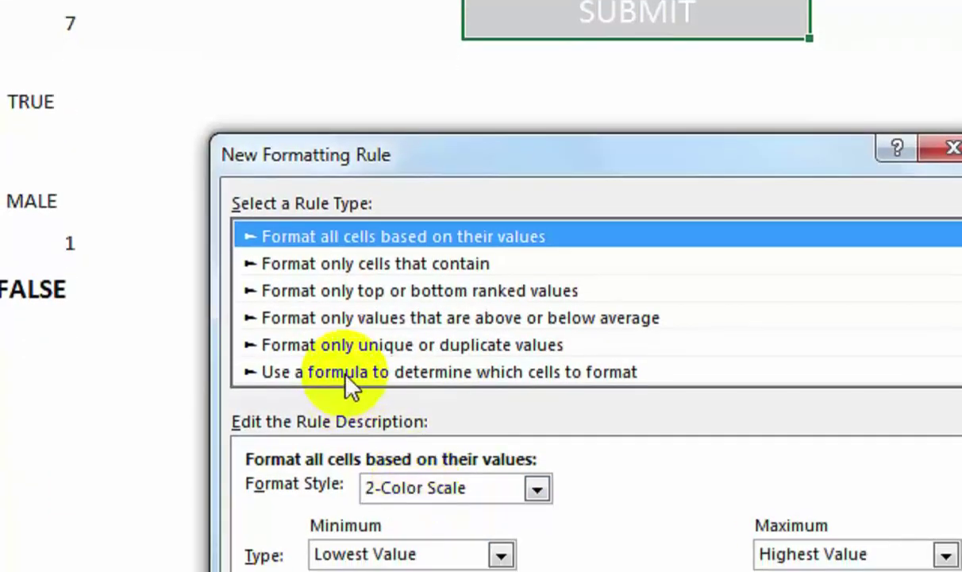
left_click(347, 379)
left_click(318, 491)
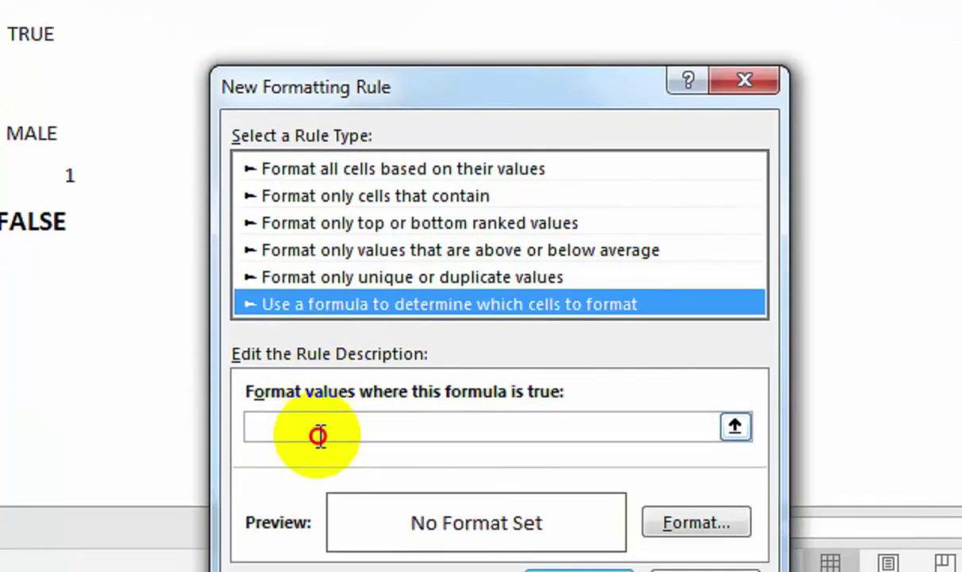
left_click(47, 267)
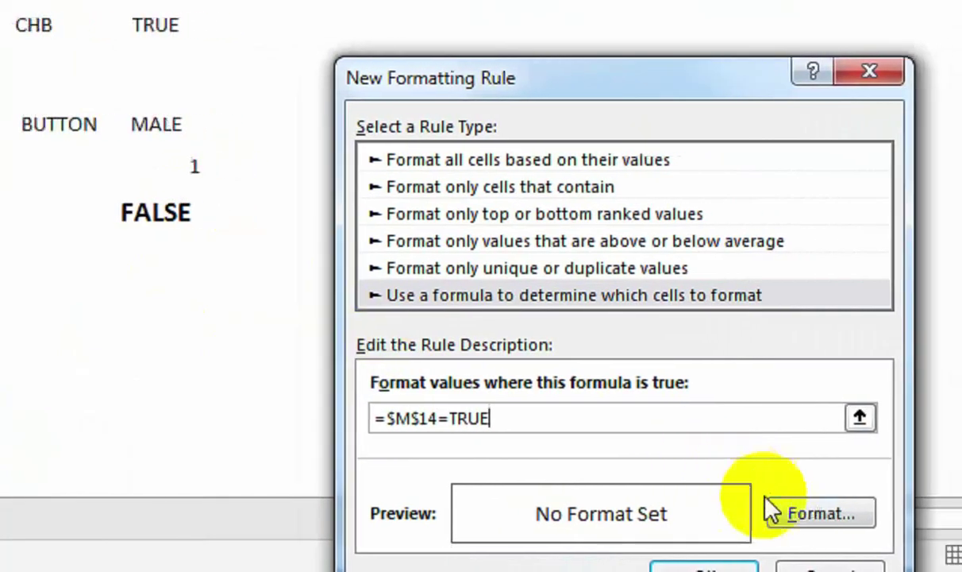
Format the rule with light green fill and bold black text, then save it.
left_click(724, 521)
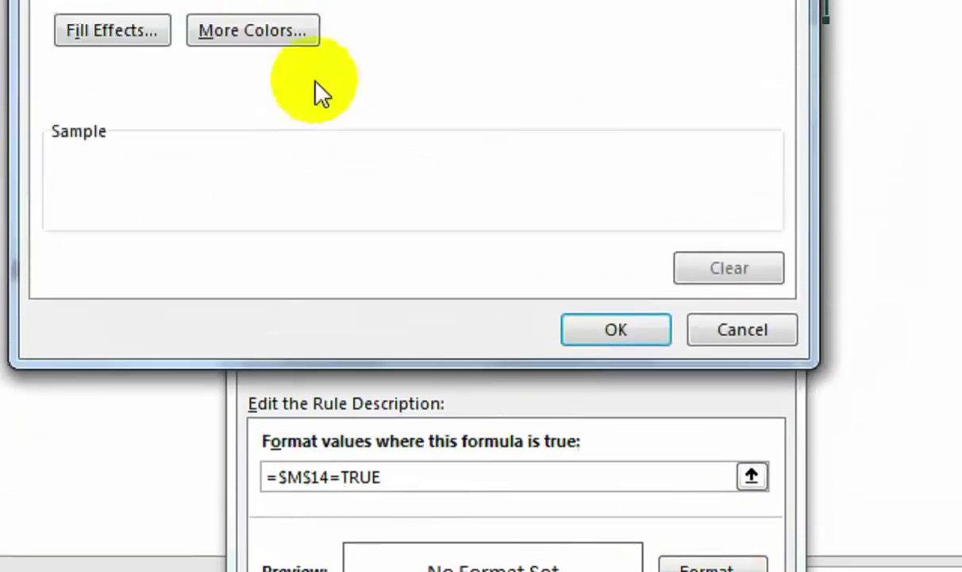
left_click(234, 146)
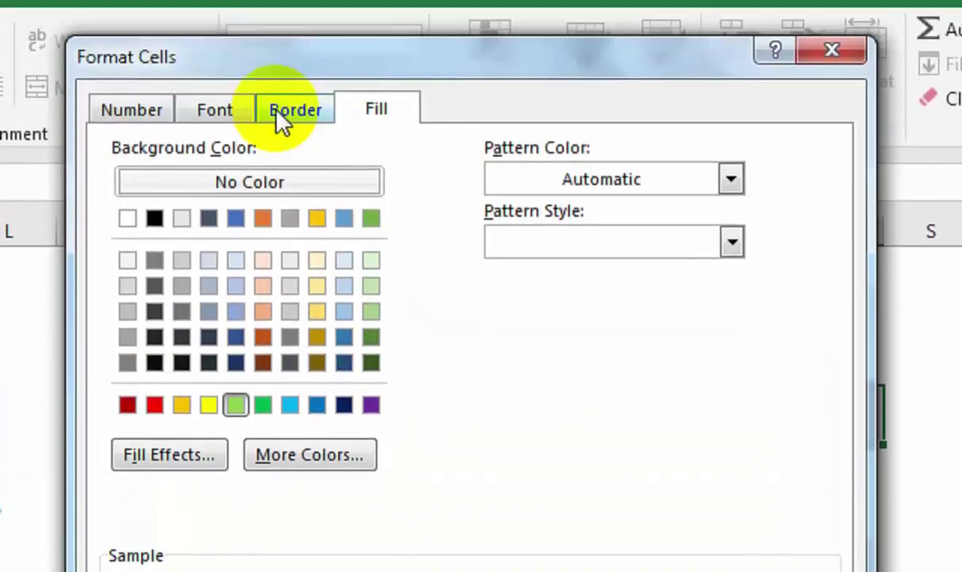
left_click(242, 113)
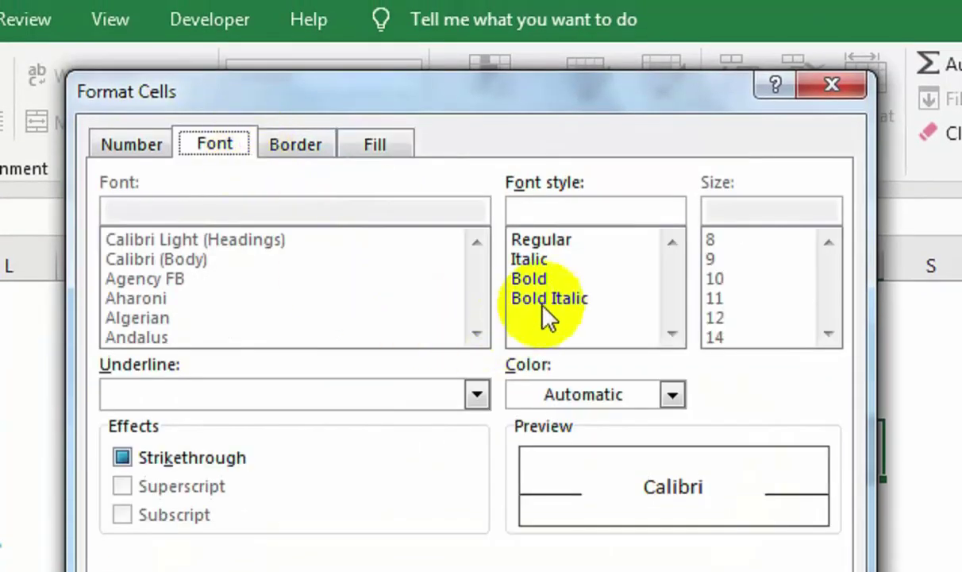
left_click(532, 243)
left_click(584, 359)
left_click(543, 490)
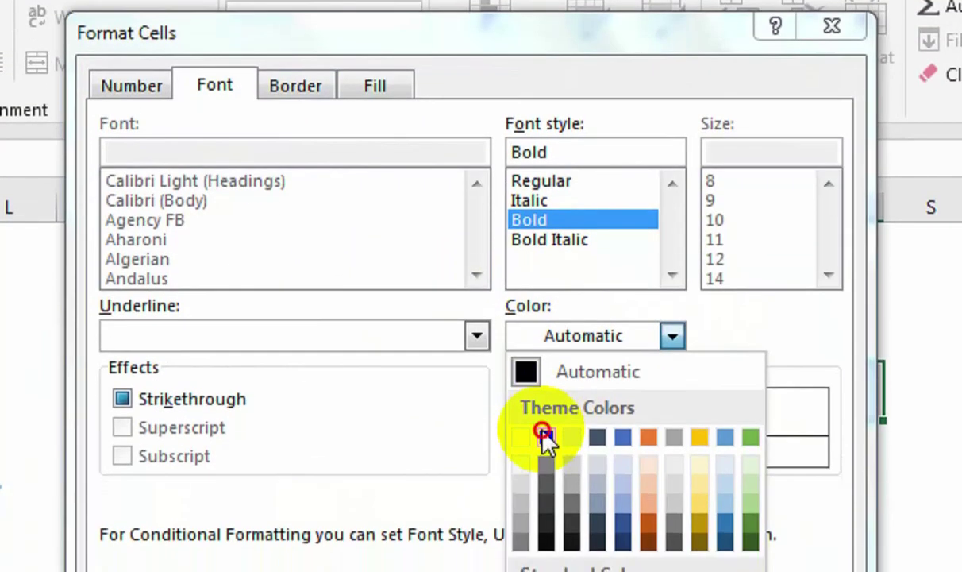
left_click(662, 522)
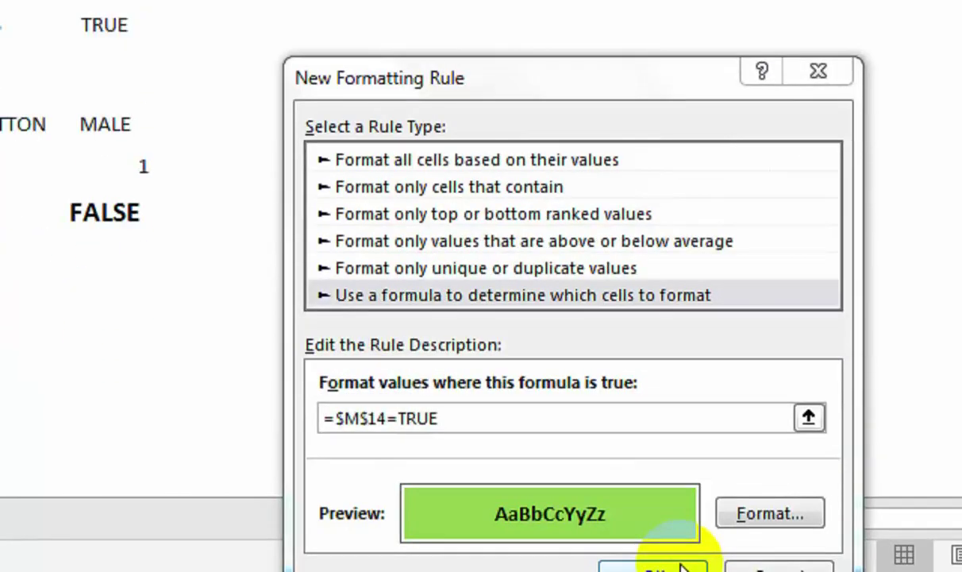
left_click(679, 561)
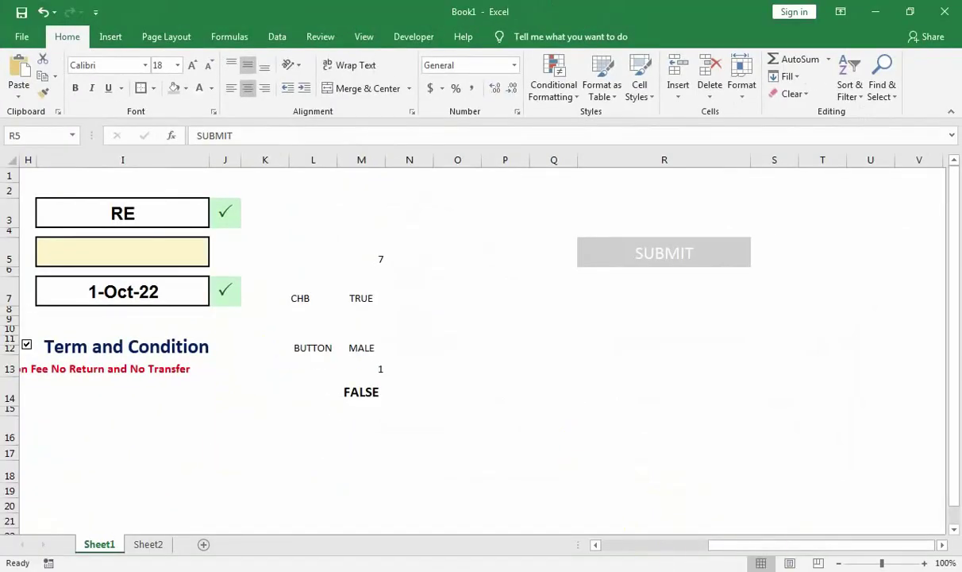
Append 556 to the contact number in I5 so every field validates.
left_click_drag(741, 544, 661, 546)
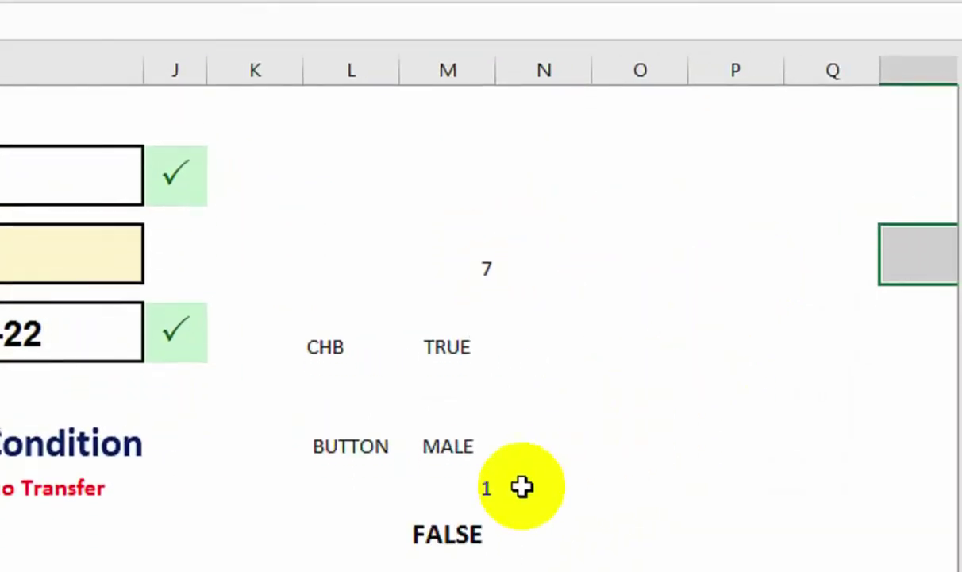
double_click(222, 217)
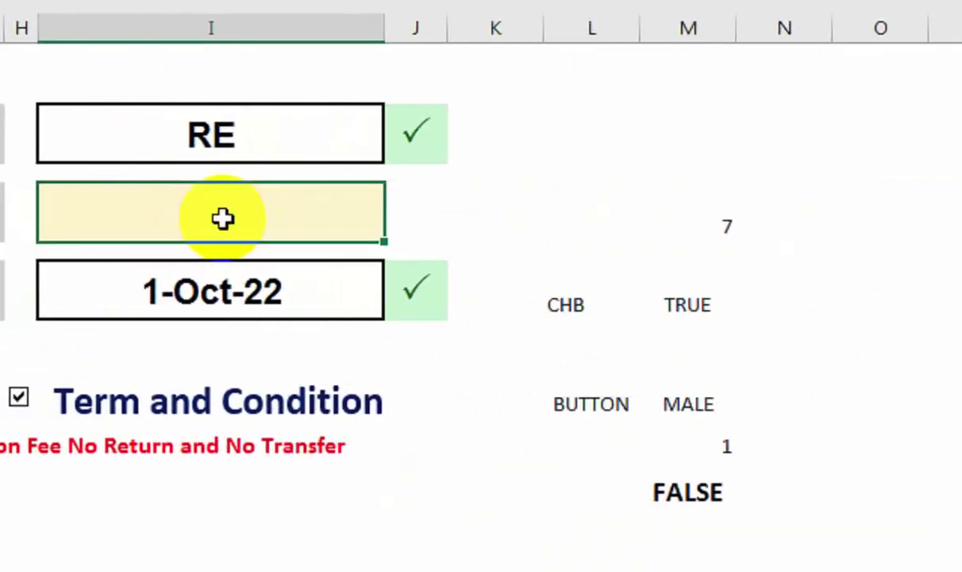
type("556")
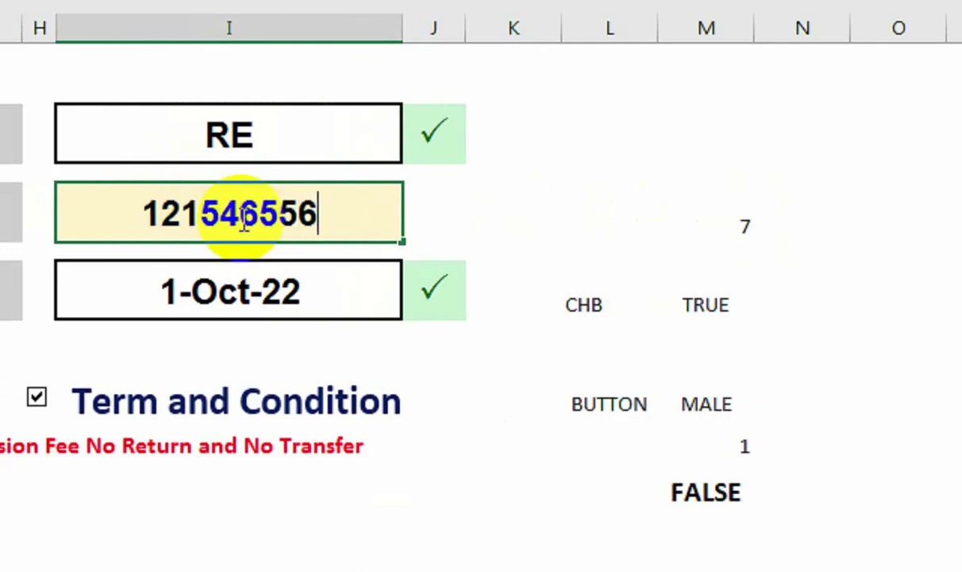
key("Return")
Toggle Term and Condition off and on to confirm SUBMIT greys out, then turns green.
left_click(897, 335)
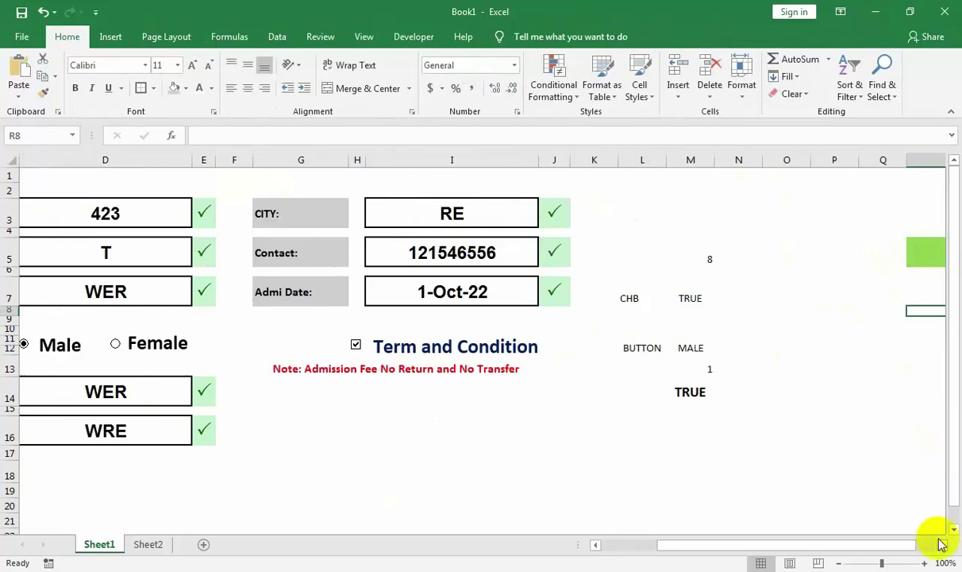
left_click(942, 548)
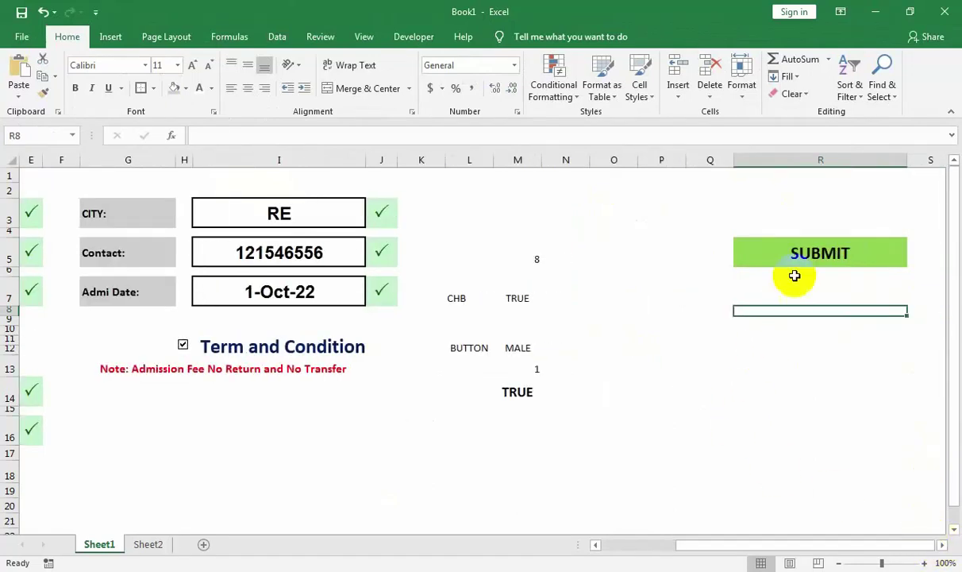
left_click(182, 347)
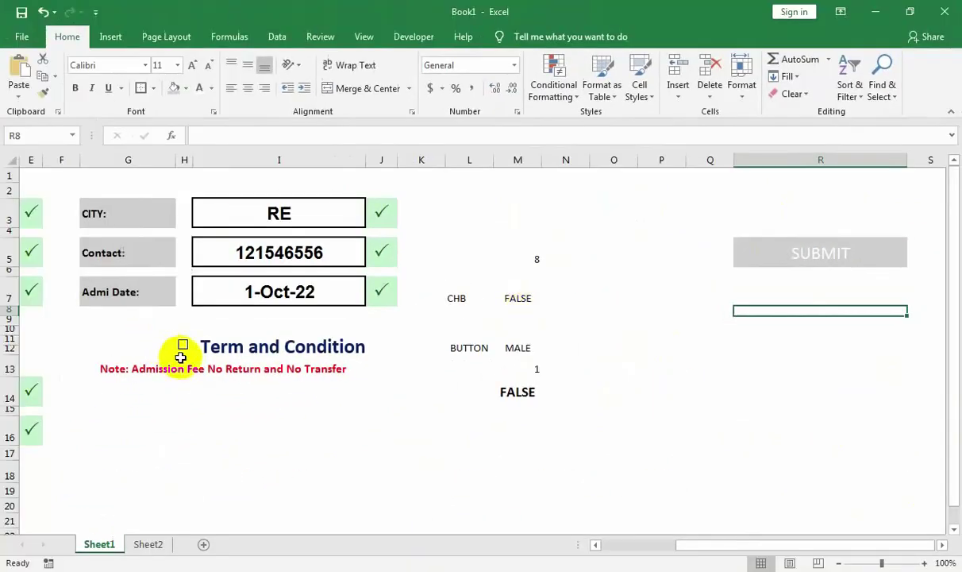
left_click(183, 347)
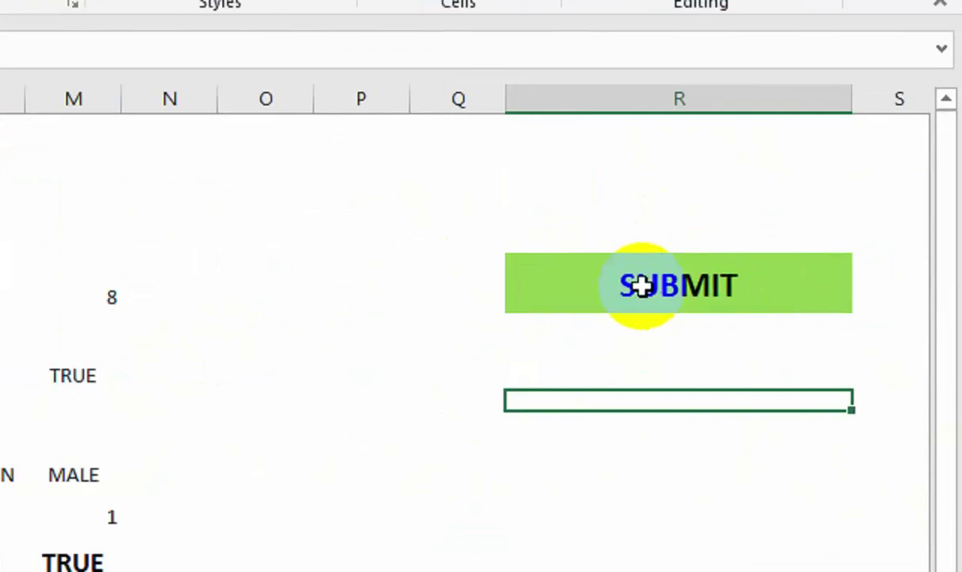
left_click(642, 286)
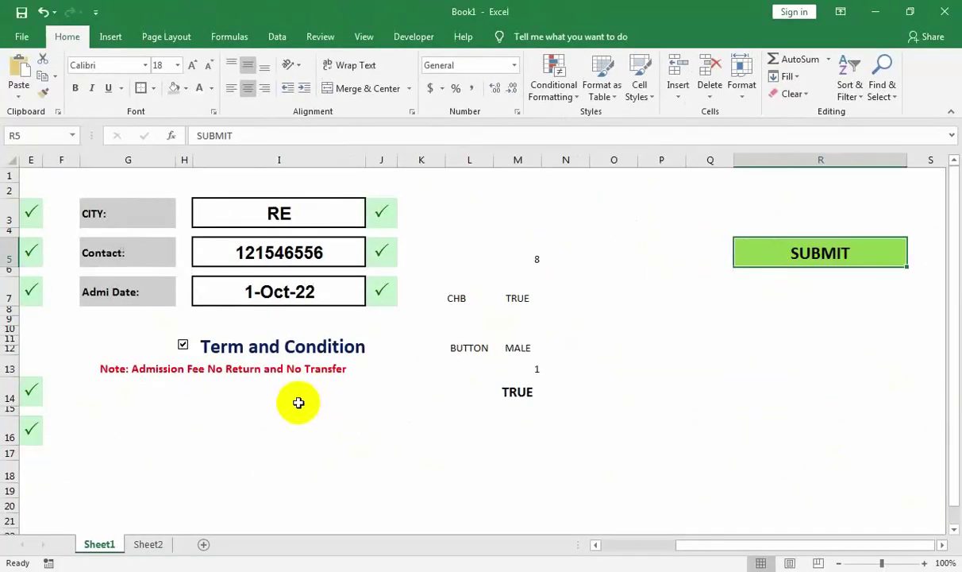
left_click(55, 77)
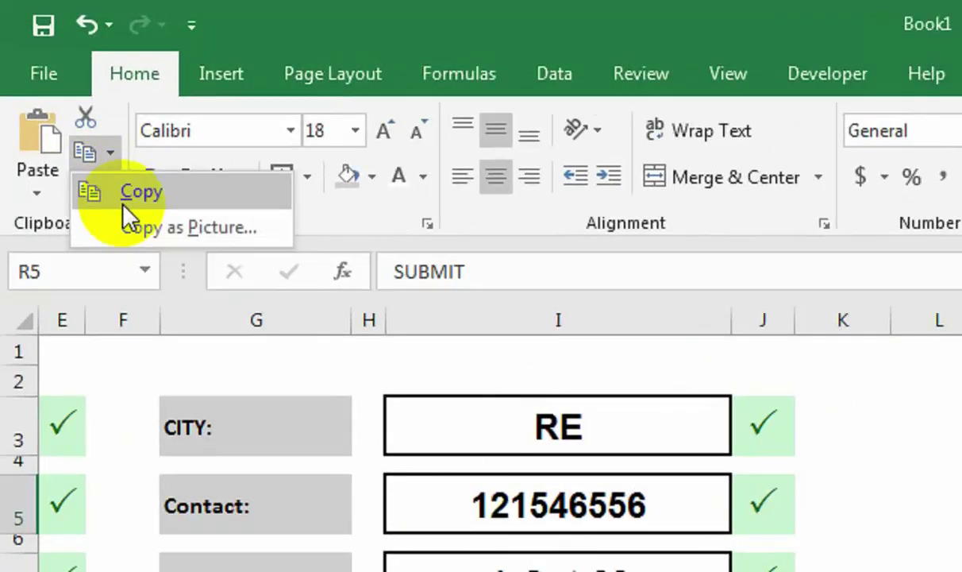
Paste the SUBMIT cell as a linked picture (=$R$5) at I16 below the fee note.
left_click(124, 202)
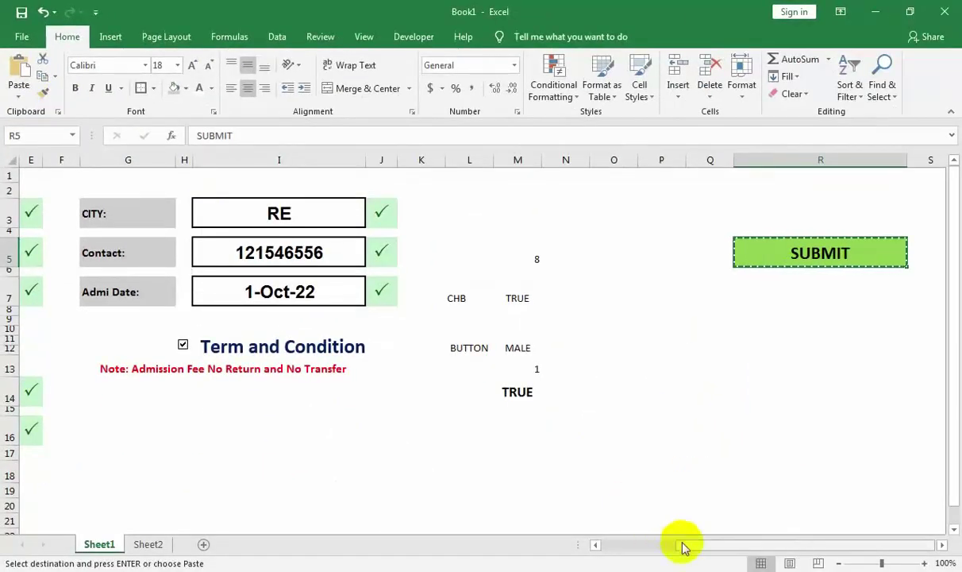
left_click_drag(676, 541, 597, 545)
left_click(595, 420)
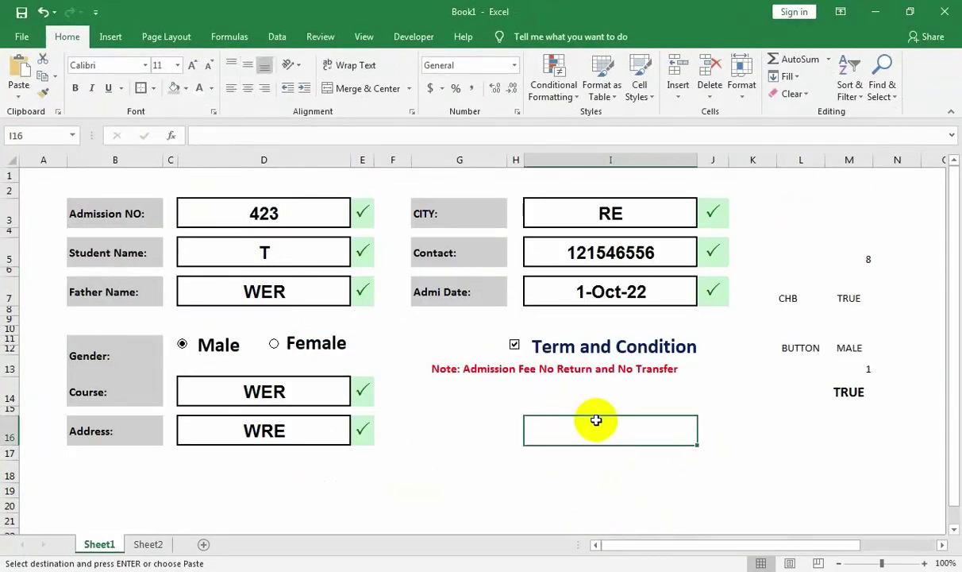
left_click(585, 397)
left_click(608, 423)
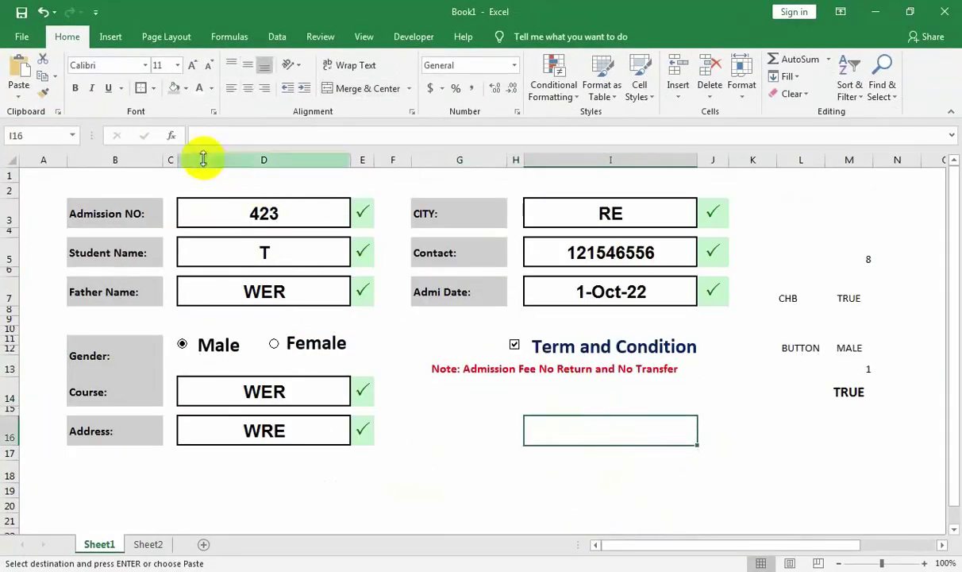
left_click(51, 199)
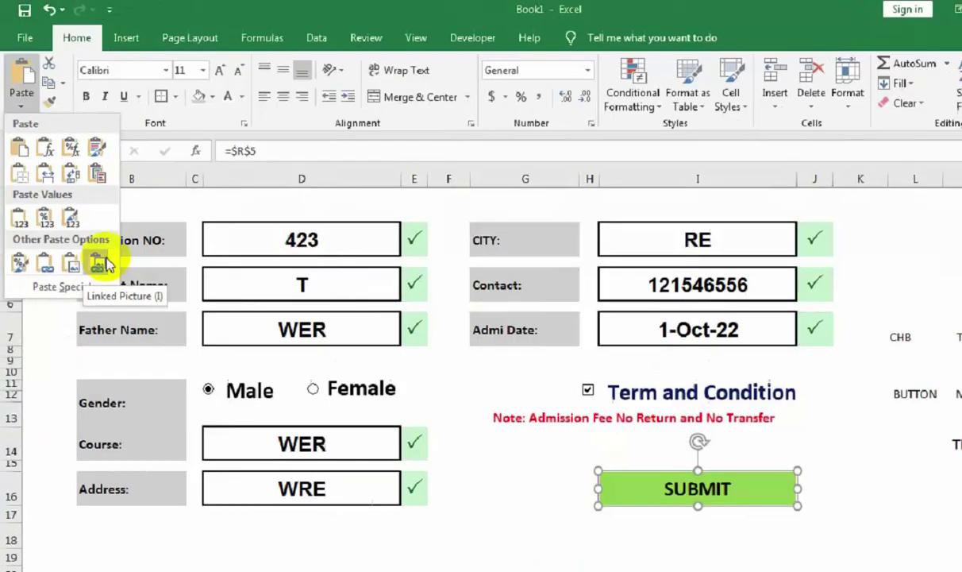
left_click(184, 441)
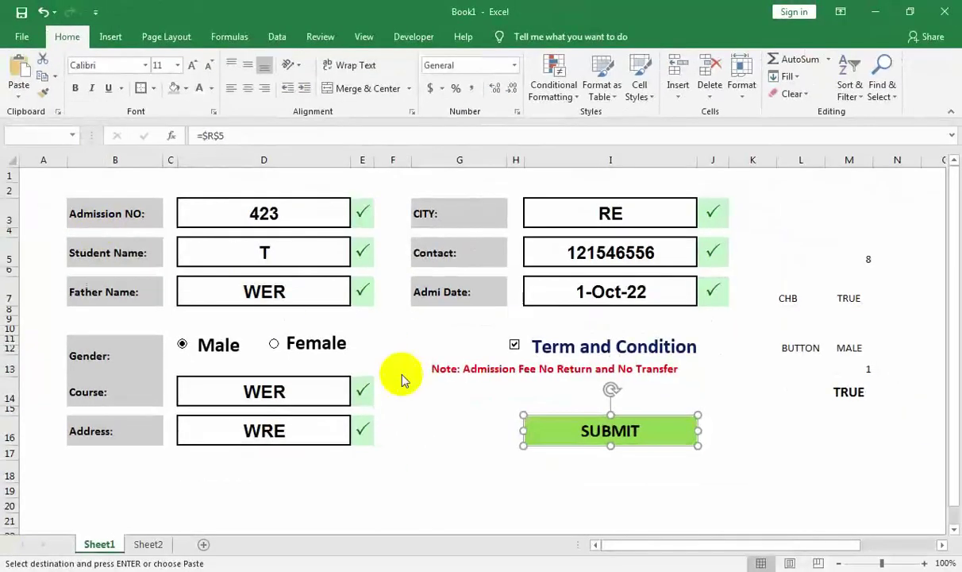
Untick and re-tick the terms to confirm SUBMIT greys out and turns green.
left_click(516, 345)
left_click(516, 346)
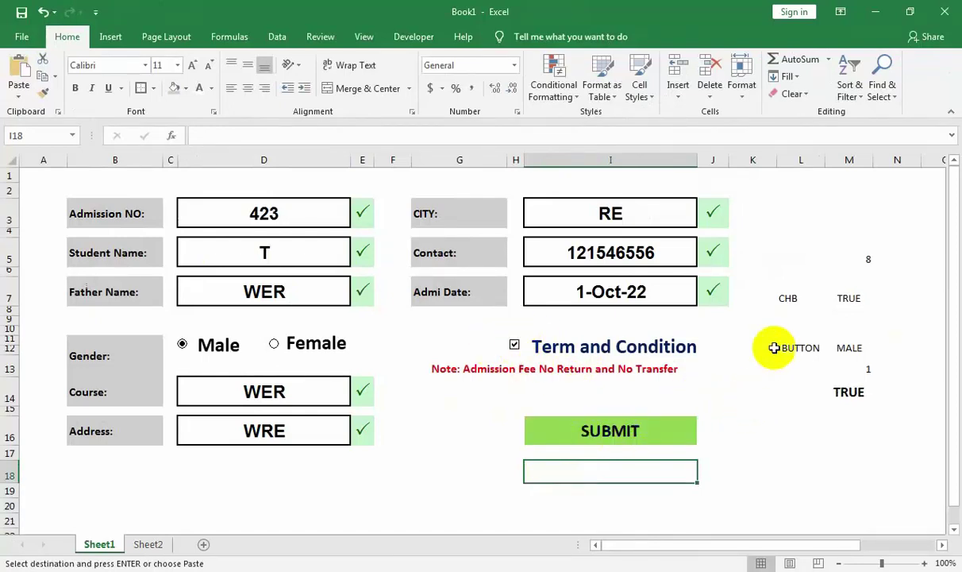
left_click(290, 250)
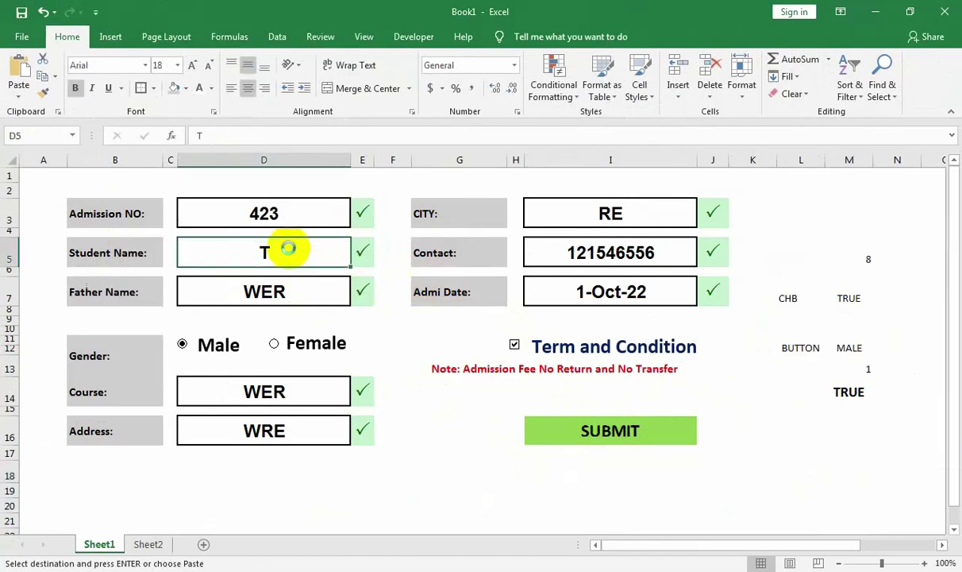
Replace the Contact with 1235 and the Student Name with ASDF.
key("Delete")
left_click(628, 252)
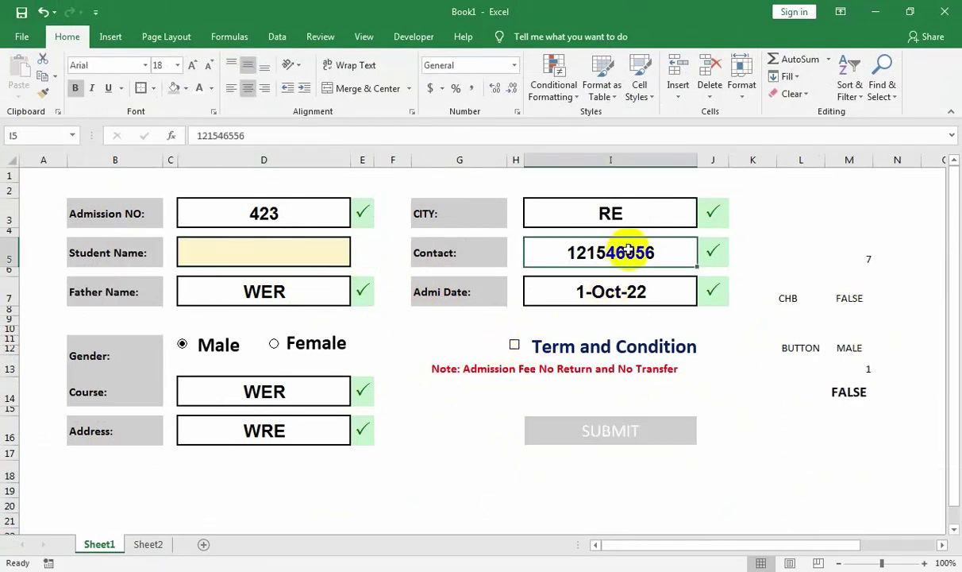
key("Delete")
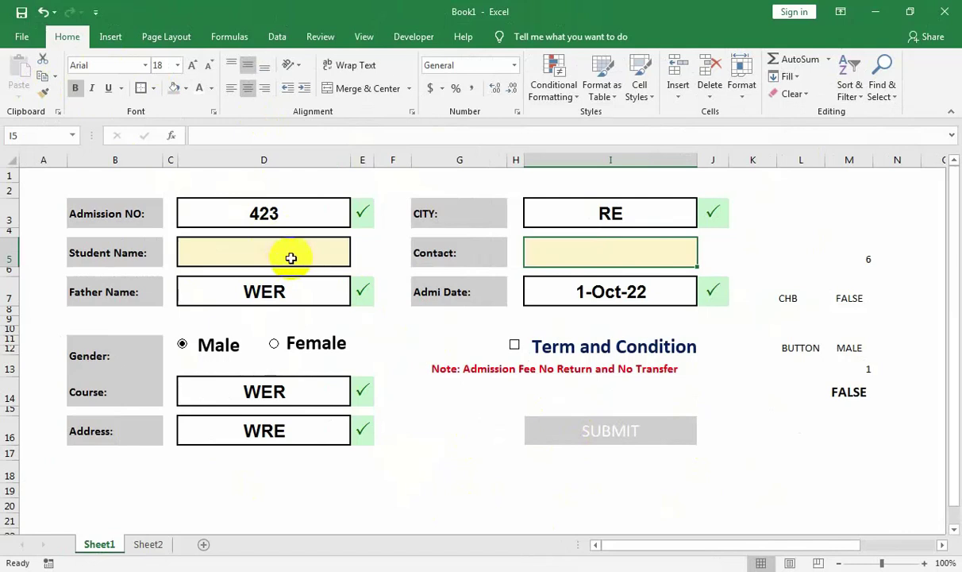
type("SFD")
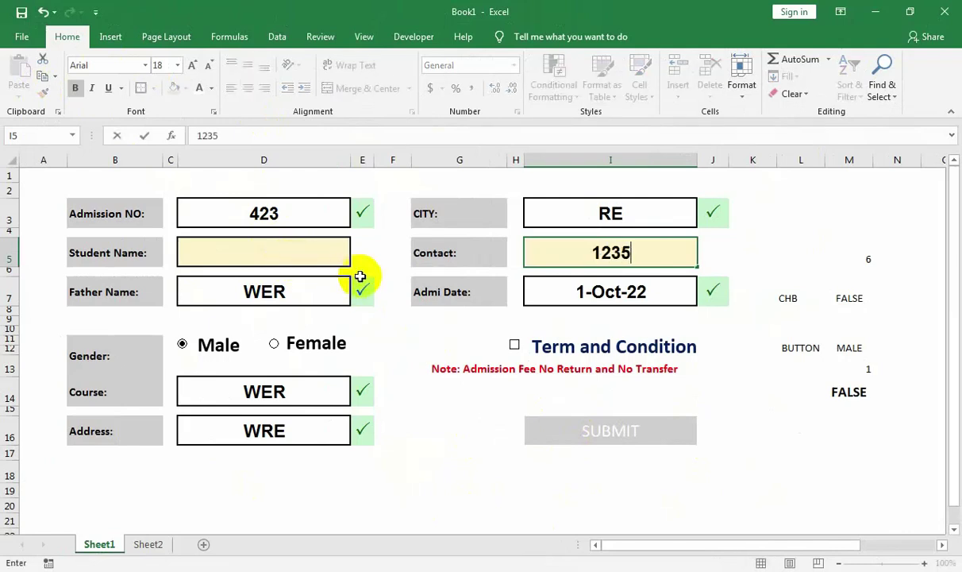
key("Return")
left_click(251, 256)
type("ASDF")
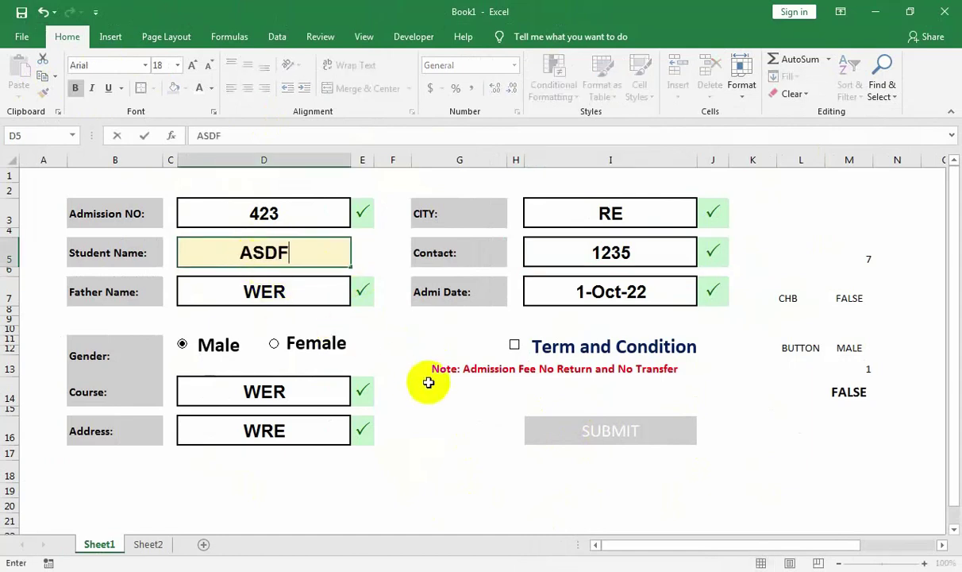
left_click(447, 394)
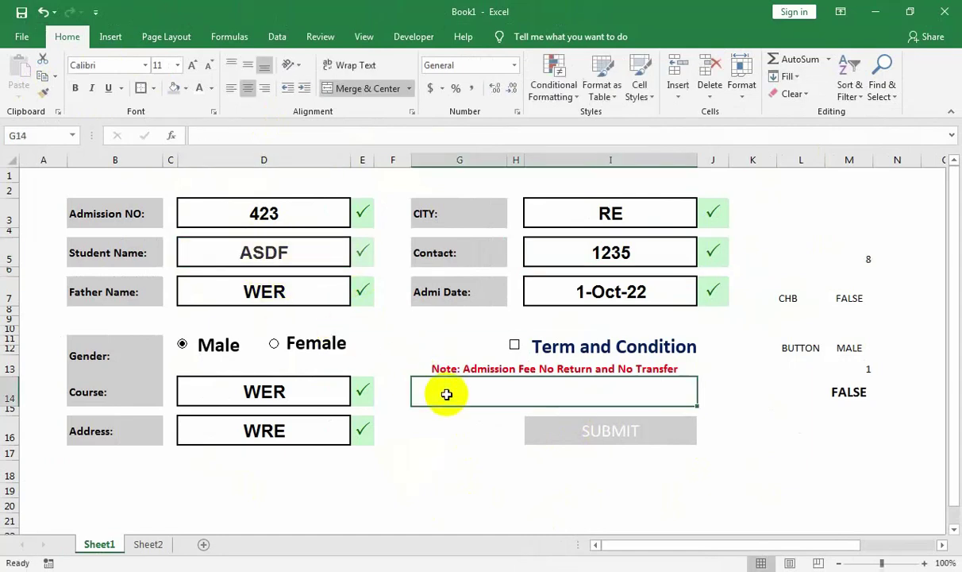
Tick the terms so SUBMIT turns green, then switch to Sheet2's header row.
left_click(514, 347)
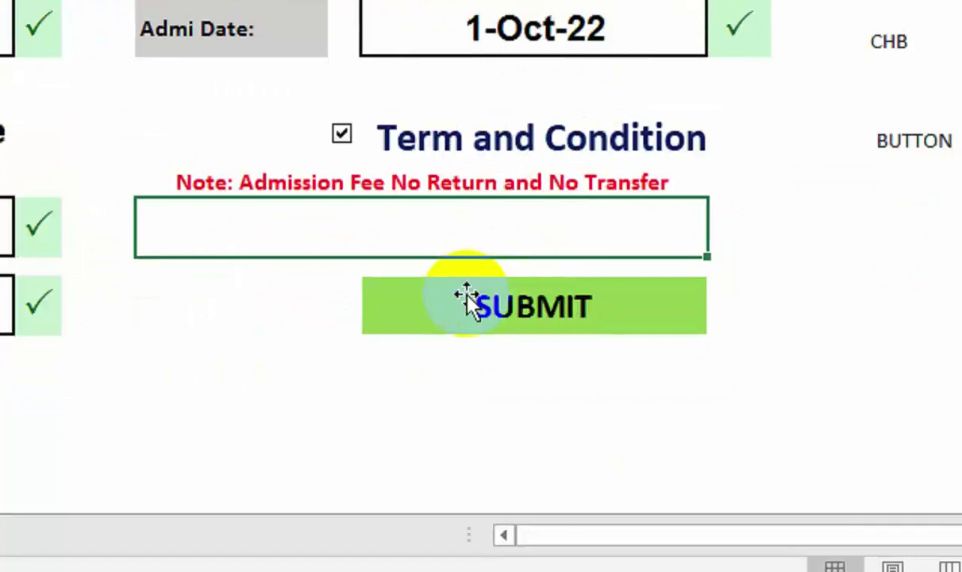
left_click(573, 421)
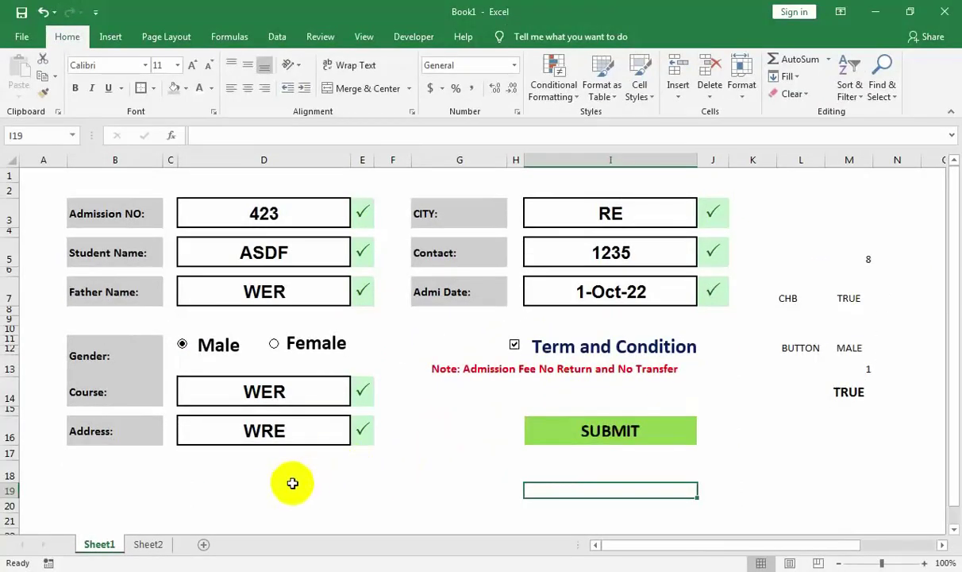
left_click(292, 483)
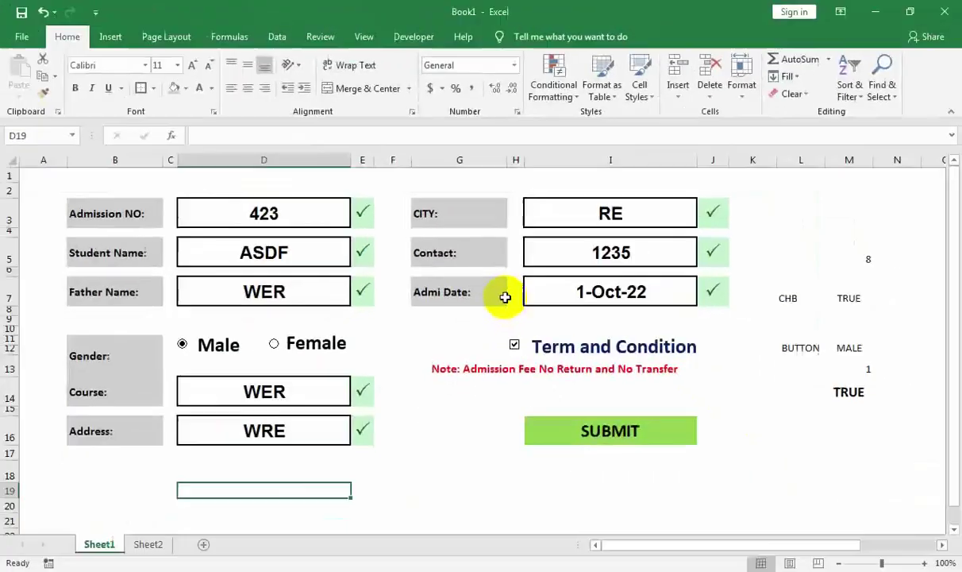
key("ctrl+Page_Down")
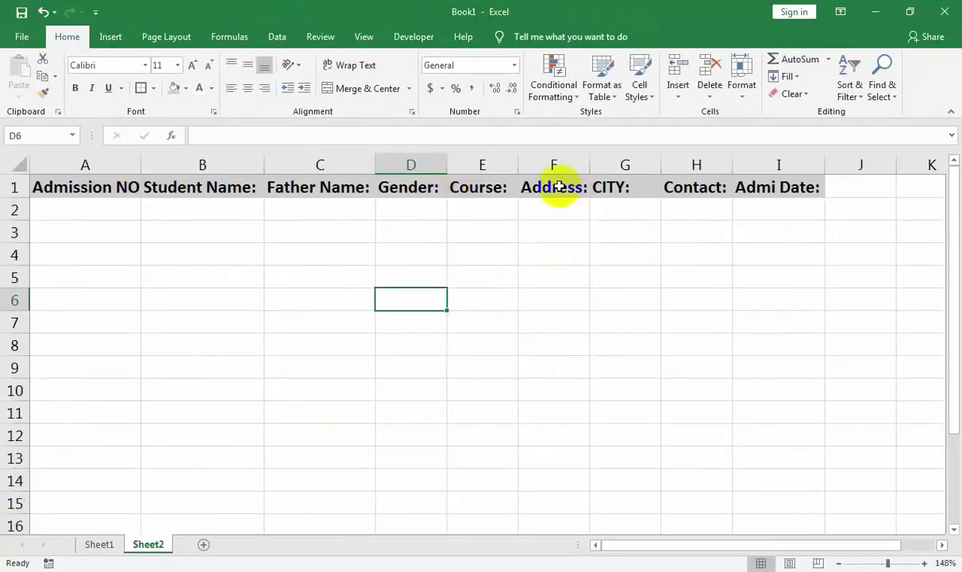
Copy Sheet2's header row A1:I1 (Admission NO to Admi Date) into cell A34 of Sheet1.
left_click(100, 543)
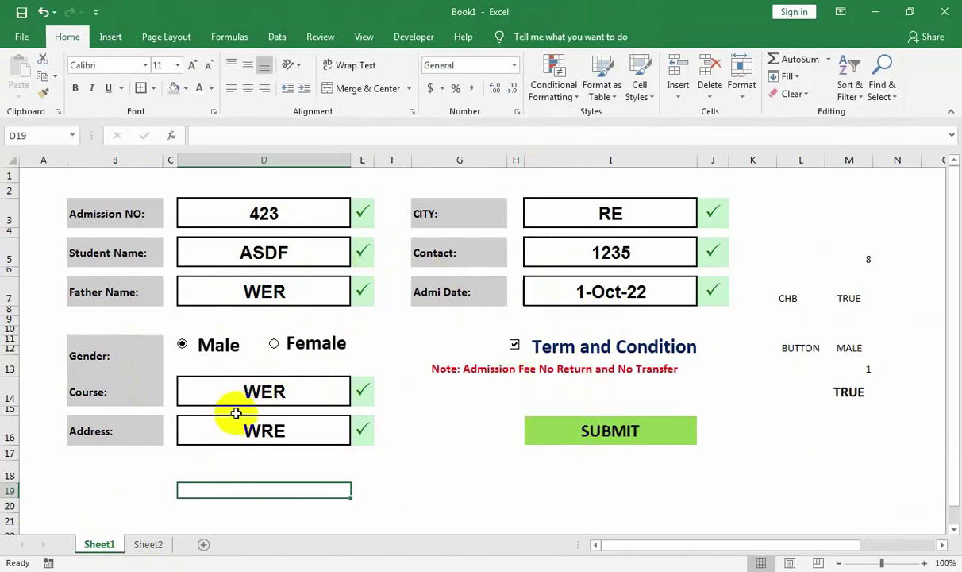
left_click(148, 544)
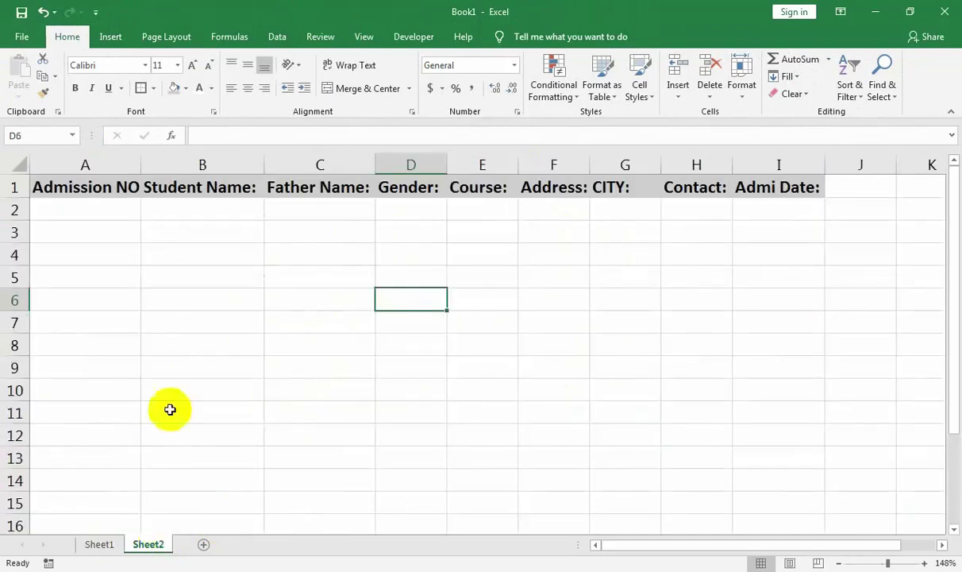
left_click_drag(94, 190, 818, 193)
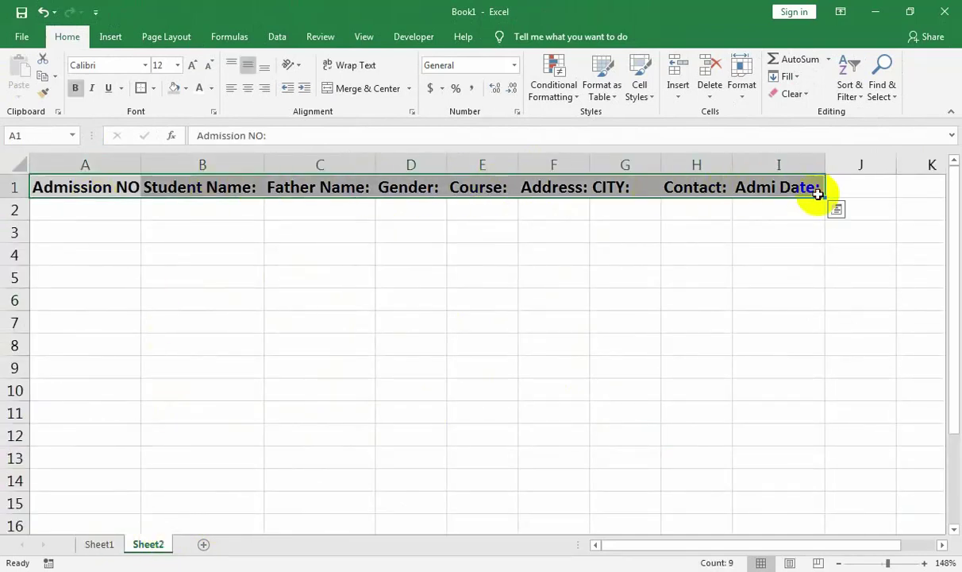
key("ctrl+c")
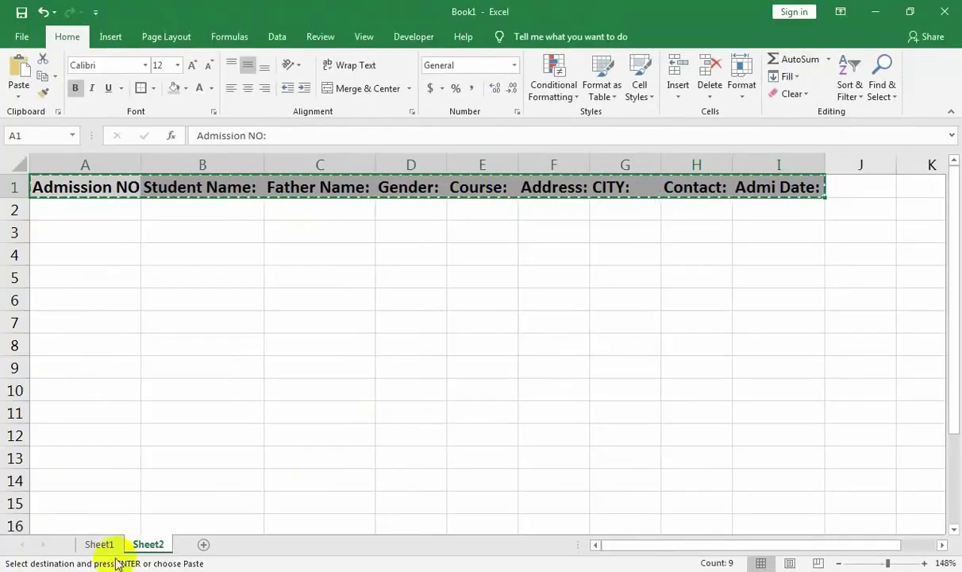
left_click(102, 544)
scroll(172, 443, "down", 3)
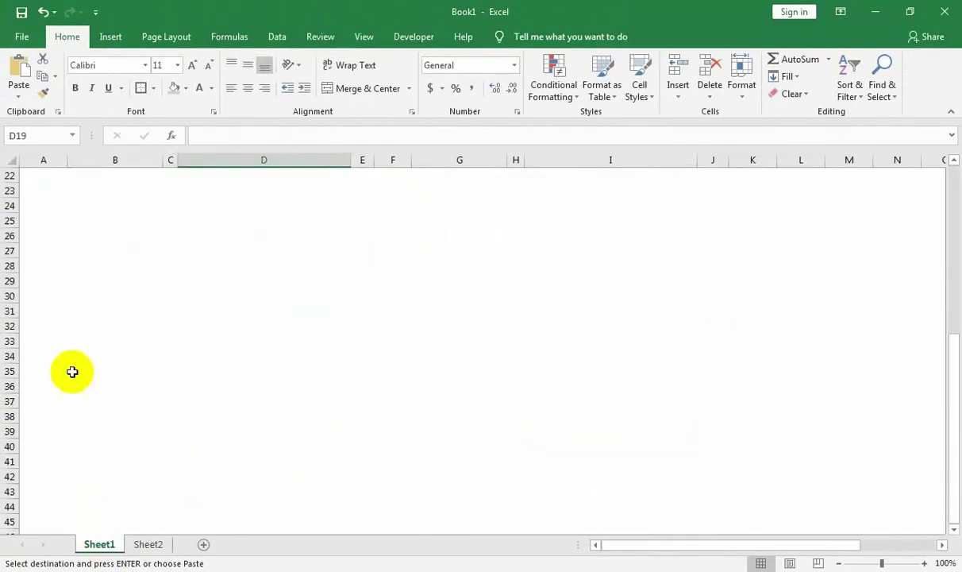
left_click(49, 363)
key("ctrl+v")
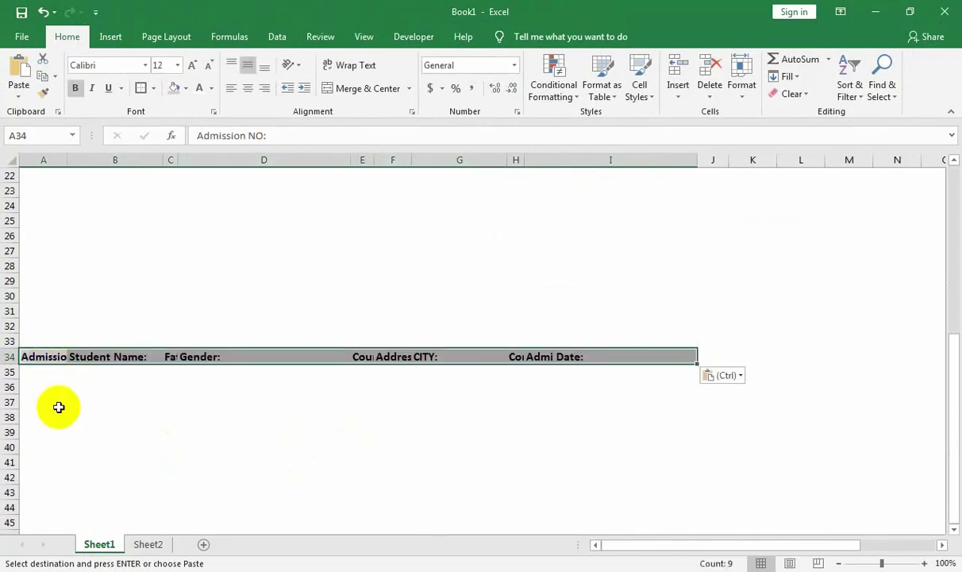
left_click(51, 372)
Link A35 and B35 to the form's Admission NO (423) and Student Name (ASDF).
type("=")
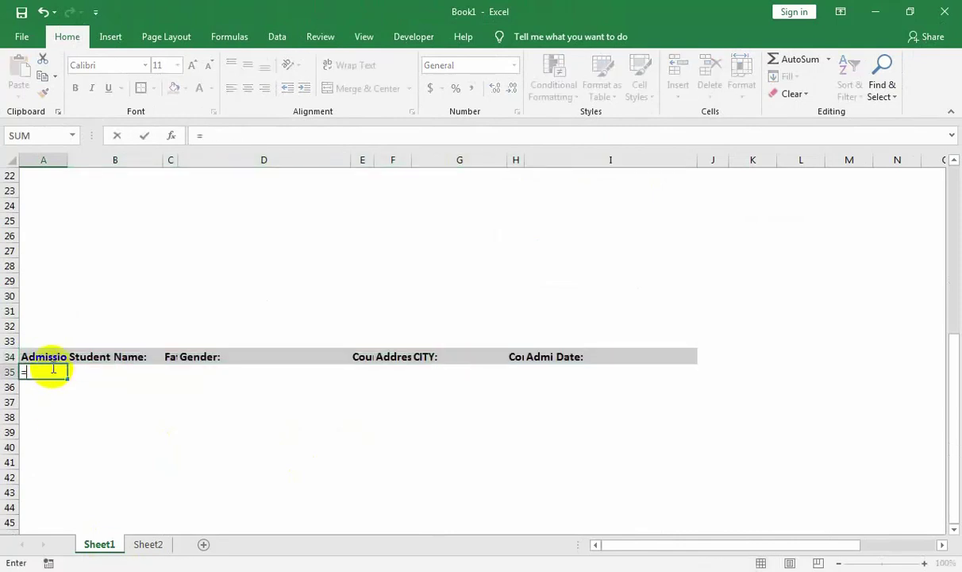
scroll(54, 366, "up", 7)
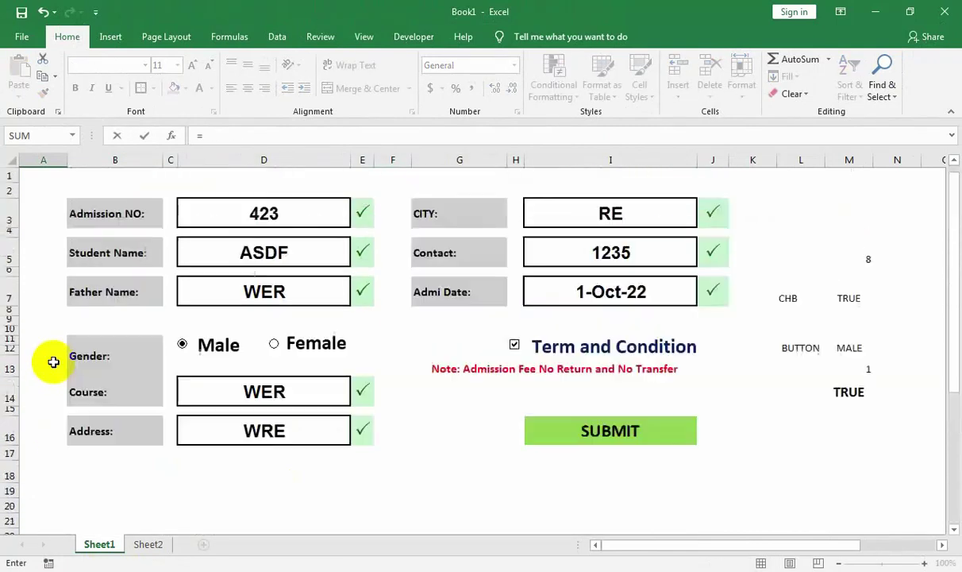
left_click(224, 215)
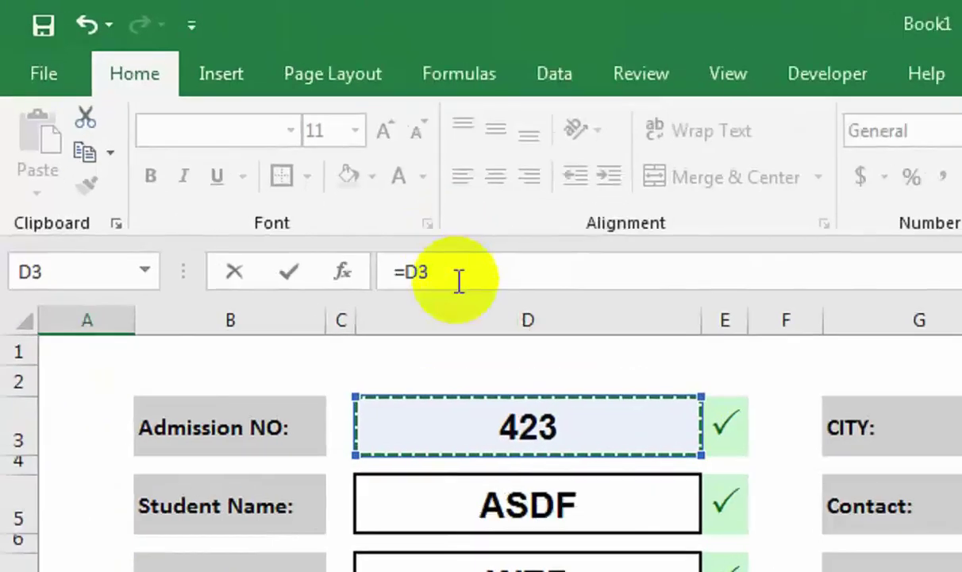
key("Return")
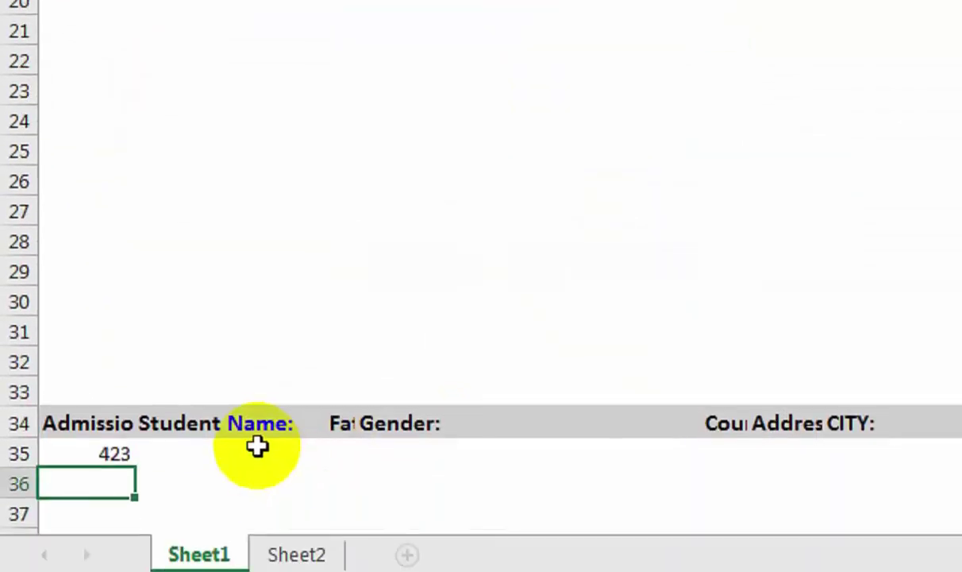
left_click(257, 446)
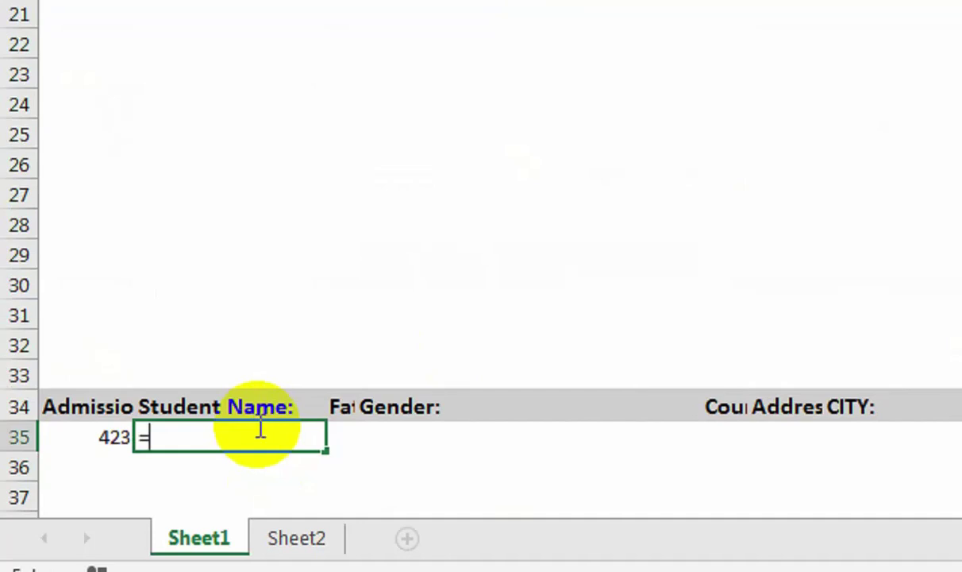
type("=")
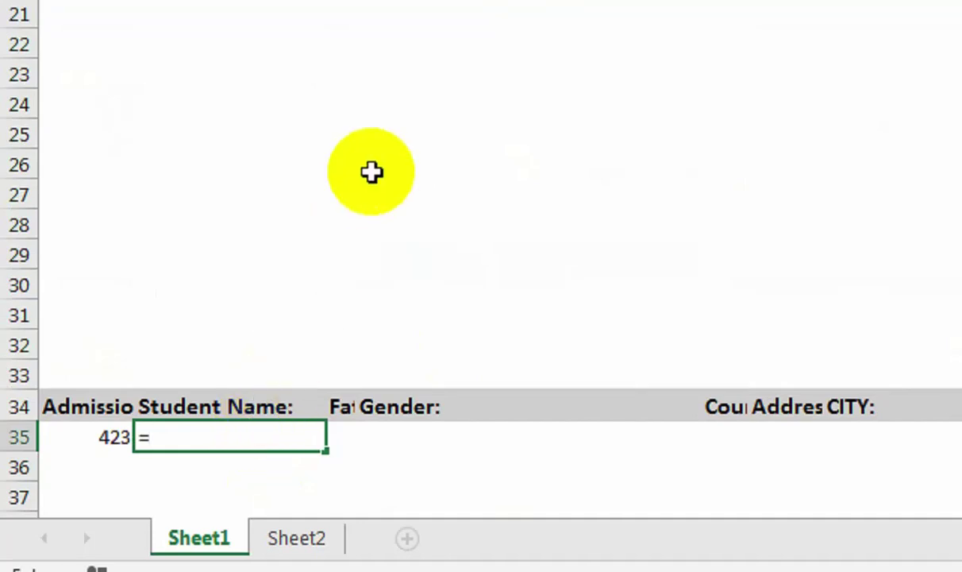
scroll(371, 172, "up", 6)
left_click(480, 100)
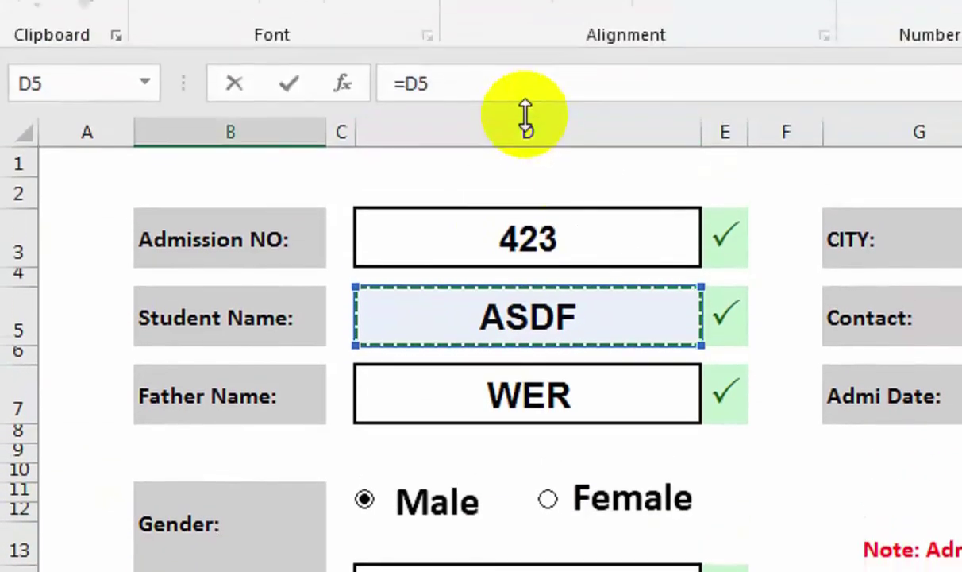
key("Return")
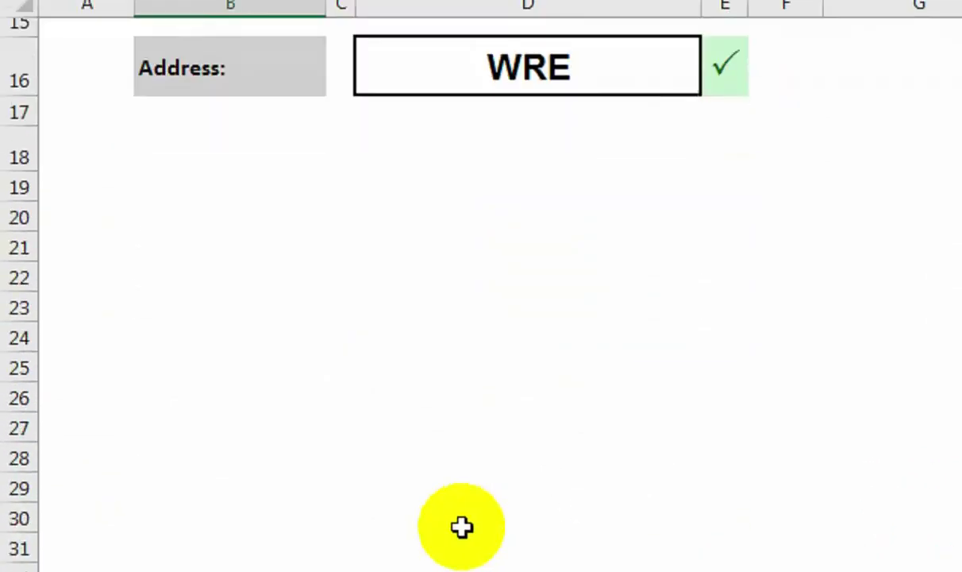
Link C35 to the form's Father Name value WER in D7.
left_click(373, 453)
left_click(349, 413)
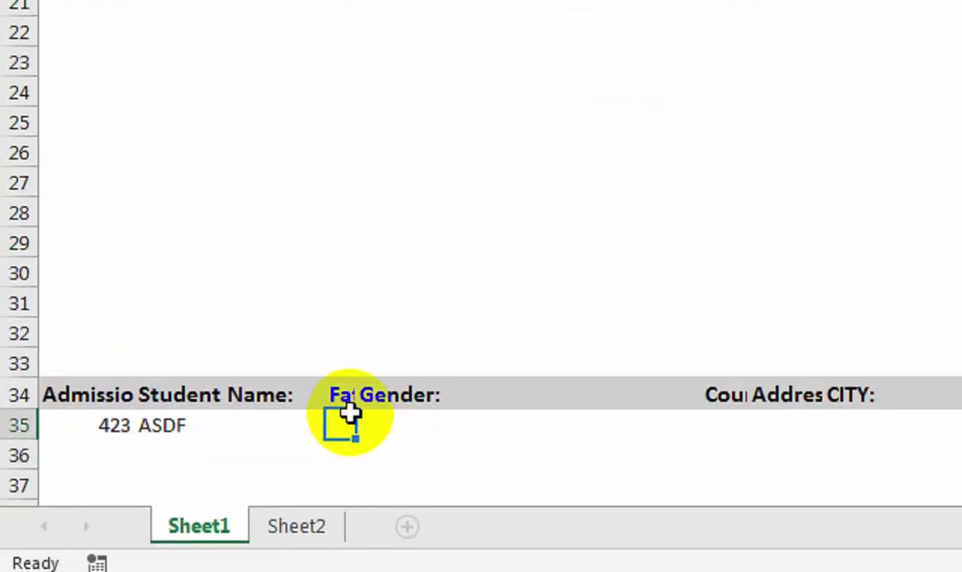
scroll(430, 222, "up", 6)
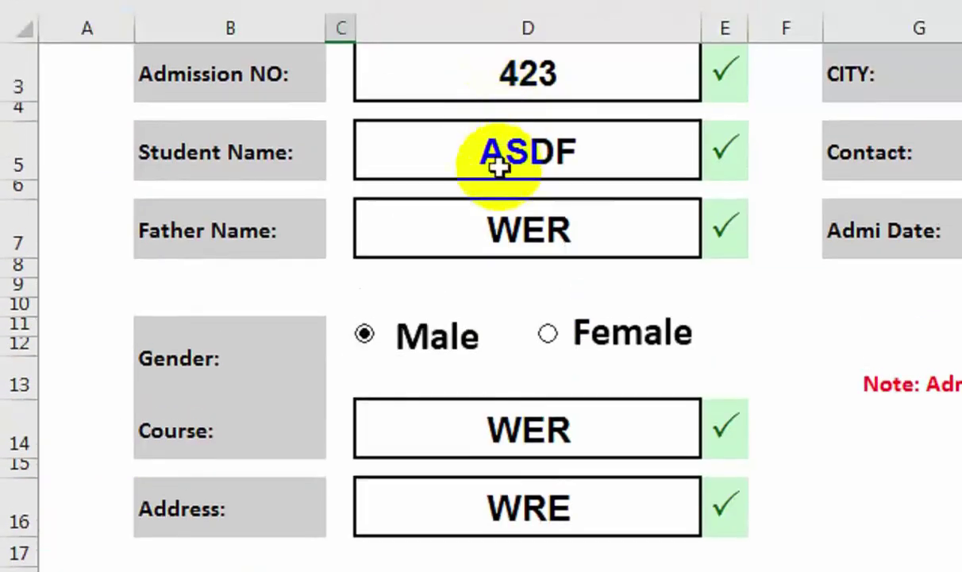
left_click(514, 246)
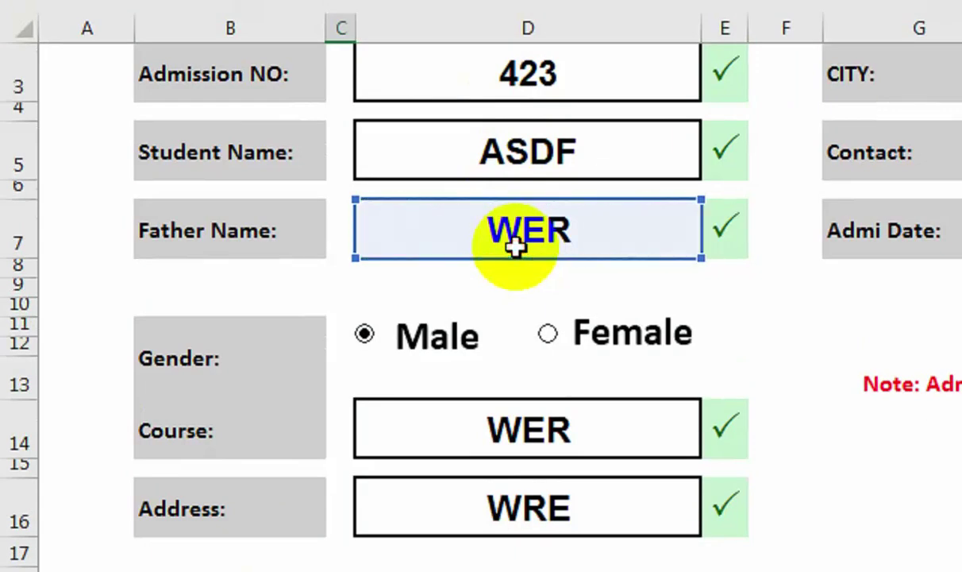
key("Return")
Enter a formula in the Gender cell D35 referencing the form's linked gender cell M11.
left_click(419, 429)
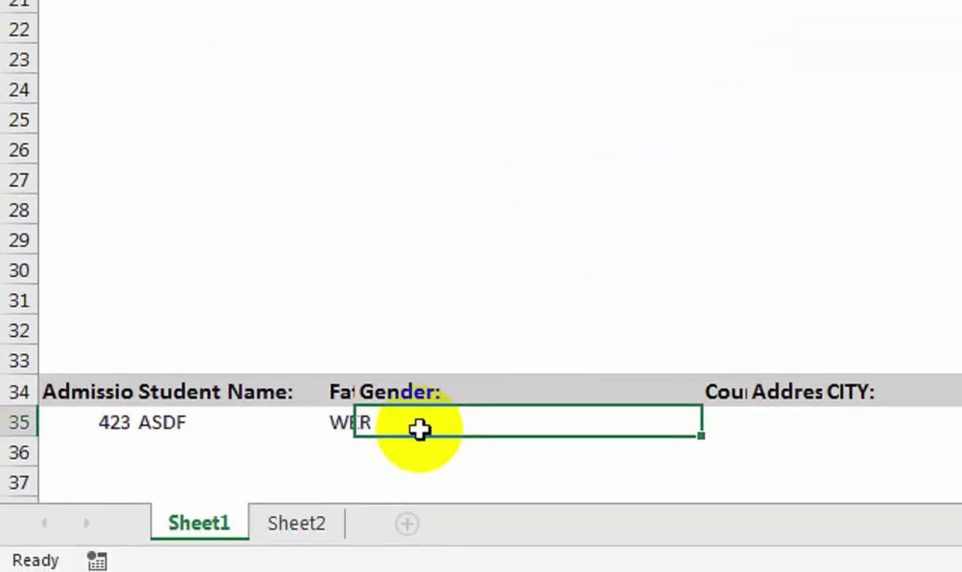
left_click(342, 411)
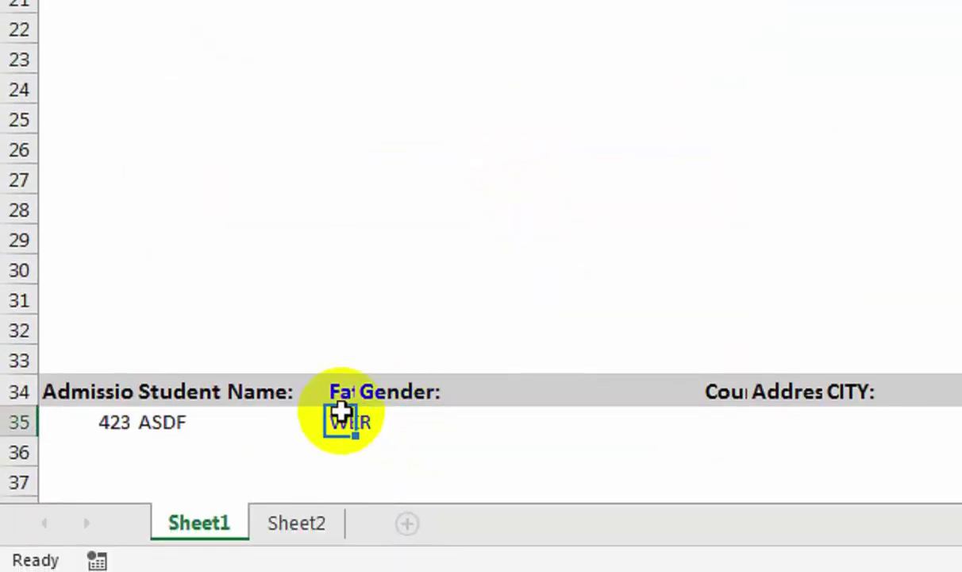
left_click(398, 421)
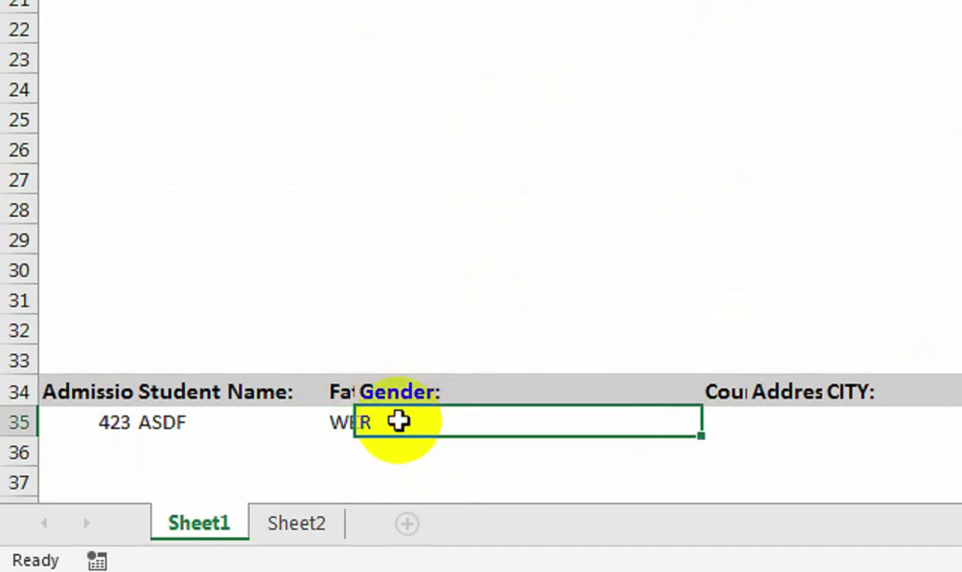
scroll(399, 421, "up", 3)
scroll(399, 421, "down", 4)
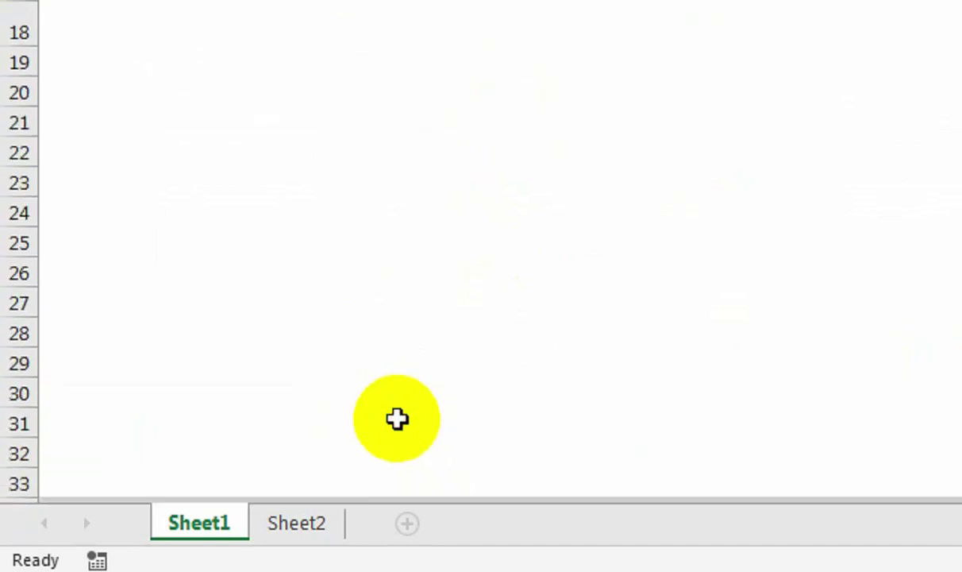
type("=")
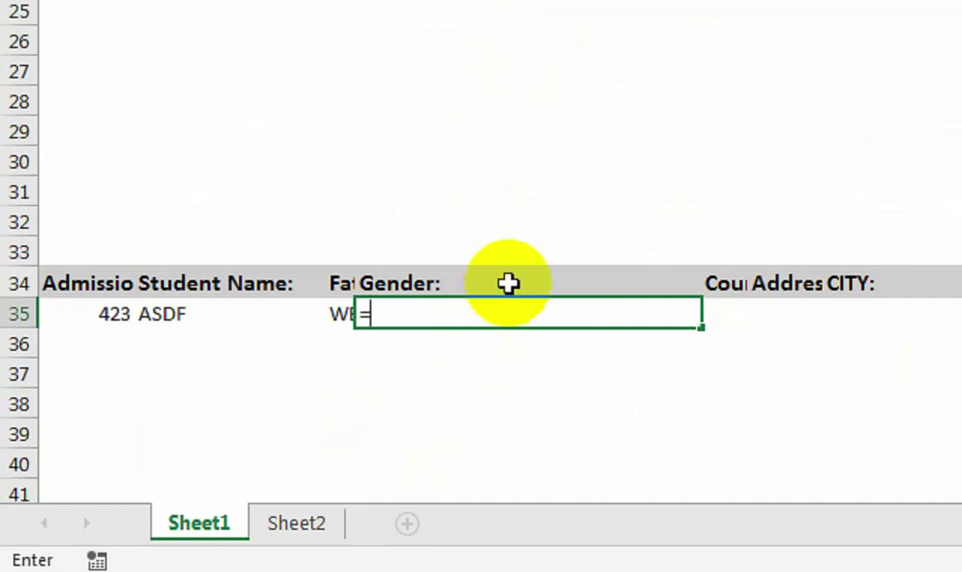
scroll(781, 99, "up", 6)
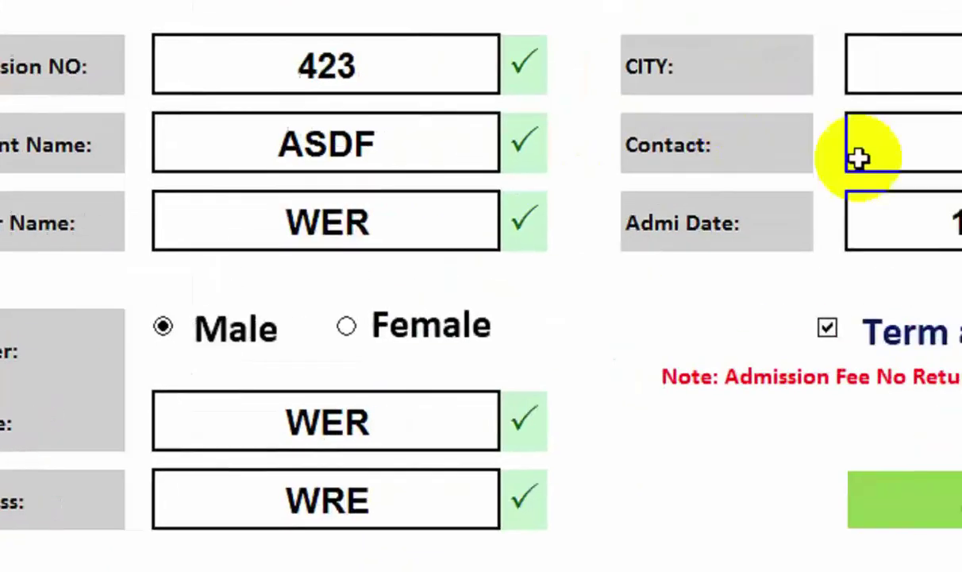
left_click(726, 331)
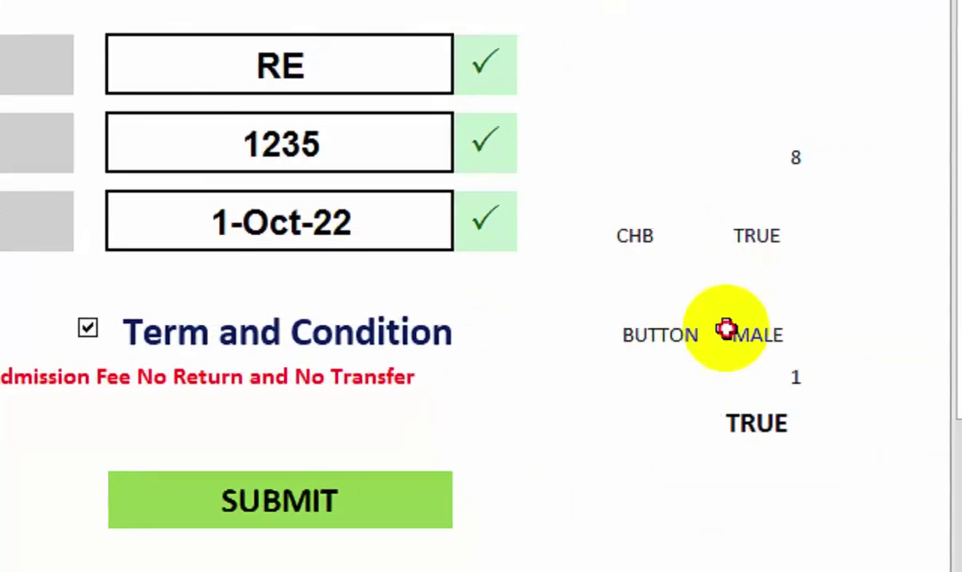
key("Return")
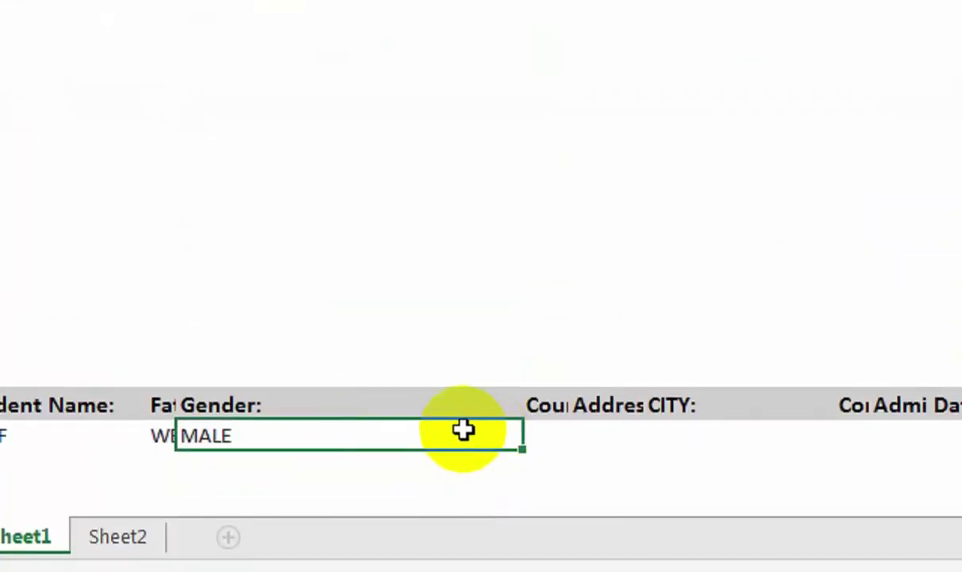
Link the record row's Course and Address cells to the form entries WER and WRE.
left_click(558, 439)
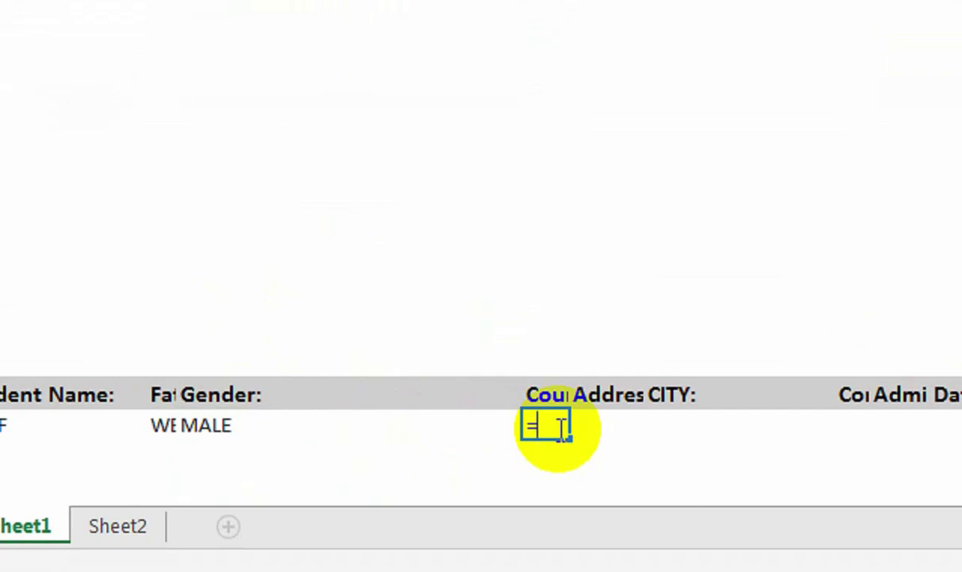
scroll(519, 268, "up", 8)
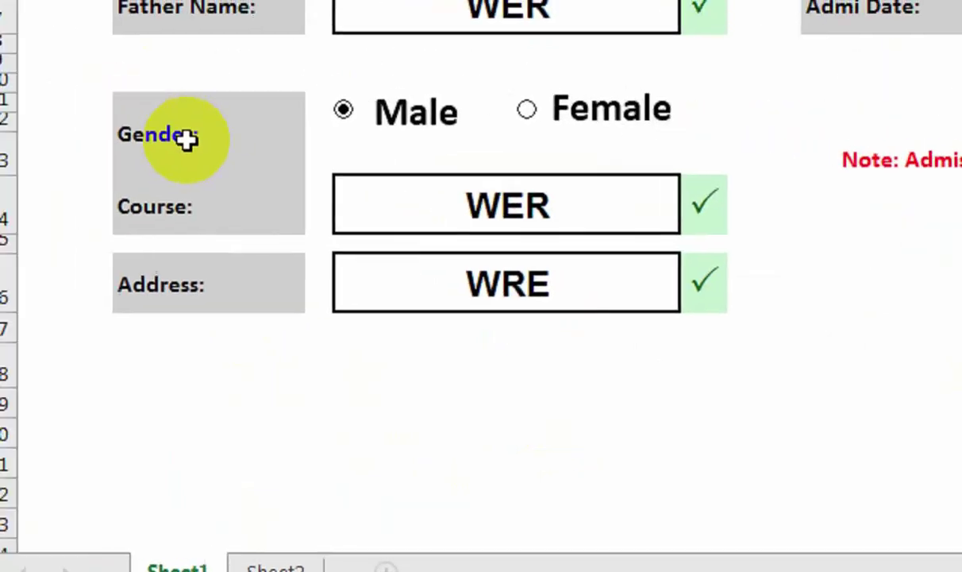
left_click(530, 211)
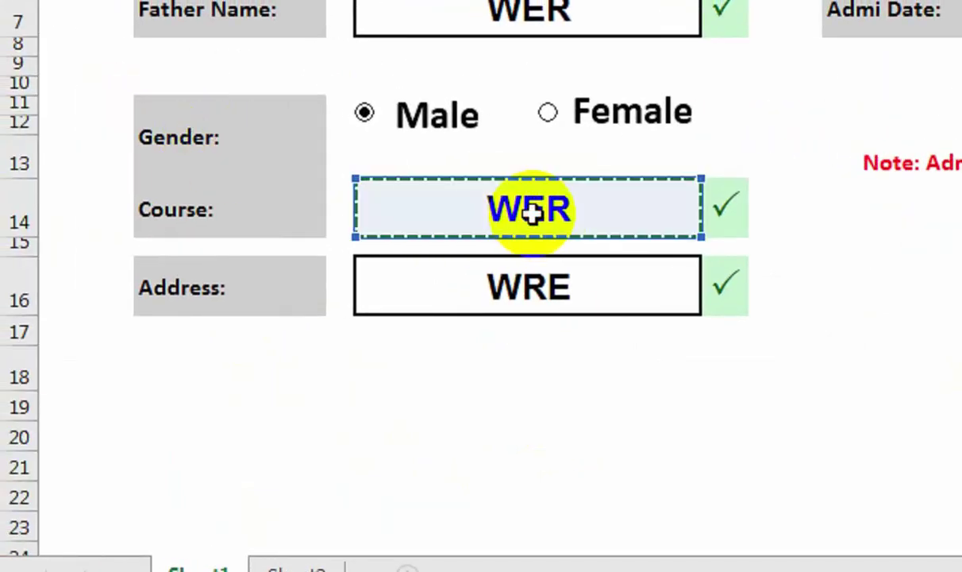
key("Return")
left_click(722, 436)
left_click(784, 473)
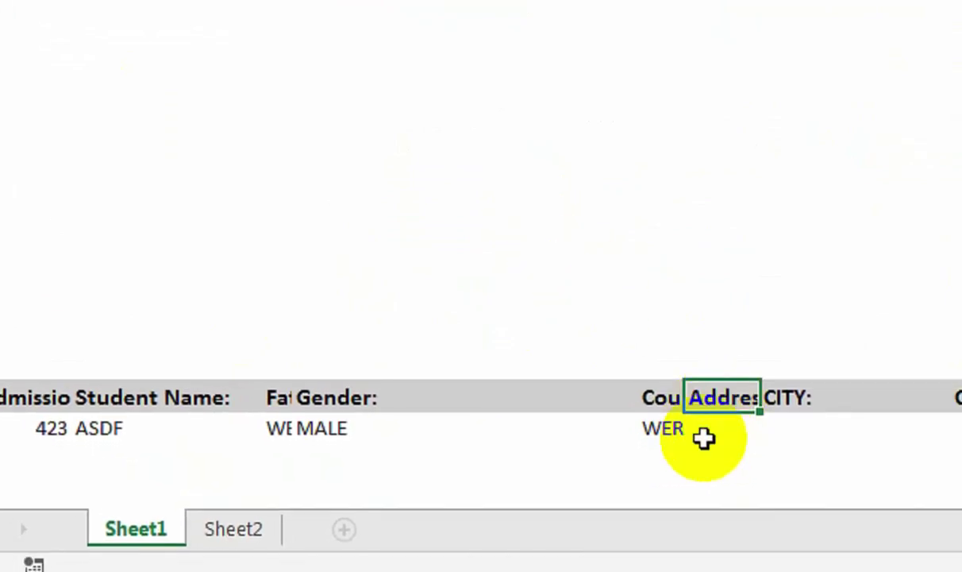
left_click(717, 435)
type("=")
scroll(460, 217, "up", 10)
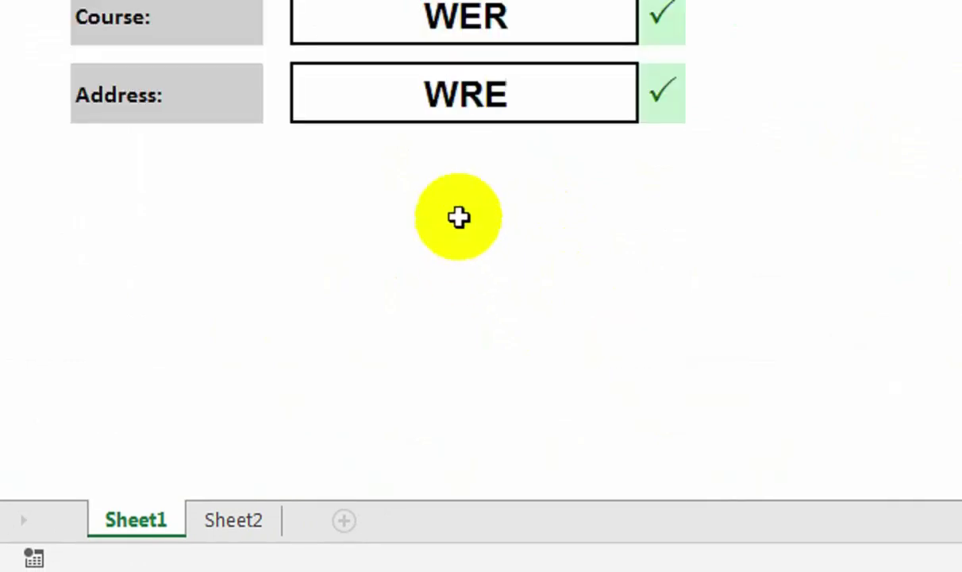
left_click(441, 88)
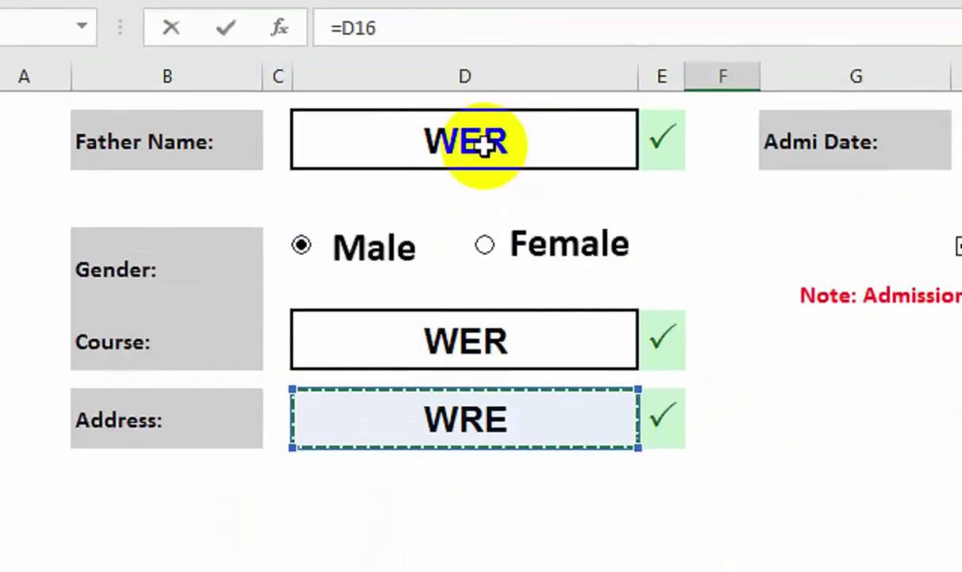
key("Return")
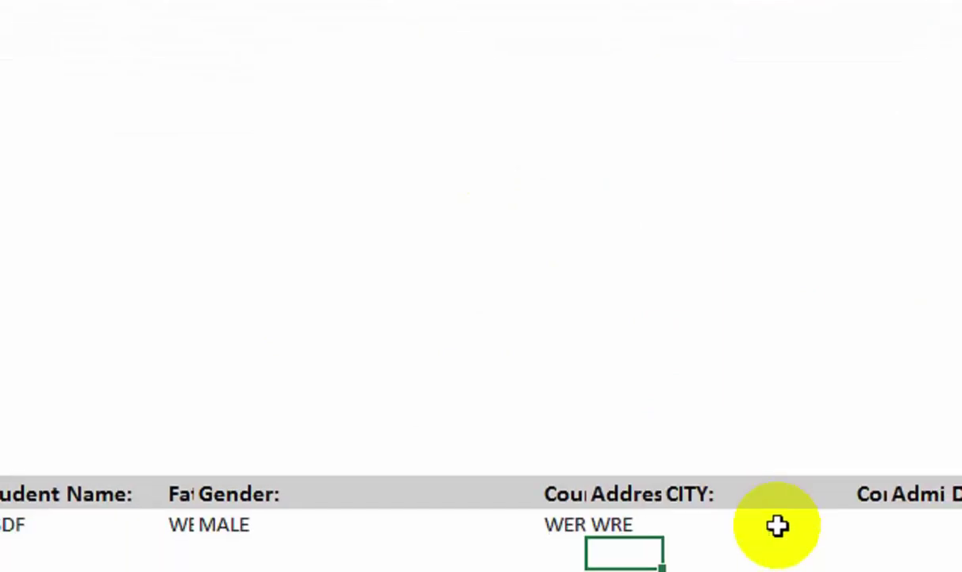
Link the record row's CITY and Contact cells to the form's City (RE) and Contact number.
left_click(778, 527)
left_click(682, 428)
left_click(683, 460)
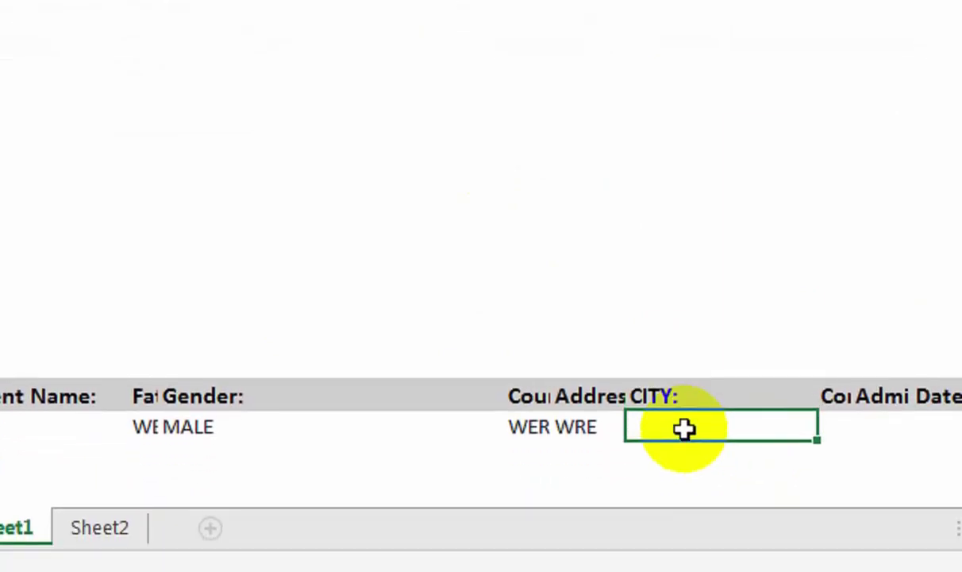
type("=")
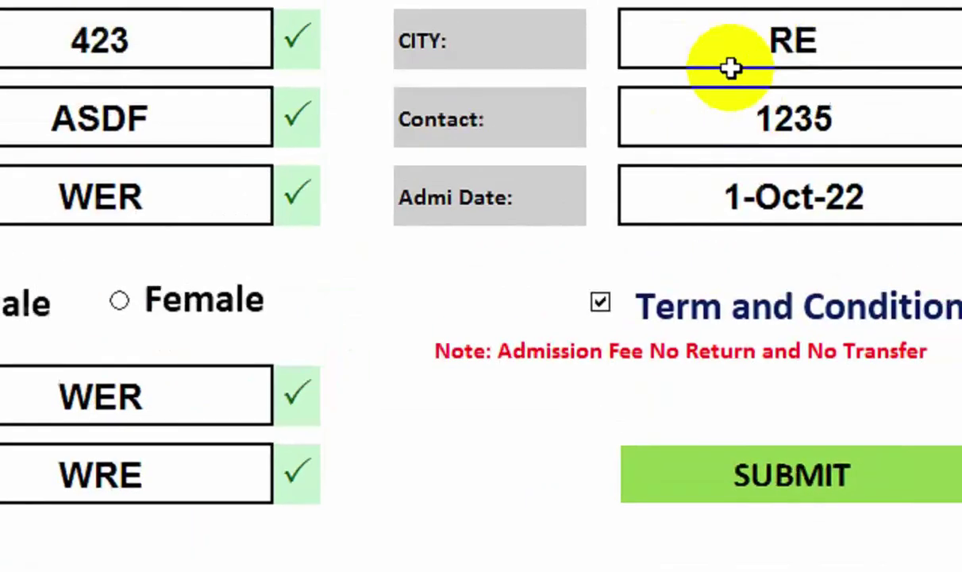
left_click(722, 112)
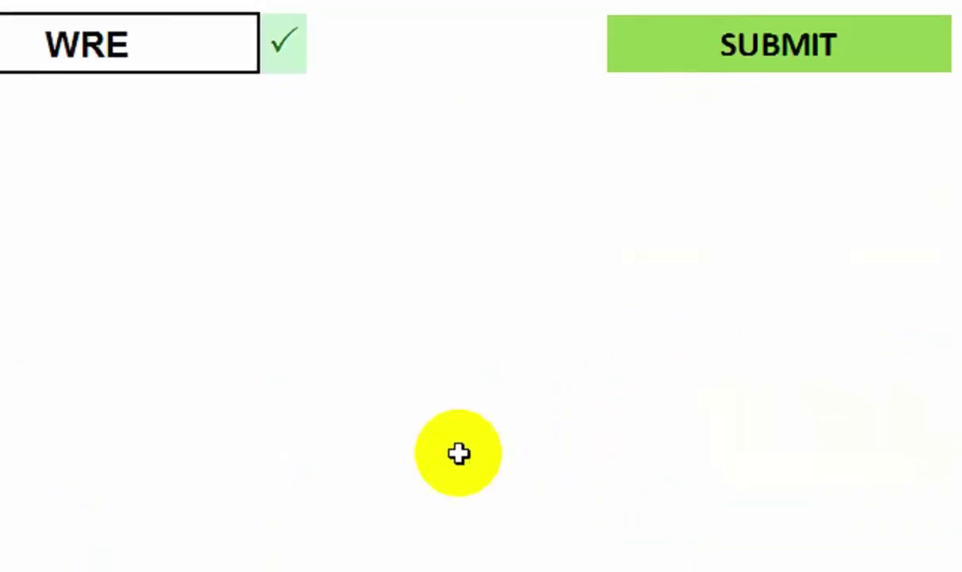
key("Return")
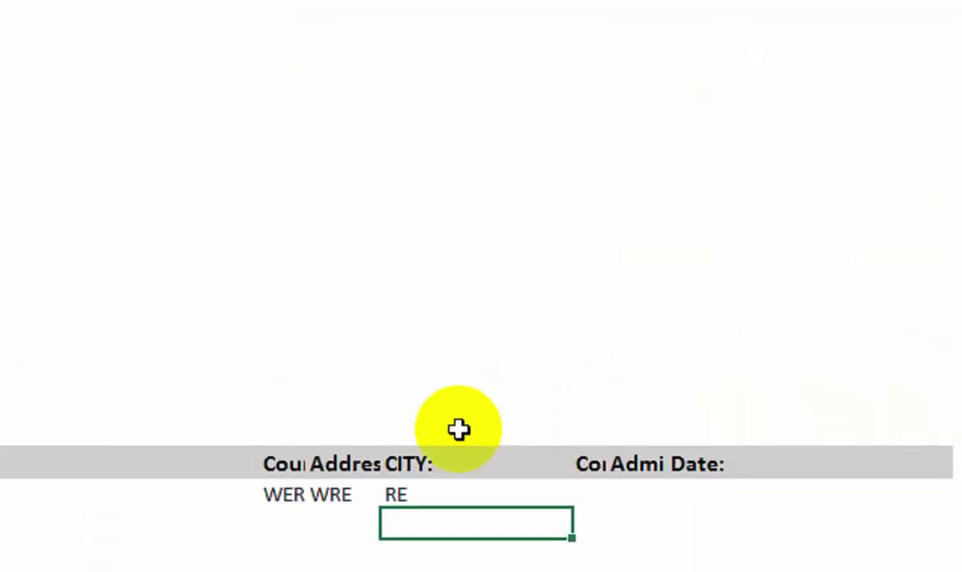
left_click(630, 492)
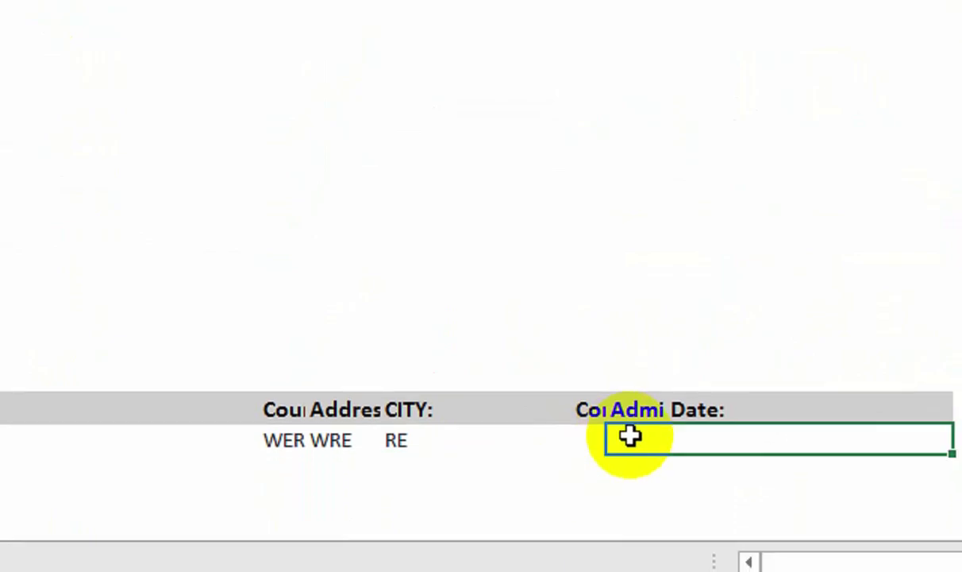
left_click(595, 490)
left_click(587, 435)
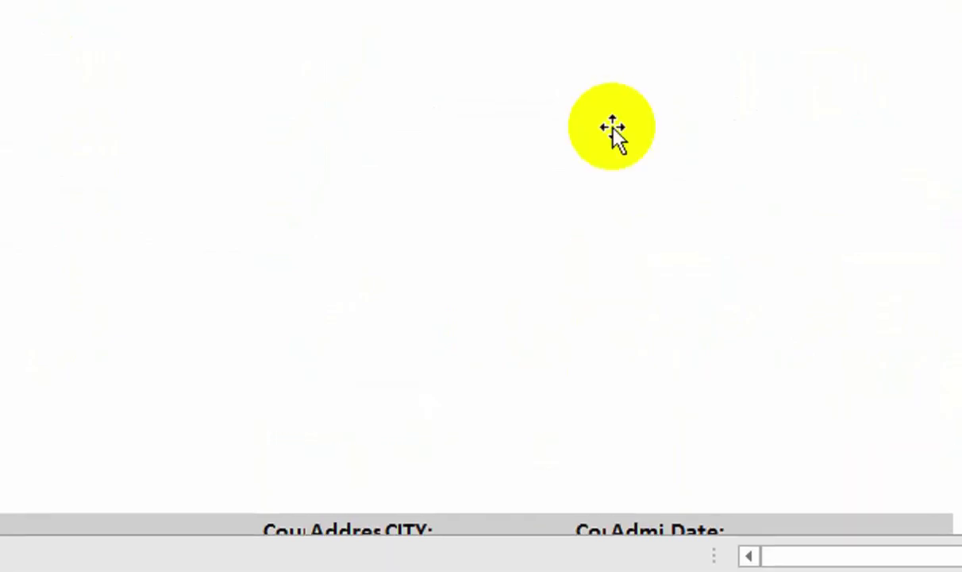
scroll(612, 139, "up", 3)
left_click(711, 166)
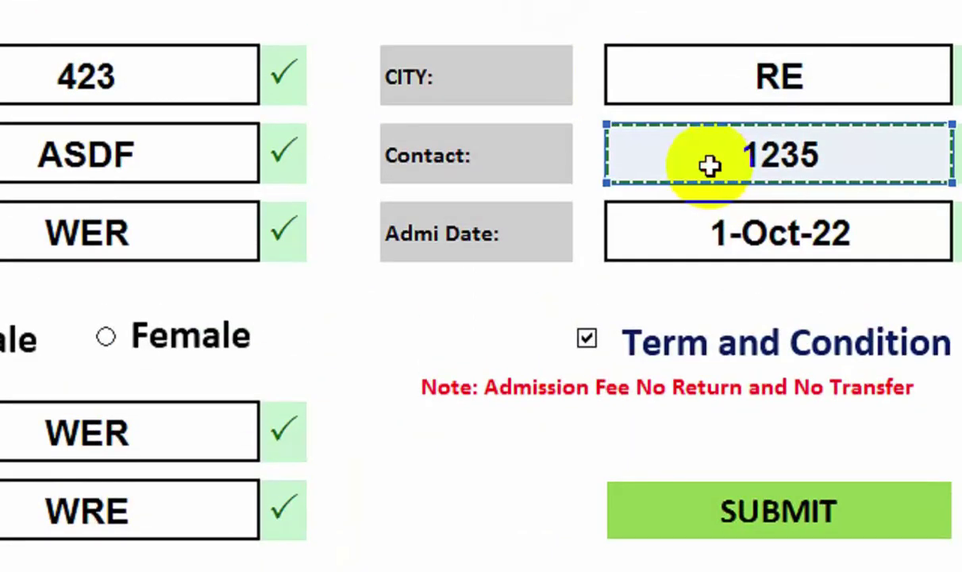
key("Return")
Link the Admi Date cell to the form's admission date, showing 1-Oct-22.
left_click(657, 433)
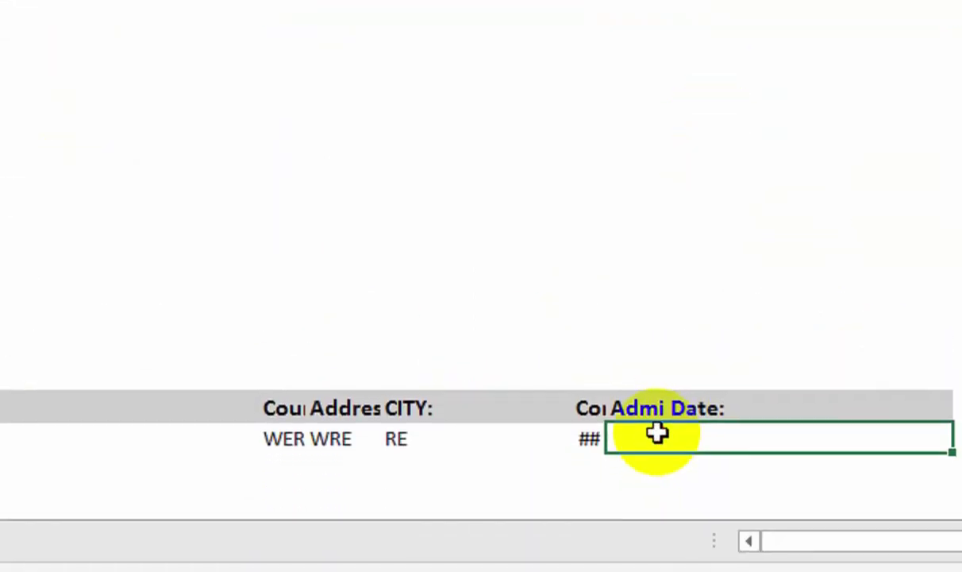
type("=")
scroll(653, 307, "up", 3)
left_click(695, 24)
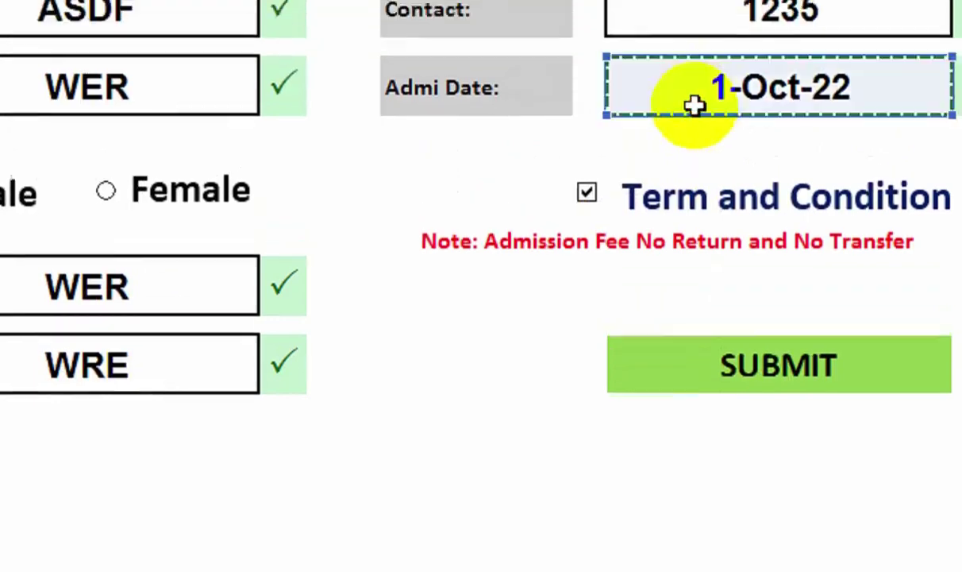
key("Return")
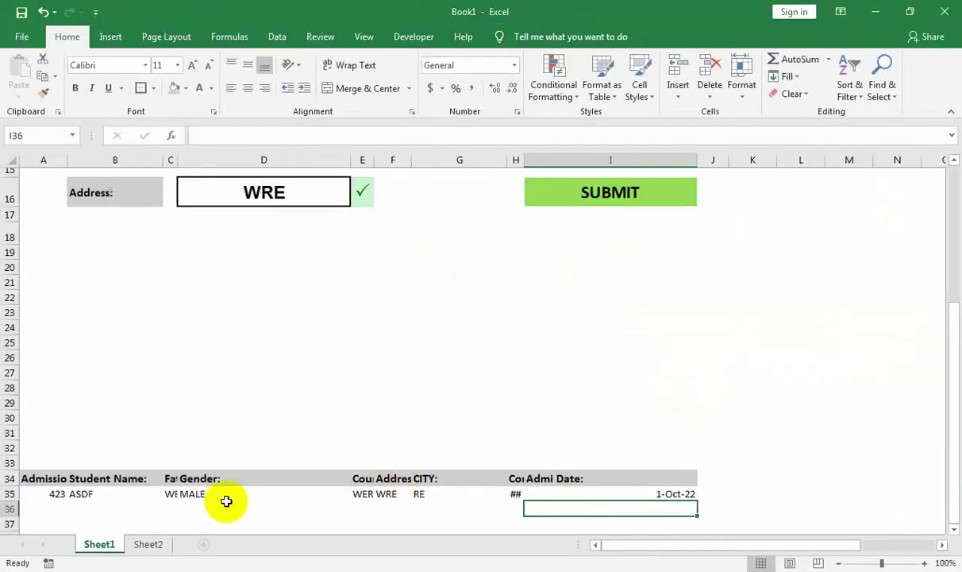
Delete the value RE from the form's CITY entry cell, removing its tick.
scroll(411, 349, "up", 5)
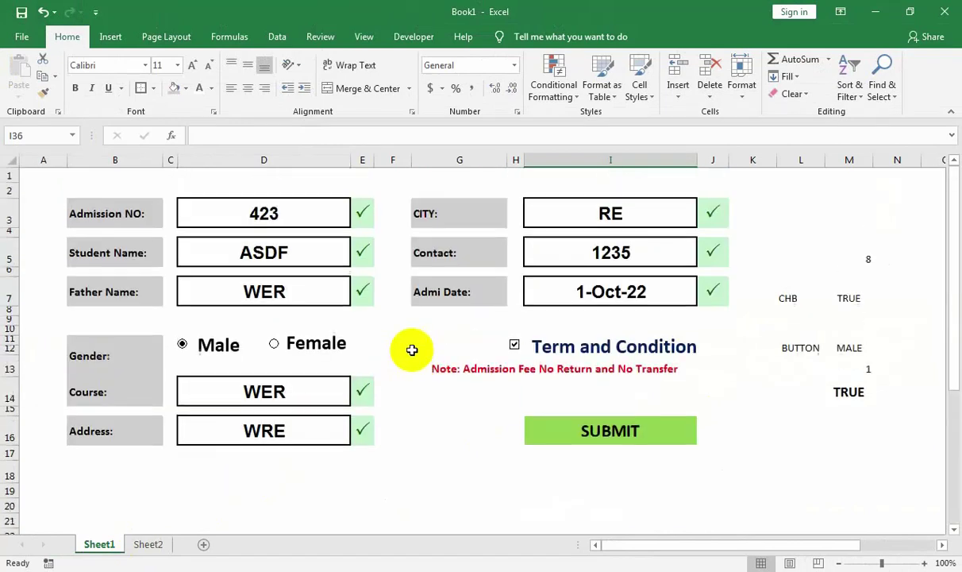
left_click(450, 417)
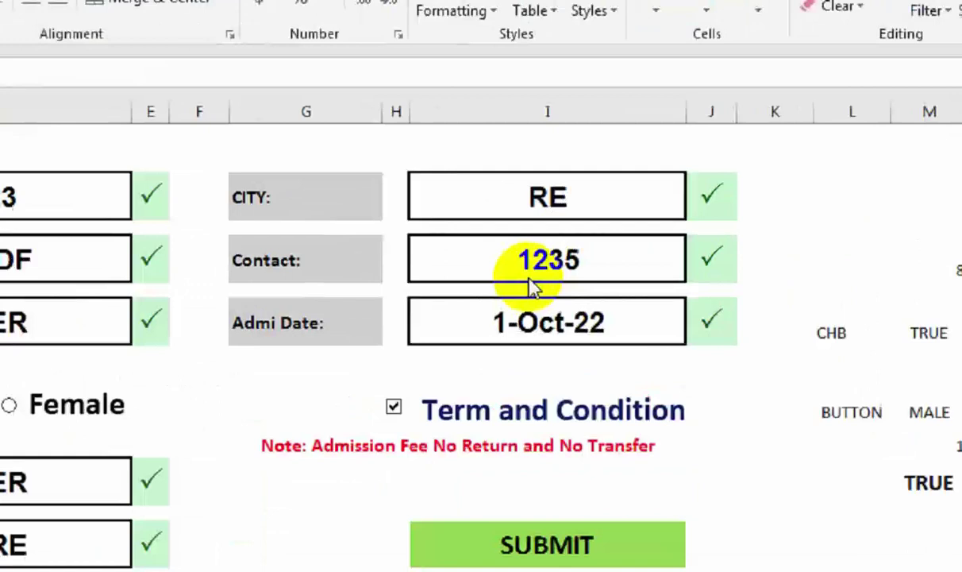
left_click(614, 258)
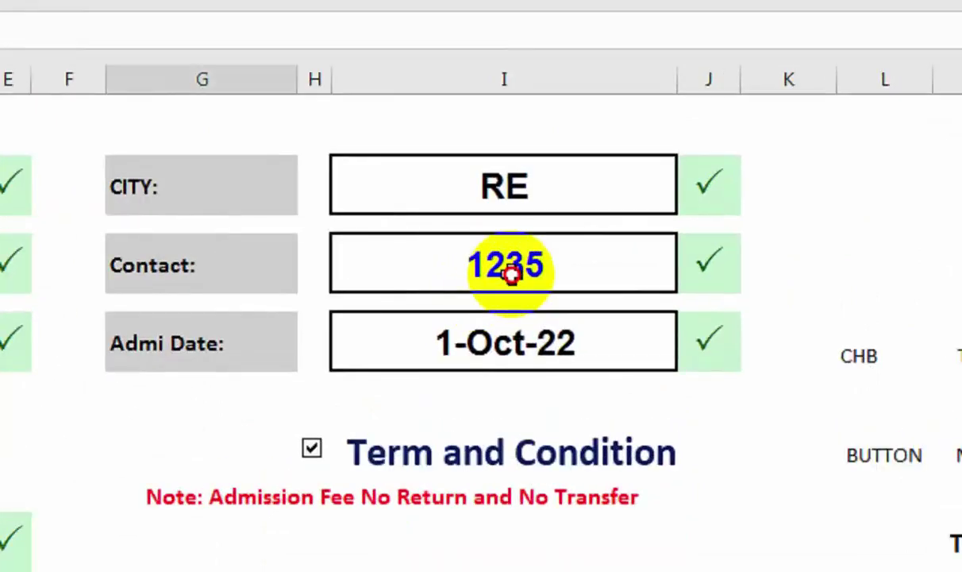
left_click(498, 207)
key("Delete")
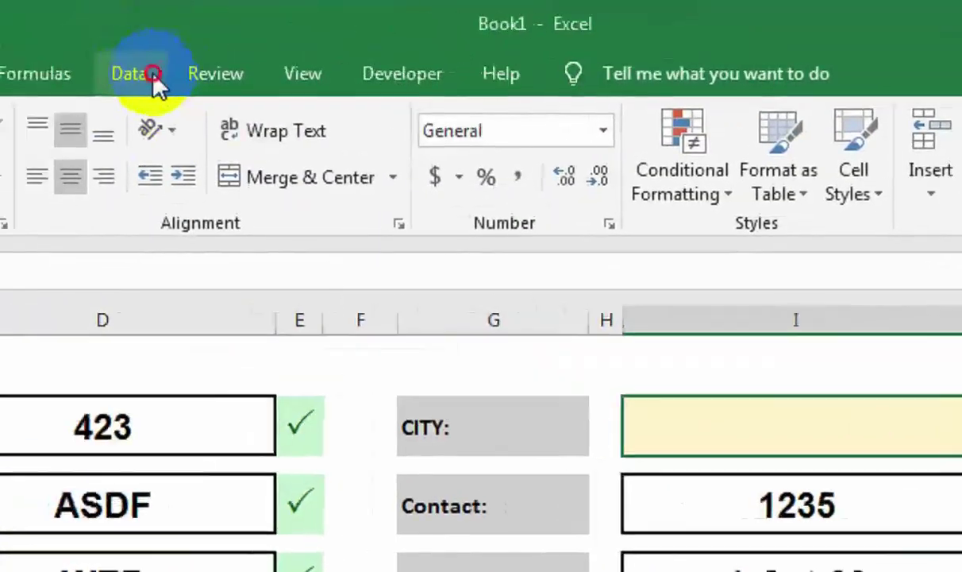
In Data Validation for the CITY cell, set Allow to List and start entering the city source.
left_click(133, 73)
left_click(781, 191)
left_click(787, 228)
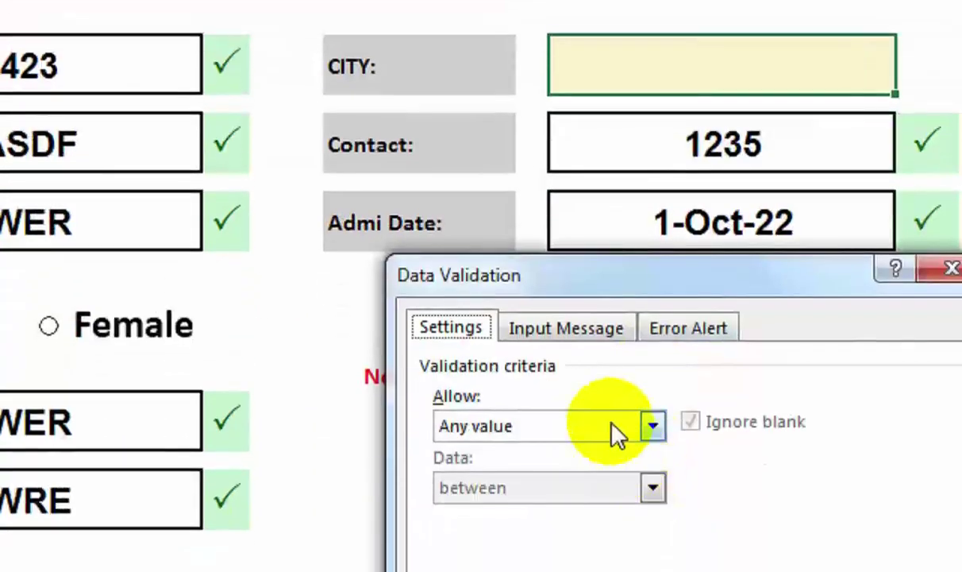
left_click(617, 431)
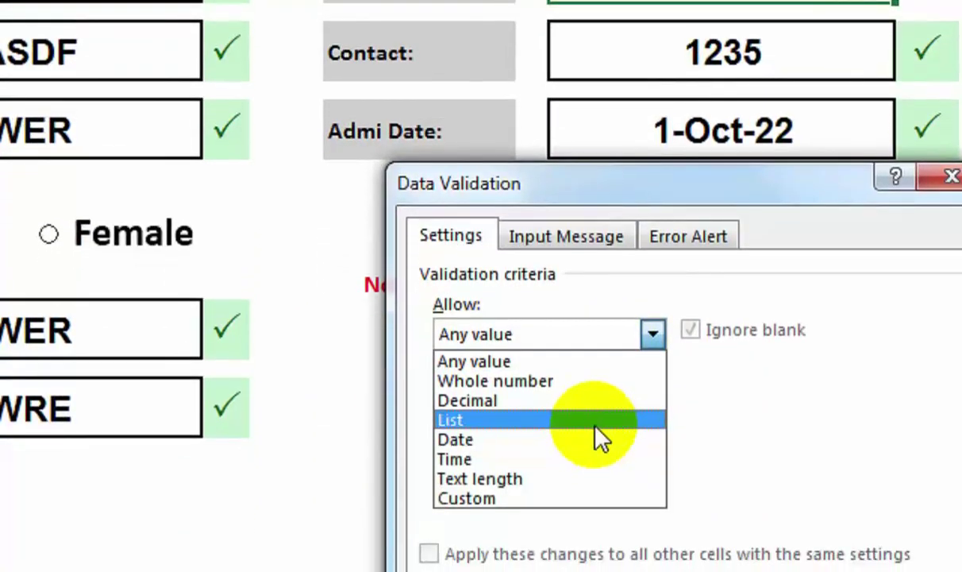
left_click(593, 508)
left_click(579, 550)
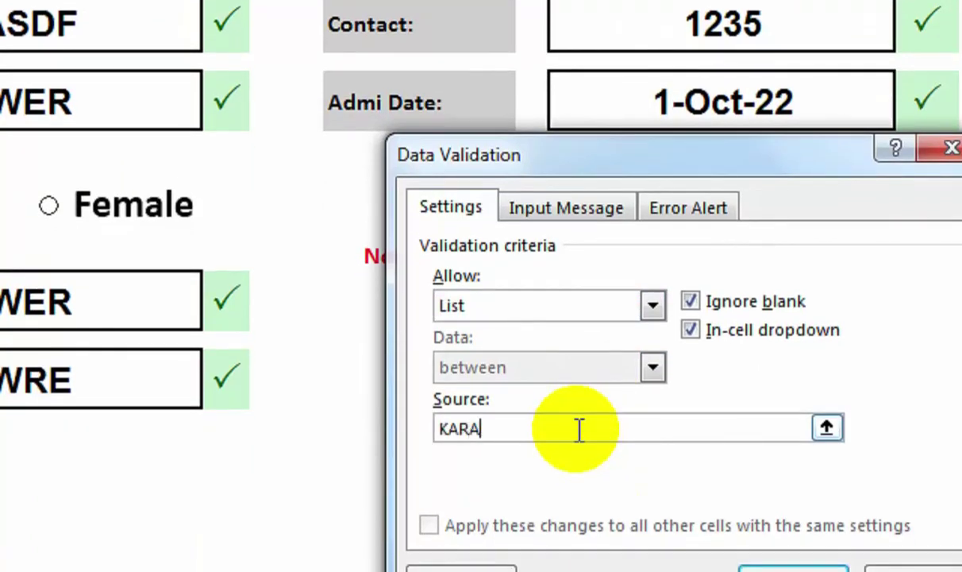
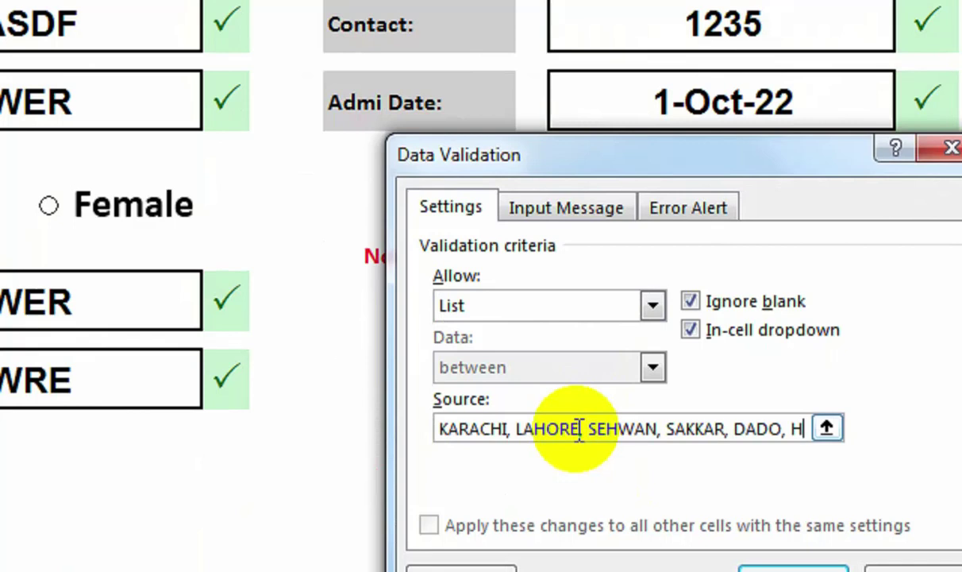
Finish the CITY source list, ending with HYDRABAD, and confirm the list validation.
type("YDRABAD")
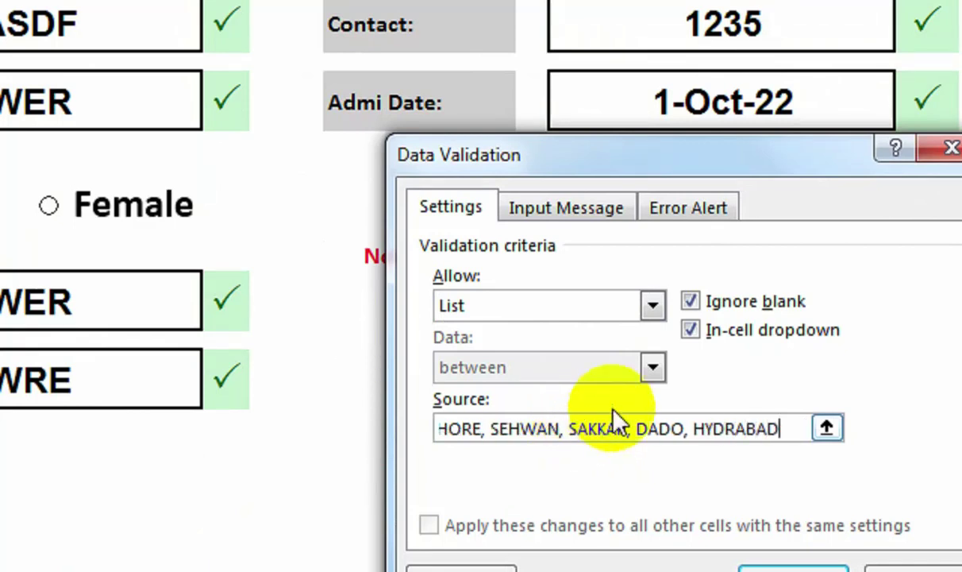
left_click(707, 430)
type("E")
left_click(793, 566)
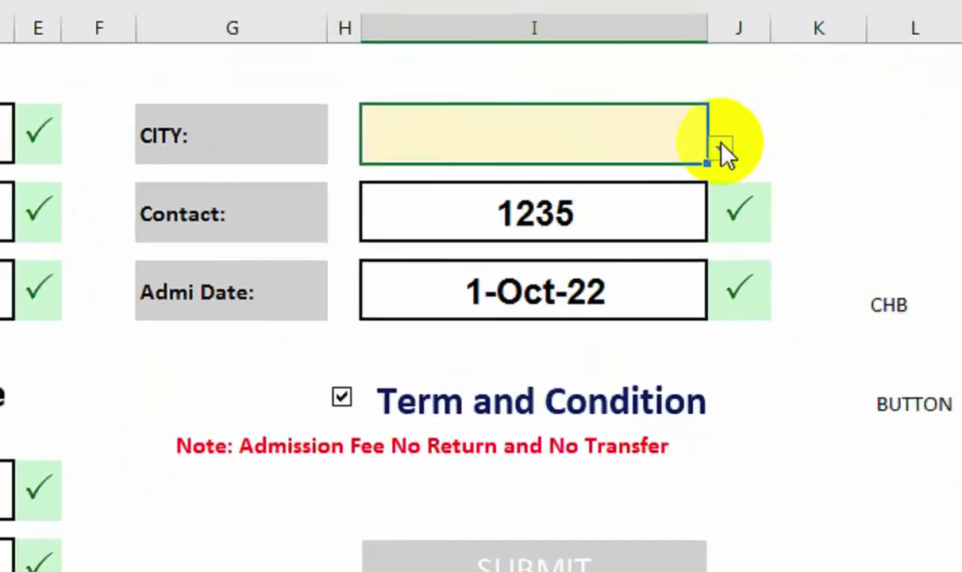
Test the CITY dropdown by picking KARACHI, then delete the entry again.
left_click(722, 150)
left_click(709, 171)
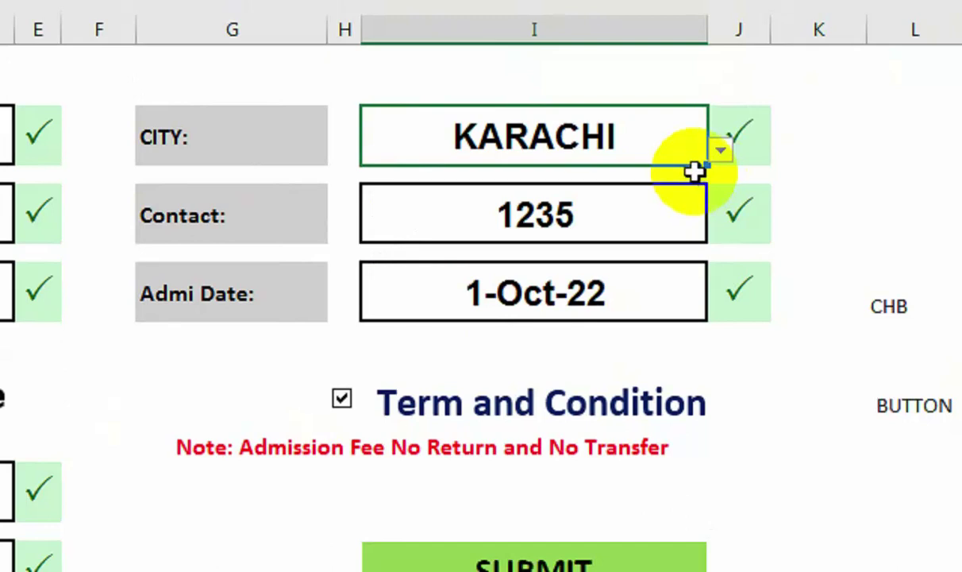
left_click(601, 145)
key("Delete")
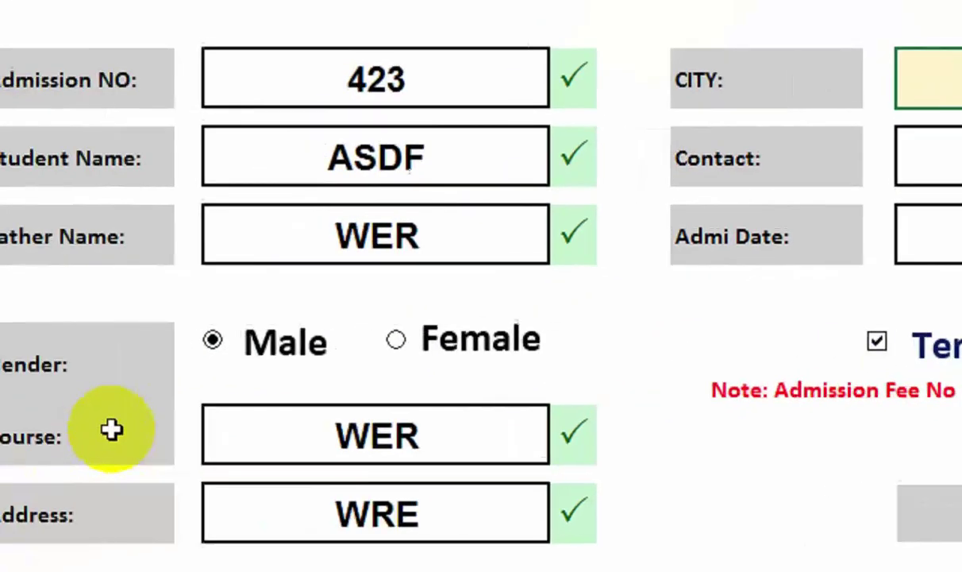
left_click(32, 496)
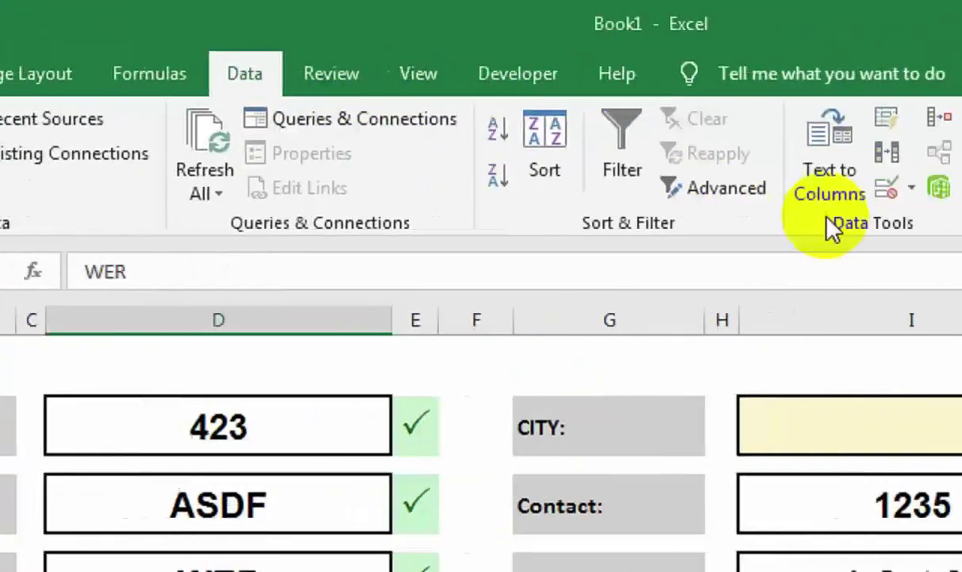
Restrict the Course cell to a list: GRAPHICS, CIT, ADIT, ACCOUNTS, LANGUAGE.
left_click(723, 197)
left_click(728, 224)
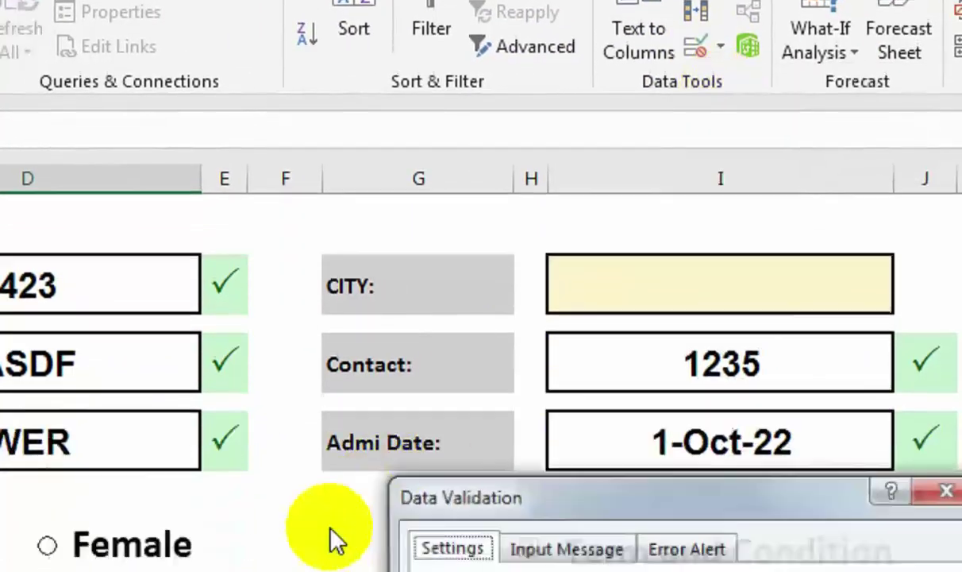
left_click(445, 467)
left_click(475, 467)
left_click(463, 499)
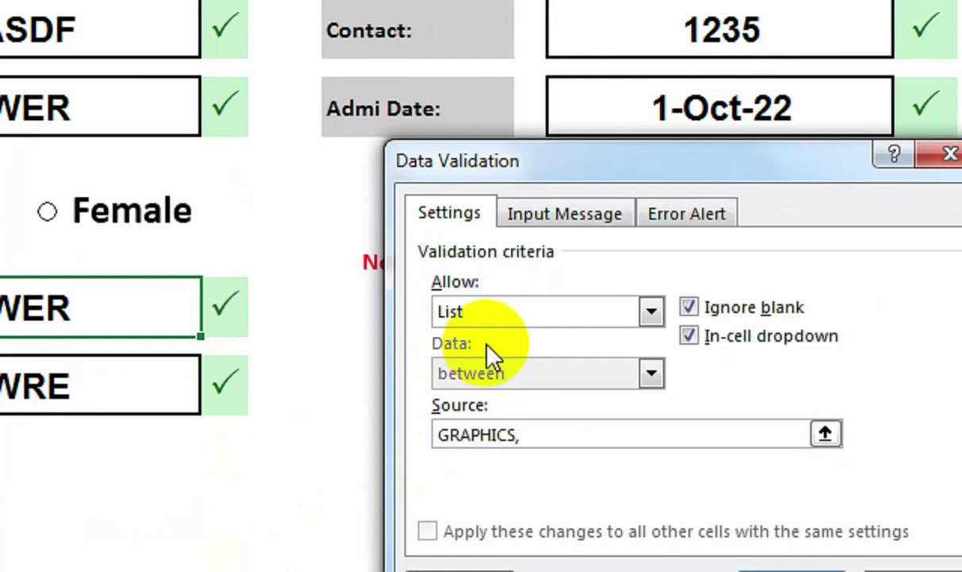
type("CIT, ADIT")
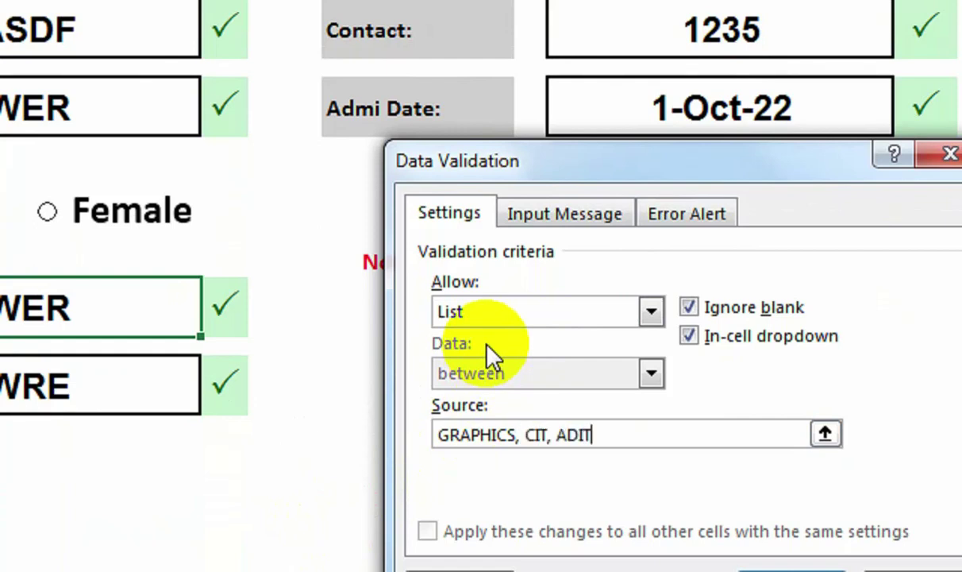
type(", ACCOUNTS, LANGUAGE")
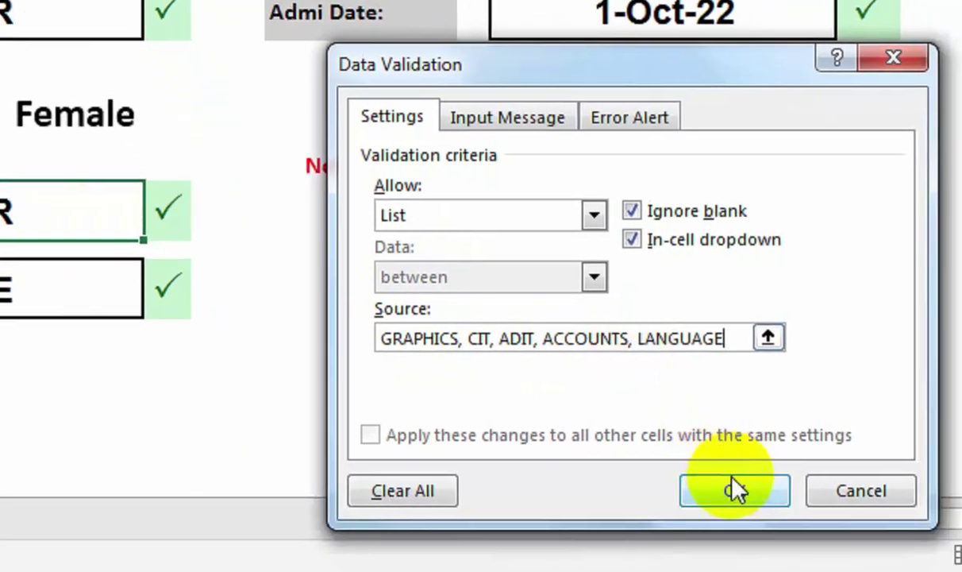
left_click(734, 490)
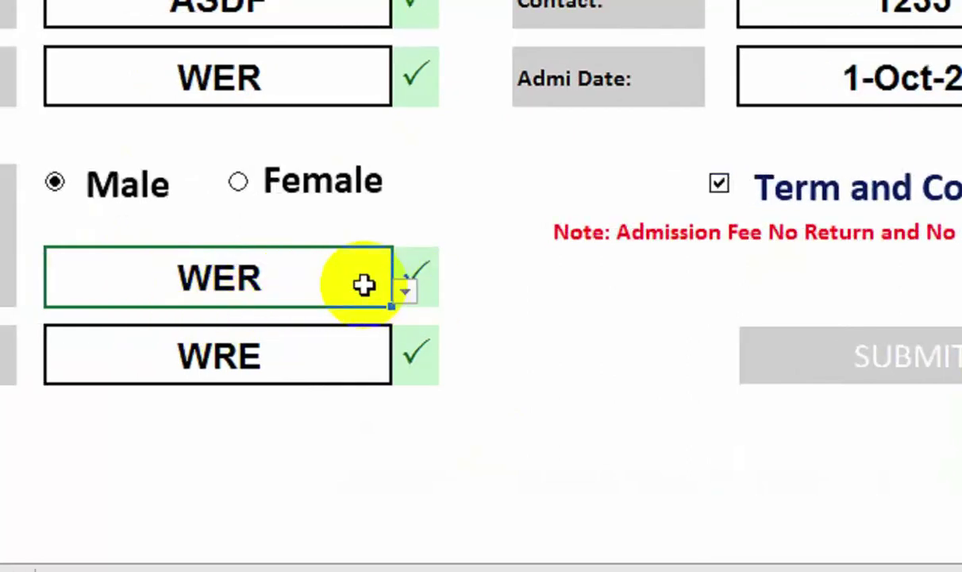
Clear WER from Course, then test its dropdown with CIT, ADIT and GRAPHICS.
key("Delete")
left_click(405, 291)
left_click(369, 338)
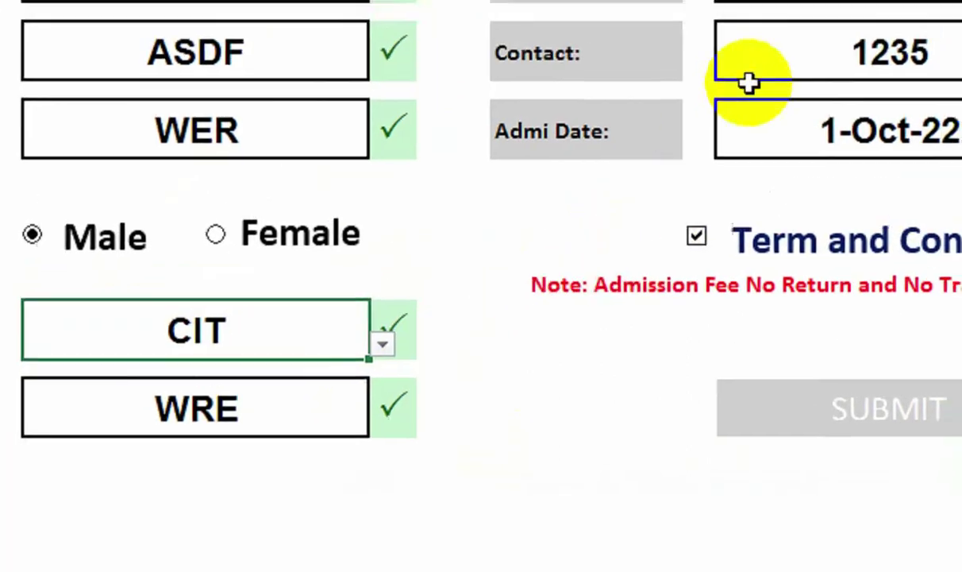
left_click(382, 344)
left_click(323, 408)
left_click(382, 343)
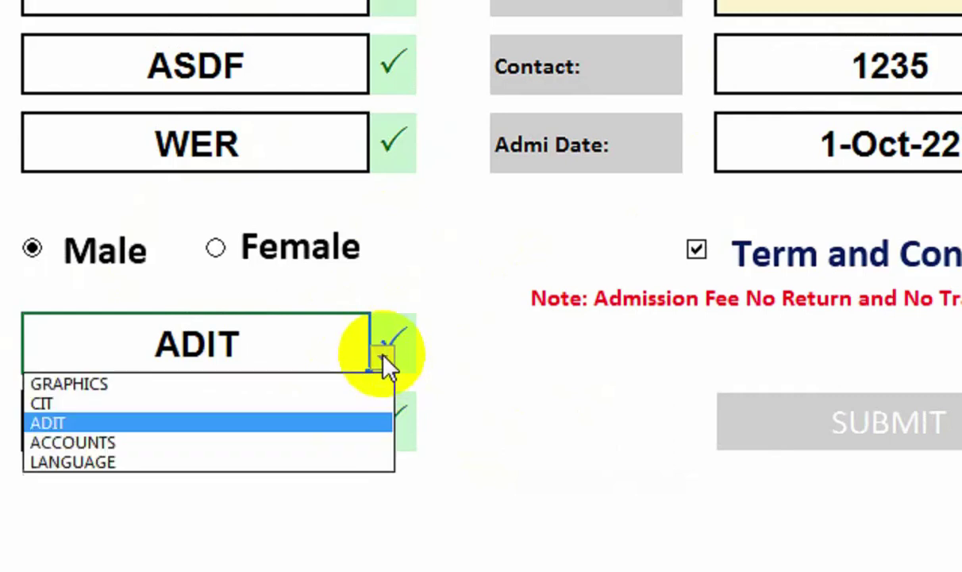
left_click(311, 384)
Pick DADO from the CITY dropdown, then delete both the CITY and Course entries.
left_click(820, 138)
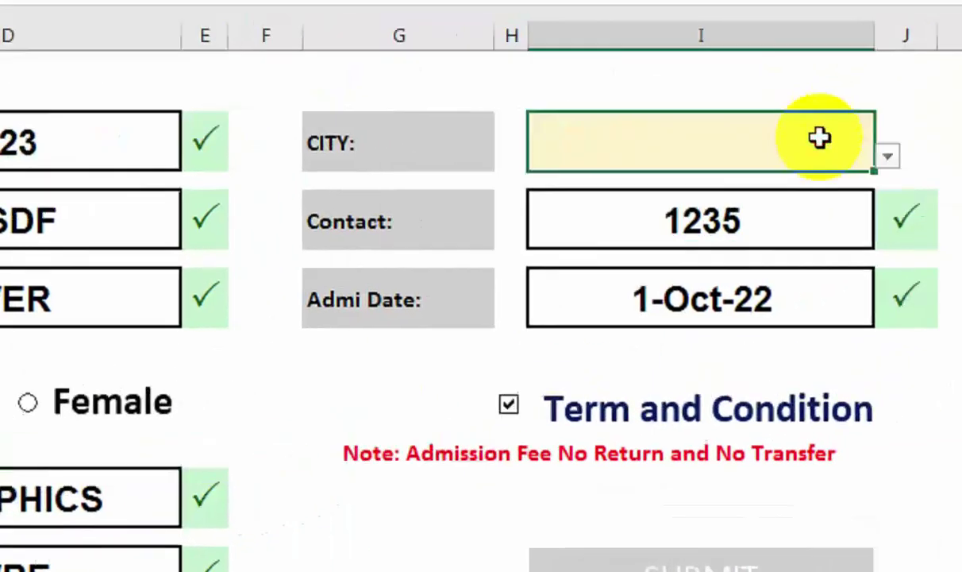
left_click(887, 156)
left_click(881, 261)
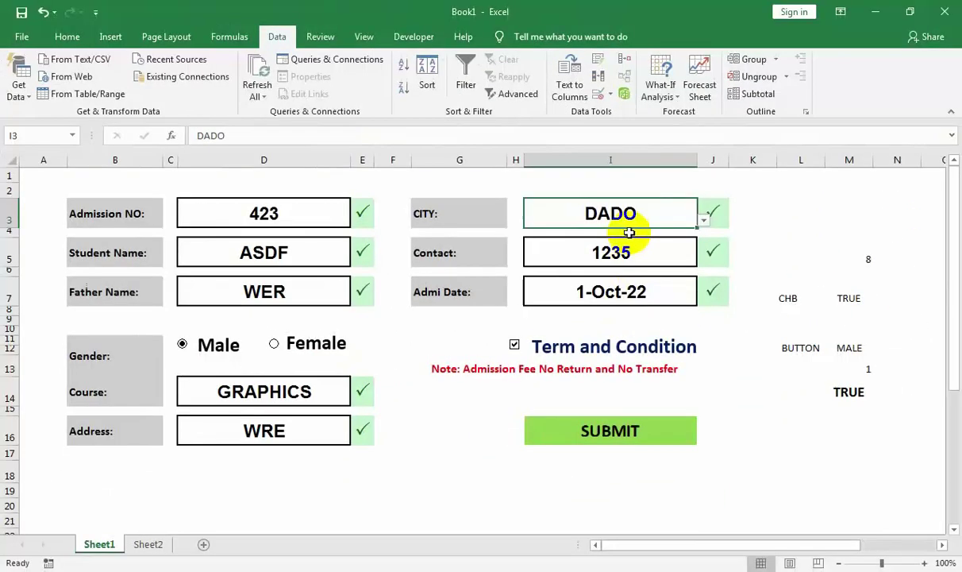
key("Delete")
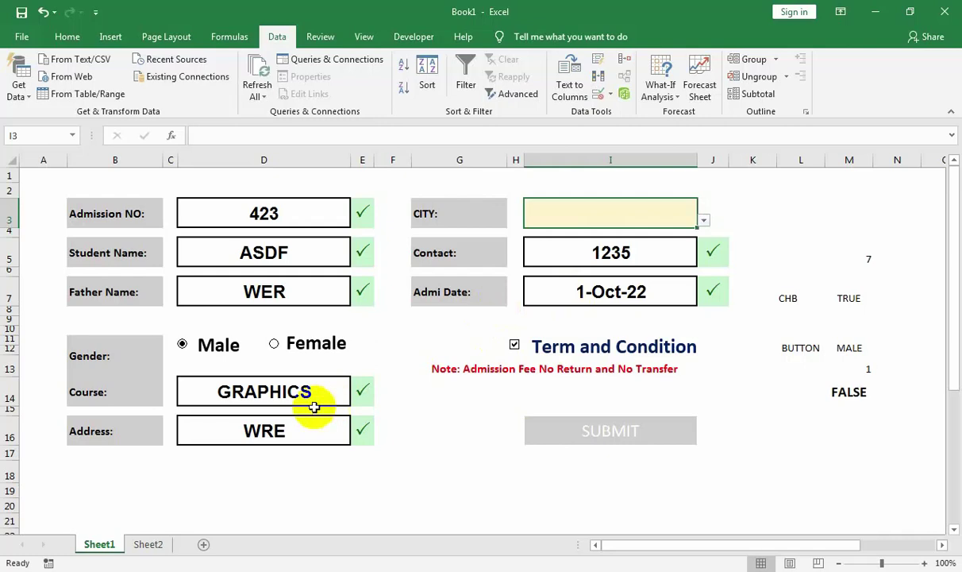
left_click(287, 397)
key("Delete")
left_click(389, 361)
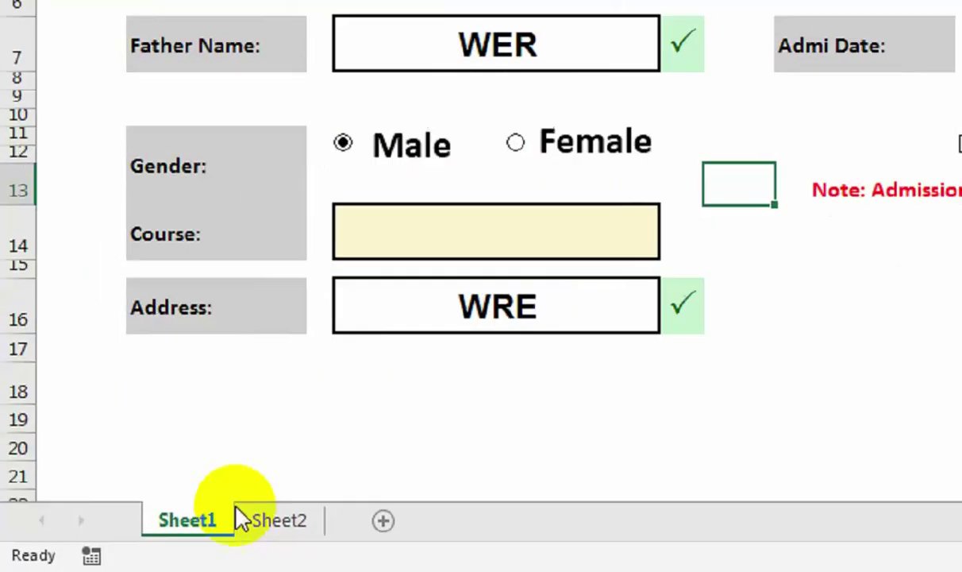
Rename the first sheet to Form.
double_click(104, 544)
type("fOR")
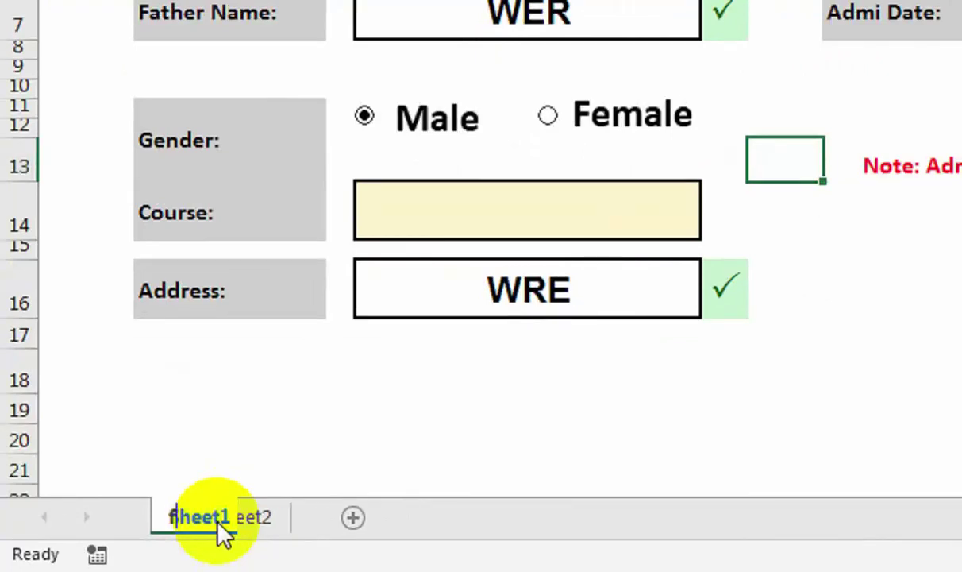
key("BackSpace")
key("BackSpace")
type("Form")
key("BackSpace")
key("BackSpace")
key("BackSpace")
key("BackSpace")
key("BackSpace")
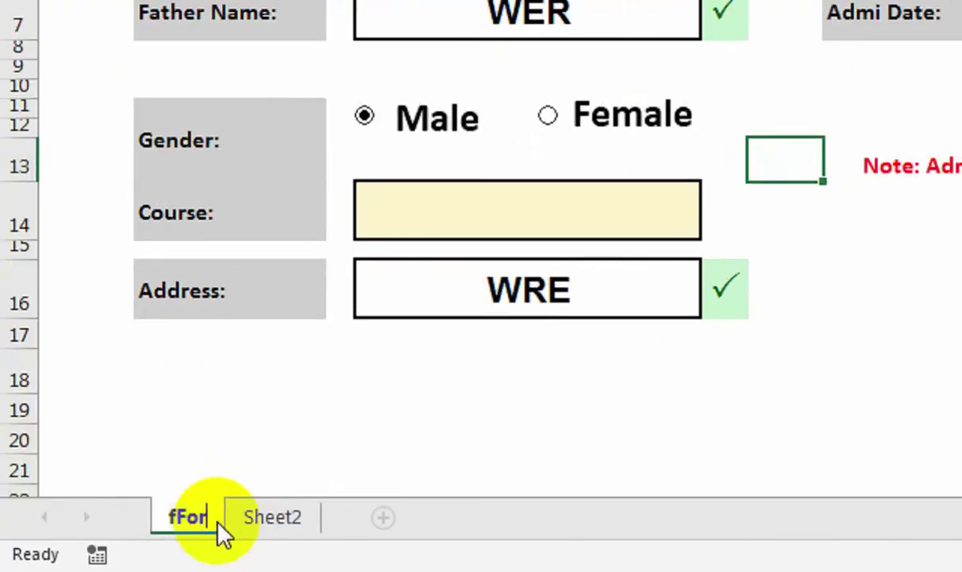
type("Form")
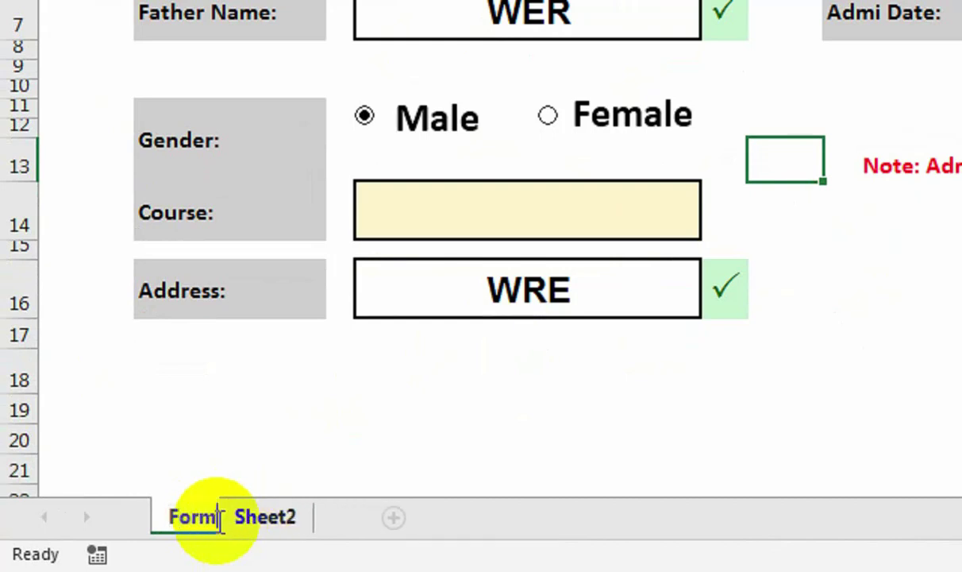
Rename the second sheet to DataBase, then return to the Form sheet.
double_click(291, 521)
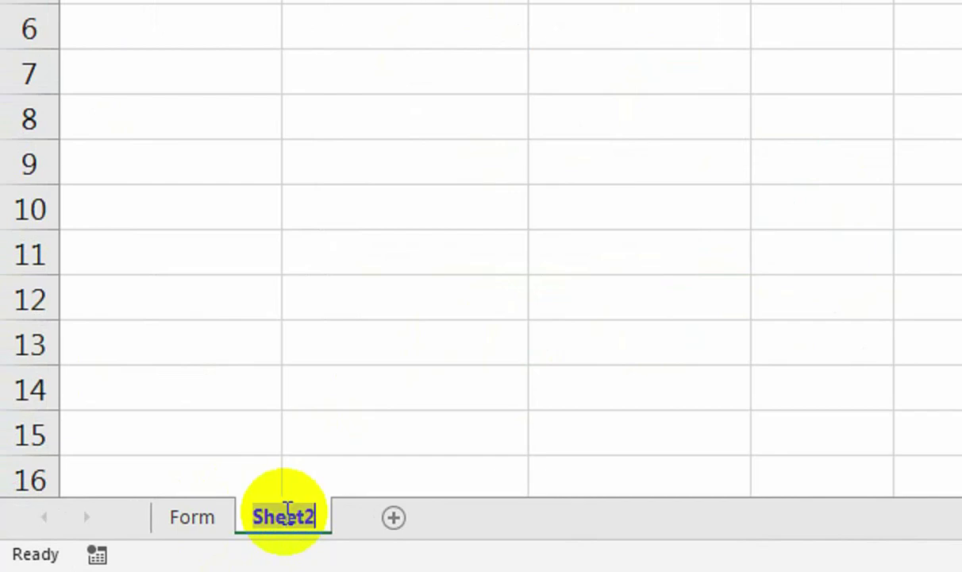
type("Data")
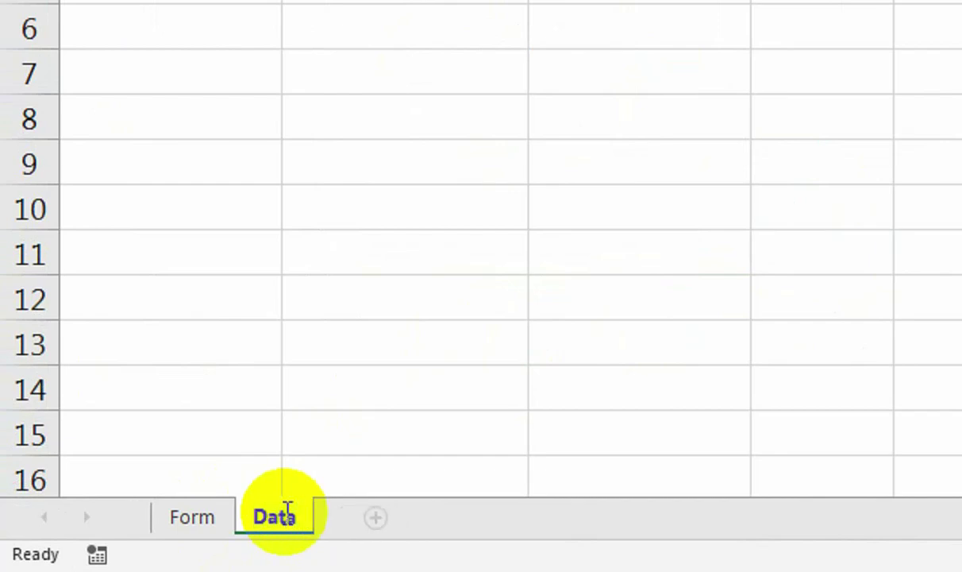
type("Bas")
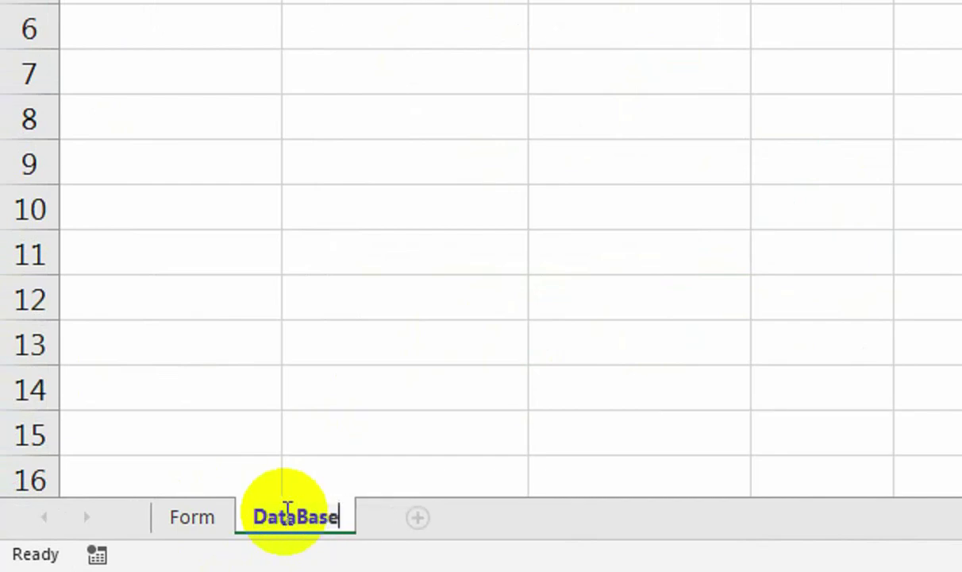
type("e")
key("Return")
left_click(384, 461)
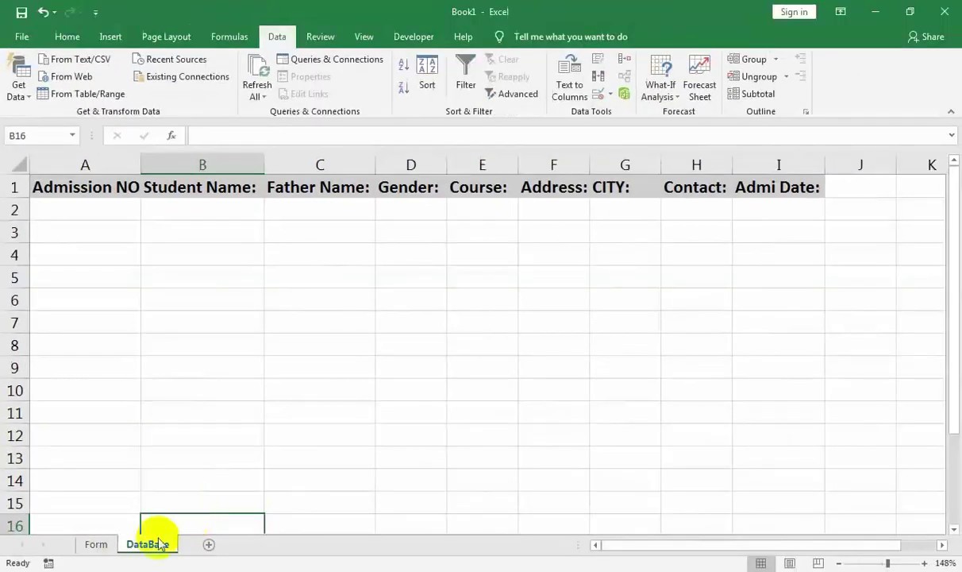
left_click(192, 517)
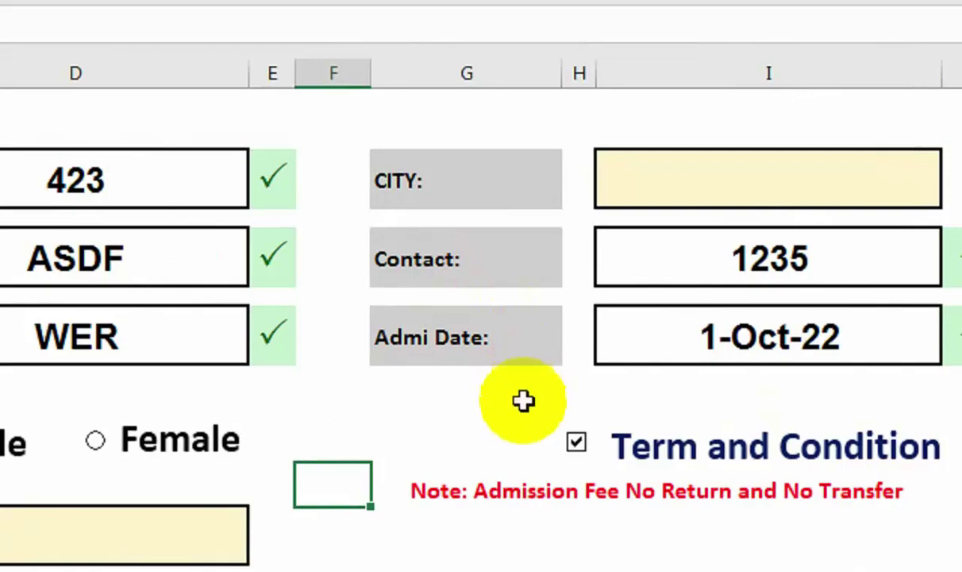
left_click_drag(520, 404, 554, 79)
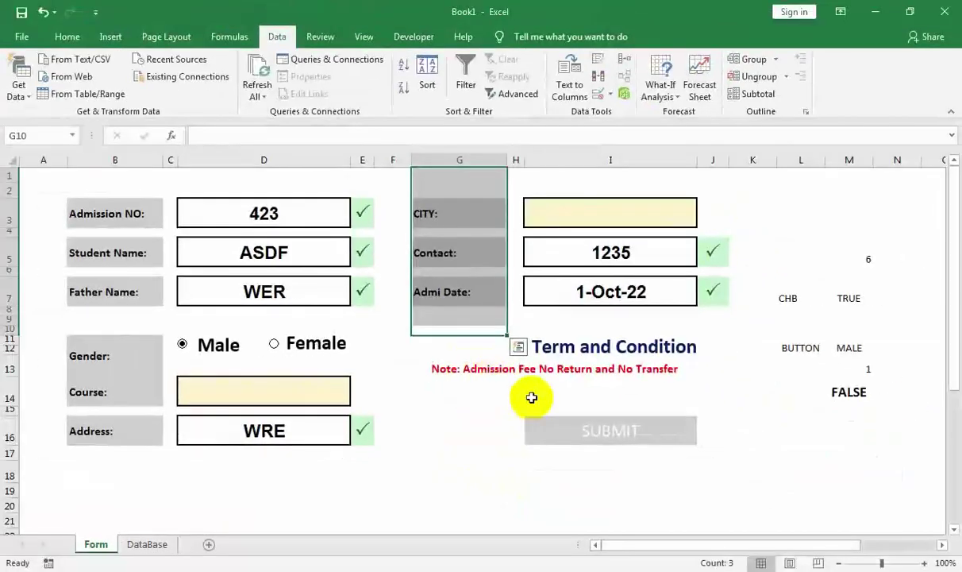
scroll(430, 430, "down", 8)
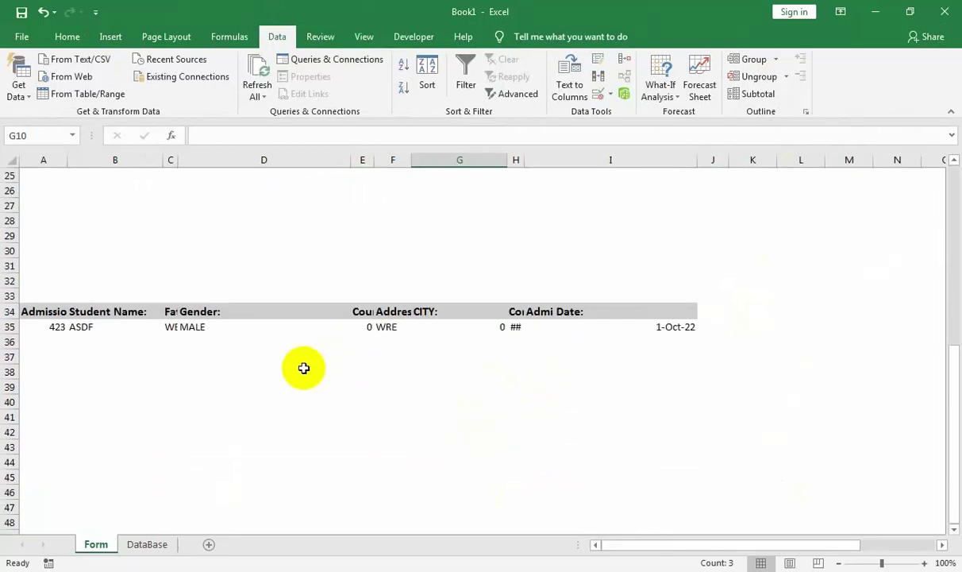
scroll(304, 367, "up", 3)
scroll(304, 367, "up", 5)
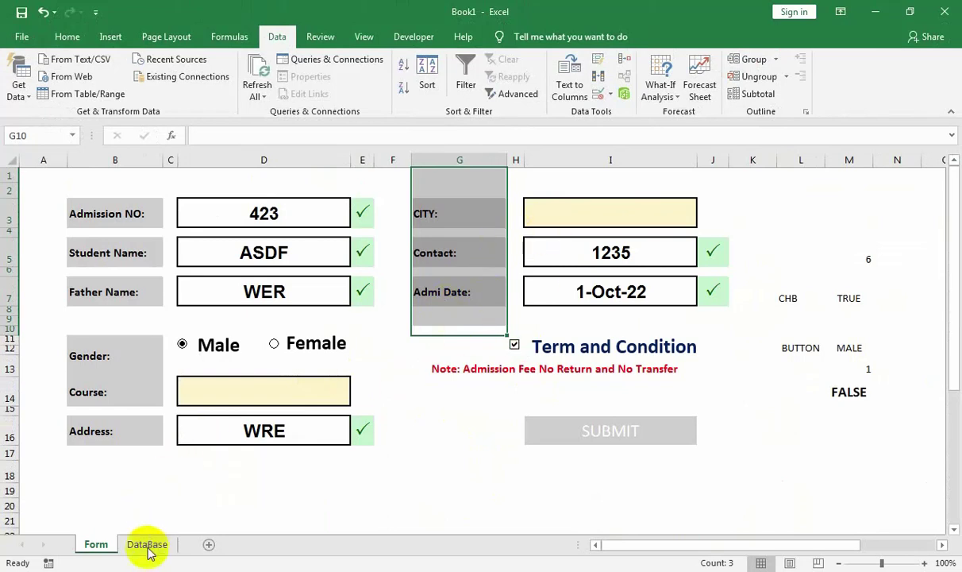
left_click(311, 213)
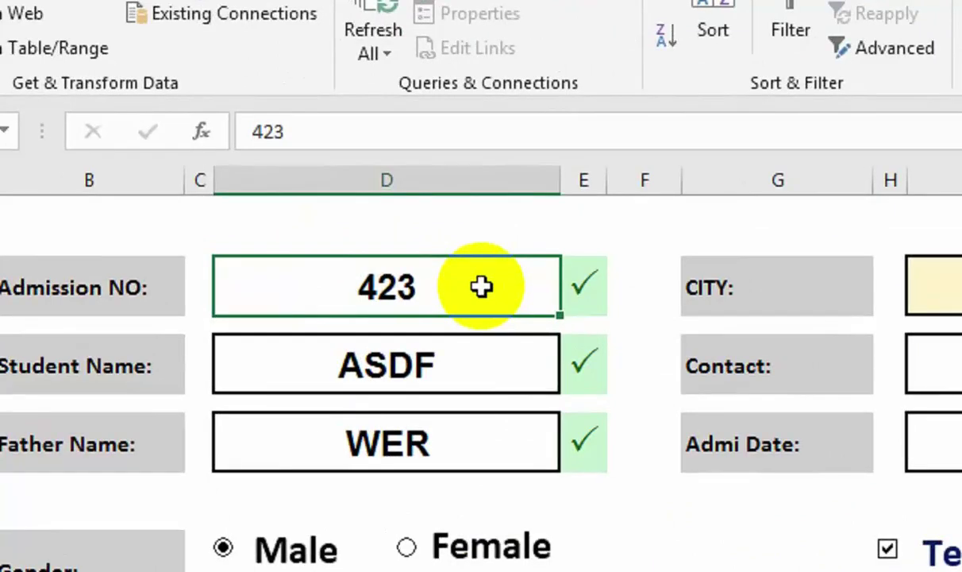
Enter the new admission number, the student's name and the father's name.
type("100")
key("Return")
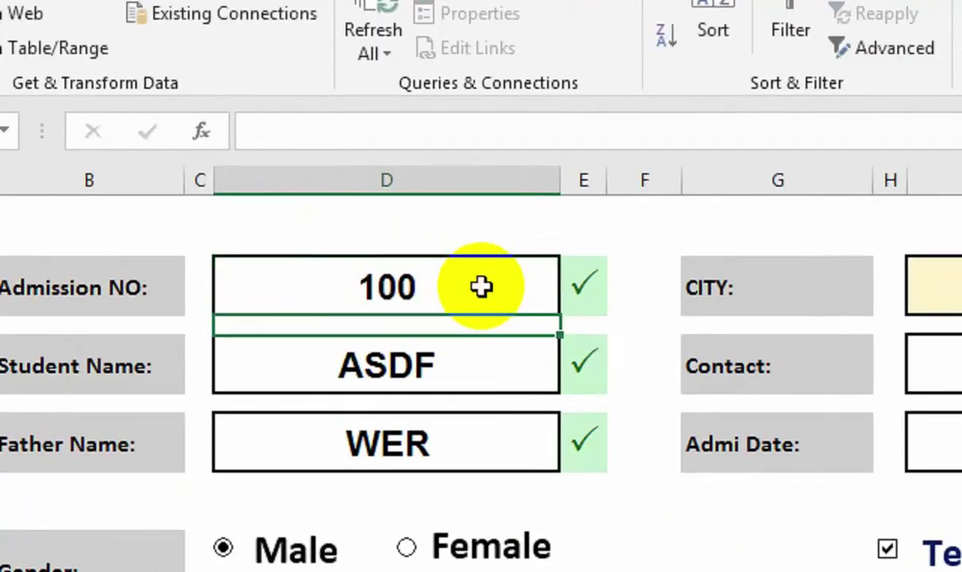
type("Sha")
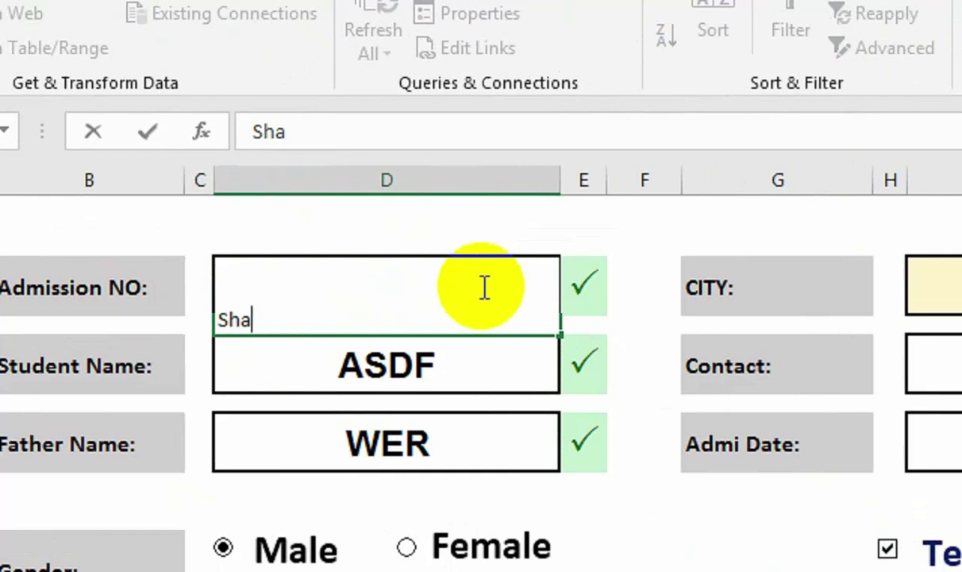
key("Return")
key("Up")
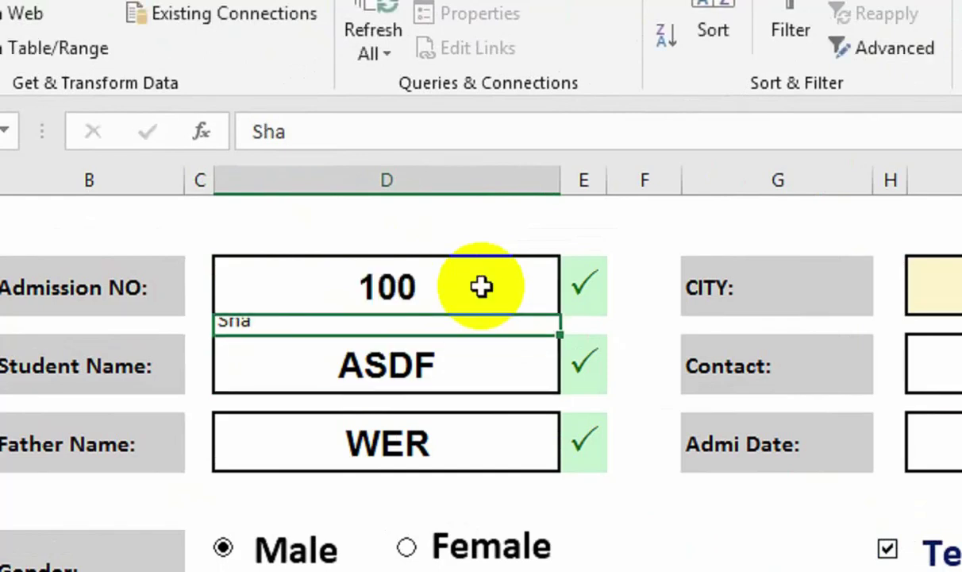
key("Down")
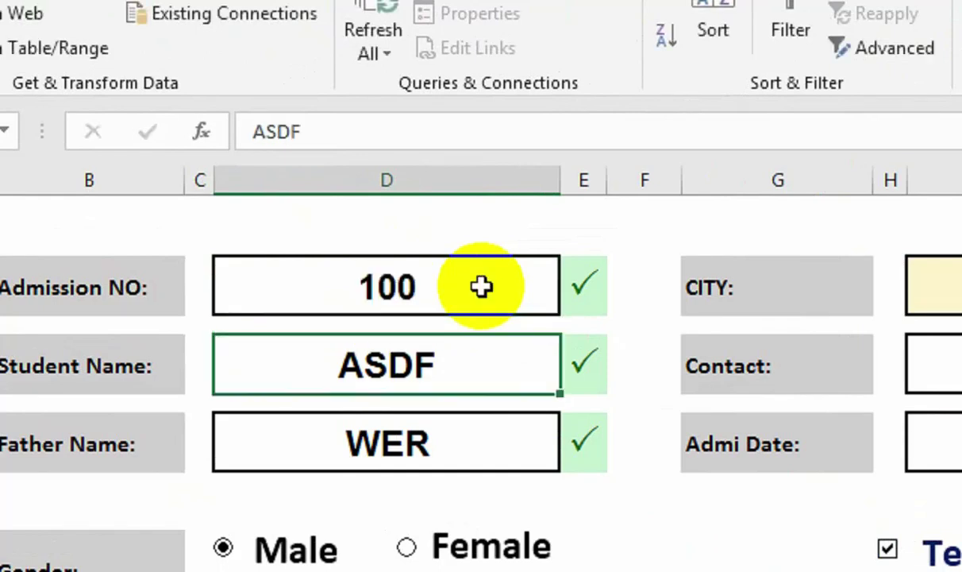
key("Return")
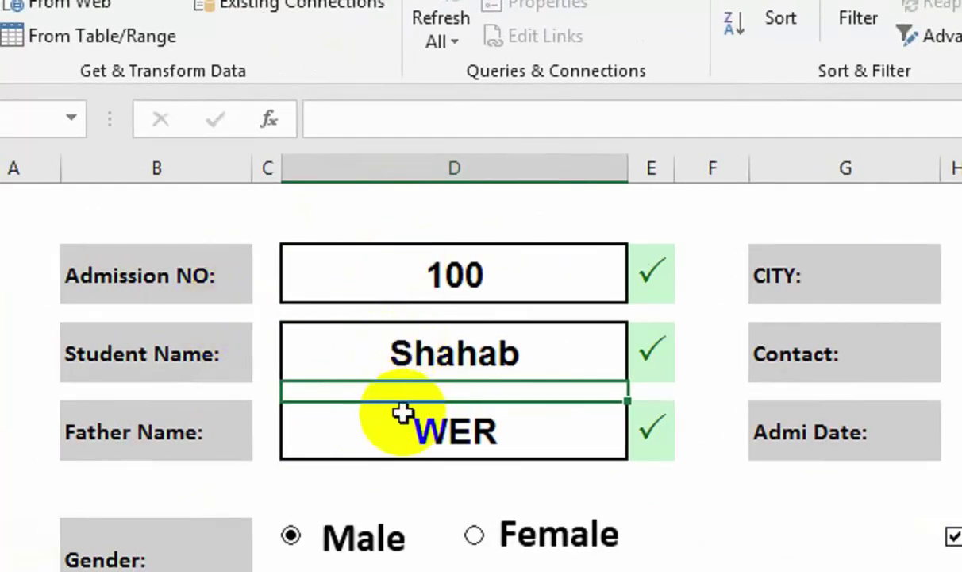
left_click(410, 431)
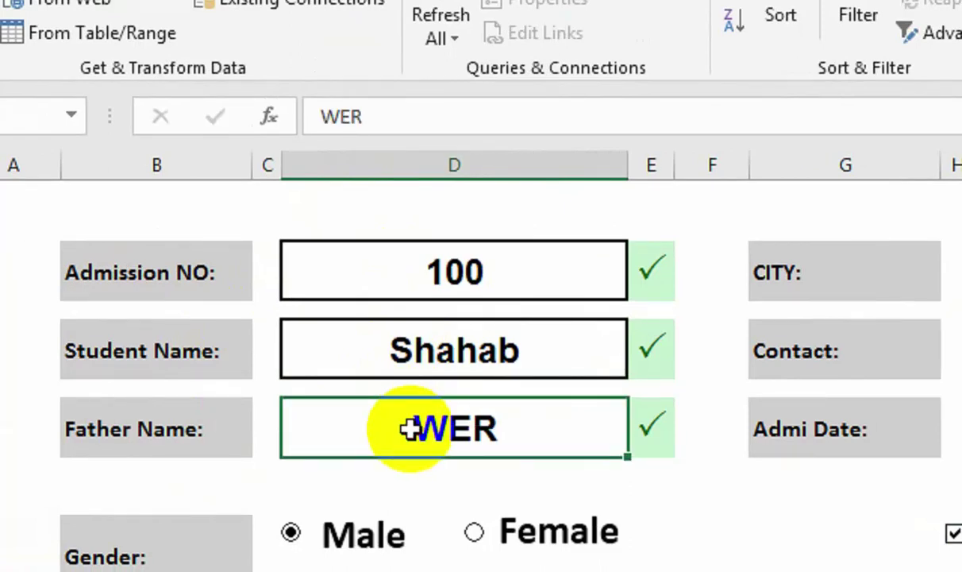
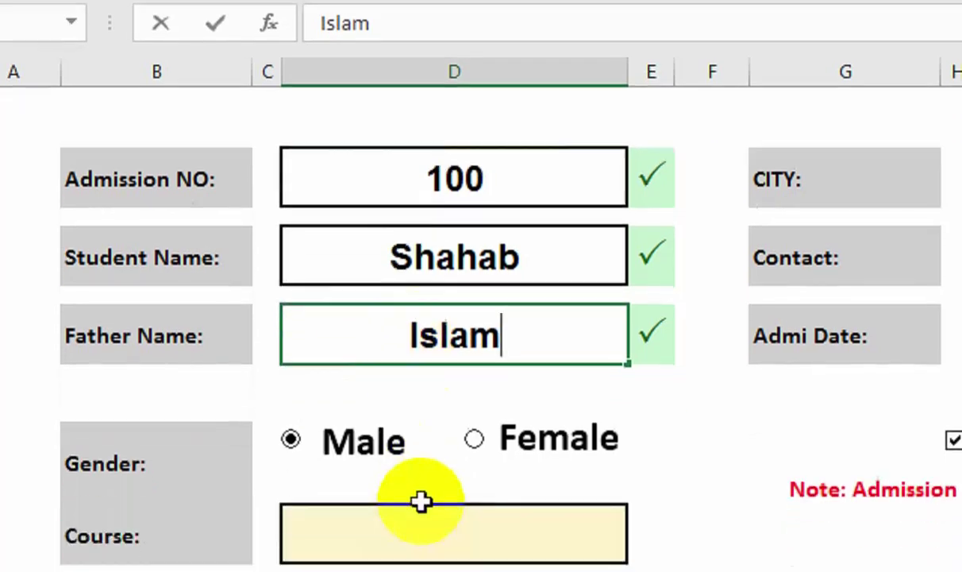
key("Return")
Choose GRAPHICS from the Course dropdown.
left_click(543, 430)
left_click(645, 432)
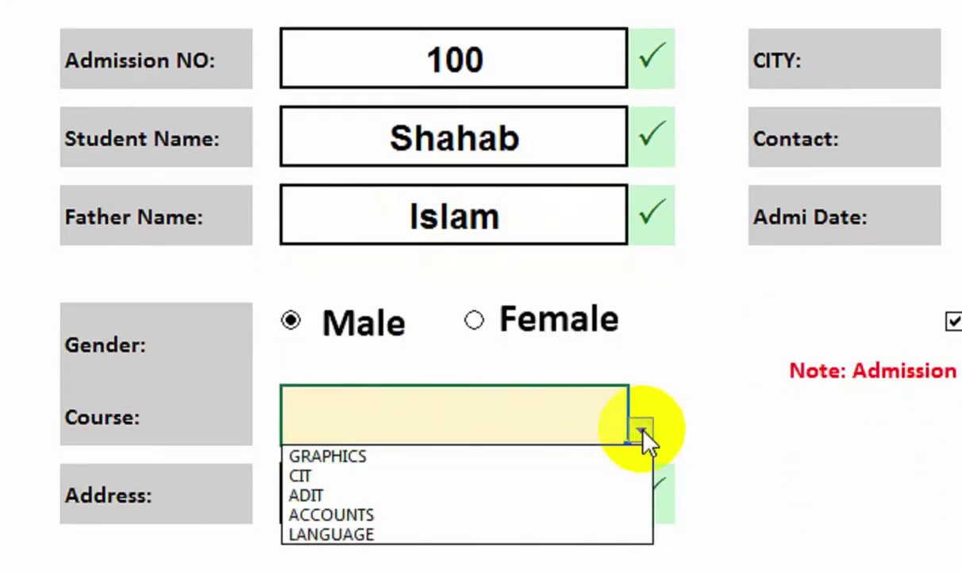
left_click(592, 438)
left_click(639, 418)
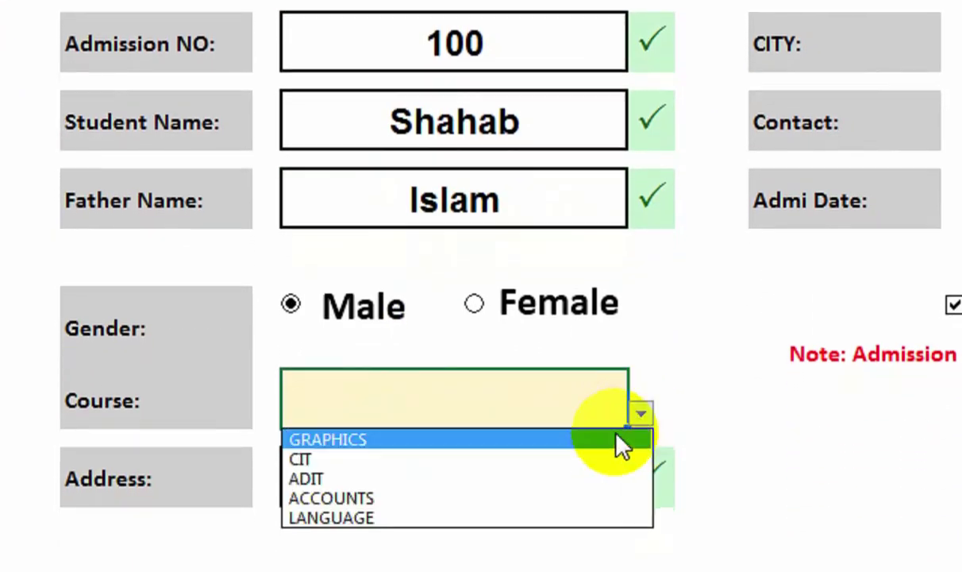
left_click(591, 444)
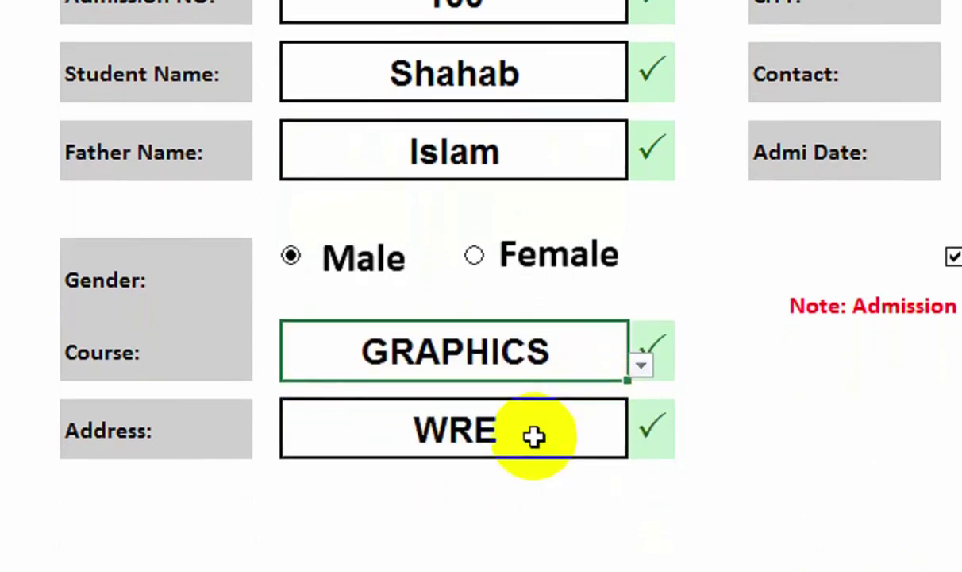
Fill in the student's address, choose KARACHI as city, and enter the contact number.
left_click(343, 420)
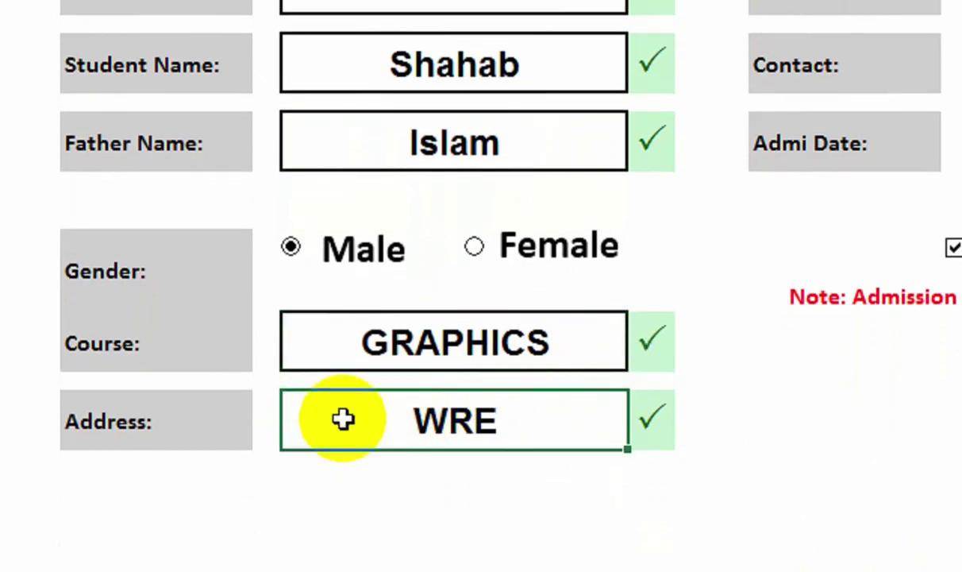
type("karimabad")
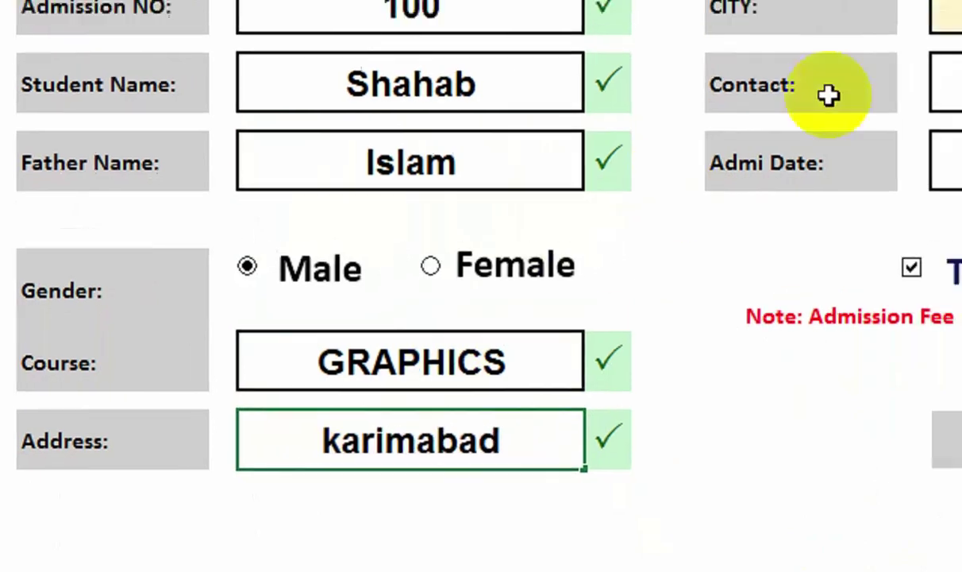
left_click(767, 131)
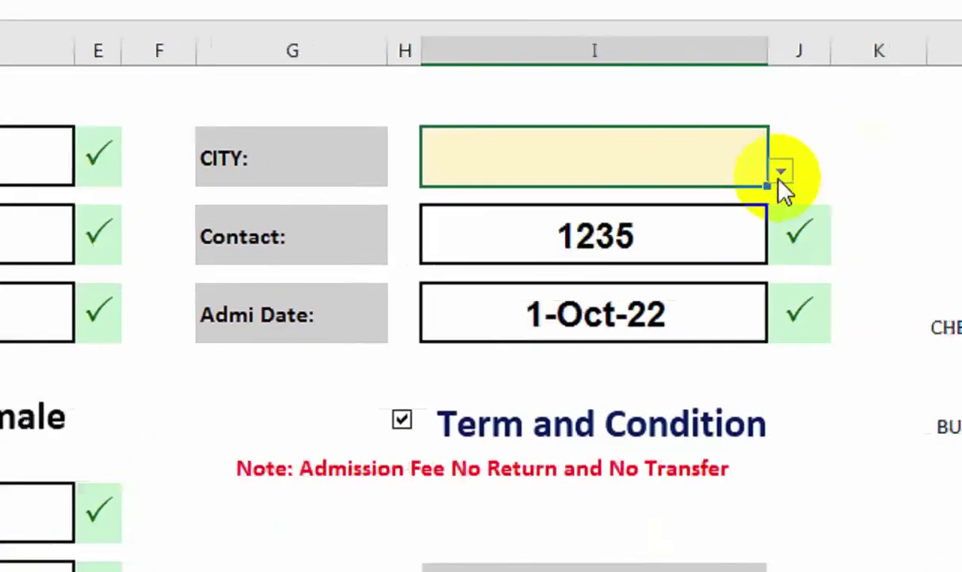
left_click(780, 173)
left_click(693, 199)
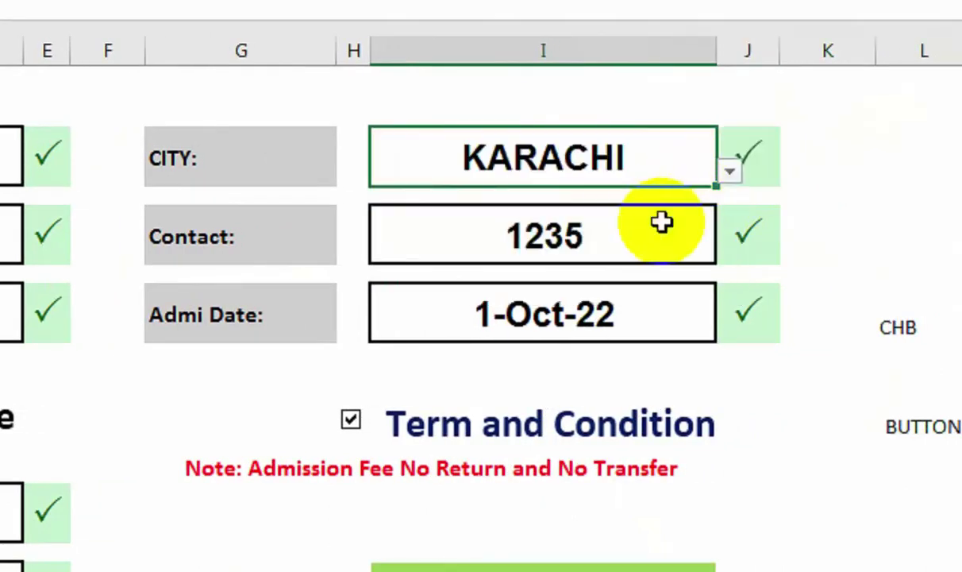
left_click(585, 237)
type("1236547")
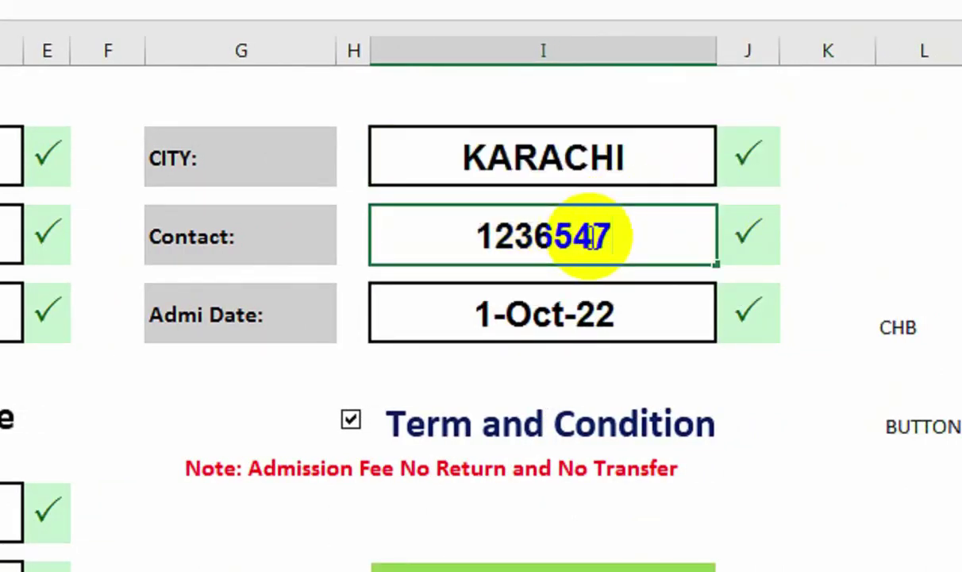
key("Return")
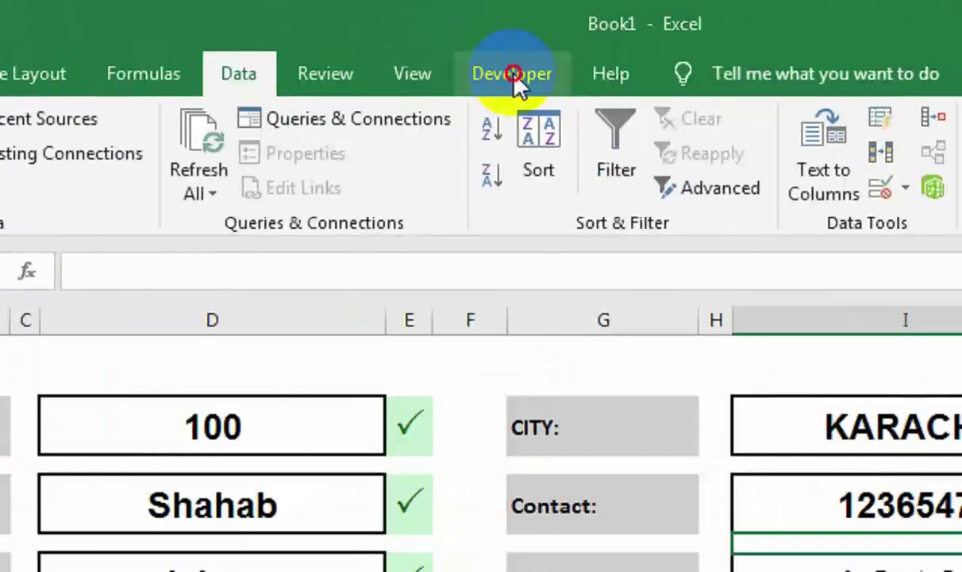
Start recording Macro1, stored in This Workbook, from the Developer tab.
left_click(414, 37)
left_click(49, 119)
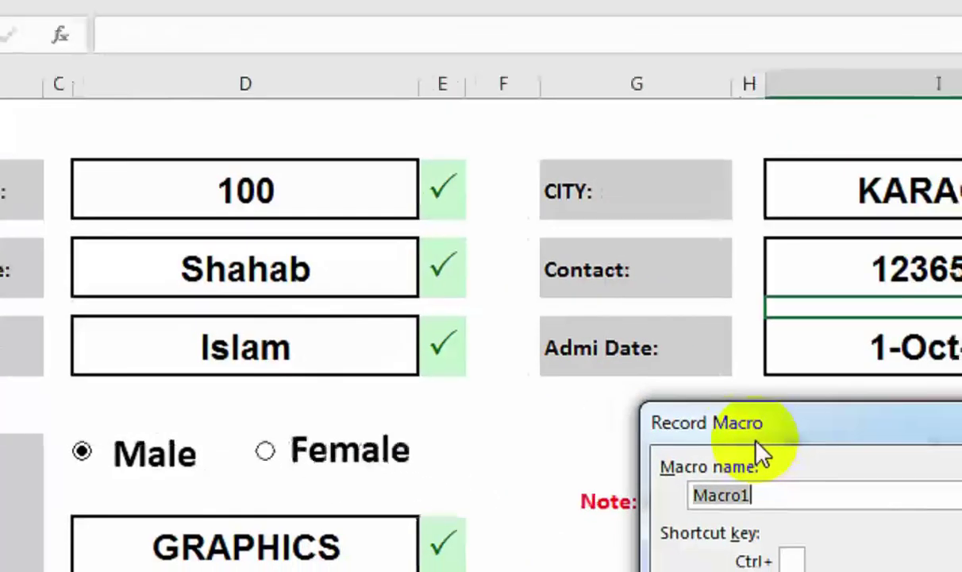
left_click_drag(757, 446, 429, 182)
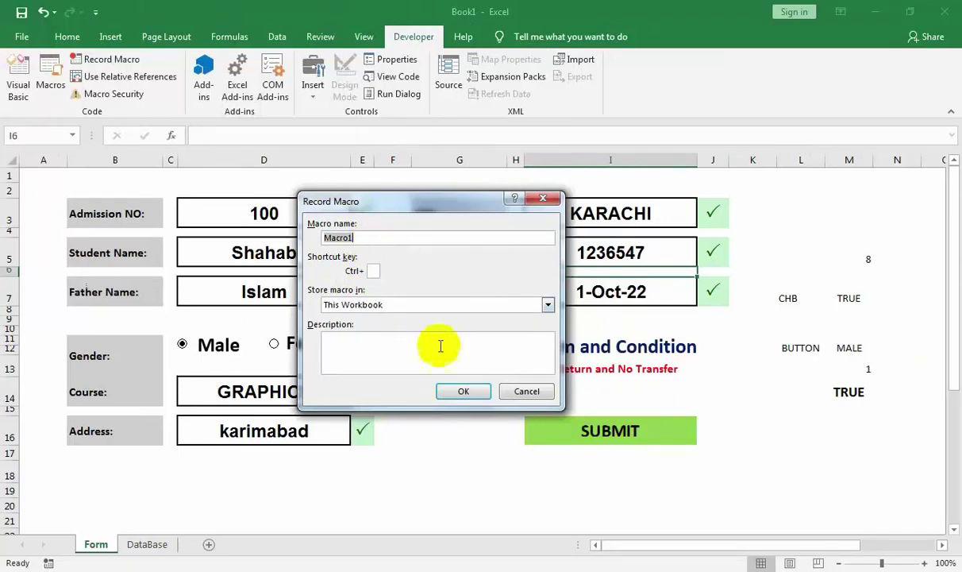
left_click(460, 390)
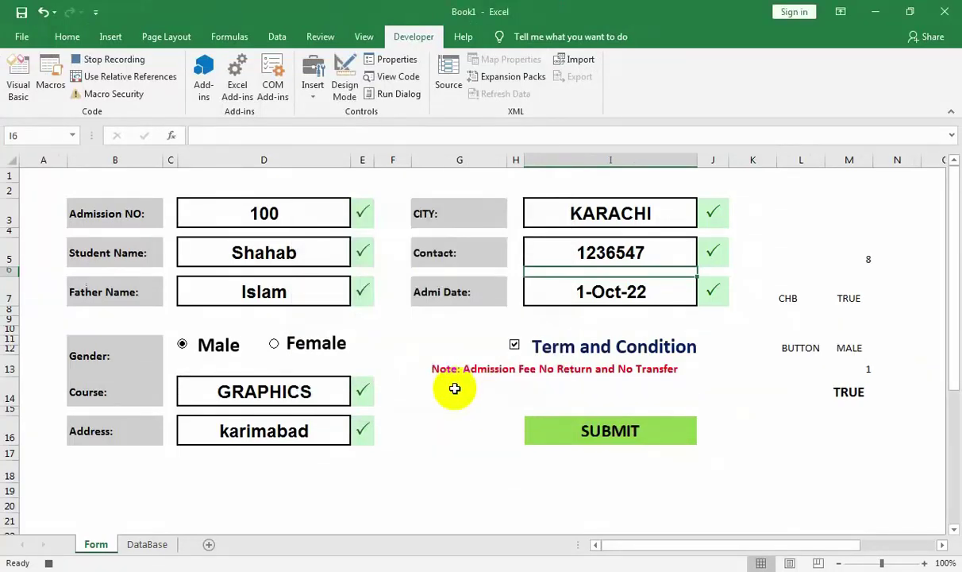
Copy the row 35 record on Form, then jump to the last row of DataBase.
scroll(454, 388, "down", 8)
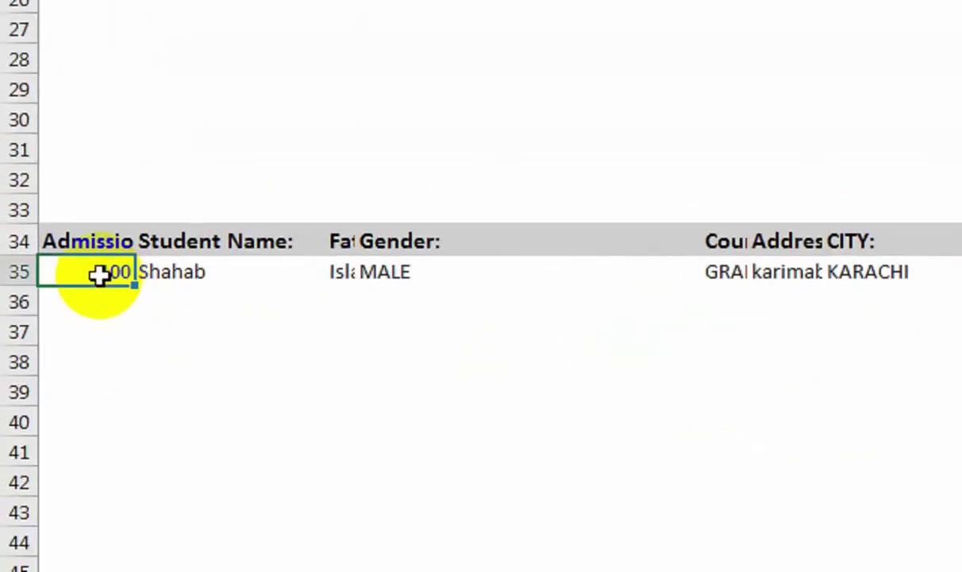
key("ctrl+shift+Right")
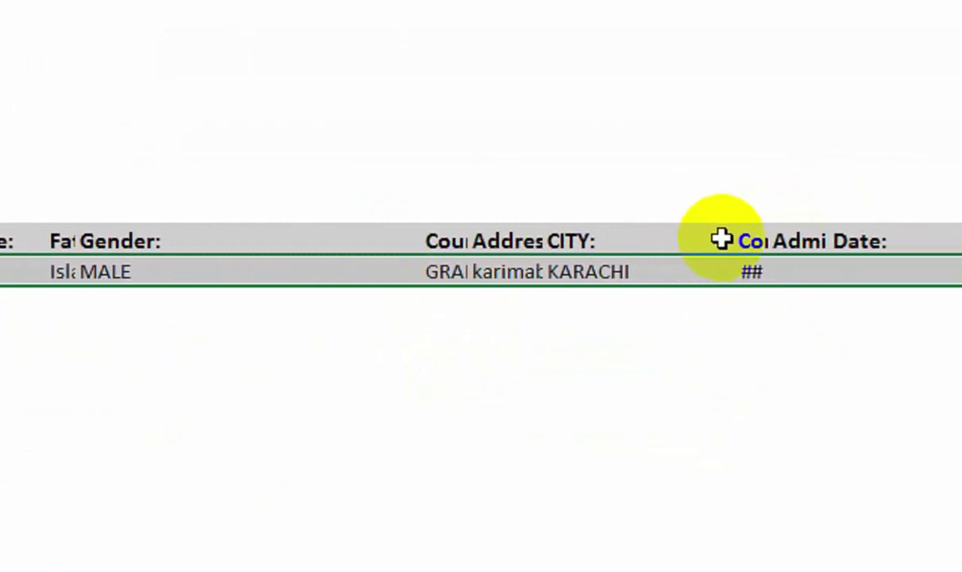
key("ctrl+c")
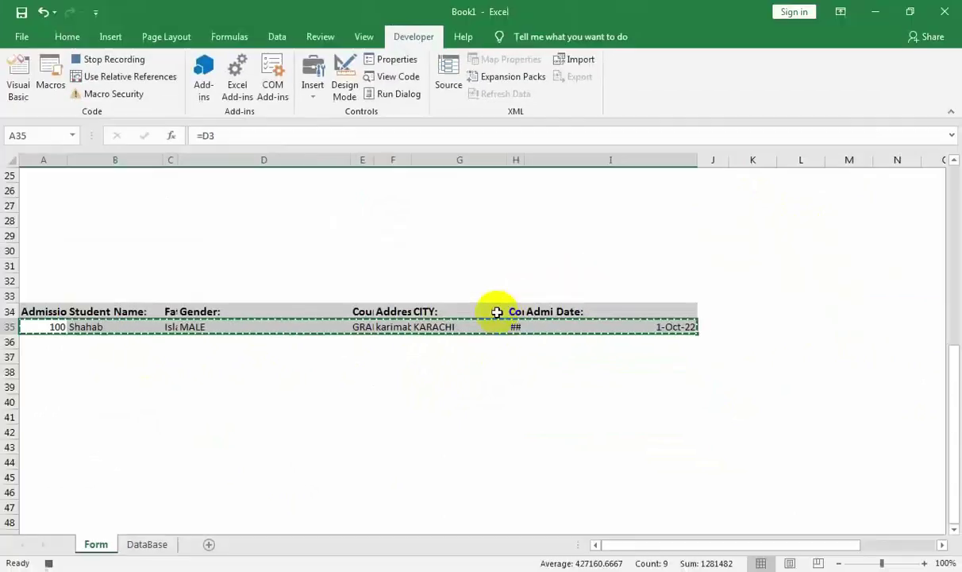
left_click(143, 545)
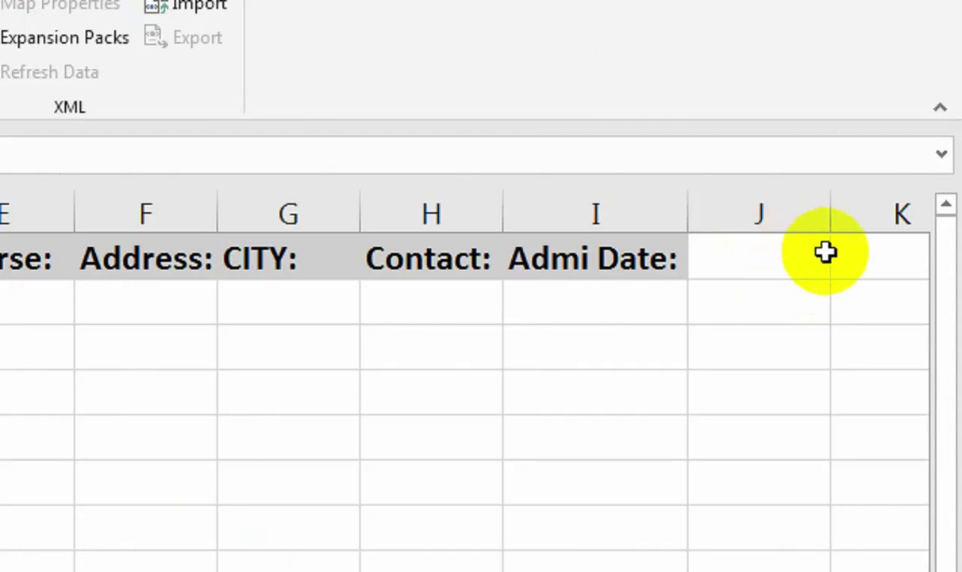
left_click(845, 266)
key("ctrl+Down")
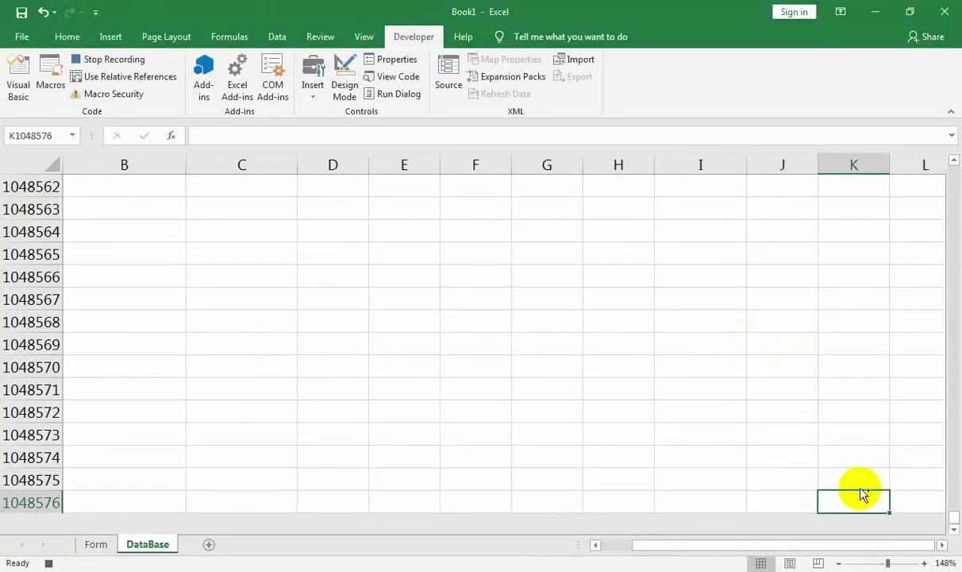
key("ctrl+Left")
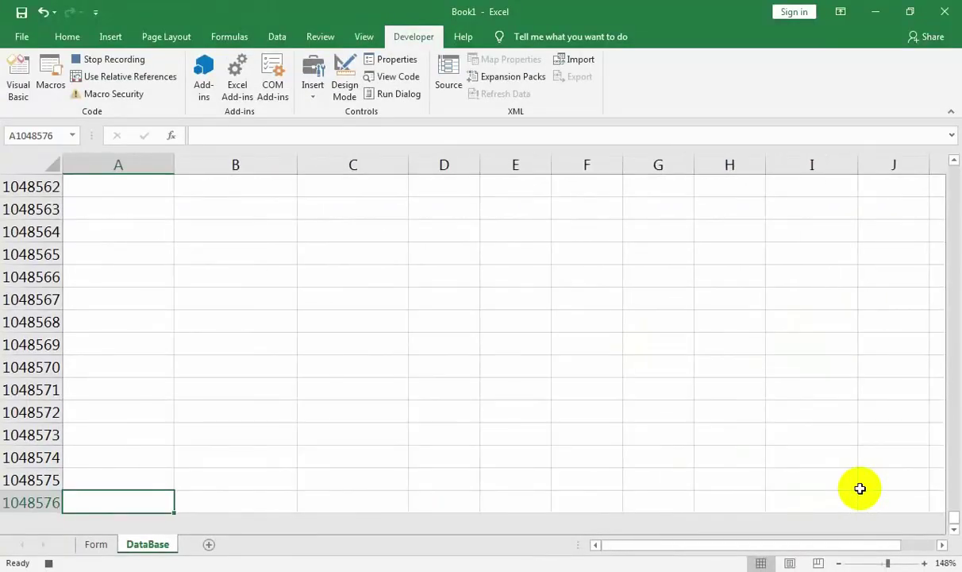
With relative references on, paste the copied record as values into A2.
key("ctrl+Up")
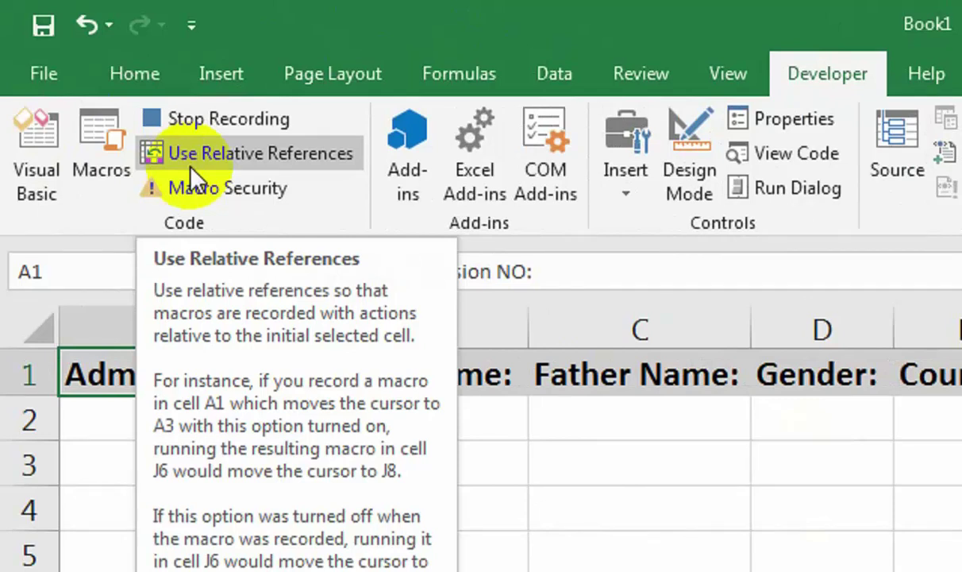
left_click(192, 162)
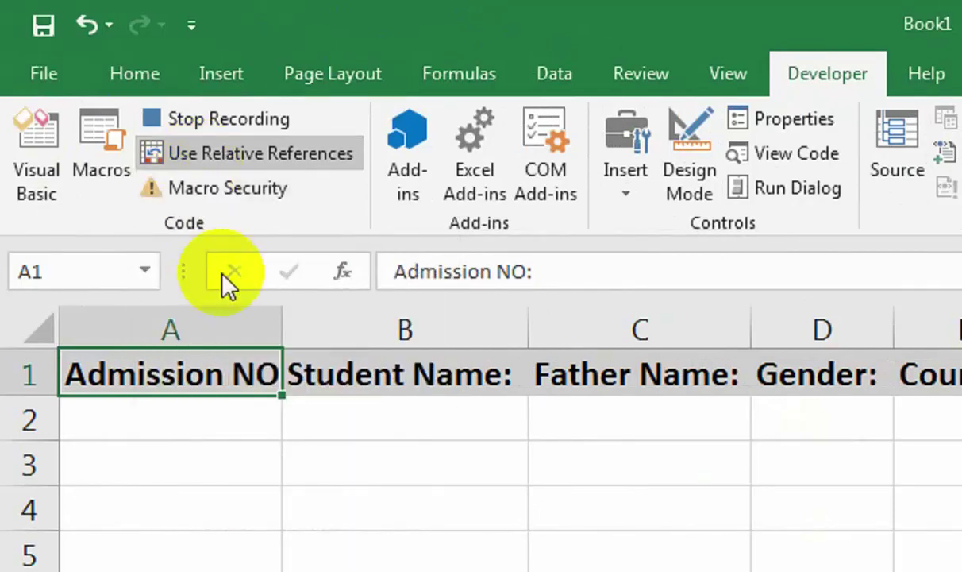
key("Down")
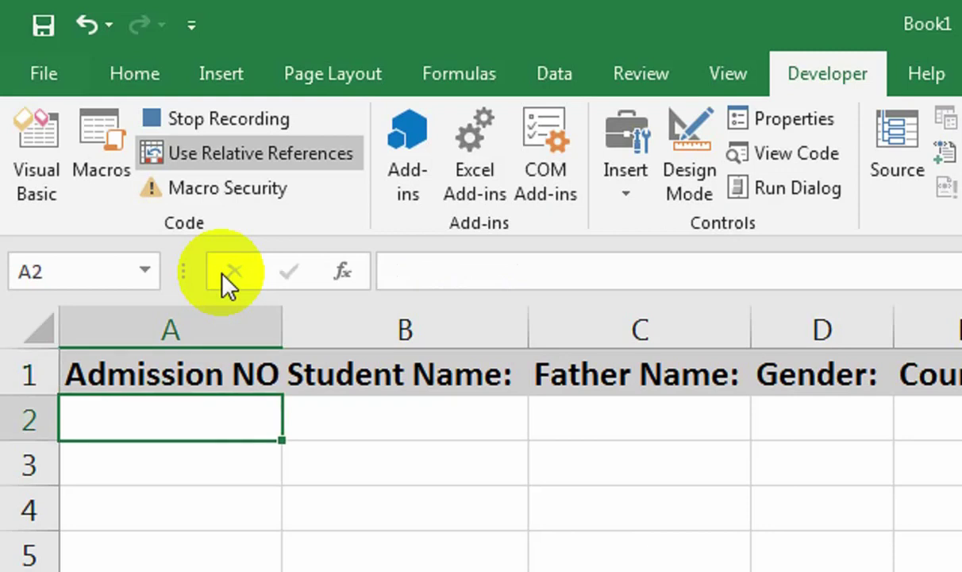
key("ctrl+alt+v")
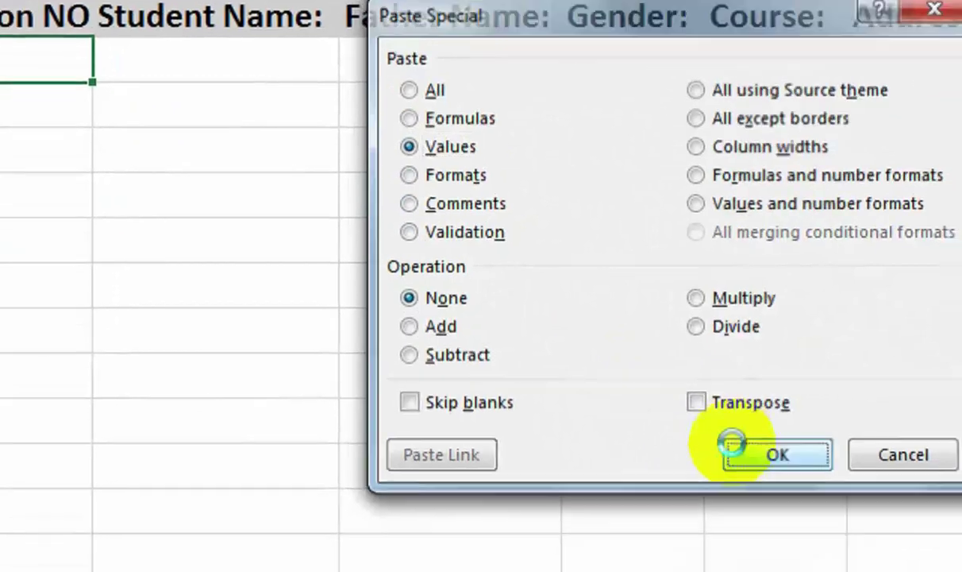
left_click(947, 571)
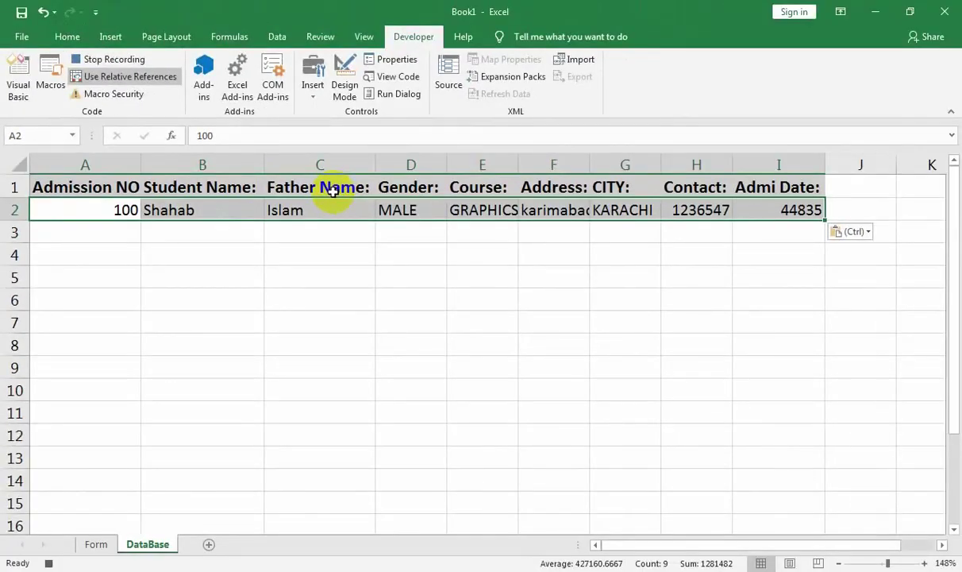
Widen column E and autofit column F to the address text.
key("ctrl+alt+v")
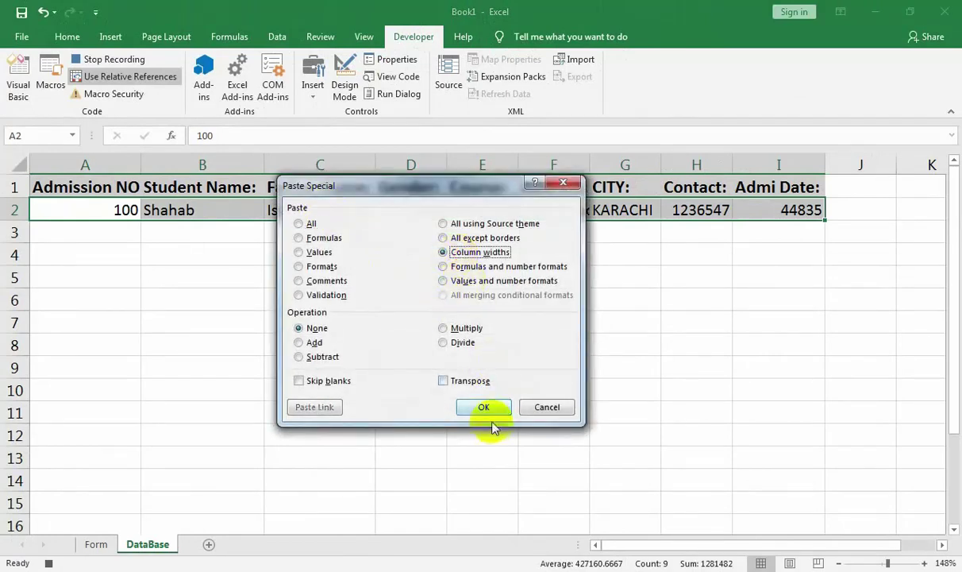
left_click(535, 406)
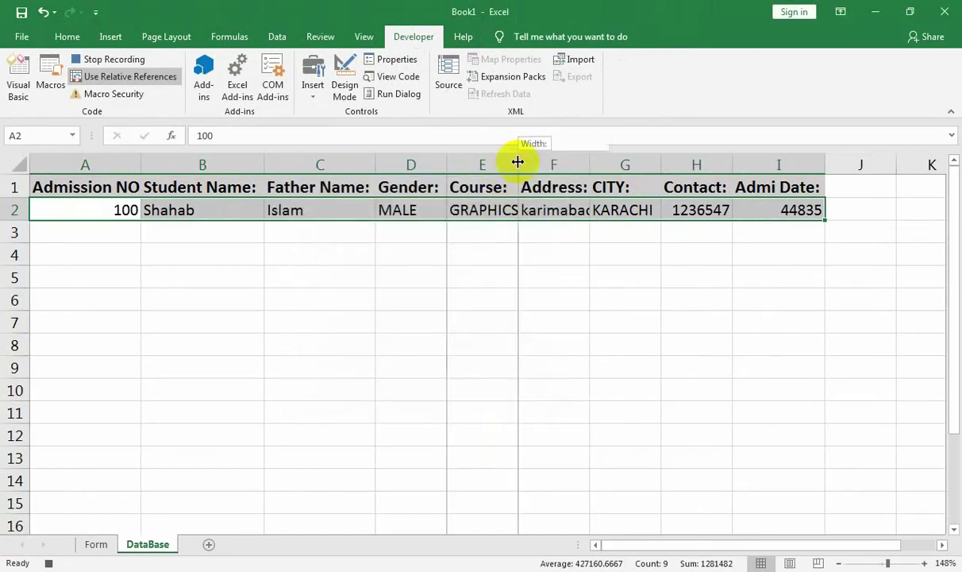
left_click_drag(517, 162, 523, 162)
double_click(598, 163)
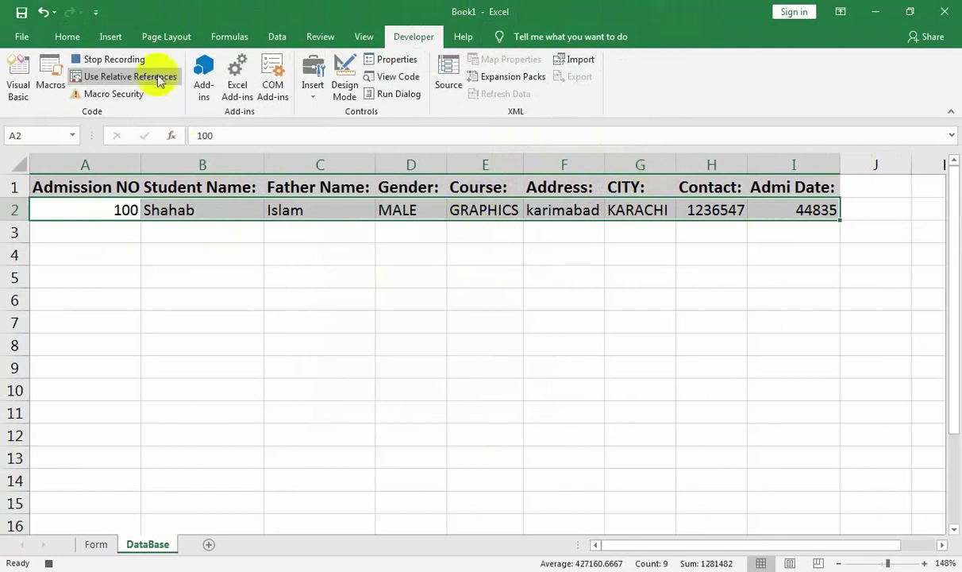
Centre the row 2 record and give its cells All Borders.
left_click(85, 40)
left_click(248, 89)
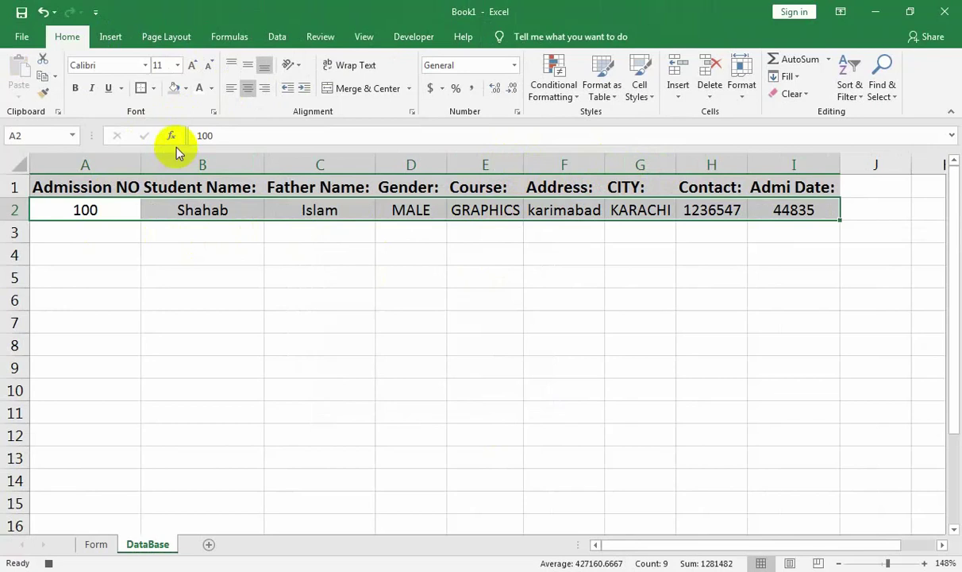
left_click(154, 89)
left_click(170, 235)
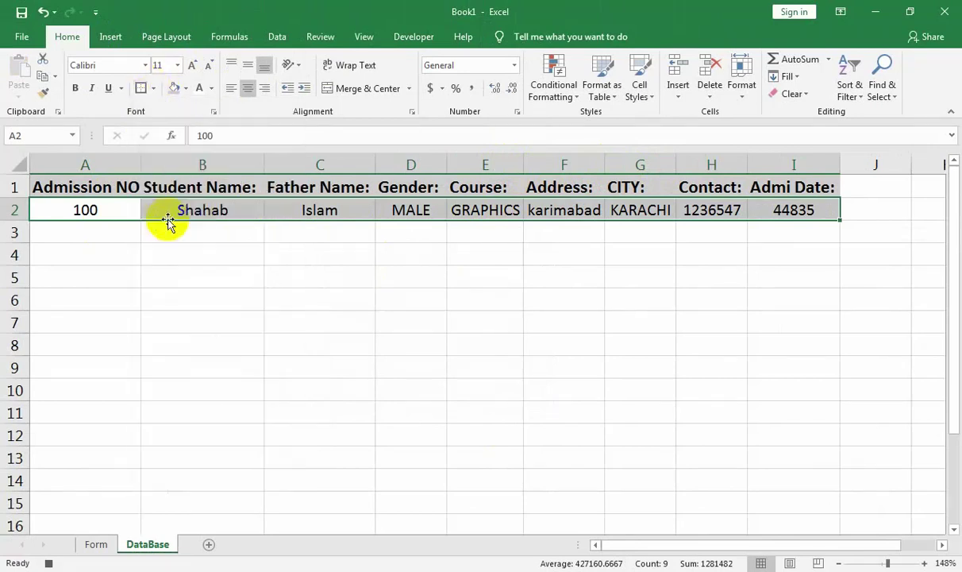
Format the admission date in I2 as Short Date, showing 10/1/2022.
left_click(756, 210)
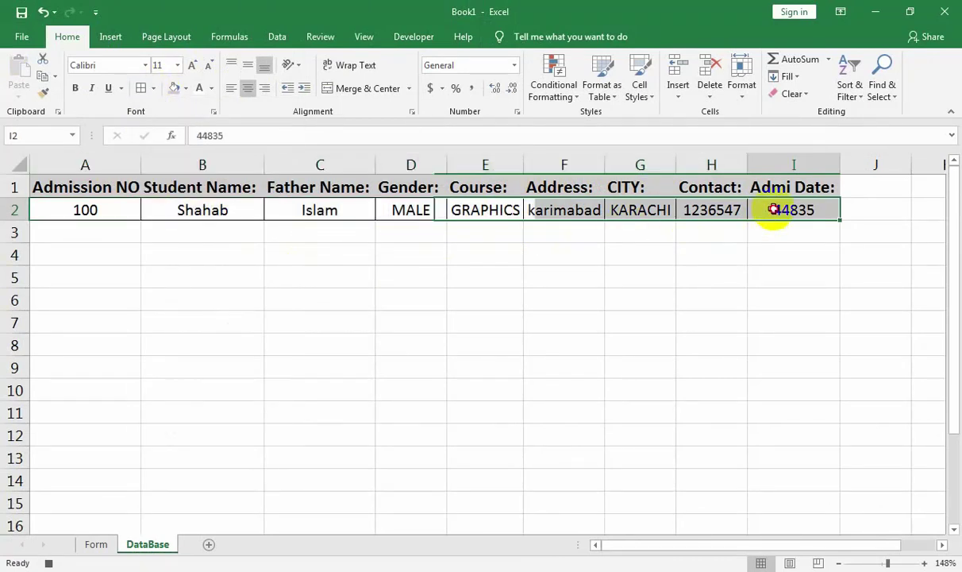
left_click(514, 68)
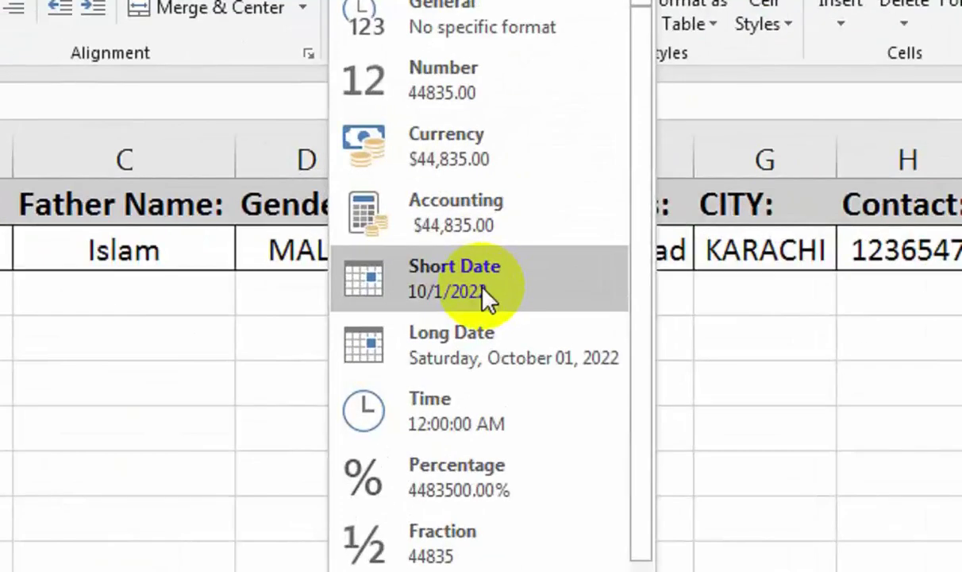
left_click(500, 230)
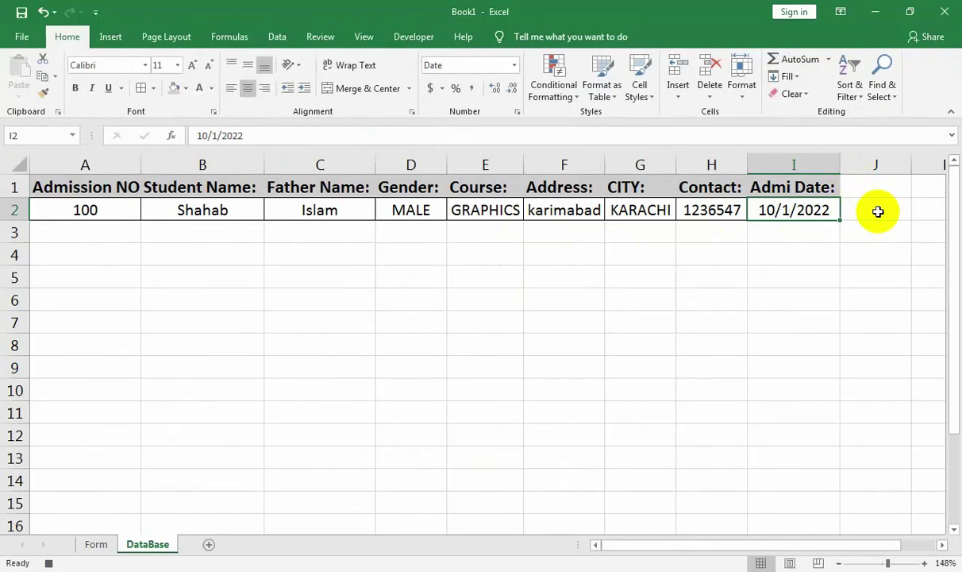
left_click(878, 211)
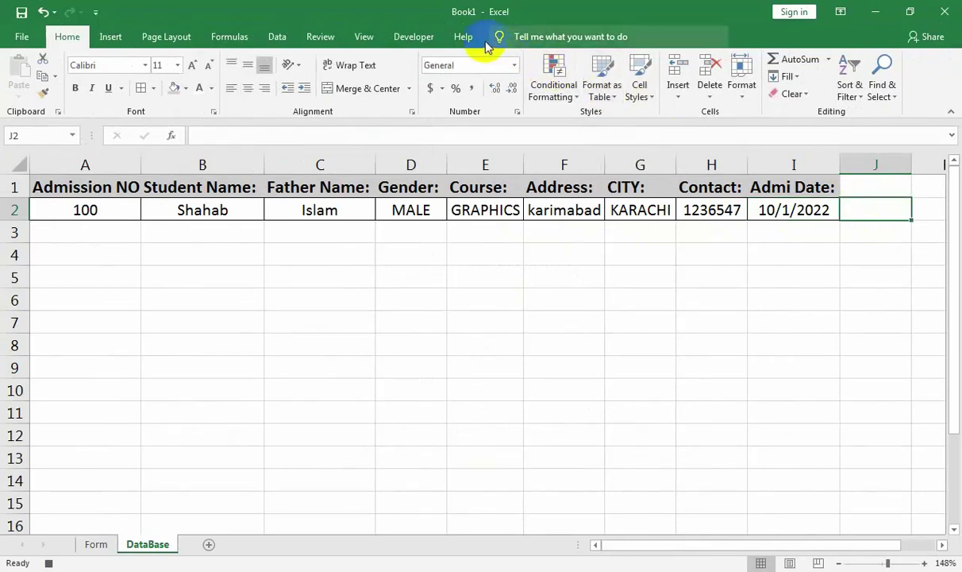
Turn on Use Relative References and return to the Form sheet.
left_click(426, 39)
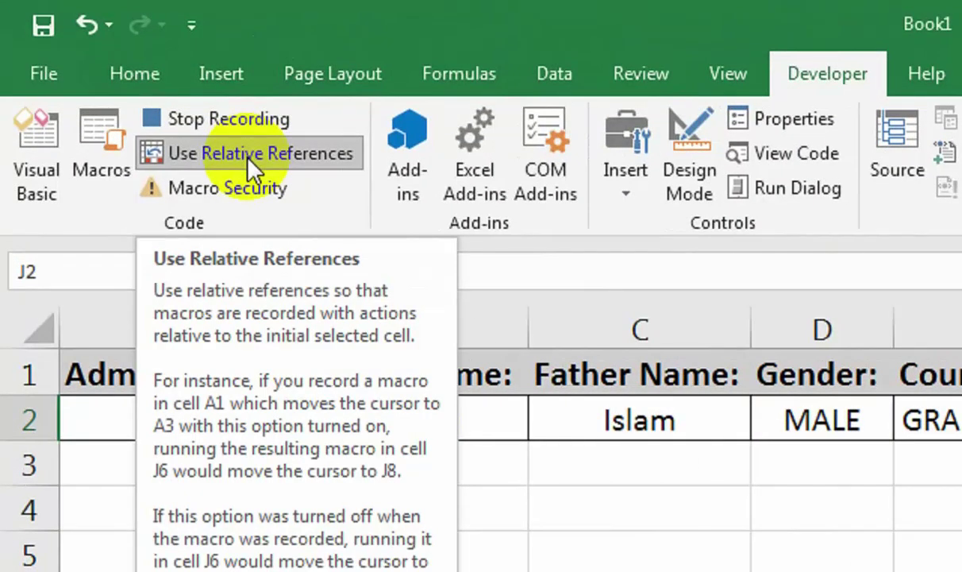
left_click(247, 159)
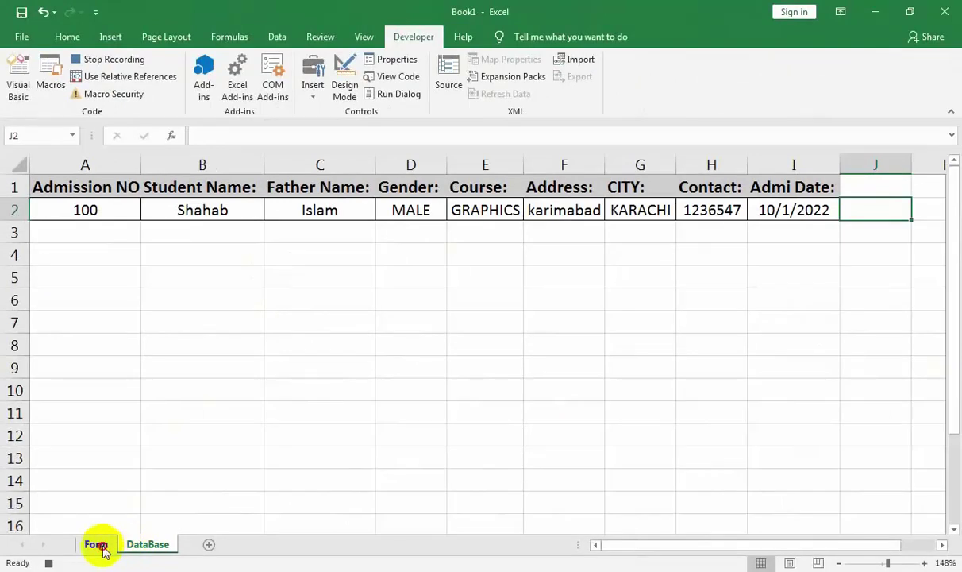
left_click(96, 545)
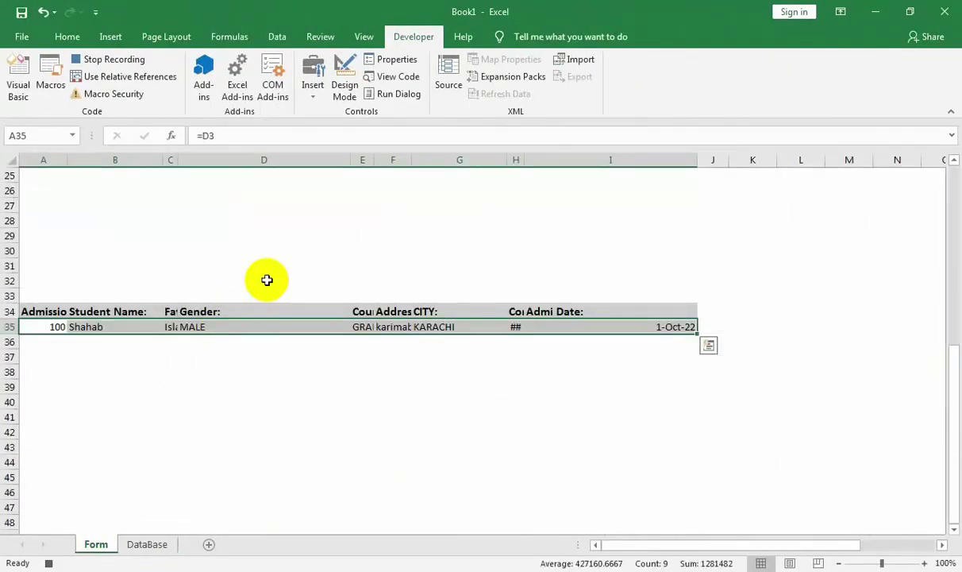
Select all eight form entry fields, Admission NO through Admi Date, and clear them.
left_click_drag(957, 347, 955, 166)
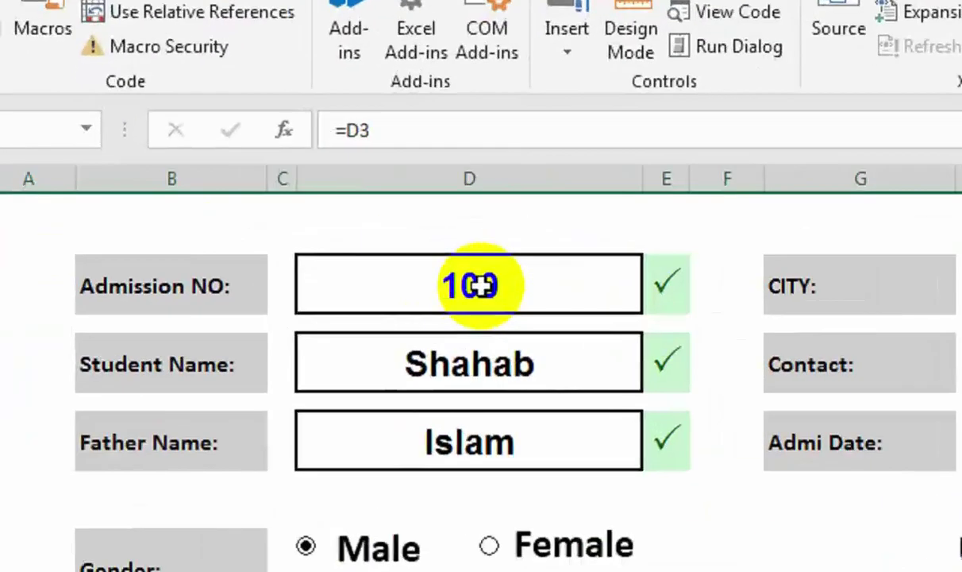
left_click(270, 213)
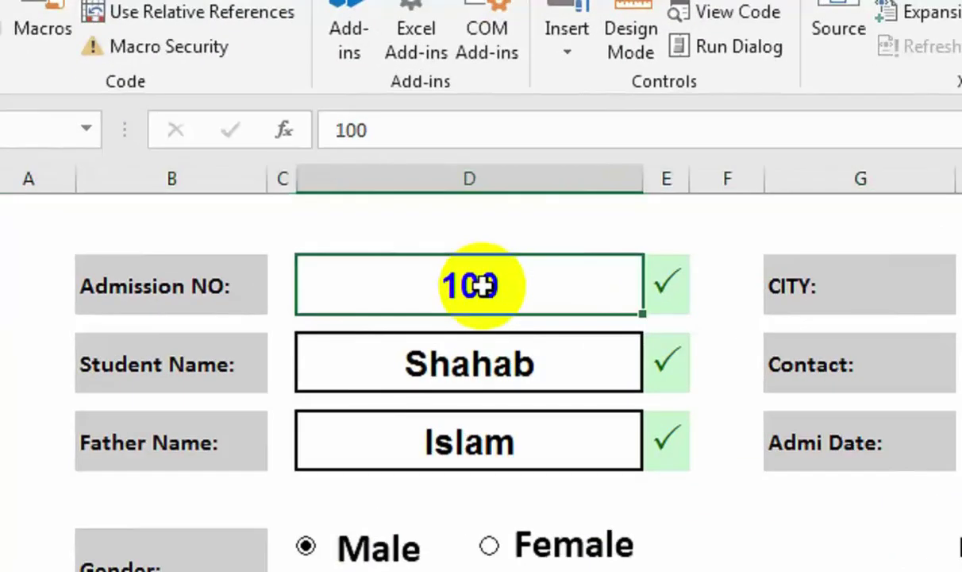
left_click(532, 379)
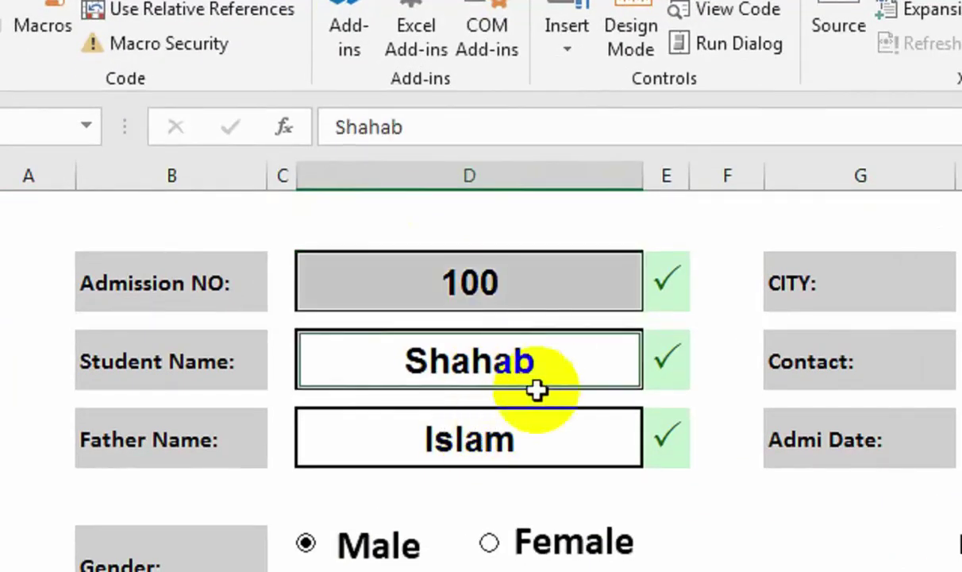
left_click(539, 458)
left_click(554, 490)
left_click(558, 560)
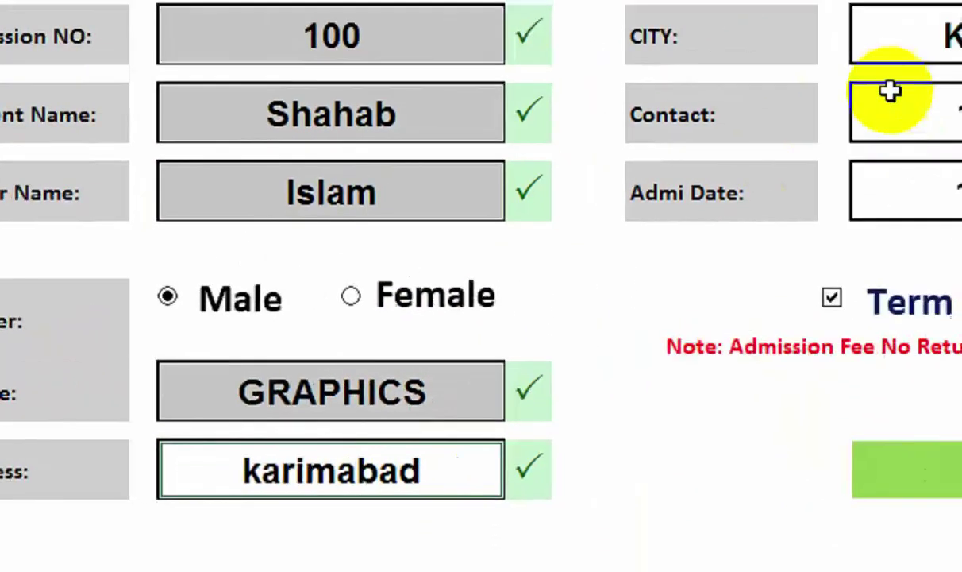
left_click(956, 31)
left_click(958, 110)
left_click(954, 186)
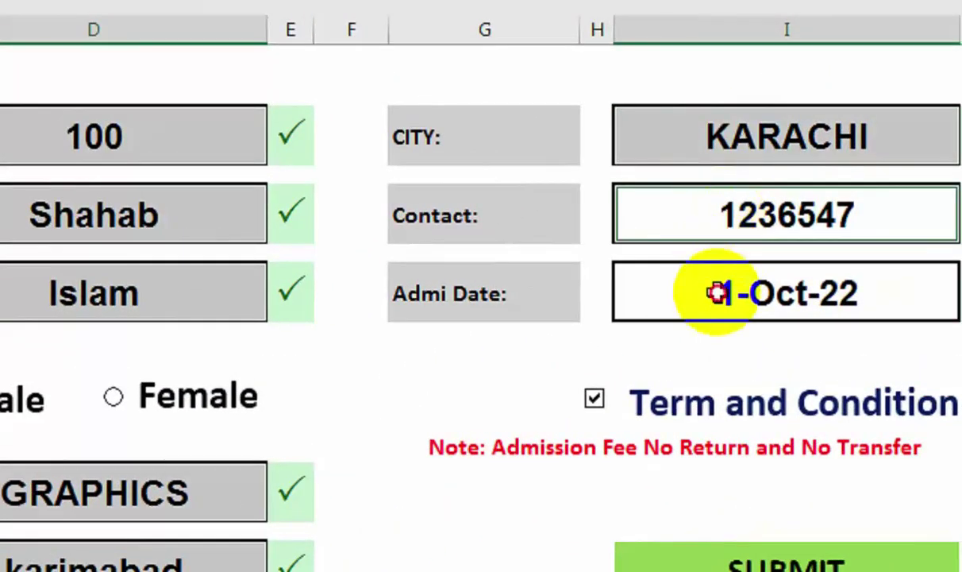
key("Delete")
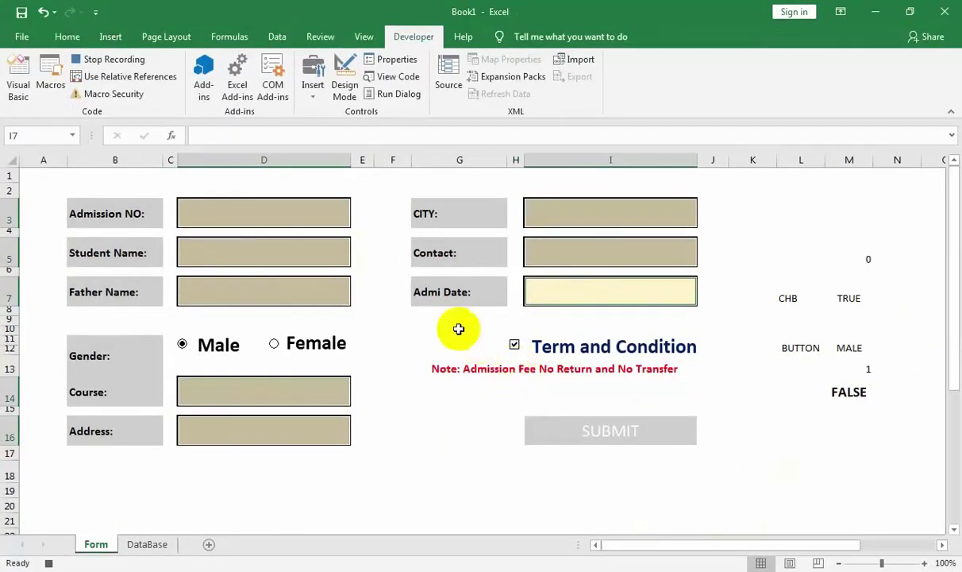
Stop recording Macro1 with the form fields emptied, then select the Admission NO field.
left_click(311, 217)
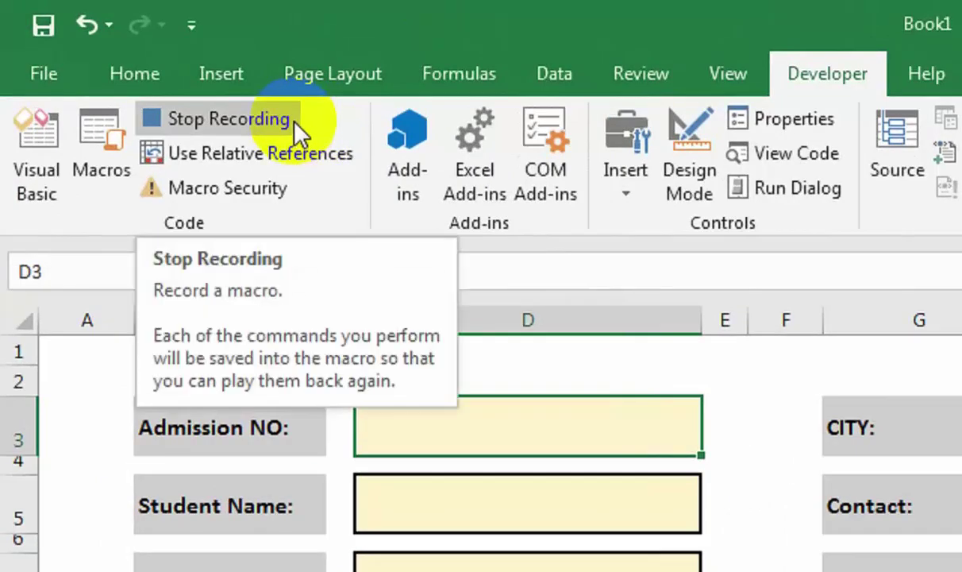
left_click(297, 124)
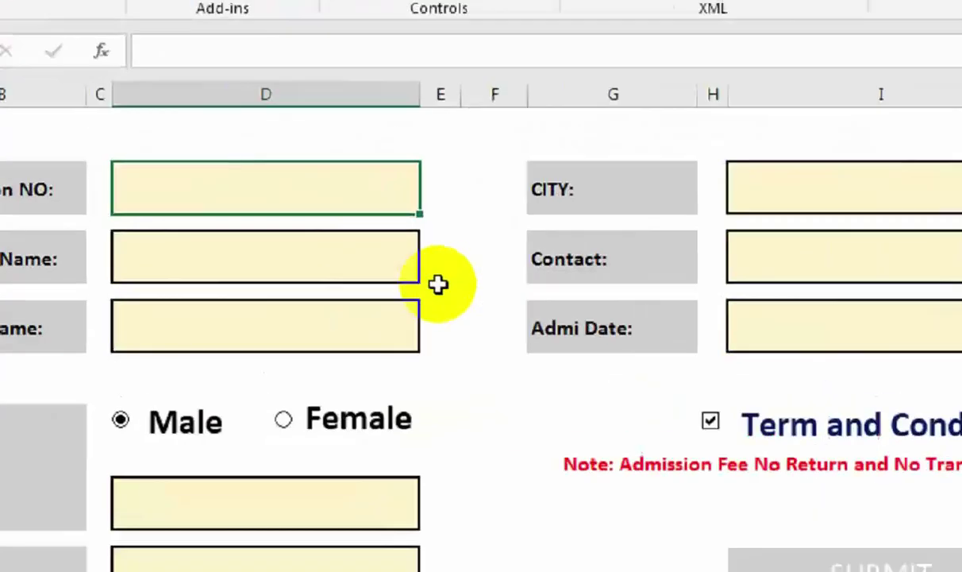
left_click(319, 212)
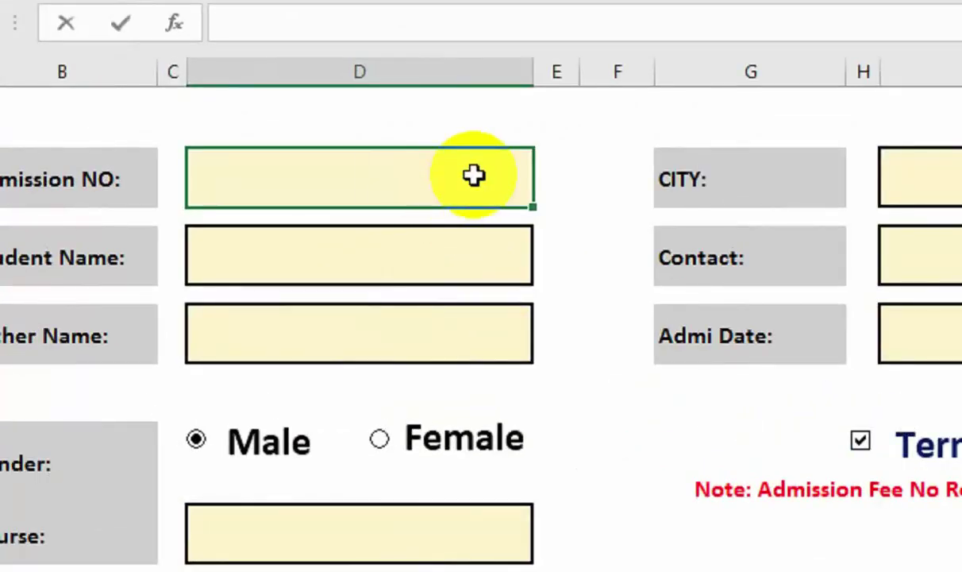
Confirm admission number 101 and enter the student's and father's names.
key("Return")
key("Return")
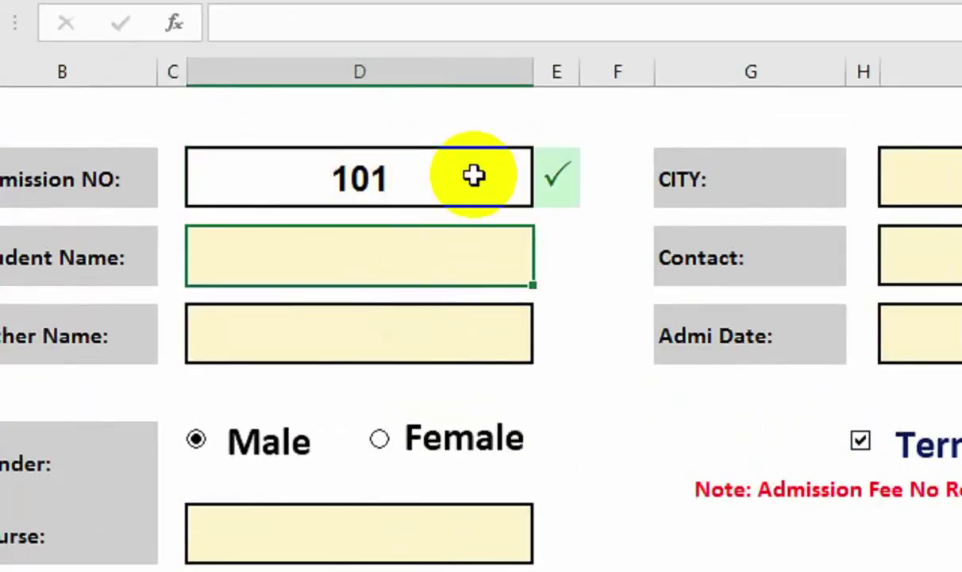
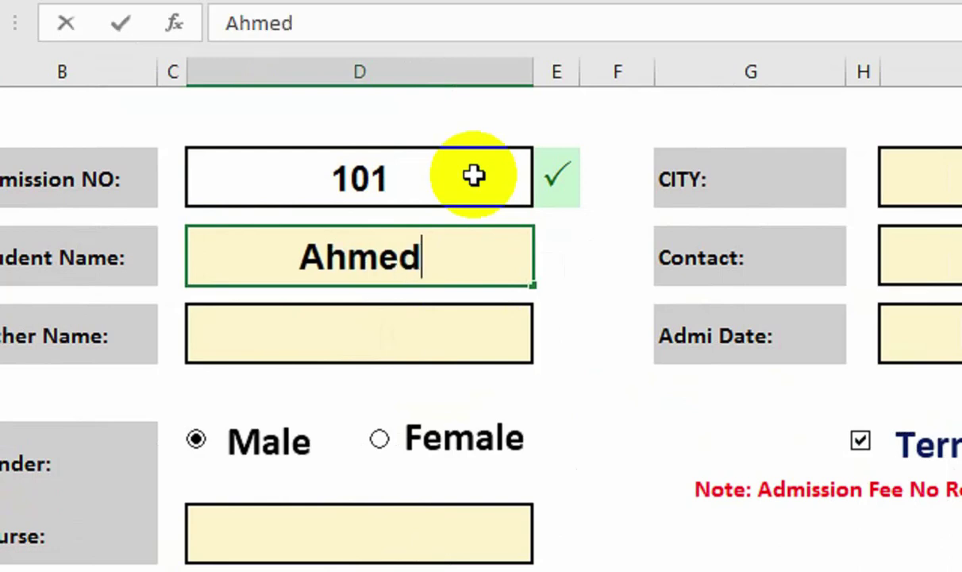
key("Return")
key("Return")
key("Return")
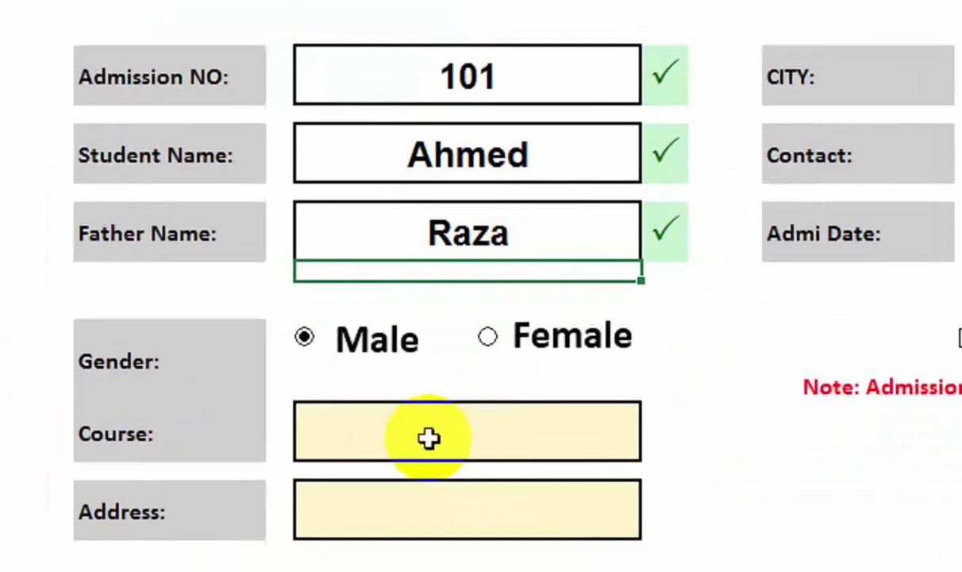
Choose GRAPHICS as the course and type the student's address.
left_click(407, 435)
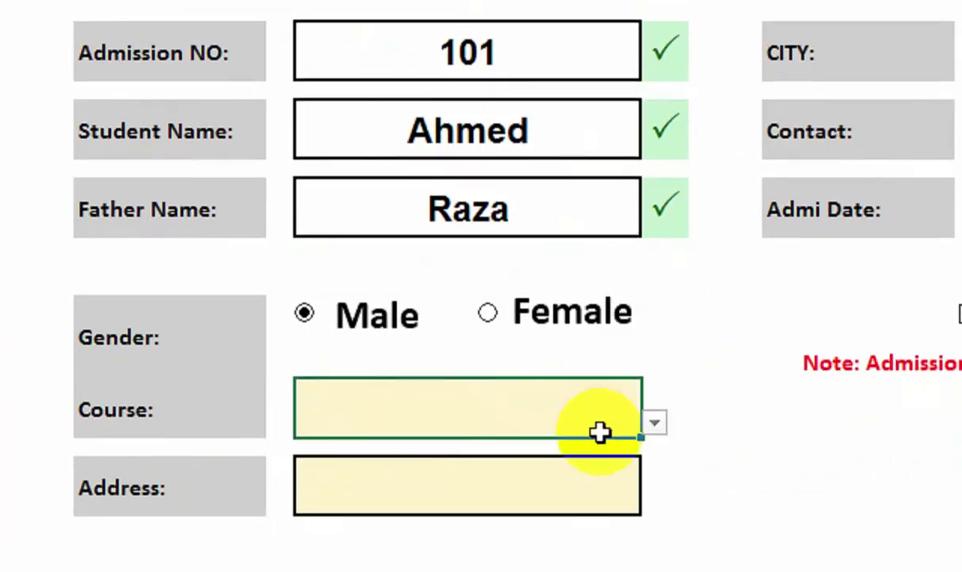
left_click(654, 425)
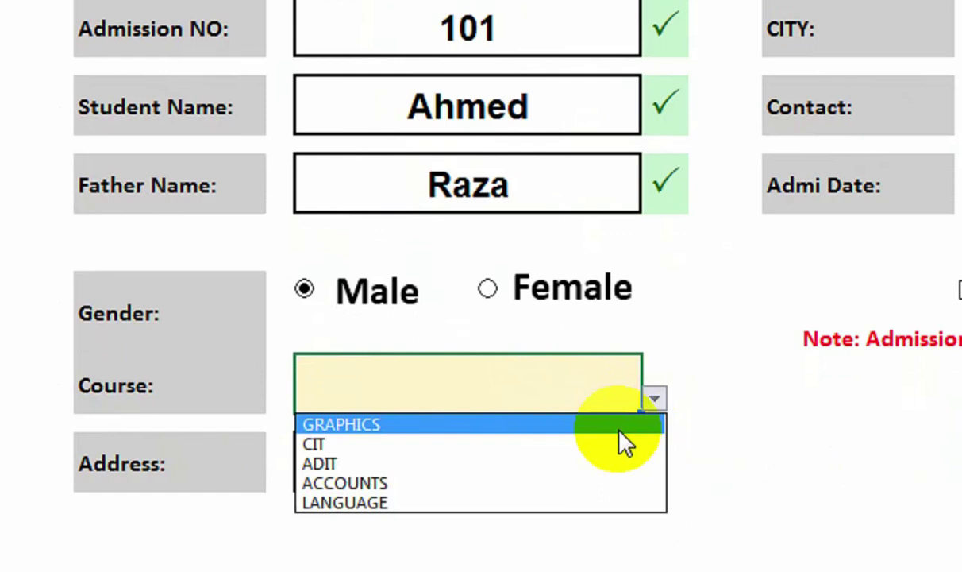
left_click(619, 429)
left_click(441, 442)
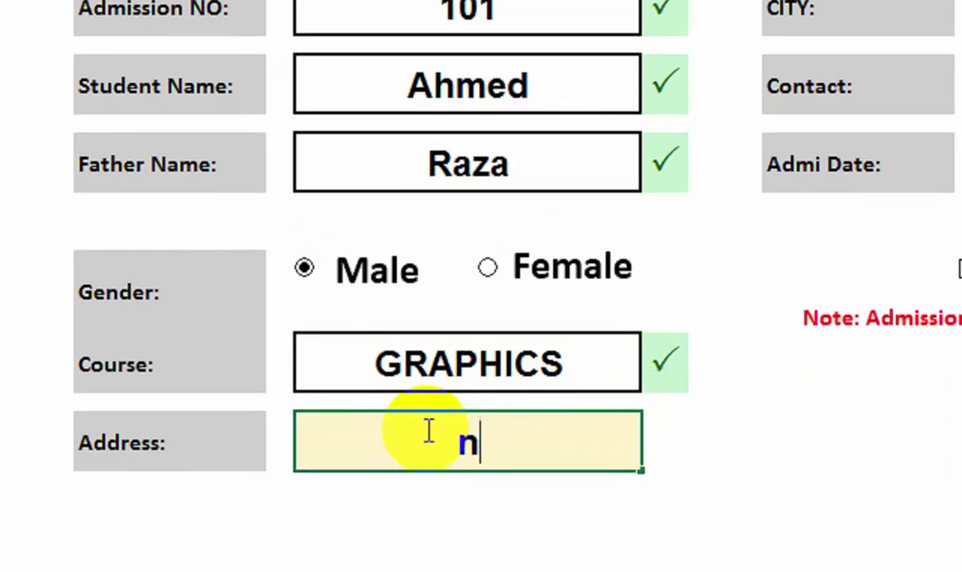
type("nazimabad")
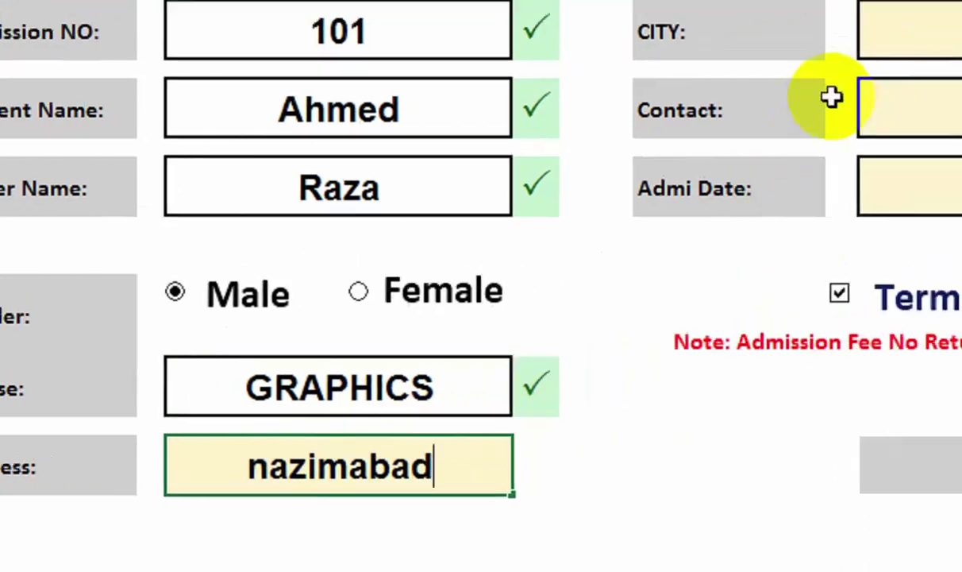
Pick KARACHI as the city, enter the contact number and admission date 1-oct-22.
left_click(961, 3)
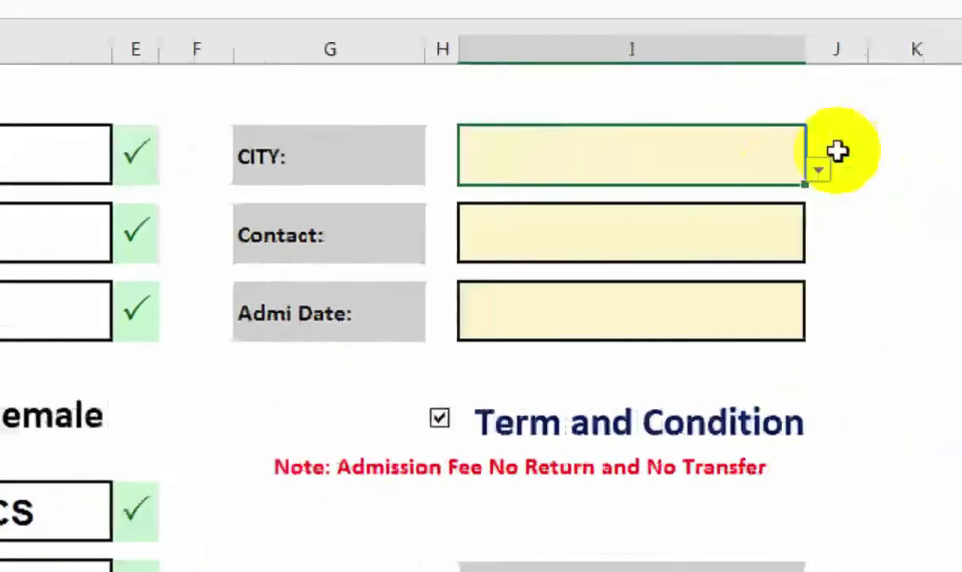
left_click(961, 21)
left_click(714, 199)
left_click(653, 228)
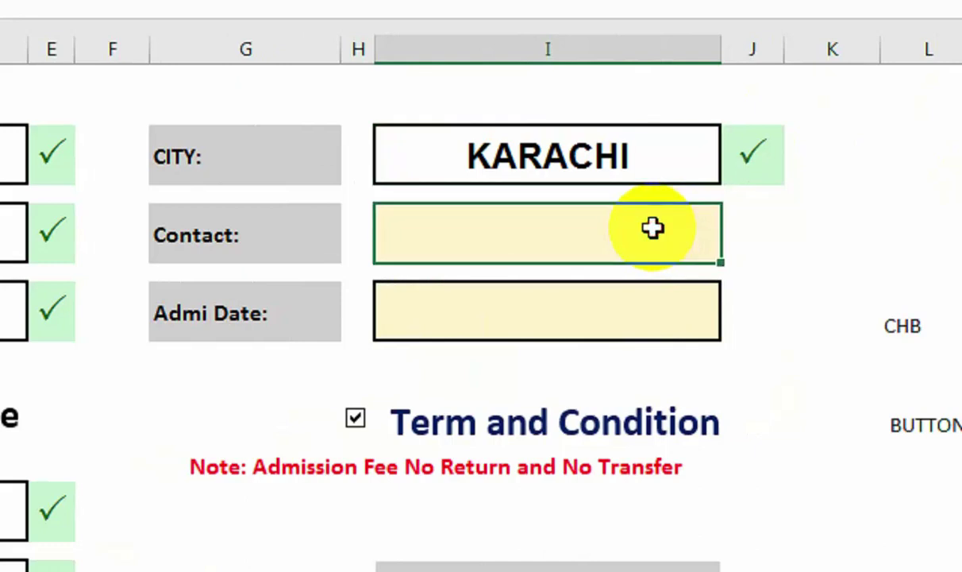
type("365689889")
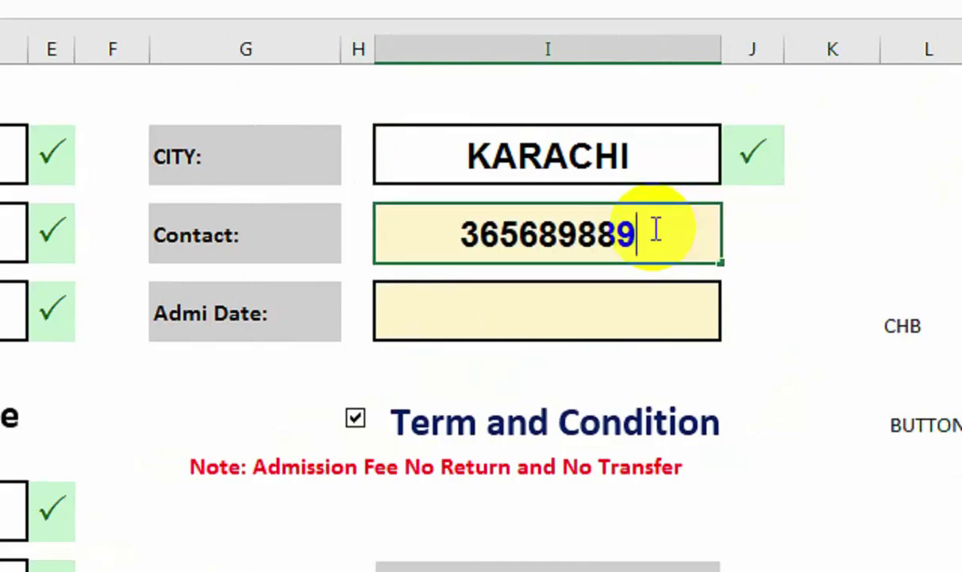
key("Return")
left_click(584, 314)
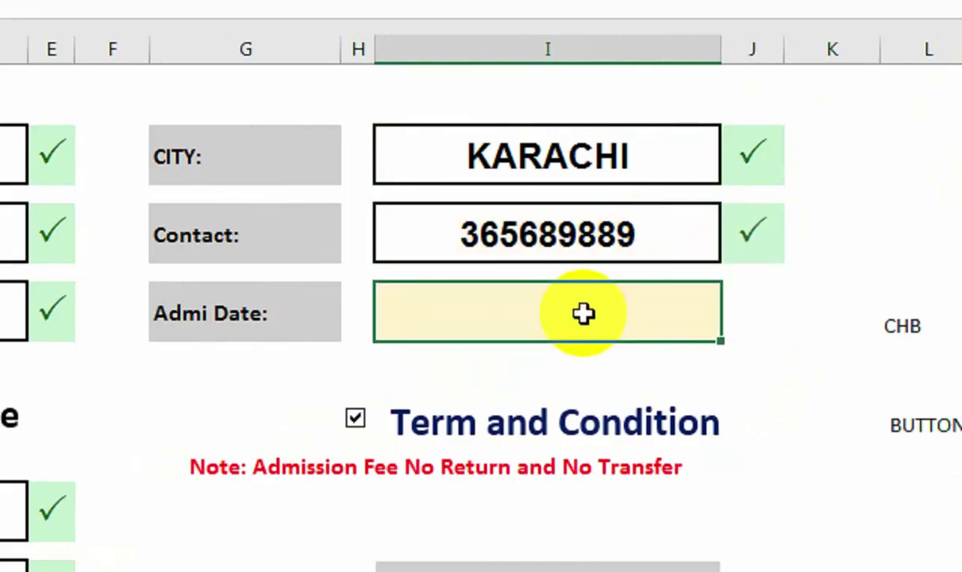
type("1-oct-")
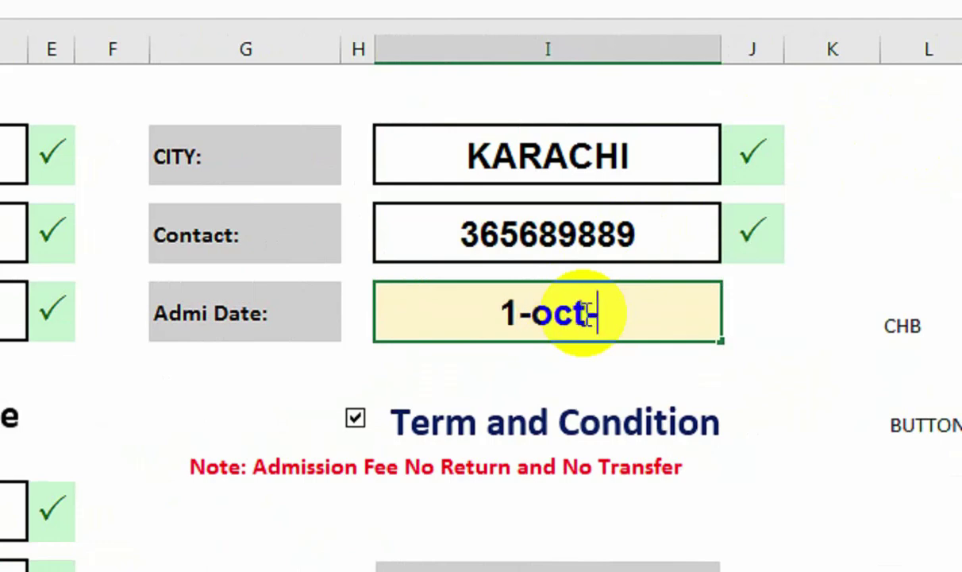
type("22")
key("Return")
scroll(520, 492, "down", 3)
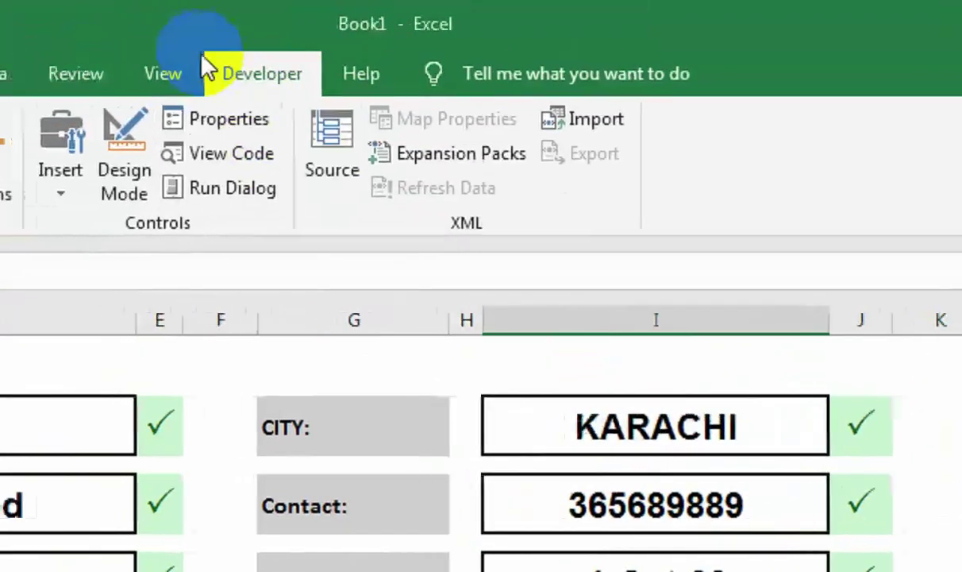
Run Macro1, confirm the new record in DataBase row 3, and return to Form.
left_click(171, 71)
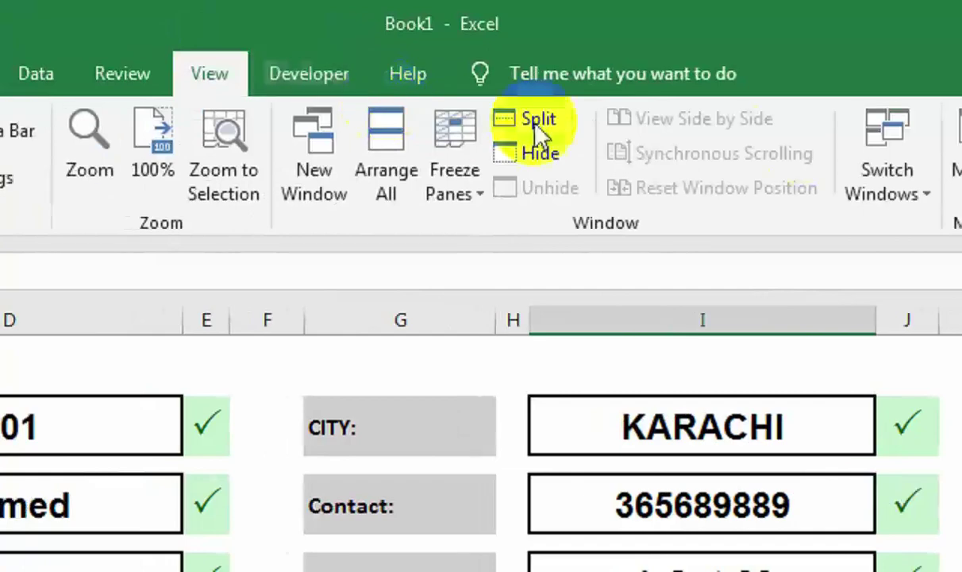
left_click(711, 192)
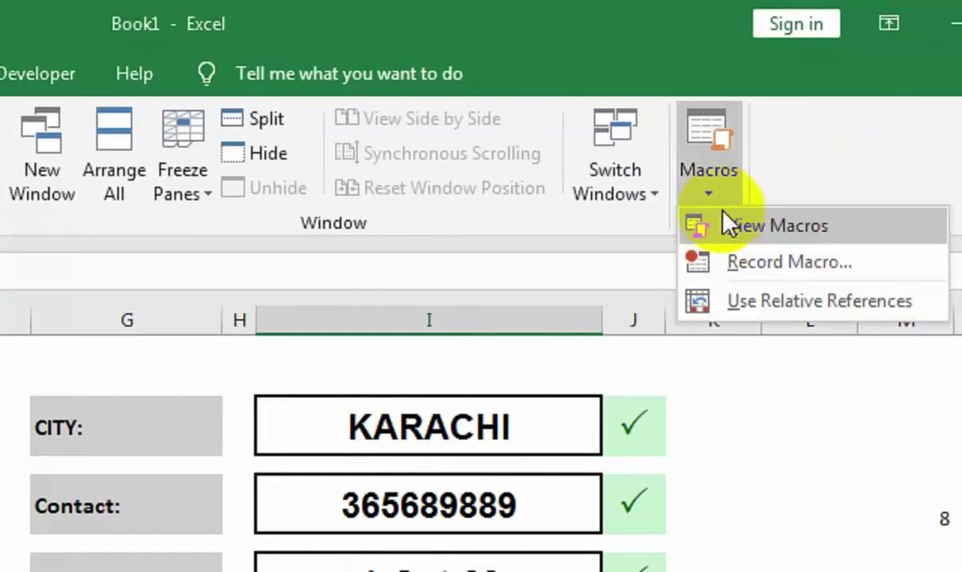
left_click(729, 225)
left_click(242, 431)
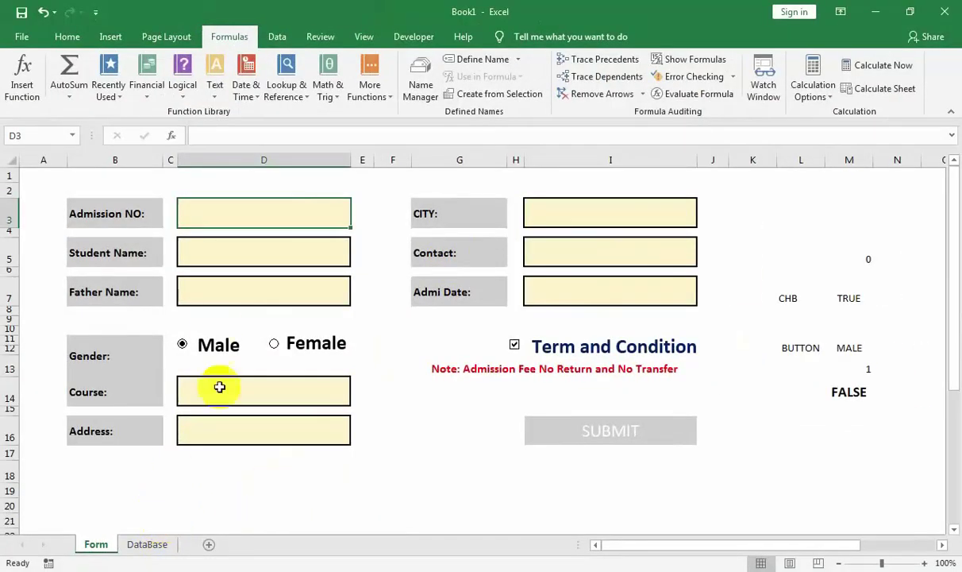
left_click(150, 548)
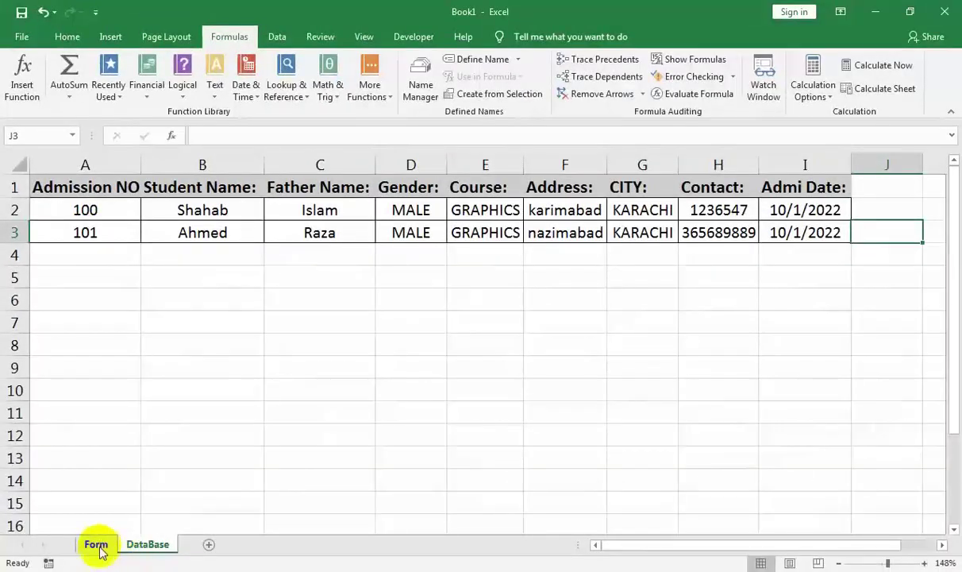
left_click(96, 545)
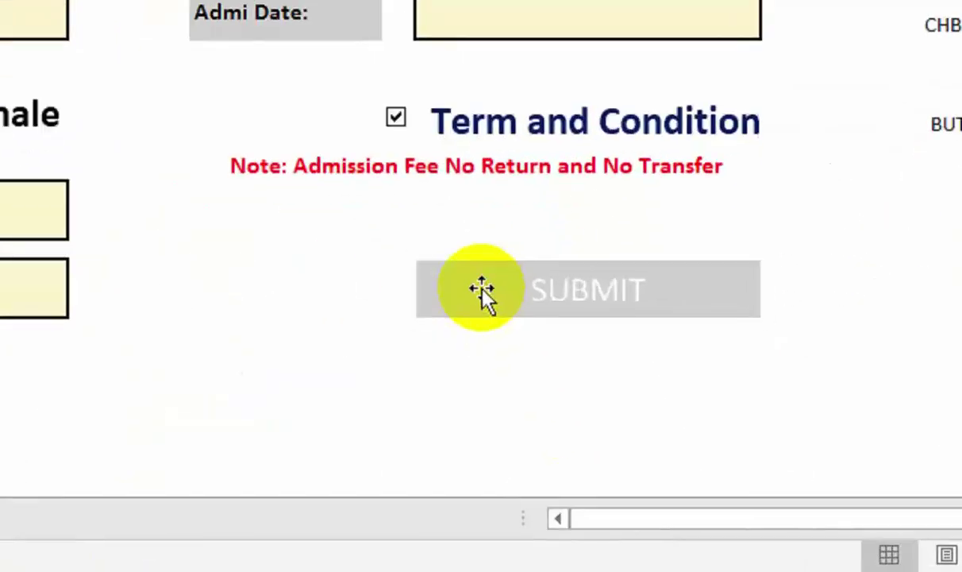
Assign Macro1 to the SUBMIT shape through its right-click menu.
right_click(557, 434)
left_click(592, 159)
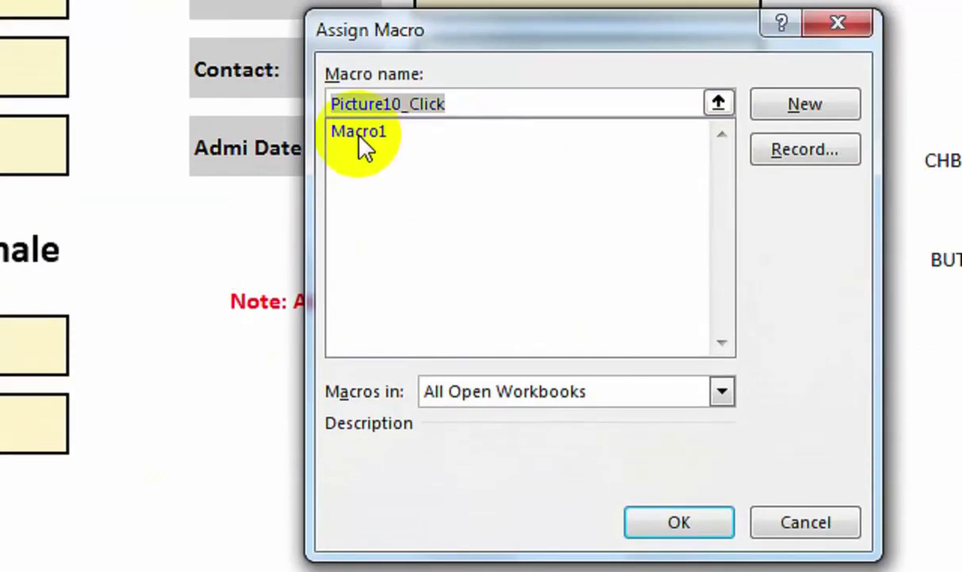
left_click(360, 133)
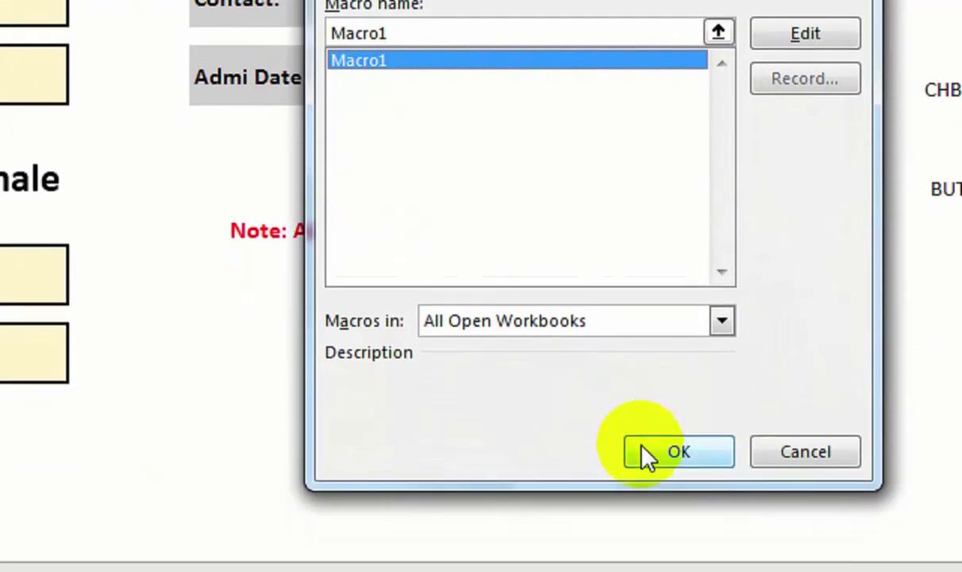
left_click(642, 521)
left_click(245, 431)
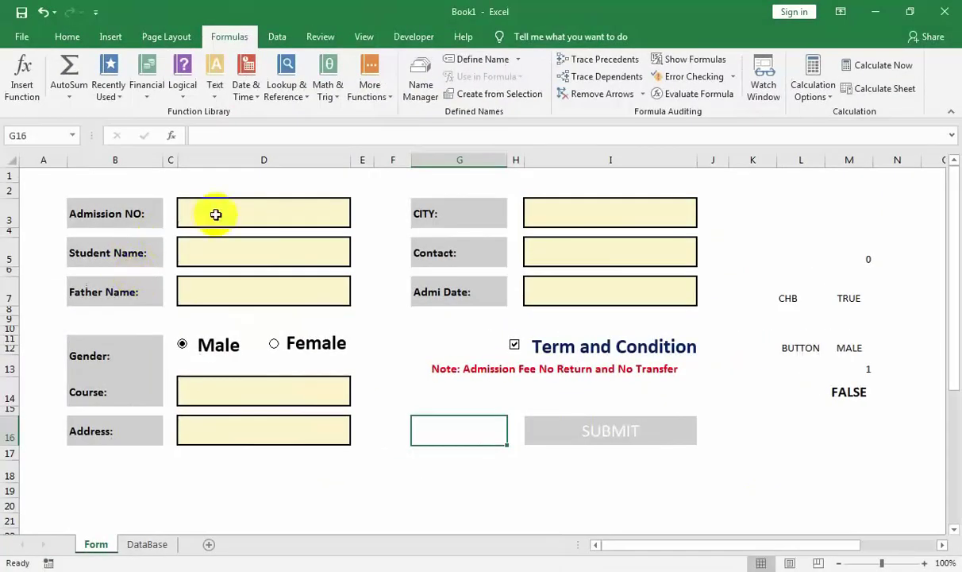
Enter admission number 102 and the student's name, fixing a misplaced entry, then the father's name.
left_click(217, 212)
type("102")
key("Return")
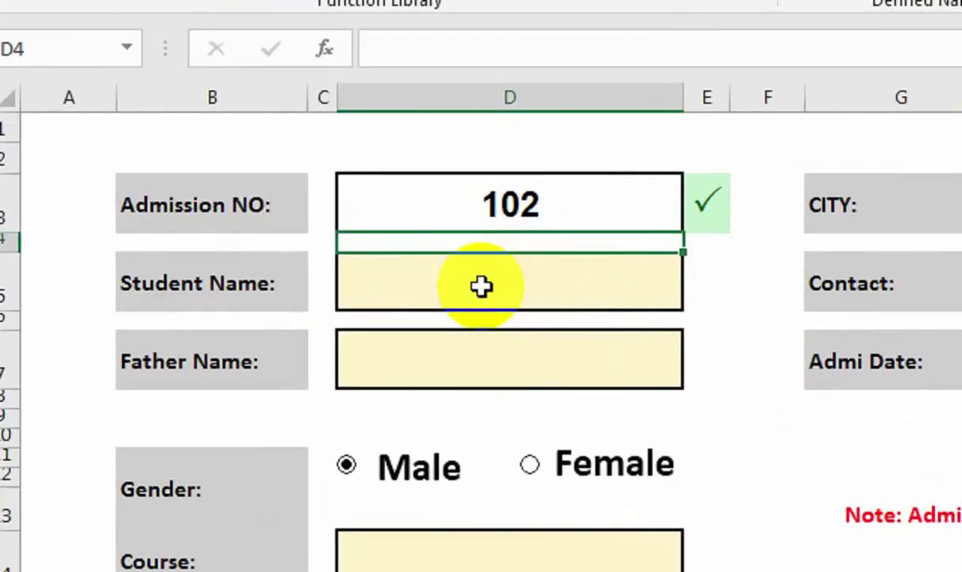
type("waqas")
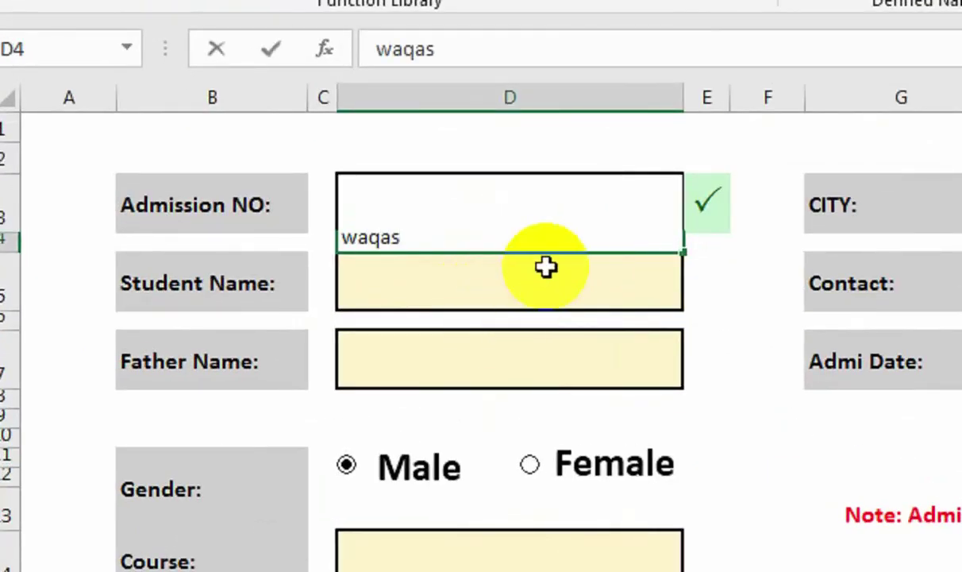
key("Return")
left_click(518, 244)
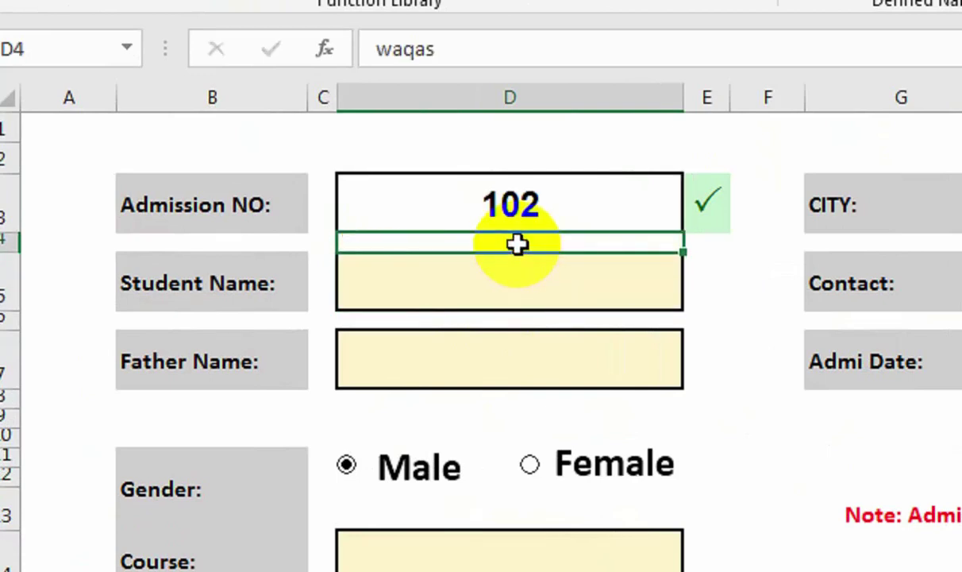
key("Delete")
key("Down")
type("waq")
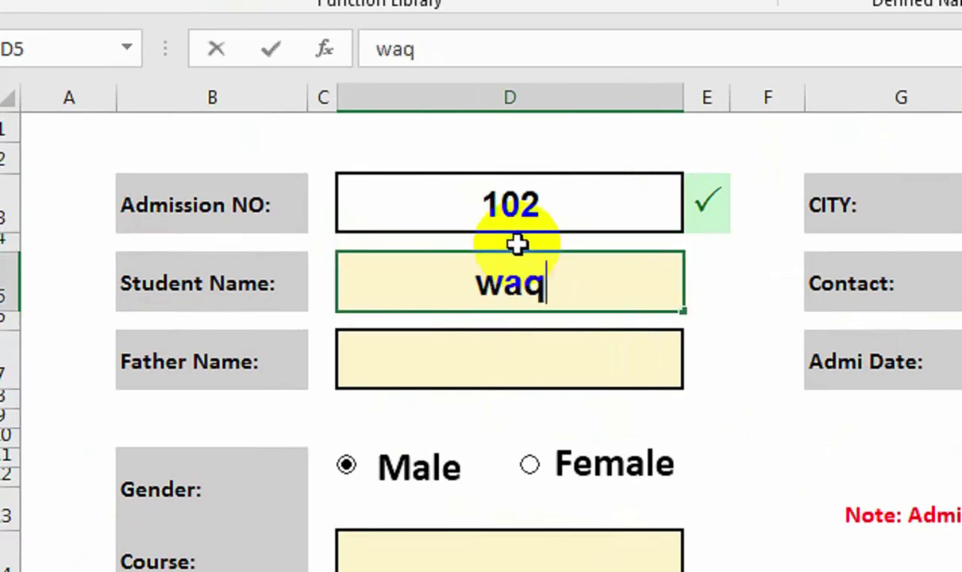
type("ad")
key("Return")
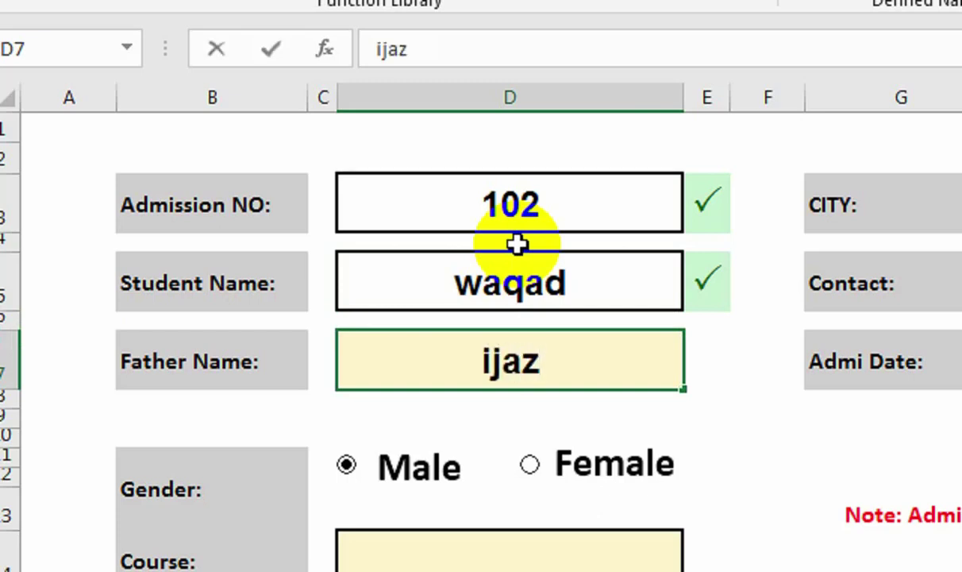
key("Return")
key("Return")
key("Return")
key("Return")
key("Return")
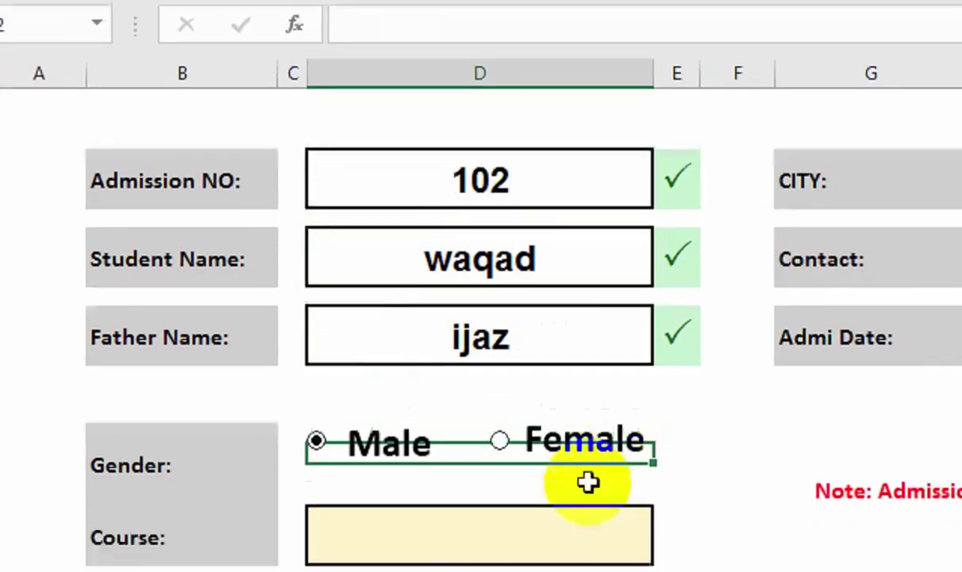
Choose CIT as the course and type the student's address.
left_click(612, 532)
left_click(667, 553)
left_click(639, 442)
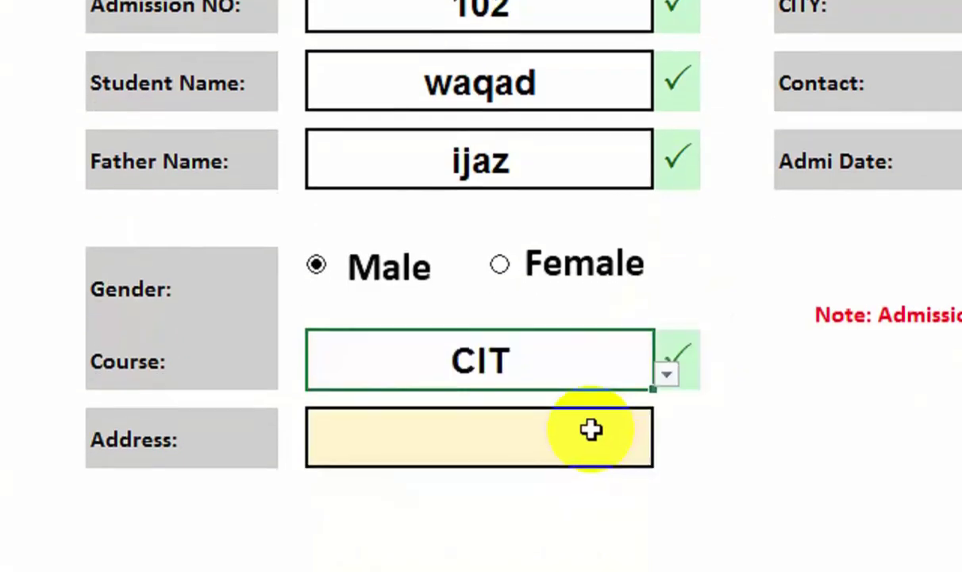
left_click(591, 429)
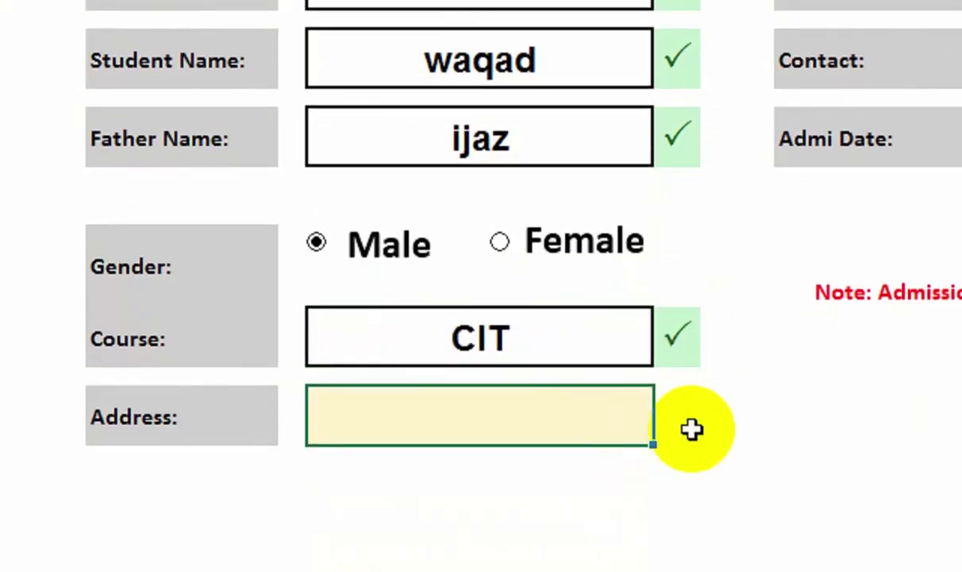
type("gulshan")
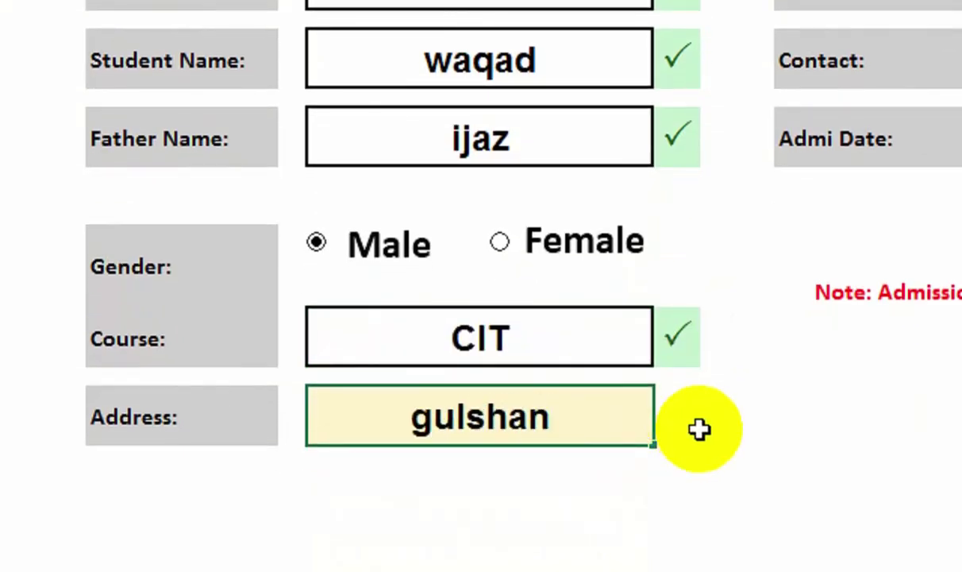
Pick KARACHI as the city and enter admission date 02-oct-22.
left_click(858, 119)
left_click(763, 134)
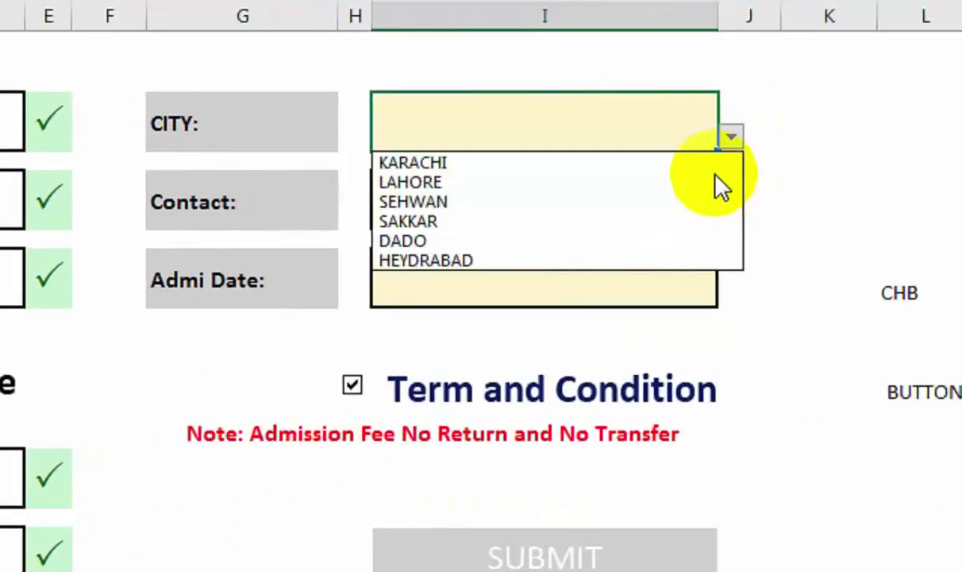
left_click(693, 166)
left_click(612, 204)
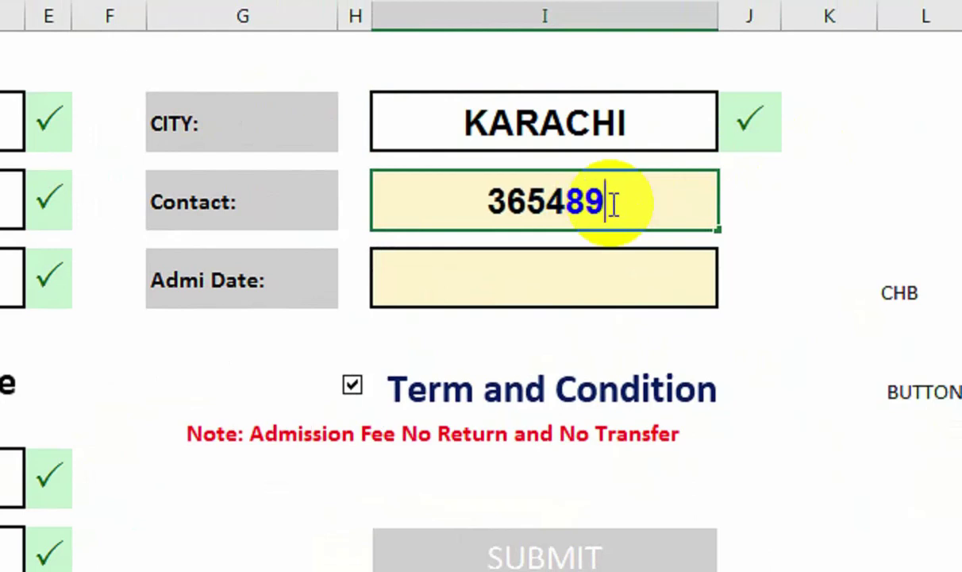
left_click(506, 274)
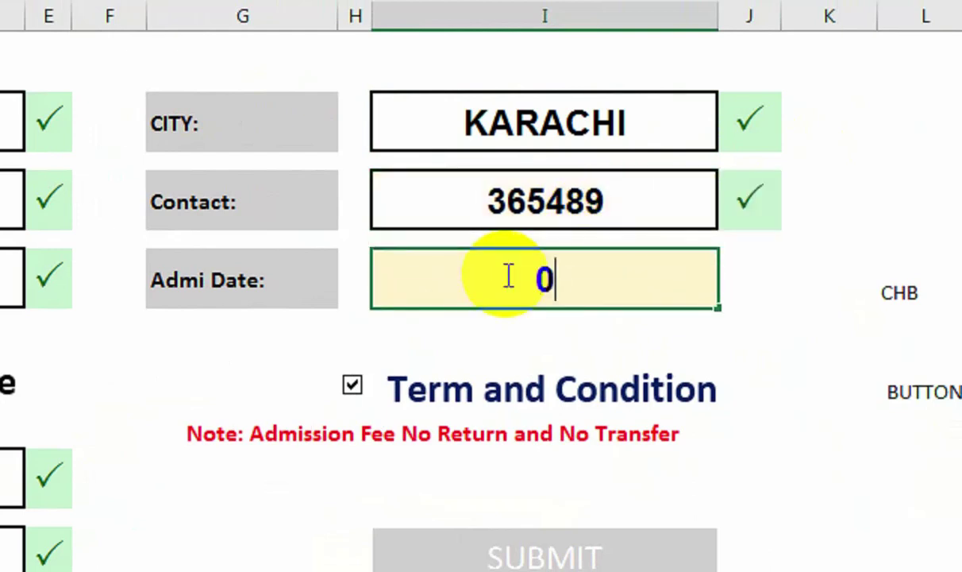
type("02-oct-22")
key("Return")
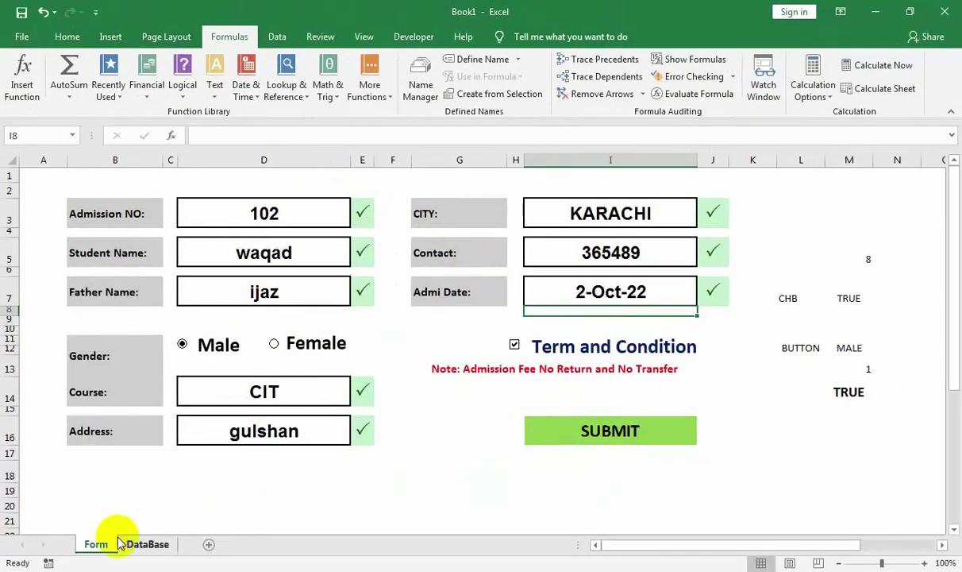
Submit record 102 with SUBMIT, check it in DataBase row 4, then return to Form.
left_click(546, 445)
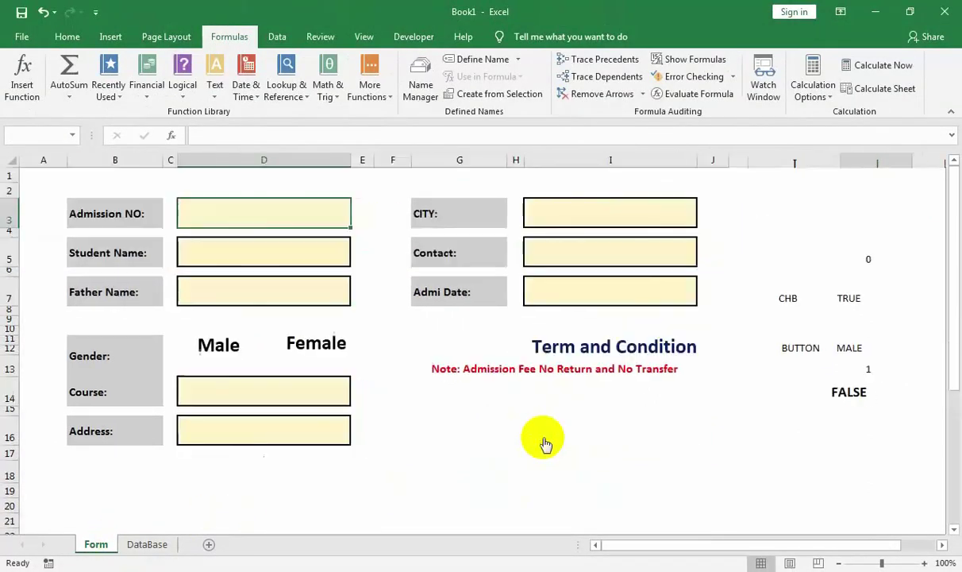
left_click(155, 543)
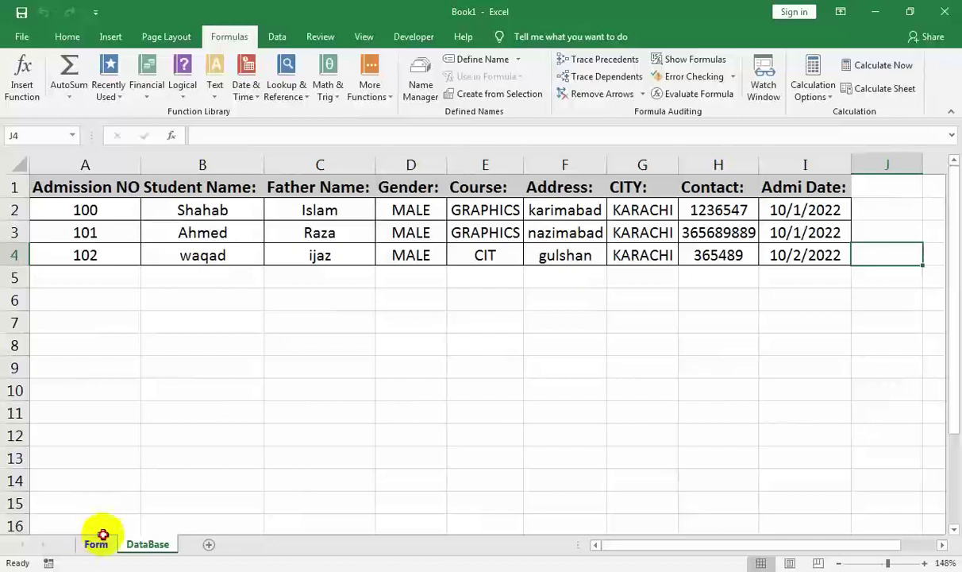
left_click(96, 543)
key("alt+F11")
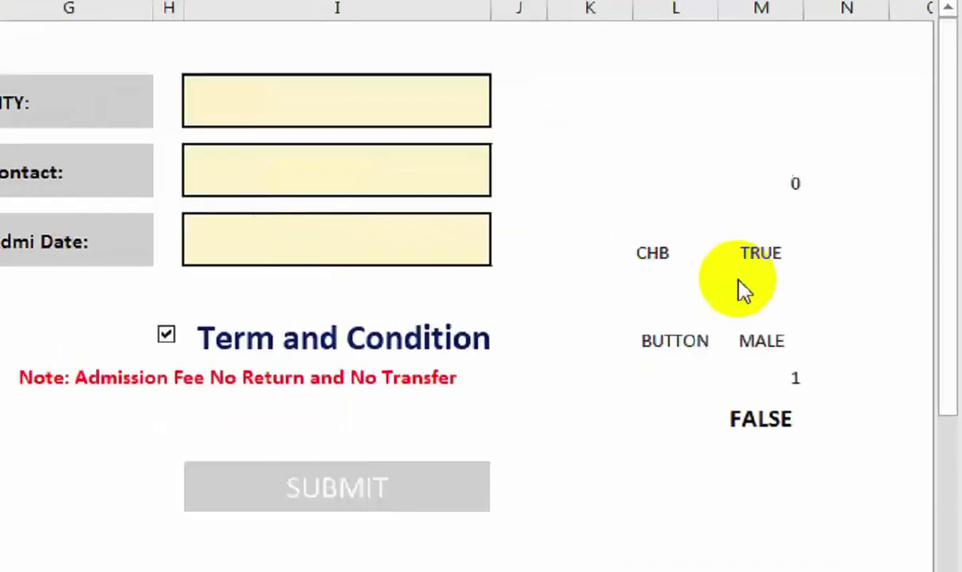
Hide the helper values in L5:N14 by setting their font colour to white.
left_click(809, 262)
left_click_drag(794, 247, 881, 405)
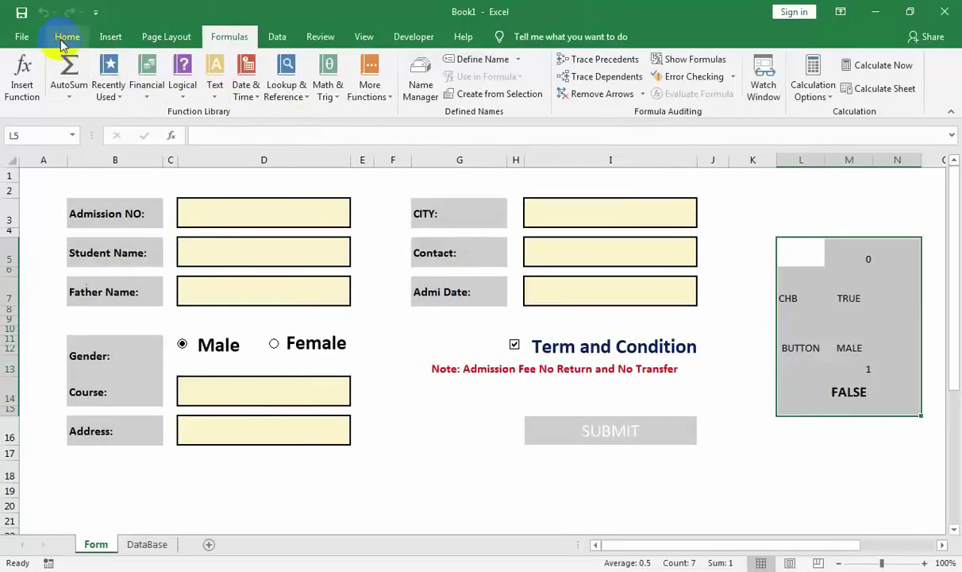
left_click(67, 36)
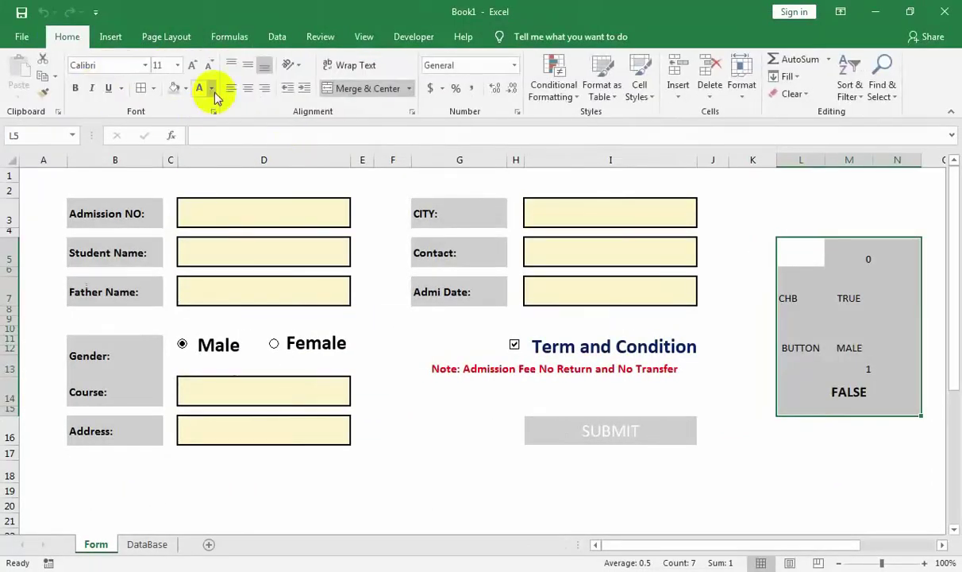
left_click(201, 89)
left_click(713, 320)
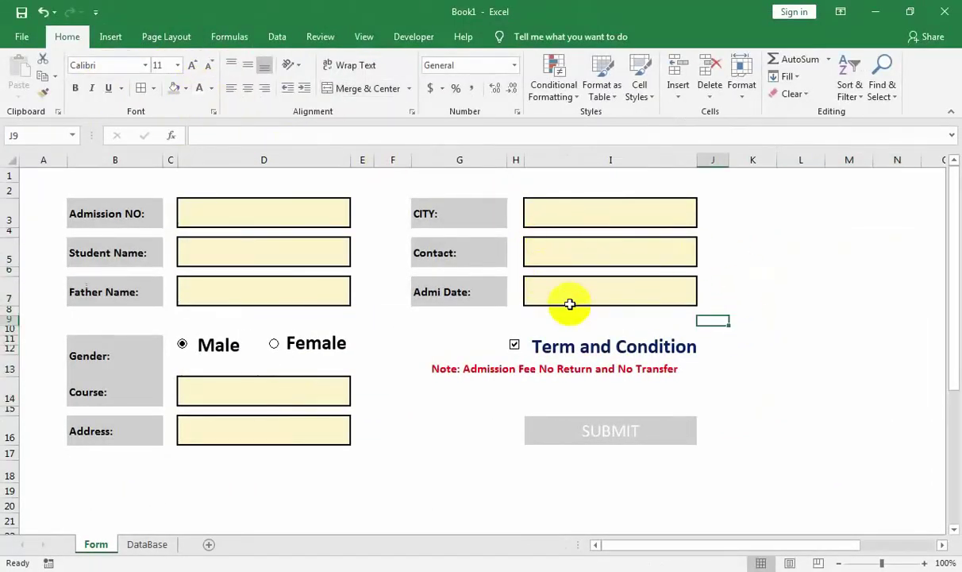
left_click(411, 38)
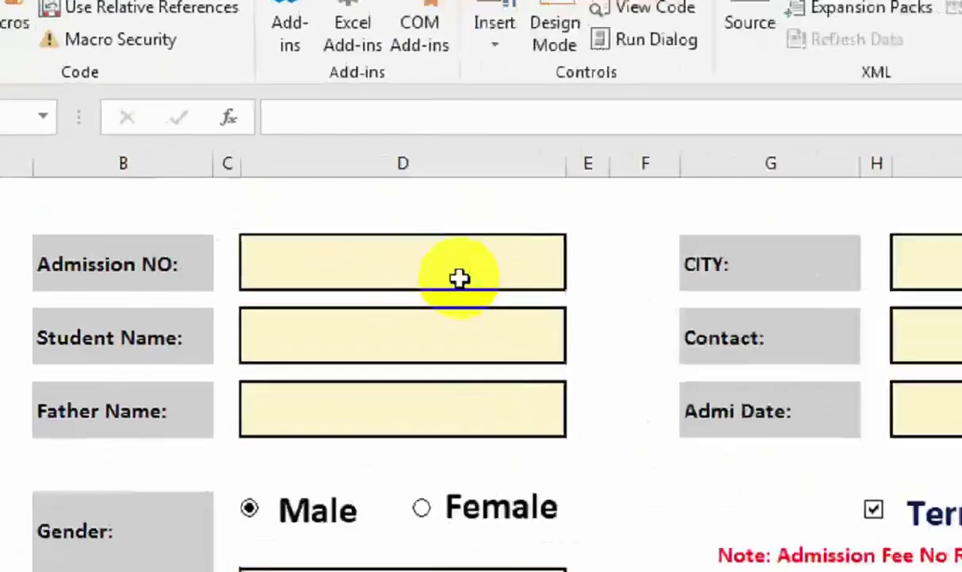
Enter admission number 103 with placeholder 'sdas' for student and father names.
left_click(294, 220)
type("103")
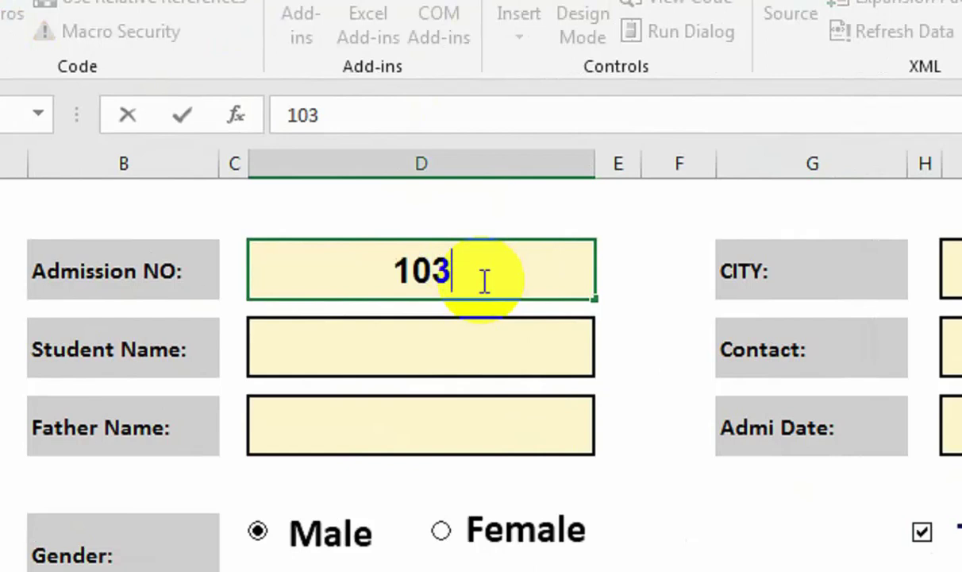
key("Return")
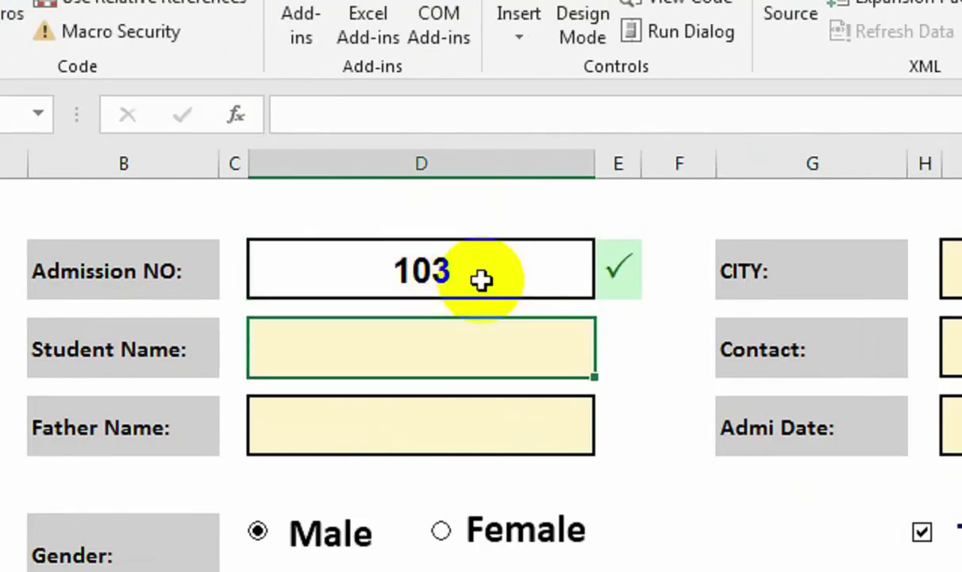
type("sdas")
key("Return")
type("sdas")
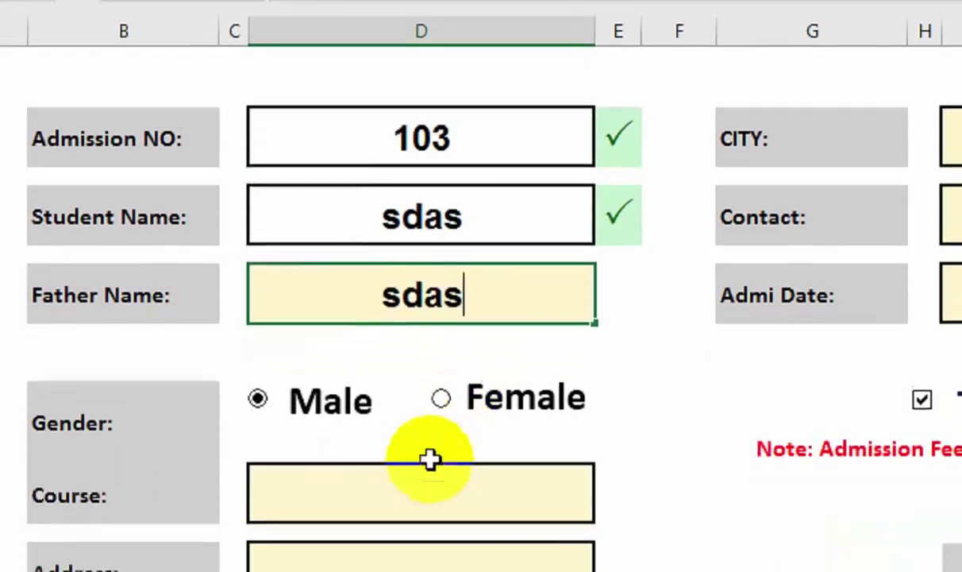
key("Return")
Choose GRAPHICS as the course and enter placeholder address 'asd'.
left_click(608, 506)
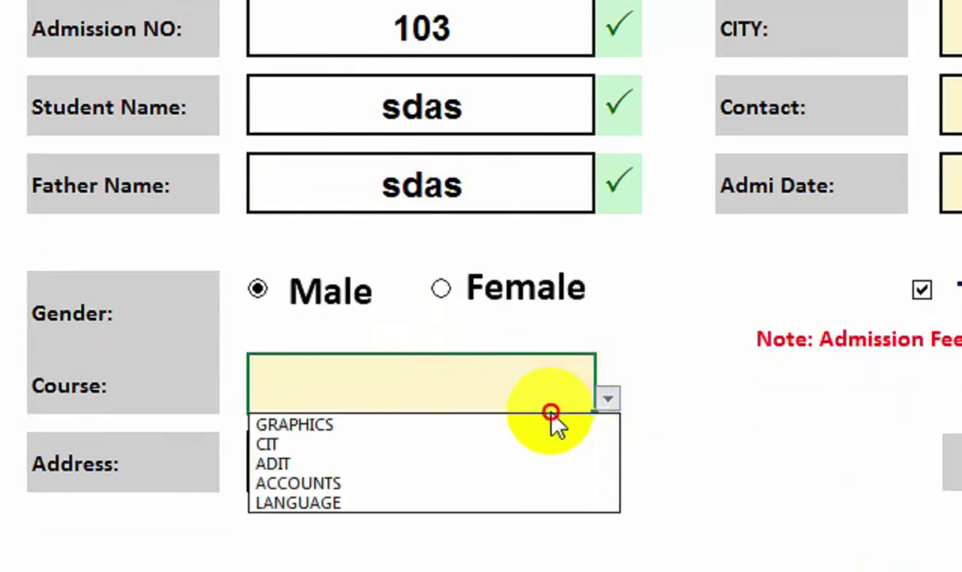
left_click(551, 412)
left_click(607, 400)
left_click(589, 425)
left_click(528, 429)
left_click(517, 458)
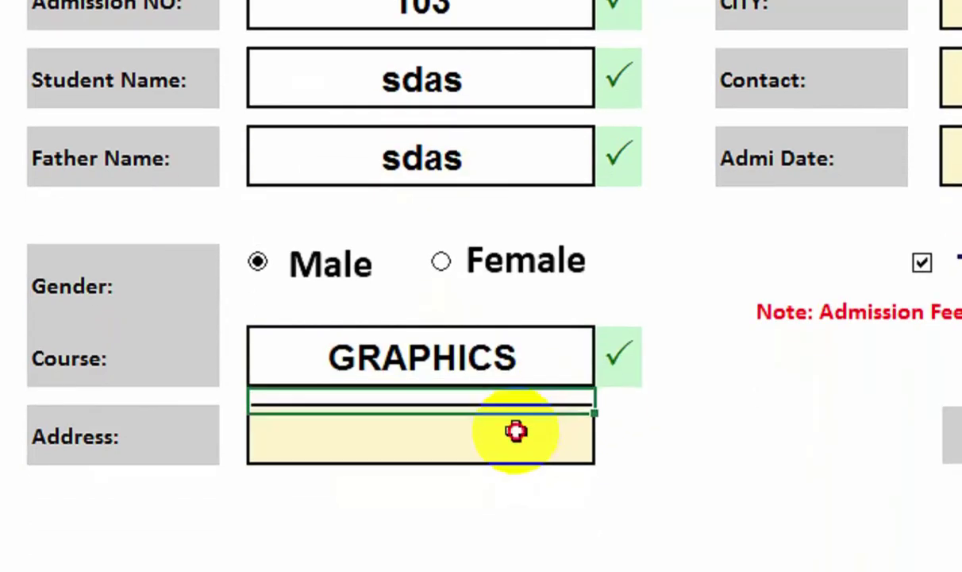
type("asd")
left_click(875, 360)
Pick SEHWAN as the city, enter contact 'a234324' and admission date 01-oct-22.
left_click(784, 105)
left_click(760, 143)
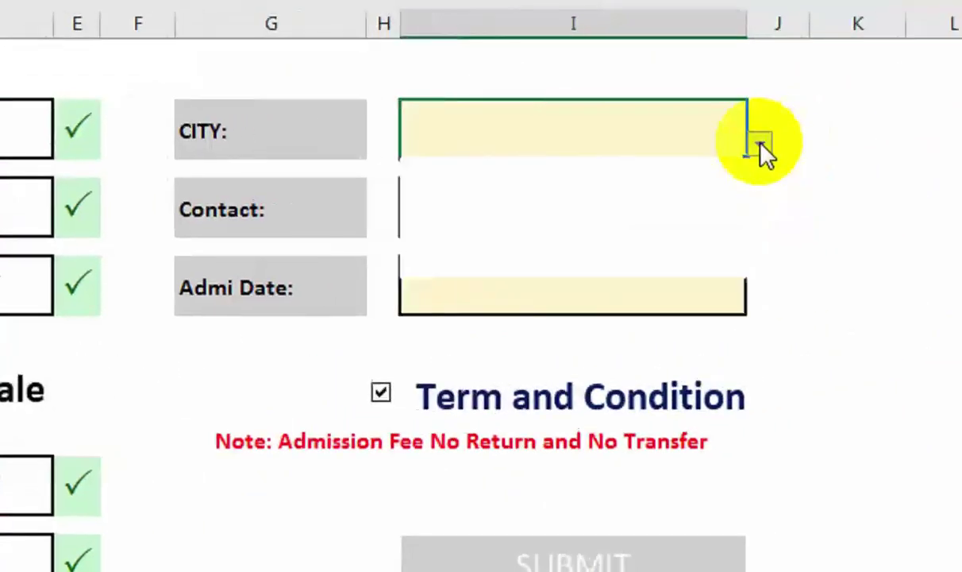
left_click(712, 211)
left_click(667, 223)
type("a")
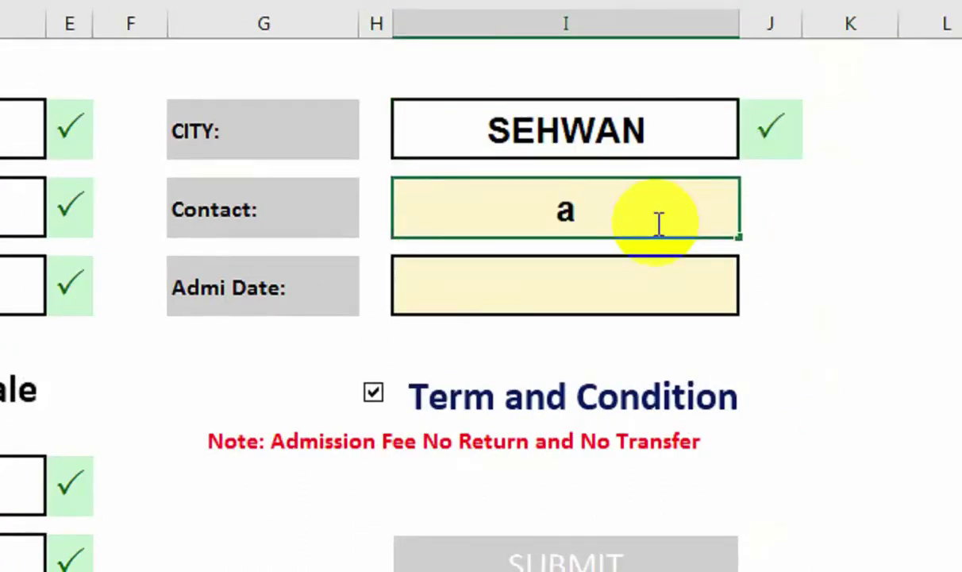
type("234324")
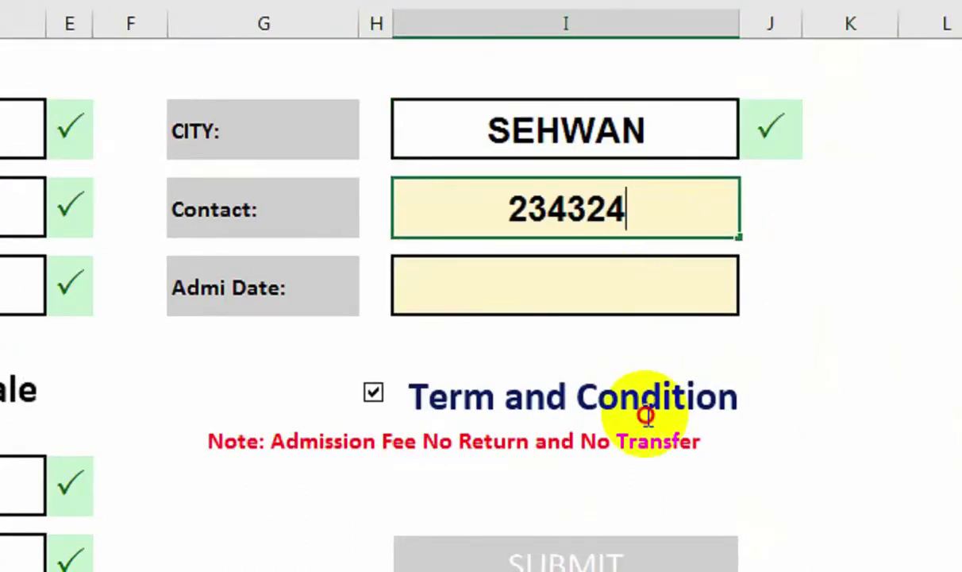
left_click(644, 409)
left_click(633, 288)
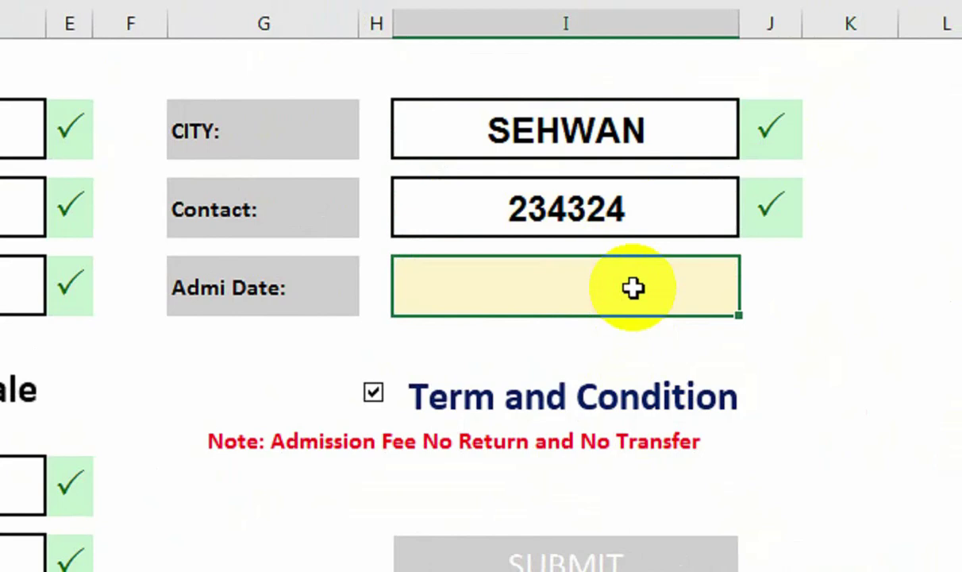
type("01-oct-22")
key("Return")
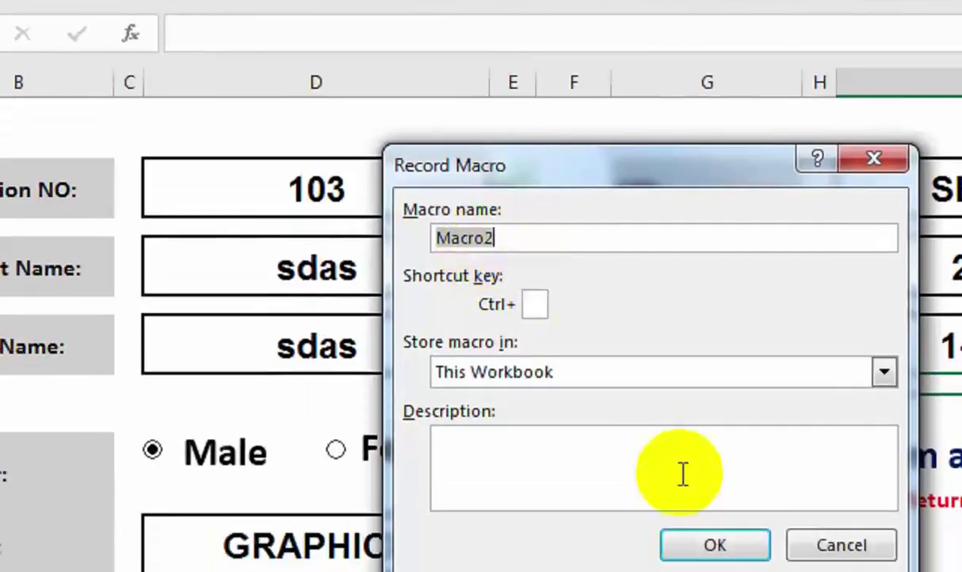
Start recording Macro2, then select all eight form entry cells and delete their contents.
left_click(452, 387)
left_click(691, 447)
left_click(385, 93)
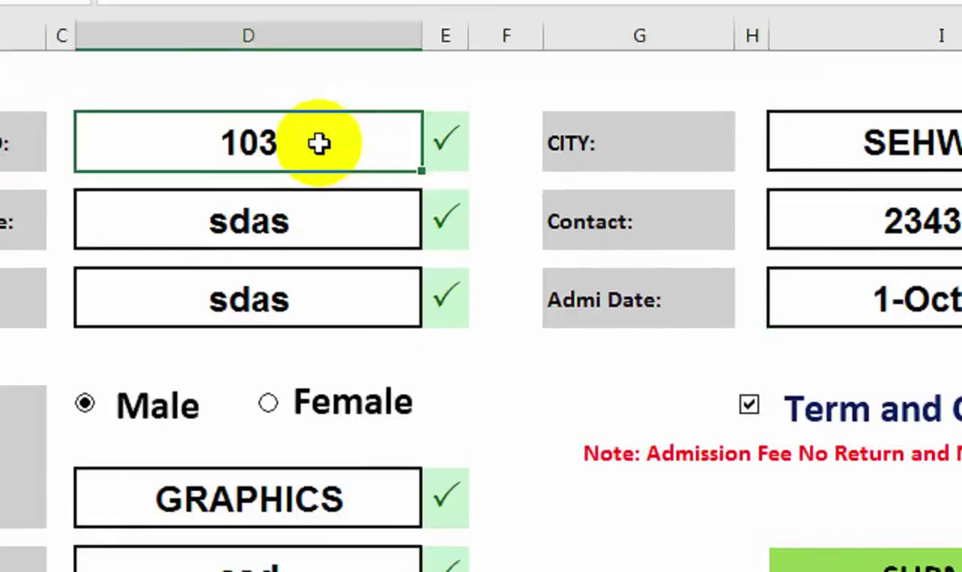
left_click(308, 210, "ctrl")
left_click(323, 313, "ctrl")
left_click(332, 500, "ctrl")
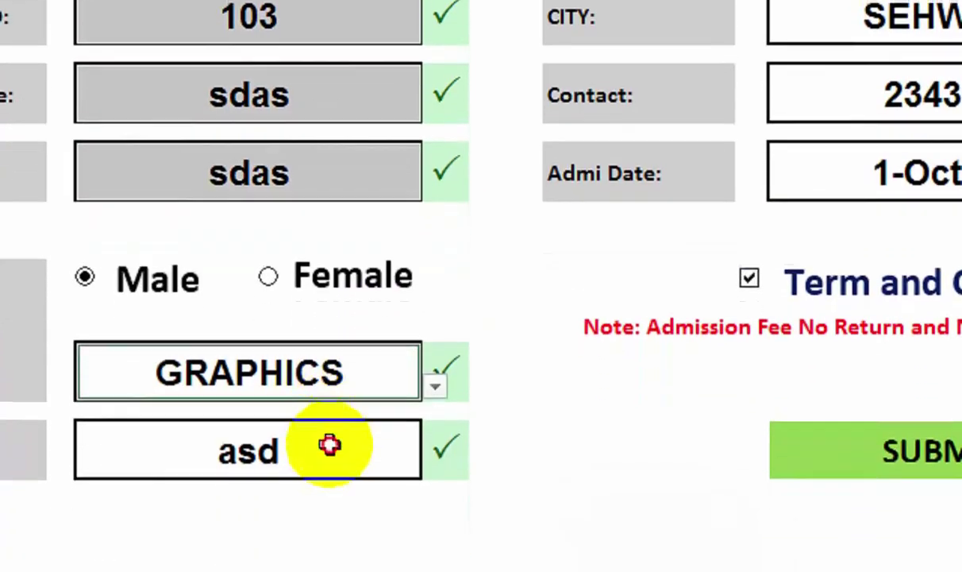
left_click(329, 445, "ctrl")
left_click(882, 18, "ctrl")
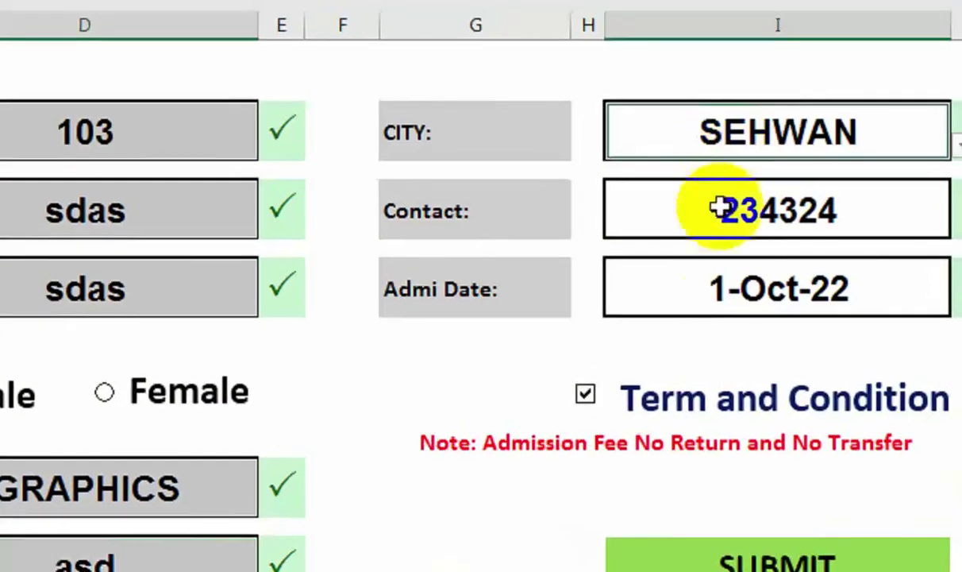
left_click(884, 106, "ctrl")
left_click(715, 282, "ctrl")
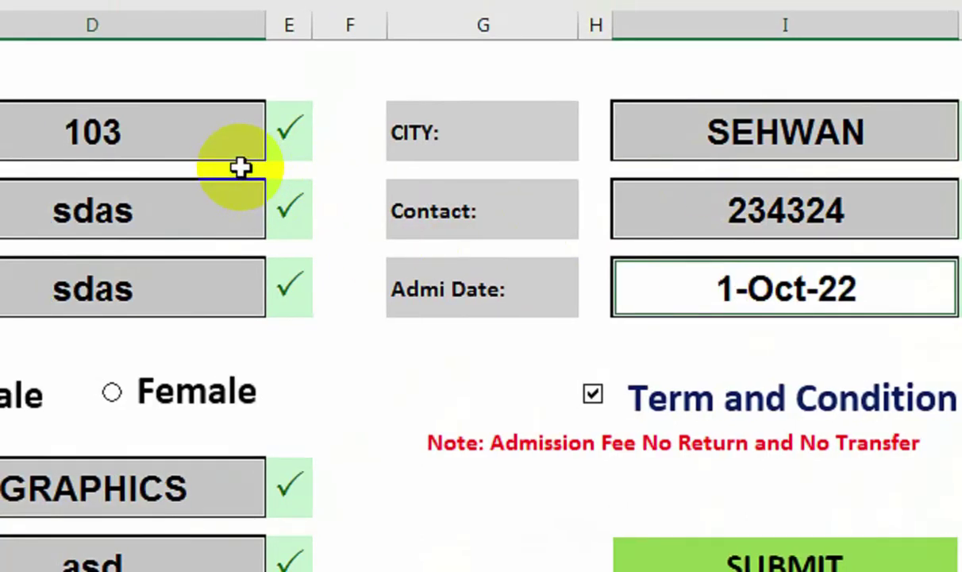
key("Delete")
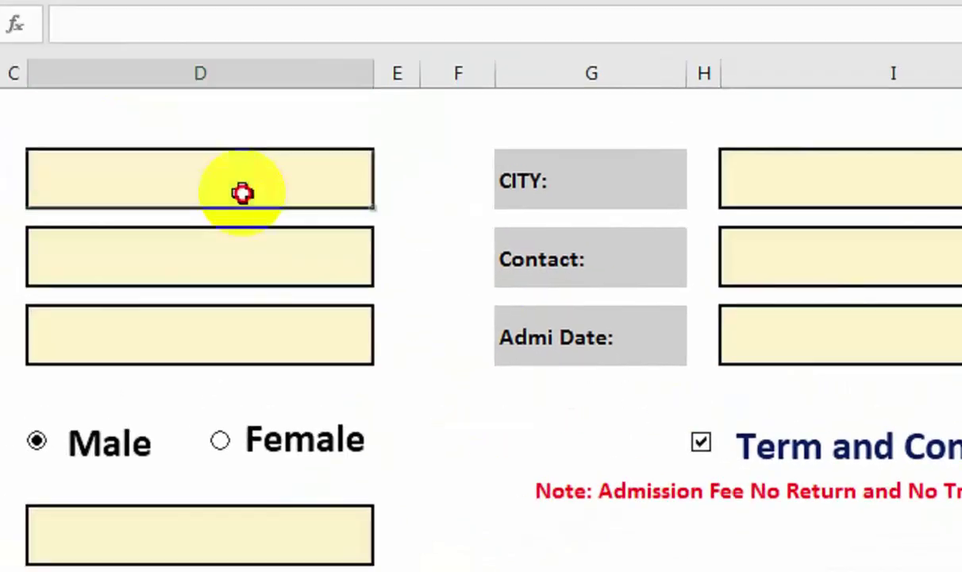
Stop recording Macro2 and leave the cursor on G16.
left_click(243, 193)
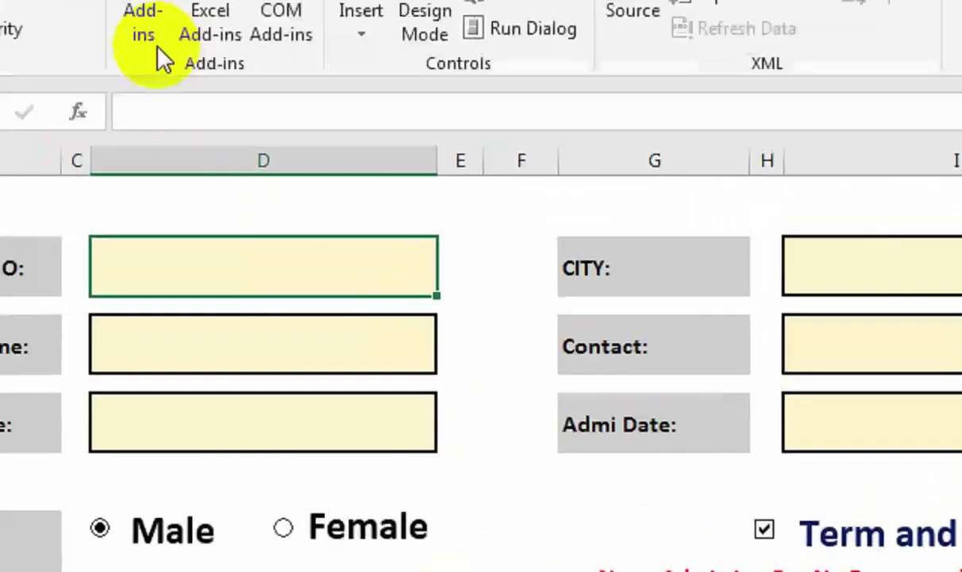
left_click(185, 120)
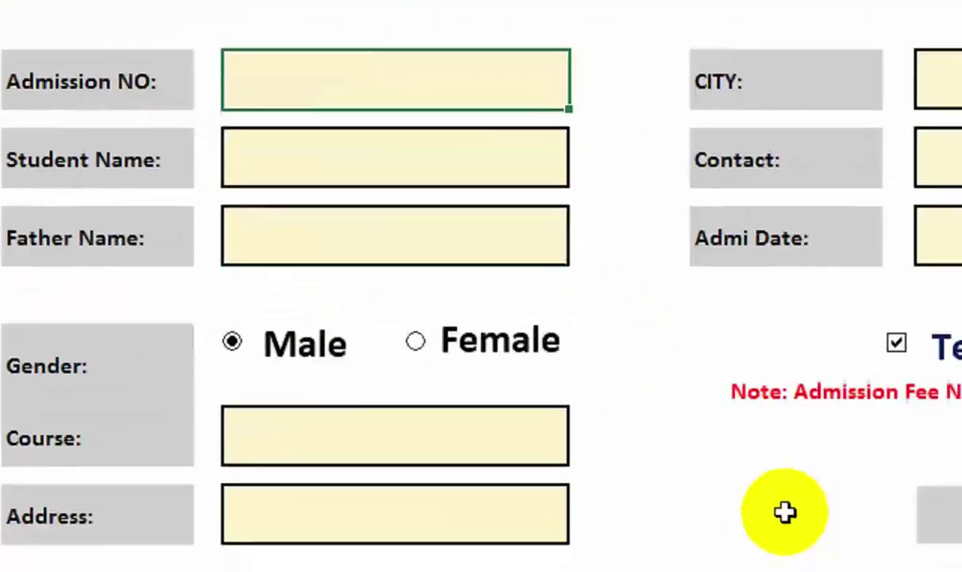
left_click(784, 512)
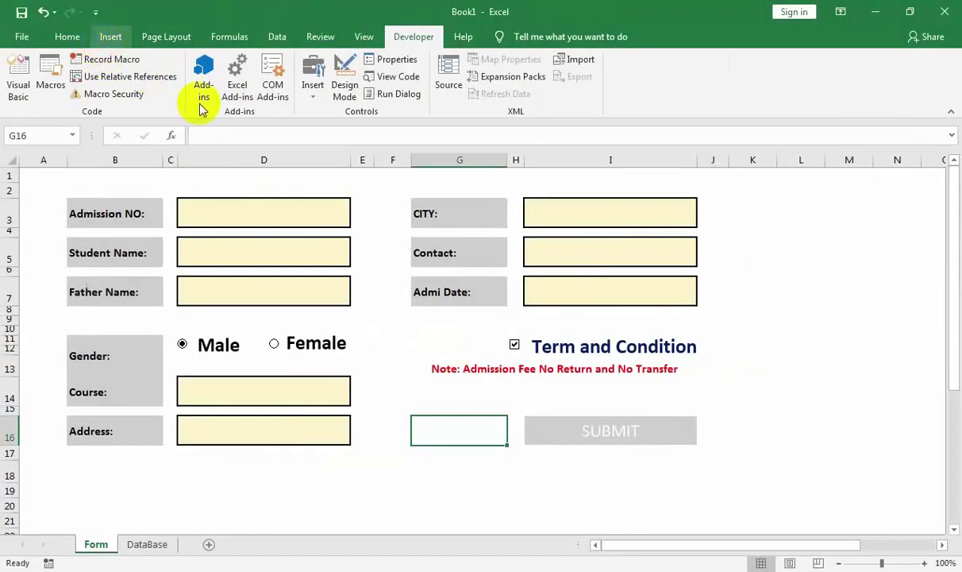
Draw a rectangle beside SUBMIT with a red fill and no outline.
left_click(176, 96)
left_click(238, 162)
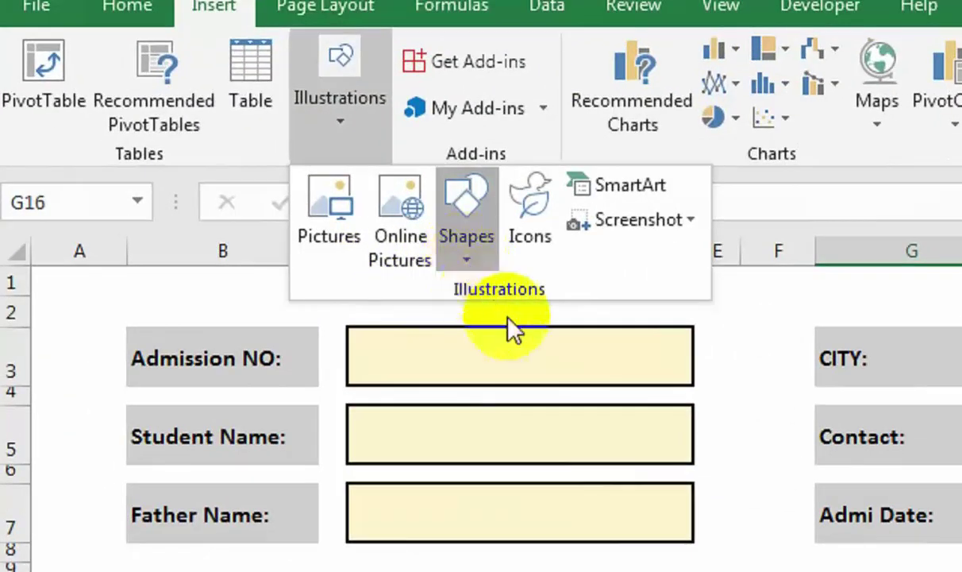
left_click(542, 322)
left_click_drag(702, 418, 722, 428)
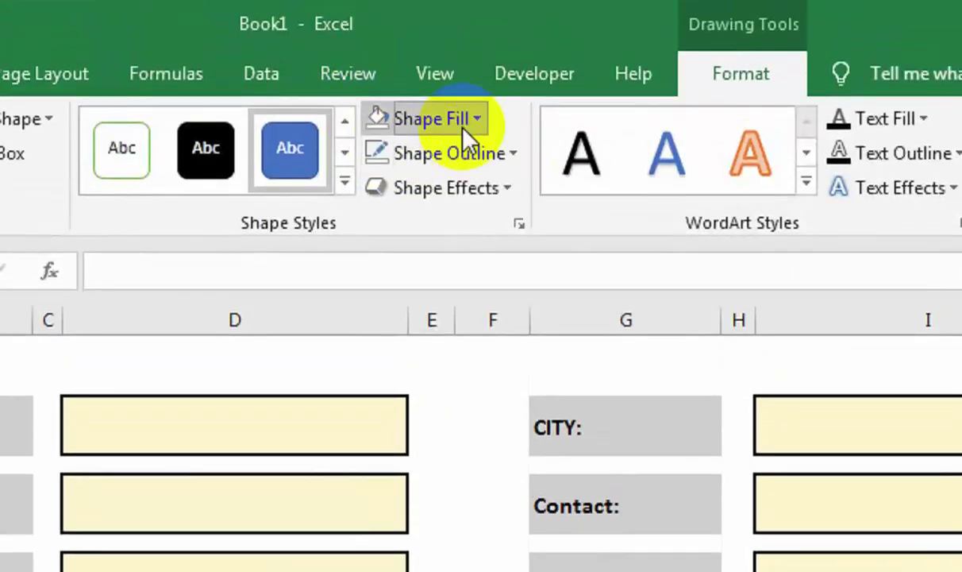
left_click(465, 129)
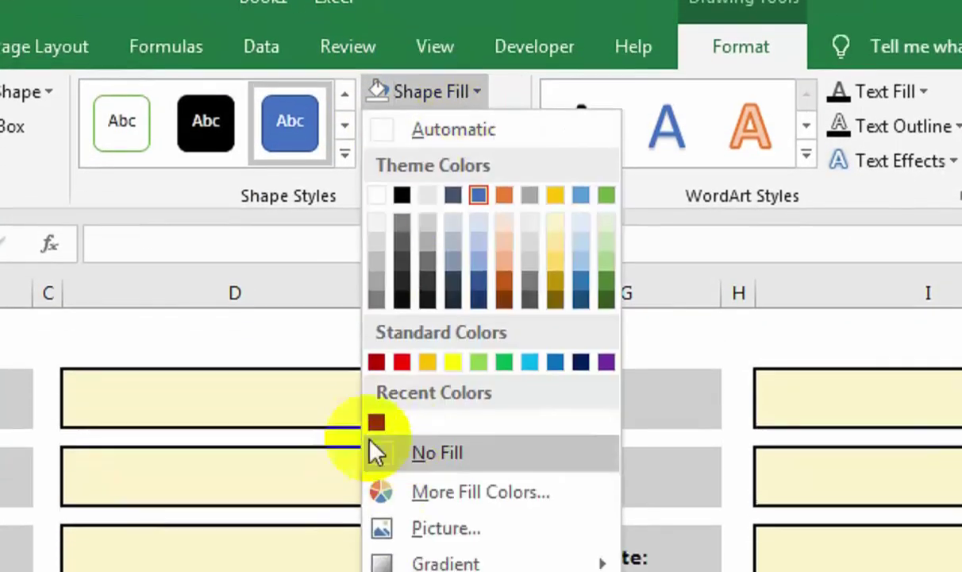
left_click(381, 399)
left_click(477, 153)
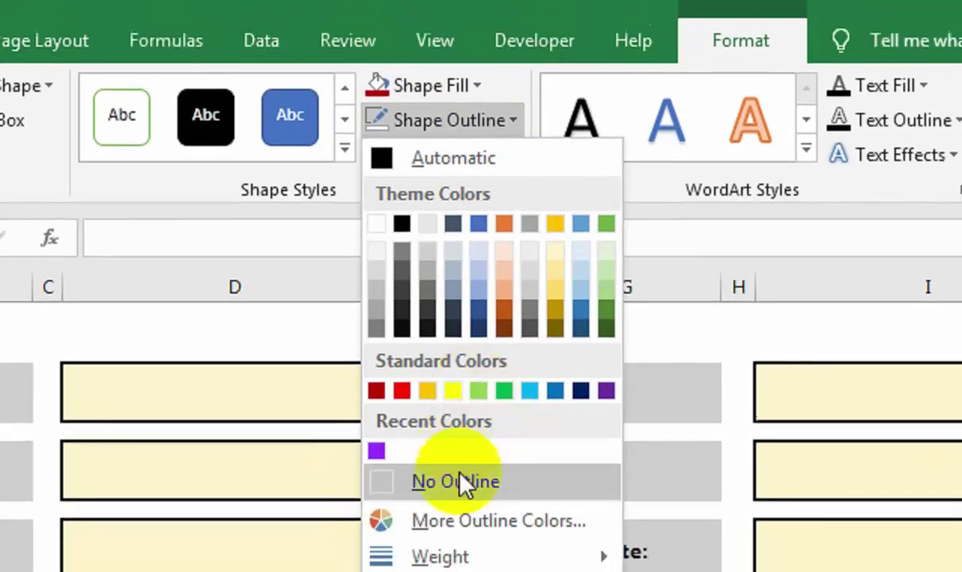
left_click(457, 507)
Label the red shape CLEAR in a larger font.
right_click(612, 462)
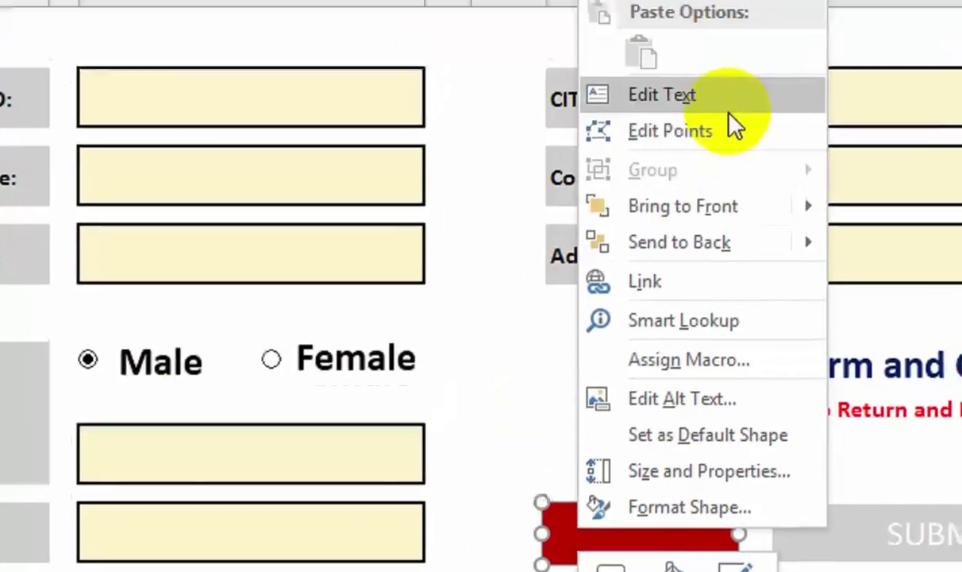
left_click(729, 111)
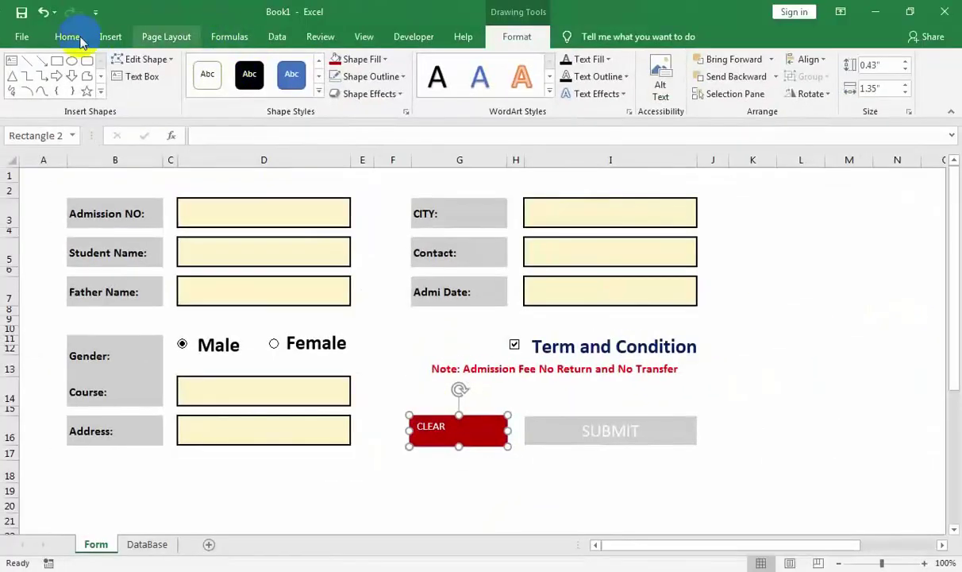
left_click(68, 36)
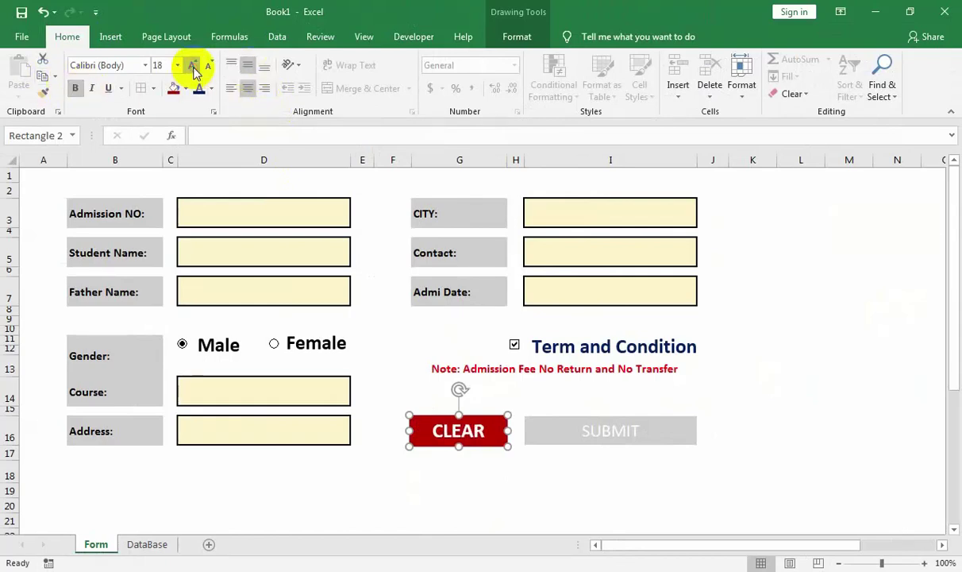
Assign Macro2 to the CLEAR shape.
right_click(414, 439)
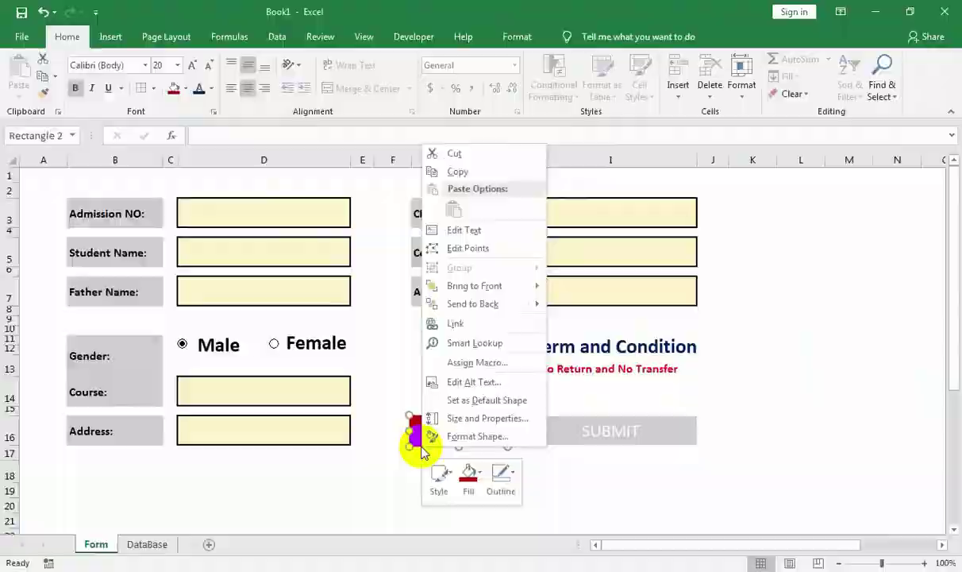
left_click(494, 359)
left_click(275, 155)
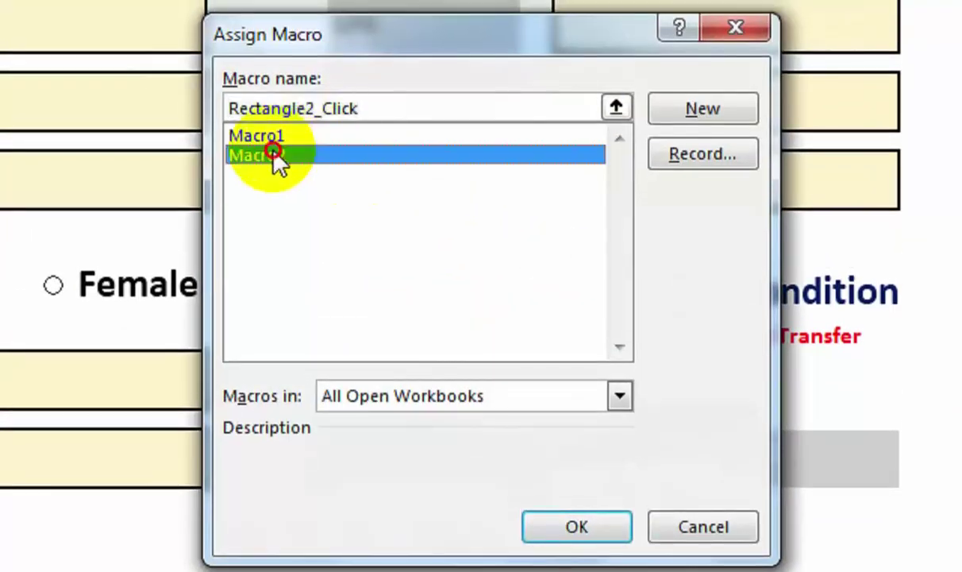
left_click(573, 475)
left_click(471, 437)
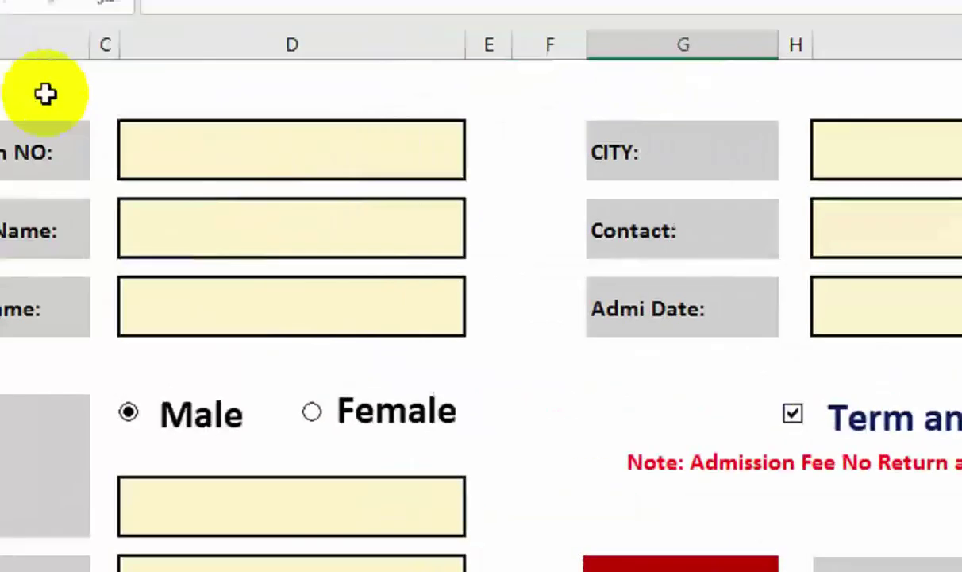
Enter admission number 103 with placeholder student and father names on the form.
left_click(323, 167)
type("10")
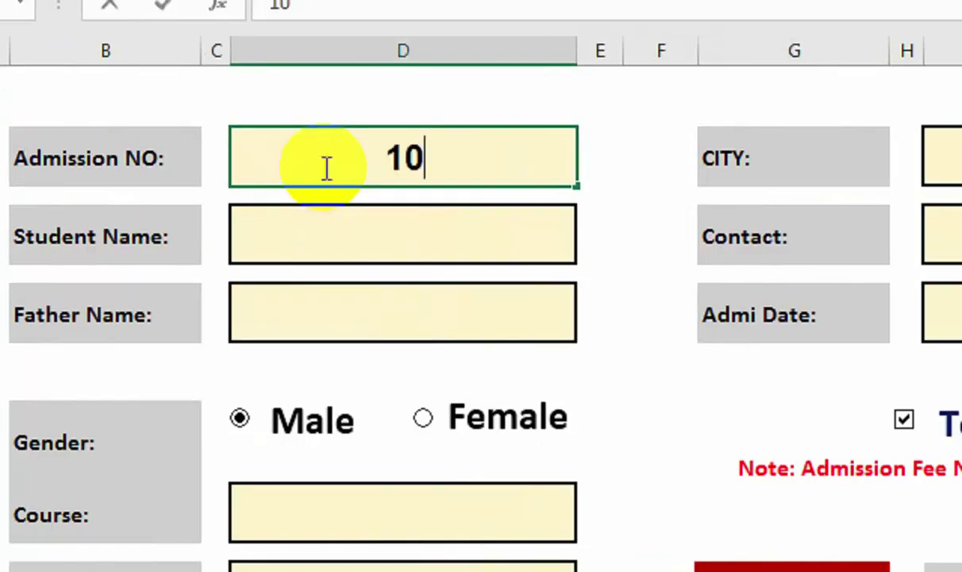
type("3")
key("Return")
left_click(286, 247)
type("ASD")
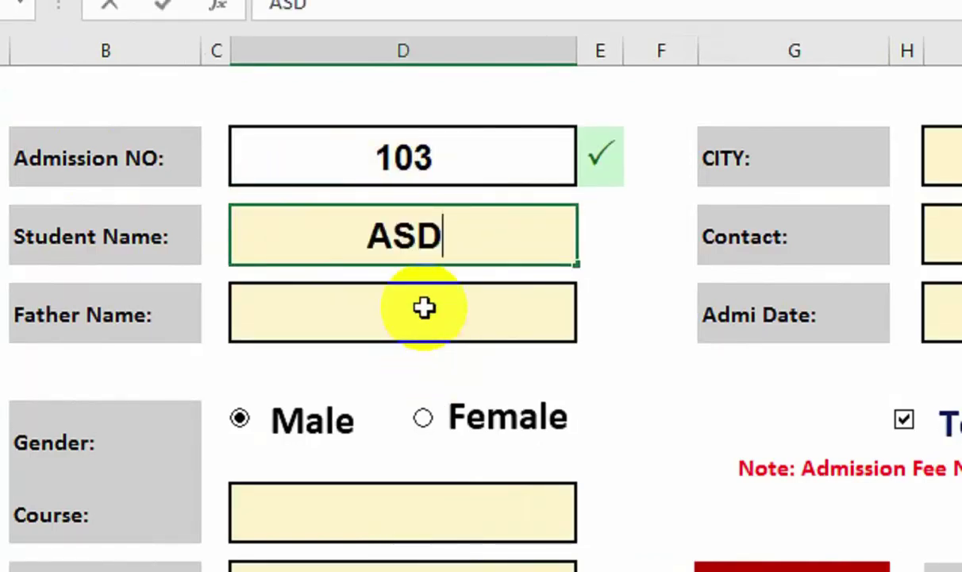
left_click(424, 308)
type("ASD")
Set the course to GRAPHICS after the typed course value is rejected by validation.
left_click(426, 508)
type("A")
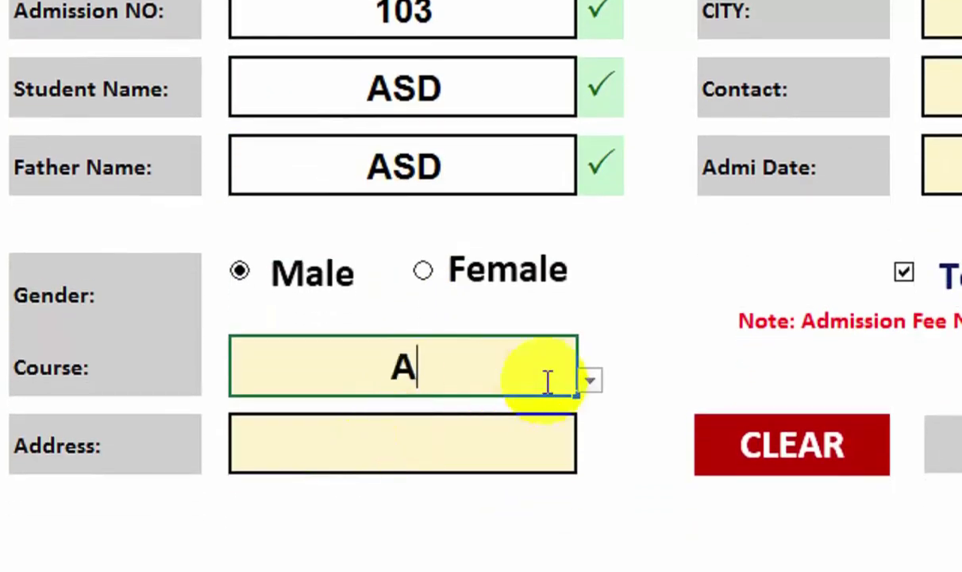
left_click(590, 380)
left_click(849, 252)
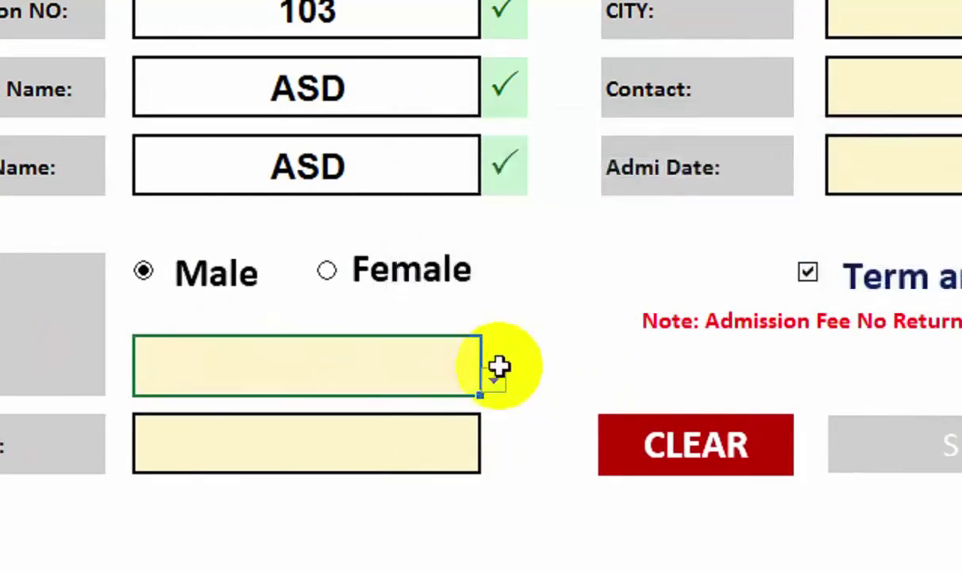
left_click(494, 380)
left_click(308, 405)
Fill in address, city LAHORE, contact number and date 01-OCT-22, then clear the test entries.
left_click(320, 432)
type("ASAD")
left_click(774, 155)
left_click(789, 156)
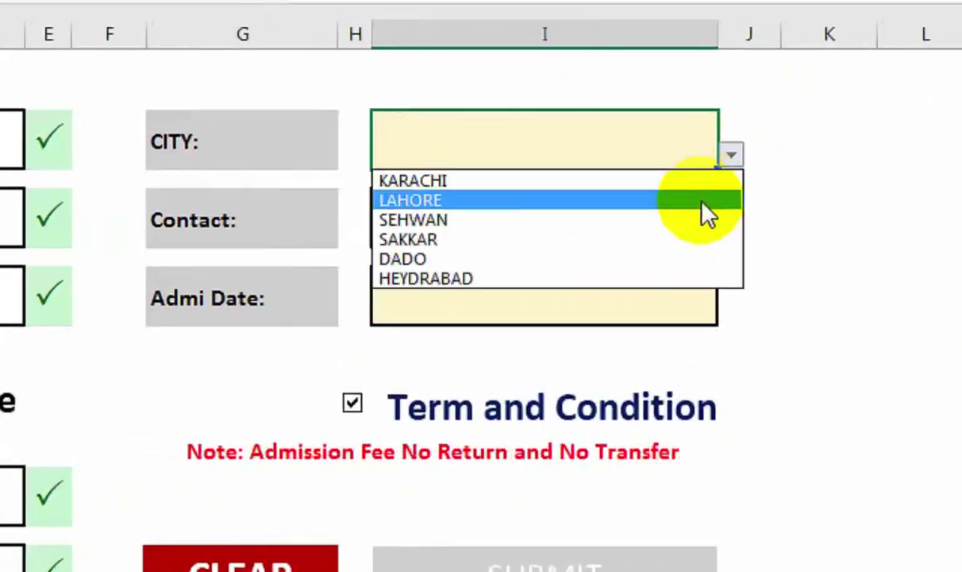
left_click(703, 205)
left_click(659, 228)
type("32423")
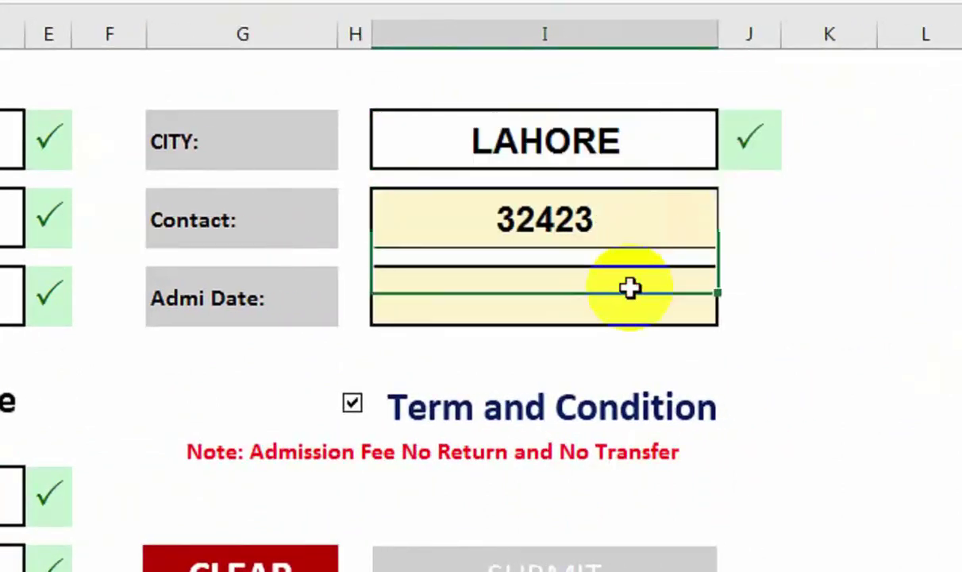
left_click(630, 288)
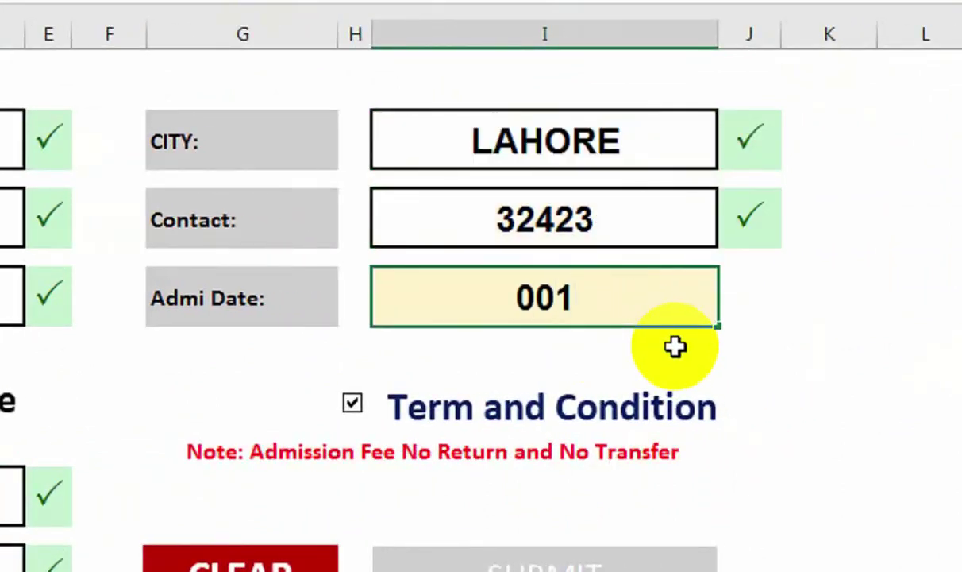
type("01-OCT-22")
key("Return")
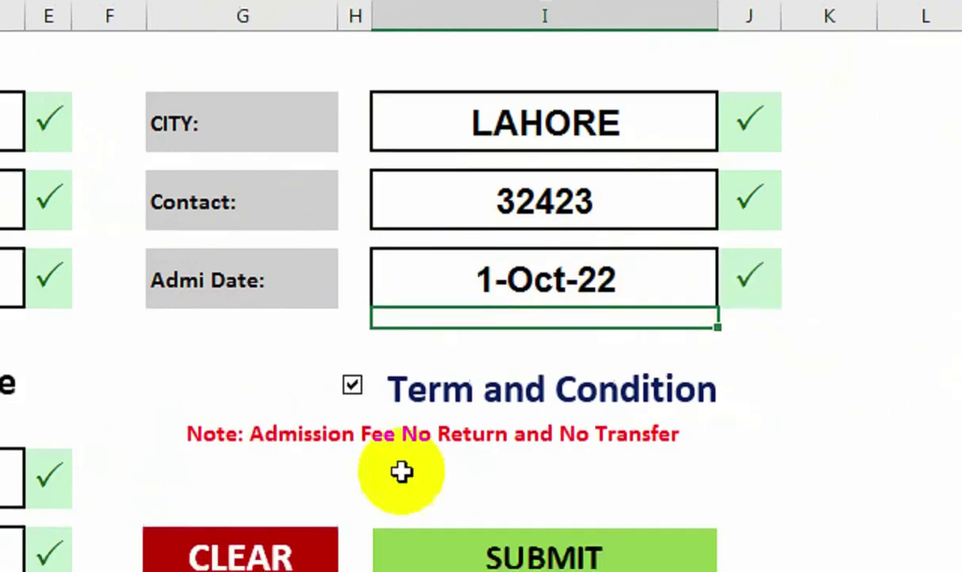
left_click(266, 564)
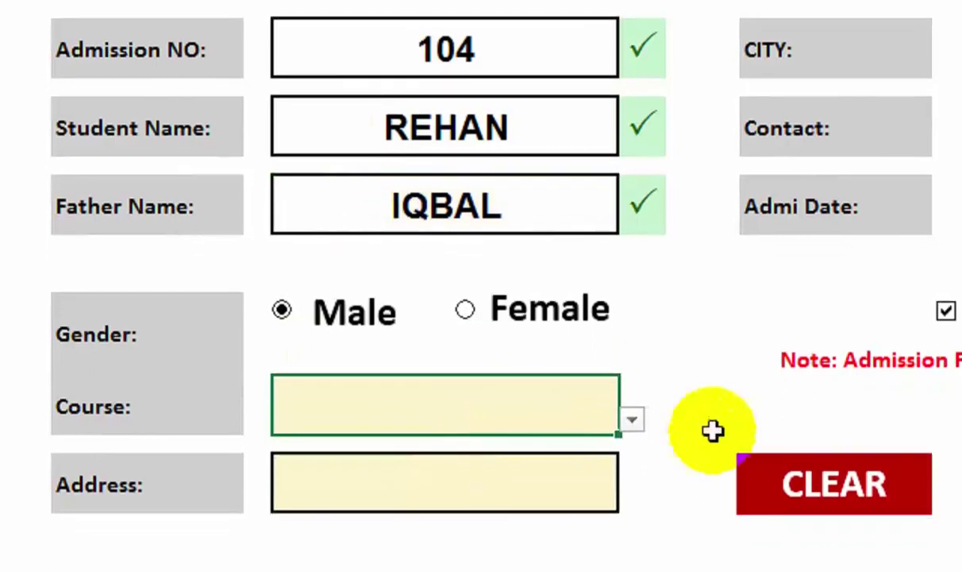
Refill the course as LANGUAGE, enter the address, and choose KARACHI as the city.
left_click(632, 420)
left_click(576, 523)
left_click(565, 478)
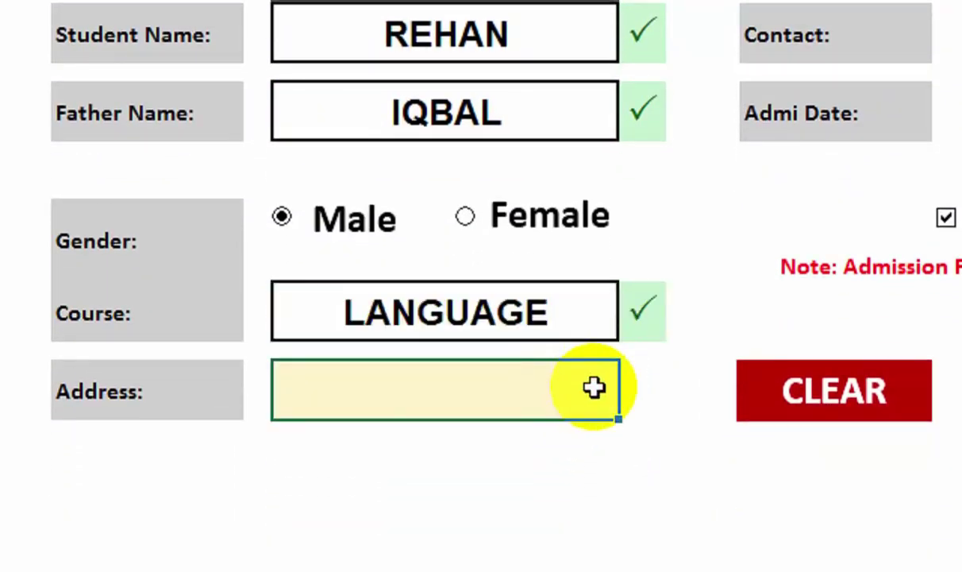
type("TAHIR VILA")
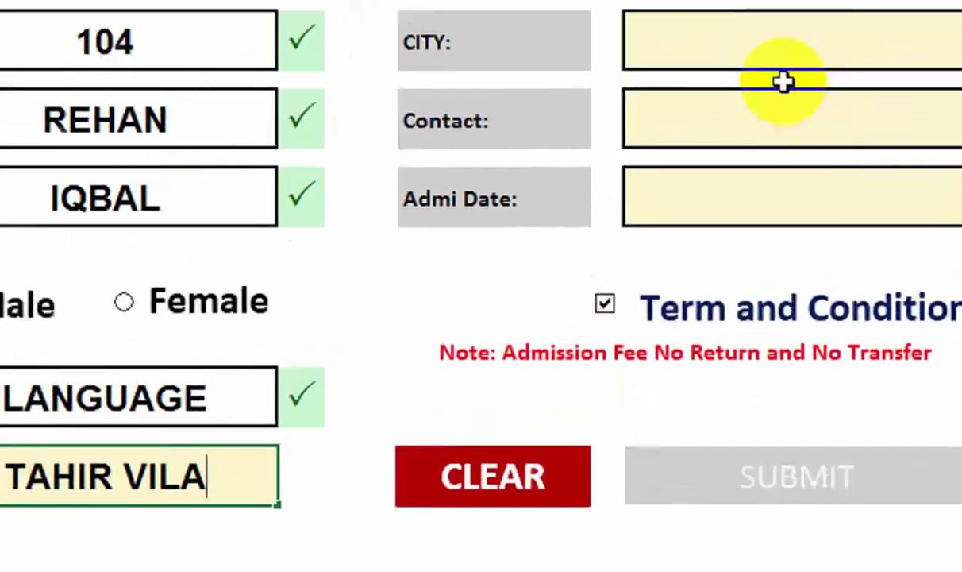
left_click(784, 82)
left_click(877, 128)
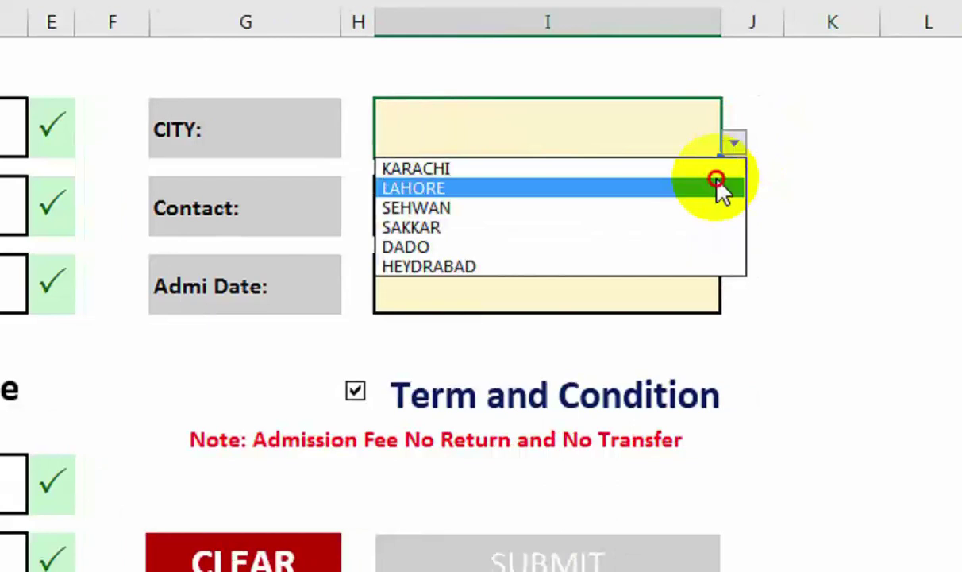
left_click(699, 168)
Enter the trimmed contact number and date 03-OCT-22, then SUBMIT the record to DataBase.
left_click(649, 204)
type("21")
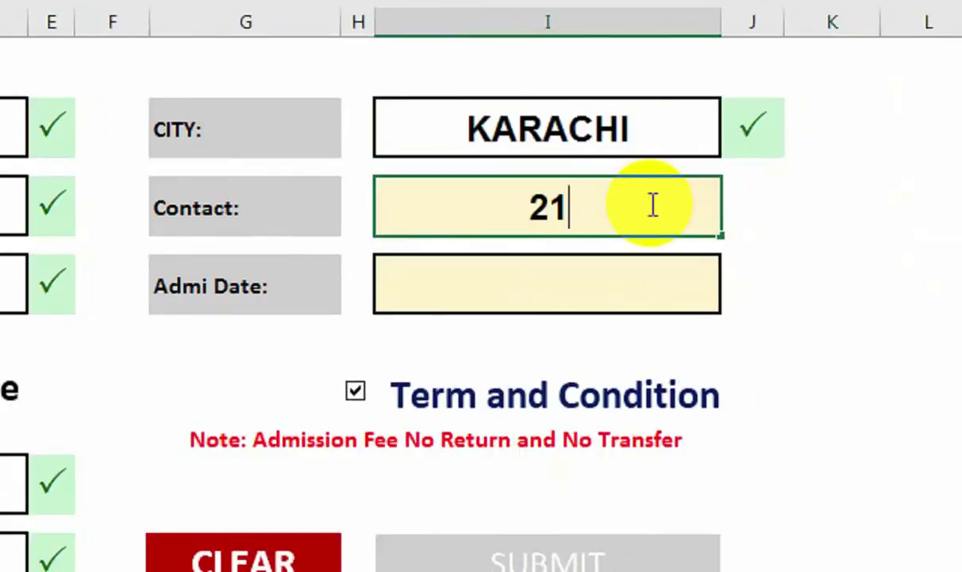
type("45464654646")
key("BackSpace")
key("BackSpace")
key("BackSpace")
key("BackSpace")
key("BackSpace")
key("BackSpace")
key("Return")
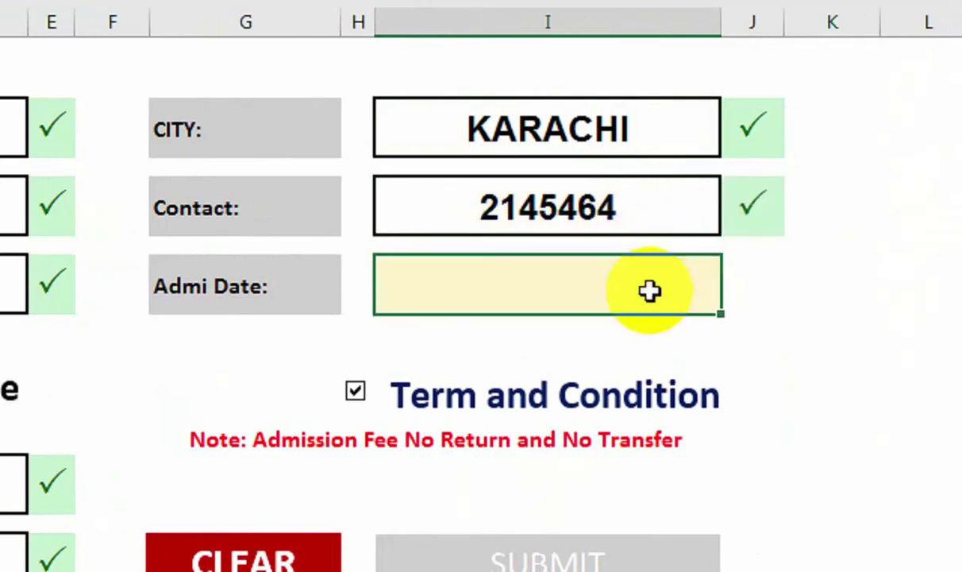
type("03-OCT-22")
key("Return")
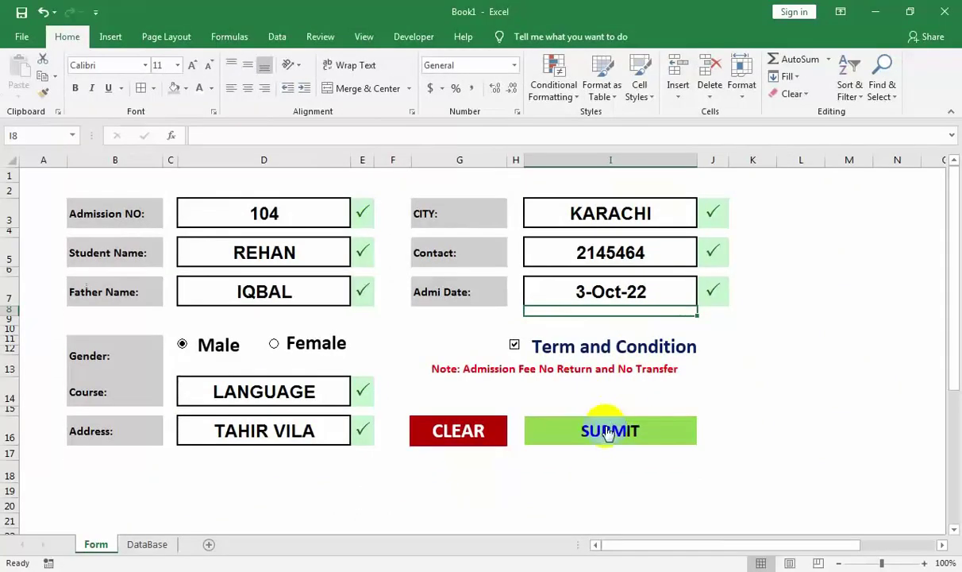
left_click(524, 540)
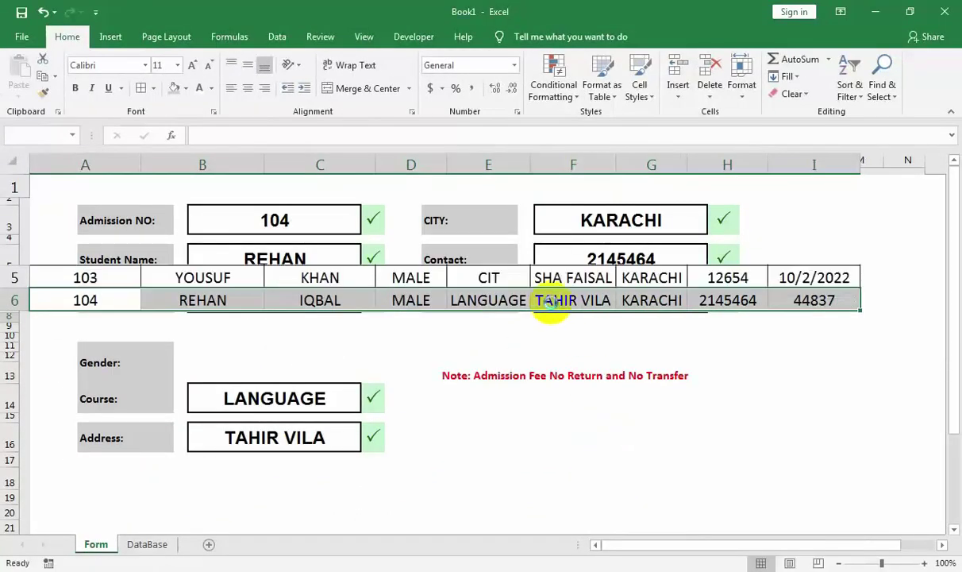
left_click(394, 223)
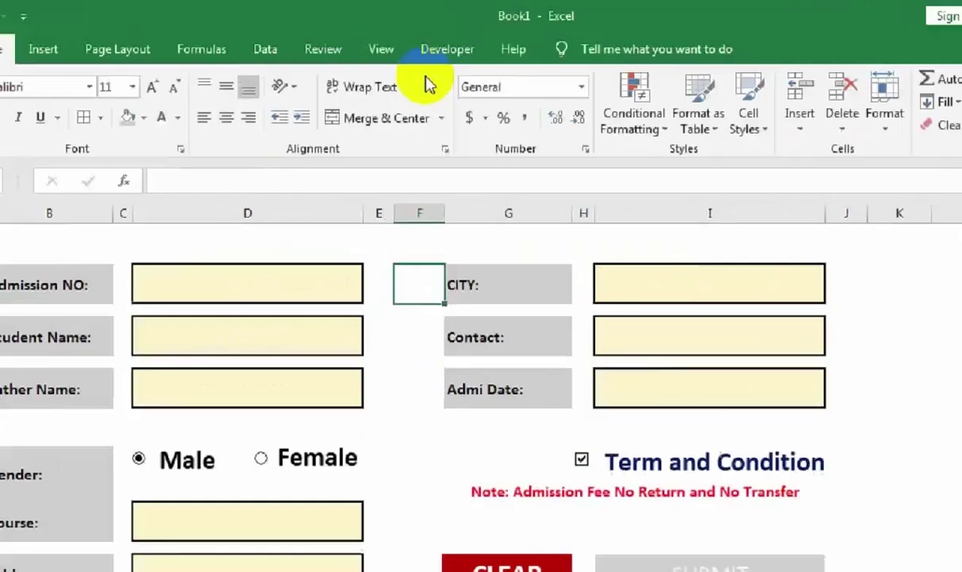
left_click(413, 36)
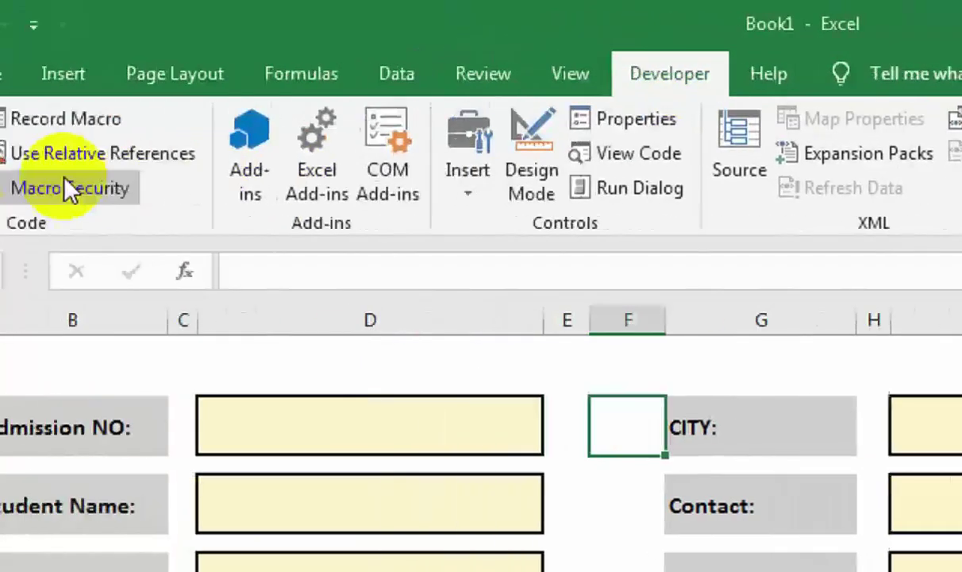
In Module1's code, move the ScreenUpdating statement onto its own uncommented line.
left_click(25, 86)
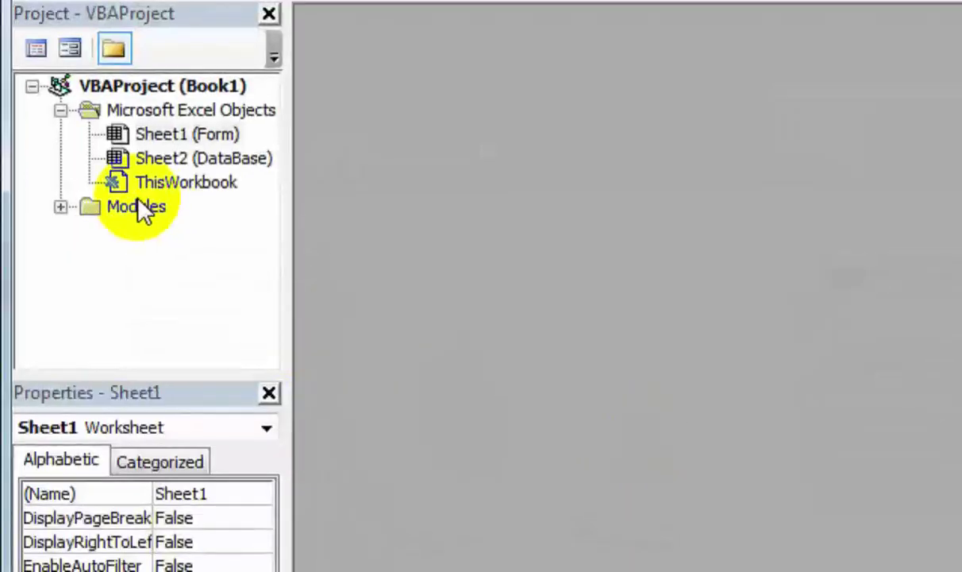
double_click(135, 208)
double_click(149, 235)
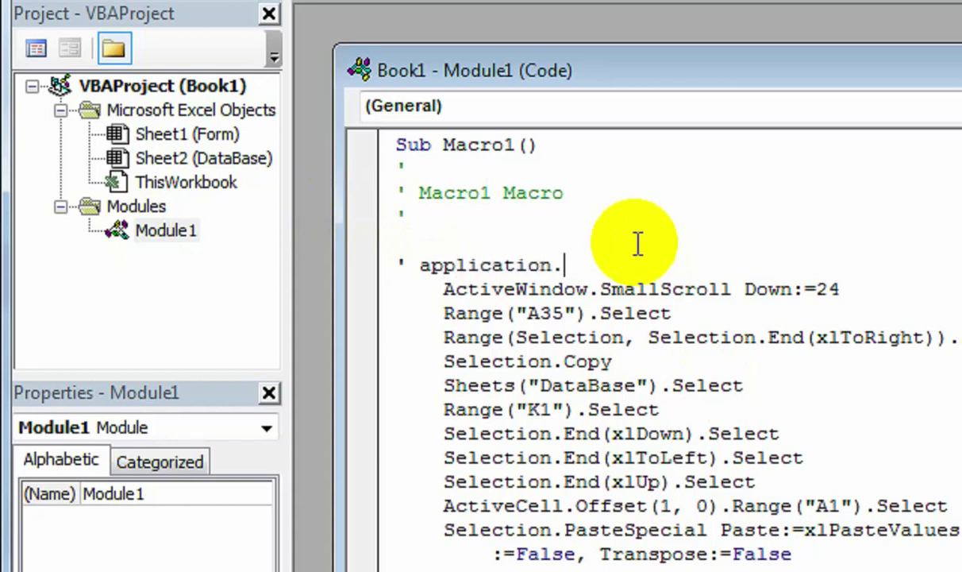
type("cree")
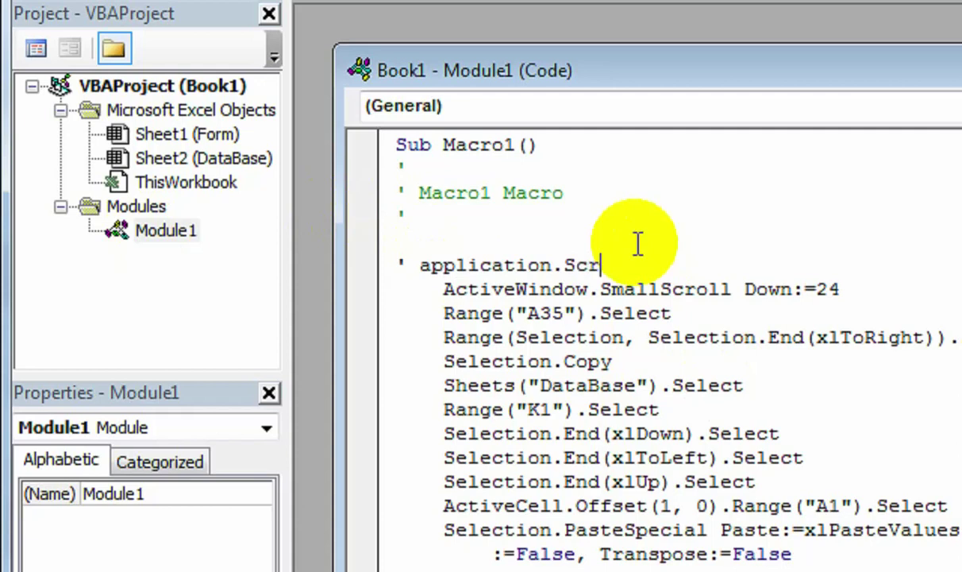
type("nUpdating")
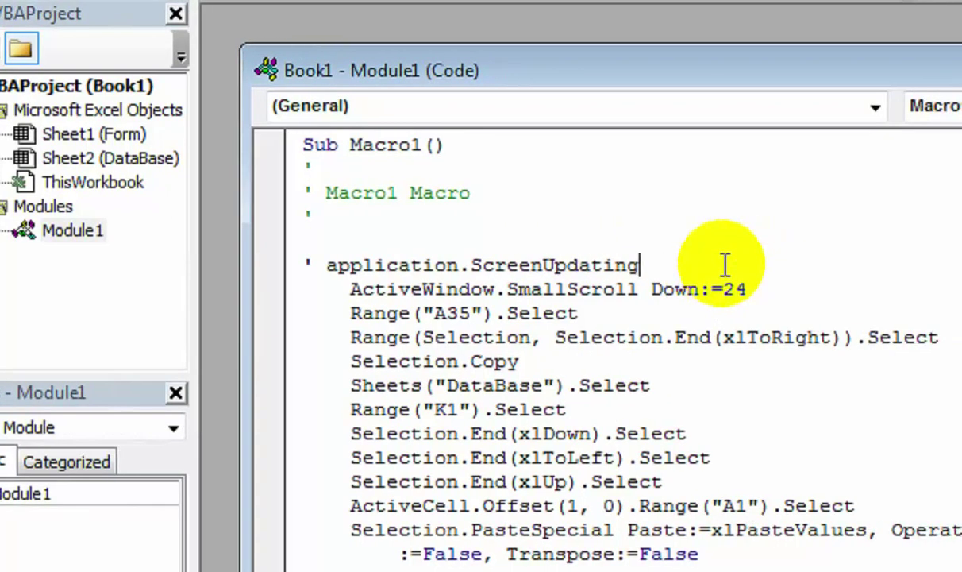
type("=")
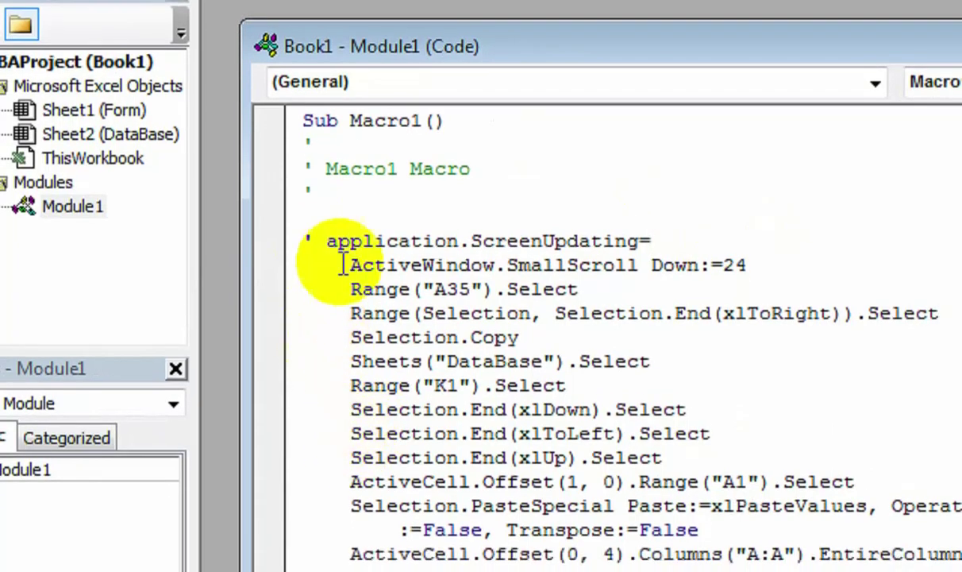
left_click(325, 240)
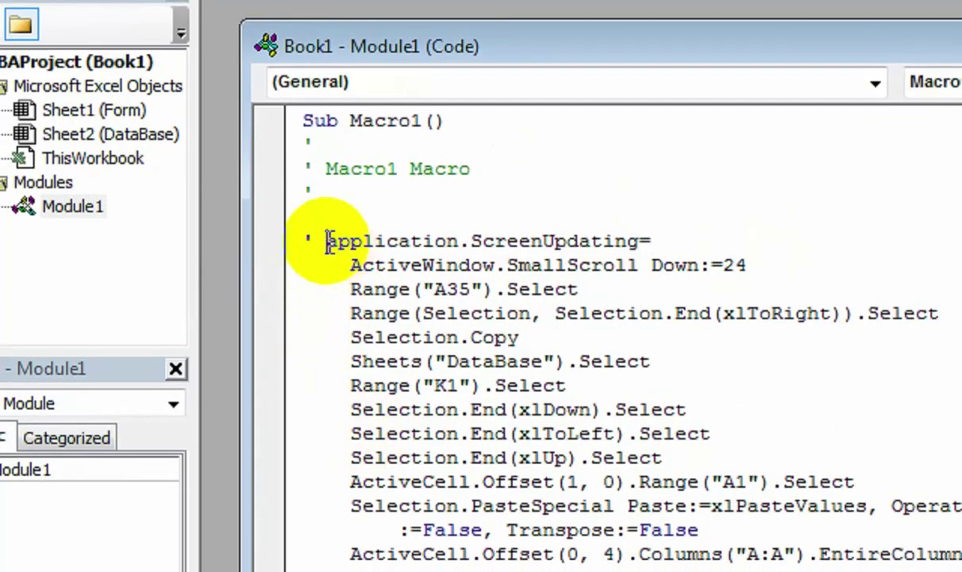
key("Return")
Dismiss the compile error and complete the line as Application.ScreenUpdating = False.
left_click(679, 289)
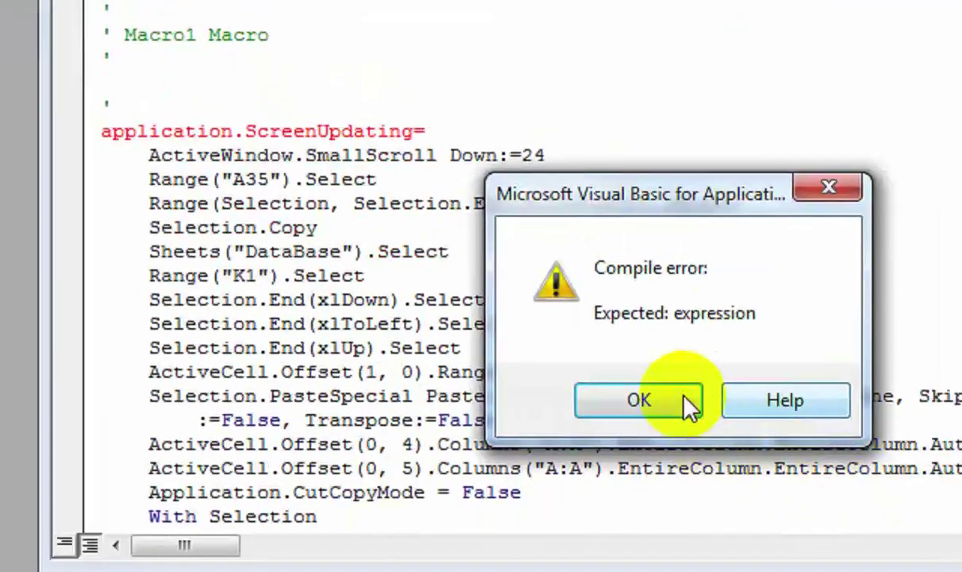
left_click(639, 400)
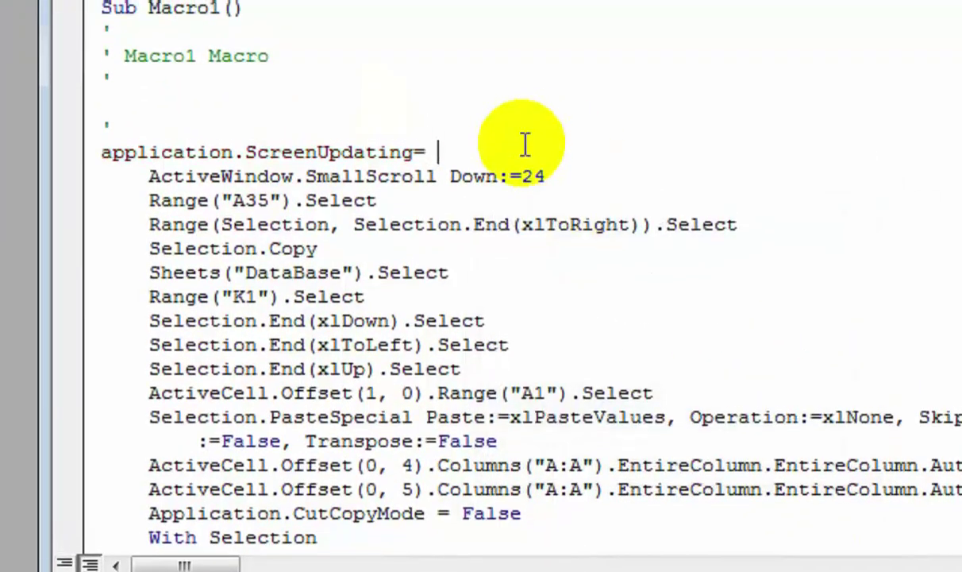
type("false")
left_click(103, 151)
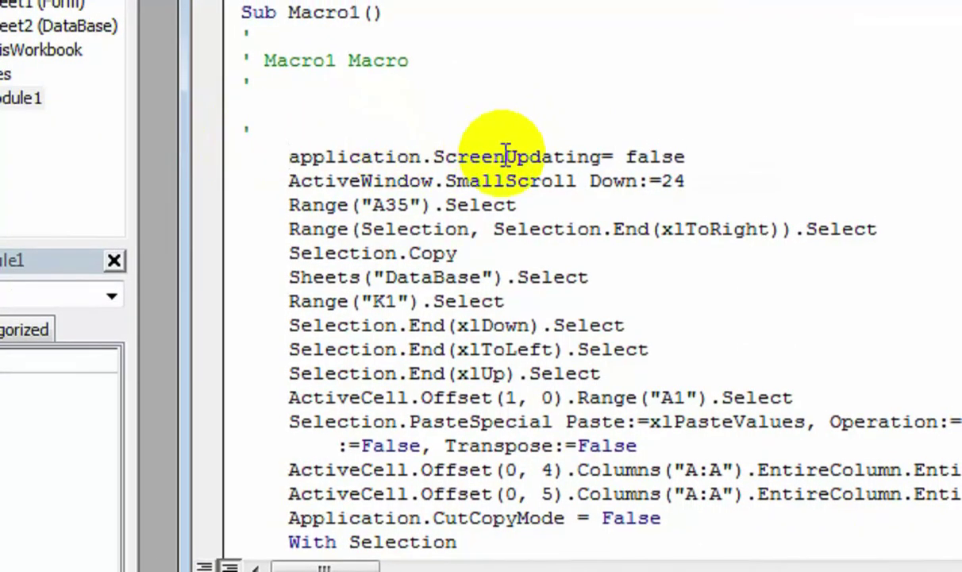
left_click(505, 155)
left_click(725, 152)
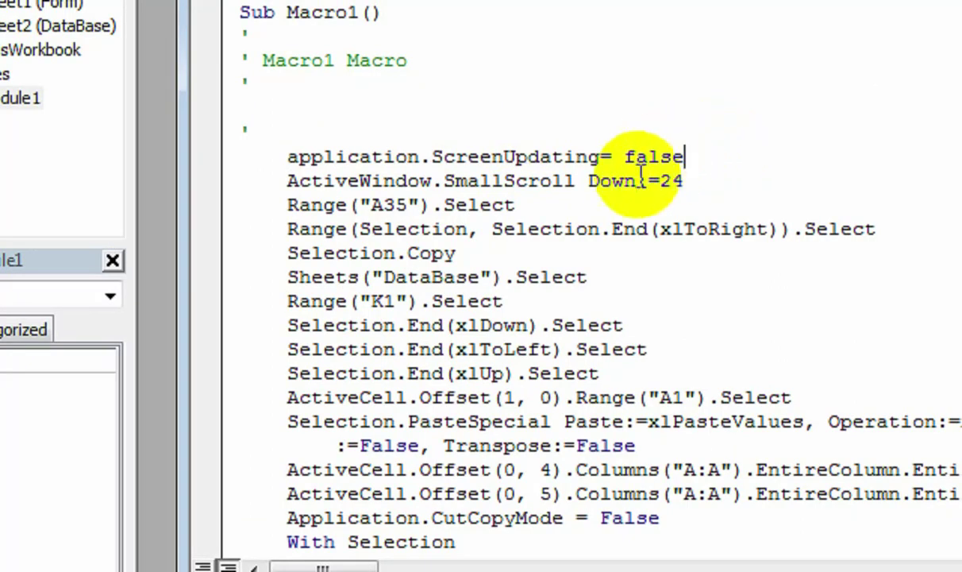
left_click(539, 183)
left_click(725, 169)
Save the workbook as 'data entry Form' in Excel Macro-Enabled Workbook format.
left_click(112, 44)
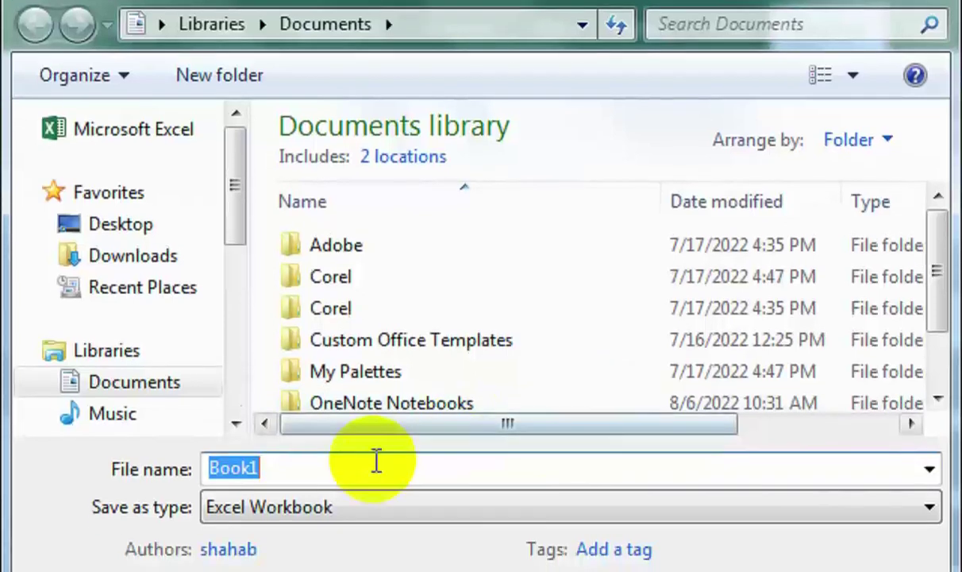
type("data entry Form")
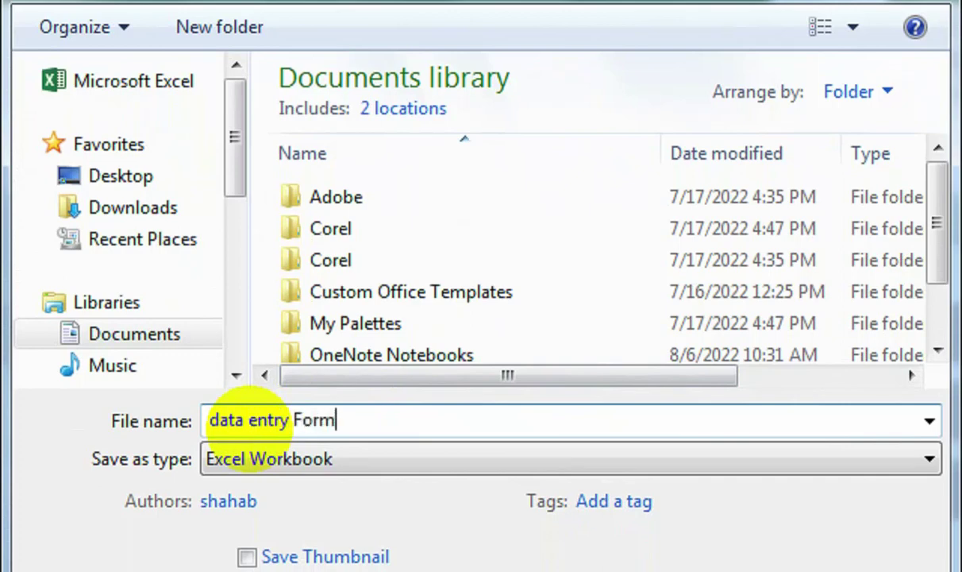
left_click(345, 457)
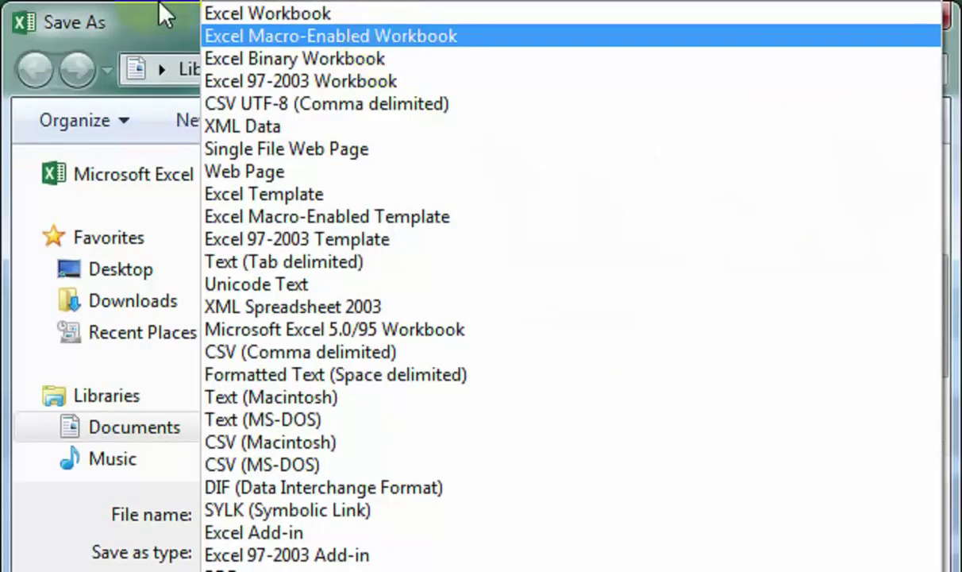
left_click(156, 31)
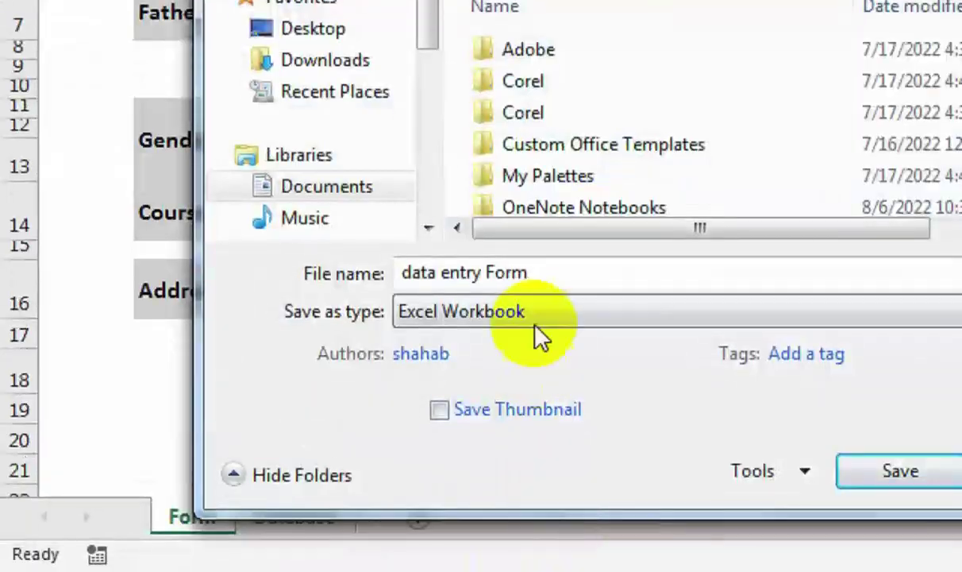
left_click(535, 321)
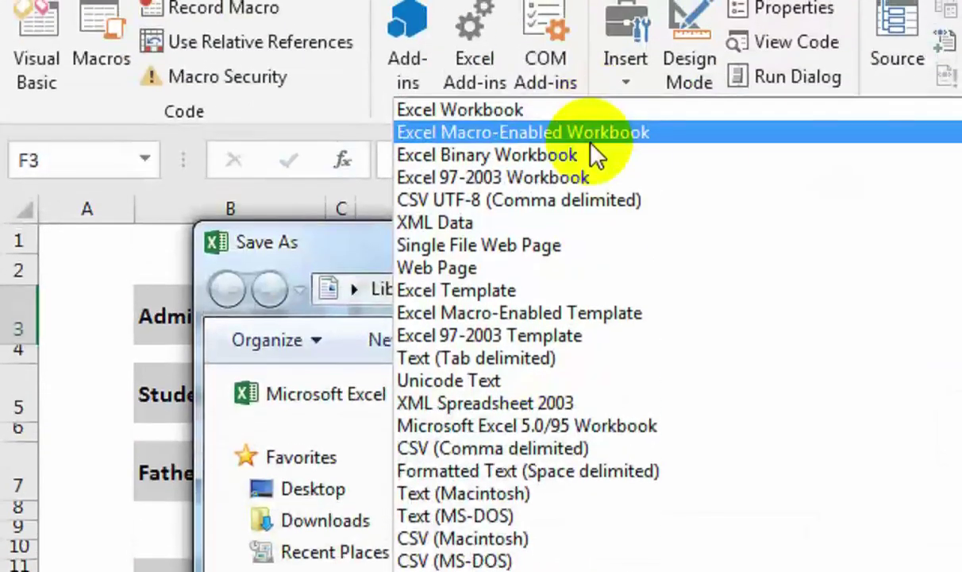
left_click(523, 143)
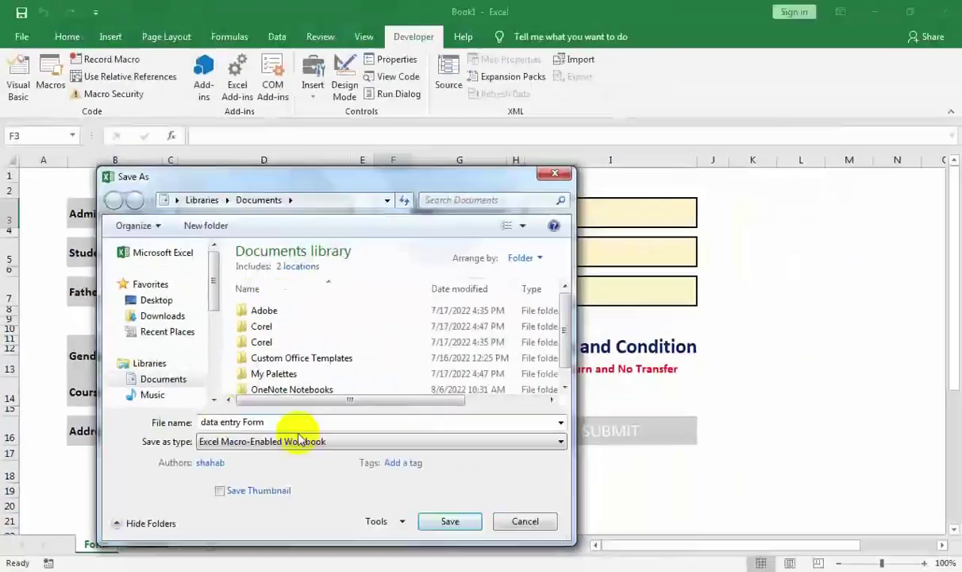
left_click(441, 513)
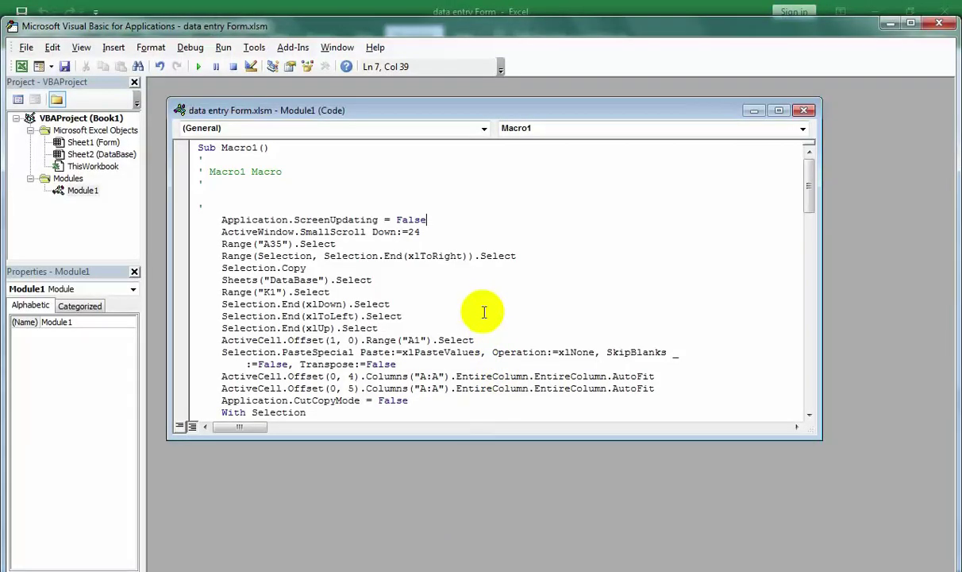
Back on the form, enter admission number 105 with the student's and father's names.
left_click(940, 26)
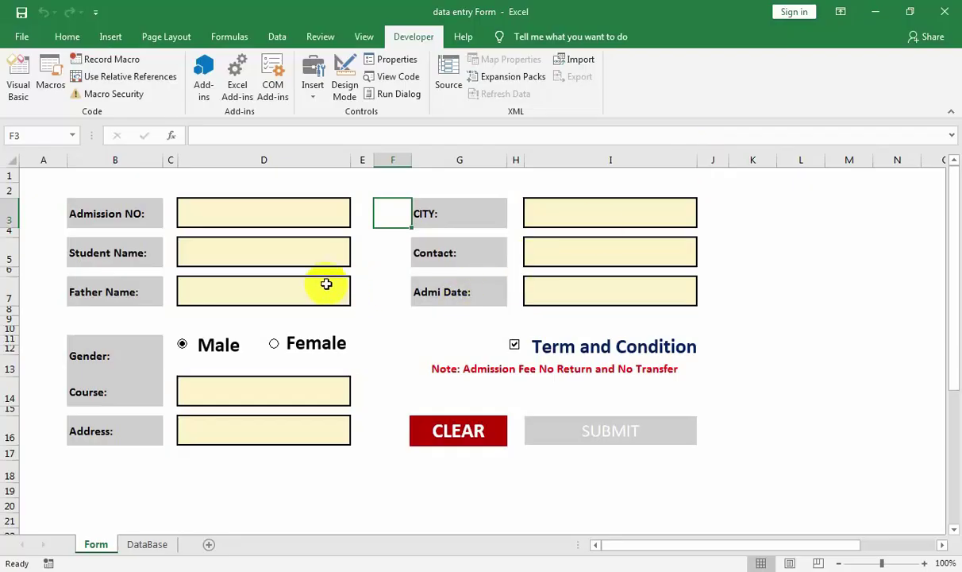
left_click(313, 215)
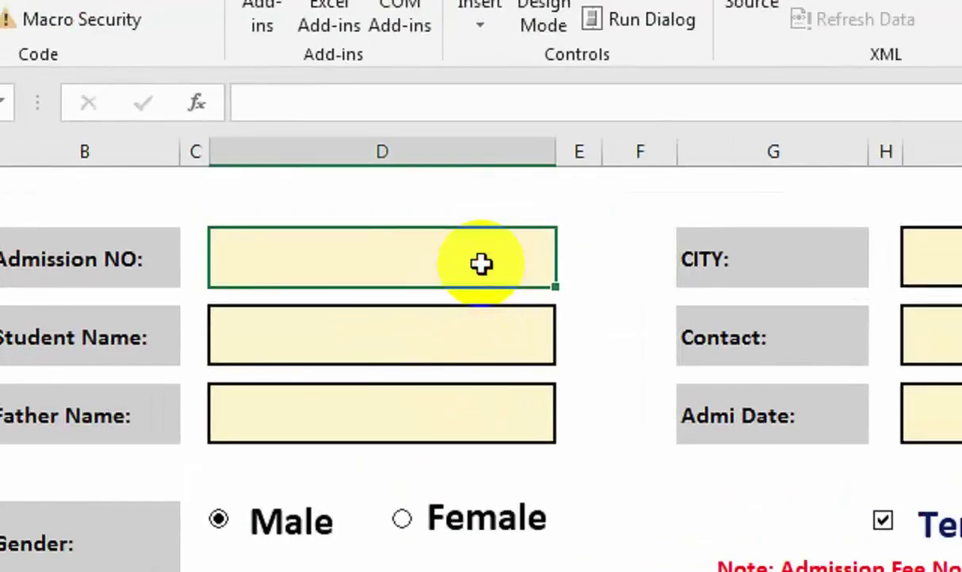
type("105")
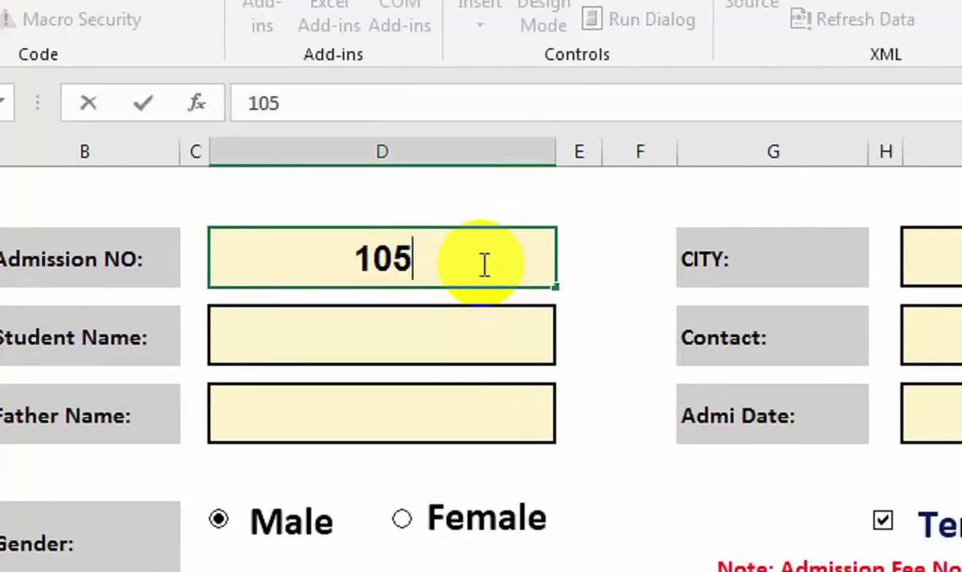
key("Return")
key("Return")
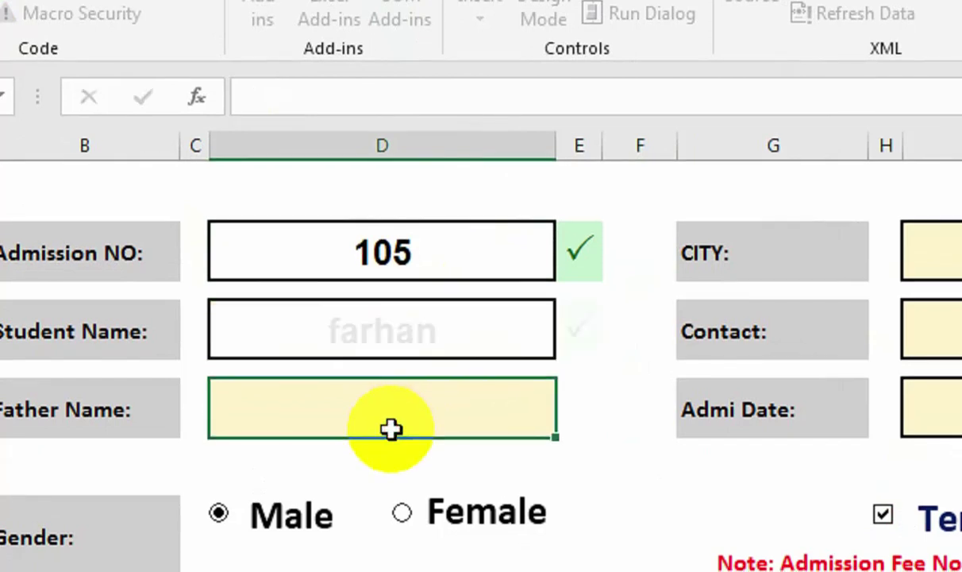
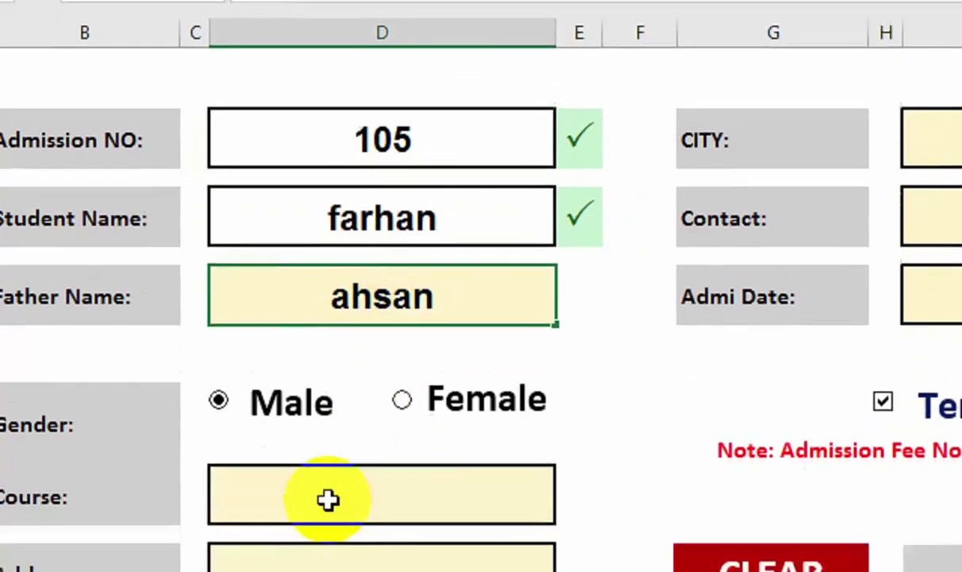
left_click(329, 498)
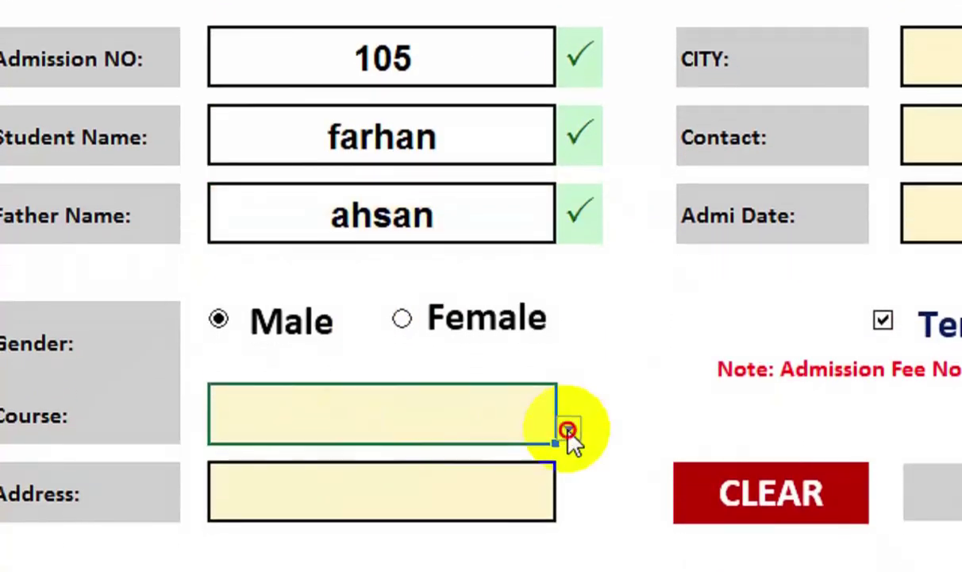
Choose ADIT as the course, fill in the address, and pick KARACHI as the city.
left_click(569, 512)
left_click(518, 571)
left_click(494, 430)
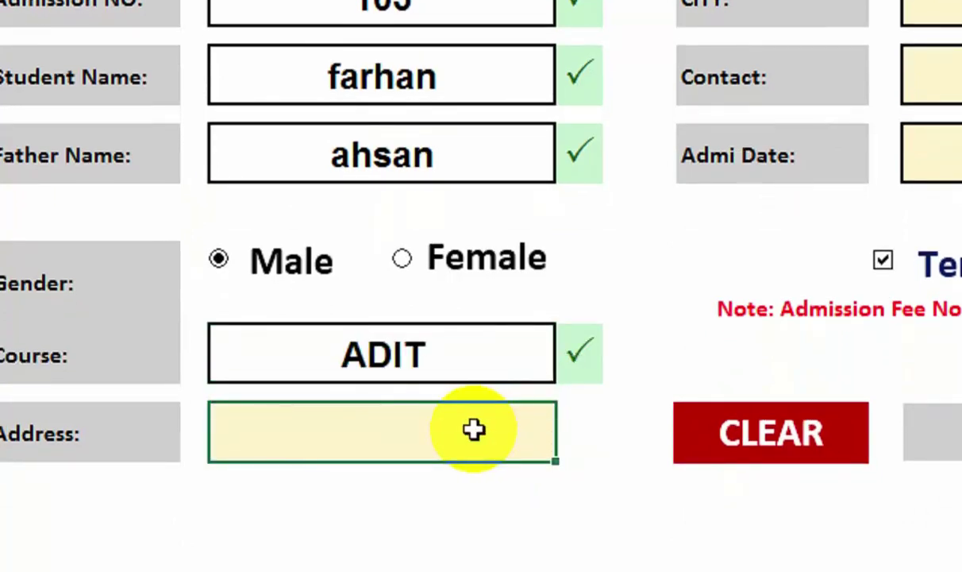
type("aisha M")
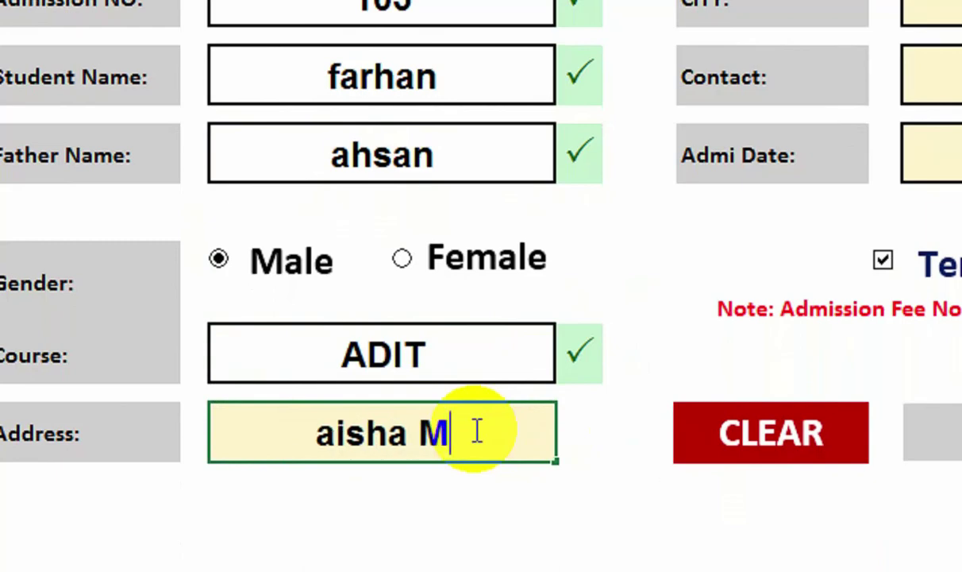
type("anzil")
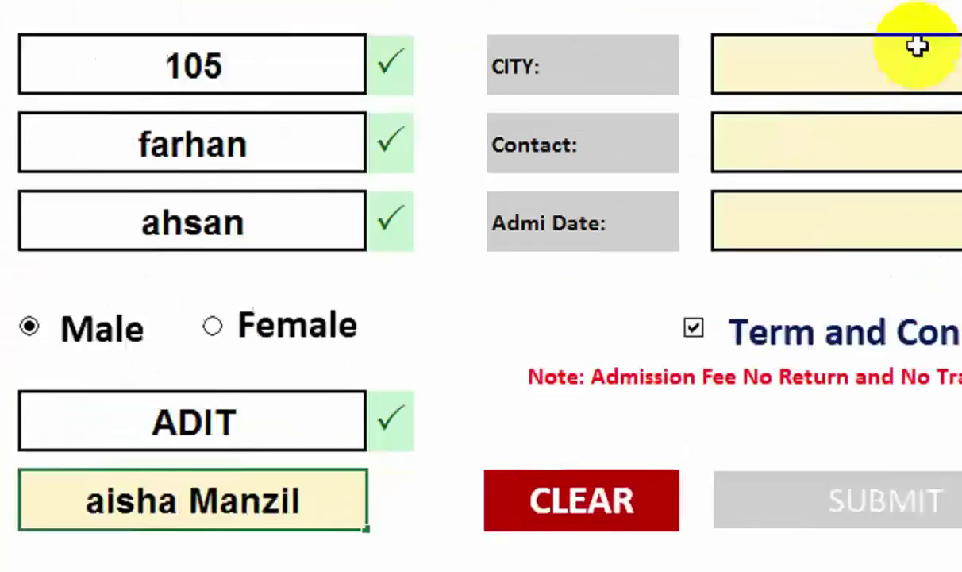
left_click(917, 46)
left_click(724, 149)
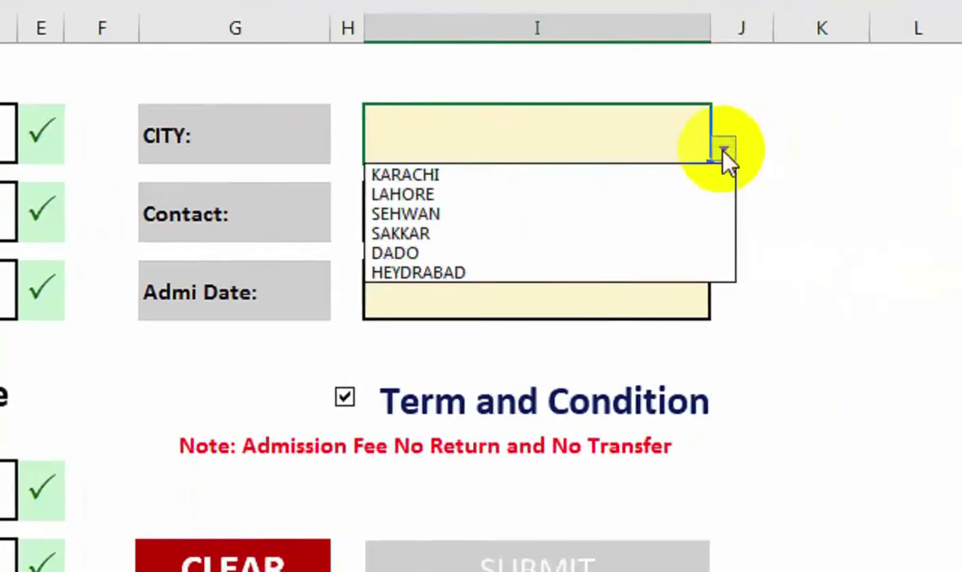
left_click(667, 170)
Enter the contact number and admission date 03-oct-22, then SUBMIT the record.
left_click(651, 204)
type("3265464")
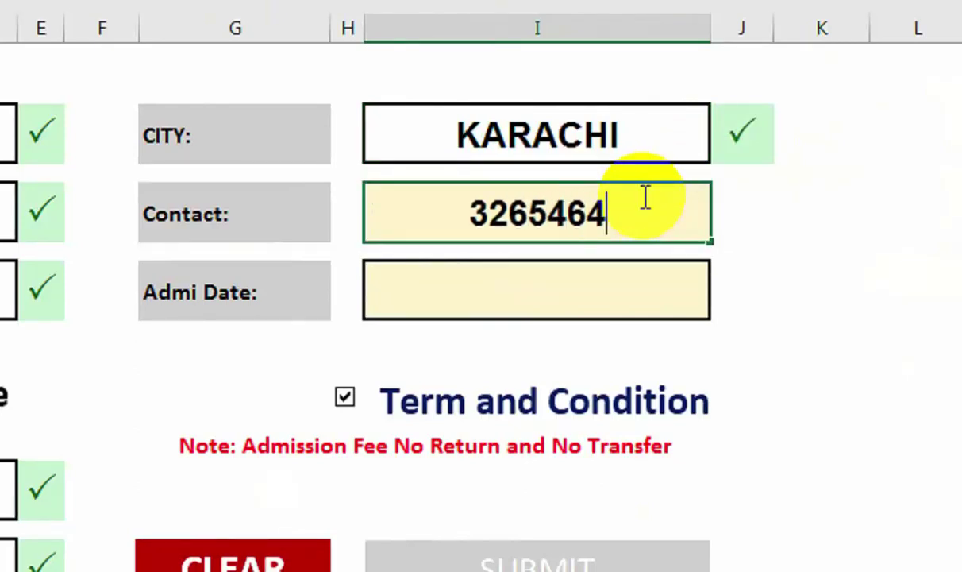
key("Return")
left_click(584, 283)
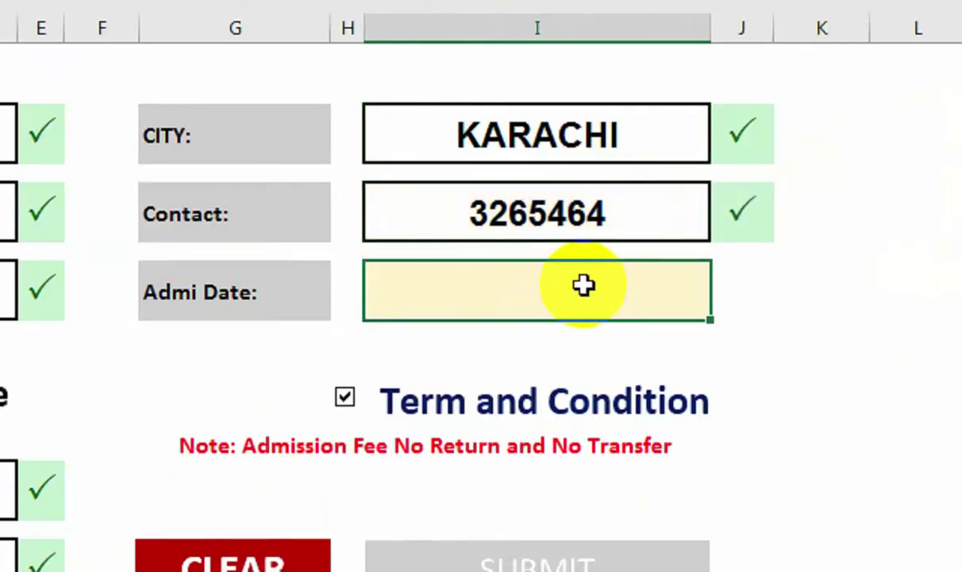
type("03-oct")
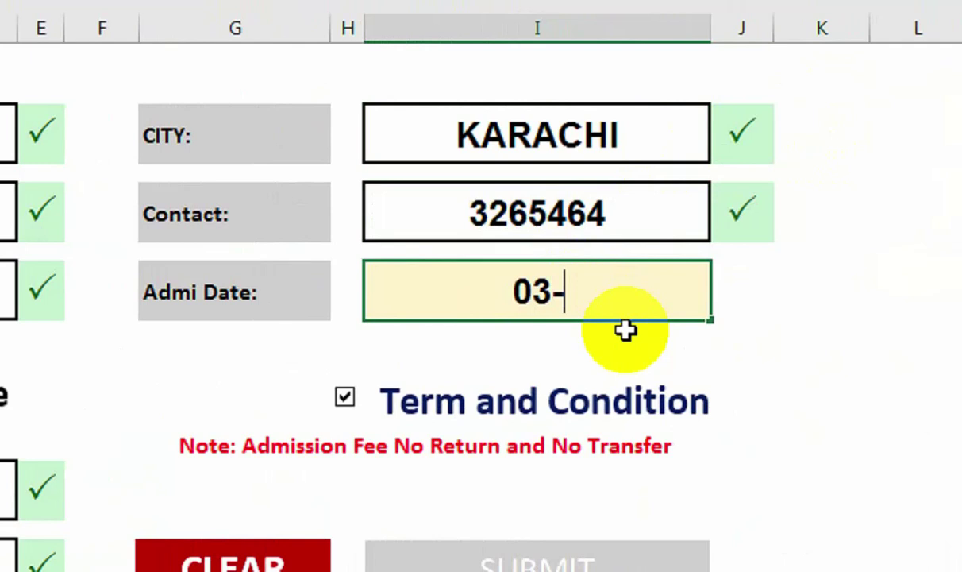
type("-22")
key("Return")
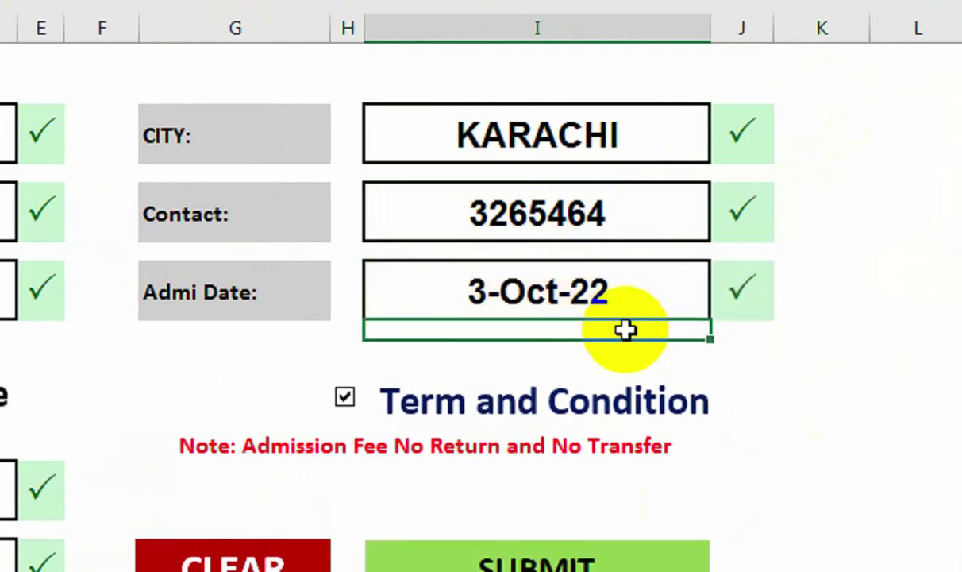
left_click(553, 571)
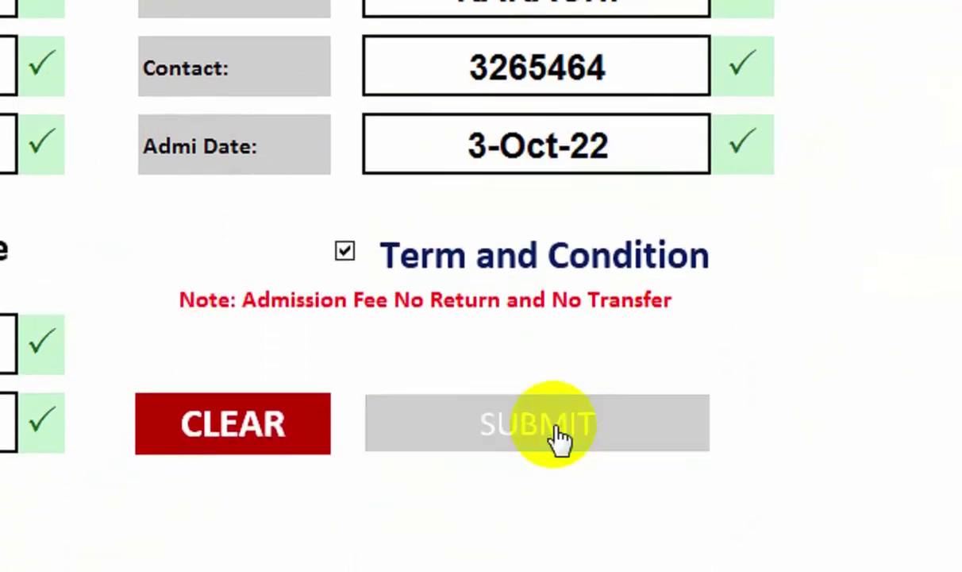